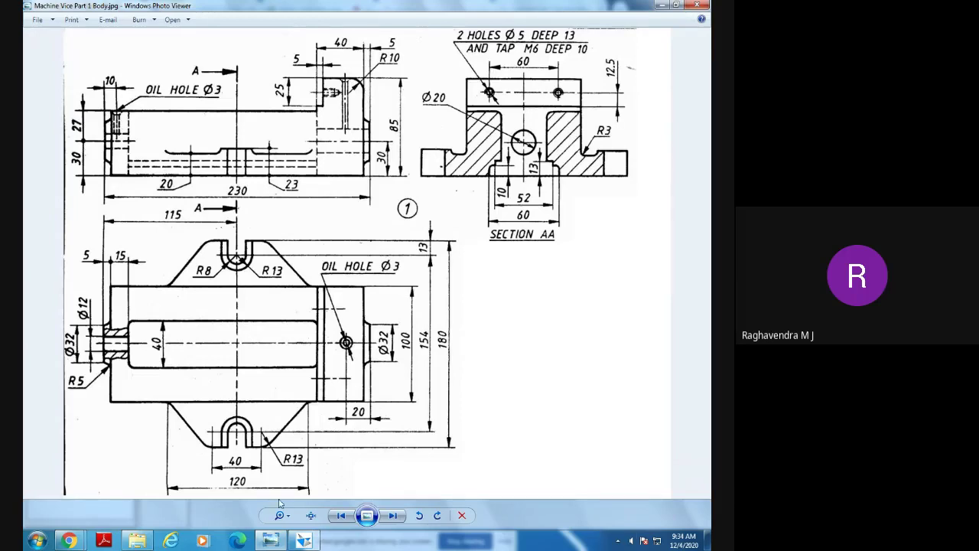
Switch to Solid Edge and start a Protrusion sketch on the front (xz) reference plane.
left_click(270, 540)
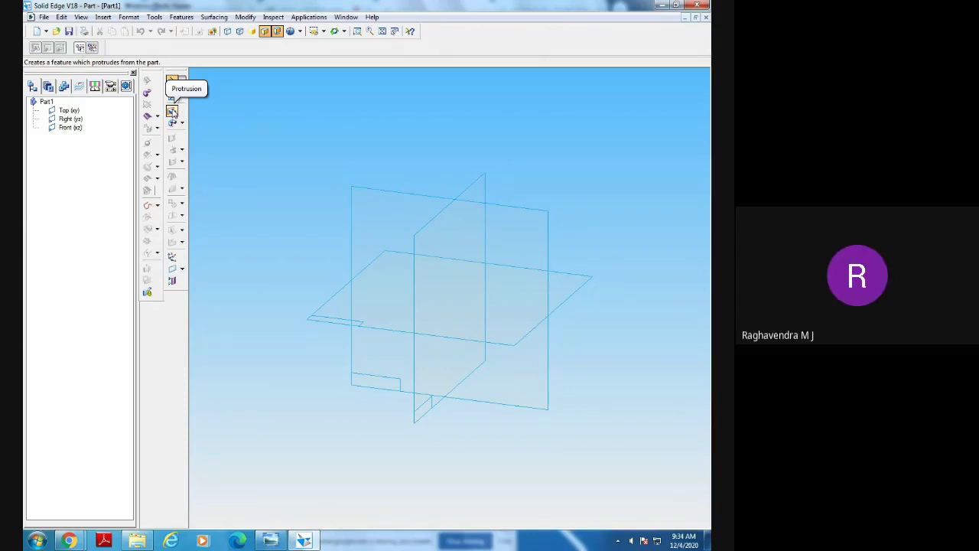
left_click(173, 113)
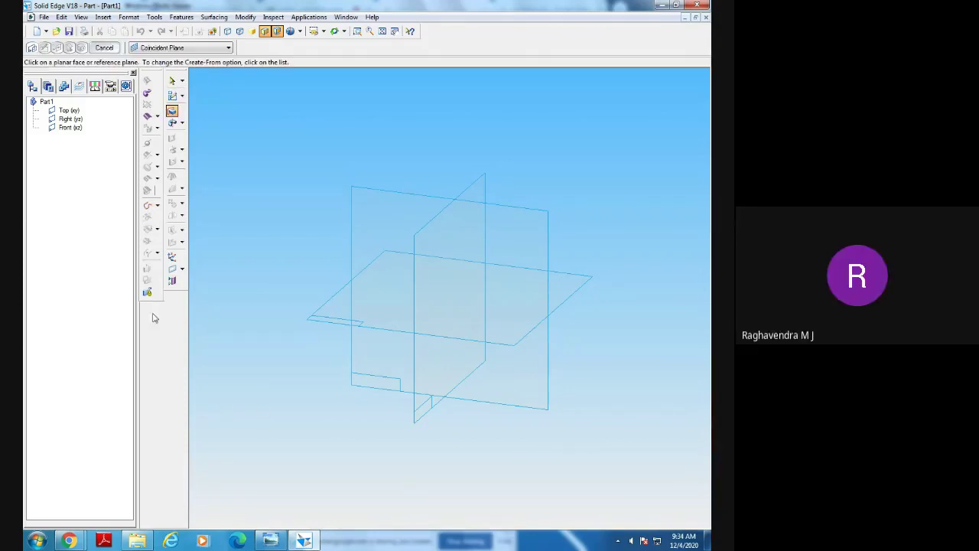
left_click(387, 228)
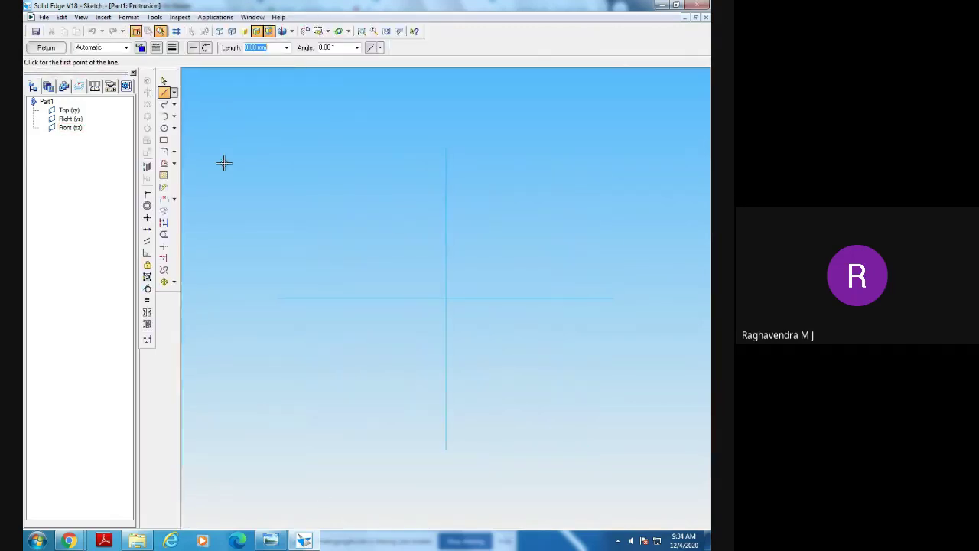
left_click(399, 32)
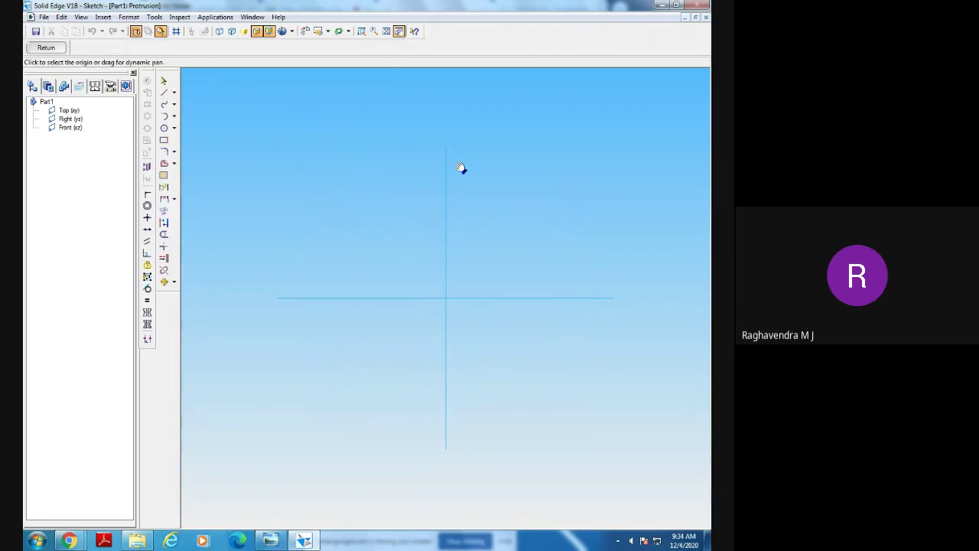
mouse_move(507, 192)
left_mouse_down()
mouse_move(381, 247)
mouse_move(467, 234)
mouse_move(494, 211)
mouse_move(485, 187)
mouse_move(515, 183)
mouse_move(471, 179)
mouse_move(511, 186)
mouse_move(499, 181)
left_mouse_up()
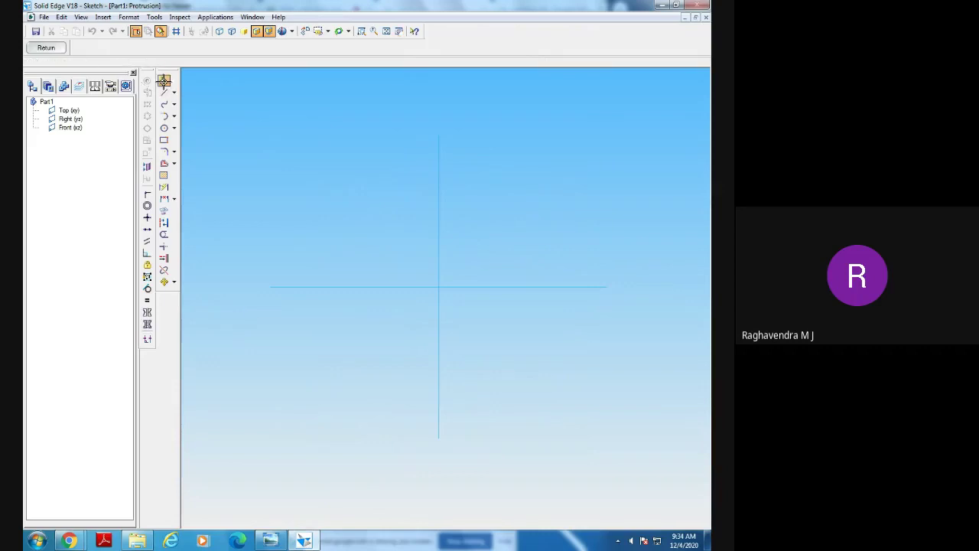
left_click(163, 81)
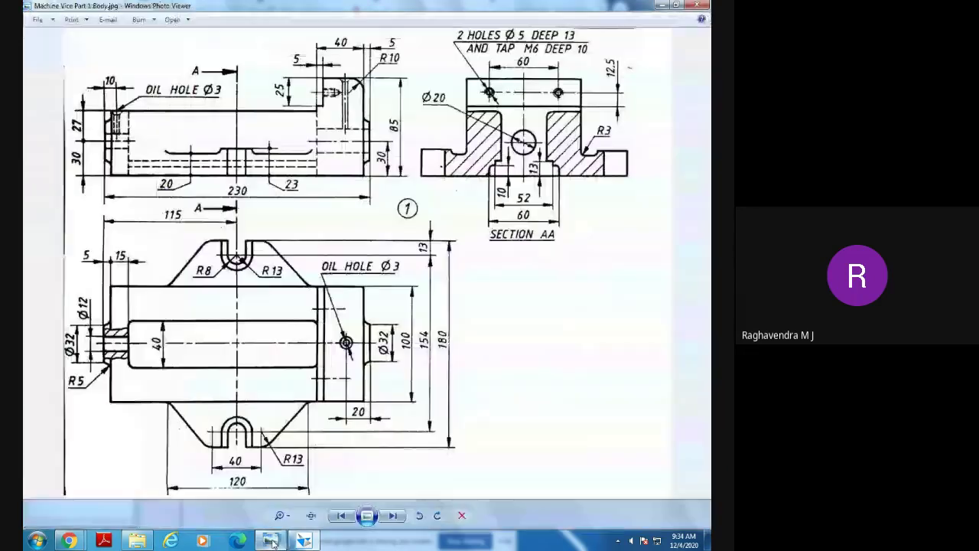
Following the vice body drawing, sketch a base line about 142 mm long, a right side about 41 mm high and the stepped jaw outline.
left_click(270, 541)
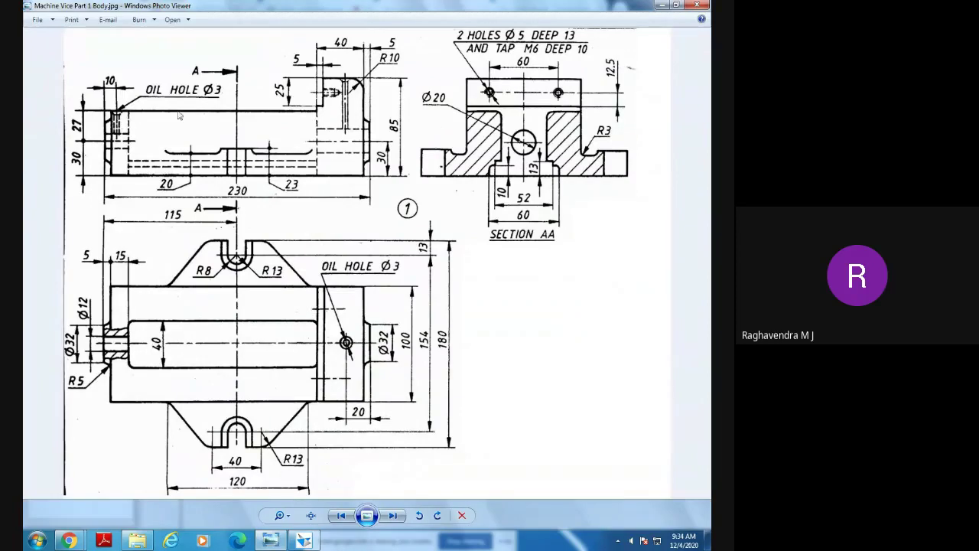
left_click(306, 541)
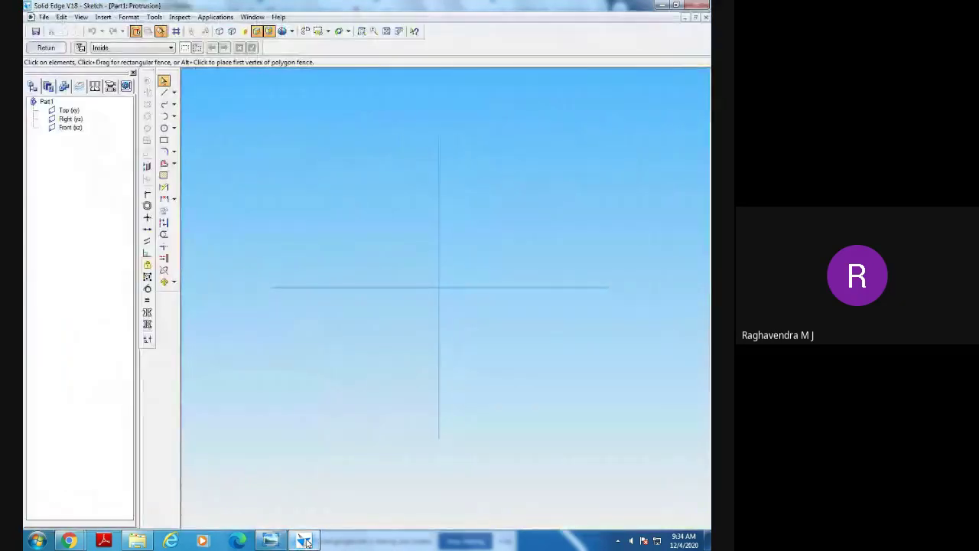
left_click(306, 541)
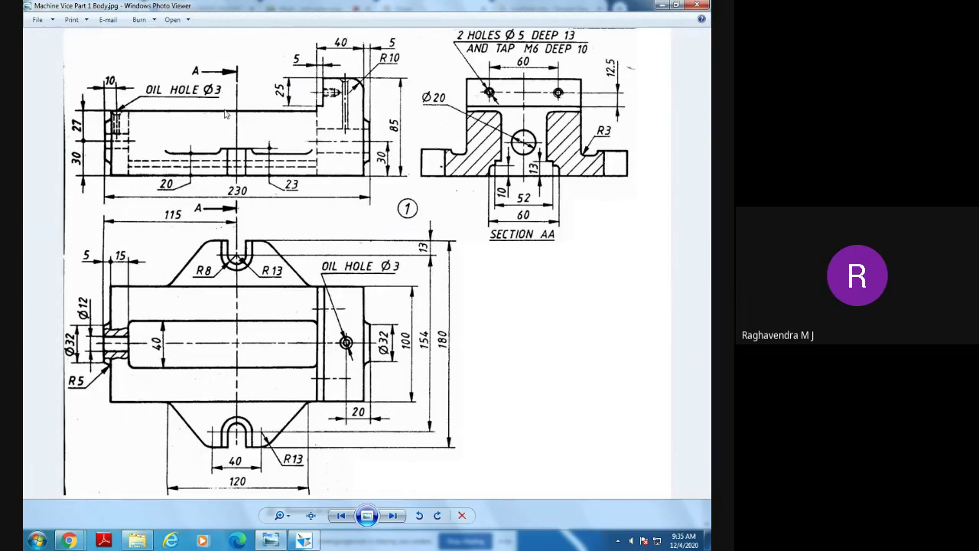
left_click(304, 540)
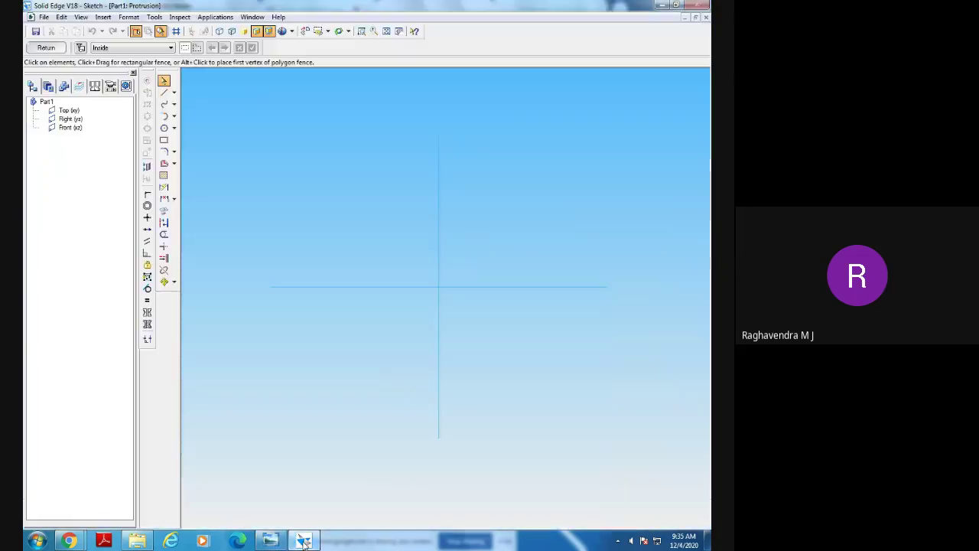
left_click(164, 91)
left_click(230, 286)
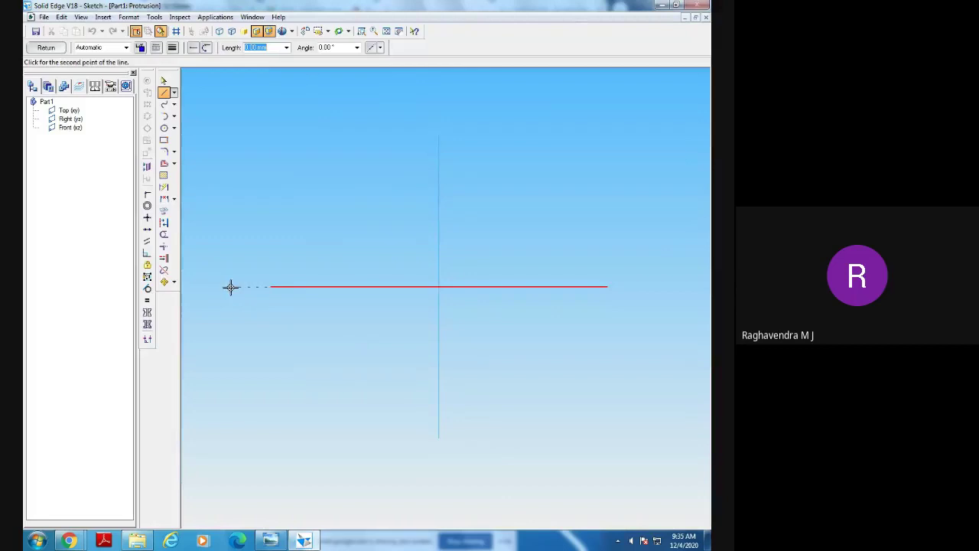
left_click(629, 286)
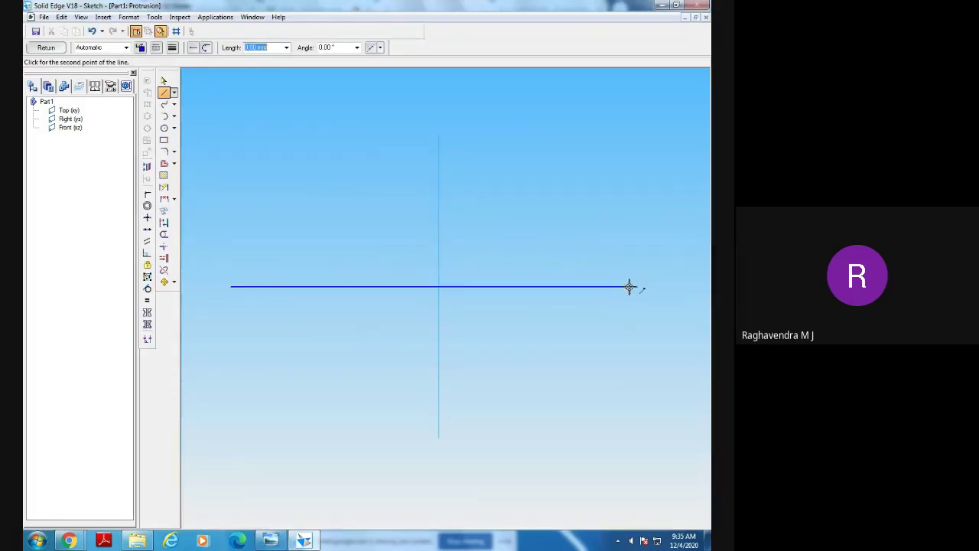
left_click(629, 171)
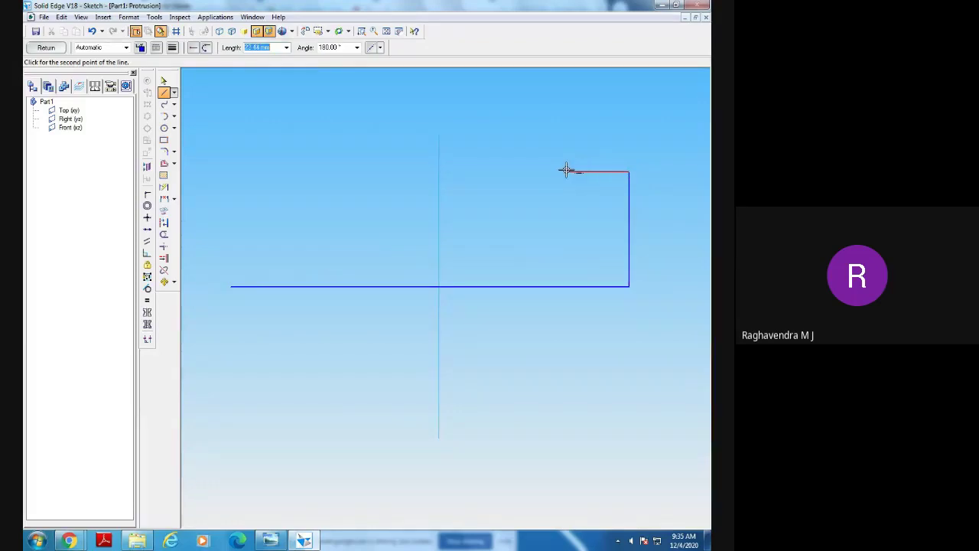
left_click(566, 172)
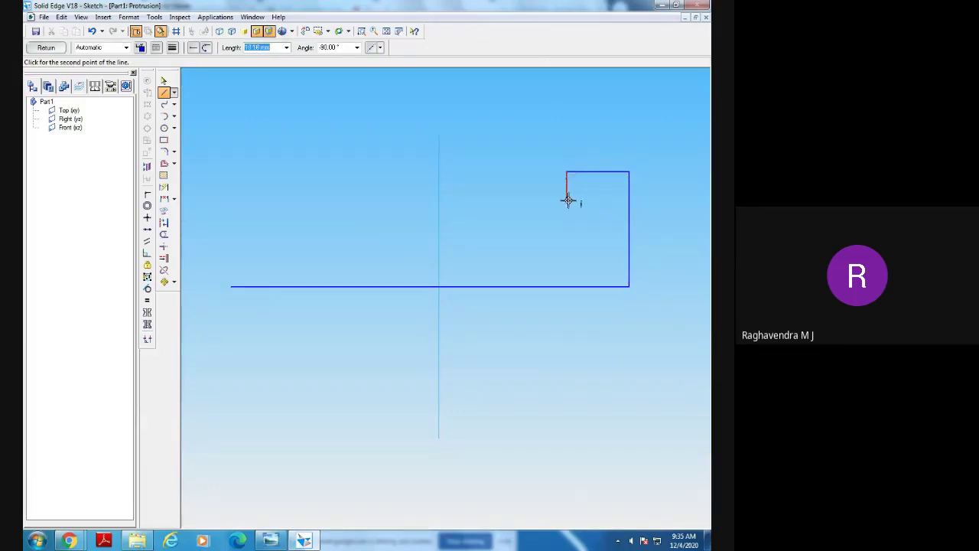
left_click(566, 199)
left_click(556, 199)
left_click(556, 218)
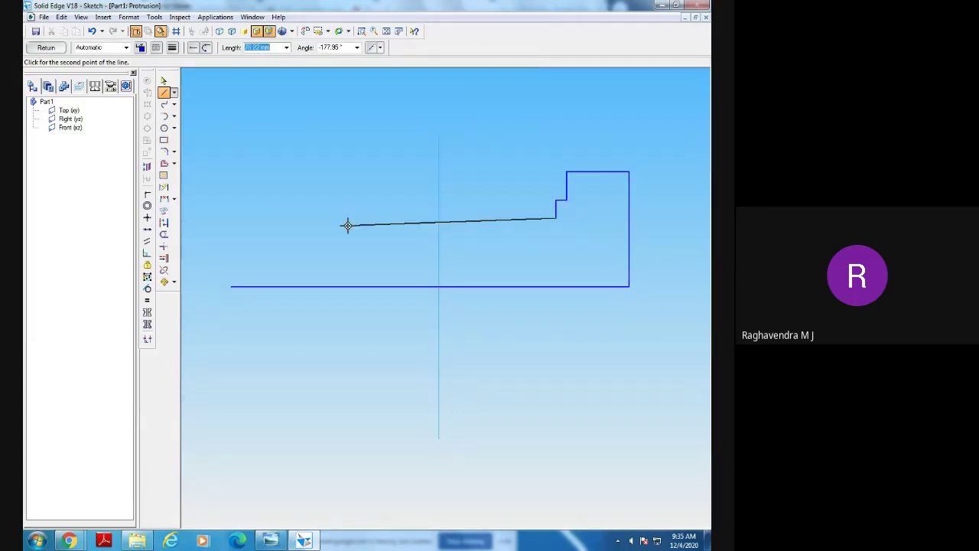
Close the profile with a long horizontal top edge from the jaw step and a left side about 25 mm high.
left_click(272, 539)
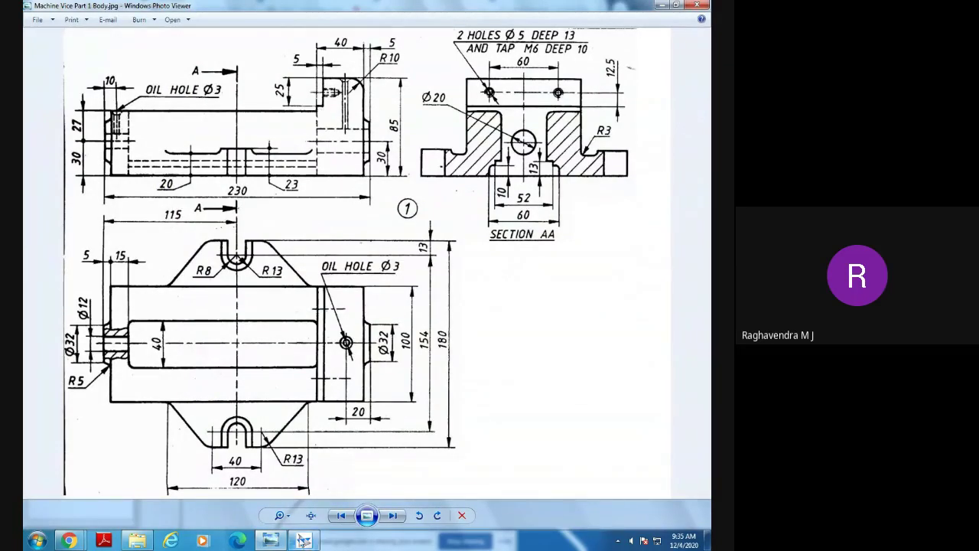
left_click(304, 540)
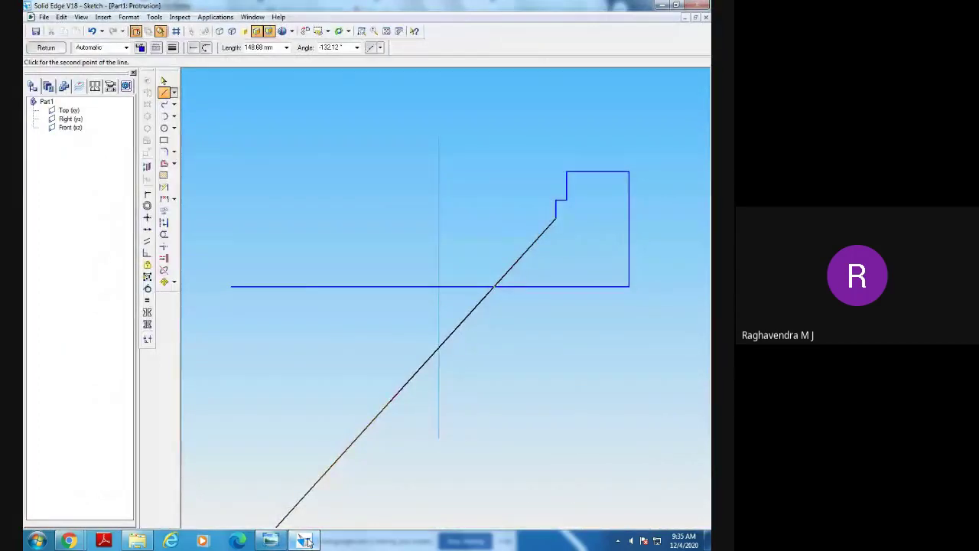
left_click(303, 540)
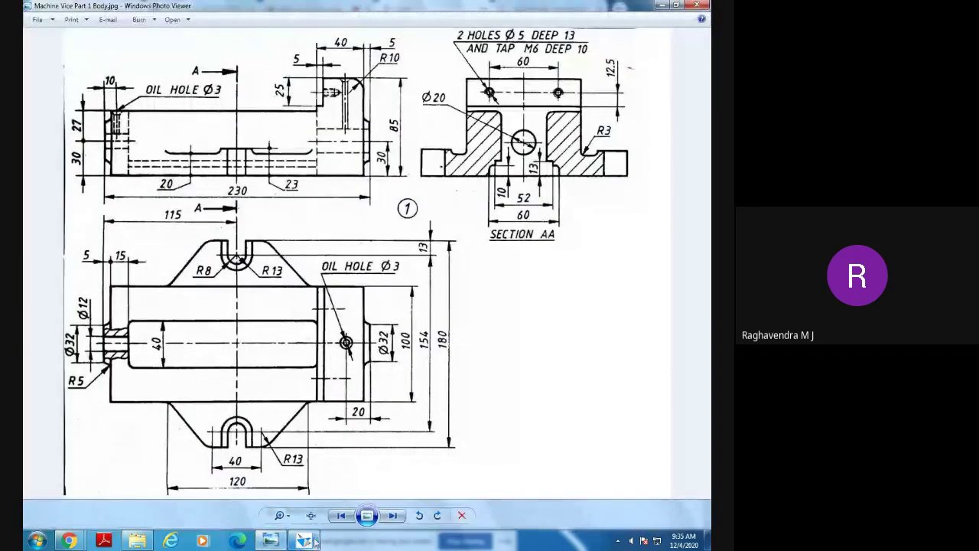
left_click(303, 539)
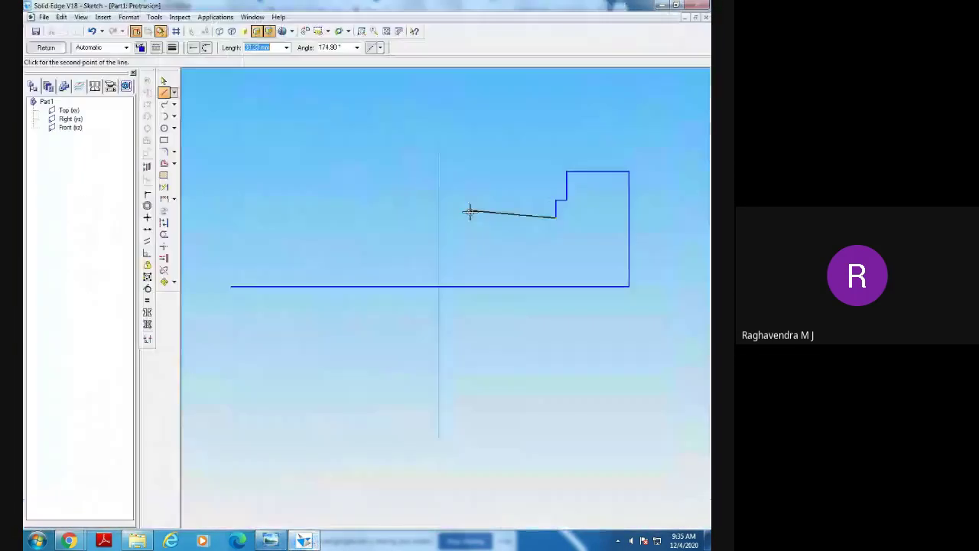
left_click(231, 218)
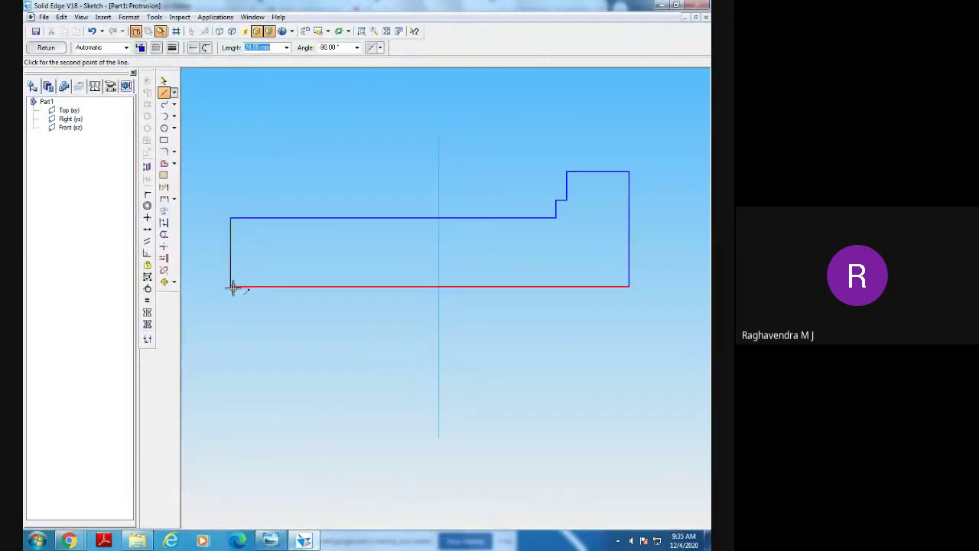
left_click(230, 286)
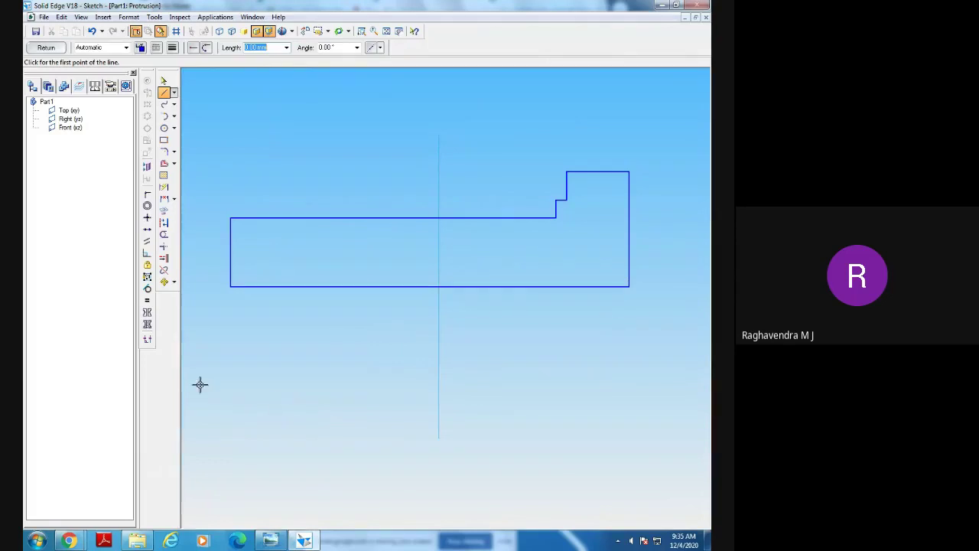
Dimension the profile's base line below it and set its length to 220 mm.
left_click(269, 540)
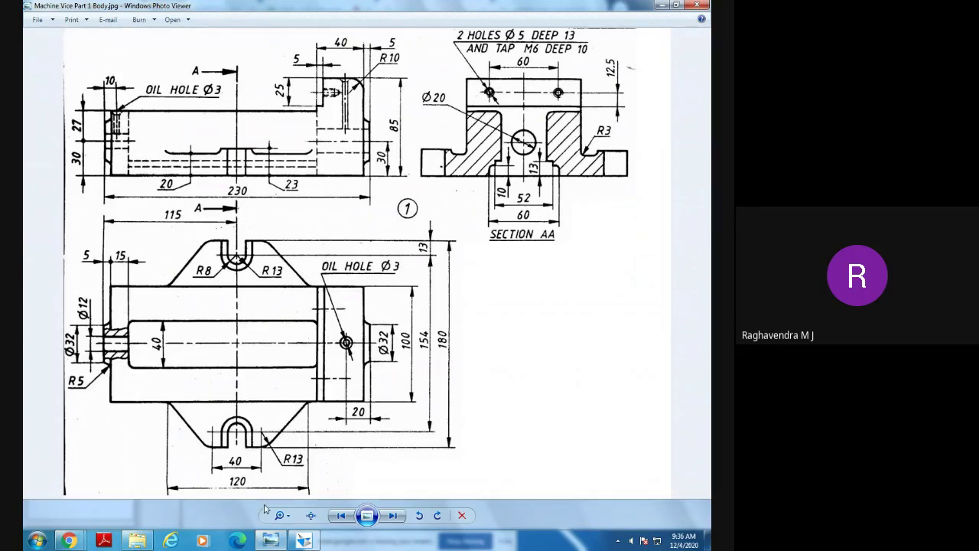
left_click(303, 540)
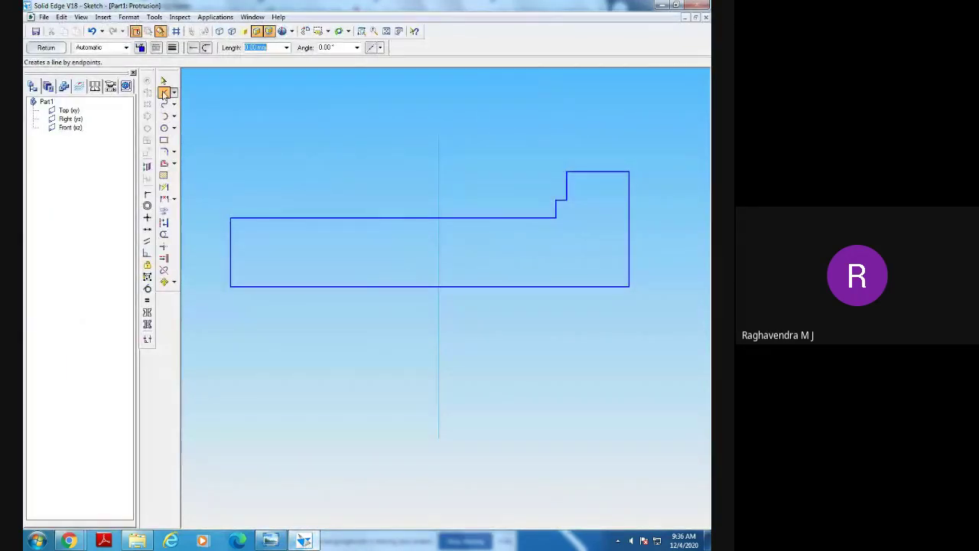
key("Escape")
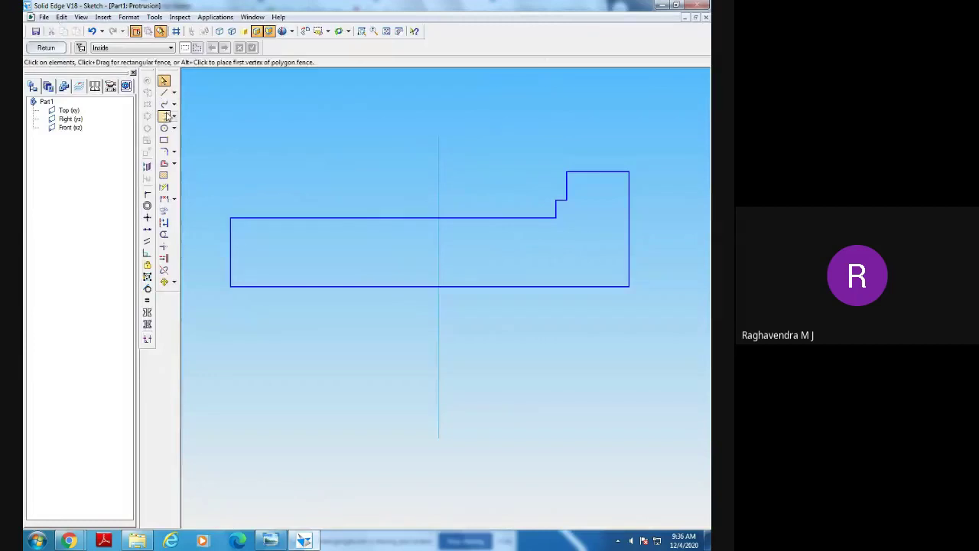
left_click(165, 189)
left_click(364, 287)
left_click(362, 331)
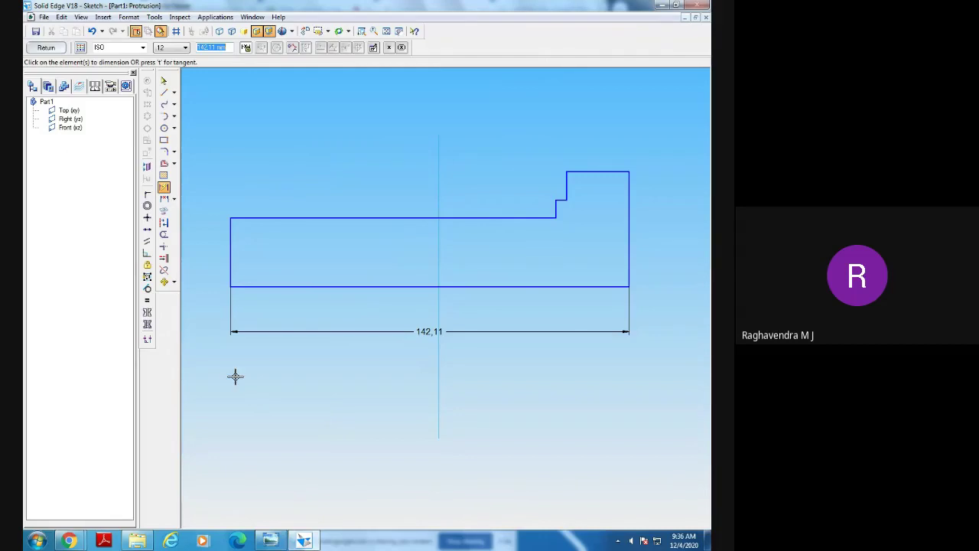
type("220")
key("Return")
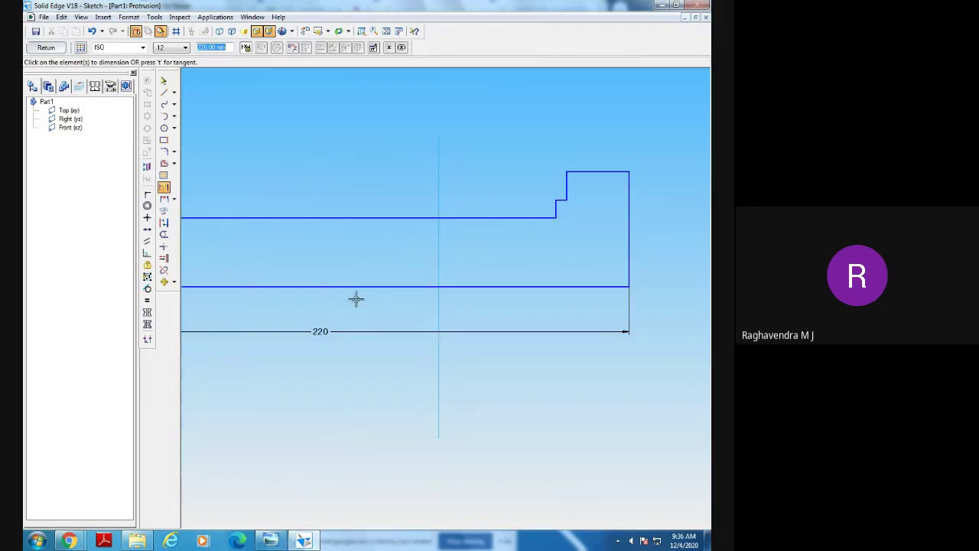
left_click(387, 32)
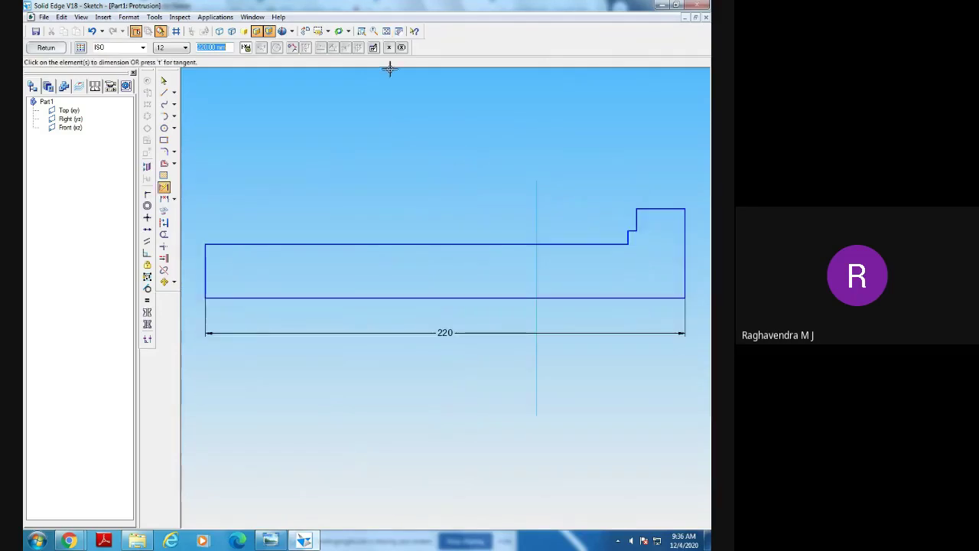
Dimension the full-height vertical edge at the jaw end as 85 mm and narrow the feature tree pane.
left_click(270, 541)
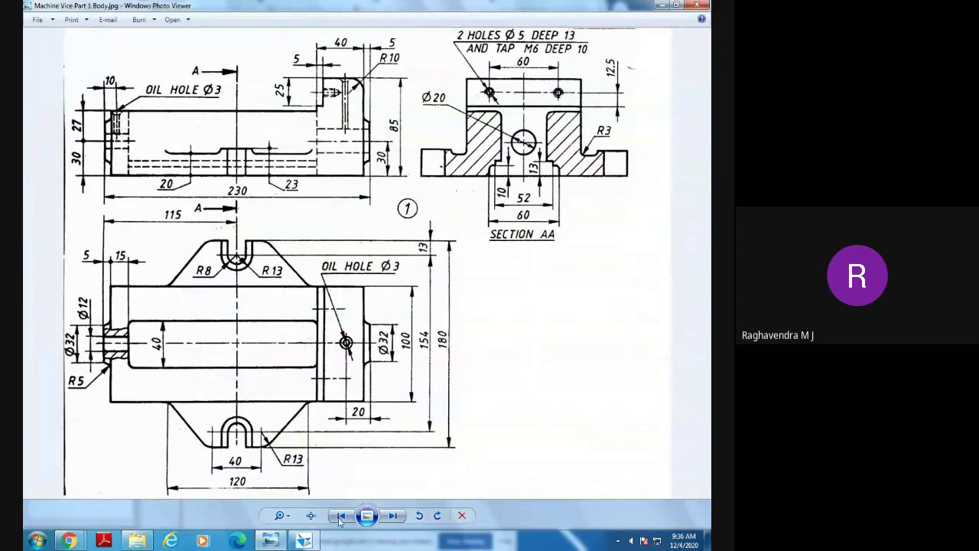
left_click(305, 540)
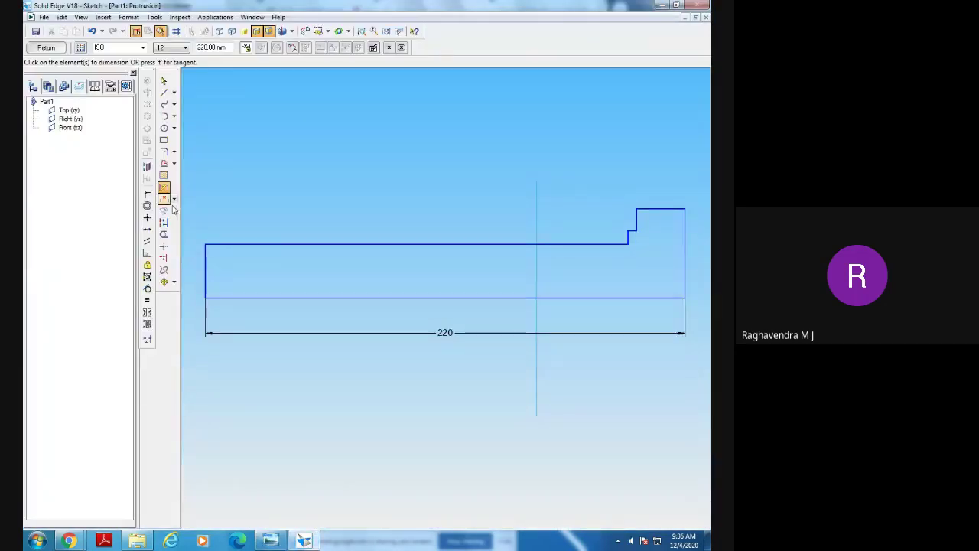
left_click(684, 253)
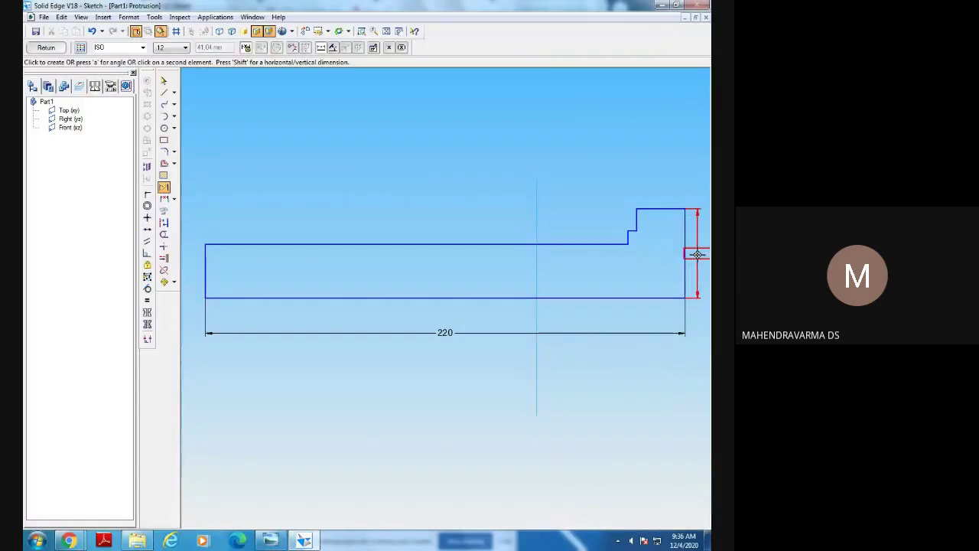
left_click(696, 254)
type("8")
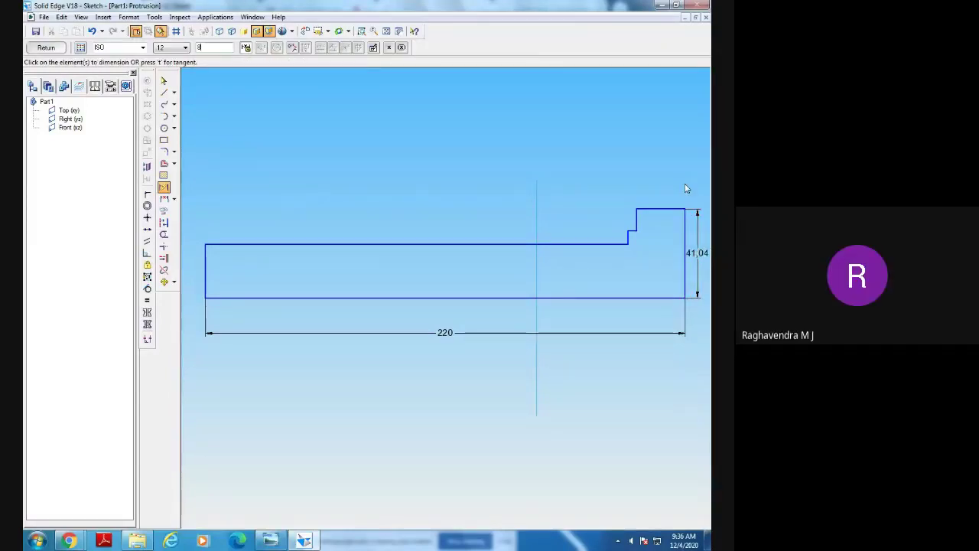
type("5")
key("Return")
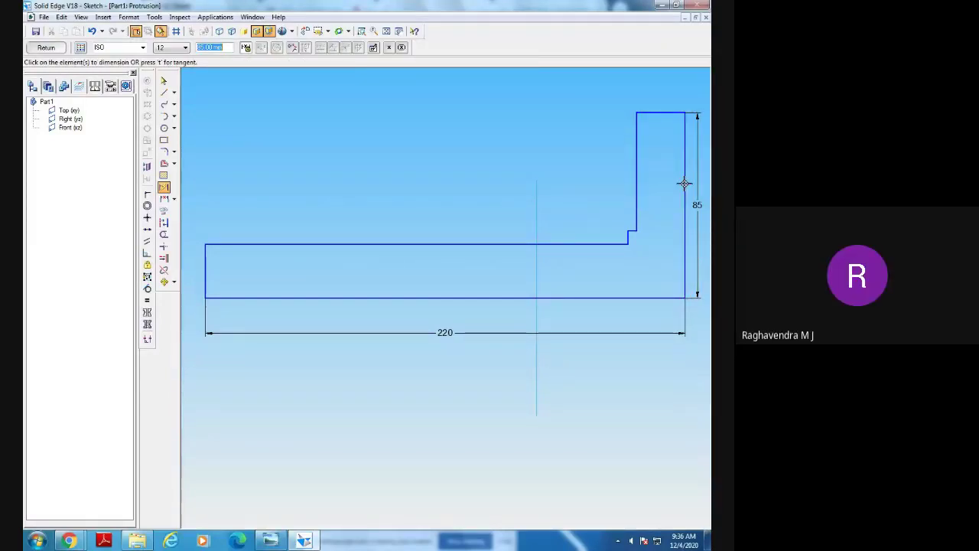
left_click(386, 30)
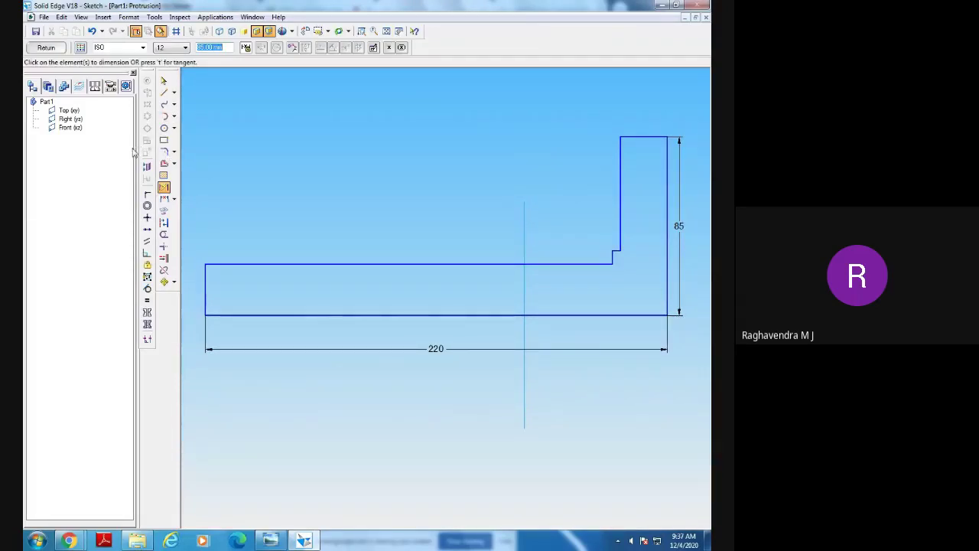
left_click_drag(138, 155, 86, 158)
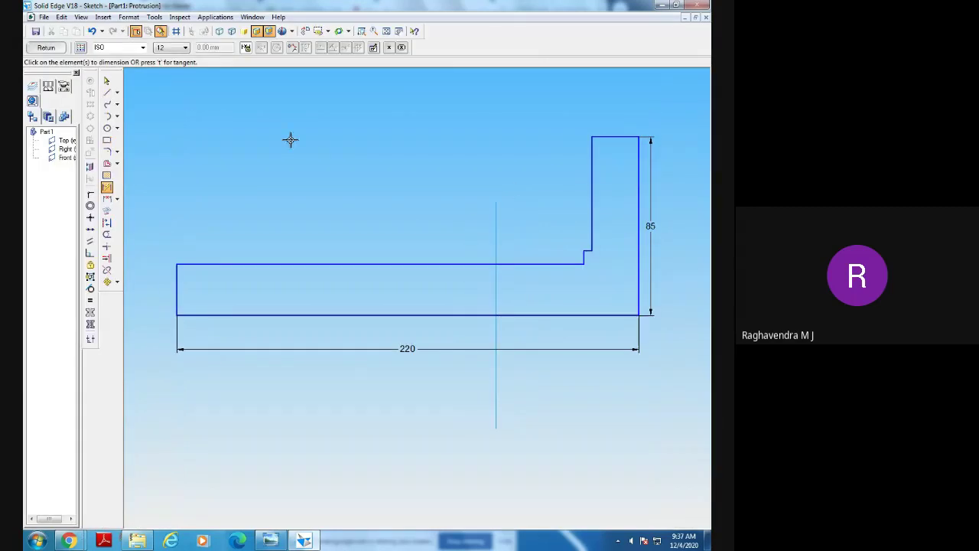
left_click(106, 81)
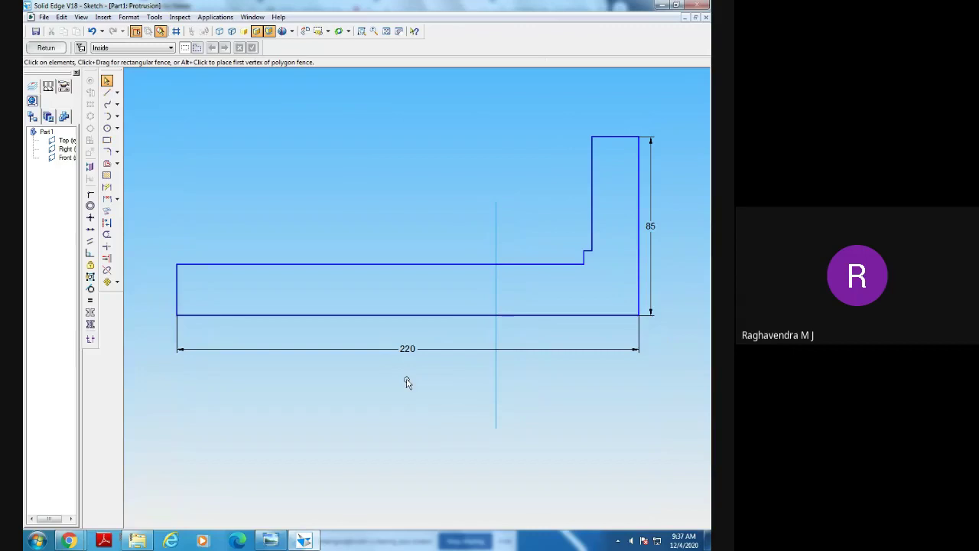
Check the vice body drawing, then dimension the horizontal distance from the jaw step to the jaw's outer vertical edge as 40 mm.
left_click(269, 540)
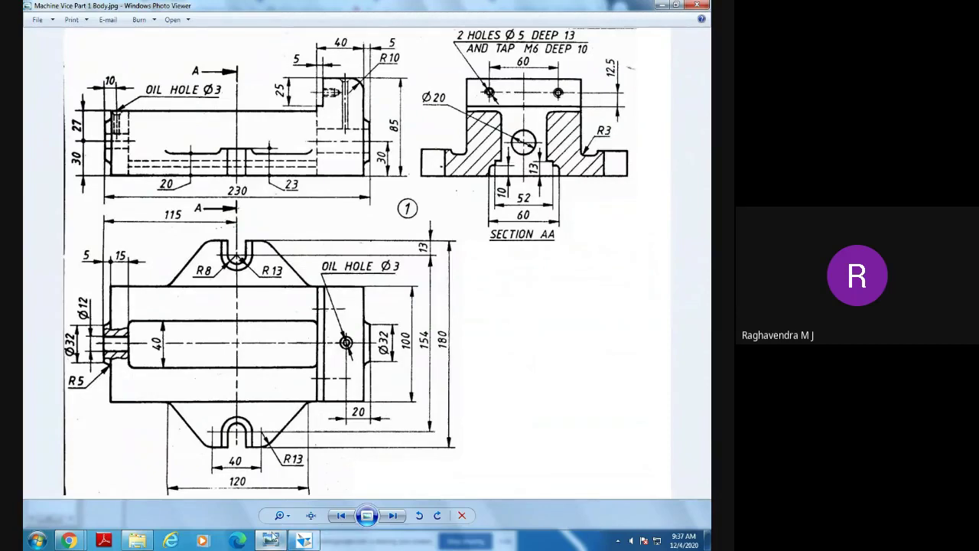
left_click(271, 540)
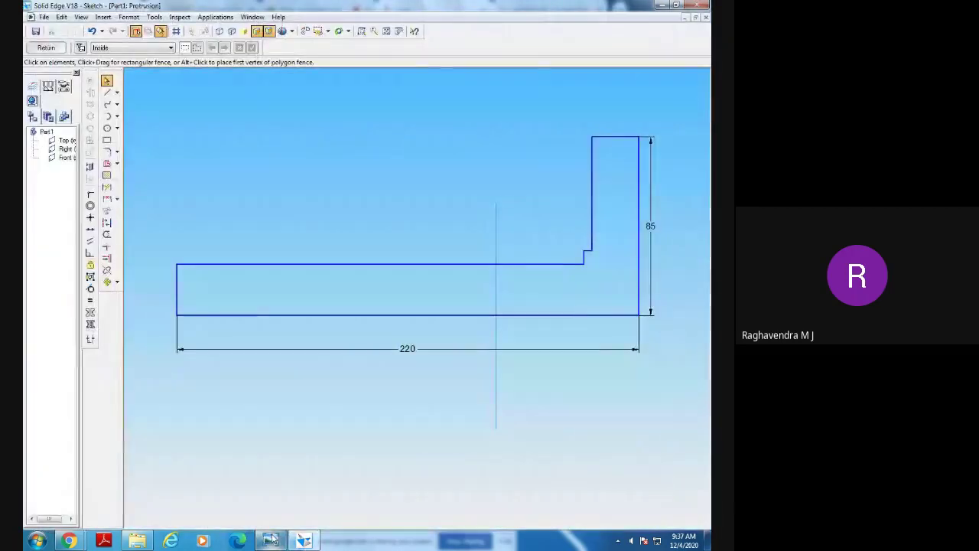
left_click(107, 187)
left_click(584, 252)
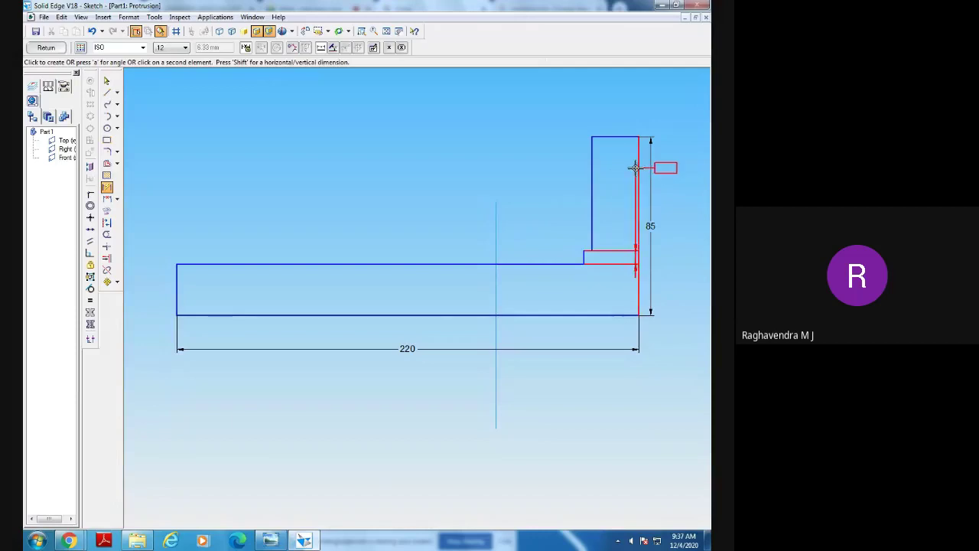
left_click(607, 105)
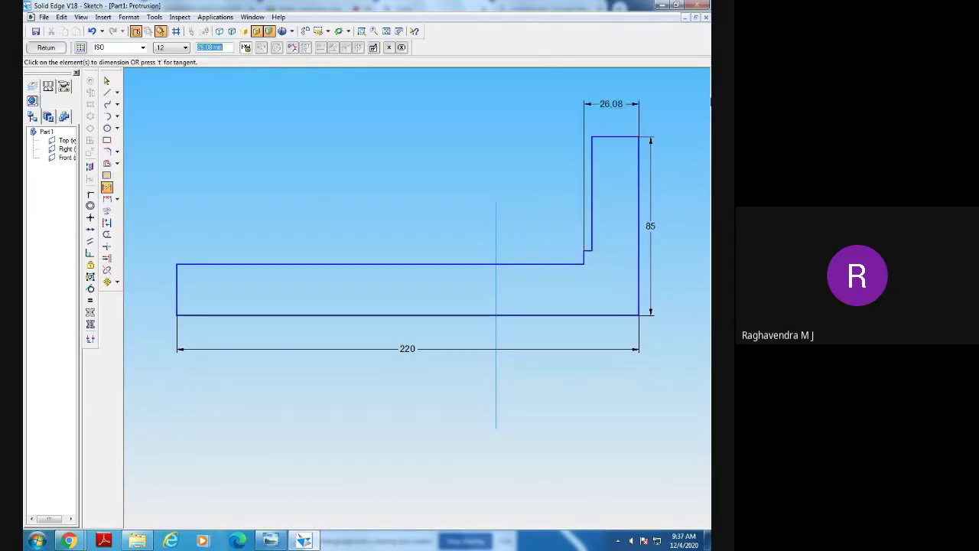
type("40")
key("Return")
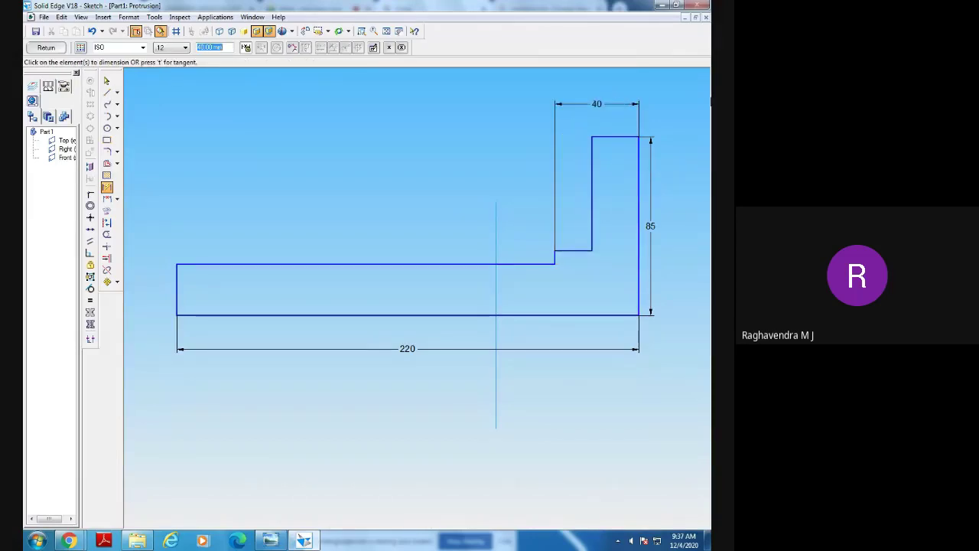
Dimension the short horizontal jaw step as 5 mm and move its arrows outside the extension lines.
left_click(580, 250)
left_click(579, 127)
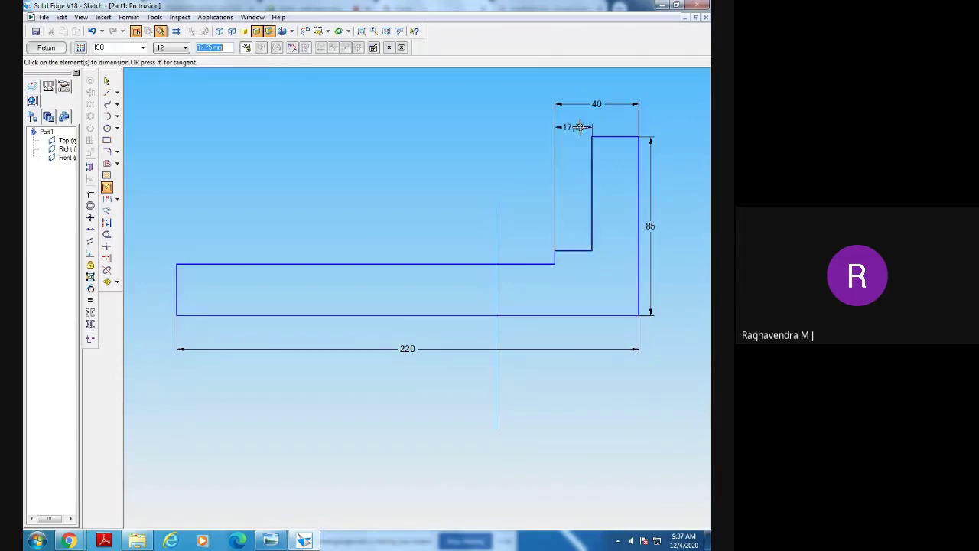
type("5")
key("Return")
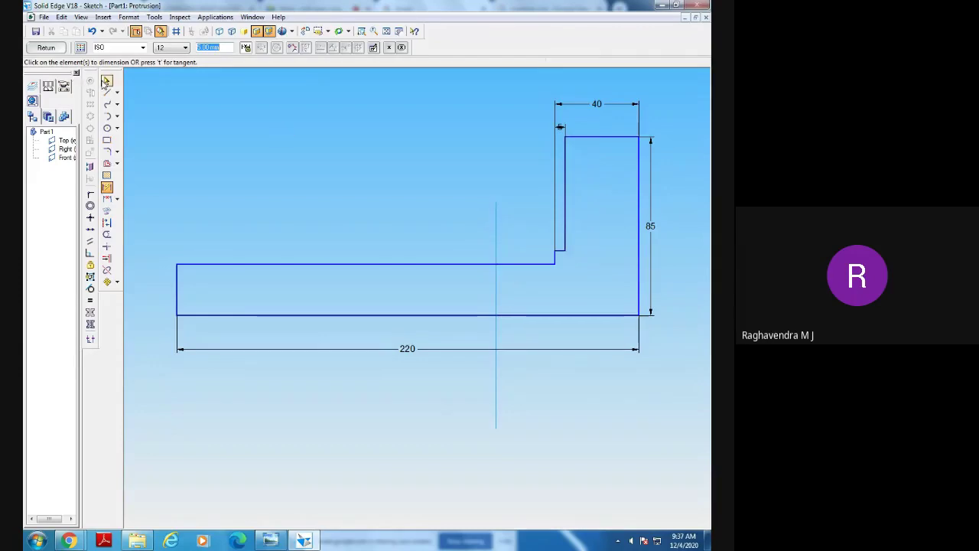
left_click(107, 80)
left_click(552, 139)
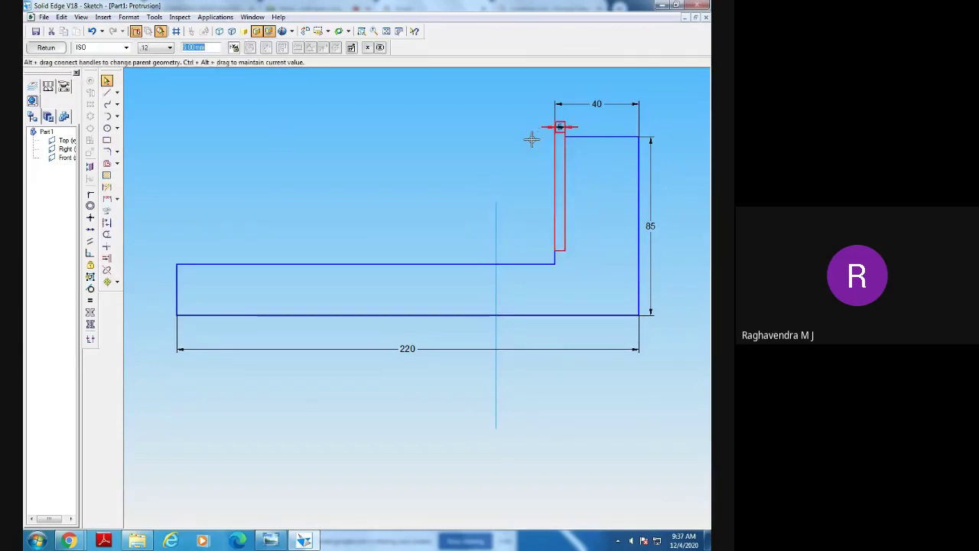
left_click(531, 140)
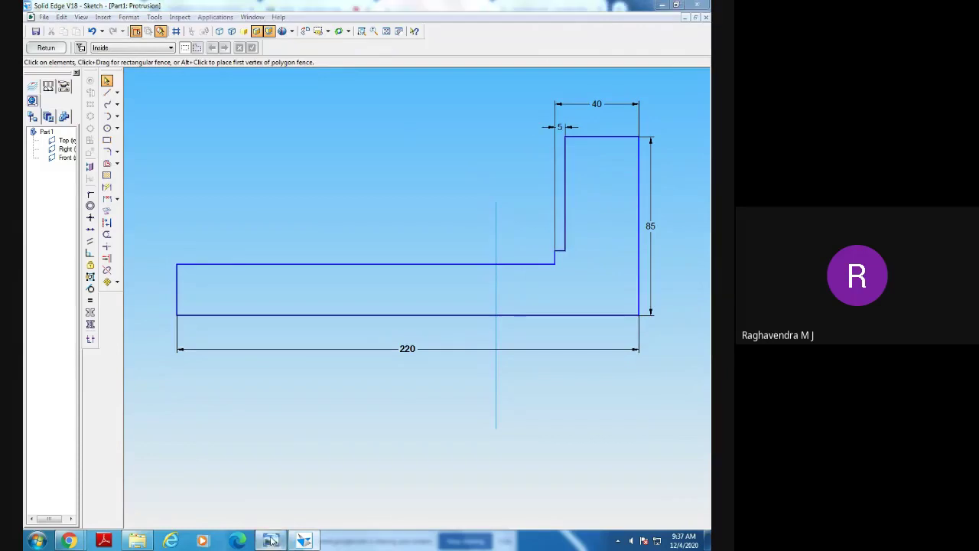
Consult the vice body drawing and dimension the jaw's inner vertical face above the step as 25 mm.
mouse_move(269, 540)
left_click(310, 437)
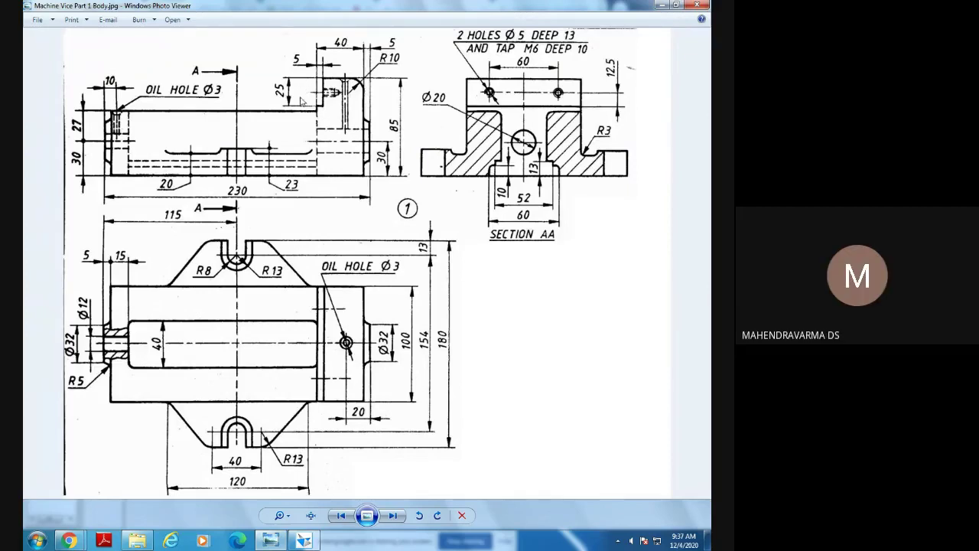
left_click(304, 540)
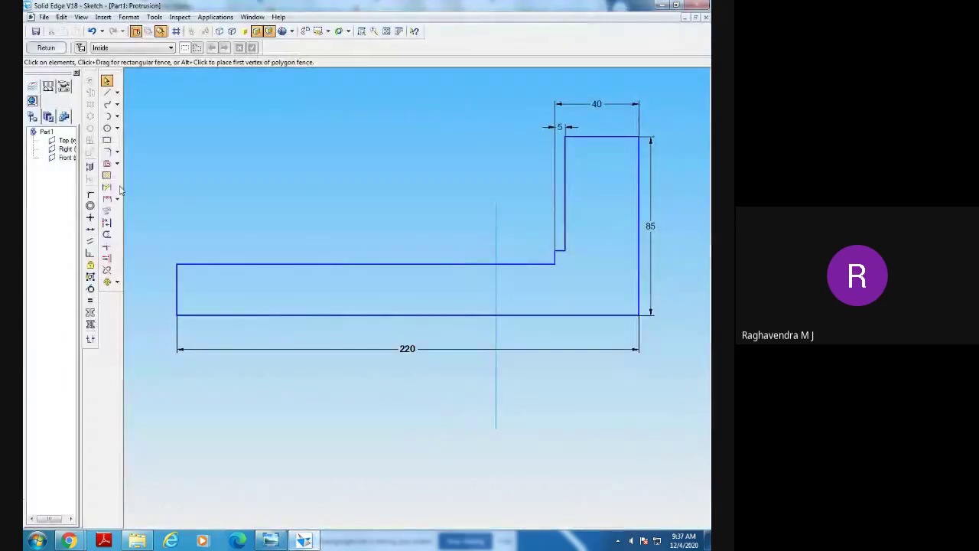
left_click(108, 189)
left_click(564, 195)
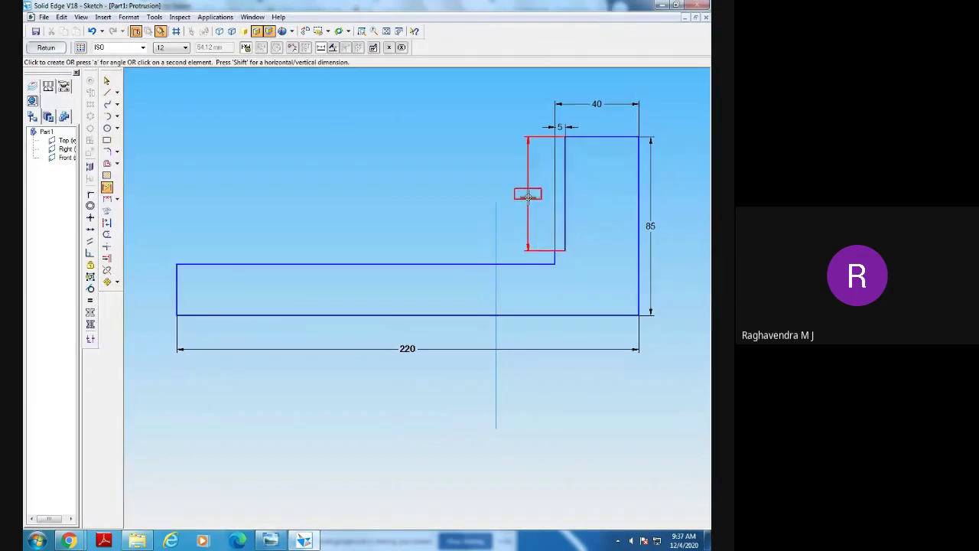
left_click(526, 194)
type("25")
key("Return")
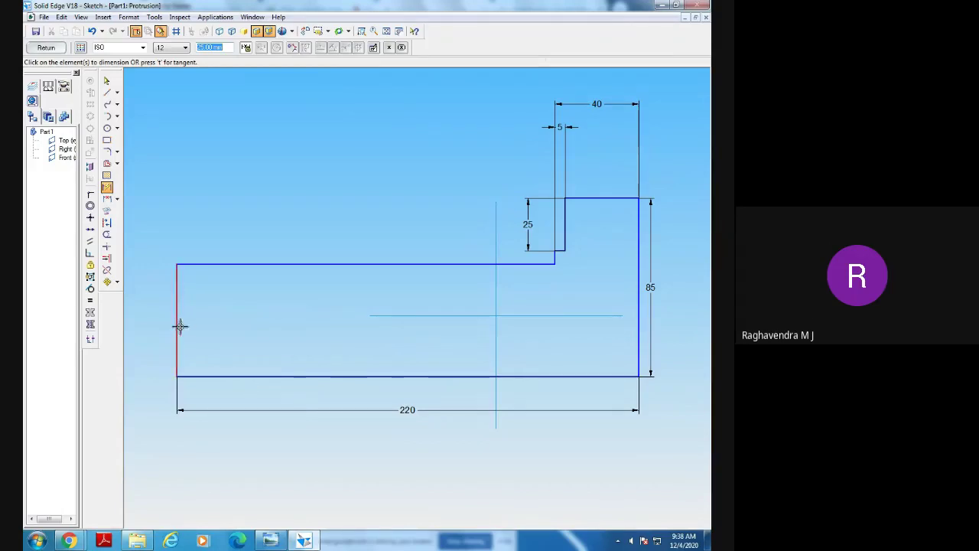
Check the vice body drawing and dimension the vertical edge at the profile's low end as 57 mm.
left_click(269, 541)
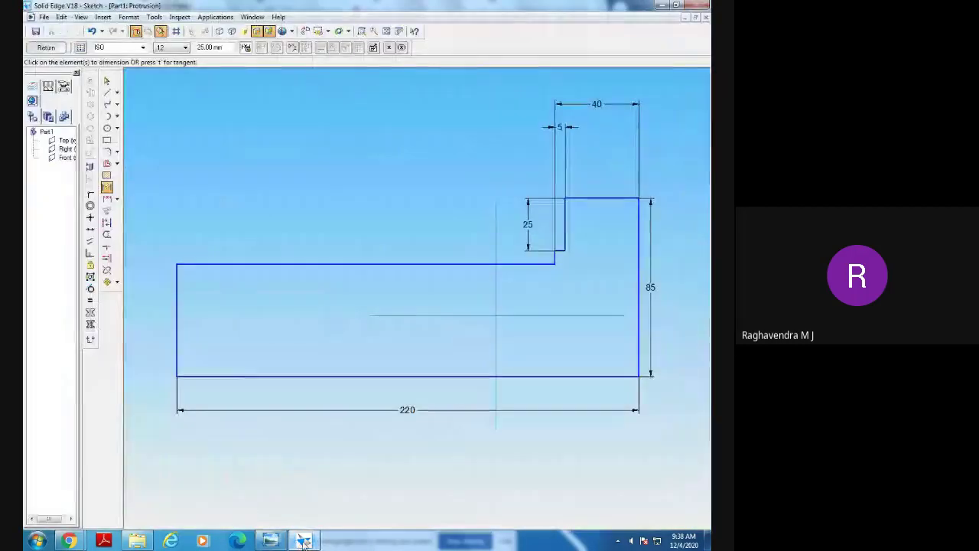
left_click(303, 540)
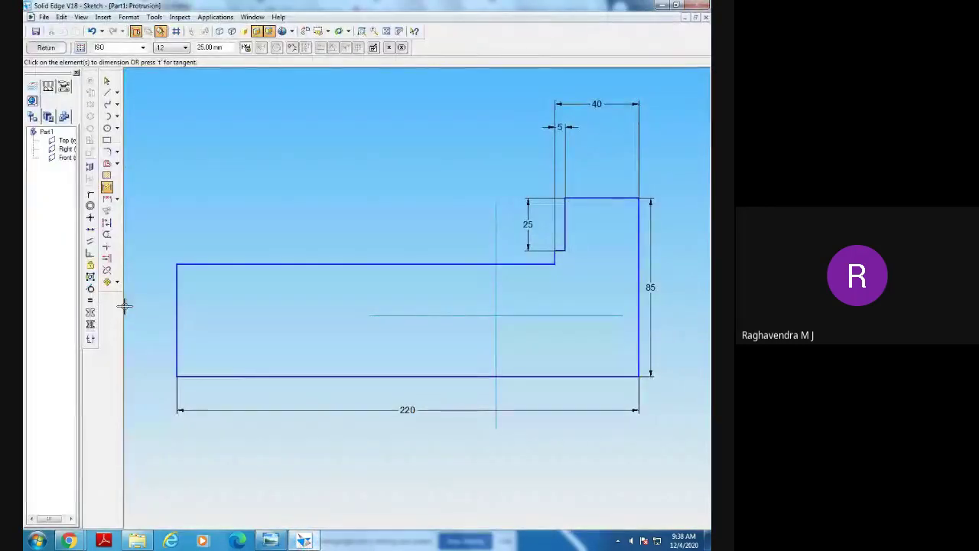
left_click(176, 299)
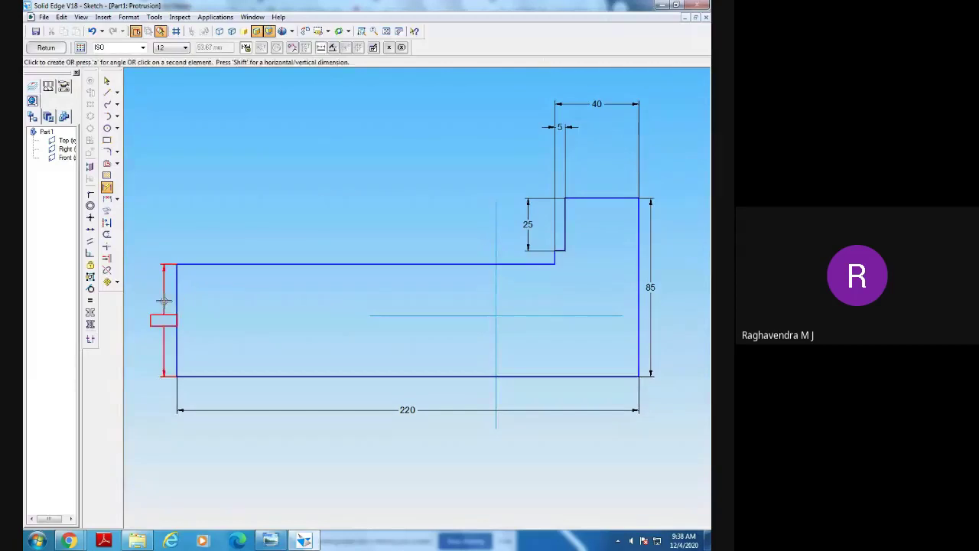
left_click(163, 300)
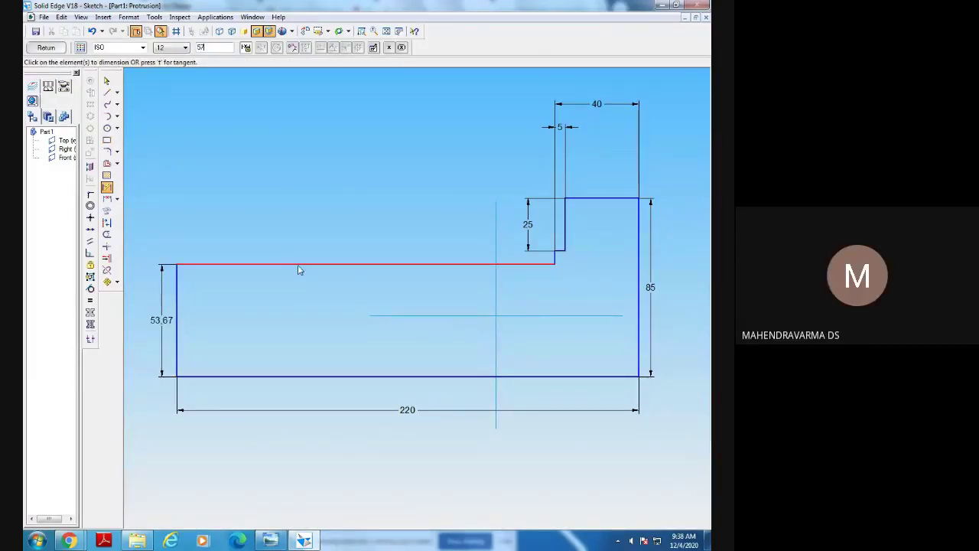
key("Return")
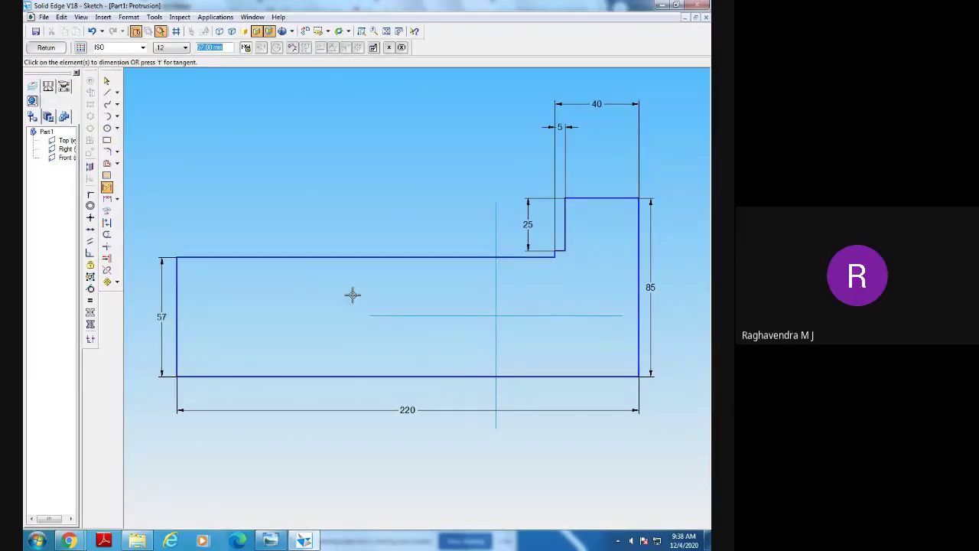
left_click(107, 81)
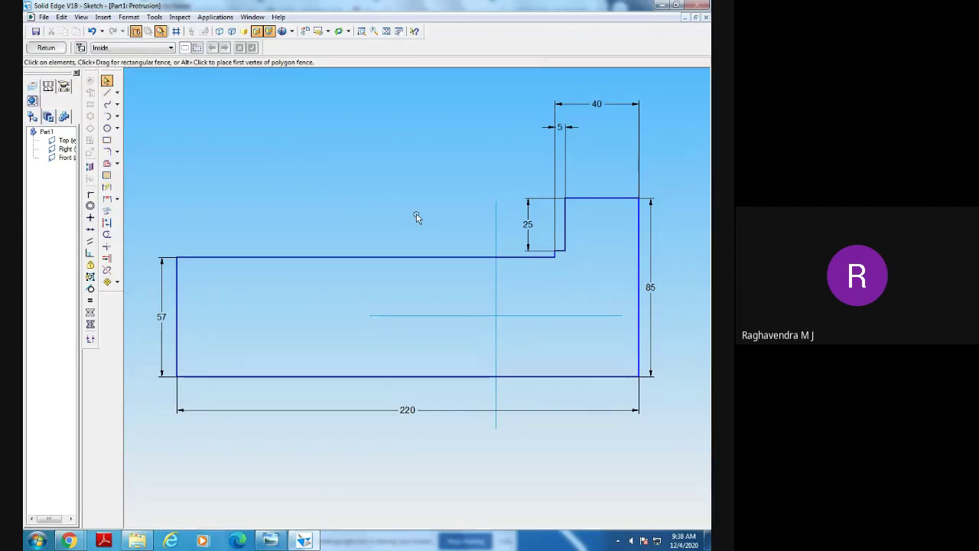
Make the profile's base line collinear with the horizontal reference plane line.
left_click(90, 229)
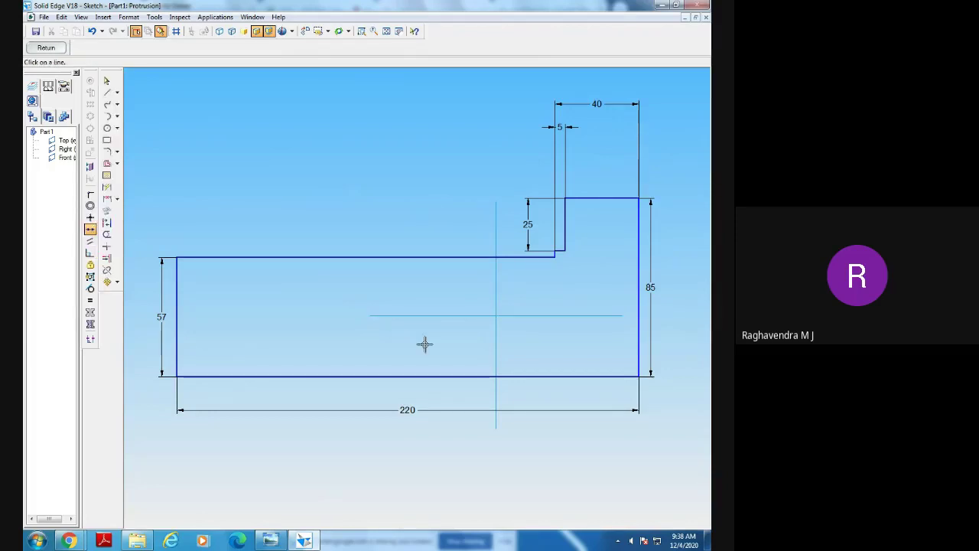
left_click(446, 376)
left_click(439, 316)
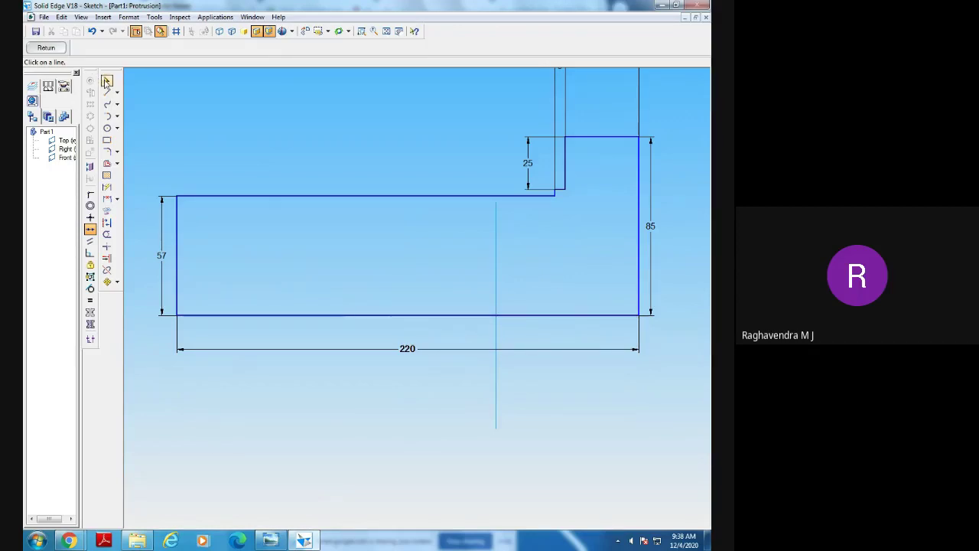
left_click(106, 81)
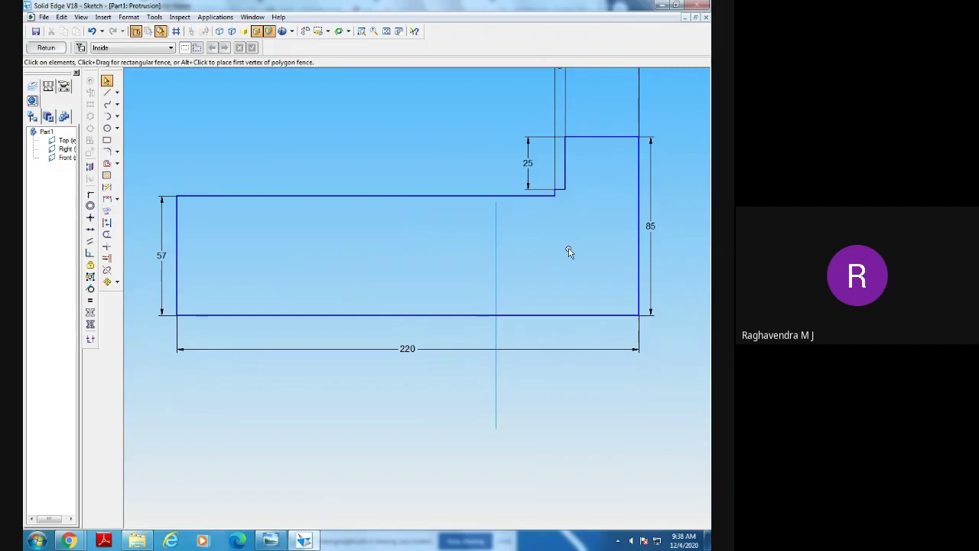
Dimension the distance from the profile's 57 mm vertical edge to the vertical reference plane, placed just below the base line.
left_click(426, 349)
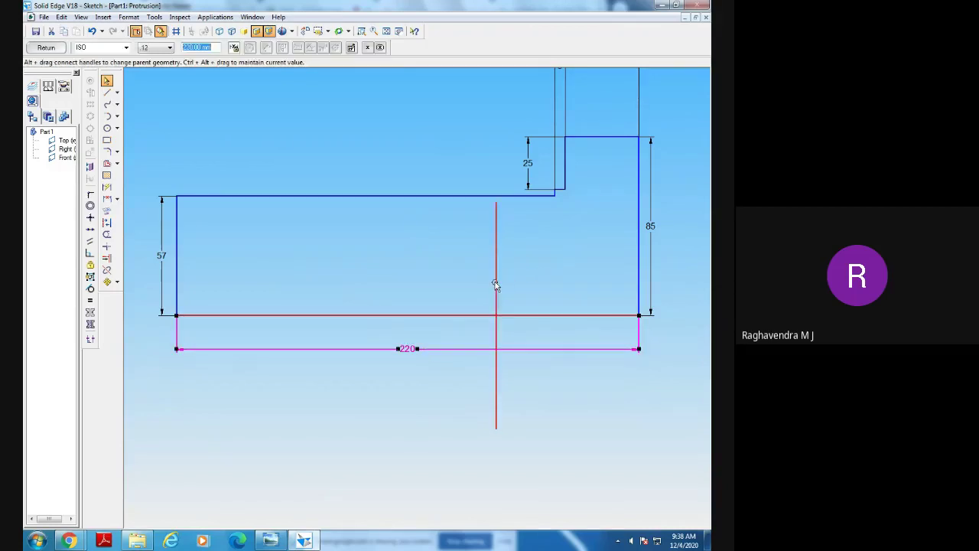
left_click(457, 372)
left_click(106, 186)
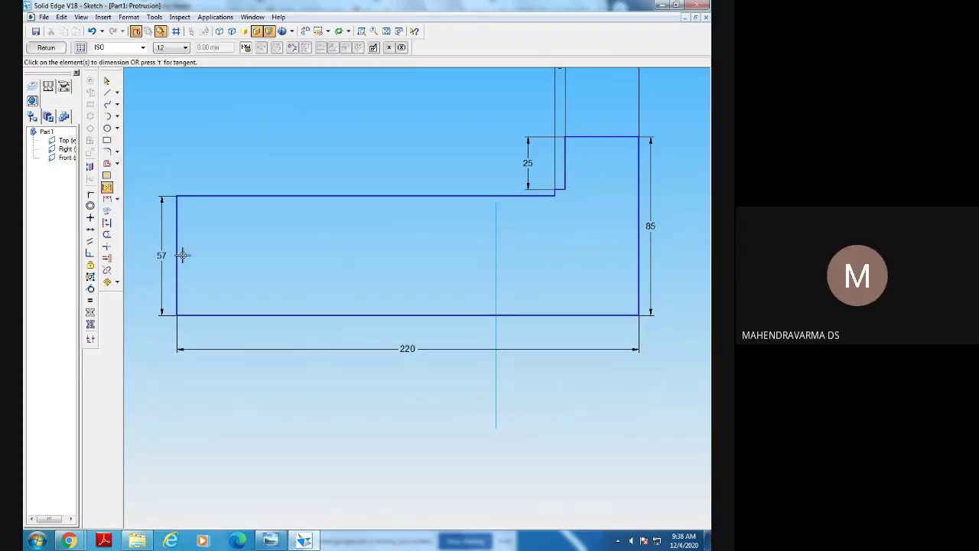
left_click(176, 255)
left_click(495, 258)
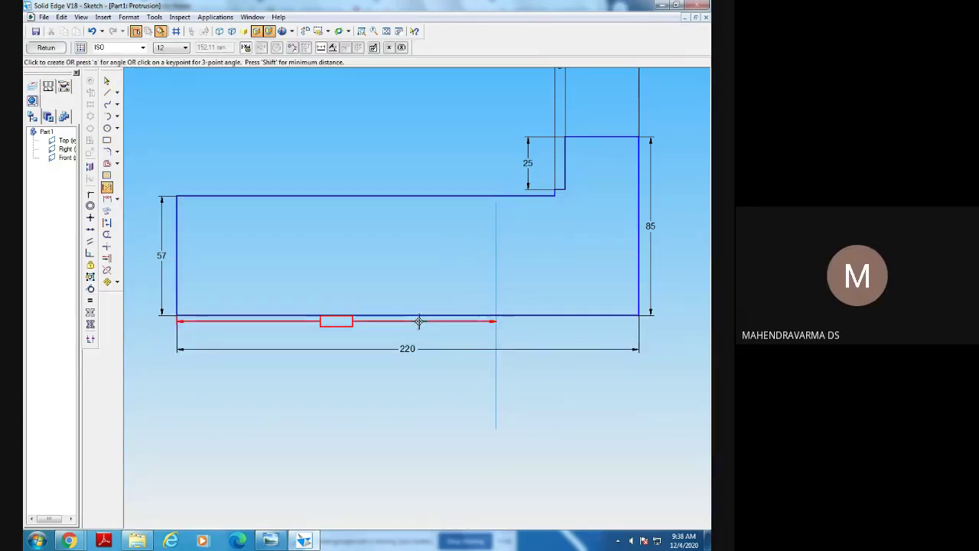
left_click(417, 329)
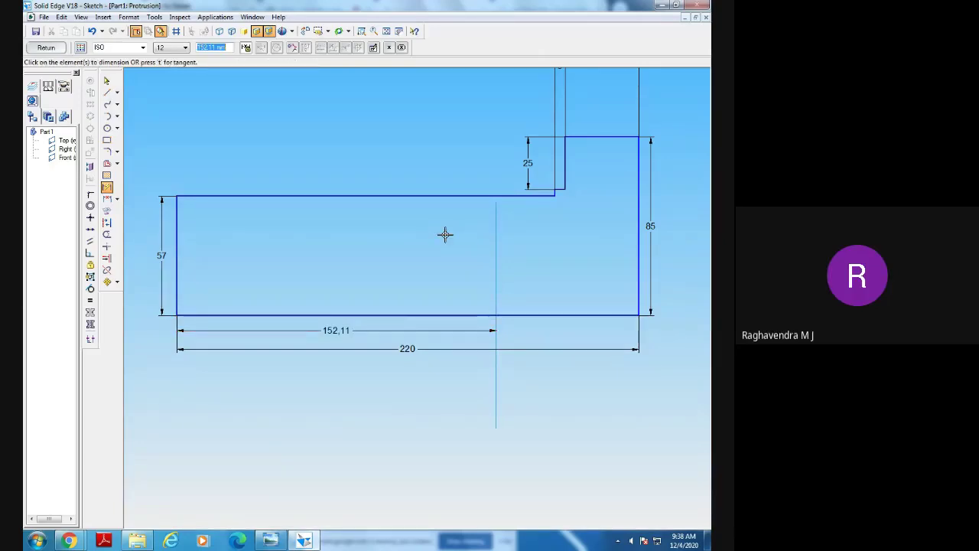
Try a distance of 110 mm between the 57 mm edge and the vertical reference plane, then undo it.
type("110")
key("Return")
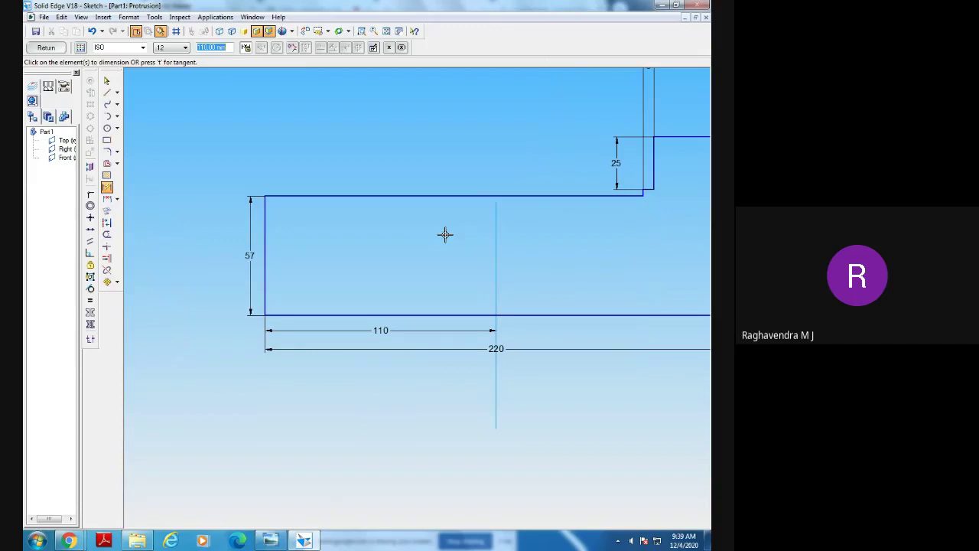
left_click(386, 31)
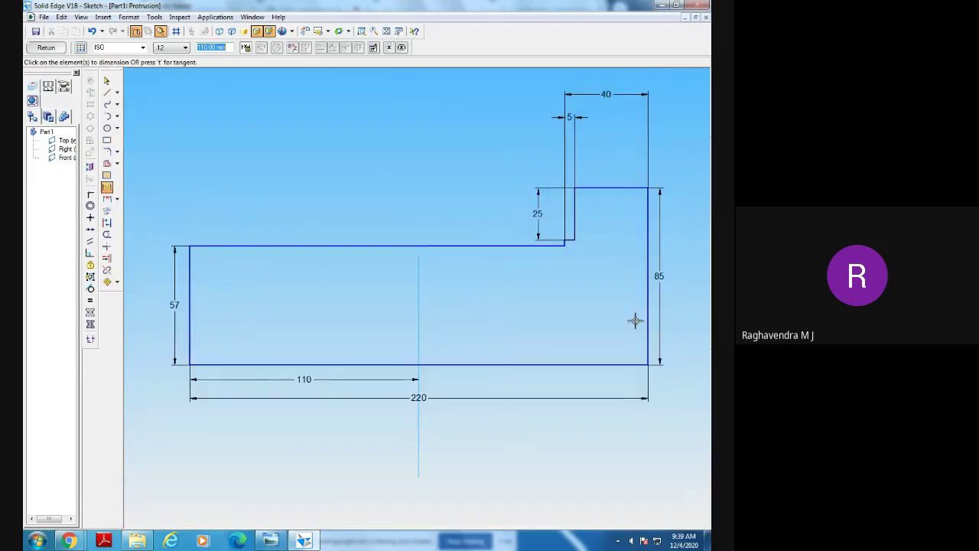
left_click(106, 81)
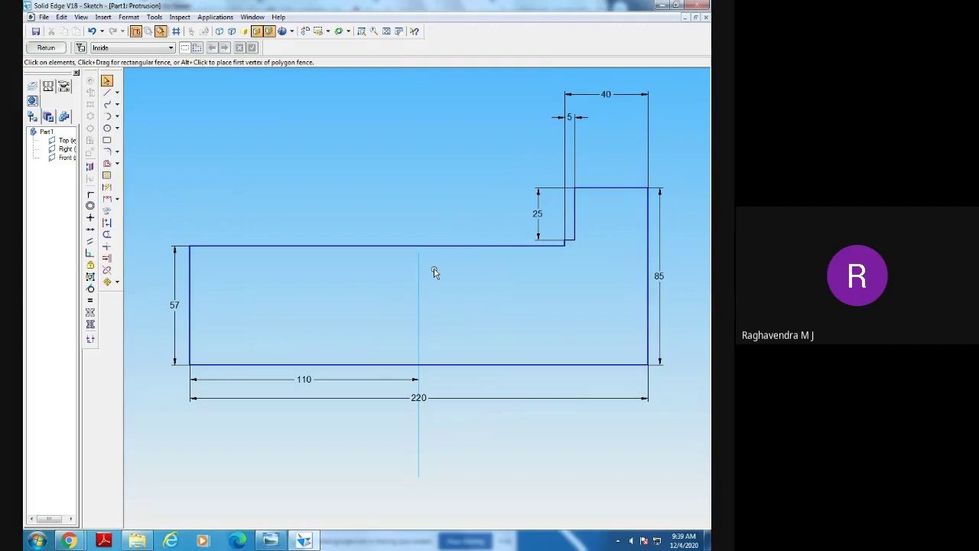
key("ctrl+z")
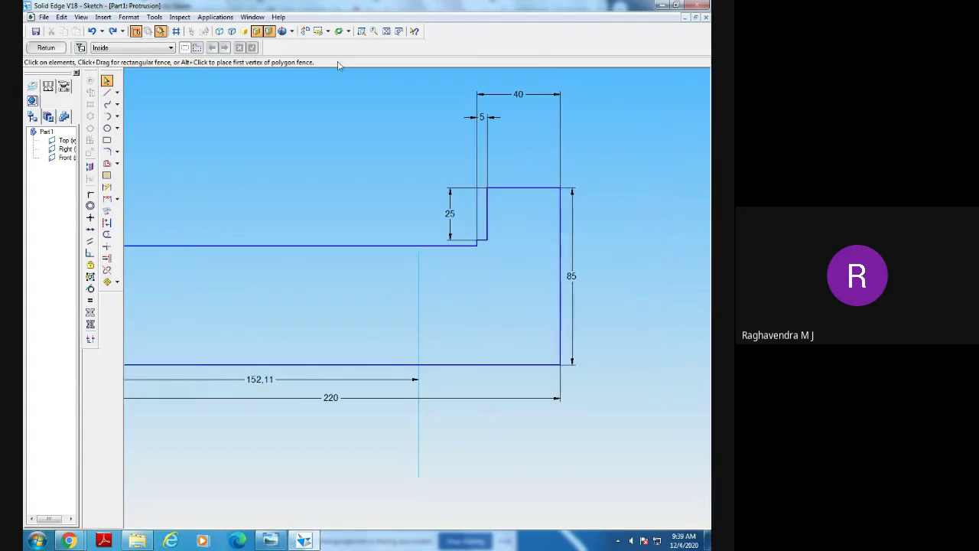
left_click(386, 31)
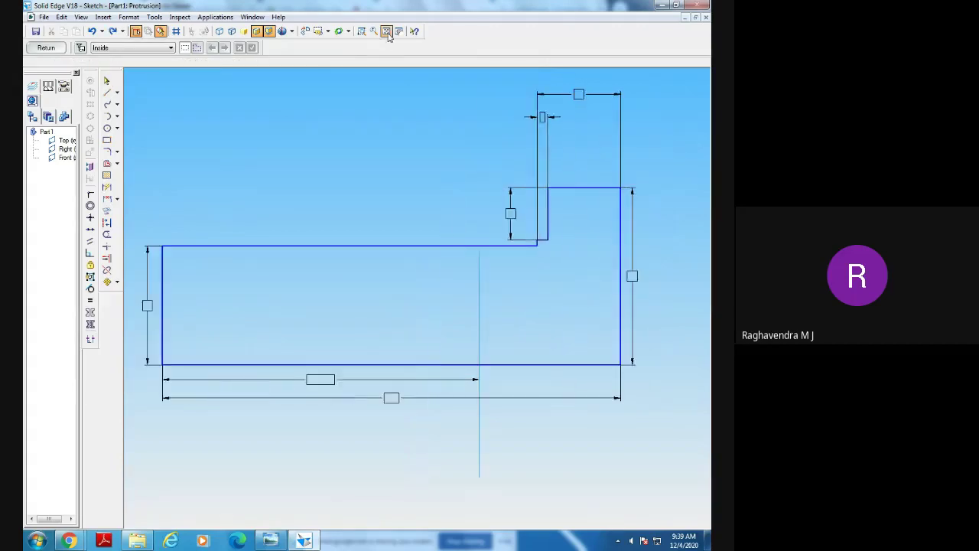
Set the vertical reference plane as the symmetry axis and try to make the profile's two outer vertical edges symmetric about it.
left_click(90, 325)
left_click(506, 310)
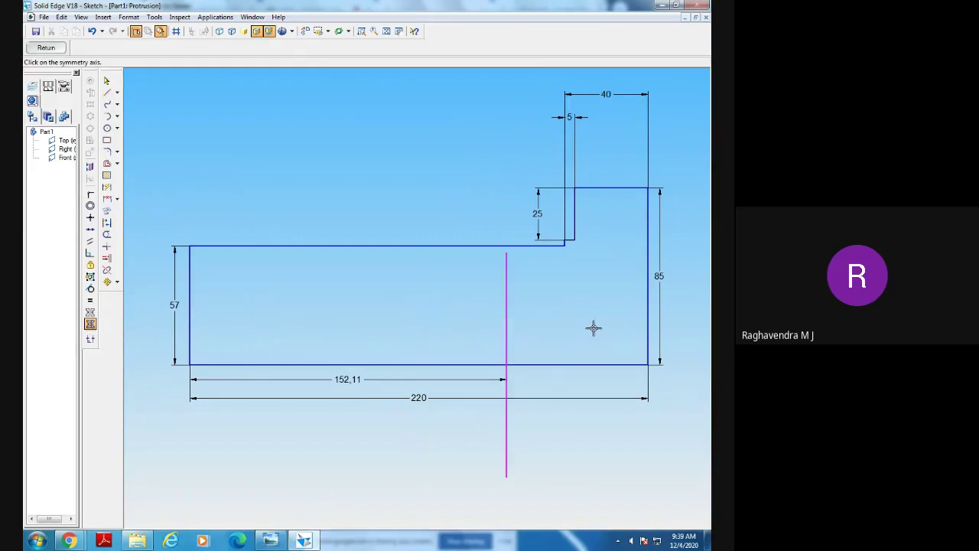
left_click(90, 313)
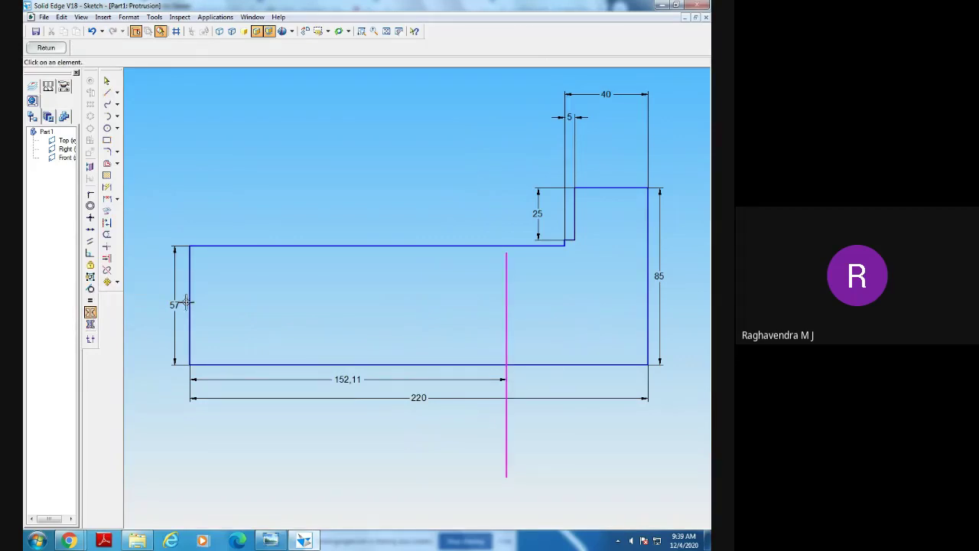
left_click(189, 301)
left_click(657, 325)
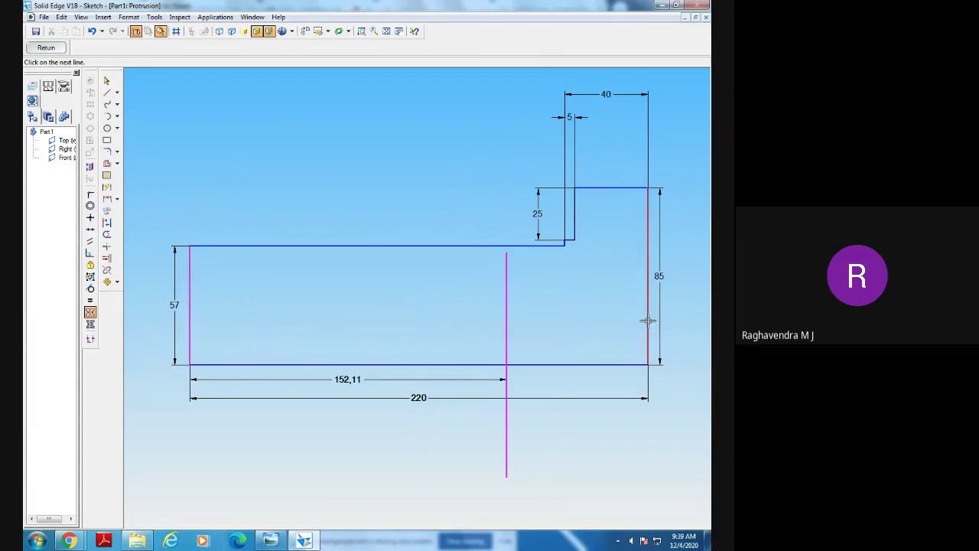
left_click(449, 297)
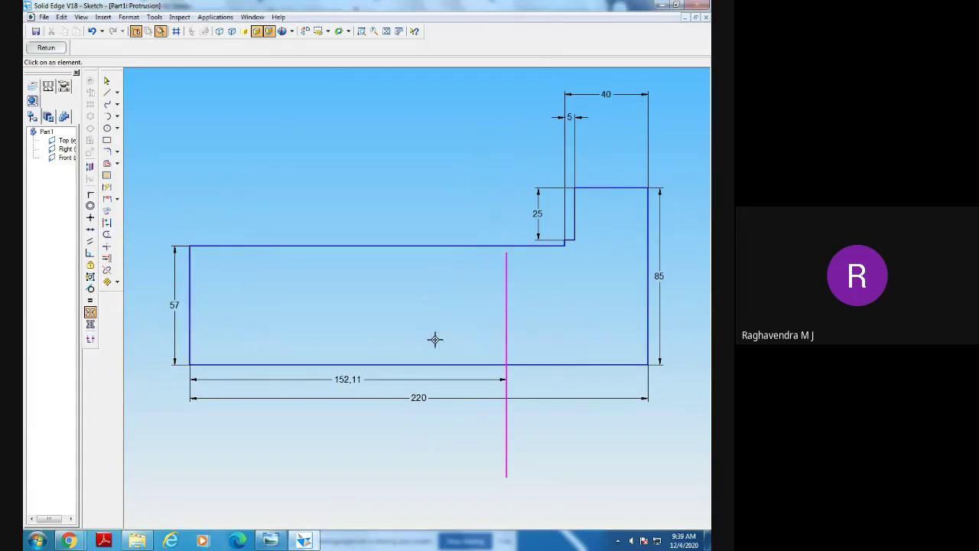
Delete the dimension between the profile's 57 mm edge and the vertical reference plane.
left_click(106, 81)
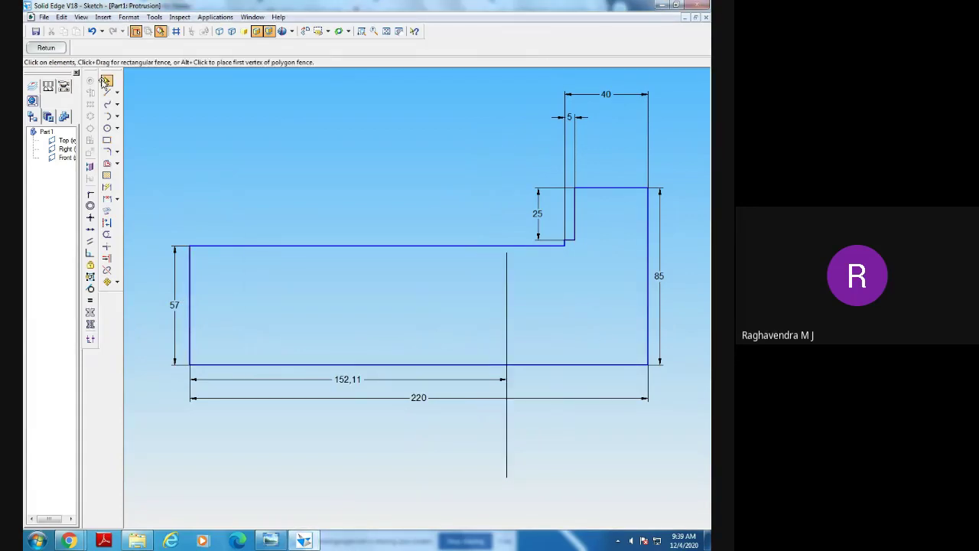
left_click(328, 380)
right_click(327, 380)
left_click(369, 221)
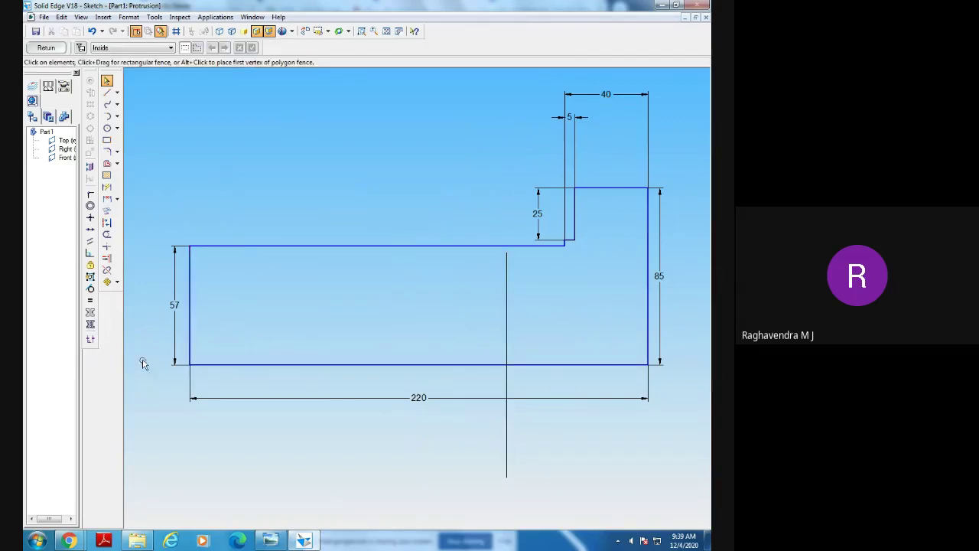
Reassign the vertical reference plane as symmetry axis and retry making the profile's two outer vertical edges symmetric about it.
left_click(91, 324)
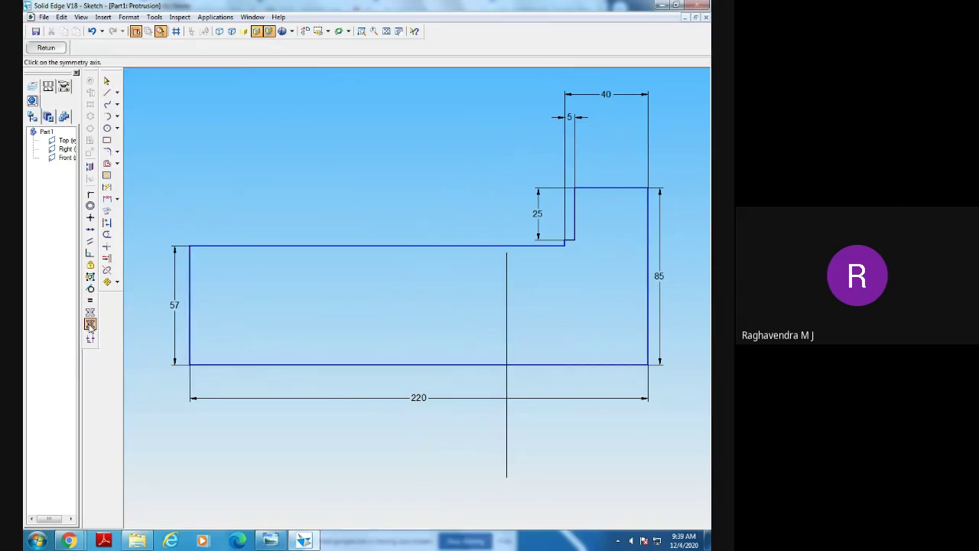
left_click(505, 330)
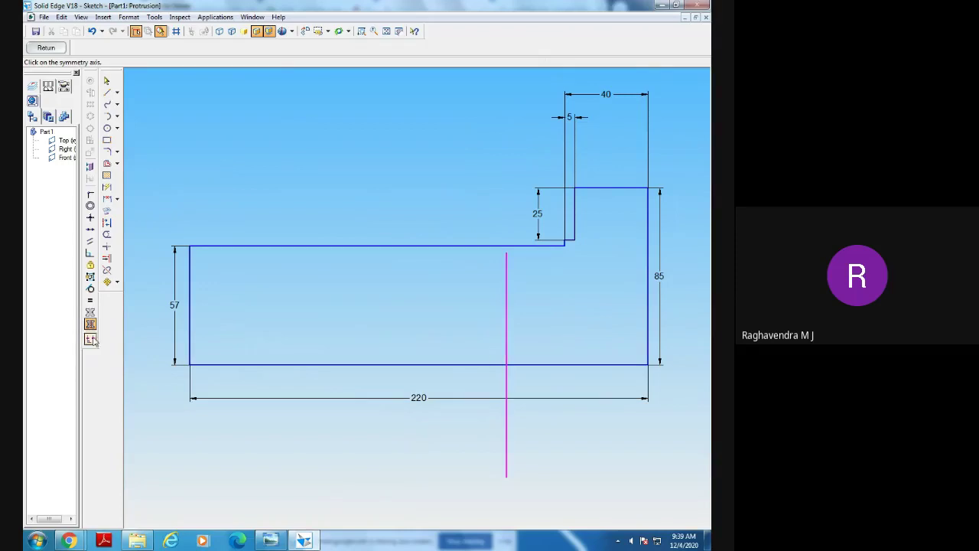
left_click(91, 313)
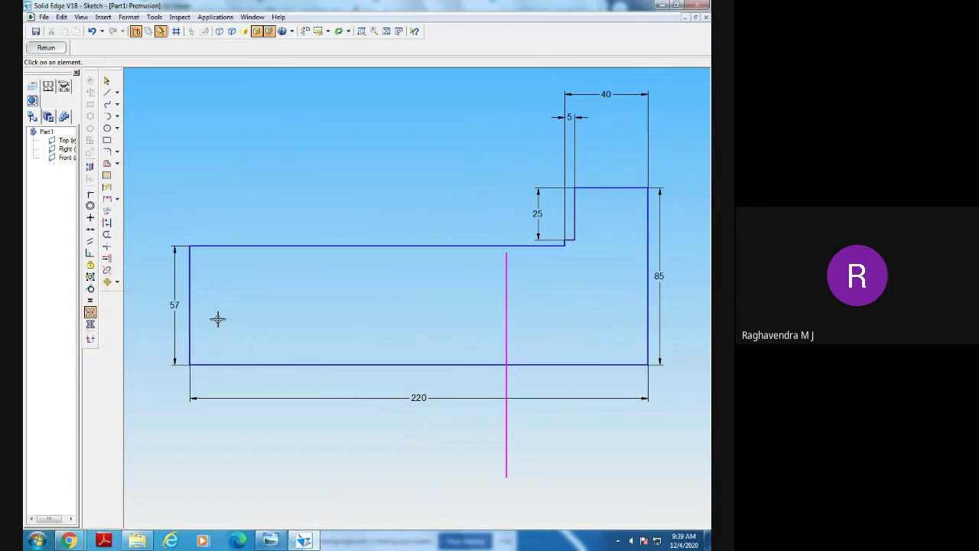
left_click(190, 308)
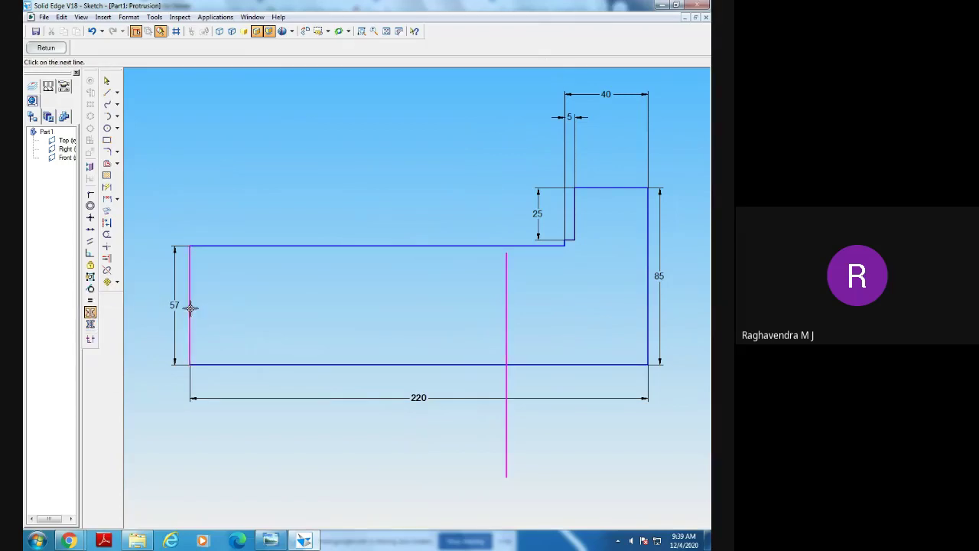
left_click(648, 311)
left_click(446, 291)
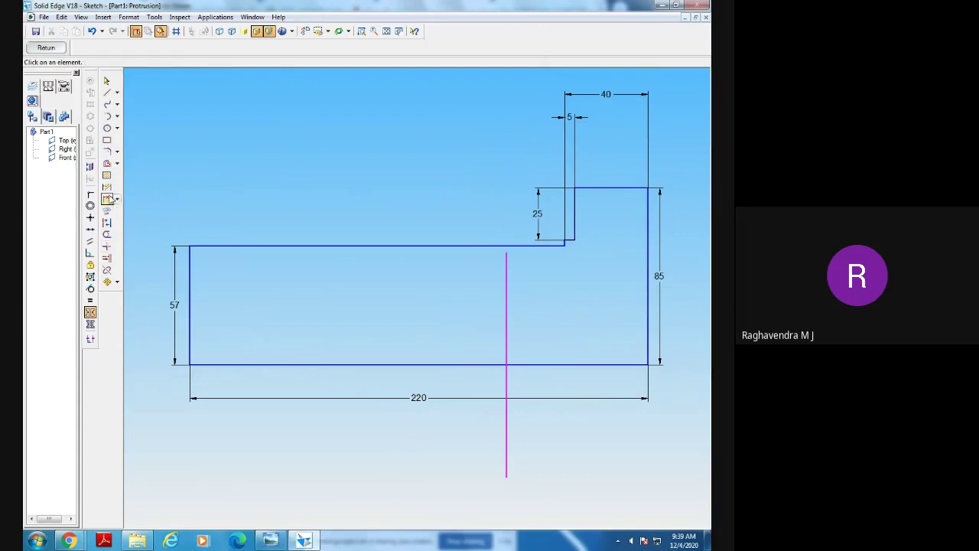
Dimension the 57 mm edge to the vertical reference plane below the base line, and set the distance to 110 mm.
left_click(107, 187)
left_click(191, 307)
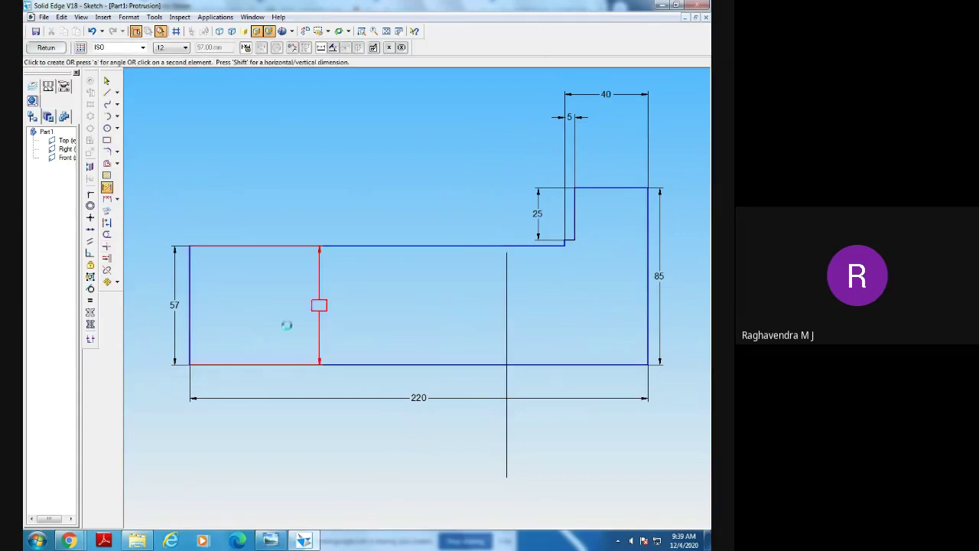
left_click(507, 324)
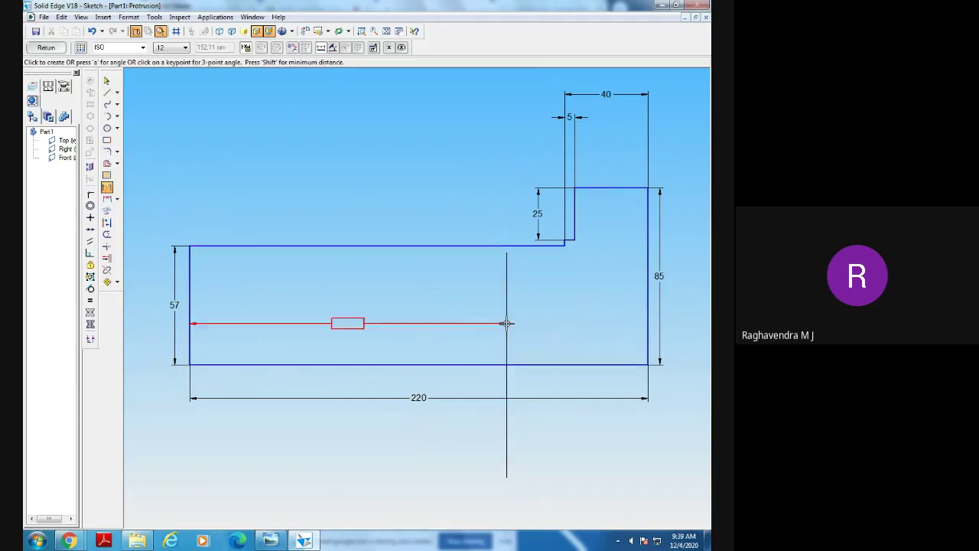
left_click(452, 382)
type("110")
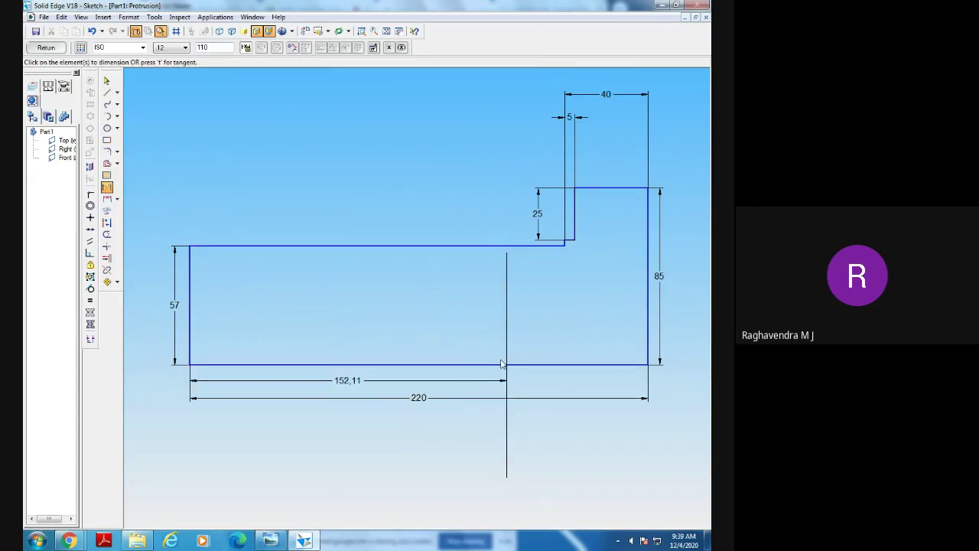
key("Return")
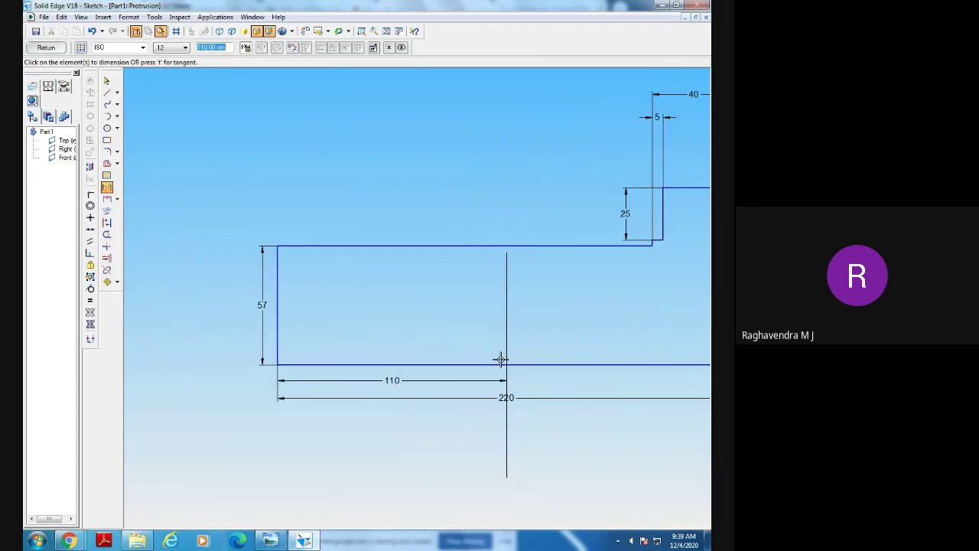
left_click(386, 31)
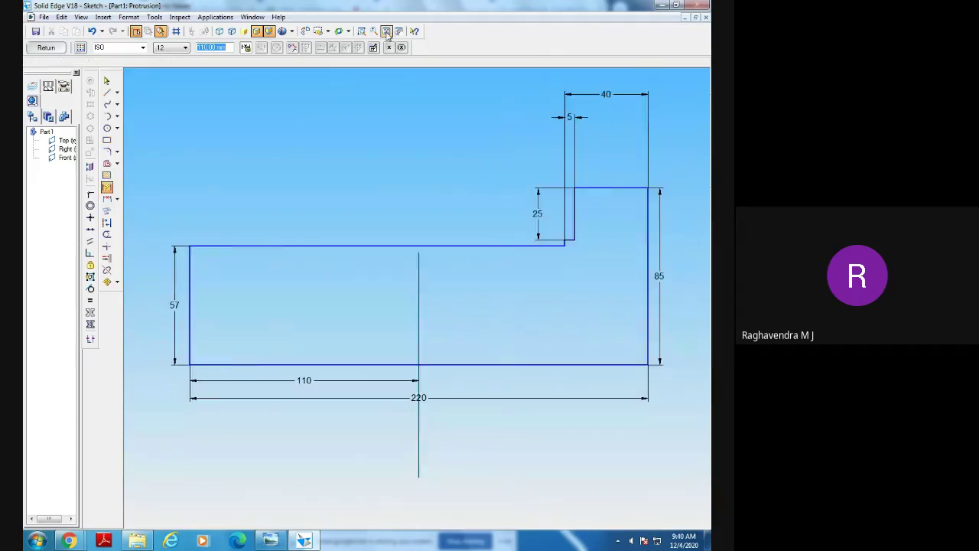
key("Escape")
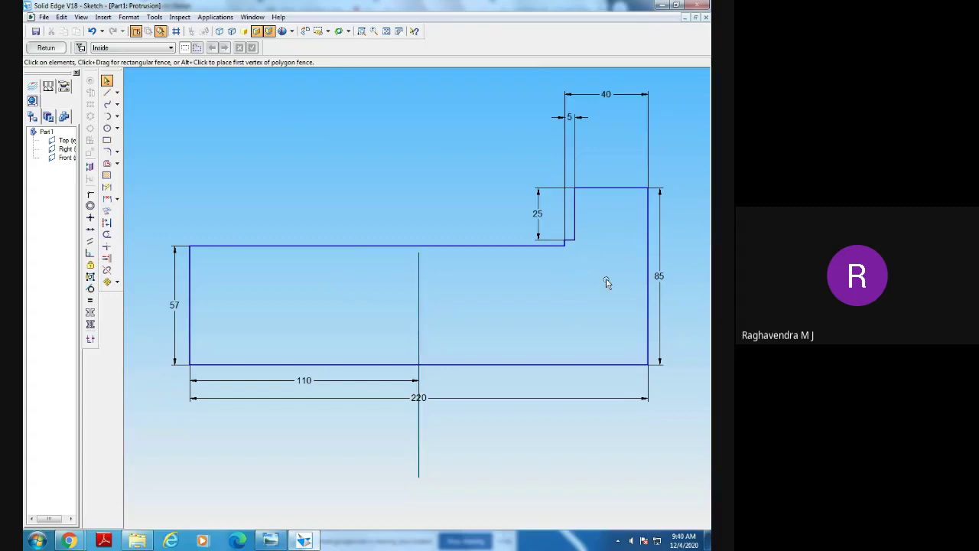
Delete the entire side profile with all its dimensions and leave the empty sketch.
left_click(418, 306)
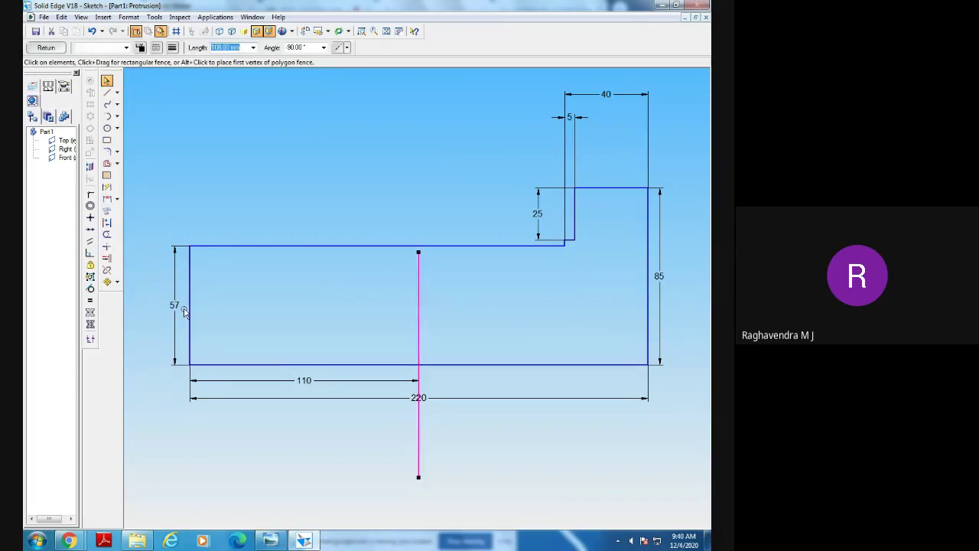
left_click(373, 189)
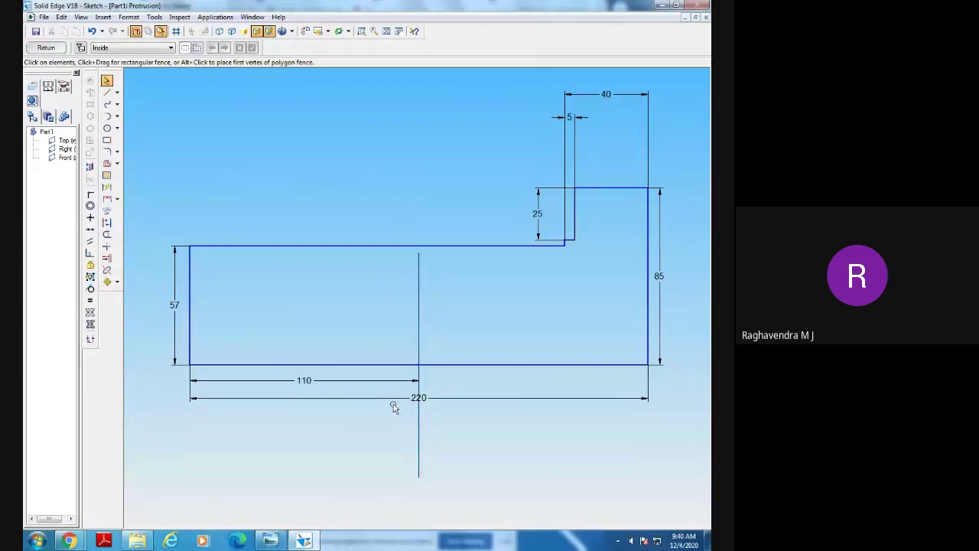
key("ctrl+a")
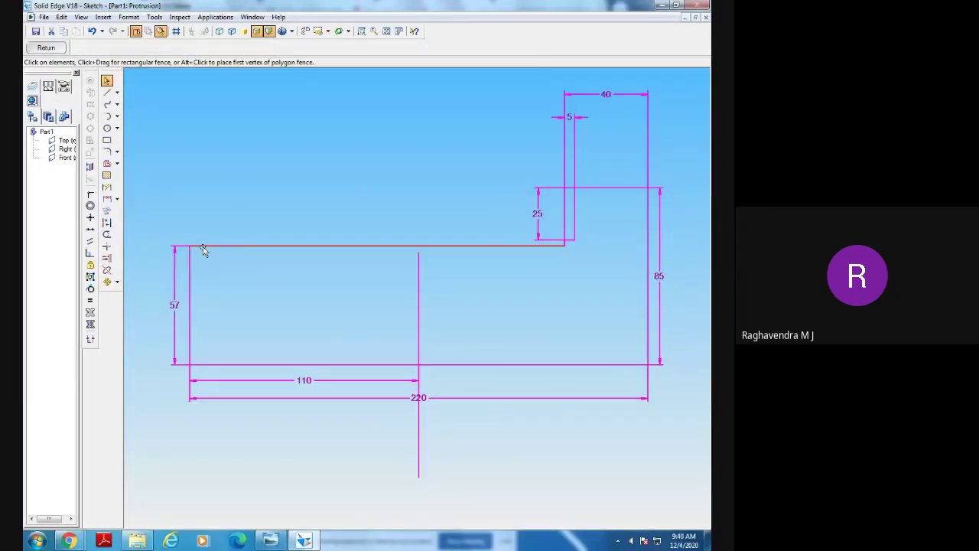
key("Delete")
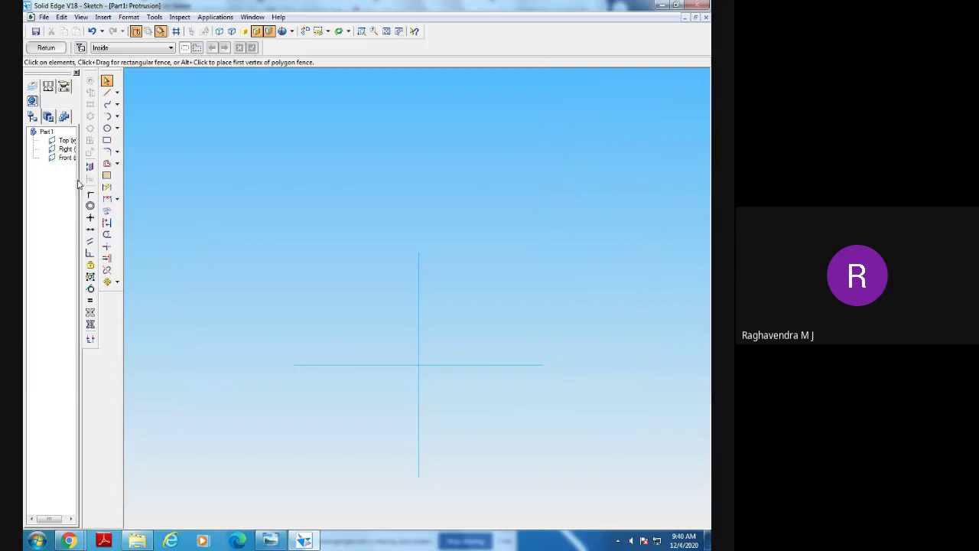
left_click(45, 47)
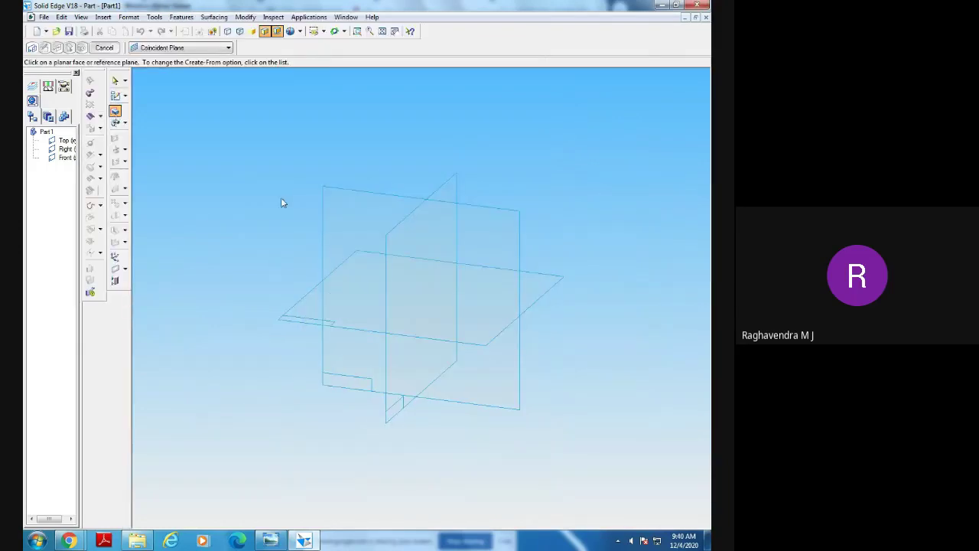
Start a new protrusion profile on the front vertical plane and draw a 220 mm base line along the horizontal reference line.
left_click(354, 217)
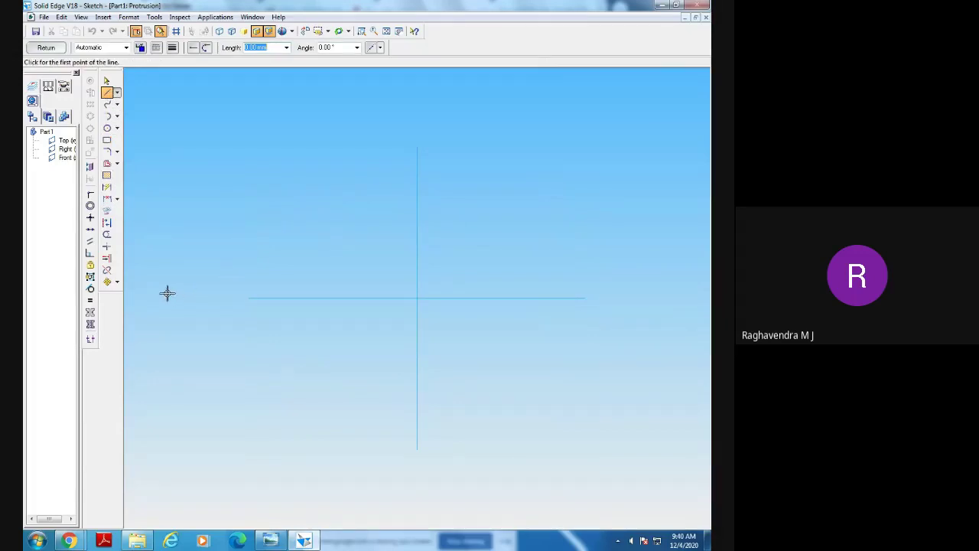
left_click(270, 541)
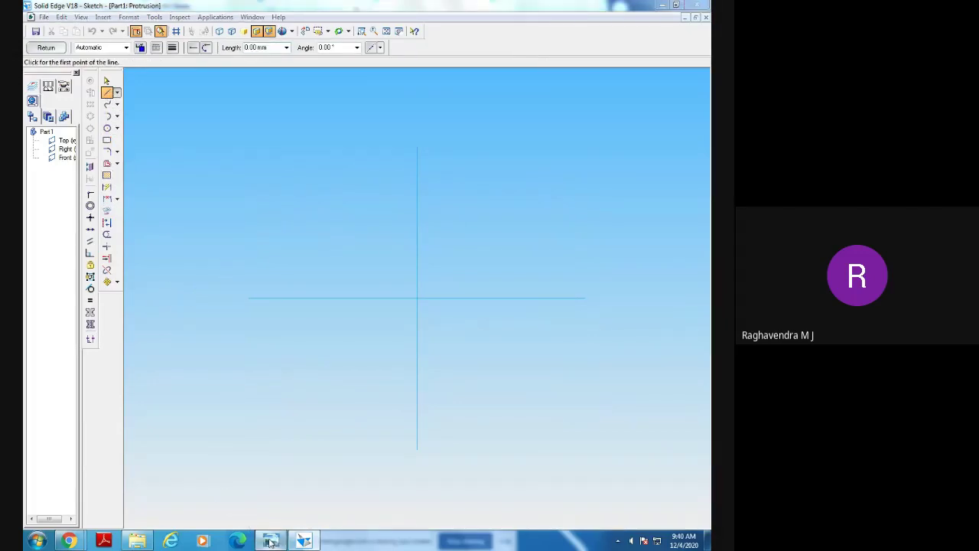
left_click(270, 541)
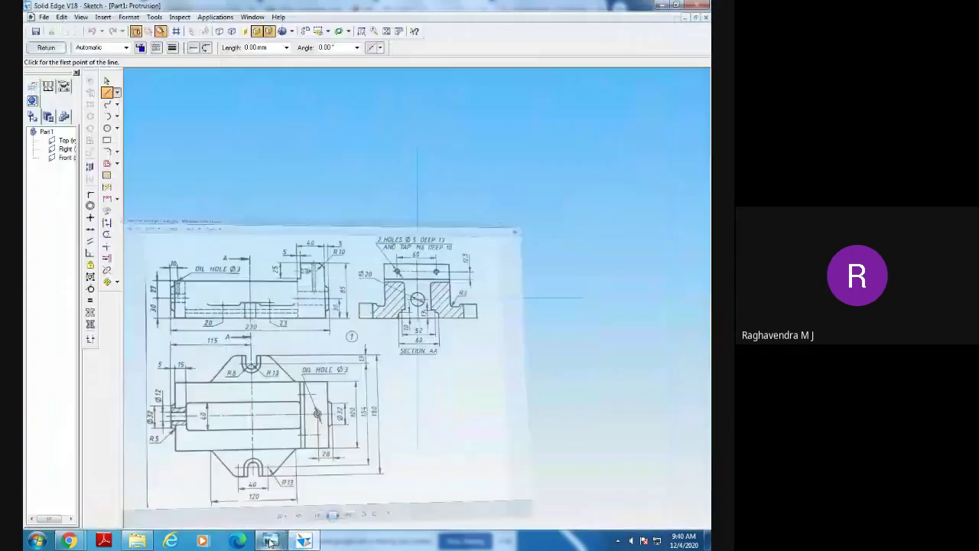
left_click(164, 297)
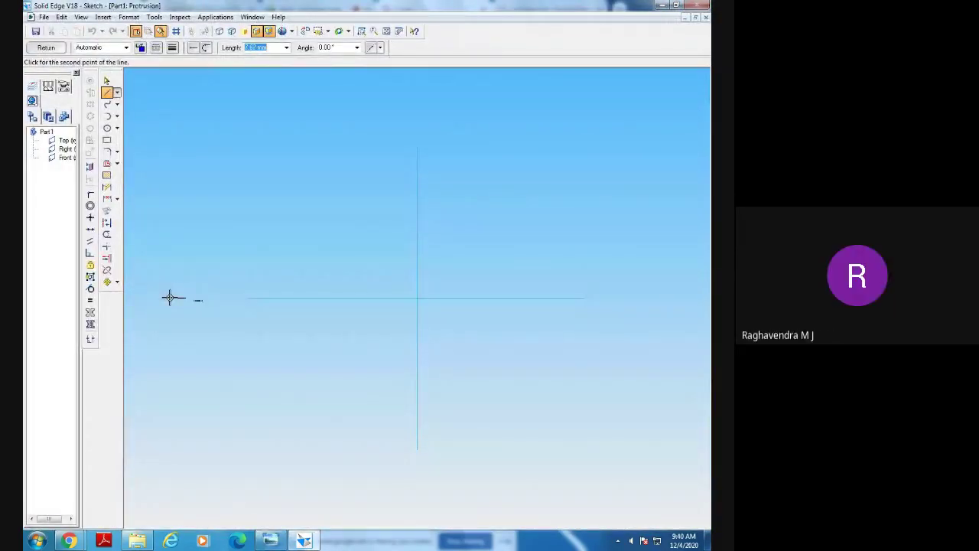
type("220")
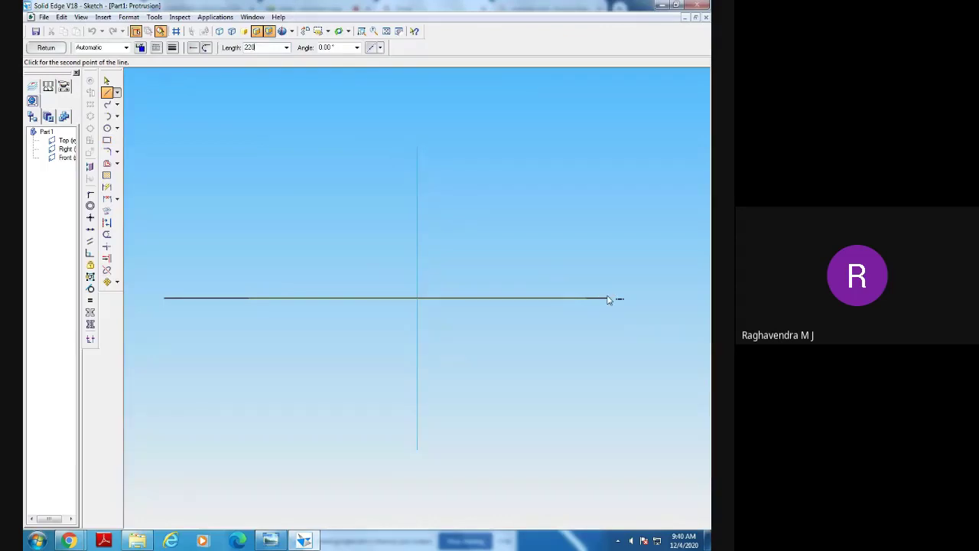
key("Tab")
key("Return")
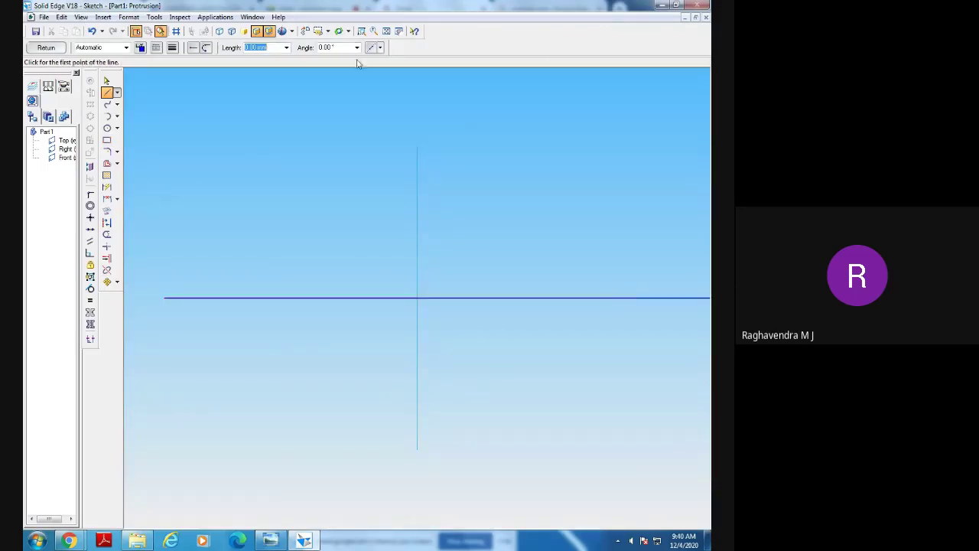
Dimension the base line's length, placing the dimension just below the line.
left_click(386, 30)
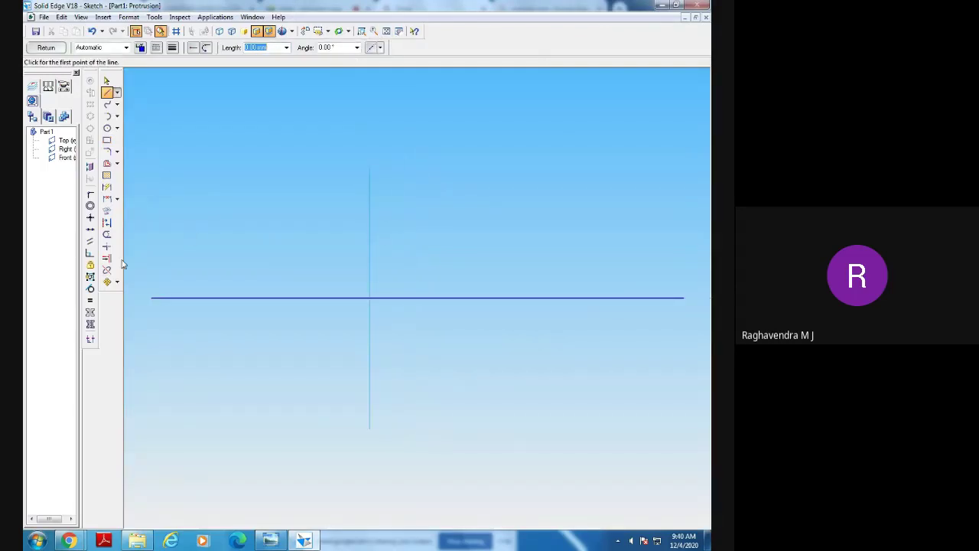
left_click(106, 189)
left_click(446, 298)
left_click(446, 336)
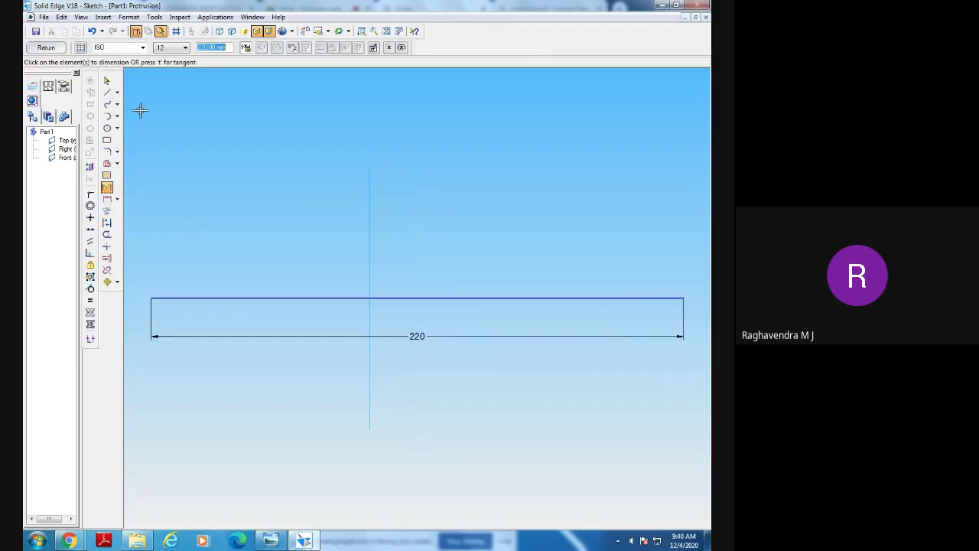
Draw an 85 mm vertical line upward from the base line's right end.
left_click(106, 91)
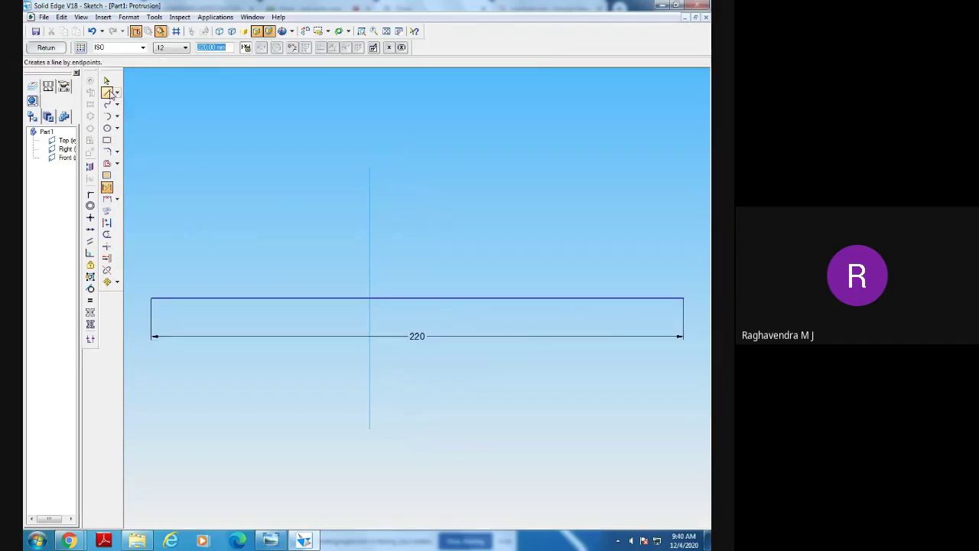
left_click(683, 298)
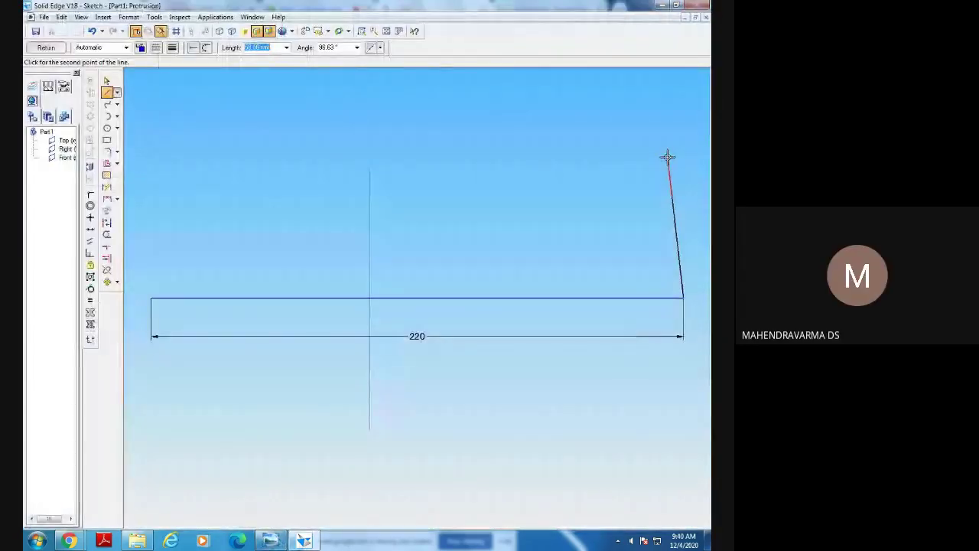
type("8")
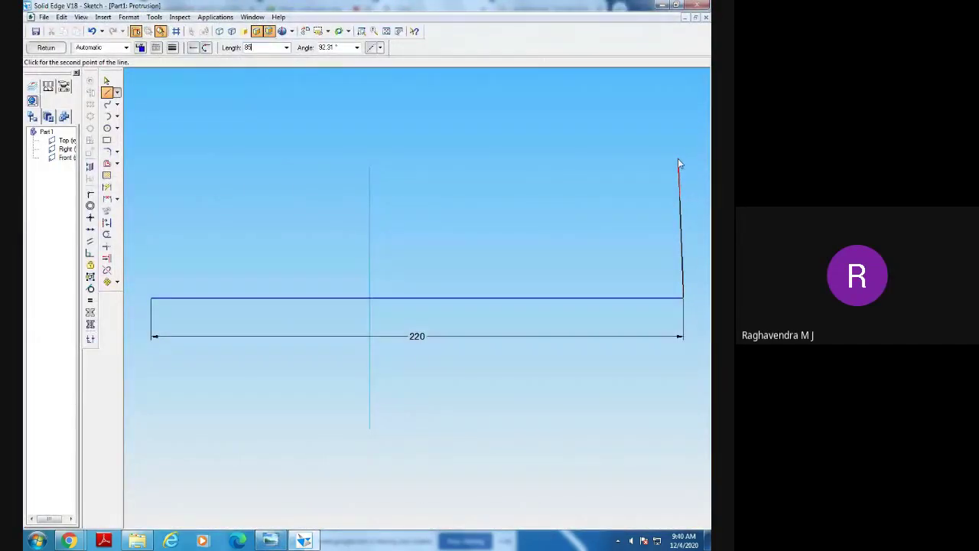
type("5")
key("Return")
left_click(683, 158)
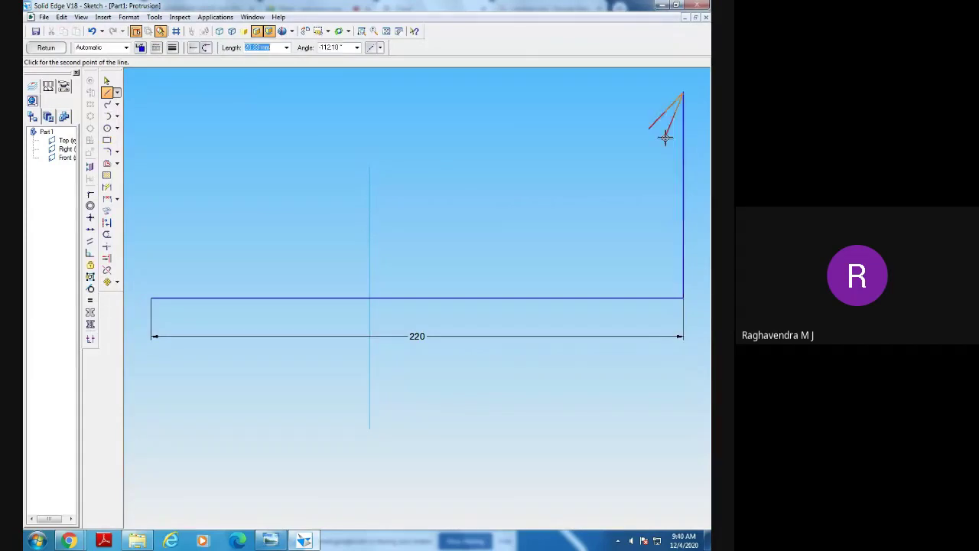
Continue the outline leftward with a top edge, a downward edge, a ledge about 9 mm wide and a short drop, ending the chain there.
left_click(593, 93)
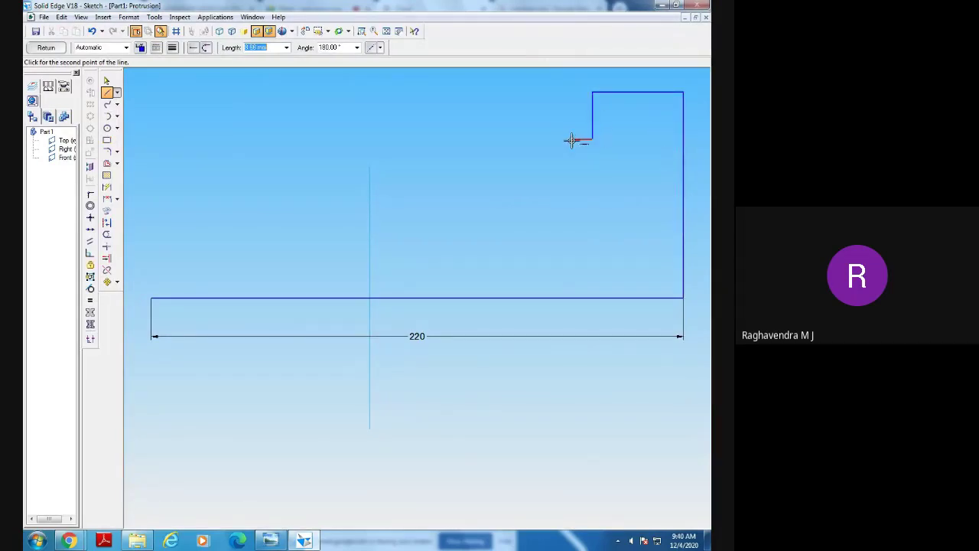
left_click(571, 140)
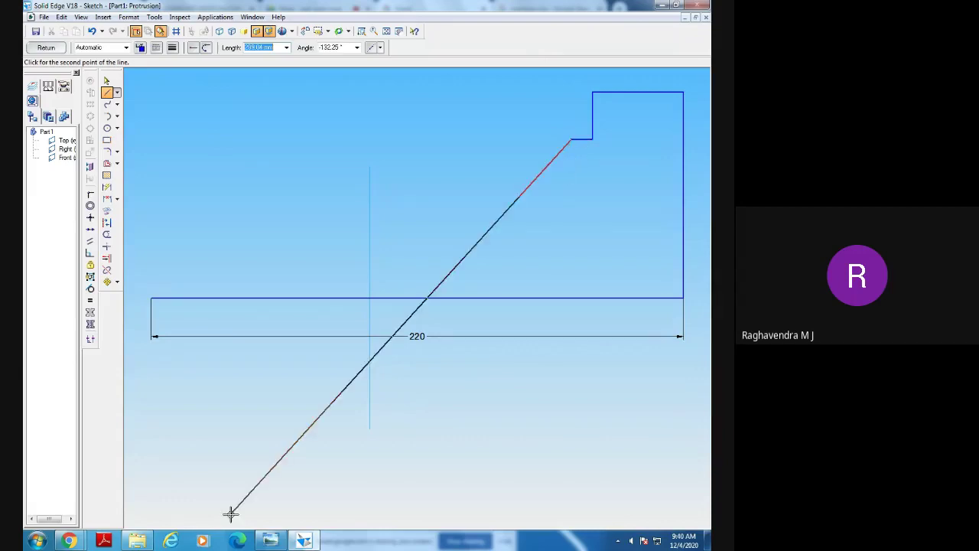
mouse_move(264, 540)
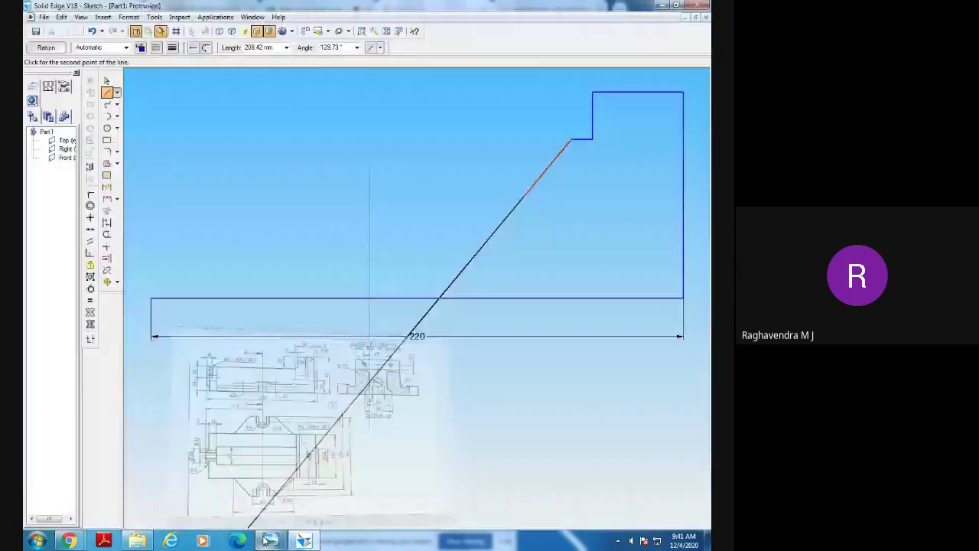
left_click(571, 167)
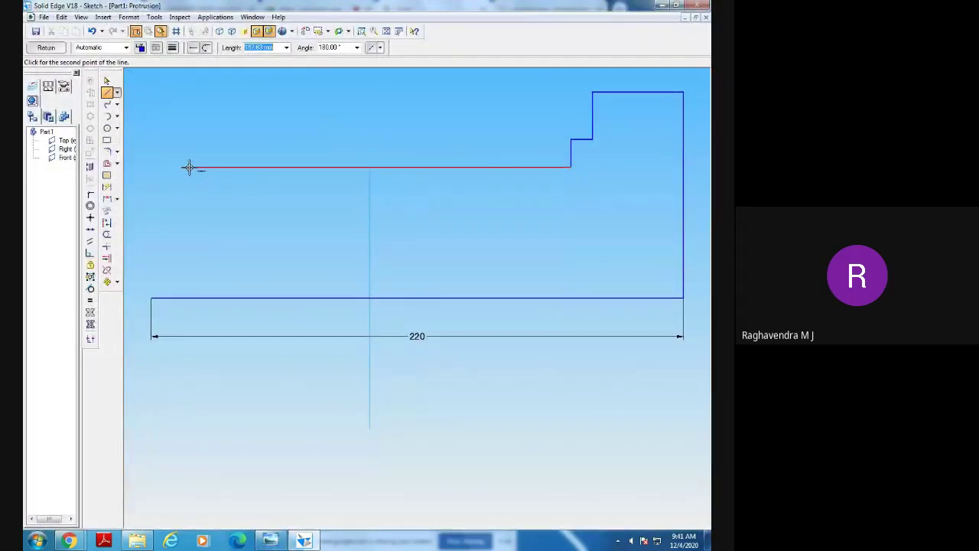
key("Escape")
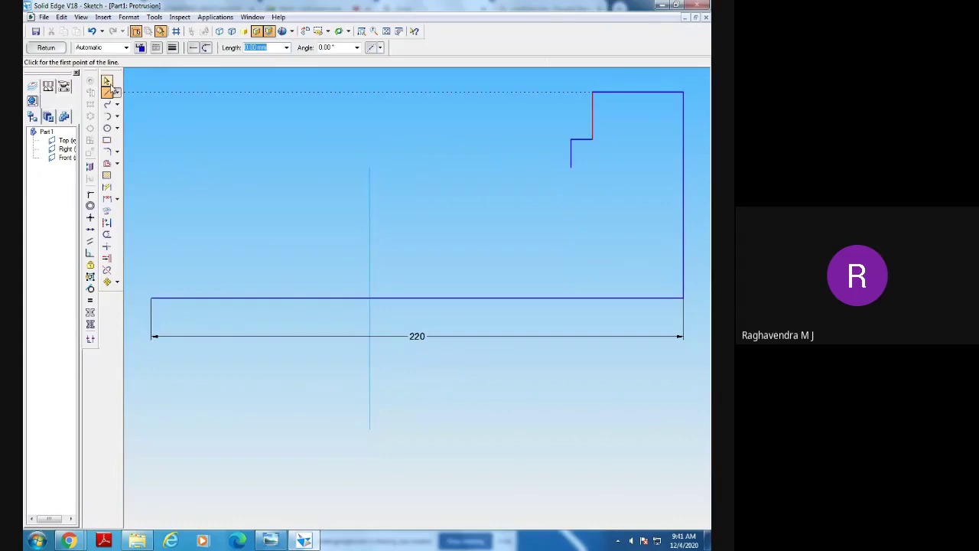
Remove the short drop line below the ledge and redraw it from the ledge's left end, about 7 mm long.
right_click(572, 155)
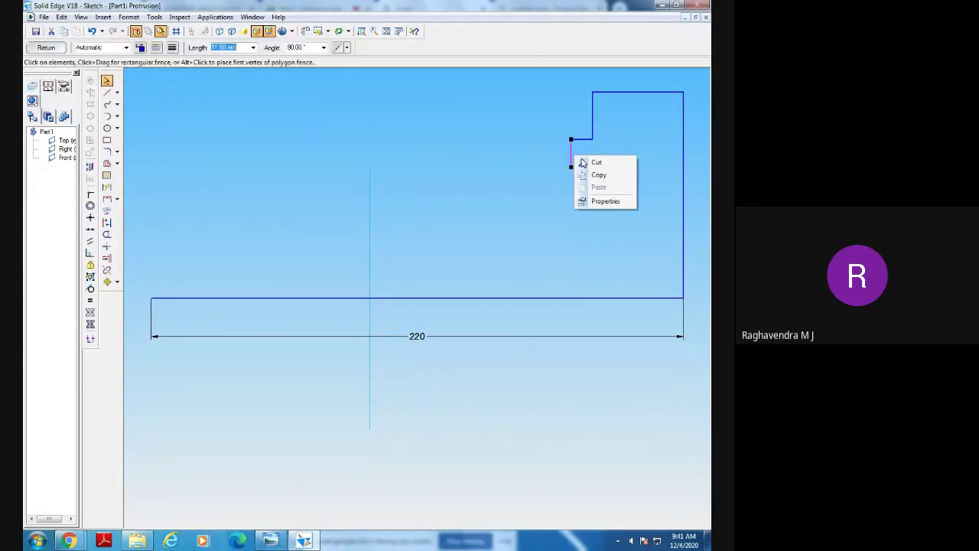
left_click(594, 185)
left_click(107, 104)
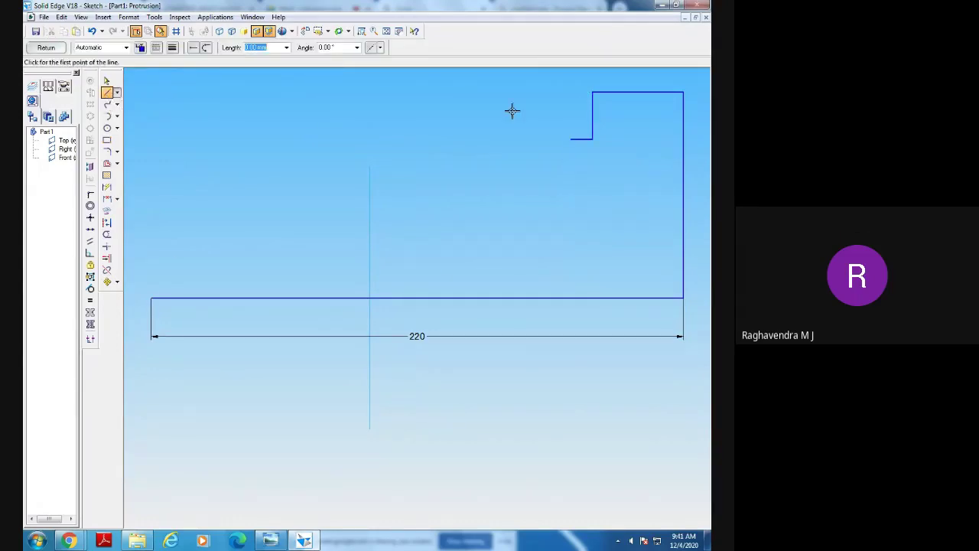
left_click(571, 140)
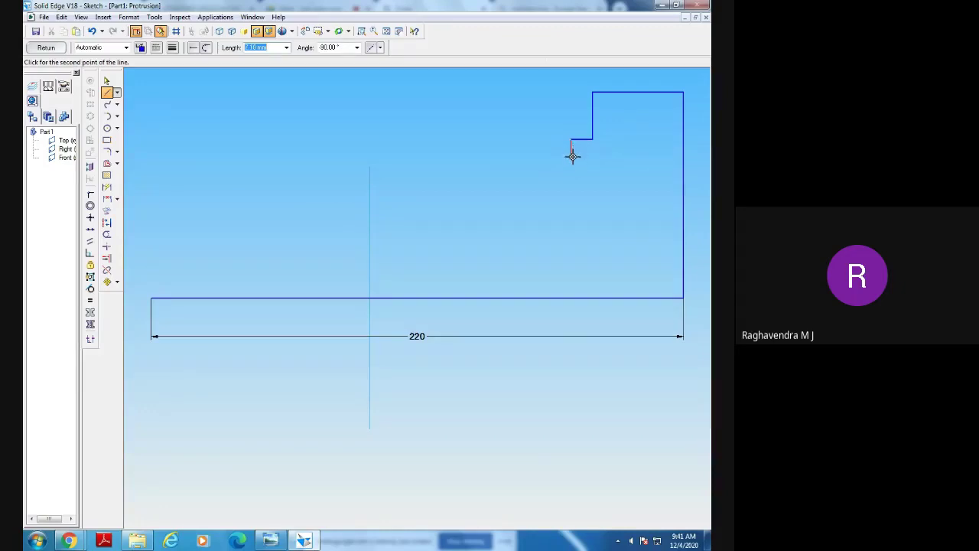
left_click(572, 156)
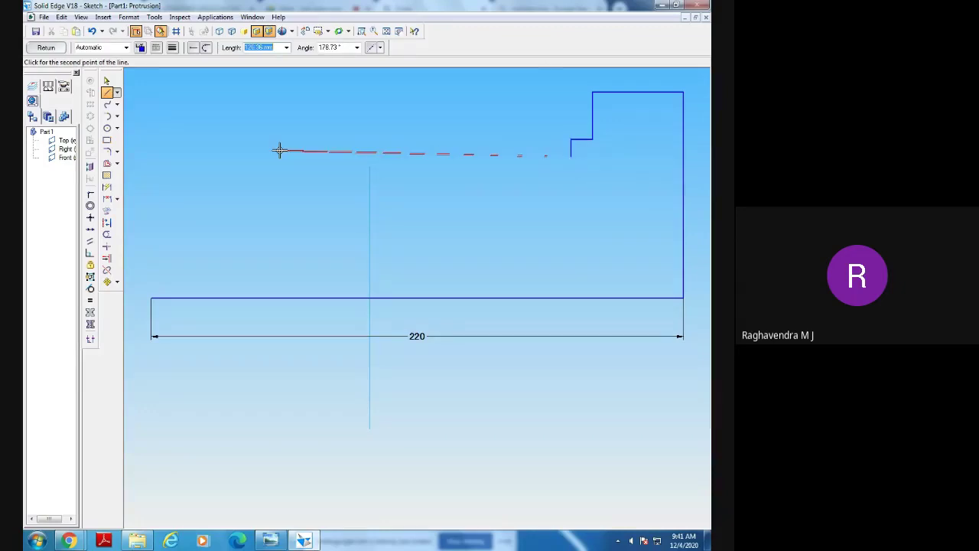
Continue the outline with a long horizontal edge to above the base line's left end and close it with a vertical edge down to the base.
left_click(151, 156)
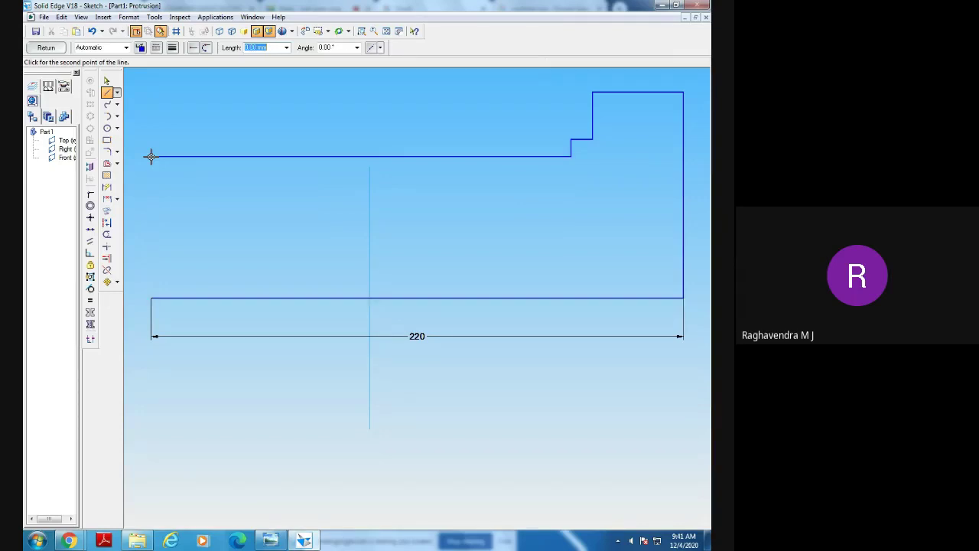
left_click(152, 298)
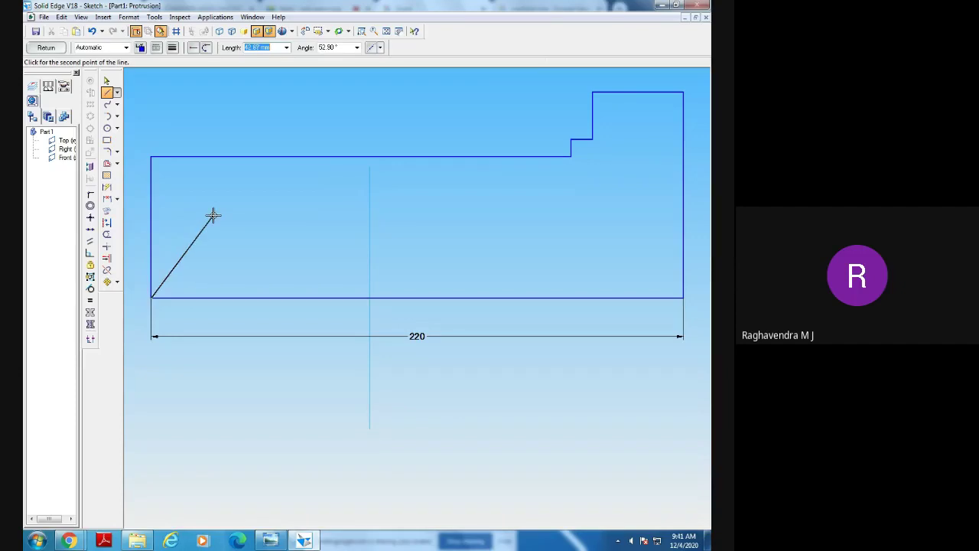
right_click(212, 214)
left_click(107, 187)
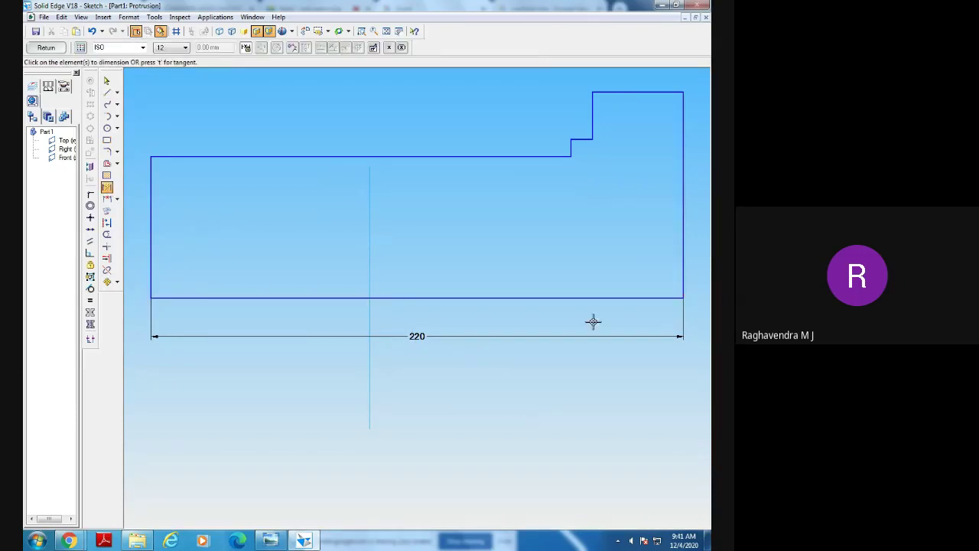
left_click(150, 254)
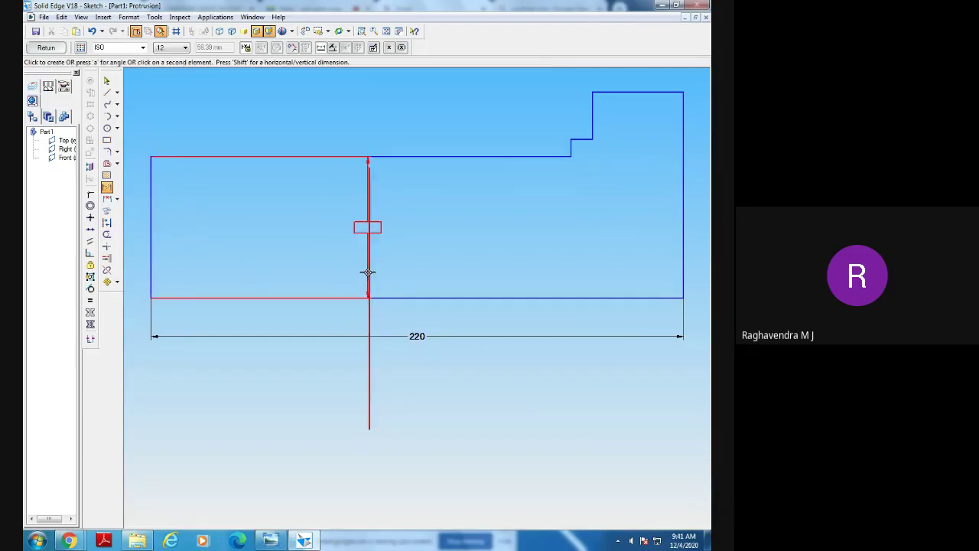
left_click(370, 273)
right_click(338, 319)
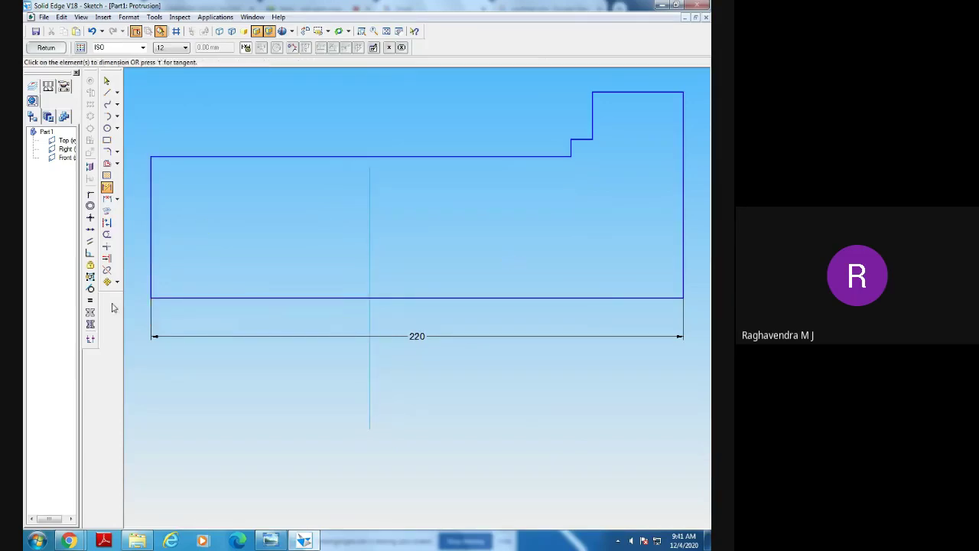
Set the vertical reference line as symmetry axis and try to make the profile's left and right vertical edges symmetric about it.
left_click(93, 324)
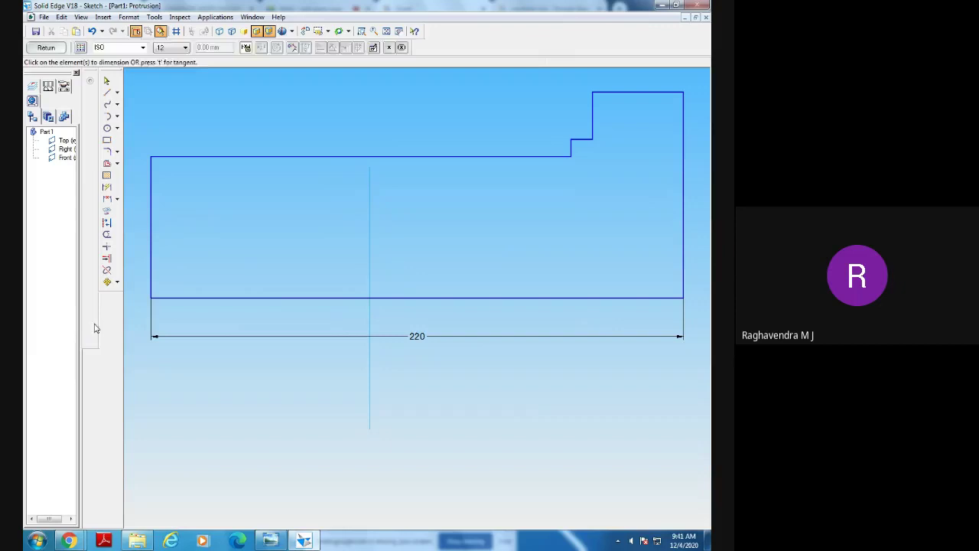
left_click(369, 255)
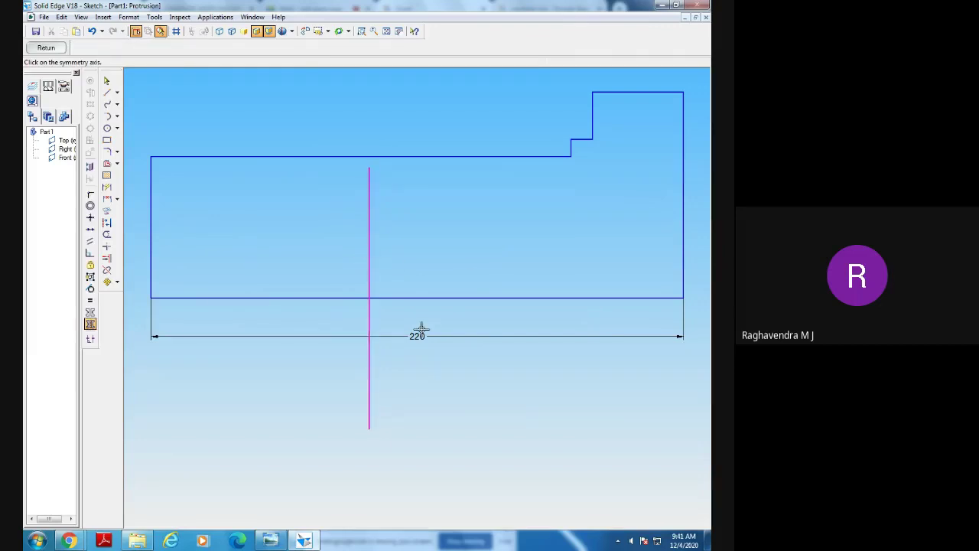
left_click(90, 312)
left_click(150, 233)
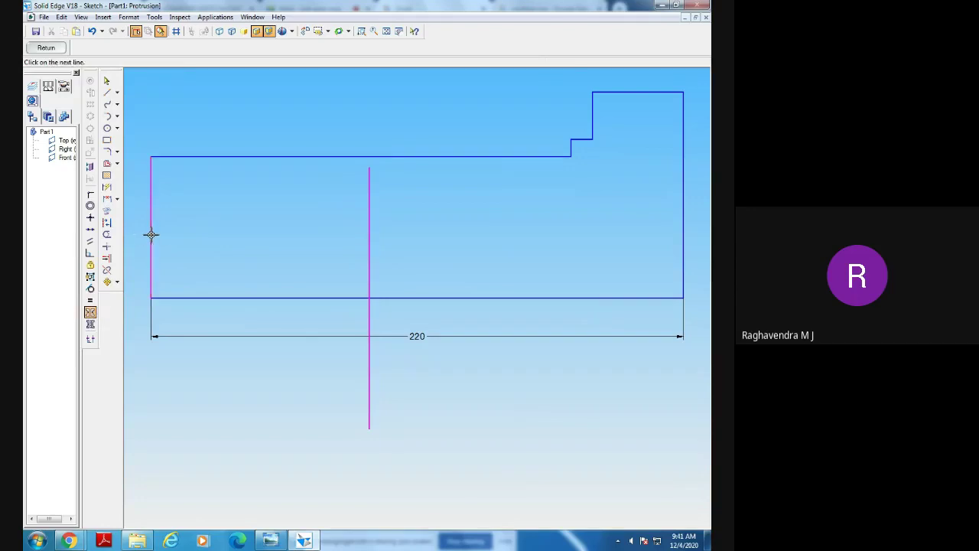
left_click(679, 239)
left_click(386, 31)
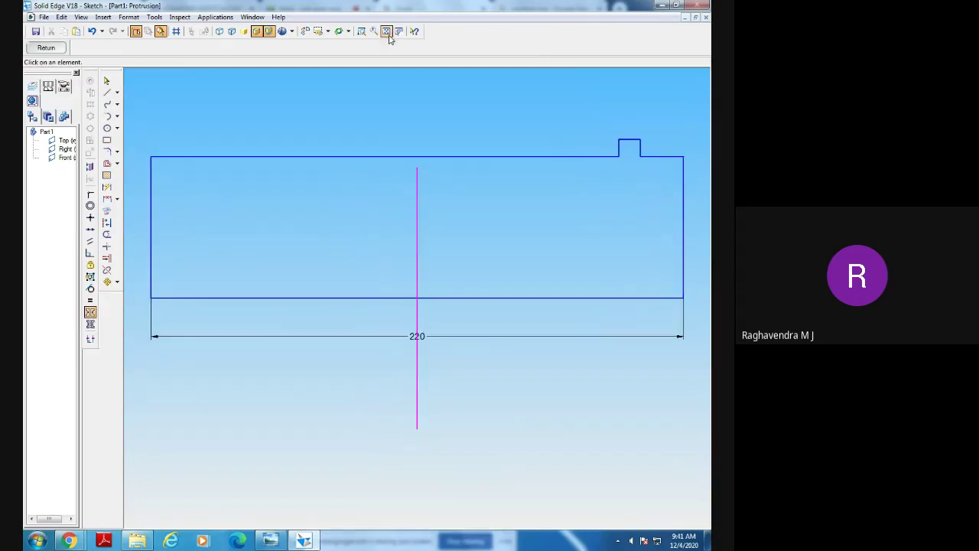
Try to reposition the upper horizontal edges on both sides of the raised ledge.
left_click(106, 81)
mouse_move(655, 158)
left_mouse_down()
mouse_move(639, 95)
mouse_move(588, 136)
mouse_move(561, 137)
mouse_move(568, 197)
left_mouse_up()
left_click(585, 94)
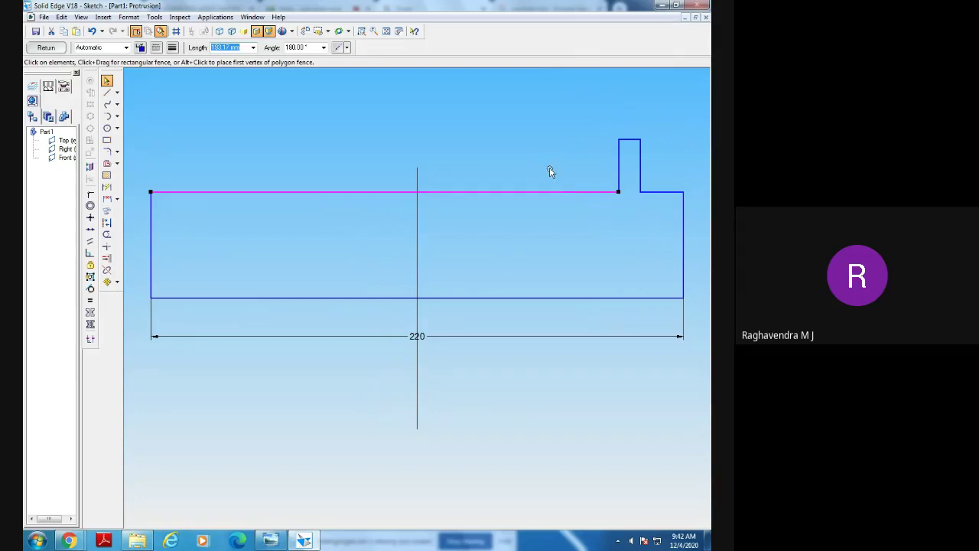
Undo the upper edge moves and the symmetric relationship, and fit the whole profile in view.
key("ctrl+z")
key("ctrl+z")
key("ctrl+z")
key("ctrl+z")
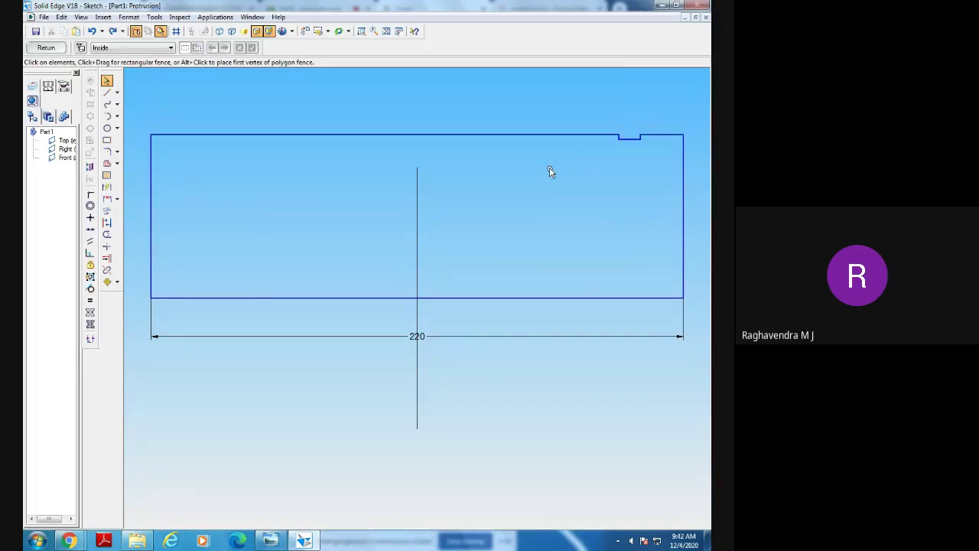
key("ctrl+z")
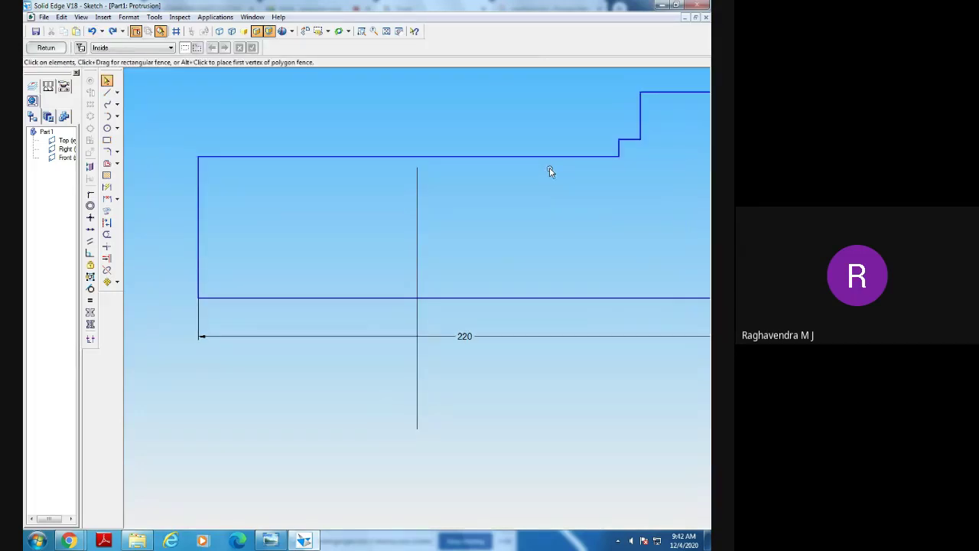
left_click(386, 31)
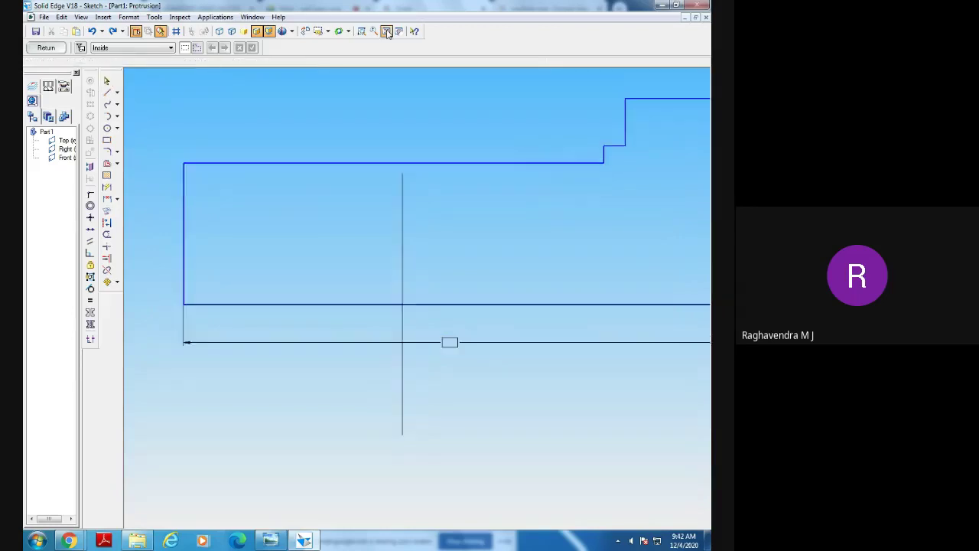
Raise the top edge of the profile's right end and move the small ledge upward.
left_click_drag(616, 113, 618, 78)
left_click(619, 162)
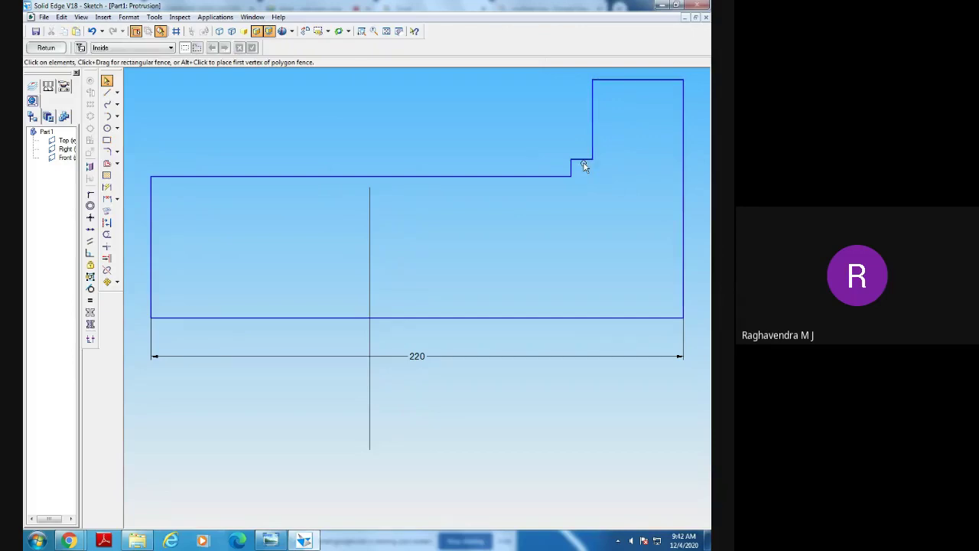
left_click_drag(583, 159, 582, 138)
left_click(594, 241)
Make the profile's left and right vertical edges symmetric about the vertical reference line.
left_click(90, 325)
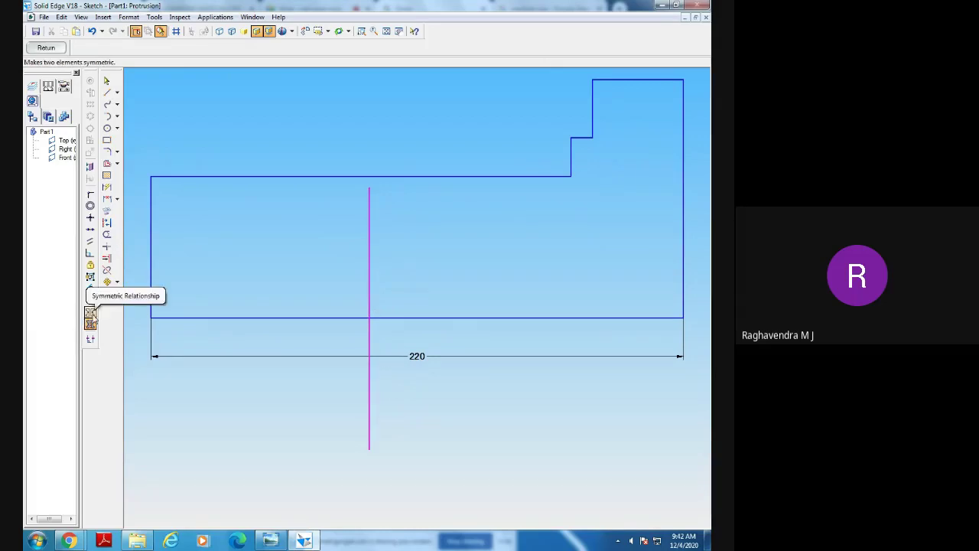
left_click(151, 258)
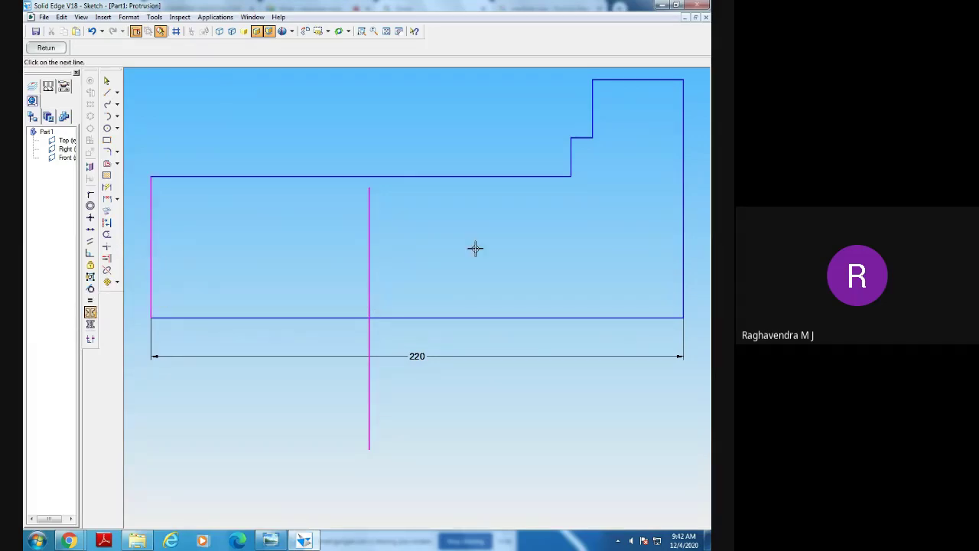
left_click(683, 241)
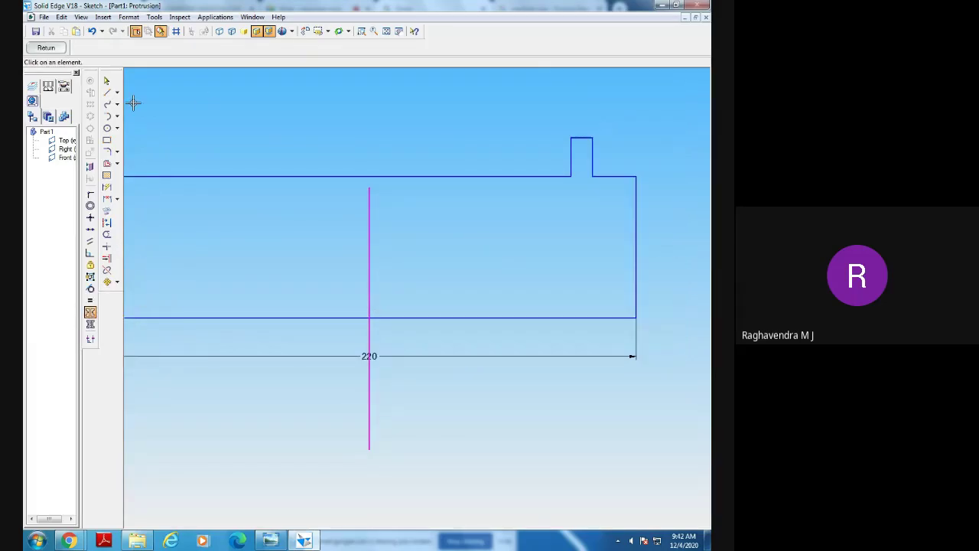
Lower the short horizontal edge between the raised ledge and the right vertical edge, and delete it.
left_click(106, 80)
left_click(612, 178)
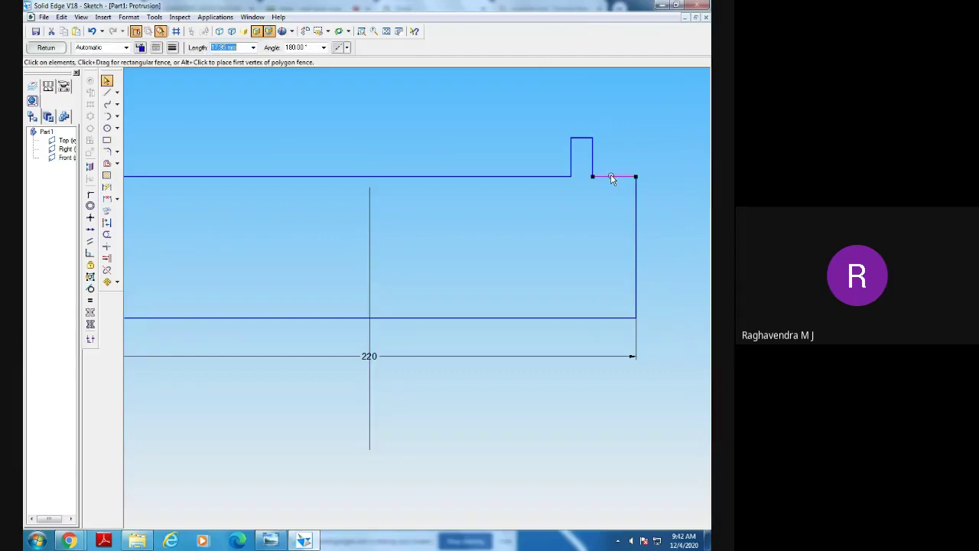
mouse_move(612, 178)
left_mouse_down()
mouse_move(602, 104)
mouse_move(609, 201)
mouse_move(608, 187)
left_mouse_up()
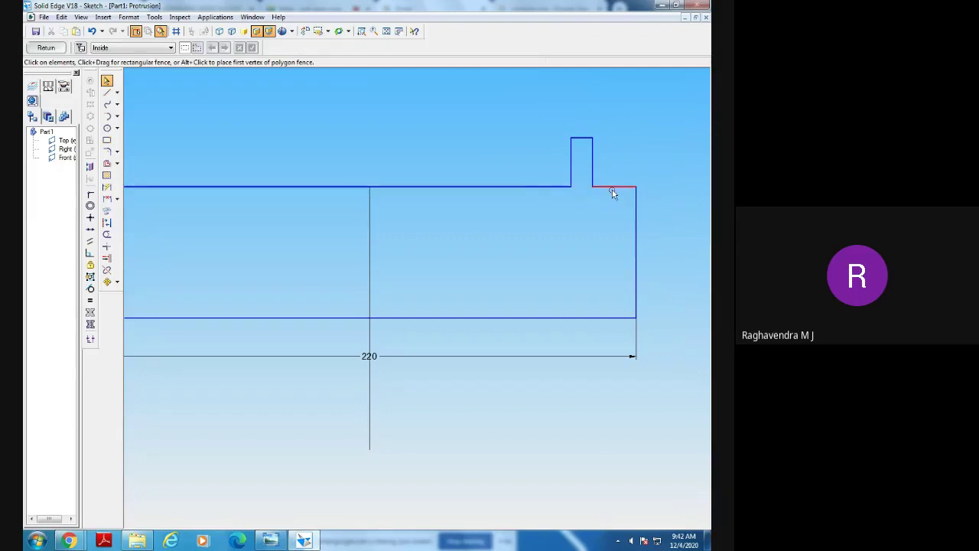
left_click(612, 187)
key("Delete")
Lower the long upper edge slightly and bring the small ledge down close to it.
left_click(559, 185)
left_click_drag(559, 188, 582, 187)
left_click(580, 139)
left_click(593, 210)
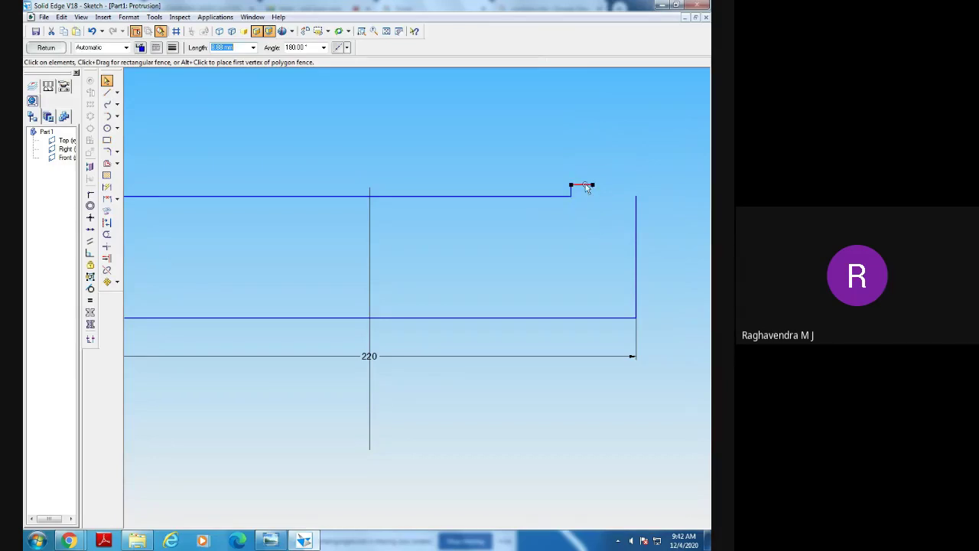
Delete the small ledge line and the two short vertical stubs at its ends.
right_click(586, 187)
left_click(574, 188)
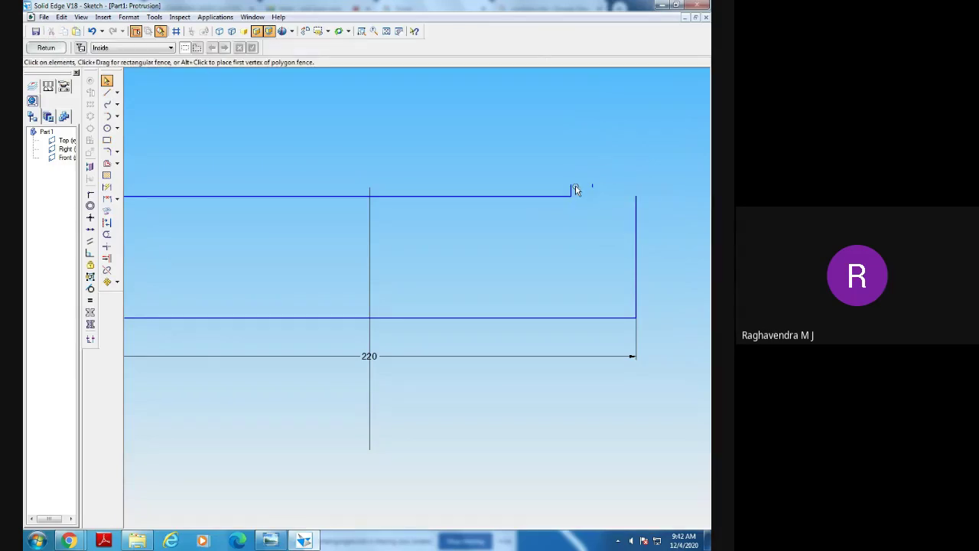
right_click(573, 186)
left_click(592, 194)
right_click(594, 187)
left_click(545, 237)
Delete the right vertical edge of the profile.
left_click(107, 92)
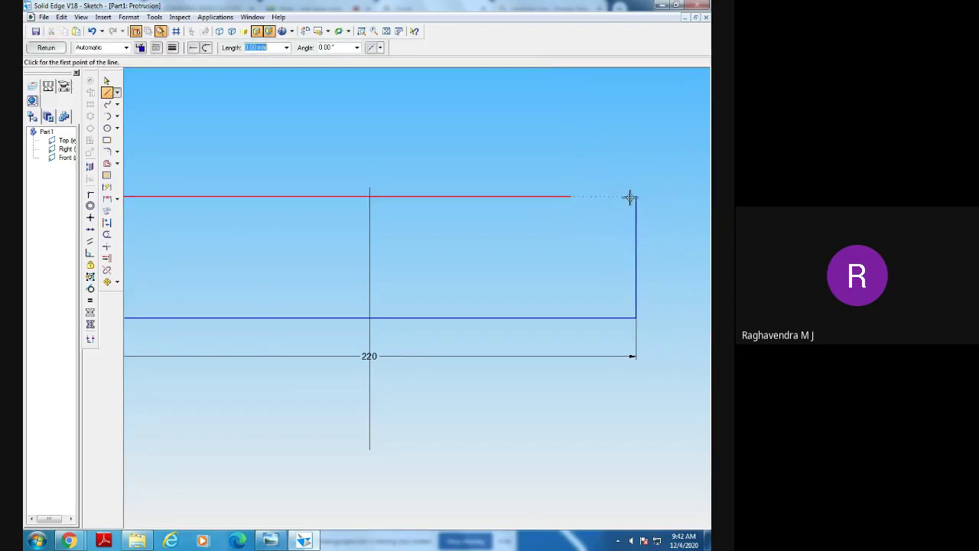
left_click(106, 81)
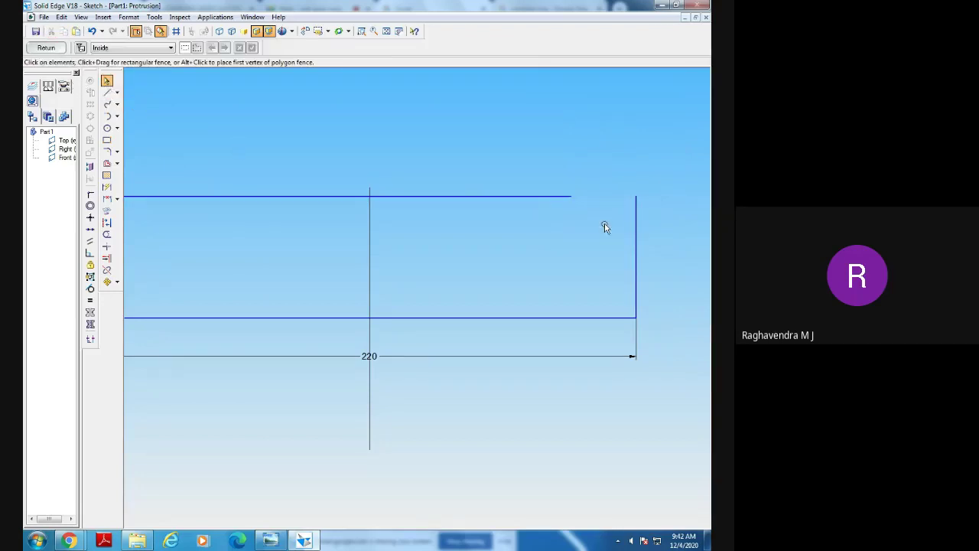
left_click(635, 244)
key("Delete")
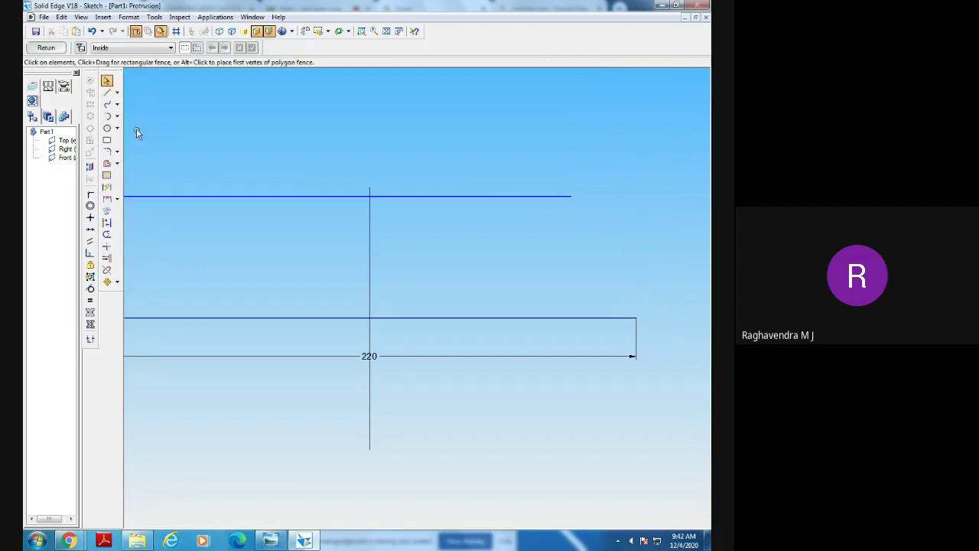
Redraw the right end as a vertical edge about 81 mm high, a short top edge and a stepped descent joining the long upper edge.
left_click(107, 92)
left_click(635, 317)
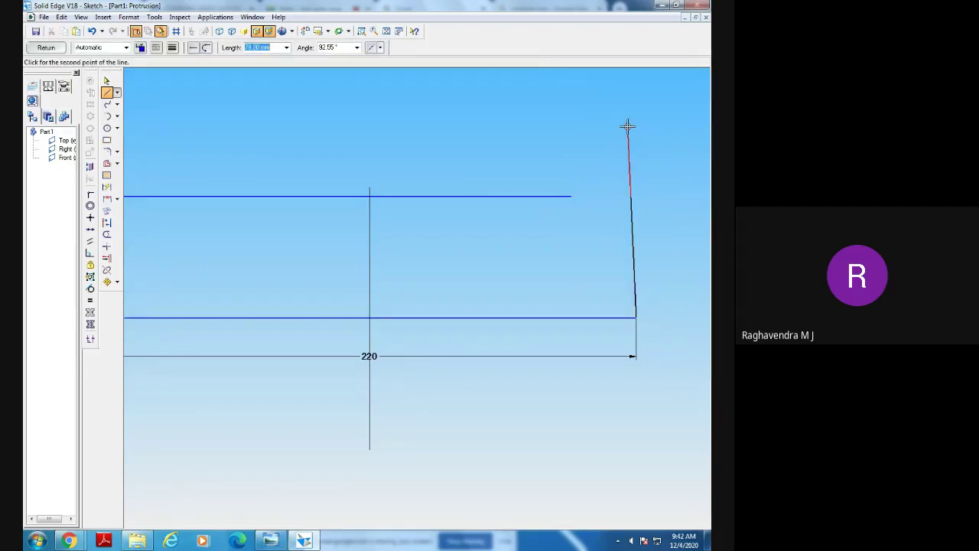
left_click(635, 121)
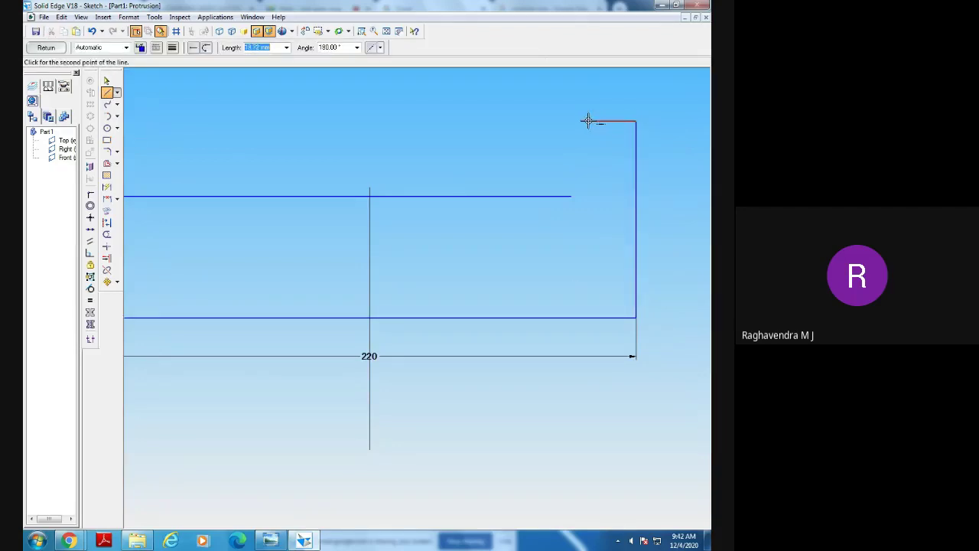
left_click(587, 121)
left_click(587, 159)
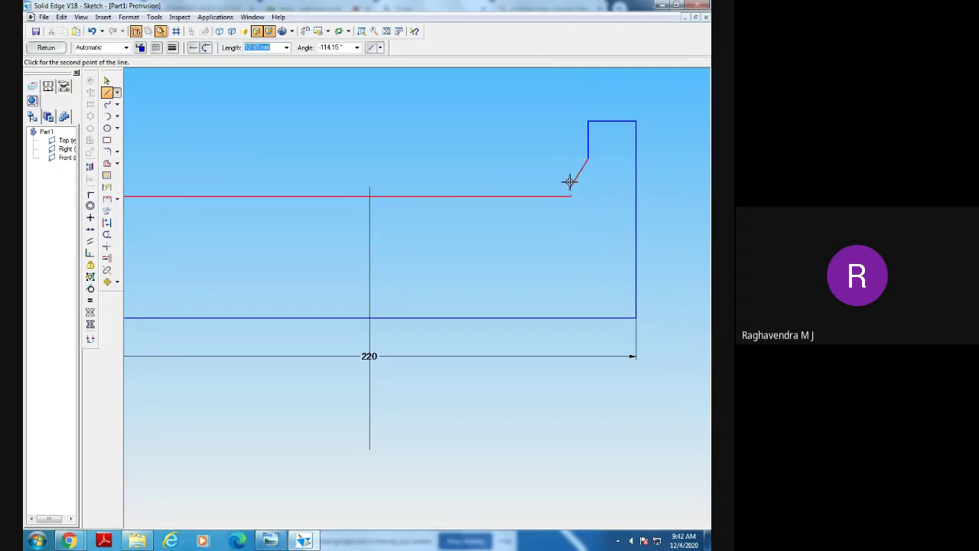
left_click(571, 159)
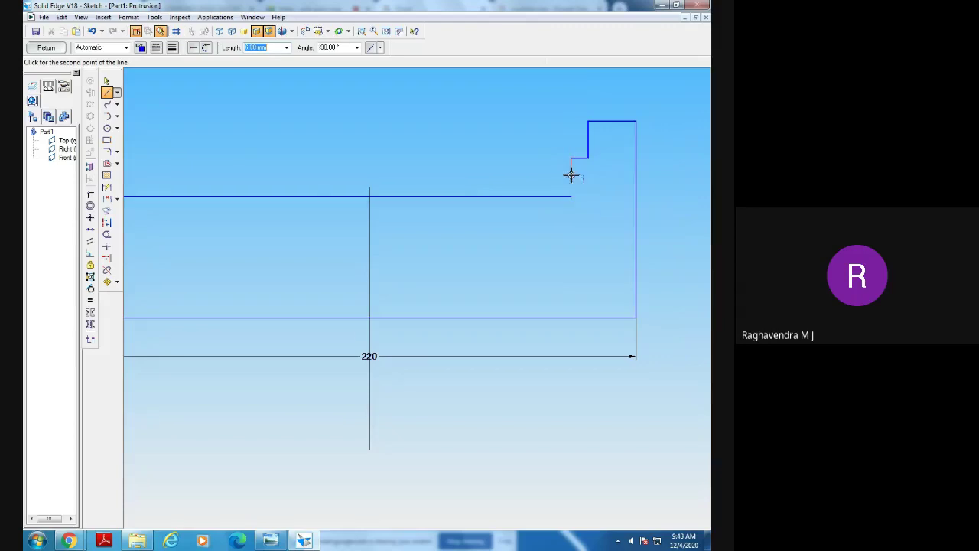
left_click(571, 197)
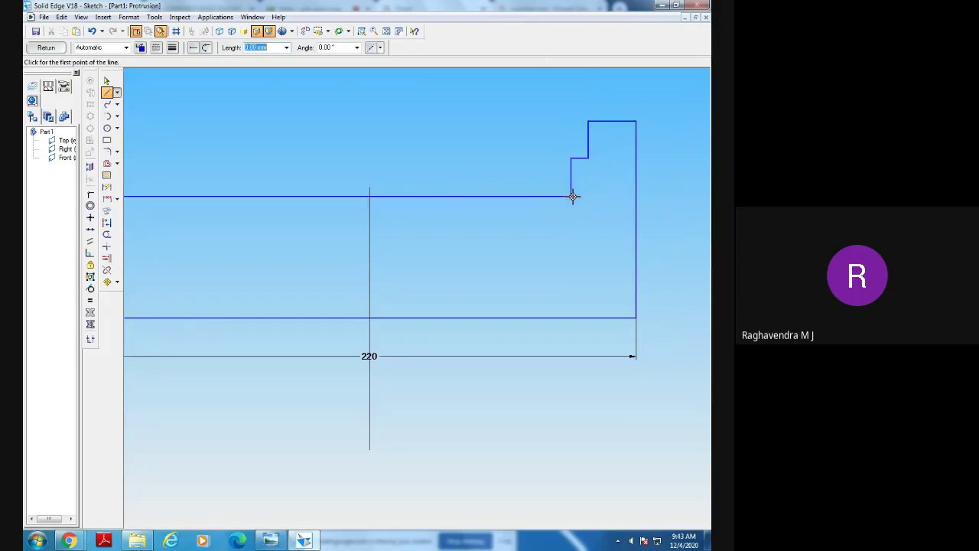
Dimension the right vertical edge's height outside the profile, and switch to the machine vice body drawing in Windows Photo Viewer.
left_click(107, 187)
left_click(636, 227)
left_click(662, 220)
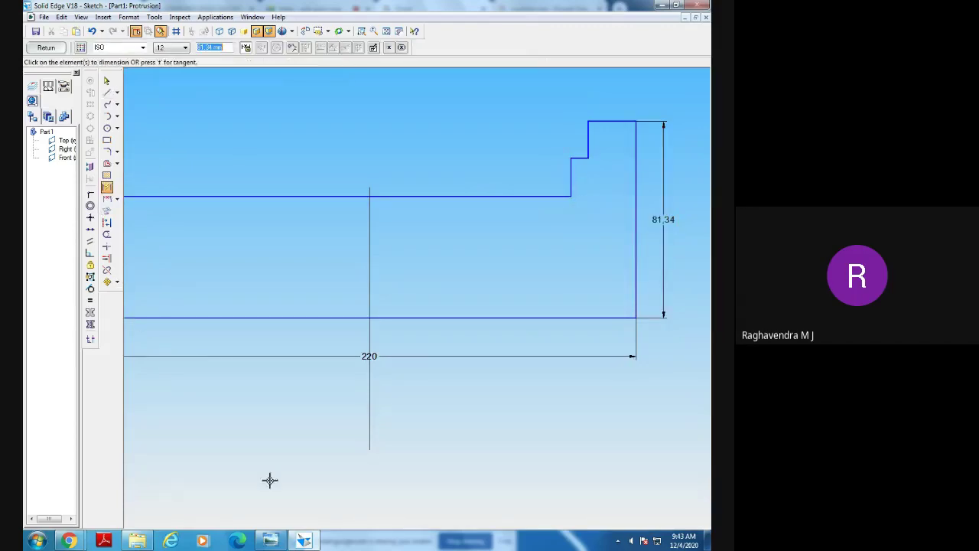
left_click(270, 539)
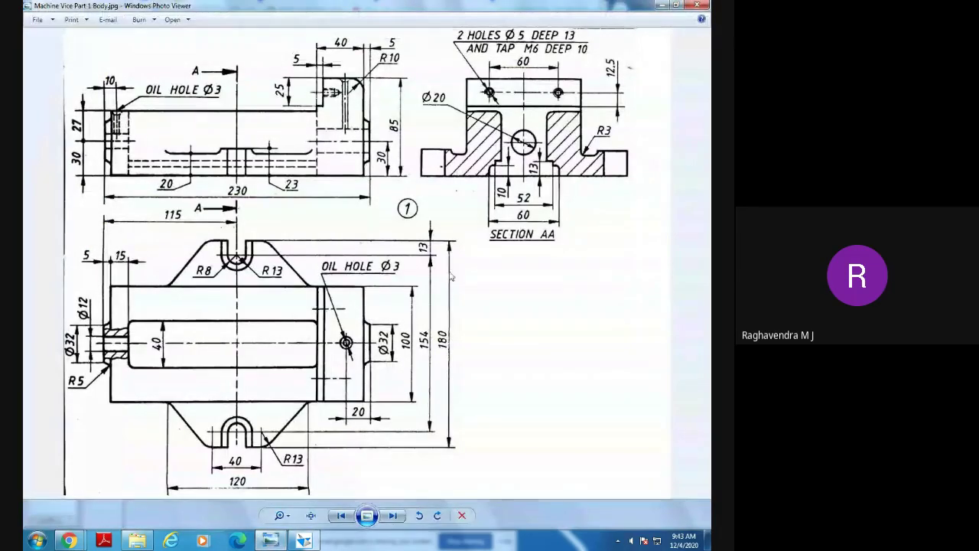
Return to the Solid Edge sketch and set the right vertical edge's height to 85 mm.
key("alt+Tab")
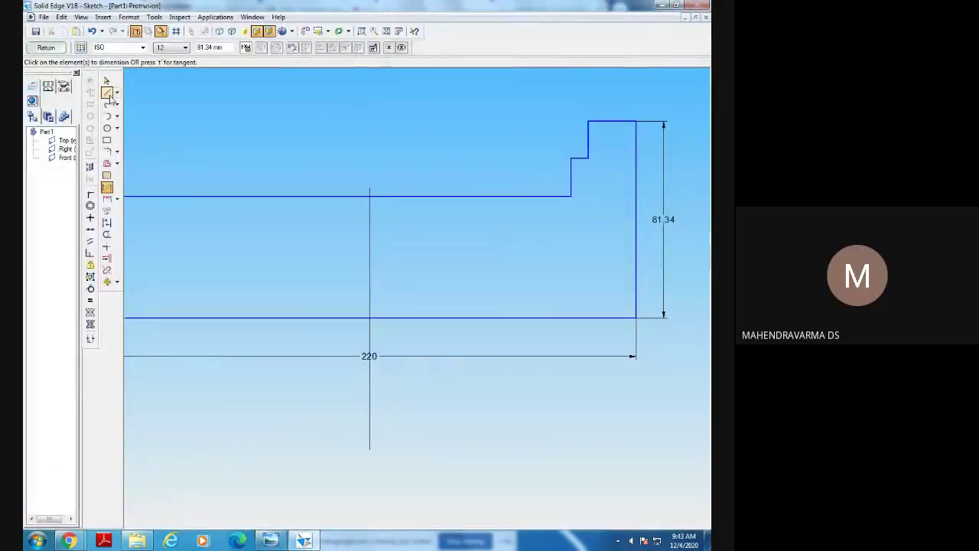
left_click(107, 81)
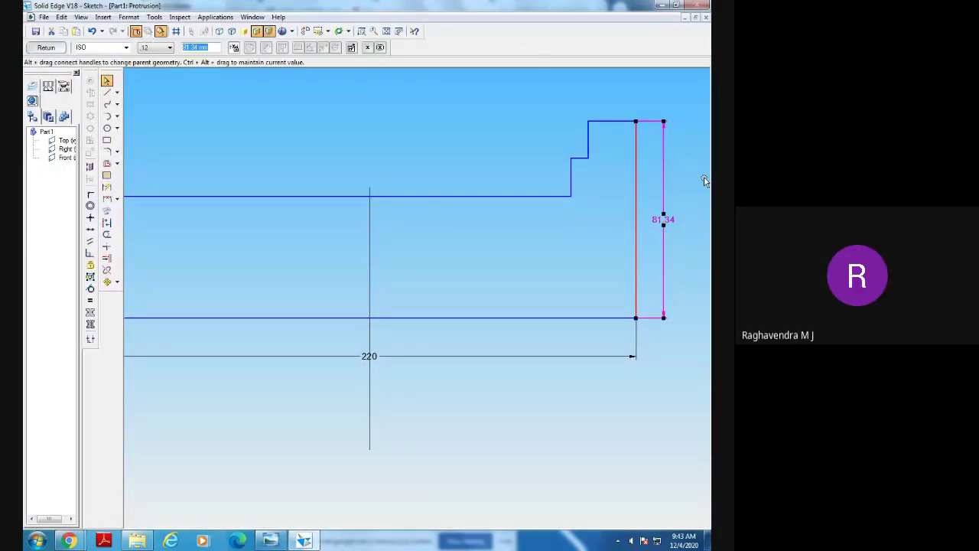
type("85")
key("Return")
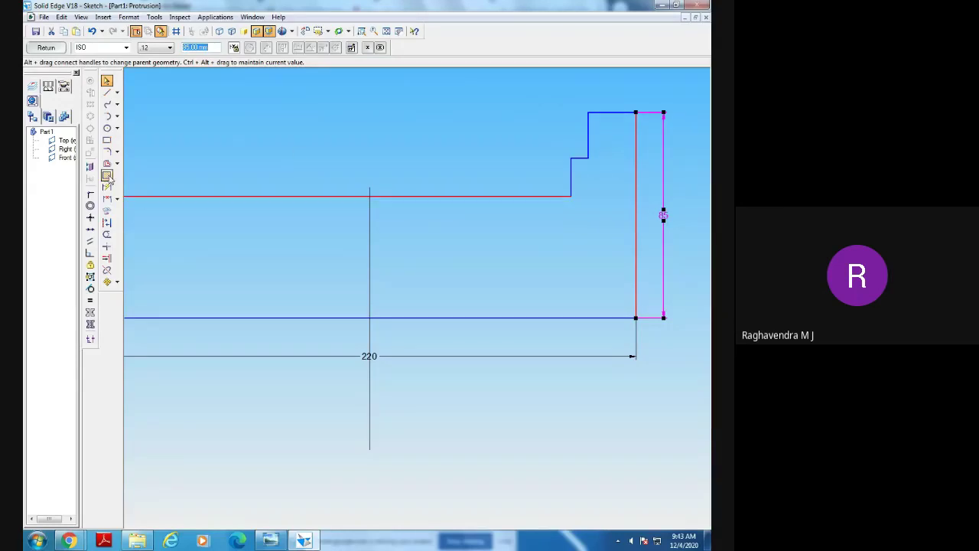
Dimension the overall width of the raised right-hand block above the profile and set it to 40 mm.
left_click(108, 188)
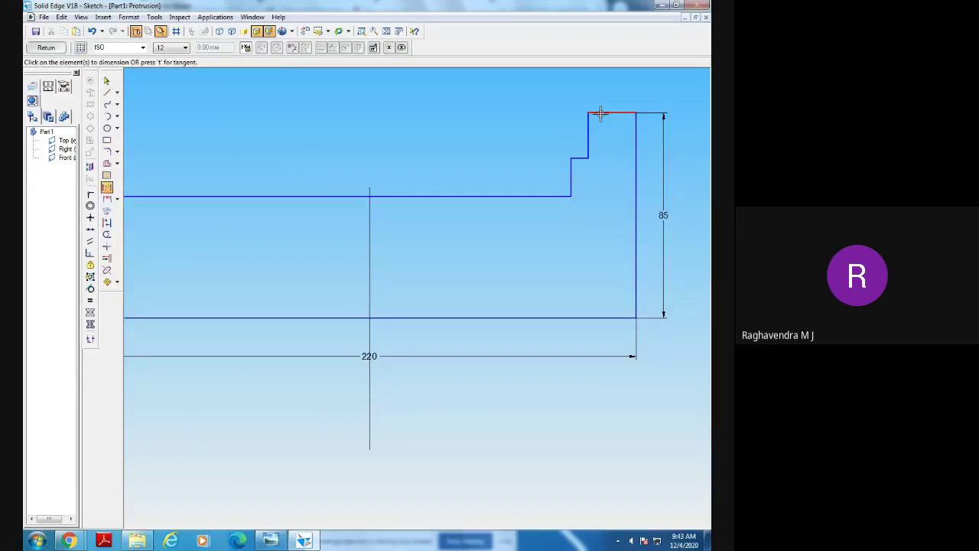
left_click(600, 114)
left_click(597, 90)
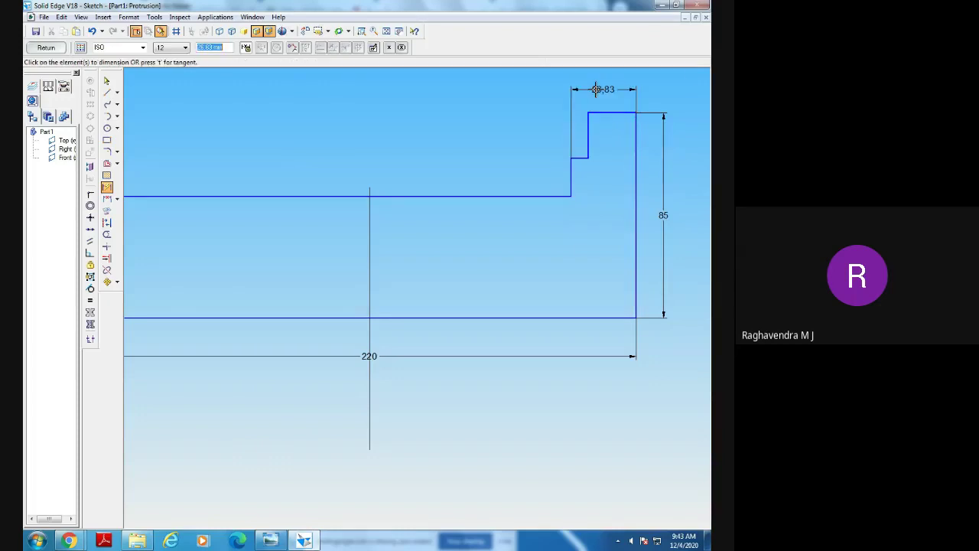
type("40")
key("Return")
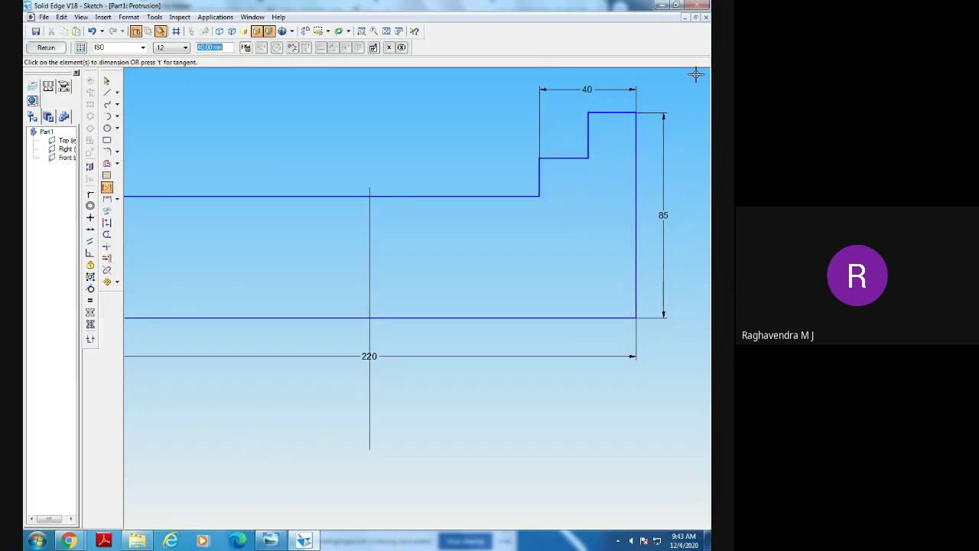
Dimension the small horizontal ledge of the stepped descent and set its width to 5 mm.
left_click(580, 158)
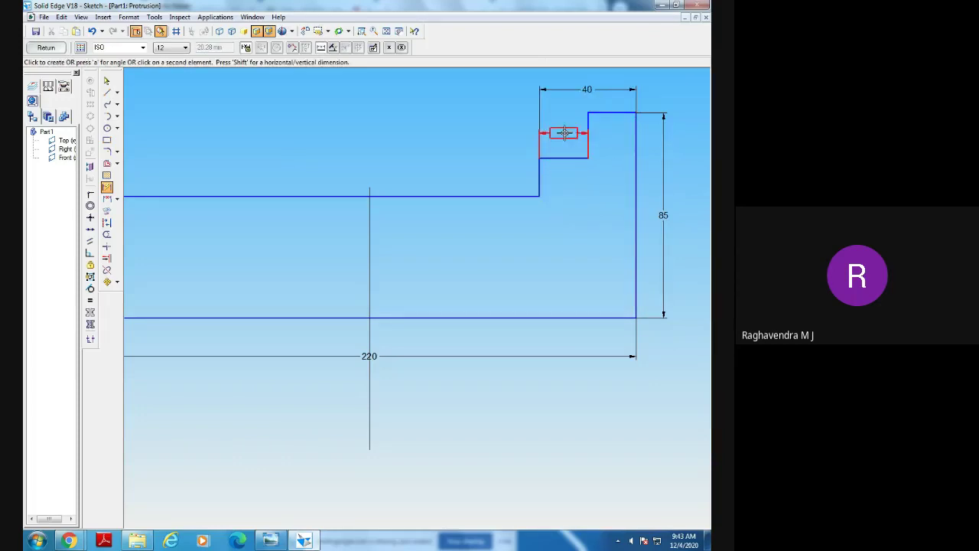
left_click(563, 132)
type("5")
key("Return")
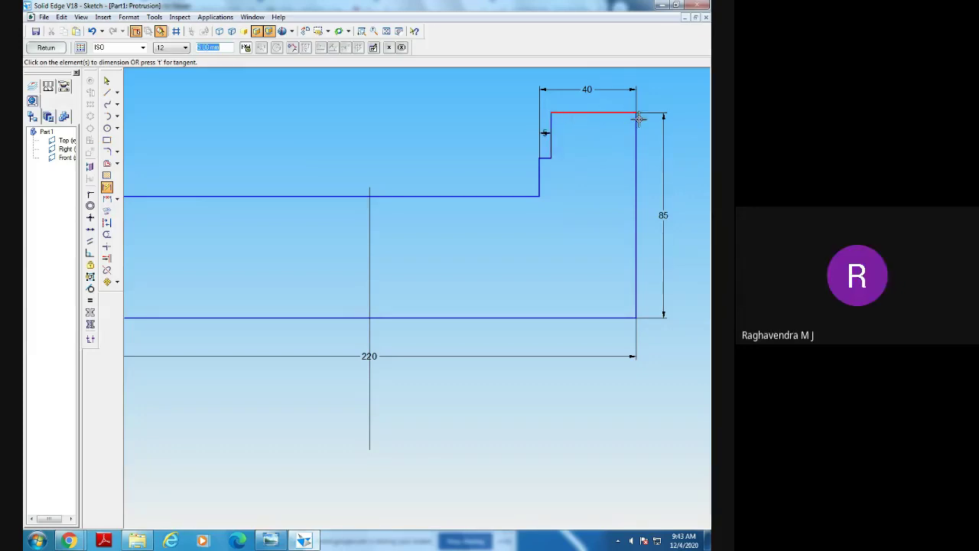
Dimension the upper vertical edge of the stepped descent and set it to 25 mm according to the vice body drawing.
left_click(549, 131)
left_click(512, 135)
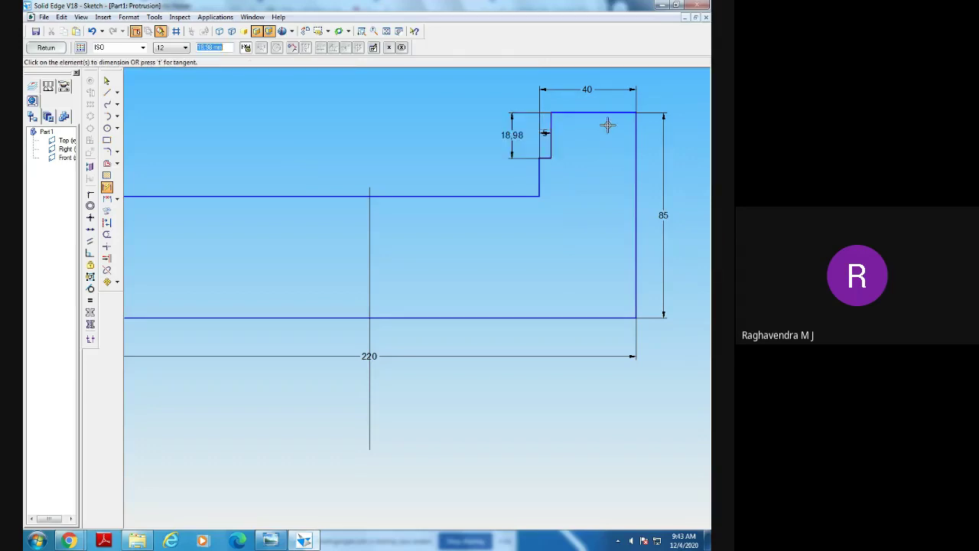
left_click(270, 540)
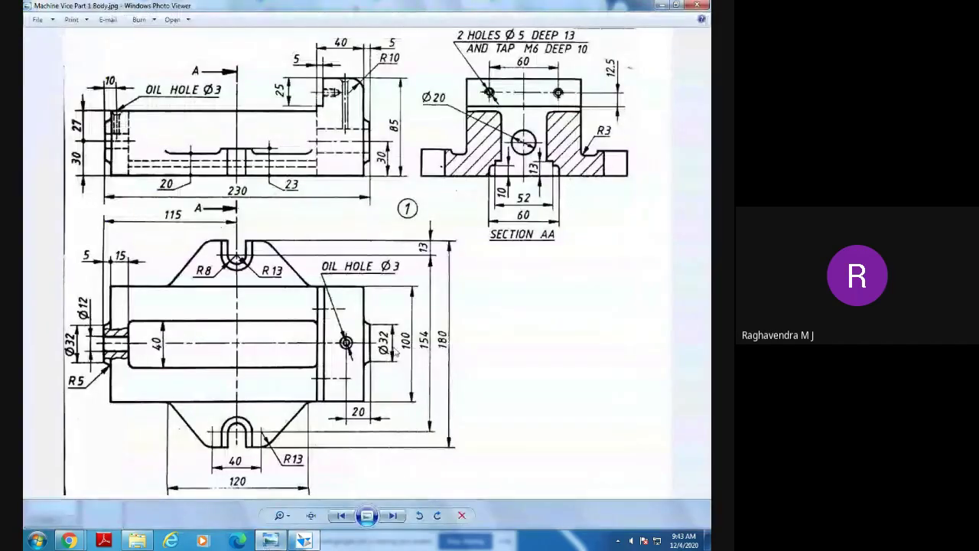
left_click(305, 540)
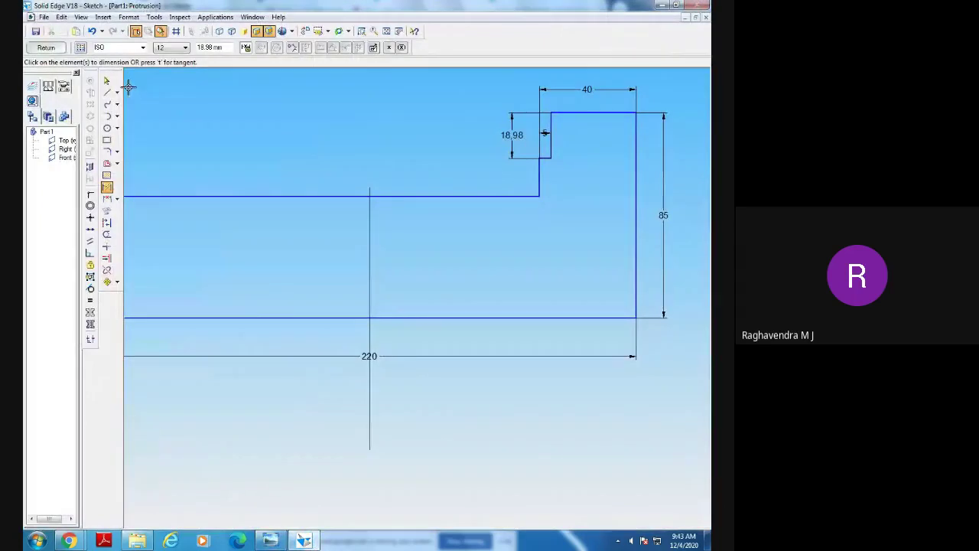
left_click(107, 80)
left_click(512, 135)
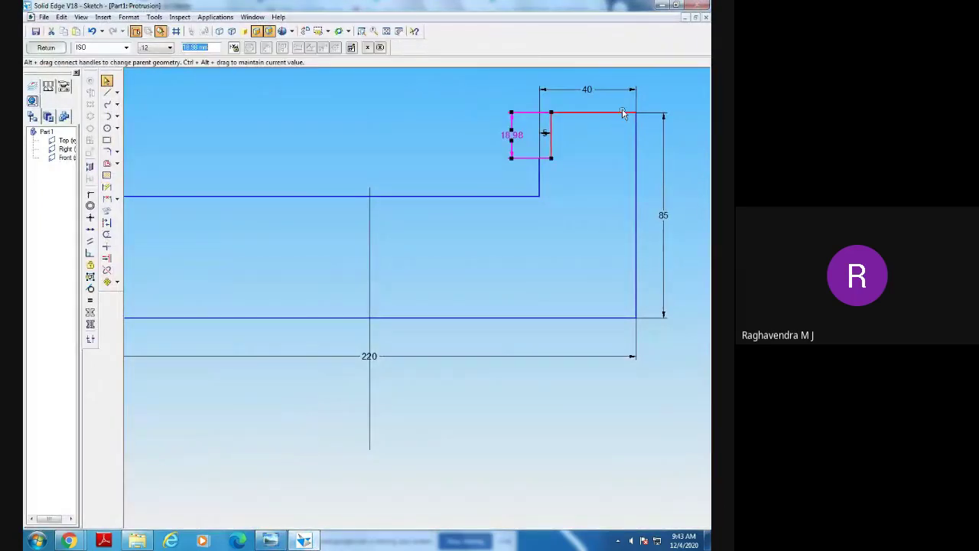
type("25")
key("Return")
left_click(557, 202)
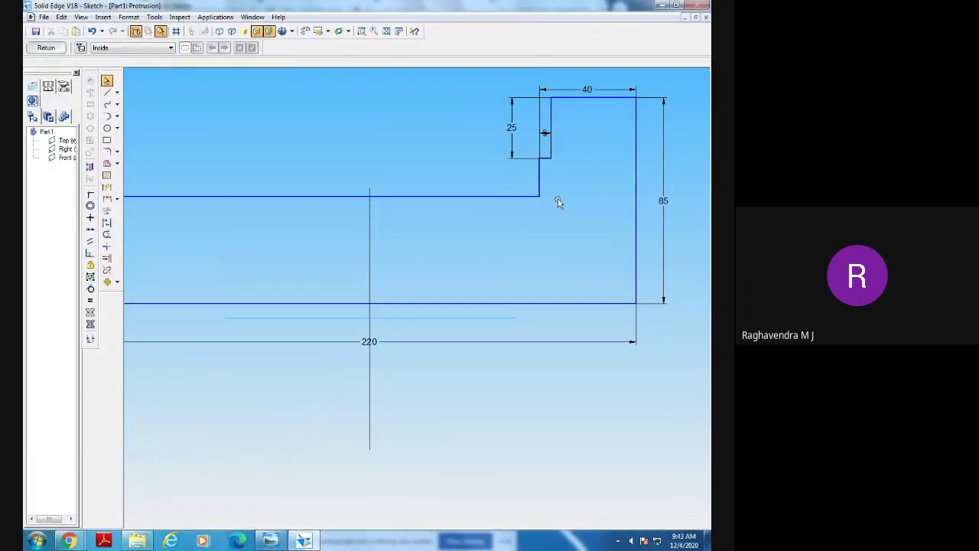
Dimension the profile's left vertical edge and set its height to 57 mm according to the vice body drawing.
left_click(387, 31)
left_click(106, 188)
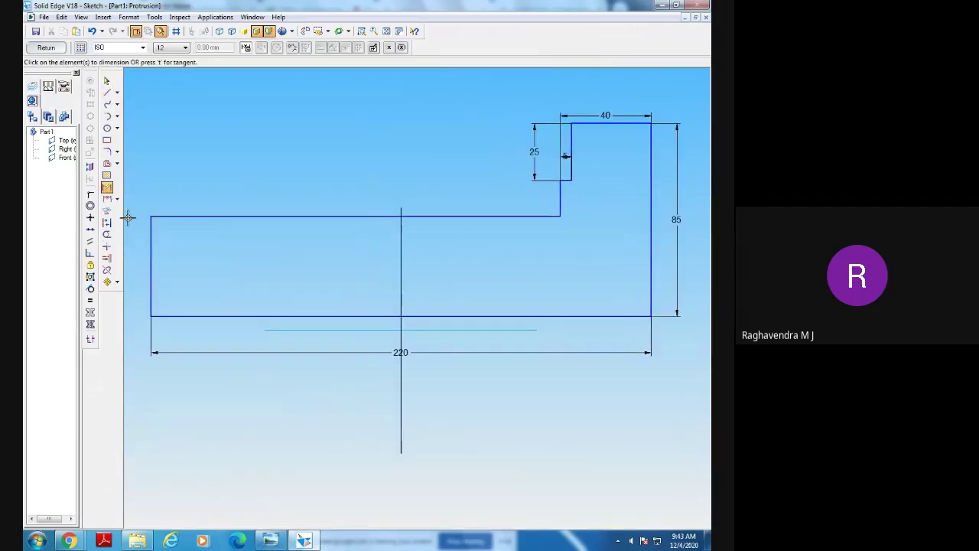
left_click(151, 266)
left_click(132, 246)
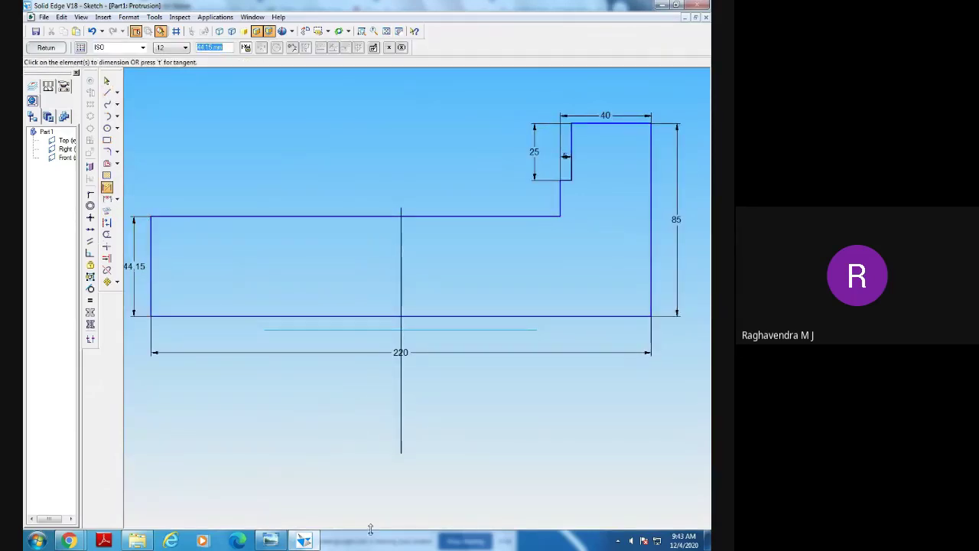
left_click(269, 541)
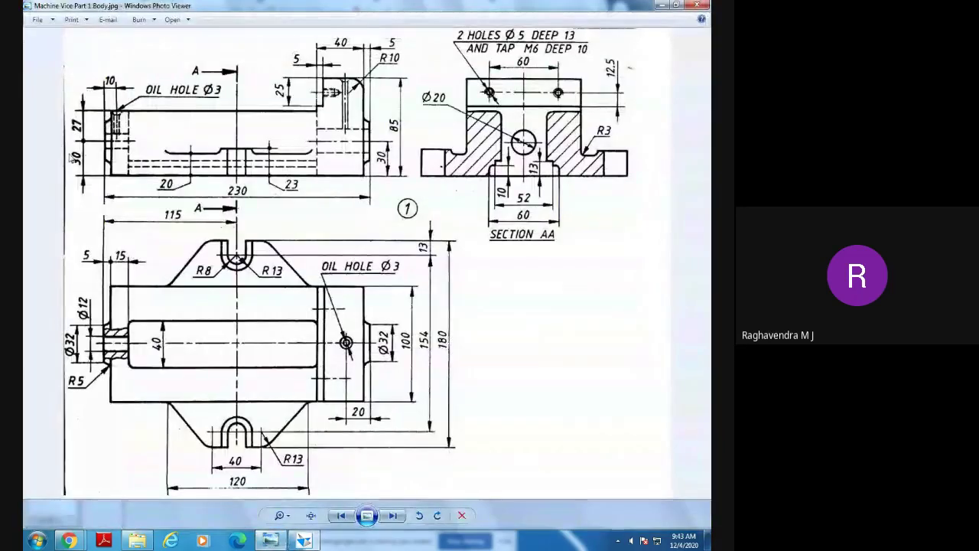
left_click(272, 540)
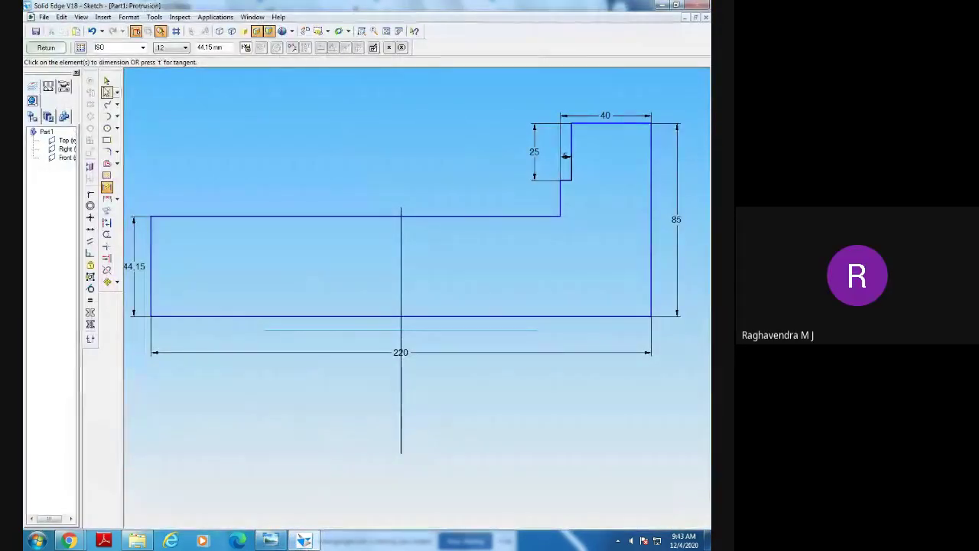
left_click(107, 81)
left_click(134, 239)
type("5")
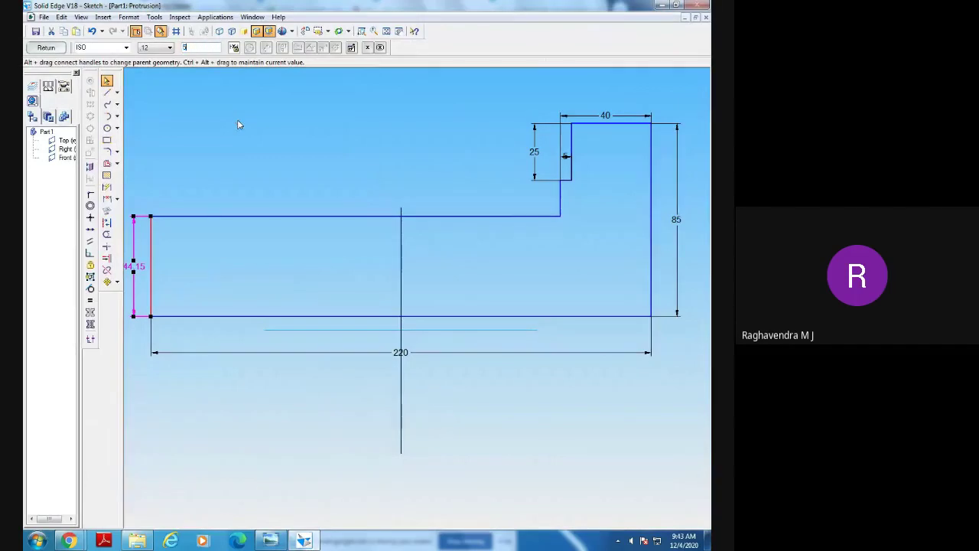
type("7")
key("Return")
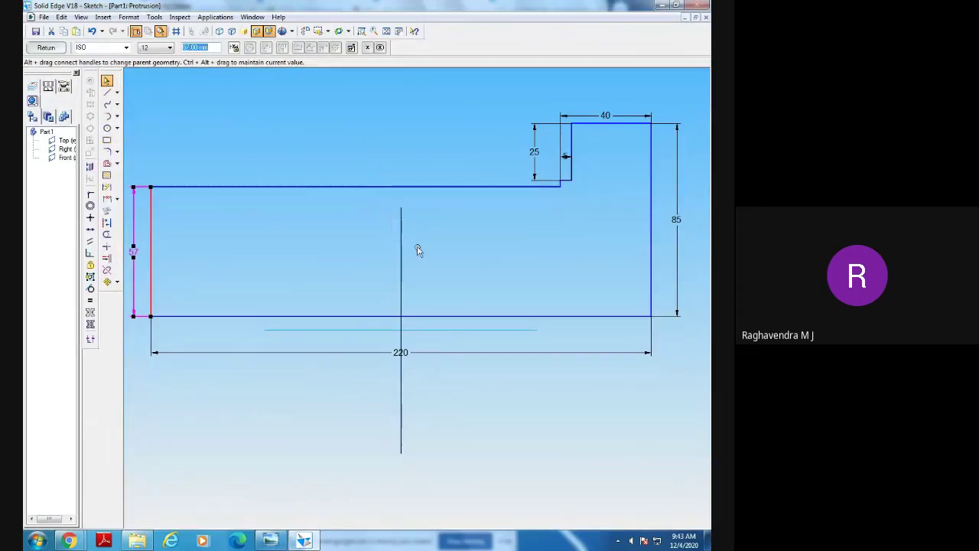
Flip the 5 mm ledge dimension's arrows outward, and dimension the horizontal distance from the left edge to the vertical reference axis.
left_click(564, 156)
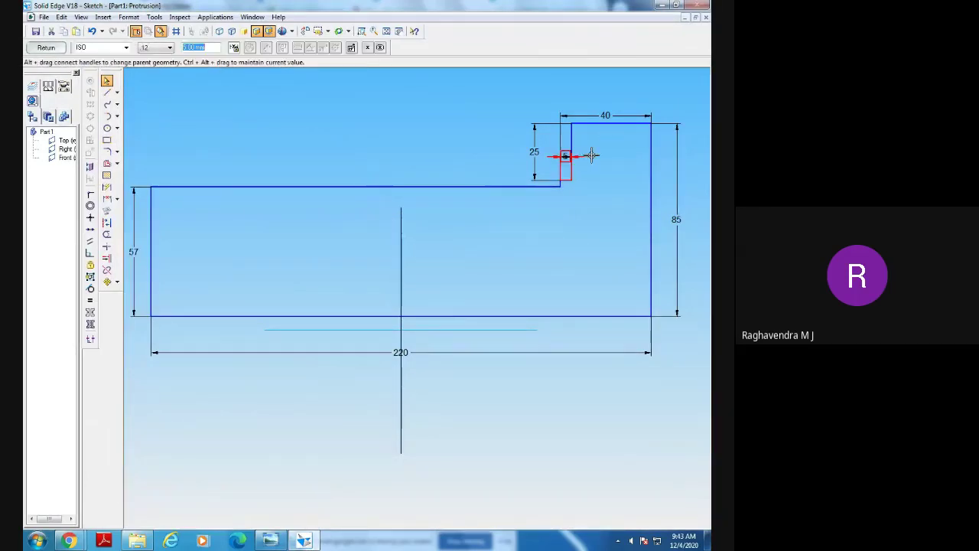
left_click(599, 207)
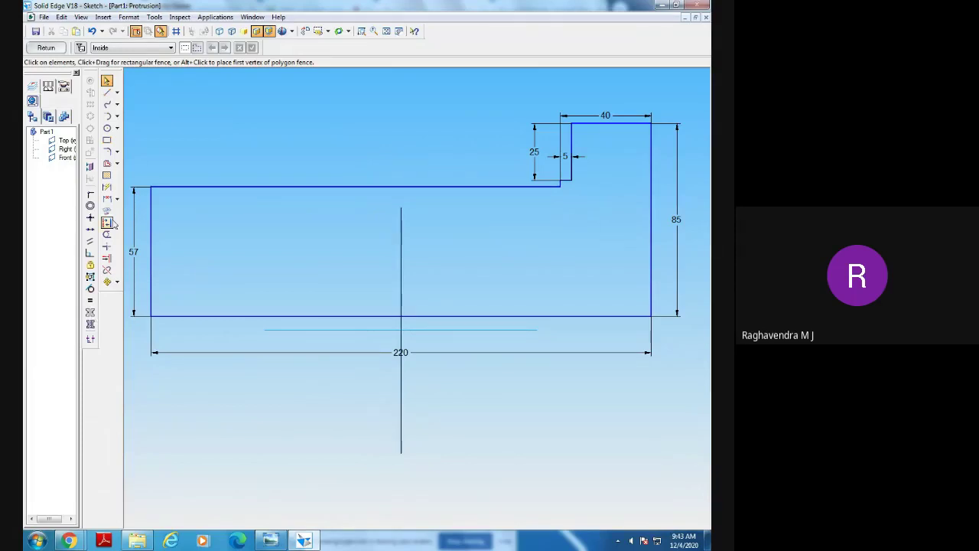
left_click(106, 187)
left_click(150, 258)
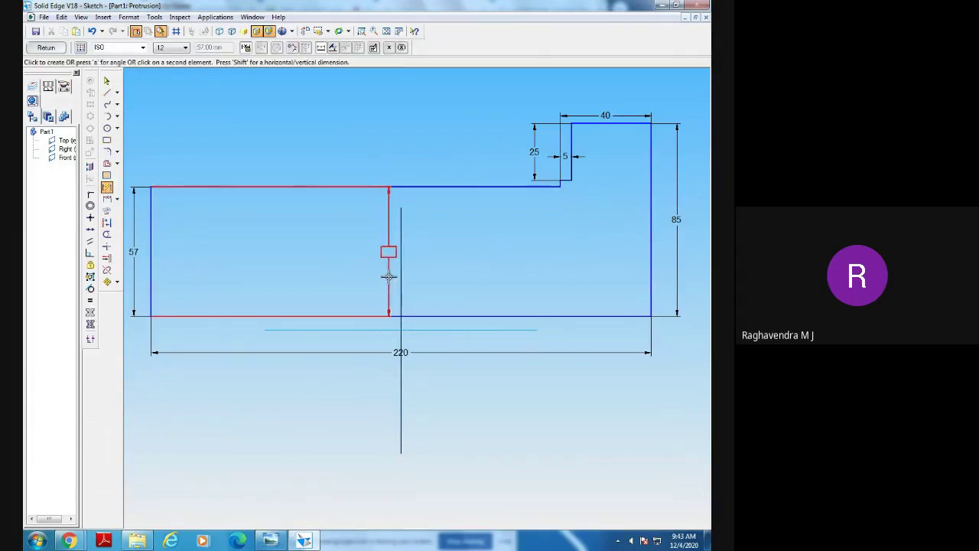
left_click(401, 255)
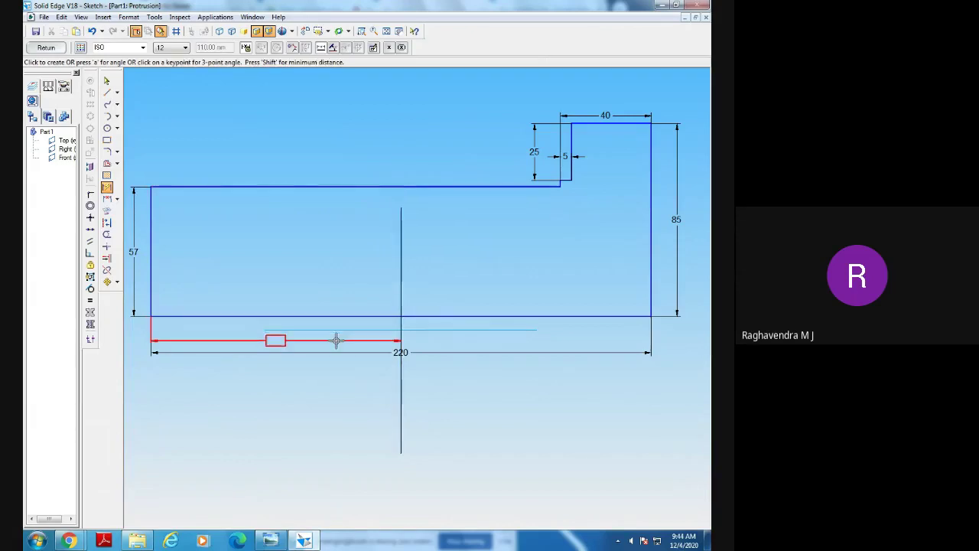
left_click(337, 340)
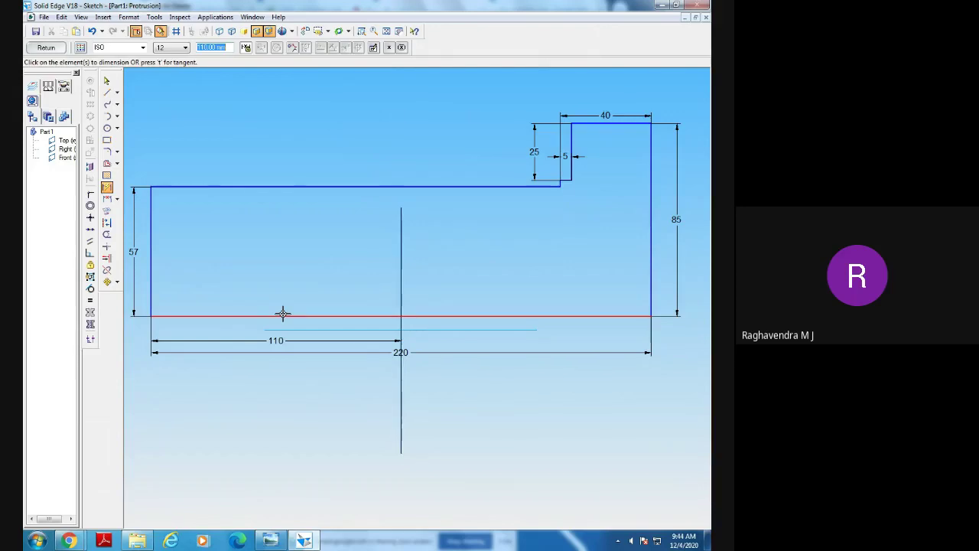
Close the profile sketch and extrude it symmetrically about its plane to a total distance of 100 mm.
left_click(46, 48)
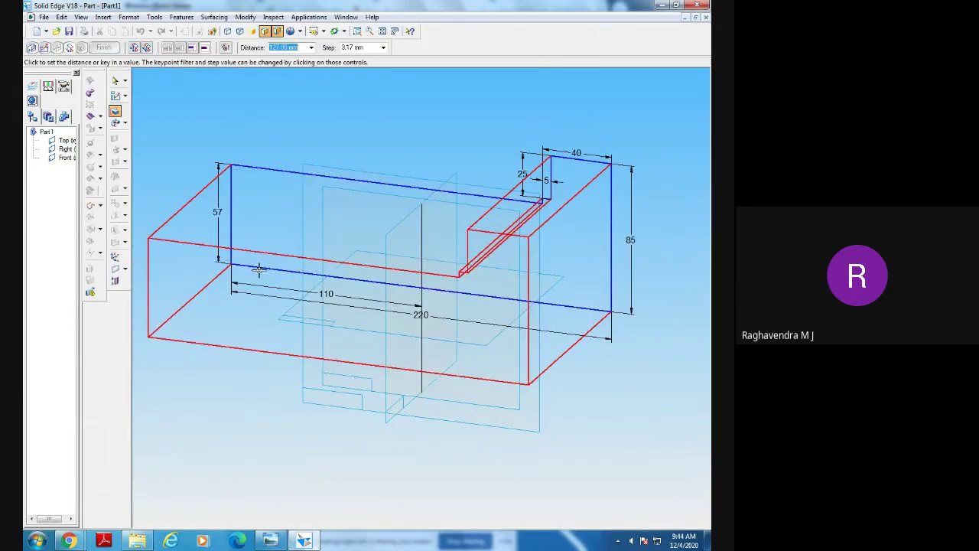
middle_click_drag(262, 273, 274, 294)
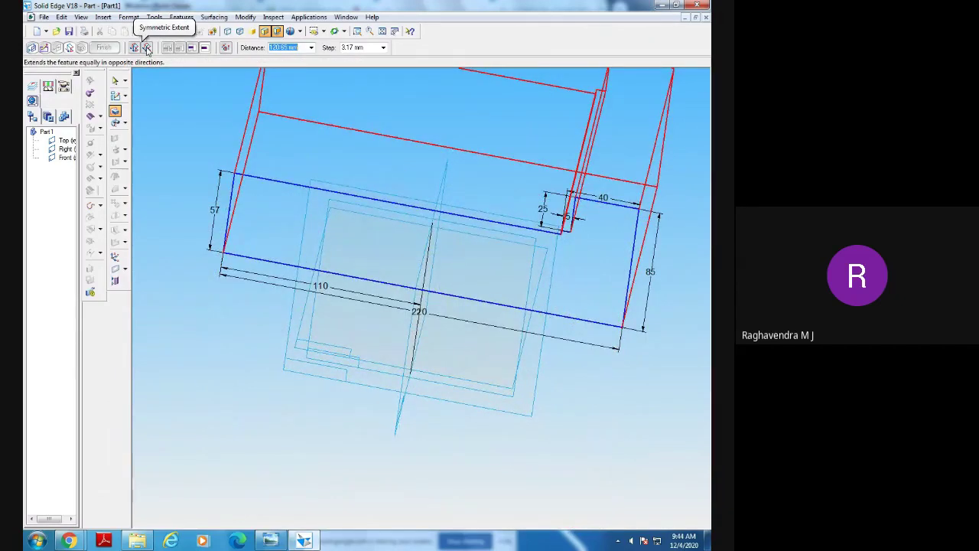
left_click(147, 48)
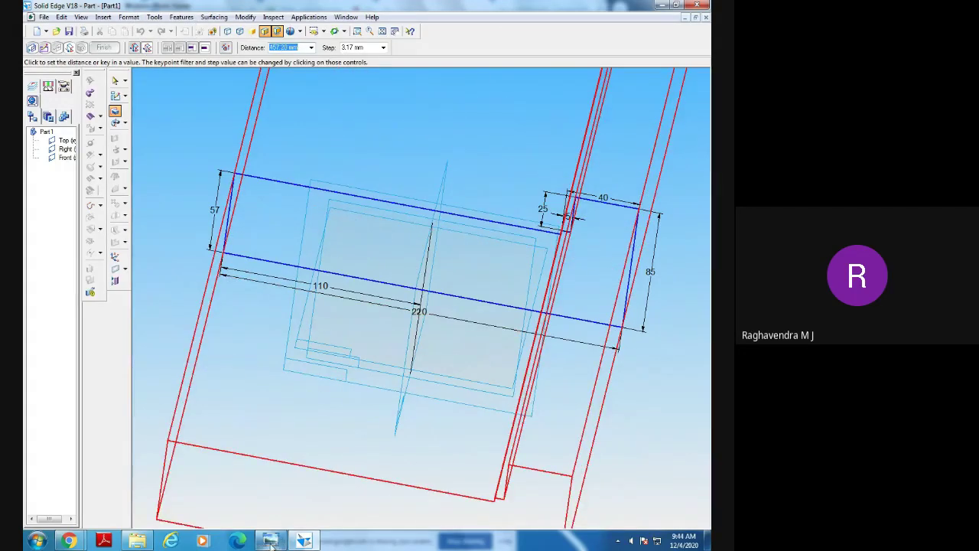
left_click(303, 540)
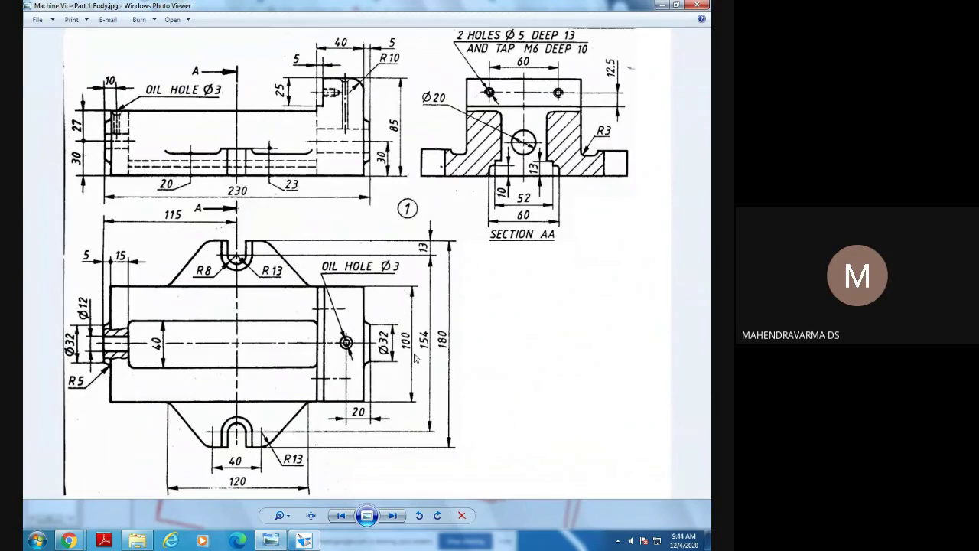
left_click(303, 540)
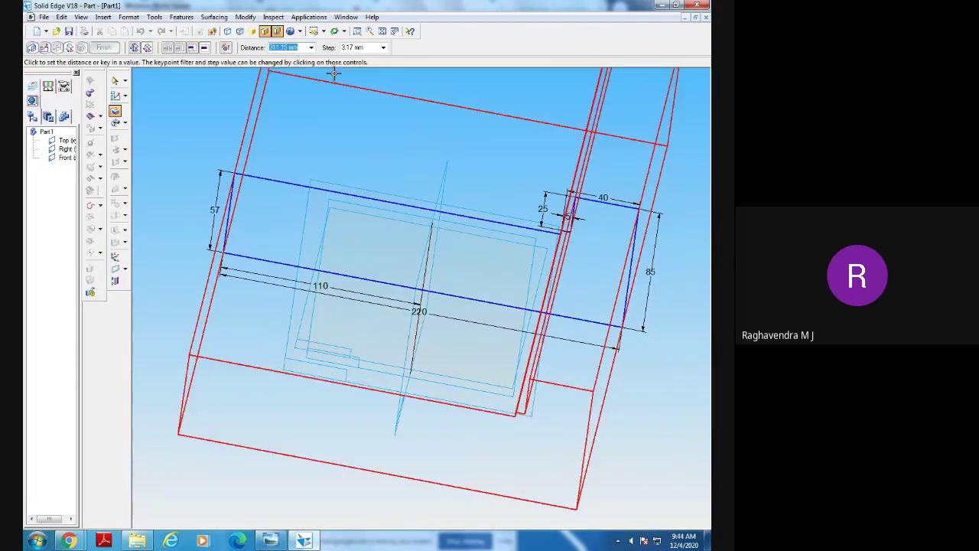
type("100")
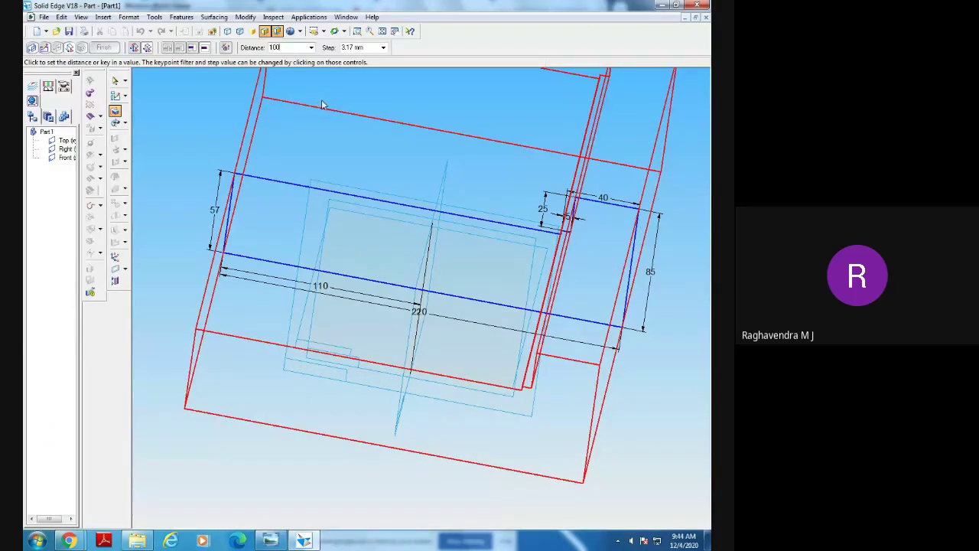
key("Return")
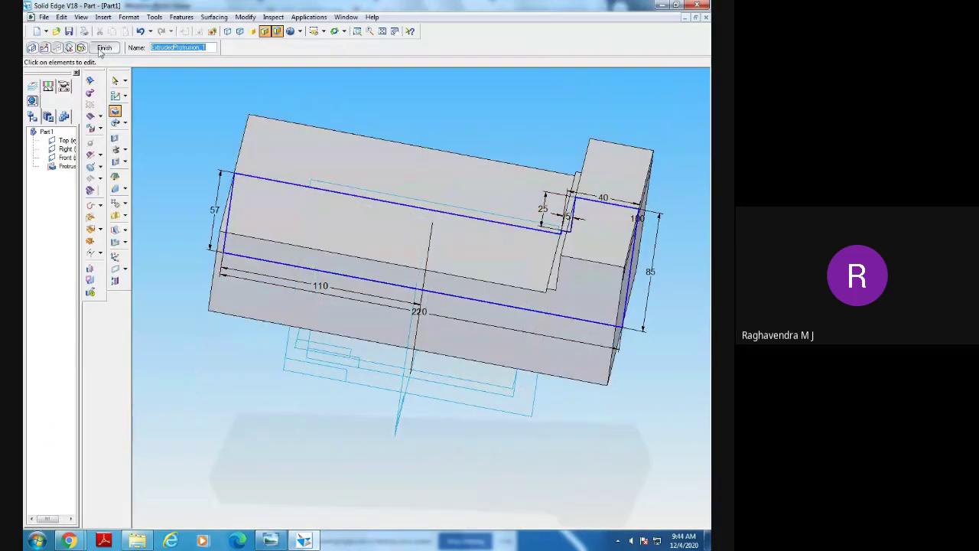
left_click(102, 48)
Orient the extruded body to the top view, and switch to the machine vice body drawing in Windows Photo Viewer.
middle_click_drag(568, 447, 579, 507)
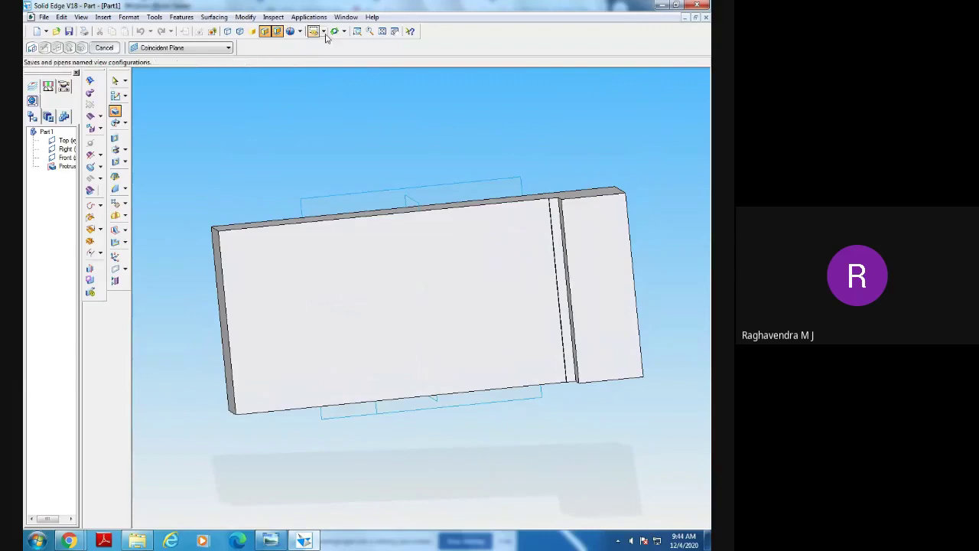
left_click(300, 31)
left_click(326, 49)
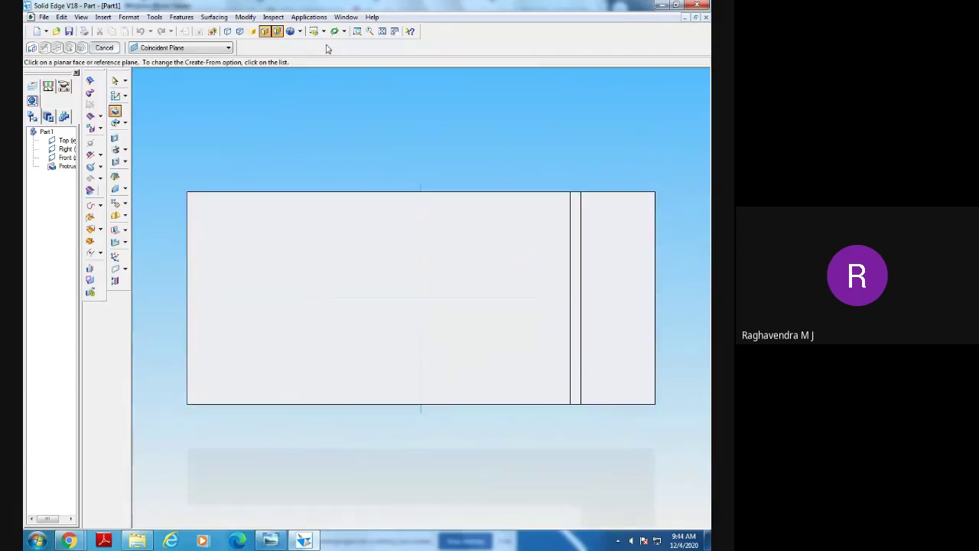
left_click(322, 31)
left_click(323, 51)
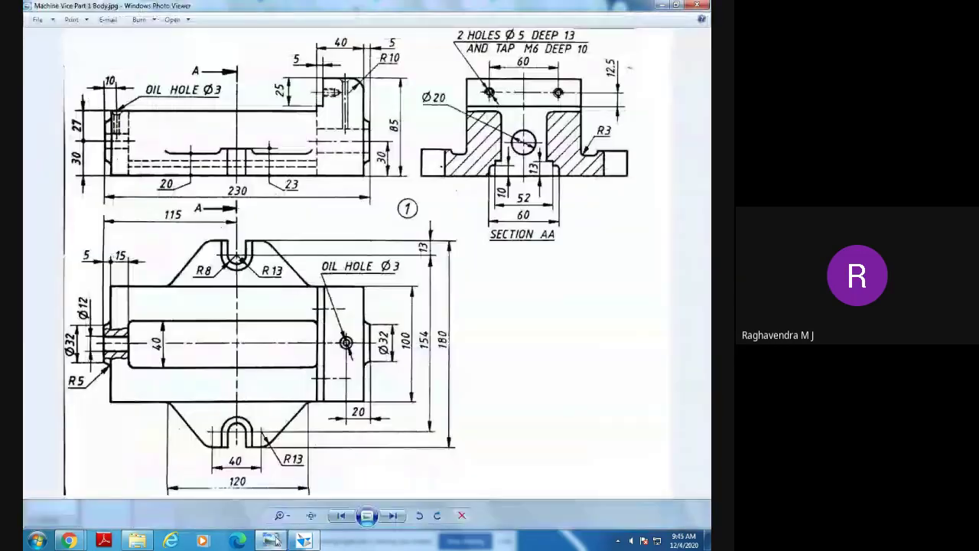
left_click(270, 537)
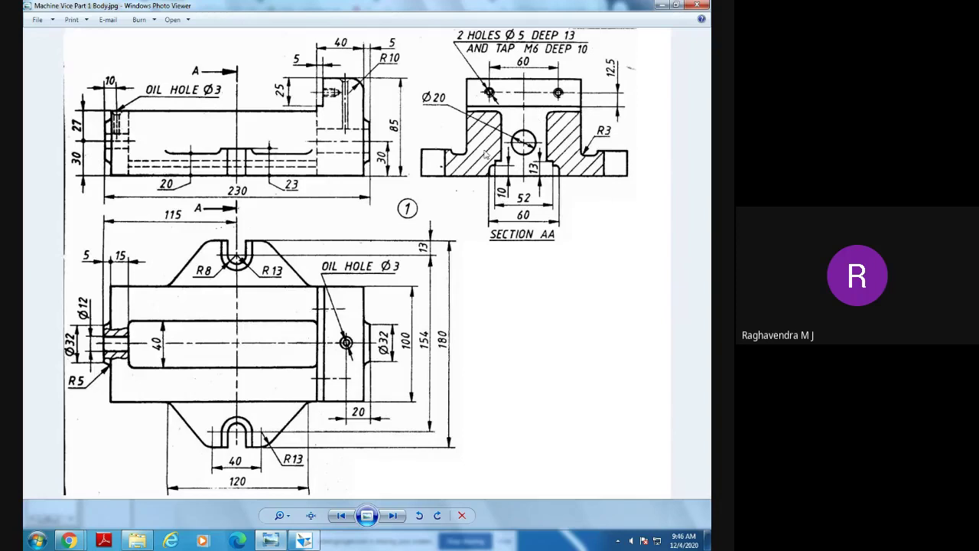
Switch back to Solid Edge, cancel the pending protrusion command, and turn the body to a pictorial view.
left_click(367, 546)
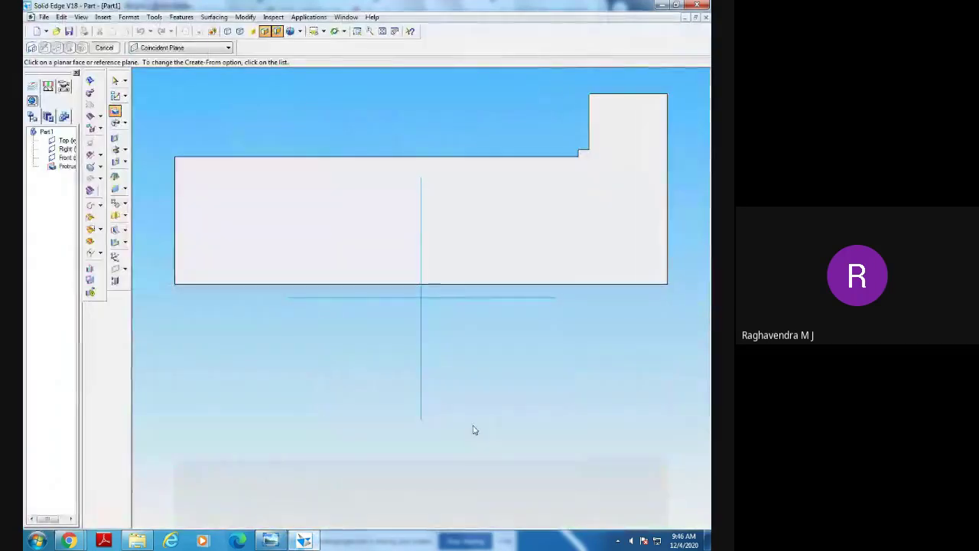
left_click(96, 48)
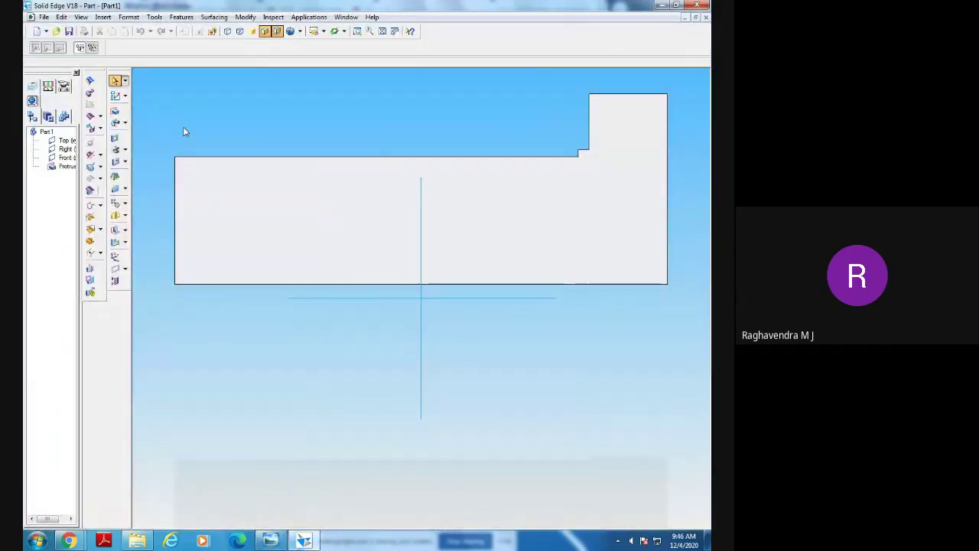
key("ctrl+i")
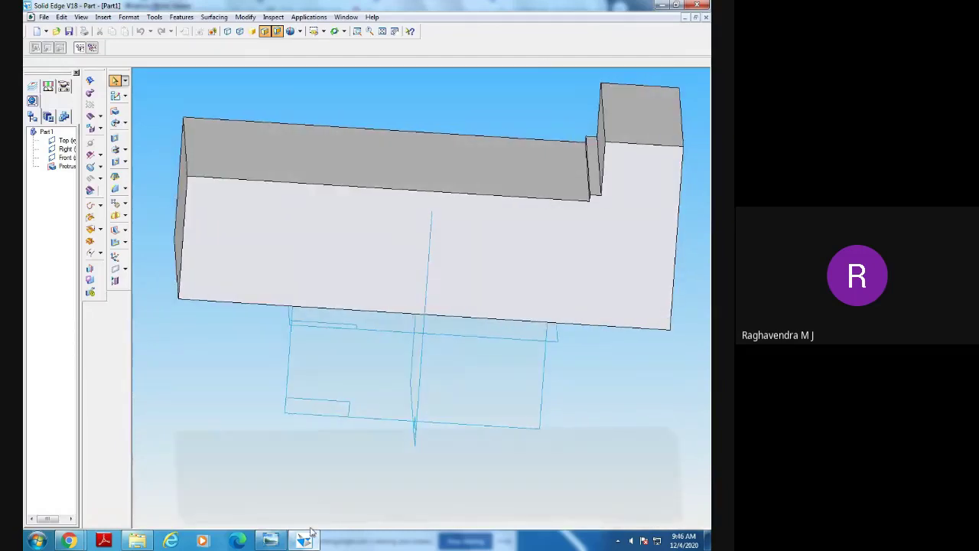
Consult the vice body drawing in Windows Photo Viewer, and start a cutout sketch on the narrow vertical ledge face in Solid Edge.
left_click(270, 541)
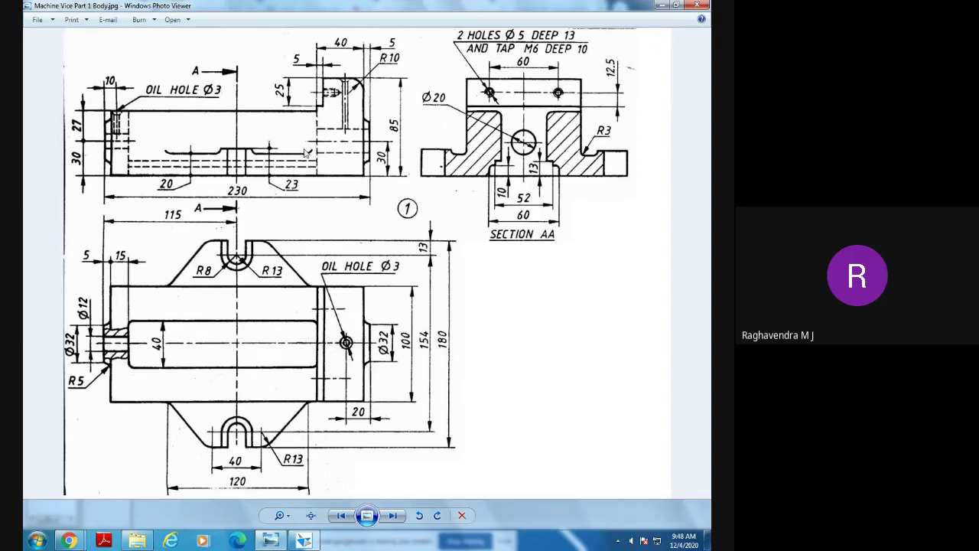
left_click(299, 543)
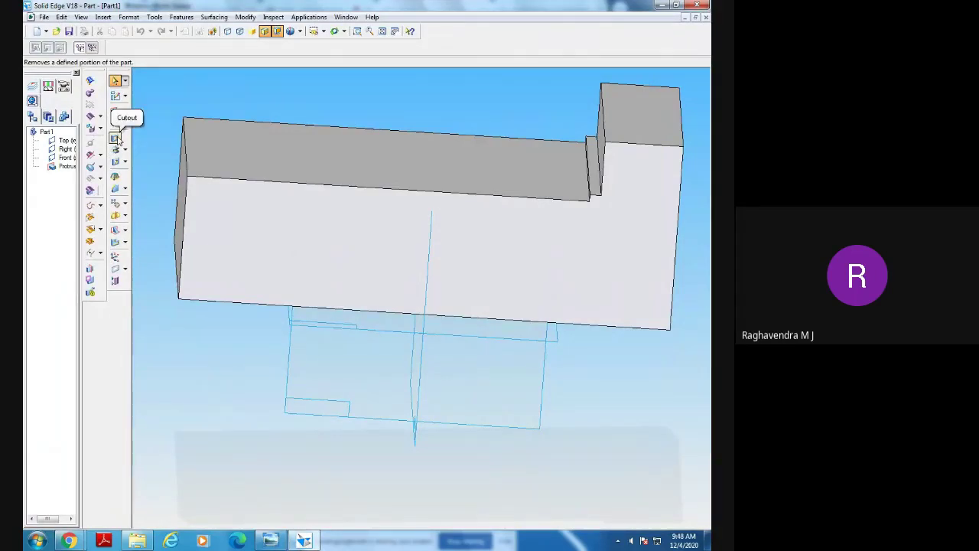
left_click(117, 137)
middle_click_drag(200, 362, 219, 363)
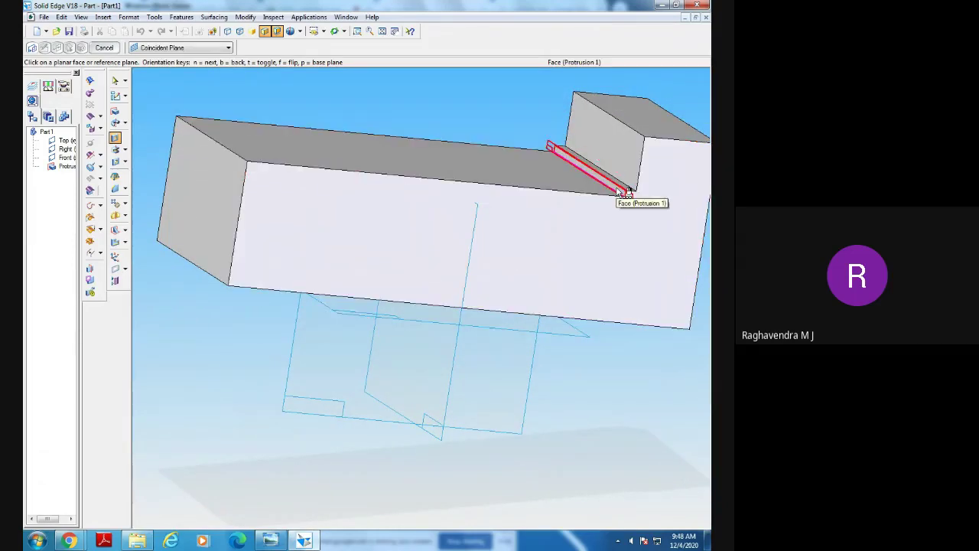
left_click(270, 540)
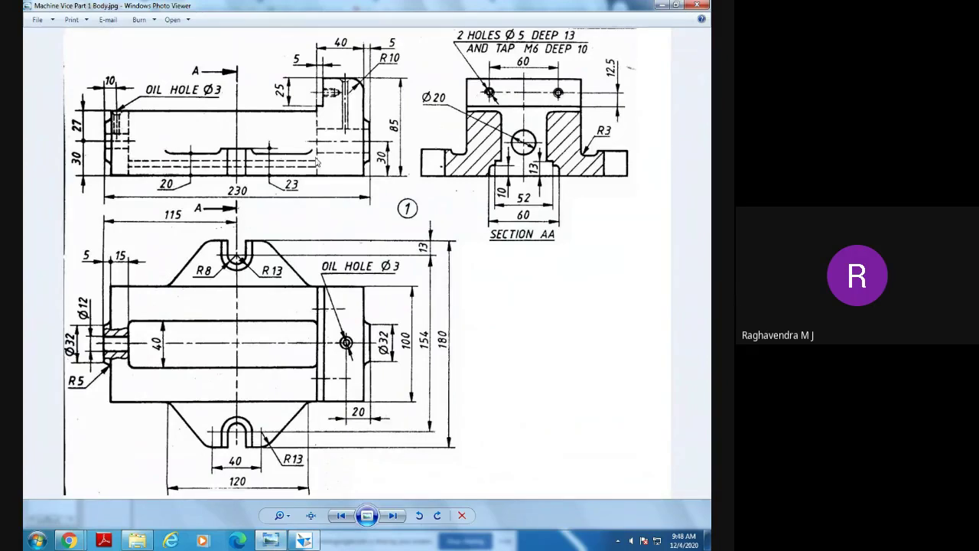
left_click(304, 540)
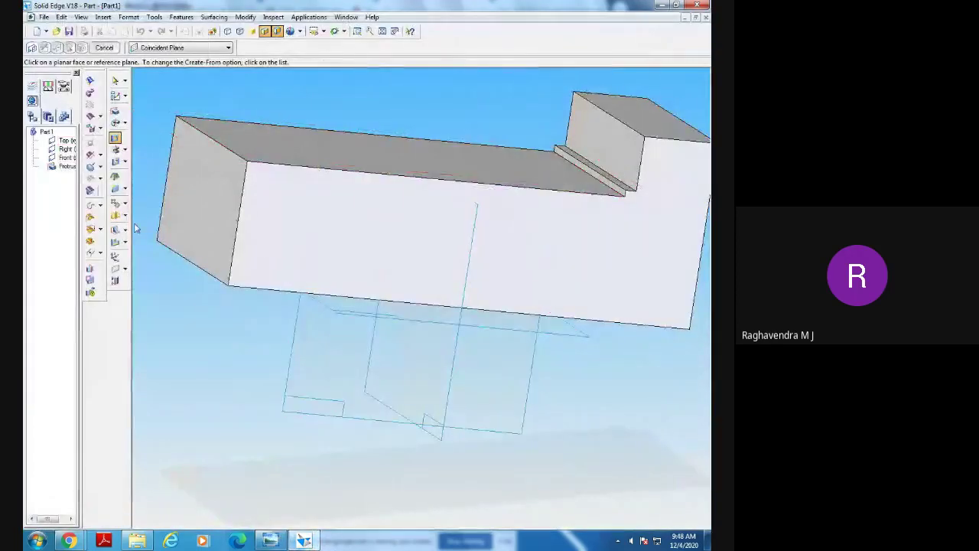
left_click(611, 186)
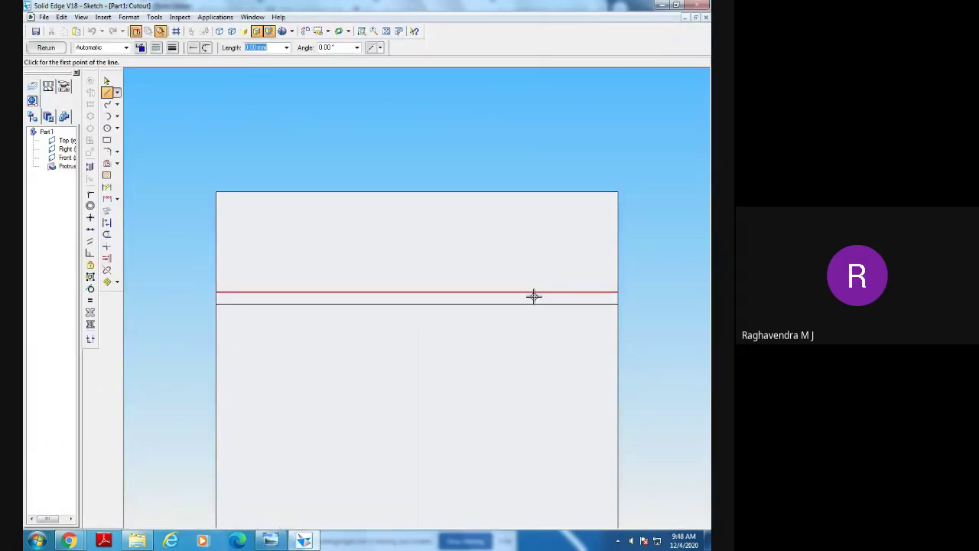
Consult section AA of the drawing, and sketch the cutout profile's horizontal base line along the body's bottom edge, across the vertical reference line.
left_click(387, 30)
left_click(363, 31)
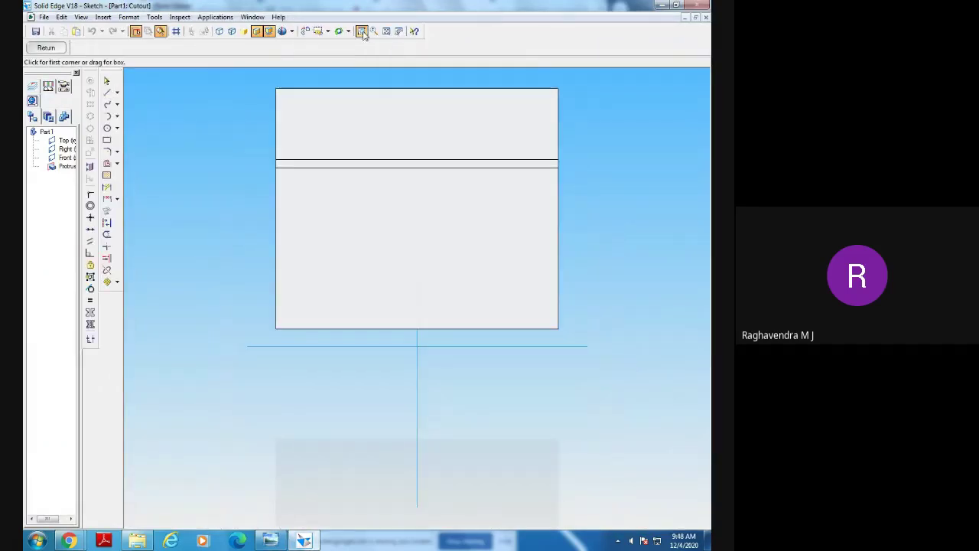
mouse_move(250, 87)
left_mouse_down()
mouse_move(617, 344)
mouse_move(634, 299)
left_mouse_up()
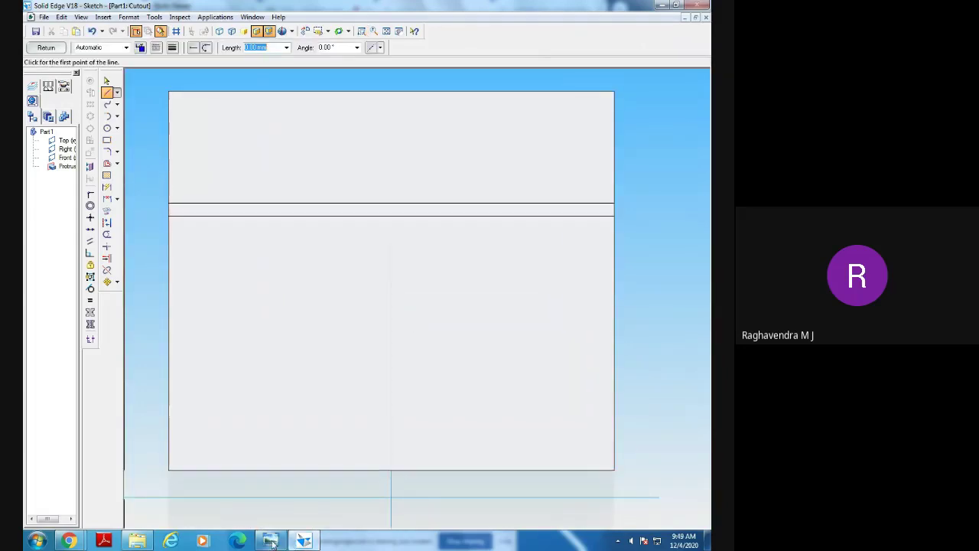
mouse_move(271, 542)
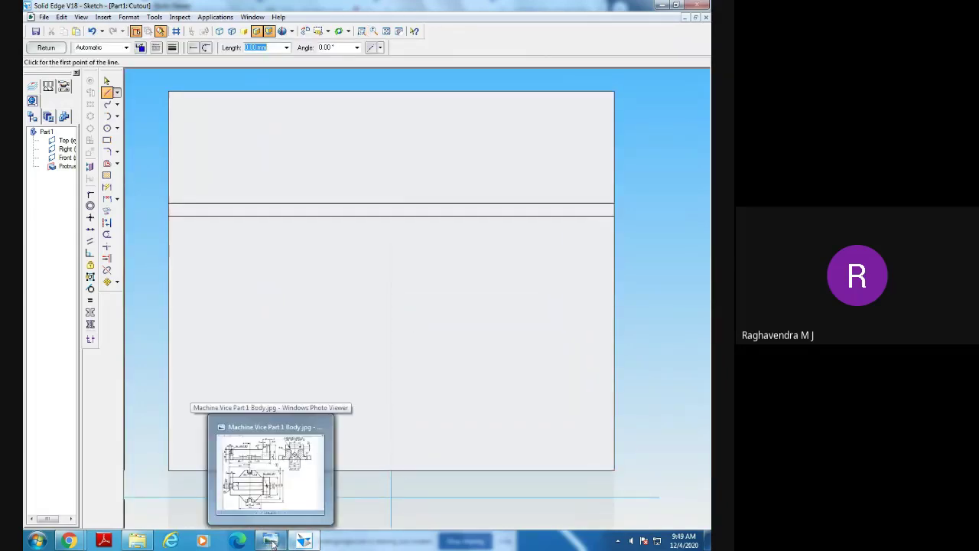
left_click(271, 541)
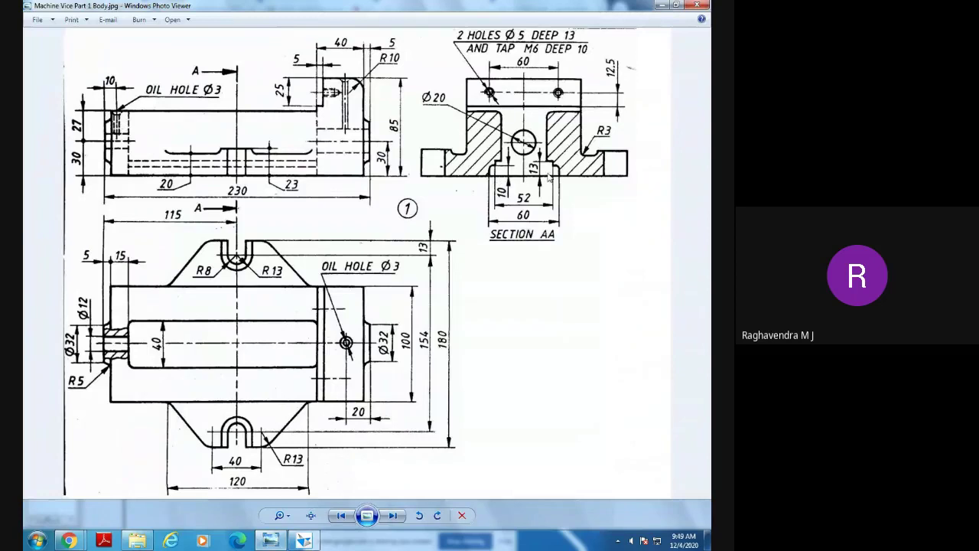
left_click(303, 540)
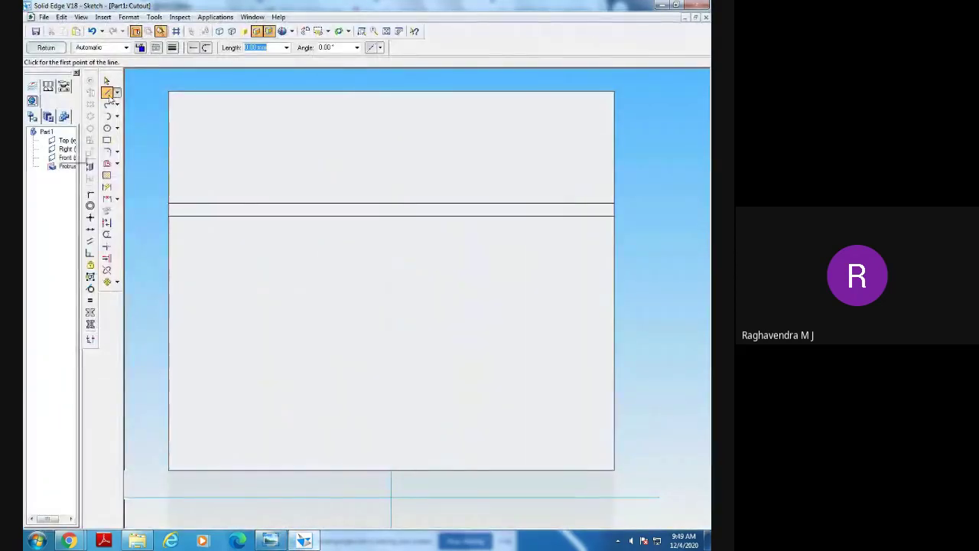
left_click(283, 470)
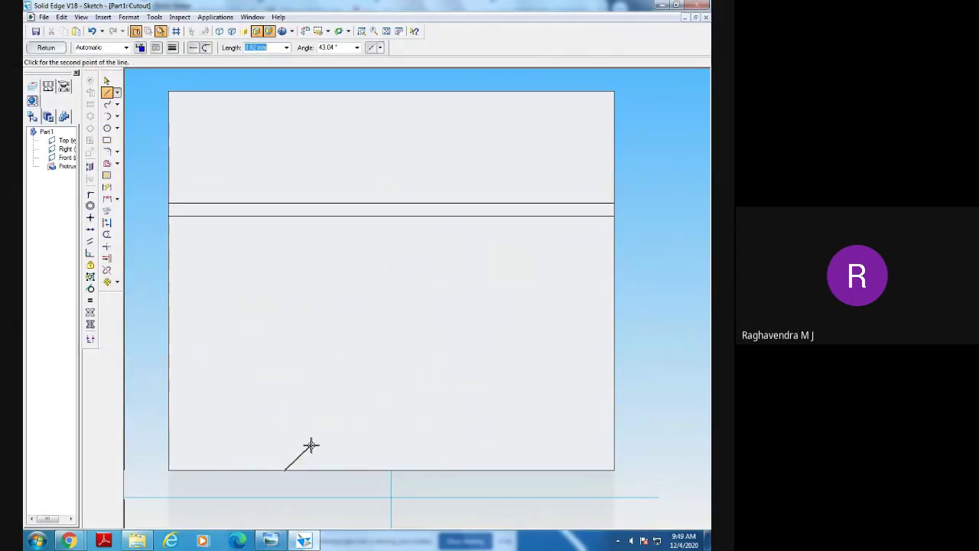
left_click(481, 469)
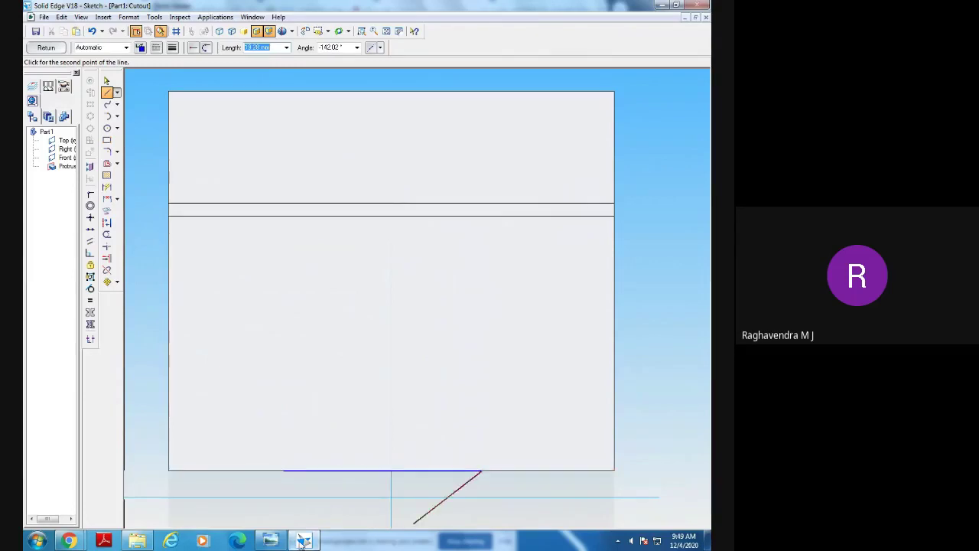
Sketch two inward steps rising from the base line's right end, following section AA of the vice body drawing.
key("alt+Tab")
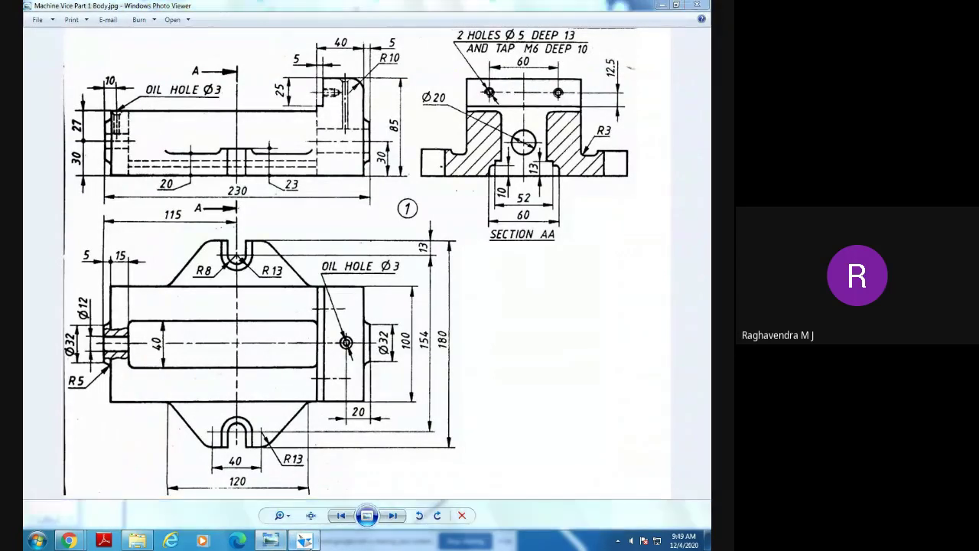
key("alt+Tab")
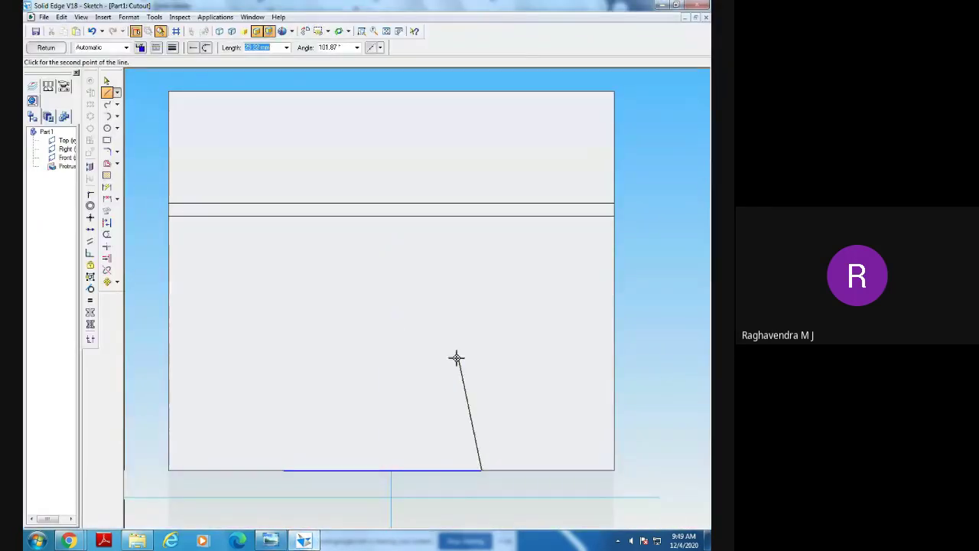
left_click(481, 445)
left_click(456, 447)
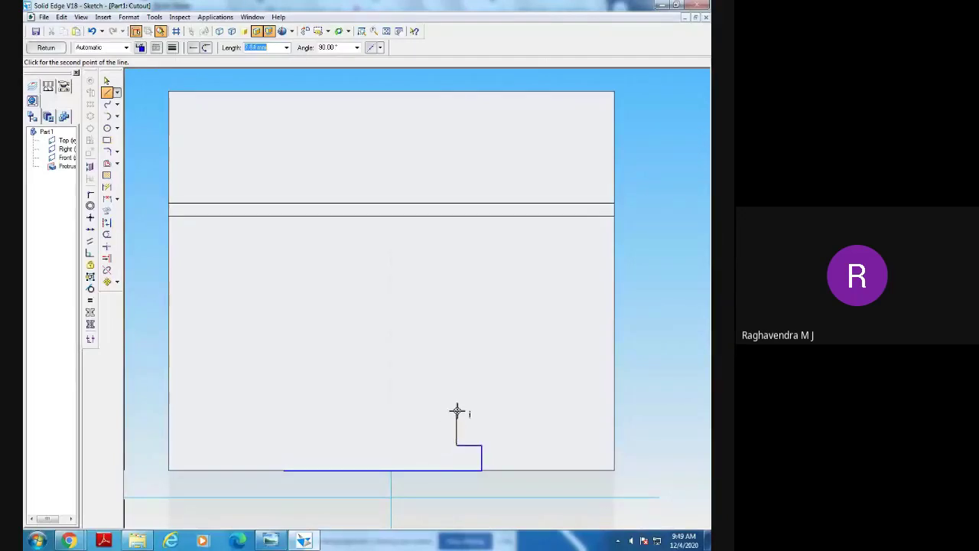
left_click(456, 410)
left_click(430, 410)
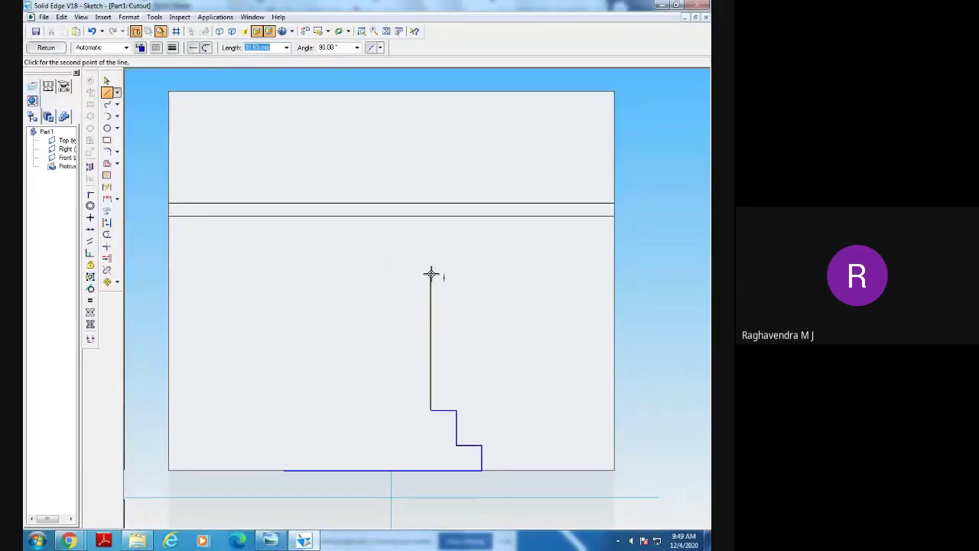
Sketch the slot's right side up to the ledge's lower edge, its top along that edge, and its left side down to the step level.
middle_click_drag(431, 274, 440, 275)
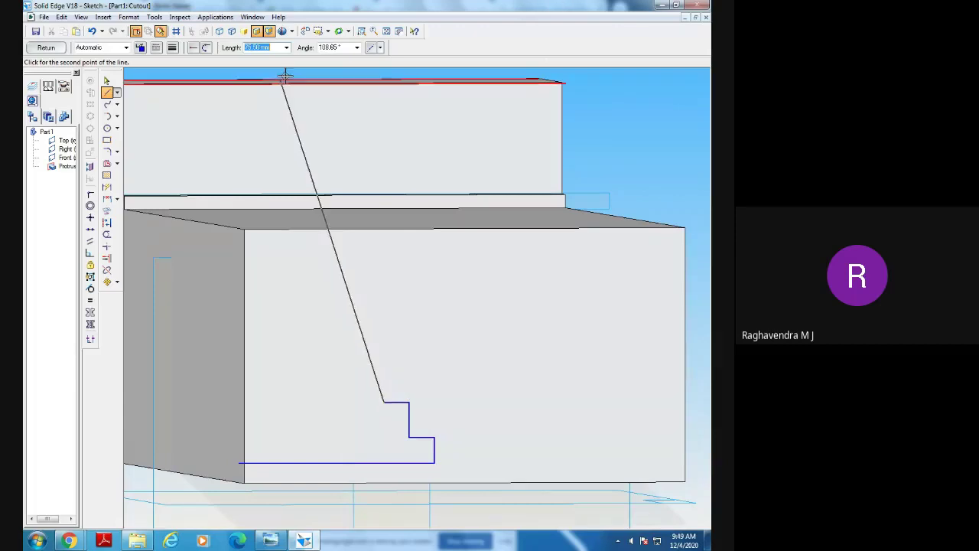
left_click(304, 31)
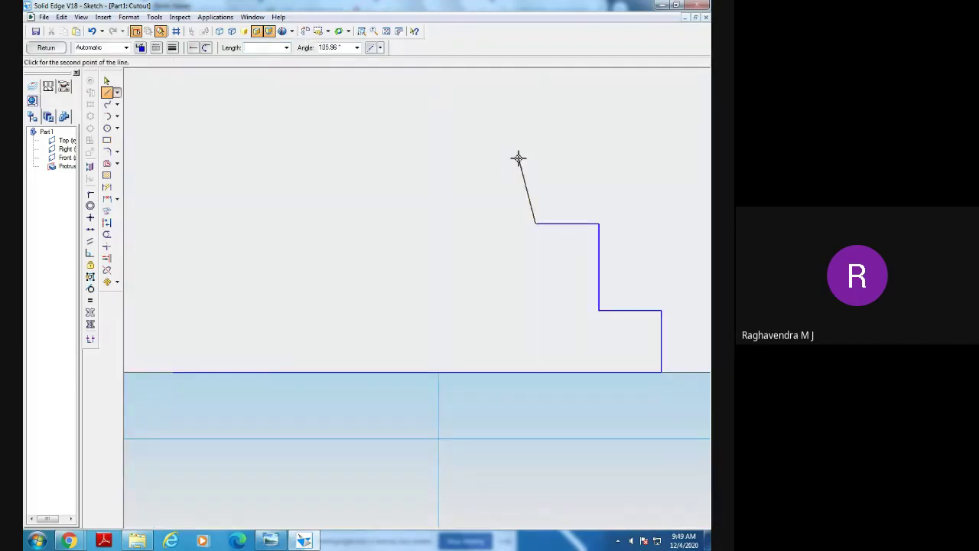
left_click(387, 32)
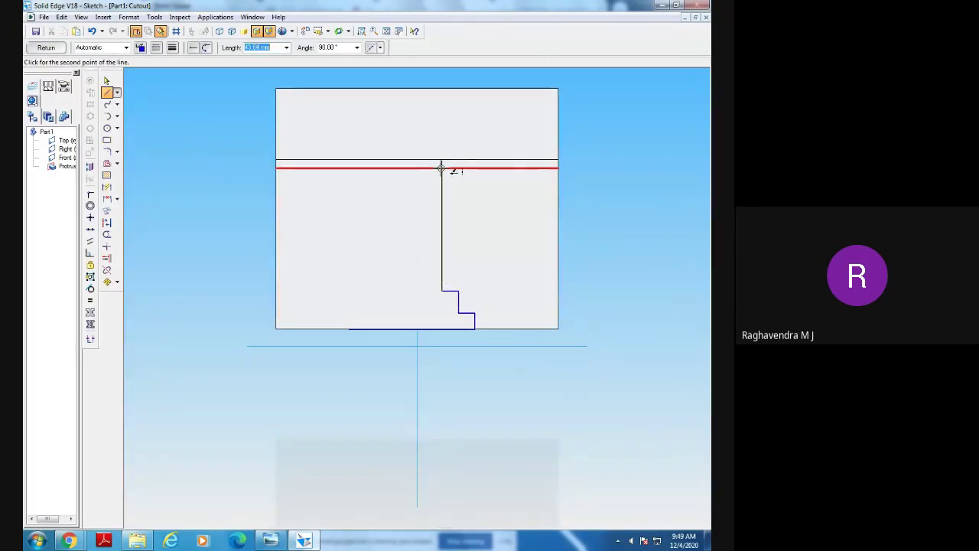
left_click(442, 168)
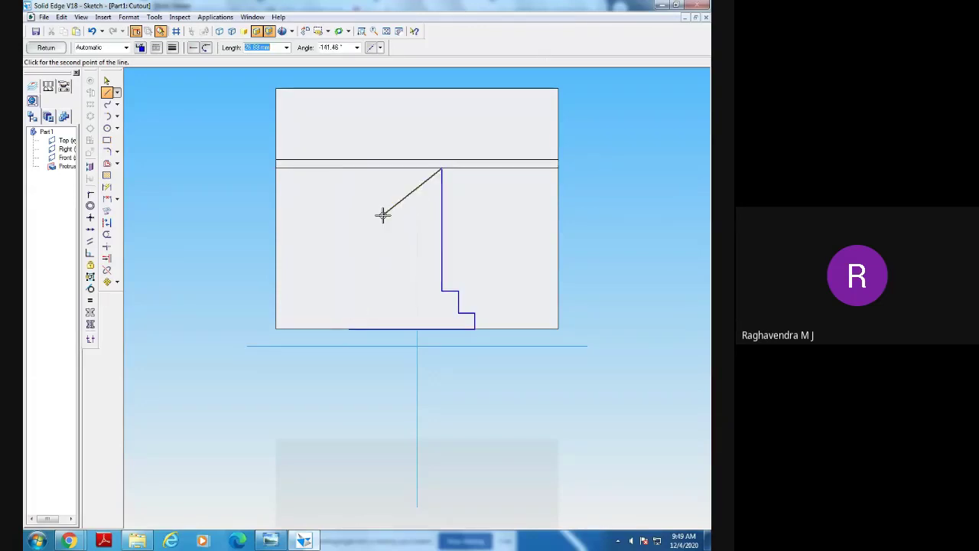
left_click(381, 168)
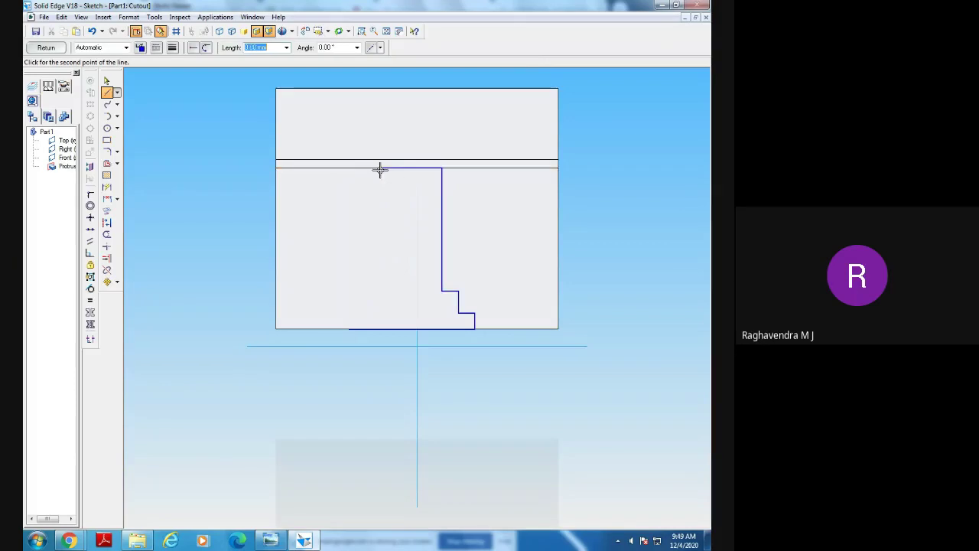
left_click(379, 292)
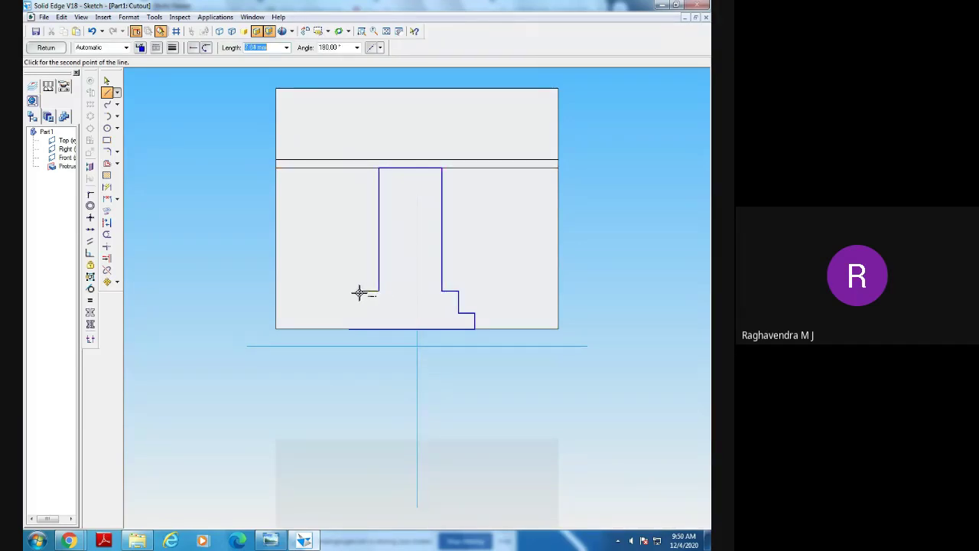
Sketch the two outward steps on the profile's left side, and close the outline at the base line's left end.
left_click(359, 292)
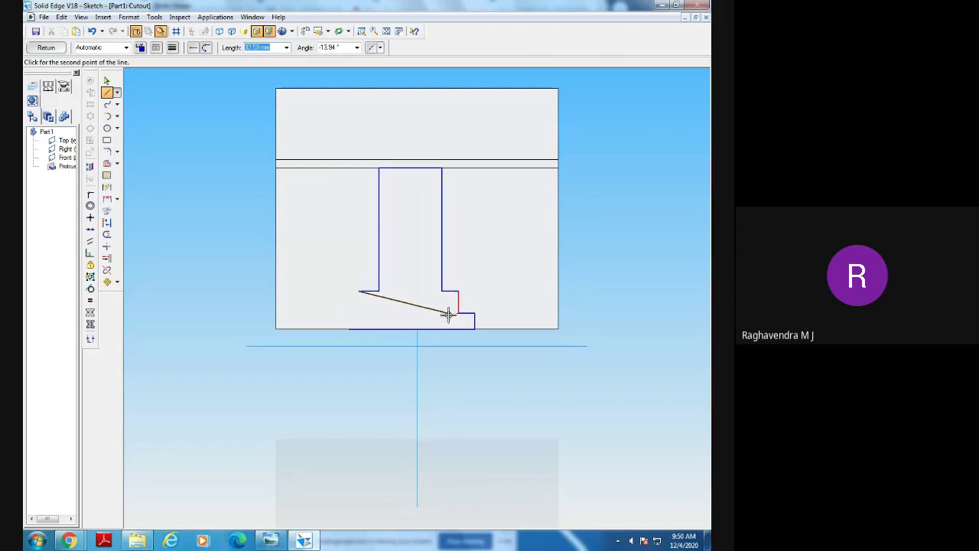
left_click(358, 313)
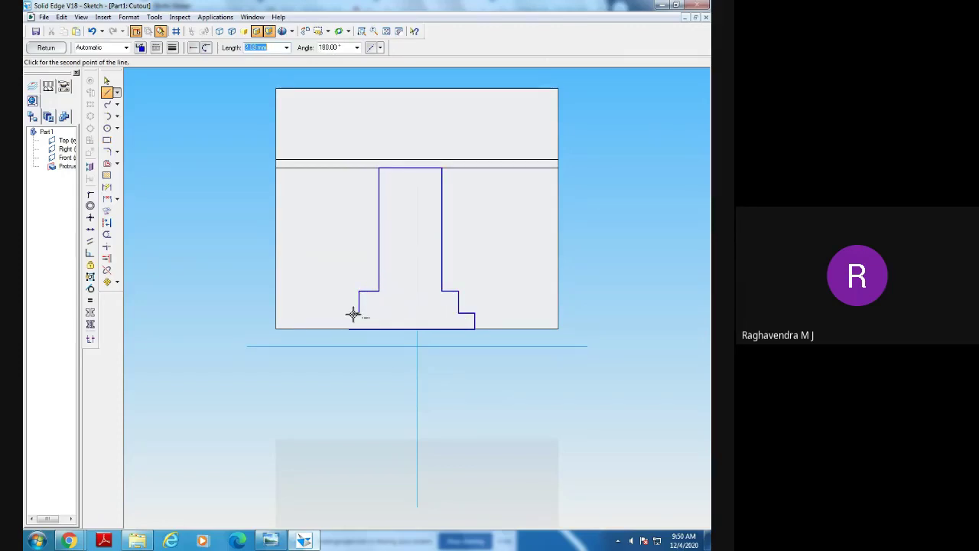
left_click(349, 313)
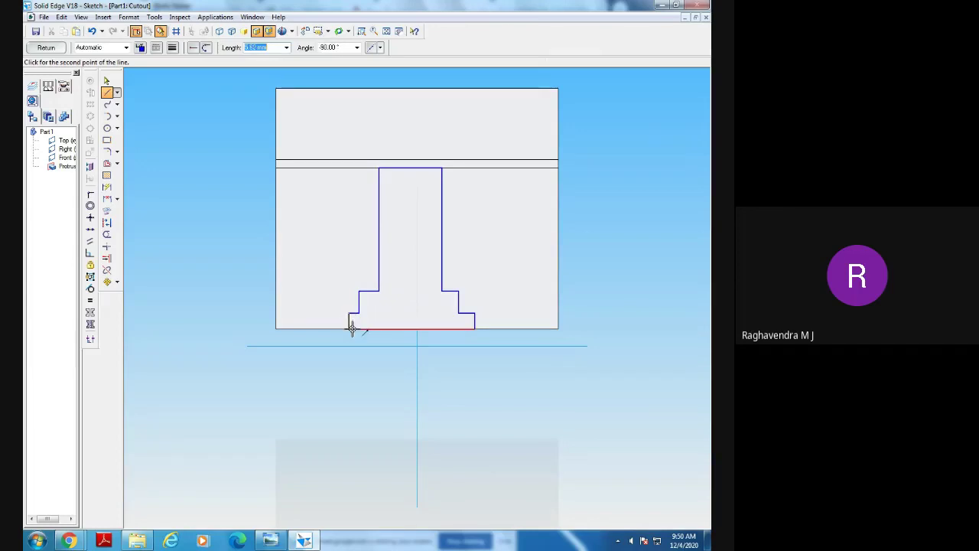
left_click(349, 329)
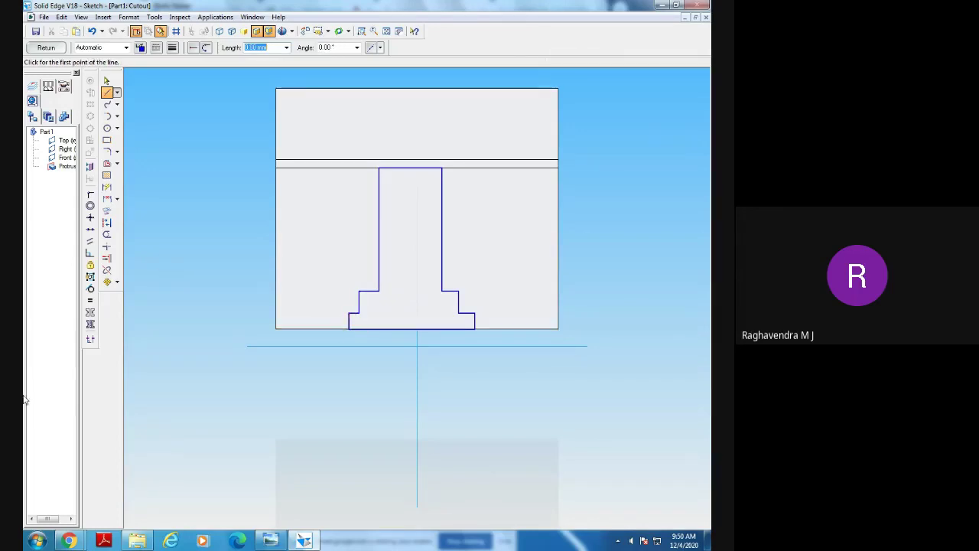
Set the vertical reference line as the symmetry axis, and make the slot's two long vertical sides symmetric about it.
left_click(107, 188)
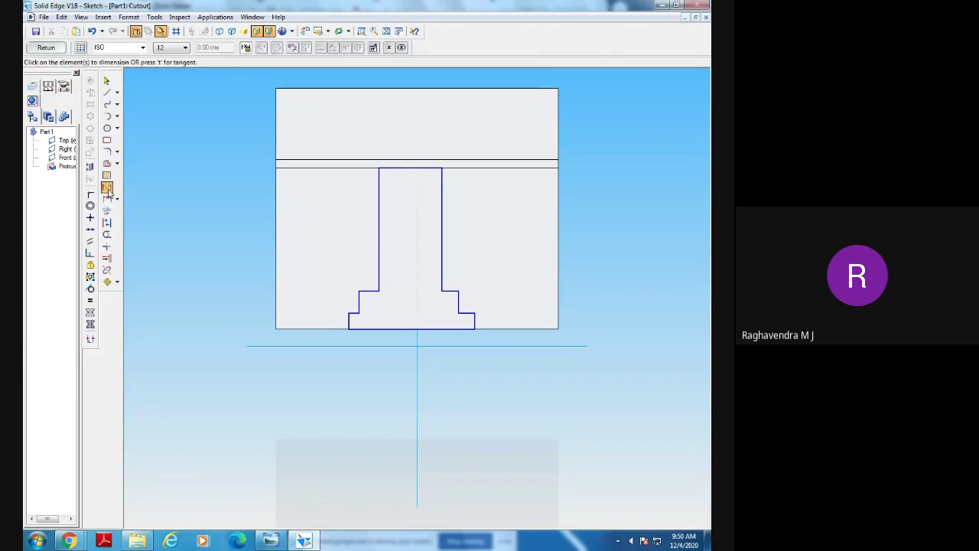
left_click(107, 81)
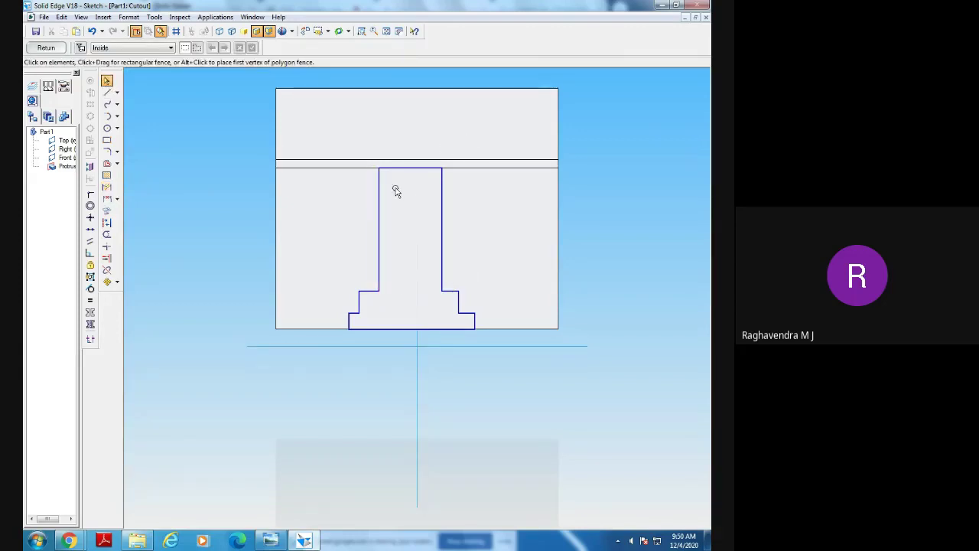
left_click(90, 324)
left_click(416, 391)
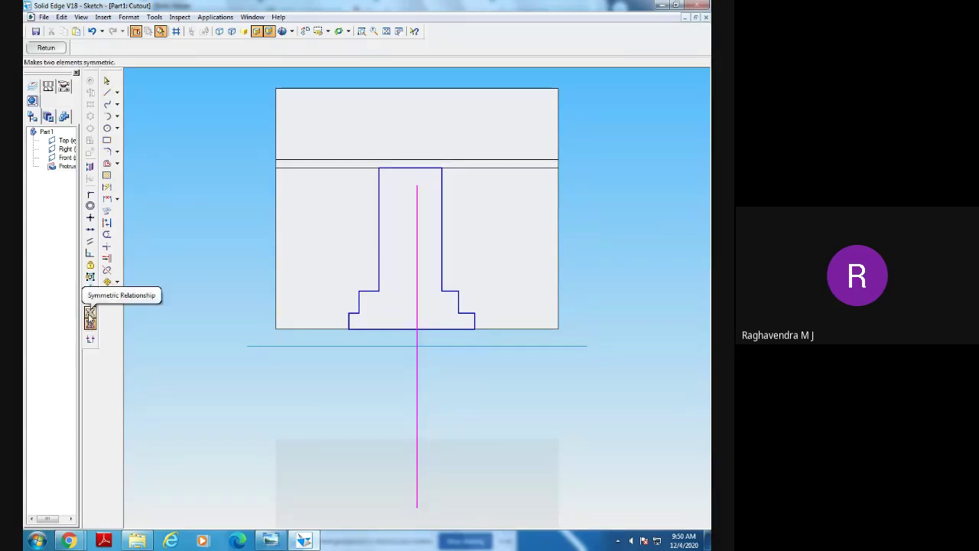
left_click(89, 314)
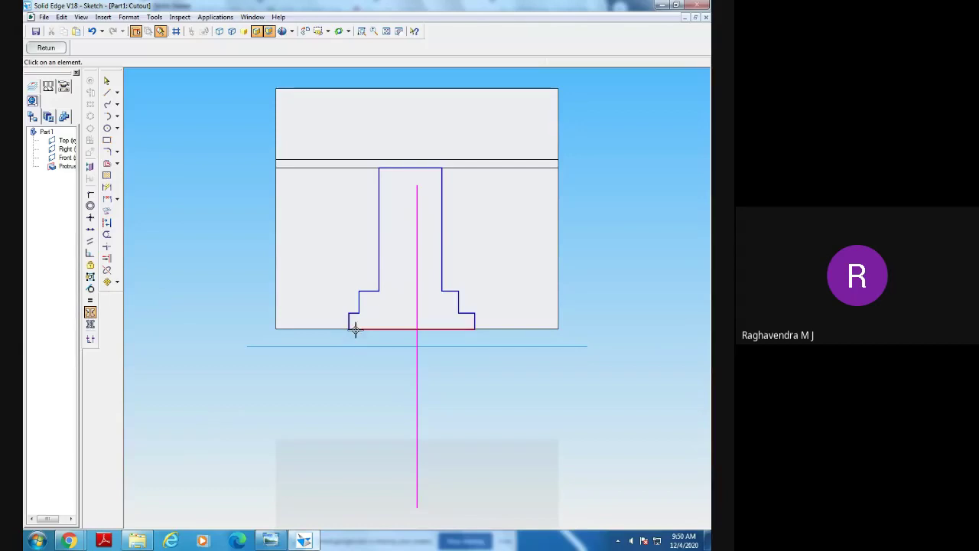
left_click(380, 262)
left_click(442, 258)
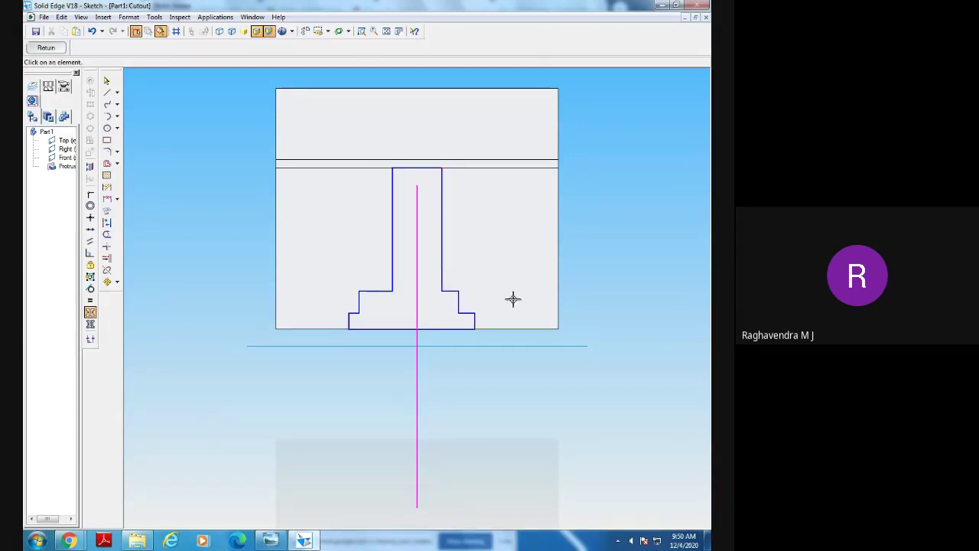
Make the vertical sides of the upper and lower steps symmetric about the vertical reference line.
left_click(361, 306)
left_click(458, 299)
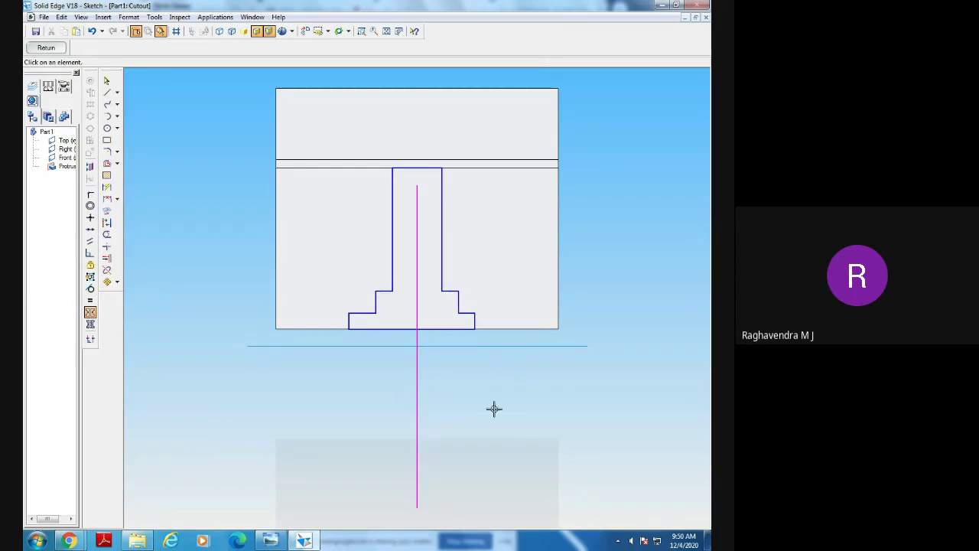
left_click(348, 321)
left_click(475, 319)
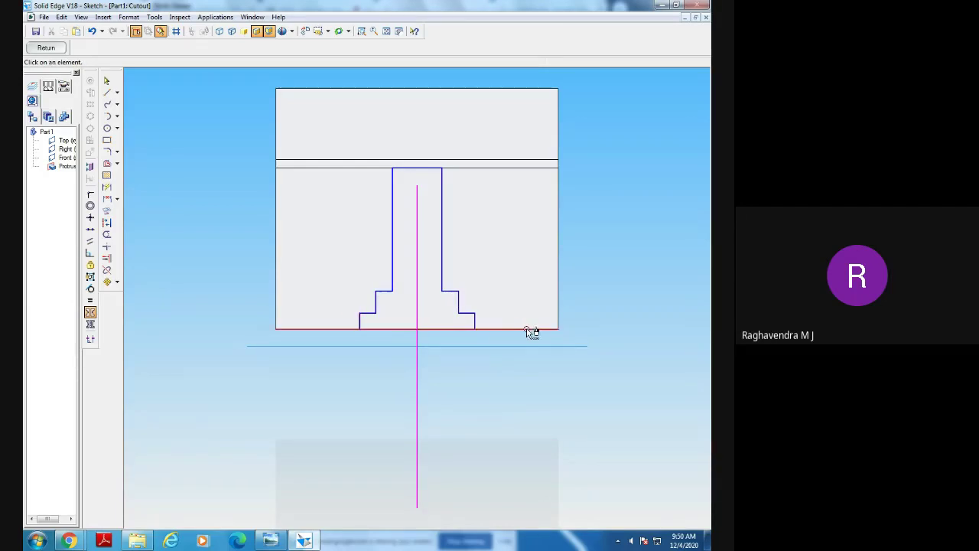
Undo the symmetry relationships applied to the stepped slot profile.
key("ctrl+z")
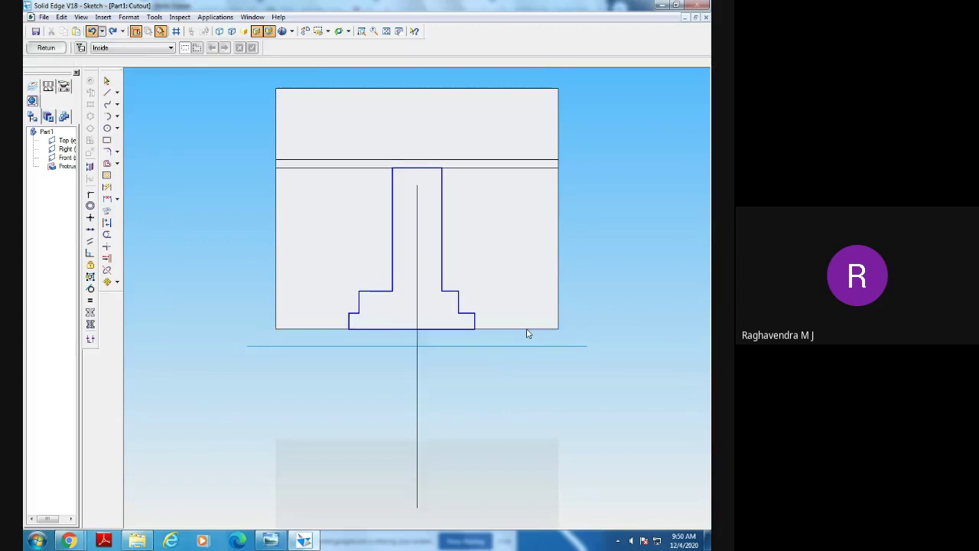
key("ctrl+z")
key("ctrl+z")
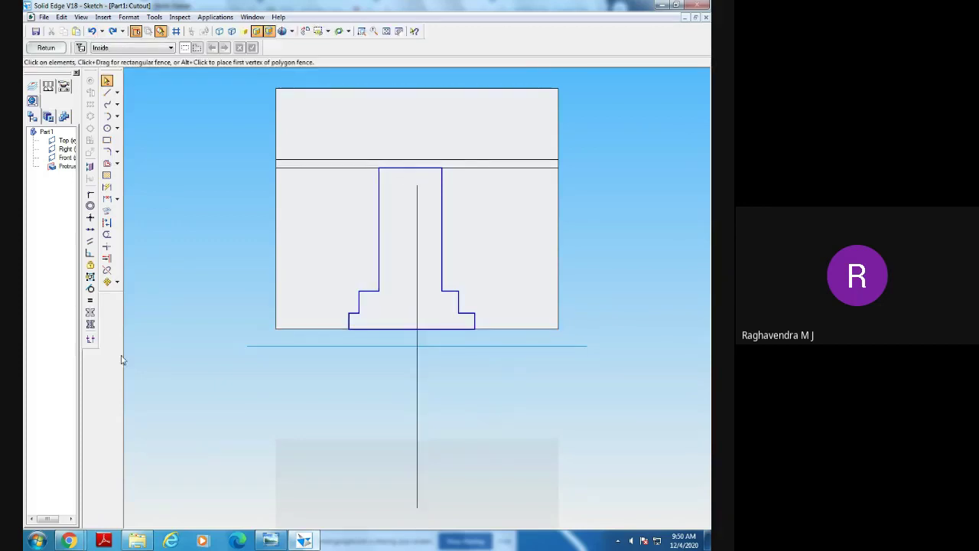
Assign the vertical reference line as symmetry axis again, and make the slot's two long vertical sides symmetric about it.
left_click(90, 323)
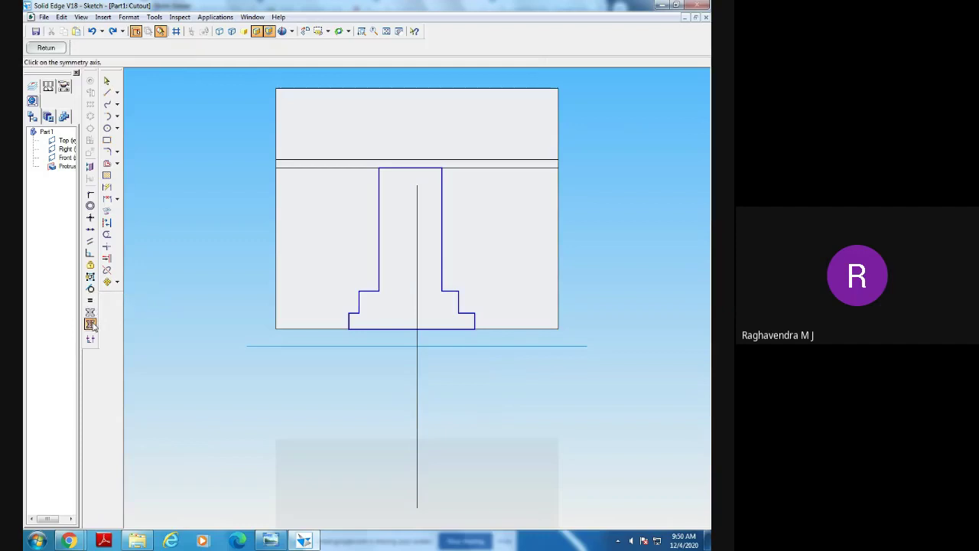
left_click(417, 304)
left_click(91, 312)
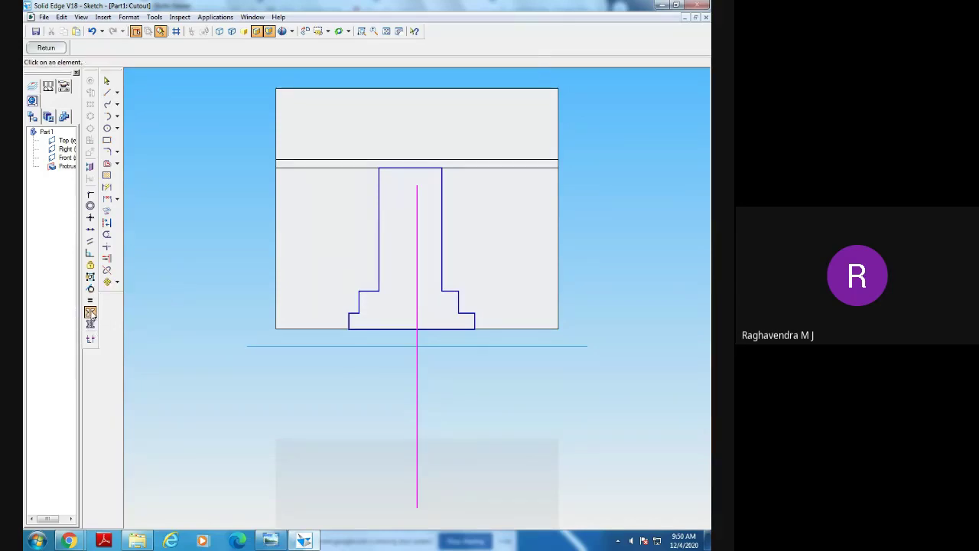
left_click(379, 235)
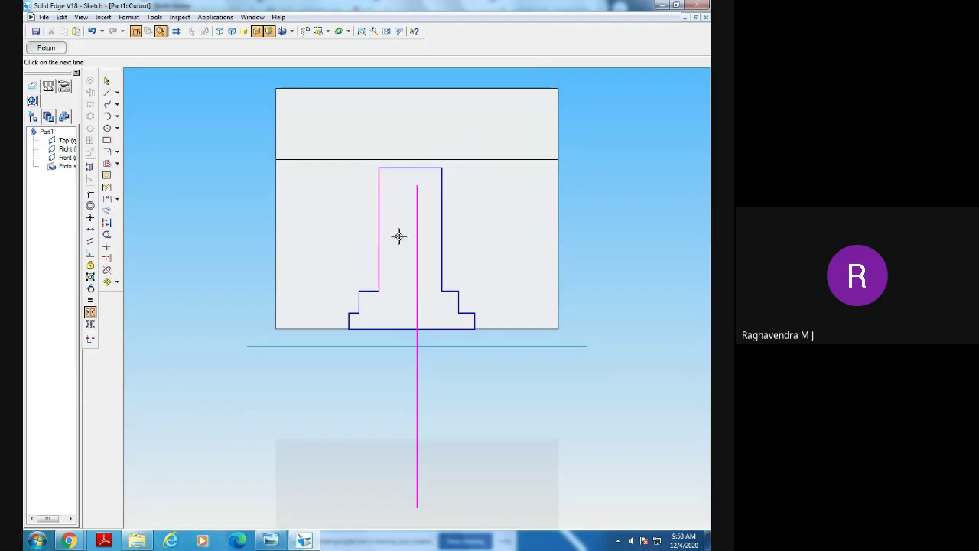
left_click(441, 240)
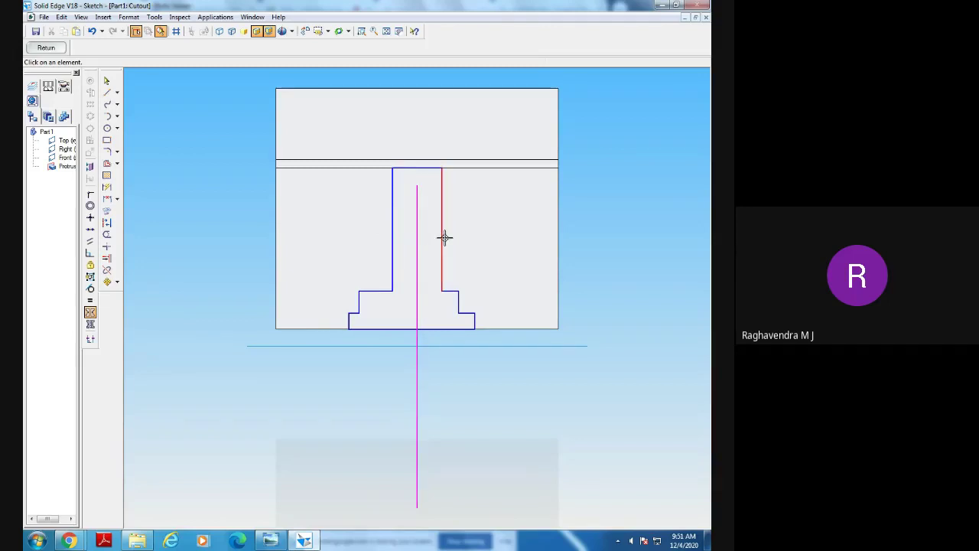
Make the upper step's two vertical sides and the lower step's two vertical sides symmetric about the axis.
left_click(358, 300)
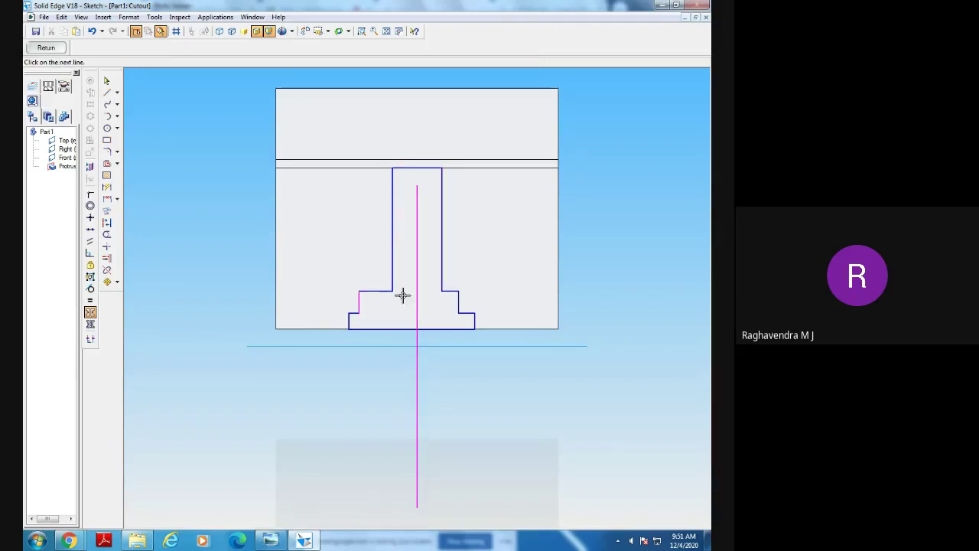
left_click(460, 300)
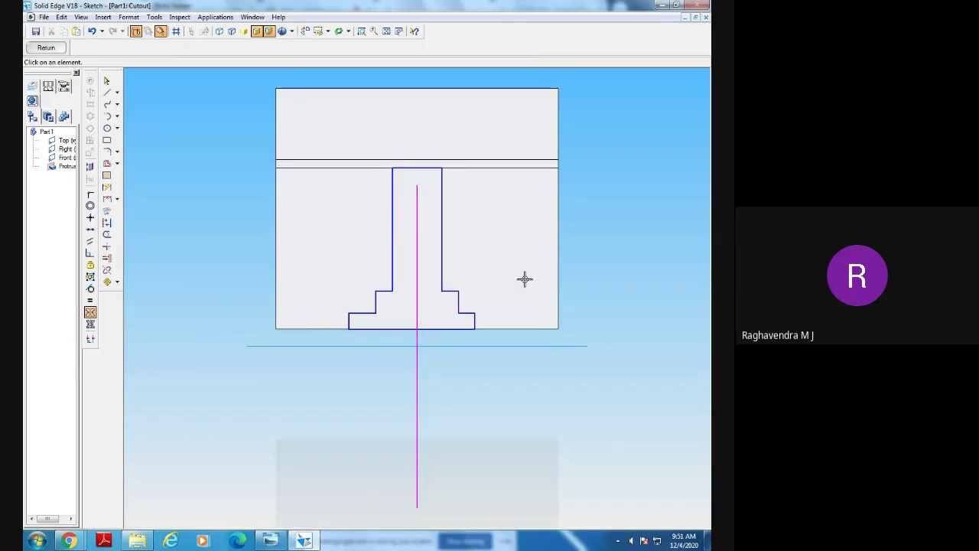
left_click(350, 321)
left_click(474, 321)
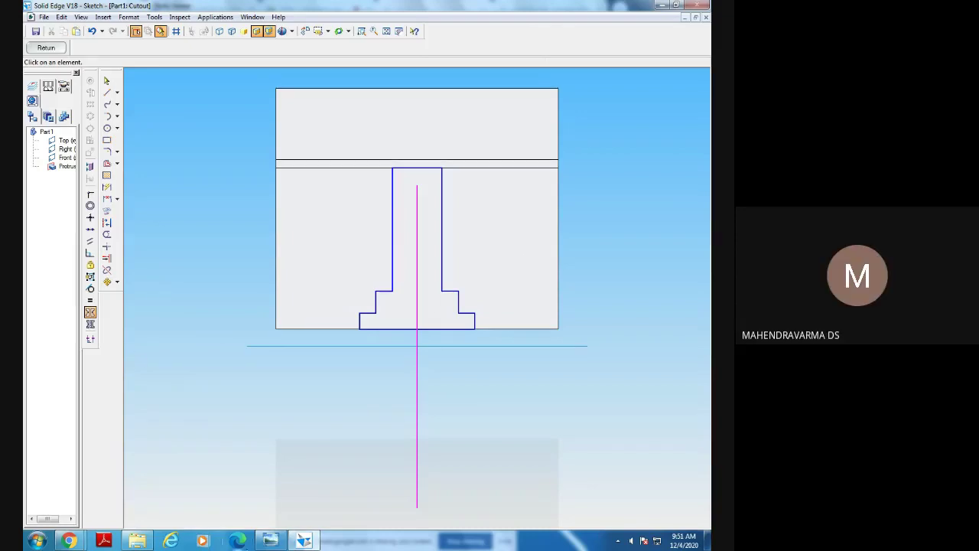
Check section AA in the vice body drawing, and dimension the profile's base line as 60 mm.
left_click(270, 540)
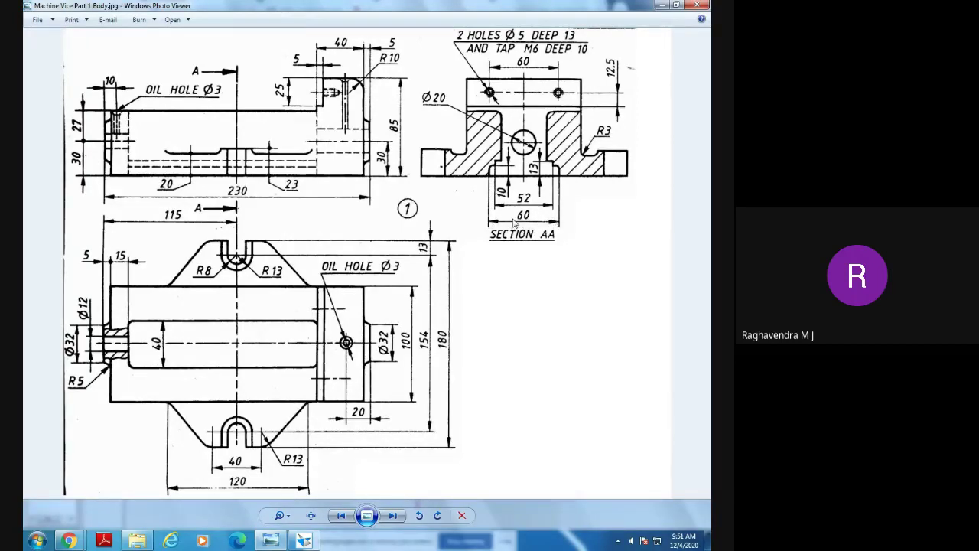
left_click(303, 540)
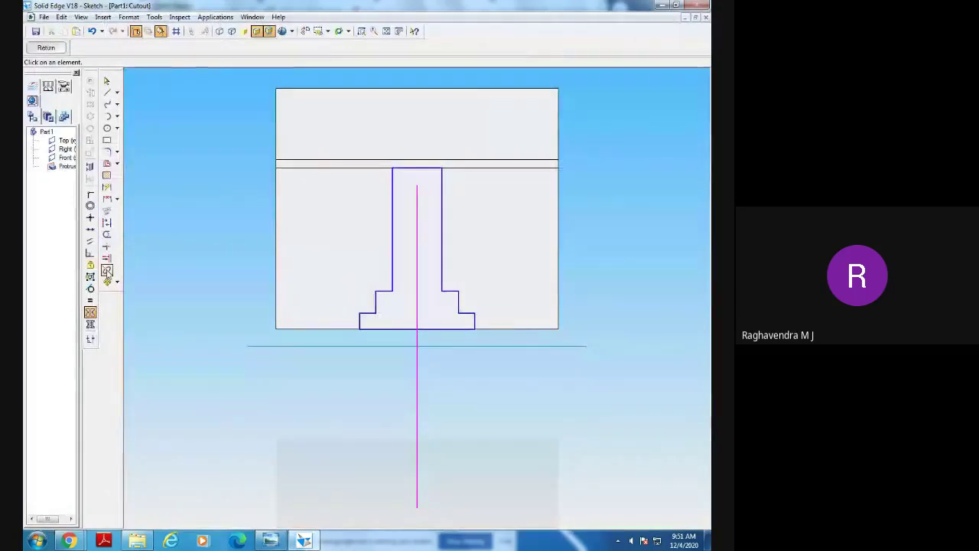
left_click(106, 186)
left_click(382, 329)
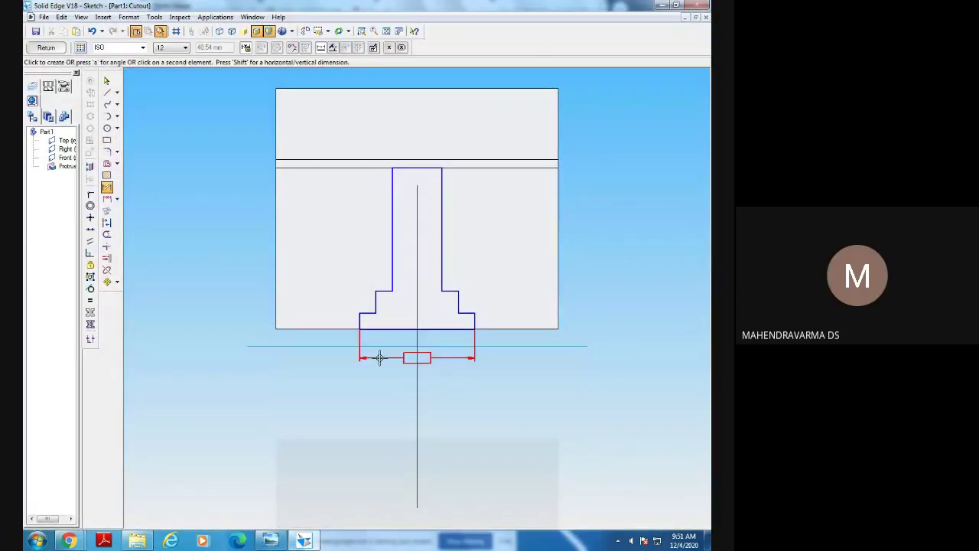
left_click(380, 358)
type("60")
key("Return")
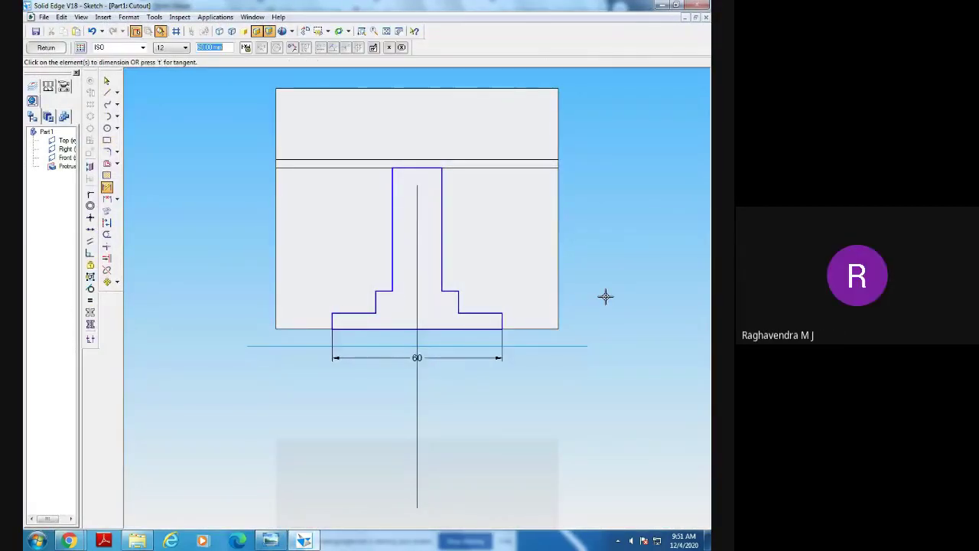
Dimension the distance between the upper step's vertical sides as 52 mm, according to section AA of the drawing.
left_click(269, 540)
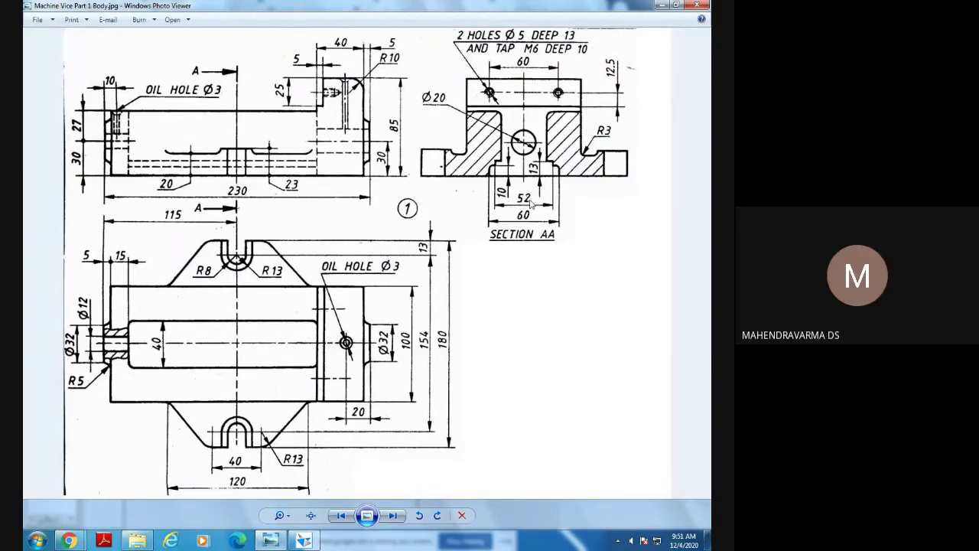
left_click(303, 537)
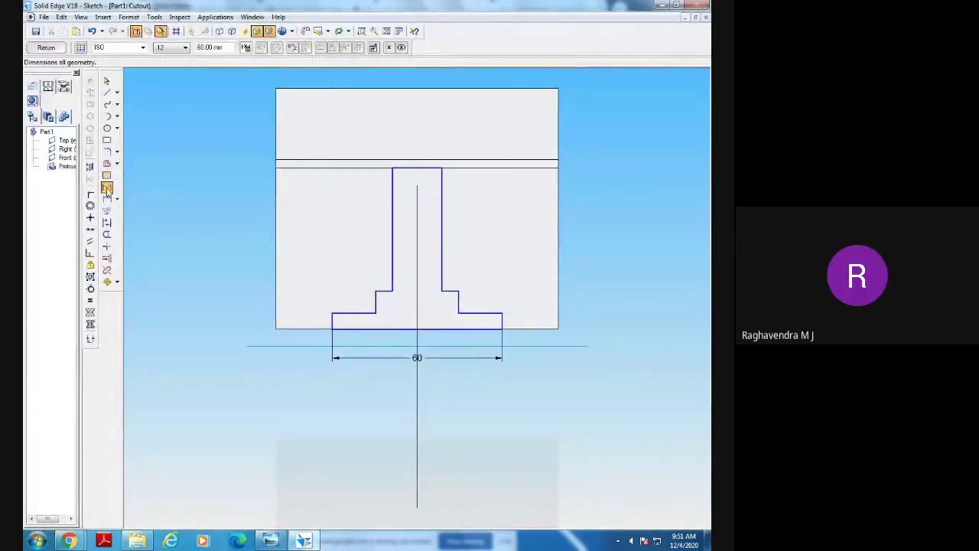
left_click(107, 189)
left_click(375, 303)
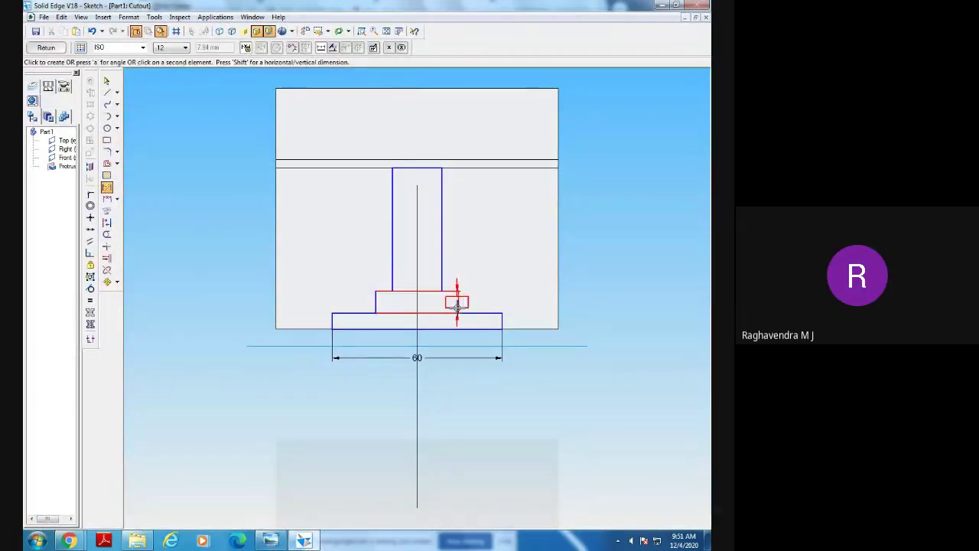
left_click(459, 303)
left_click(445, 341)
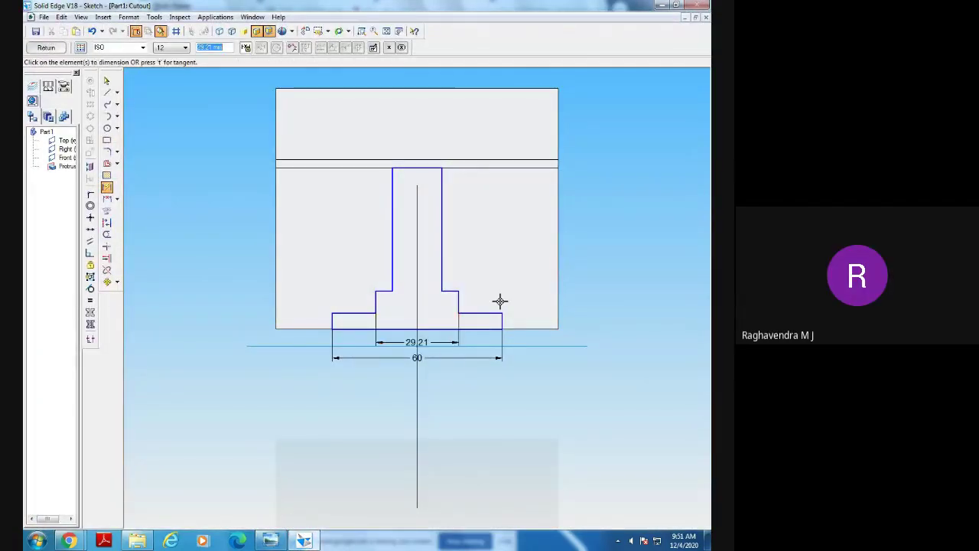
type("52")
key("Return")
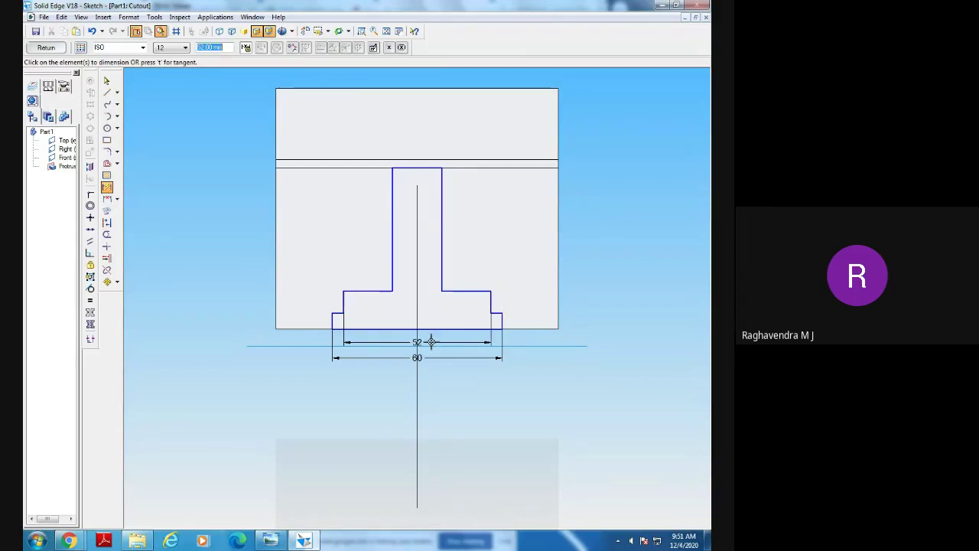
Dimension the distance between the slot's two long vertical sides as 40 mm, according to the vice body drawing.
left_click(272, 541)
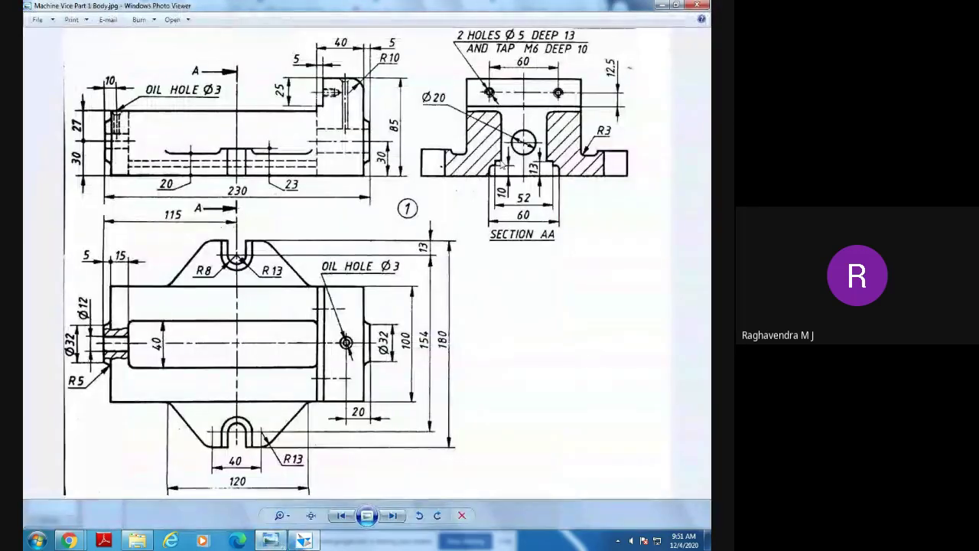
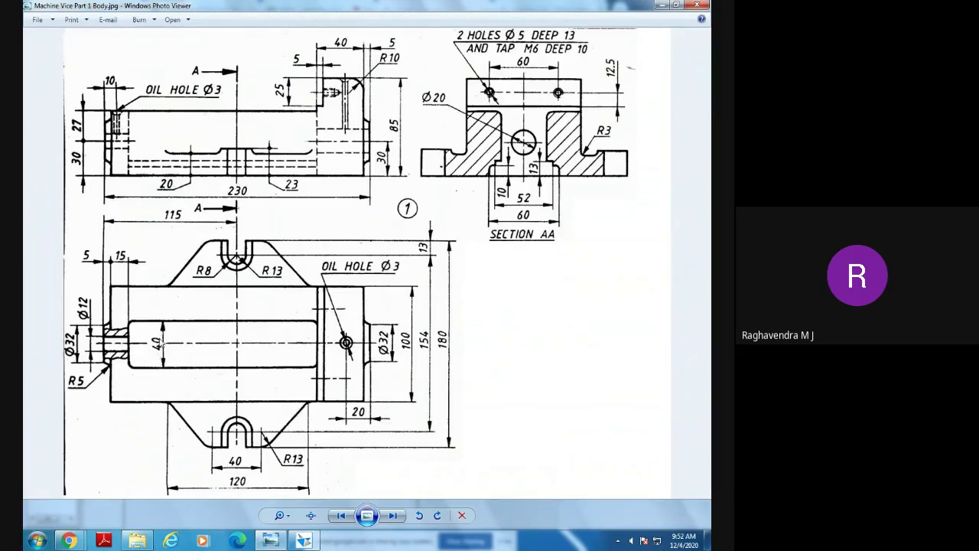
left_click(312, 539)
left_click(393, 229)
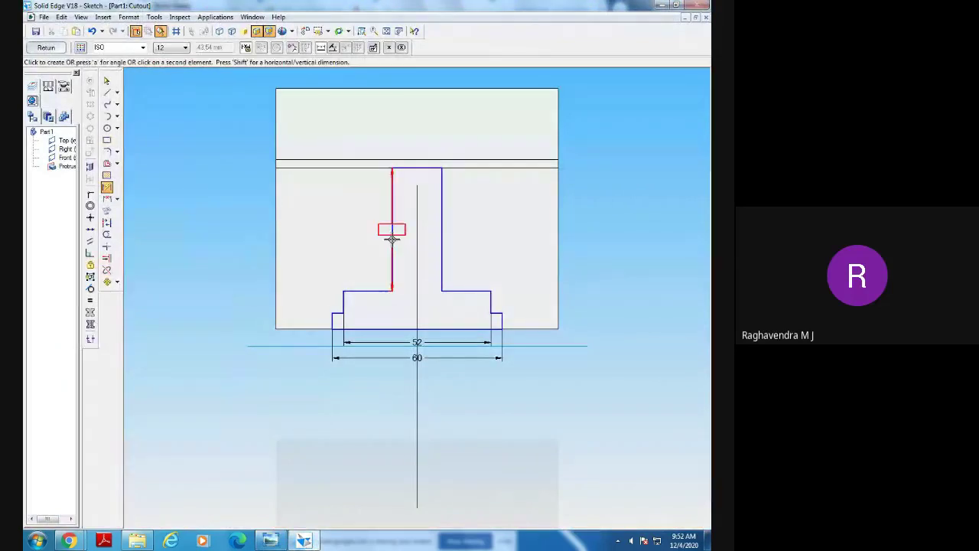
left_click(442, 229)
left_click(434, 251)
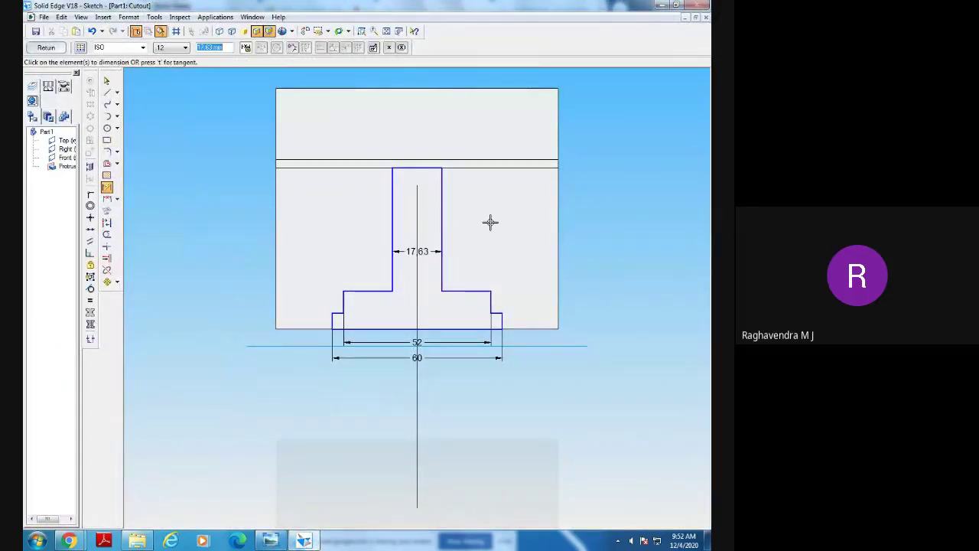
type("40")
key("Return")
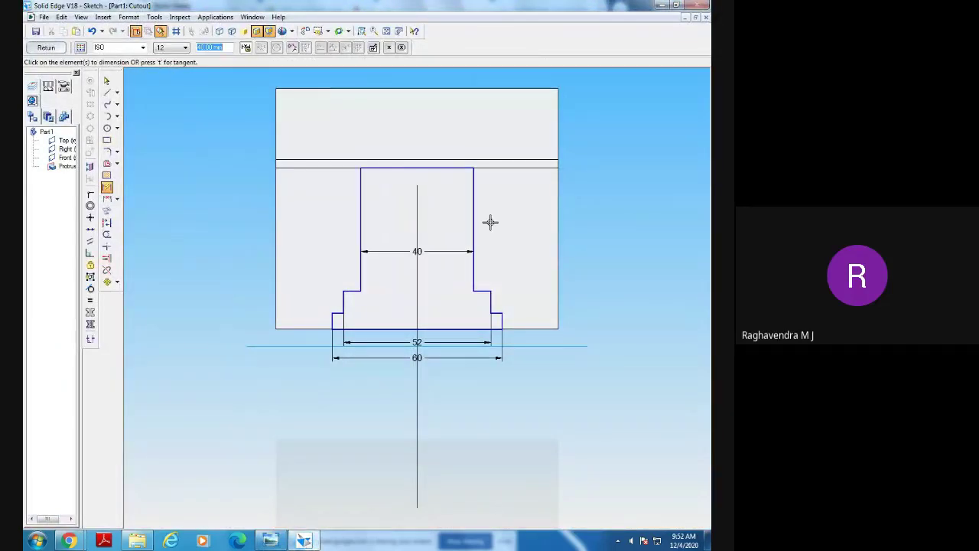
Check the body height in the drawing, and dimension the profile's full height from base line to top line.
left_click(302, 539)
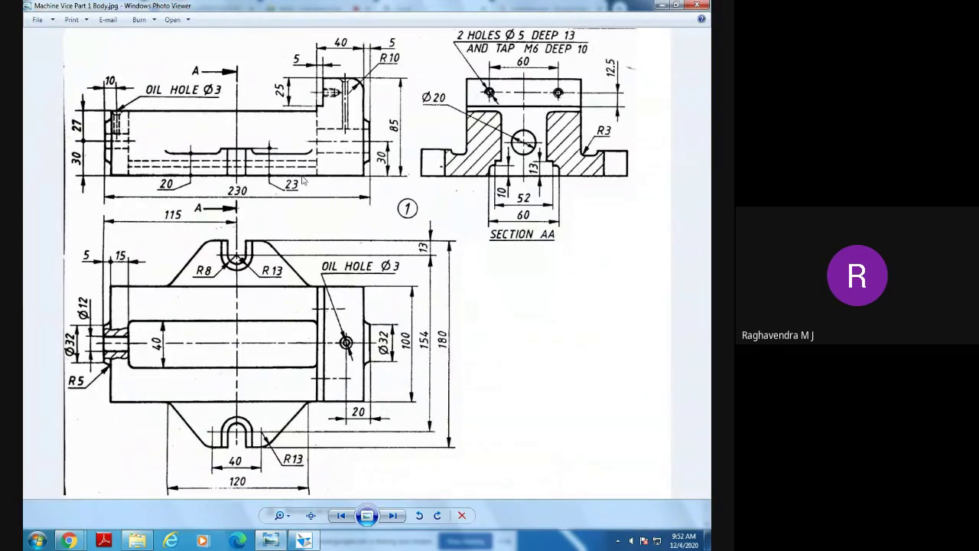
left_click(301, 541)
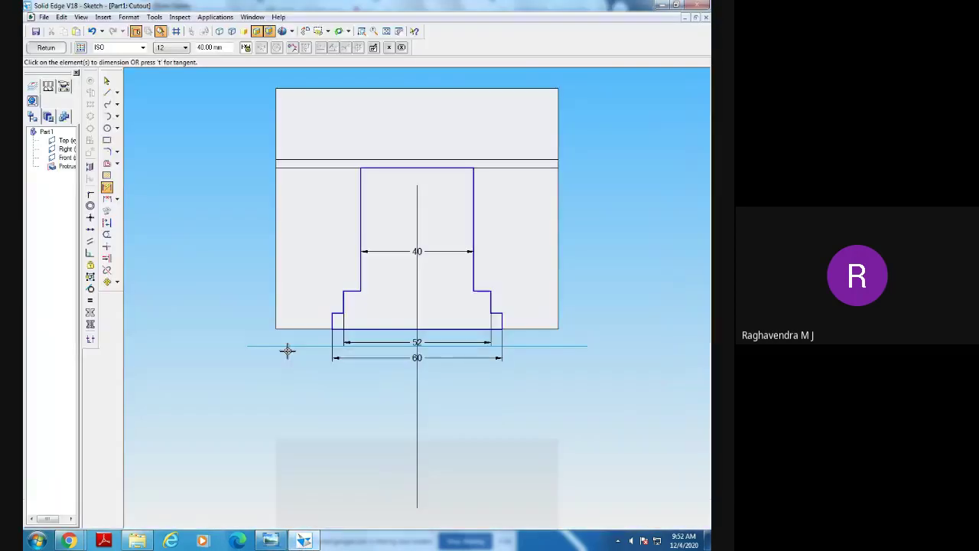
left_click(385, 330)
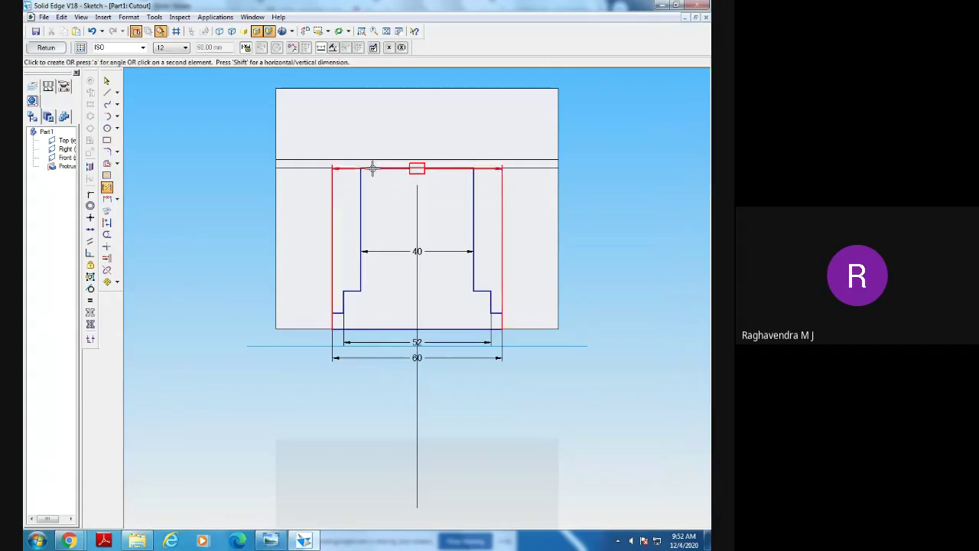
left_click(371, 167)
left_click(236, 208)
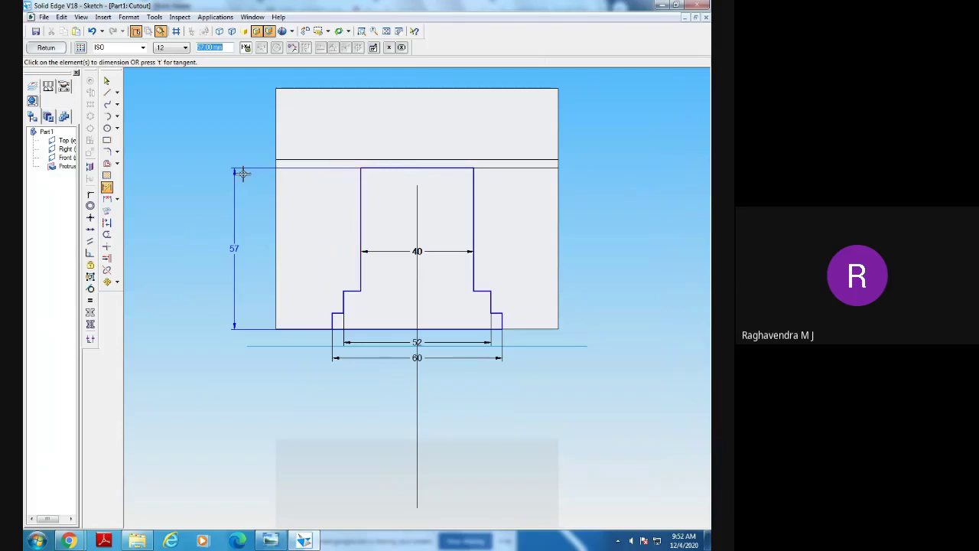
left_click(360, 166)
Check the step heights in section AA, and dimension the lower step's left vertical side as 10 mm.
left_click(270, 540)
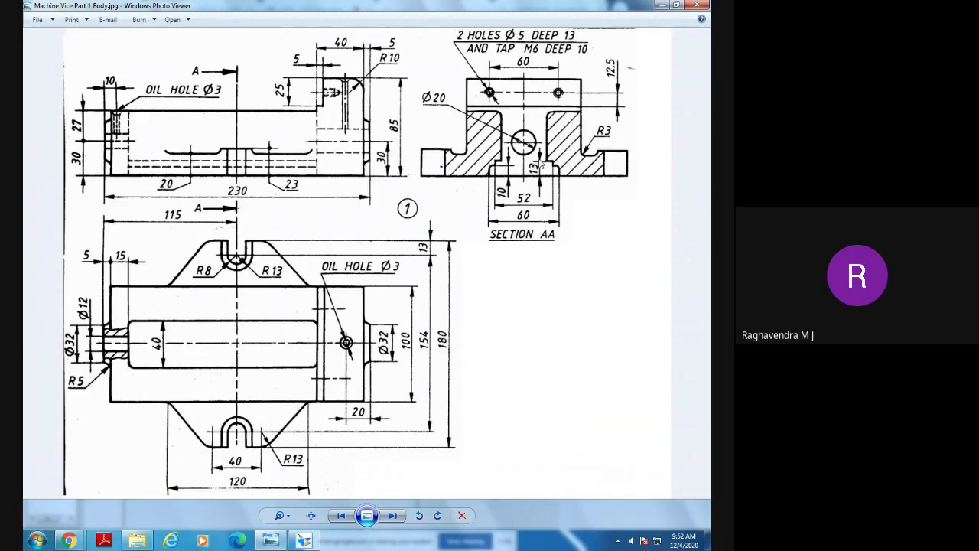
left_click(301, 542)
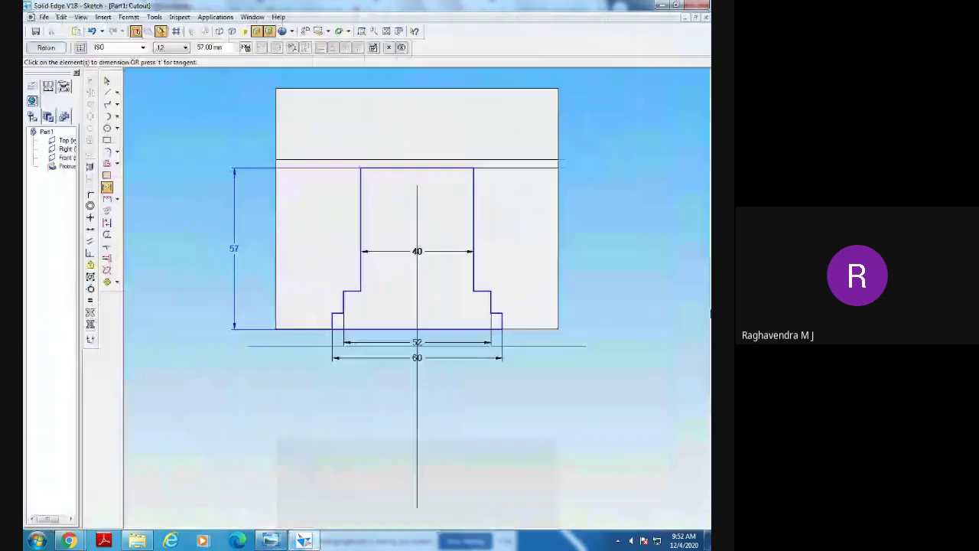
left_click(332, 320)
left_click(311, 321)
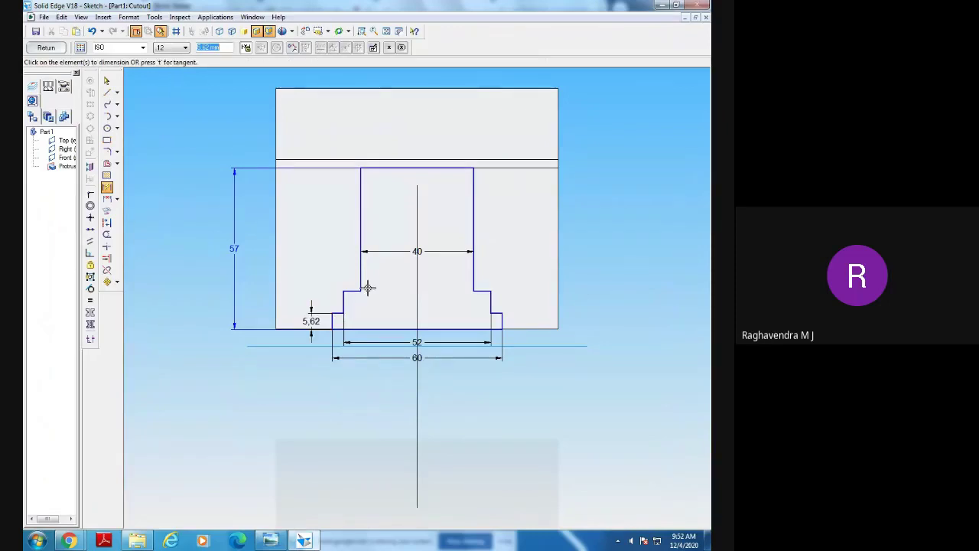
type("10")
key("Return")
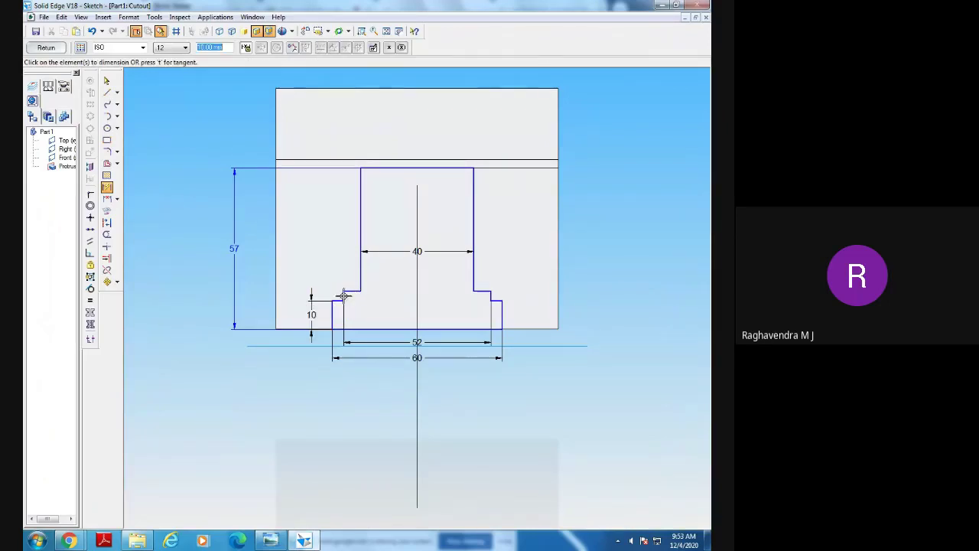
Try dimensioning the short left vertical side of the upper step on its own, and delete that dimension.
left_click(343, 296)
left_click(294, 295)
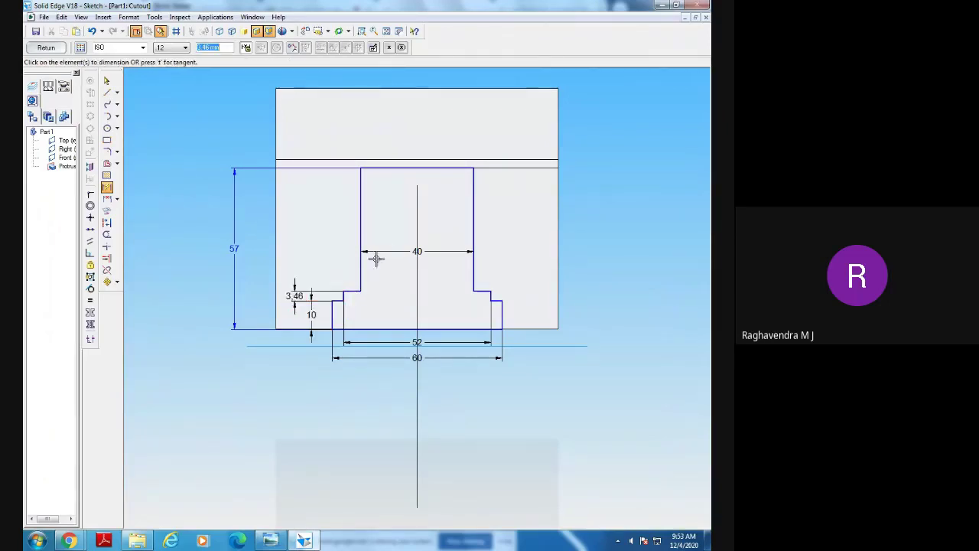
left_click(107, 80)
right_click(301, 302)
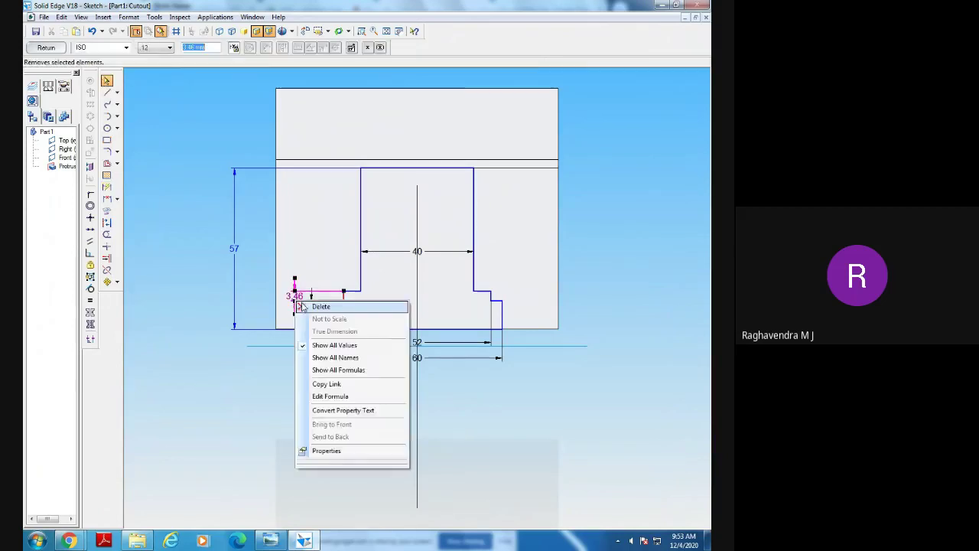
left_click(321, 308)
Dimension the height from the base line to the upper step's left horizontal line as 13 mm.
left_click(106, 187)
left_click(363, 328)
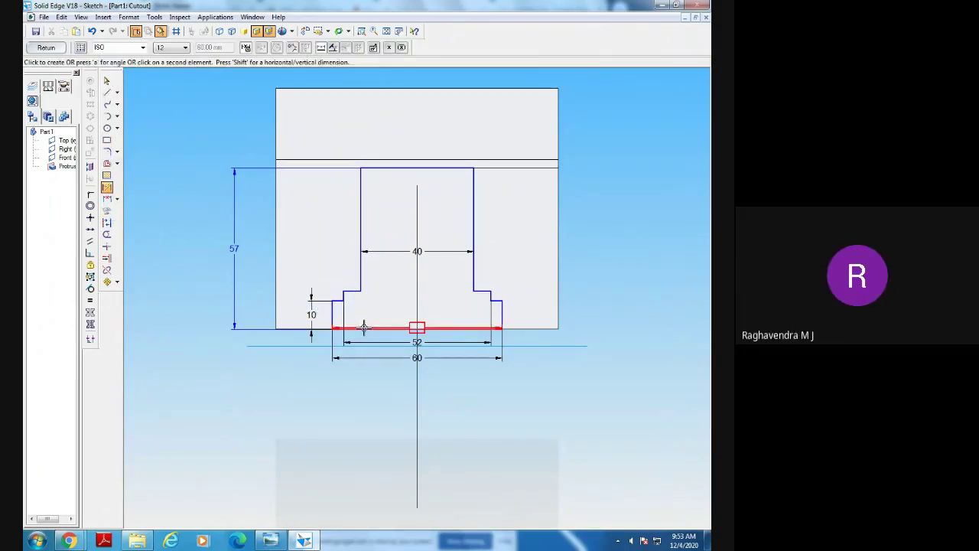
left_click(350, 291)
left_click(393, 310)
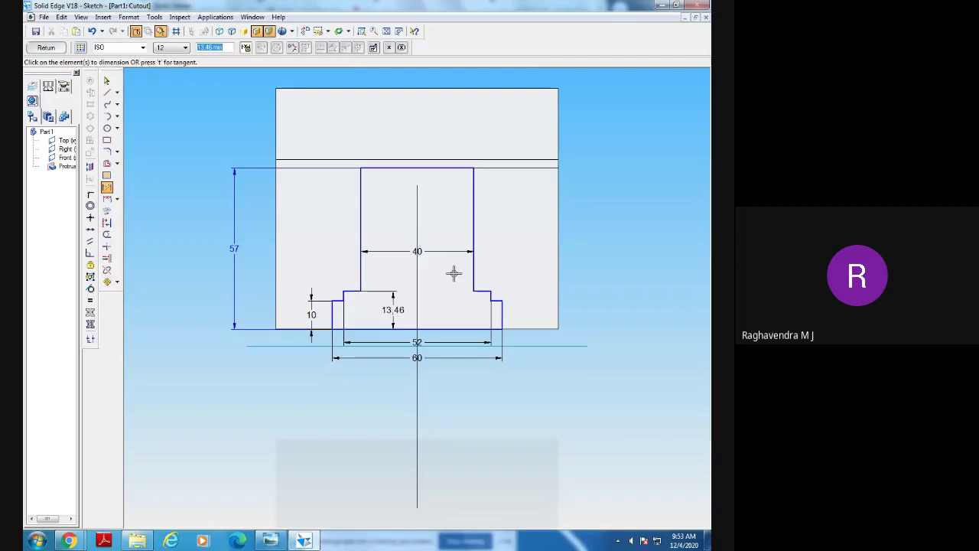
type("13")
key("Return")
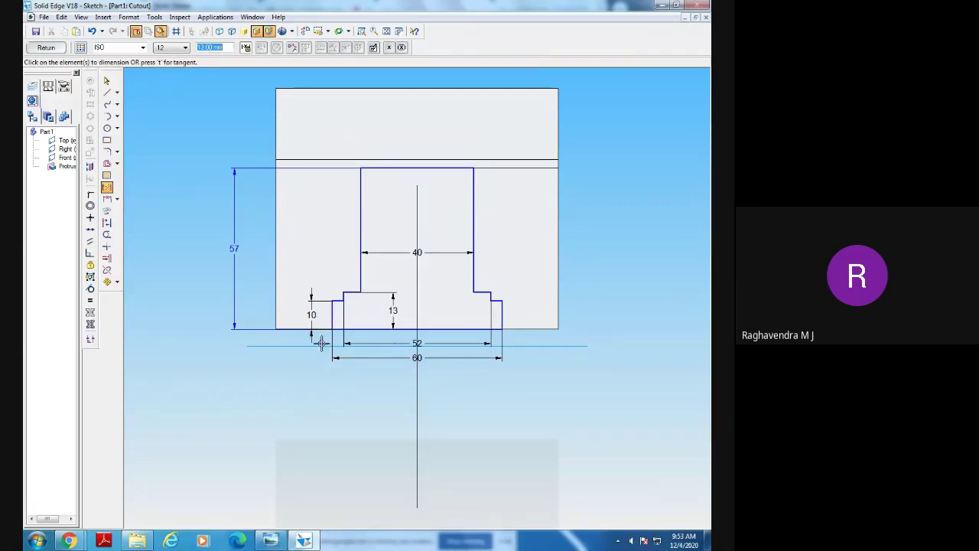
Dimension the lower step's right vertical side and the height from the base line to the upper step's right horizontal line.
left_click(503, 318)
left_click(525, 313)
left_click(500, 329)
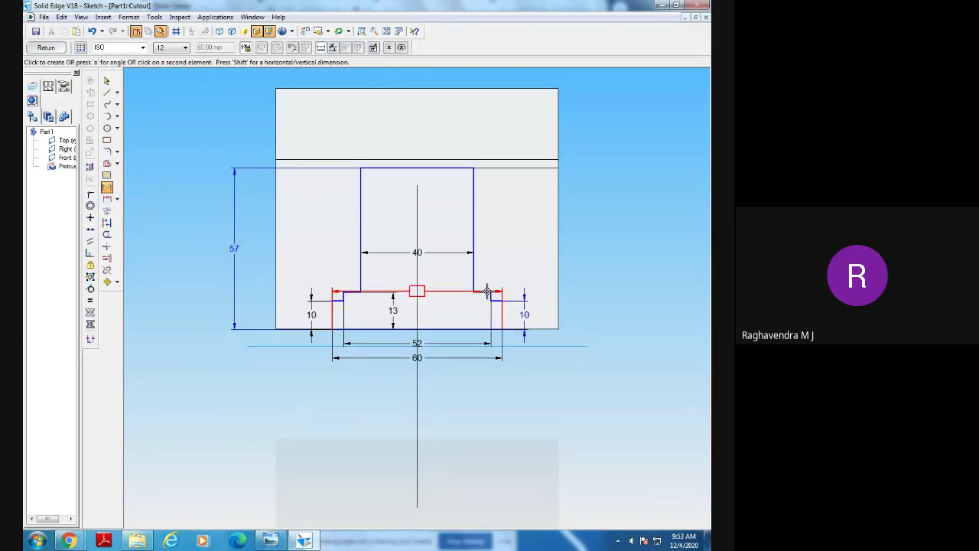
left_click(483, 292)
left_click(603, 293)
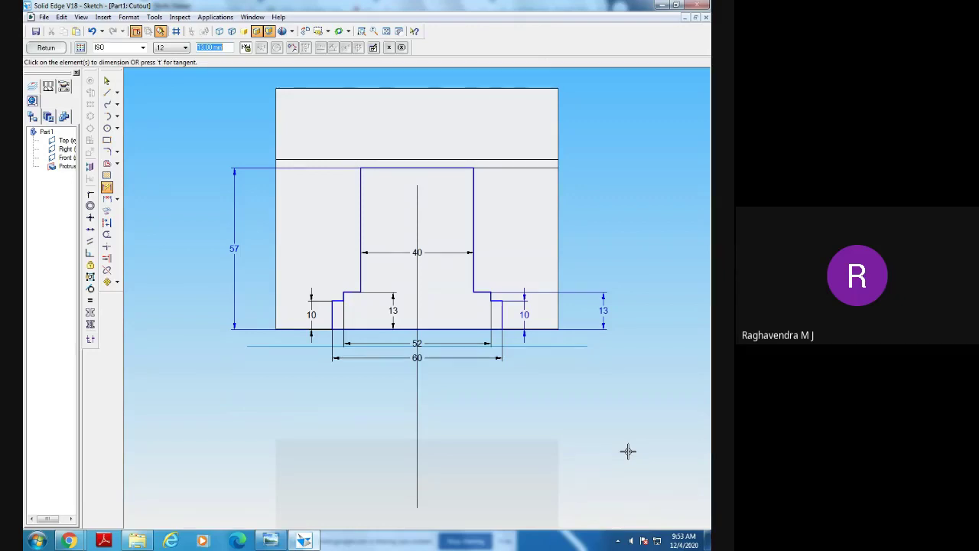
Delete the entire slot profile with all its dimensions, and leave the cutout sketch.
key("Escape")
key("ctrl+a")
key("Delete")
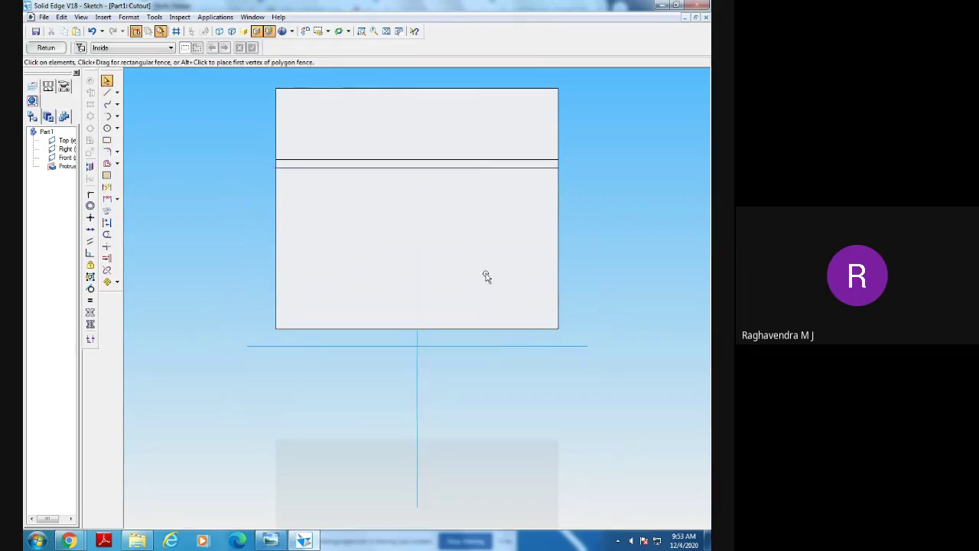
left_click(45, 48)
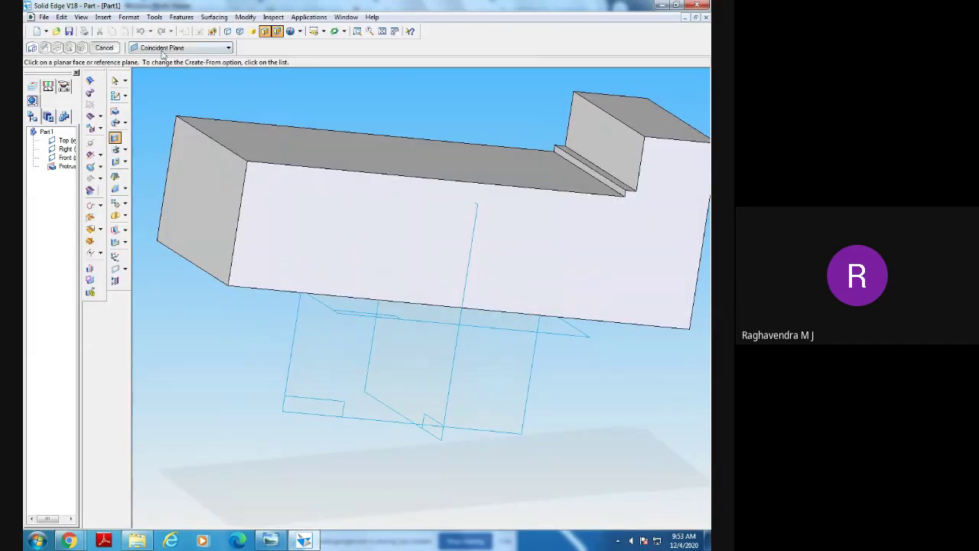
Start the cutout sketch again on the narrow vertical step face at the foot of the raised jaw.
left_click(382, 32)
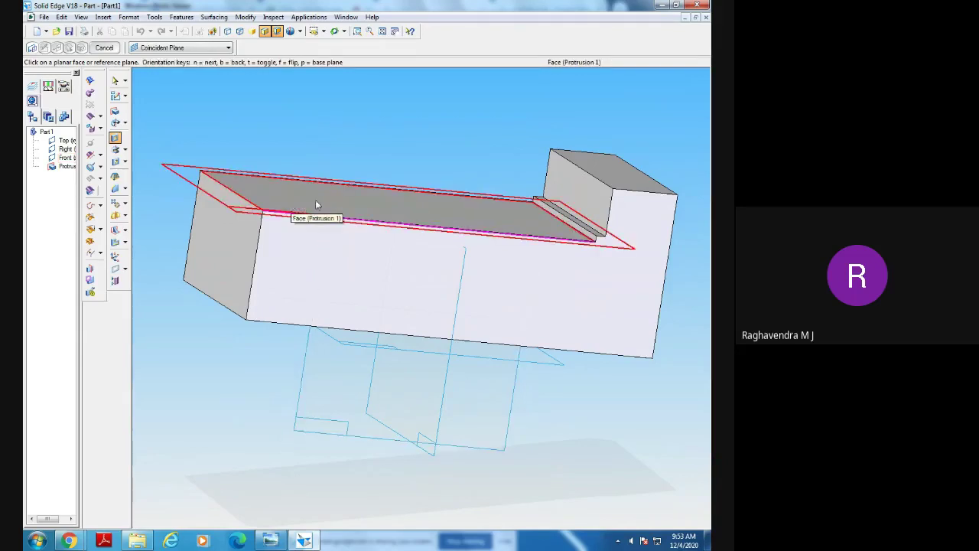
left_click(573, 228)
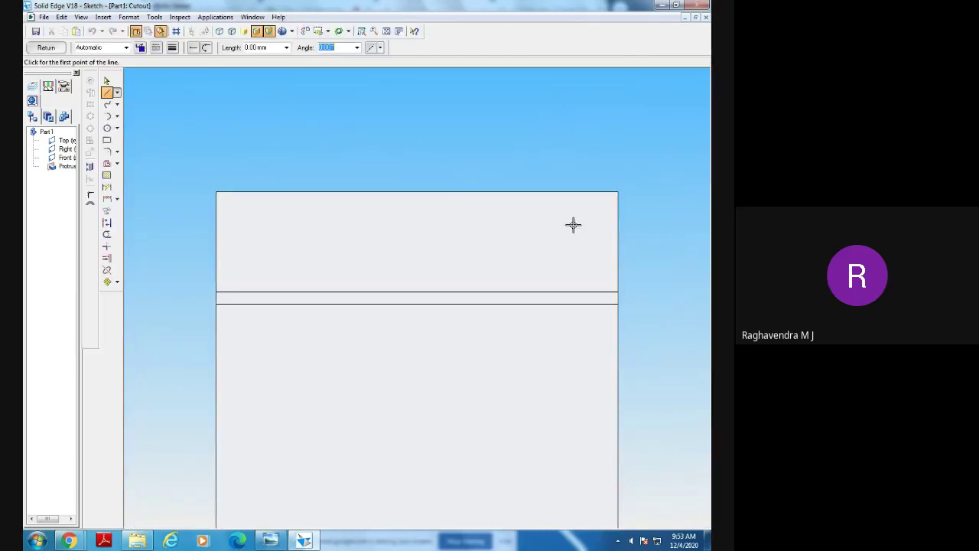
left_click(386, 30)
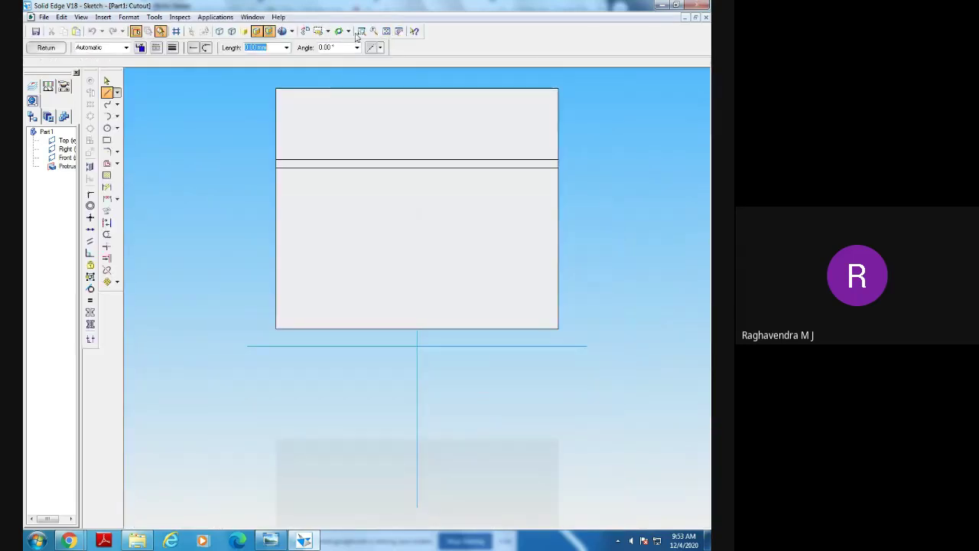
left_click(360, 30)
left_click_drag(247, 70, 604, 405)
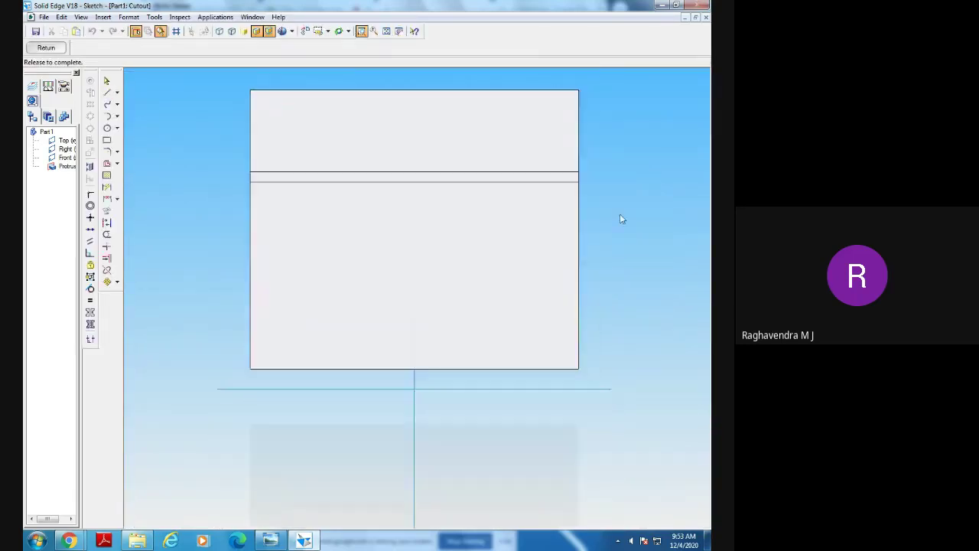
right_click(620, 217)
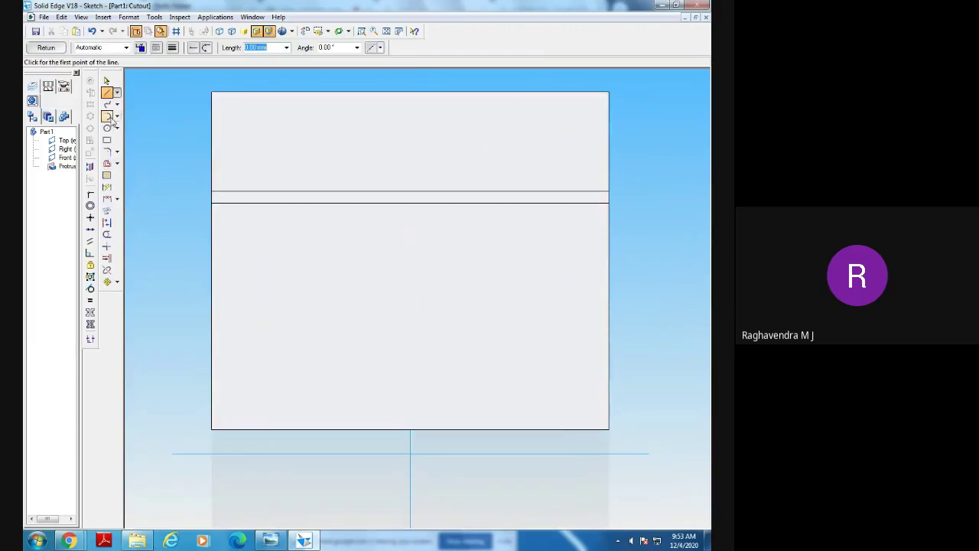
Check section AA of the drawing, and sketch the slot's base line on the bottom edge and its stepped right side up to the ledge line.
left_click(272, 540)
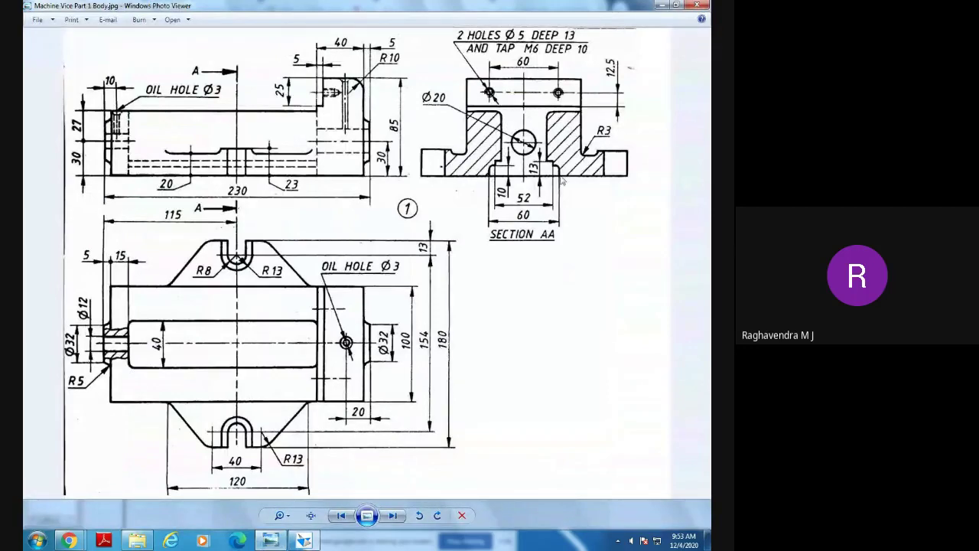
left_click(309, 541)
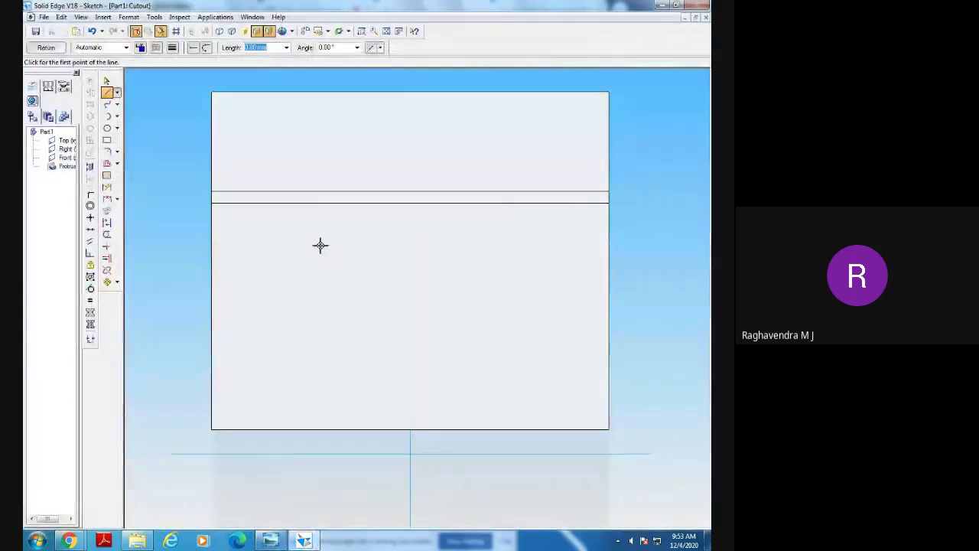
left_click(318, 428)
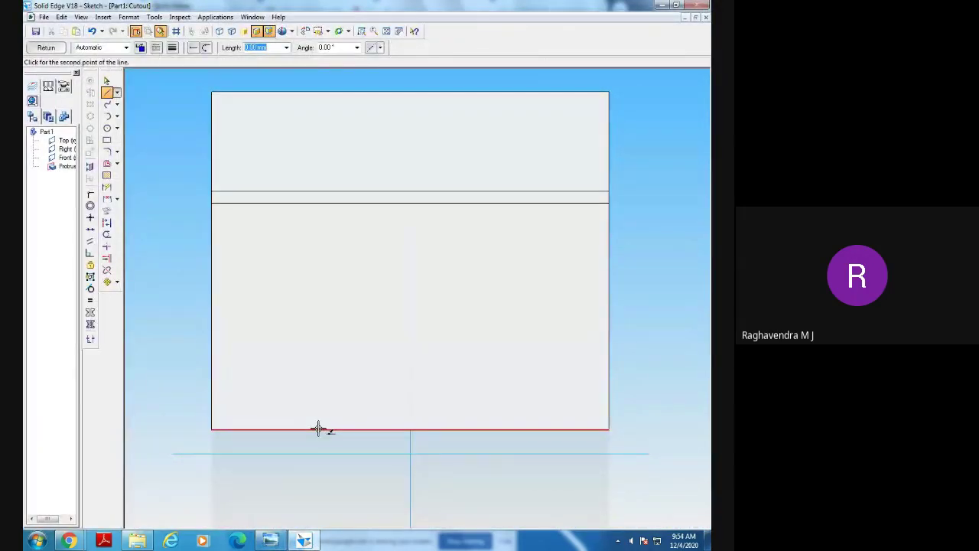
left_click(518, 428)
left_click(518, 392)
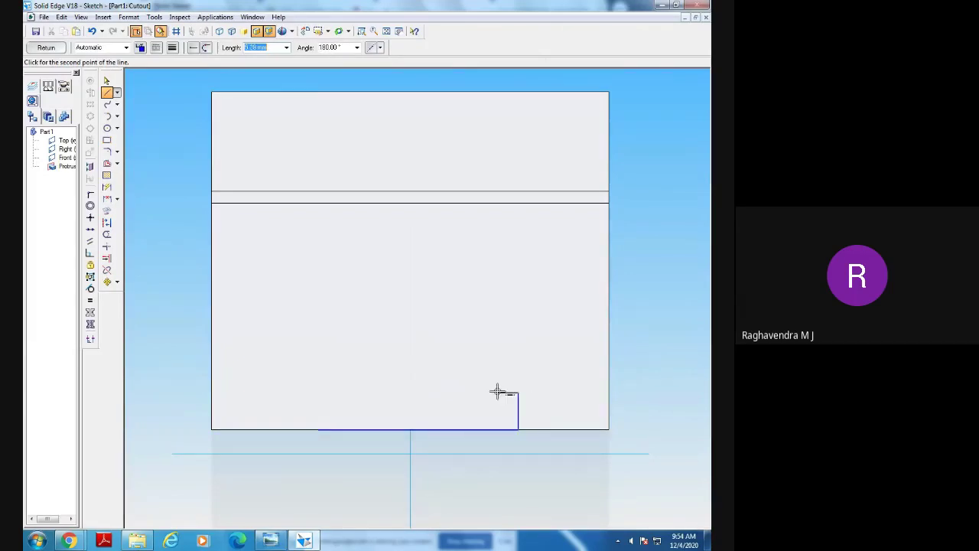
left_click(470, 393)
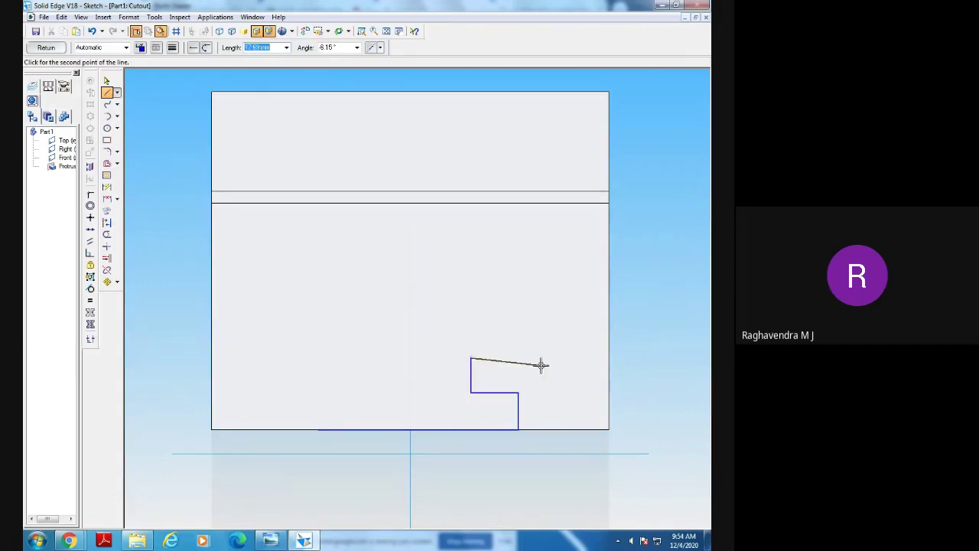
left_click(470, 358)
left_click(443, 357)
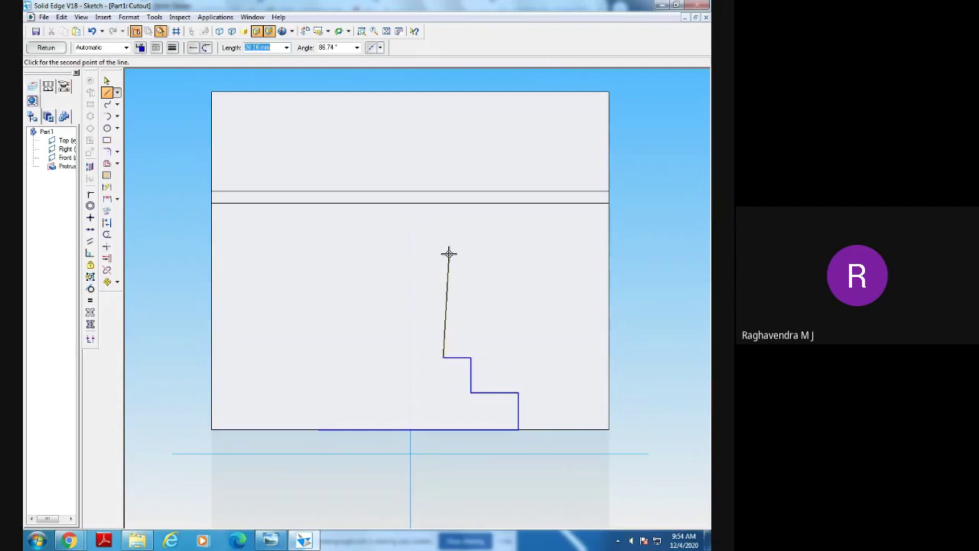
left_click(442, 202)
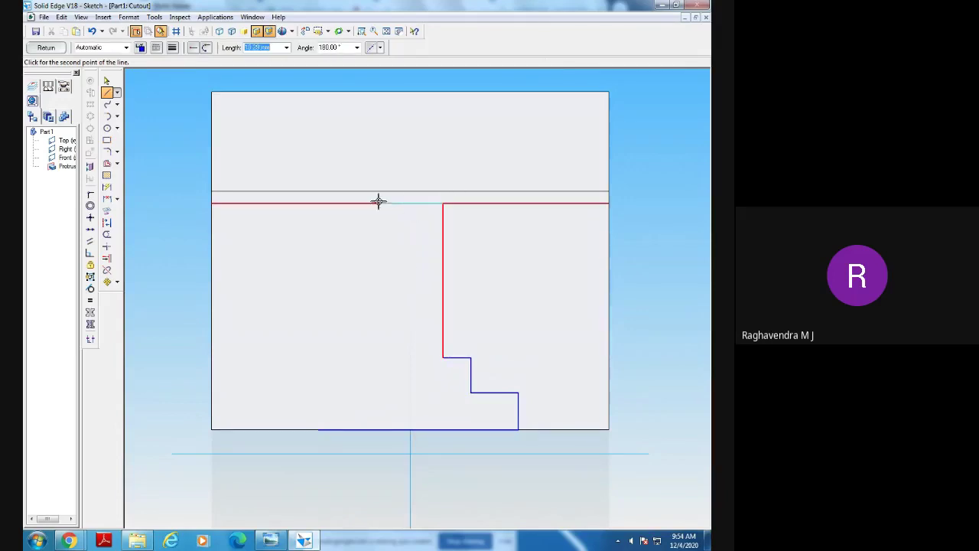
Sketch the slot's top line and its stepped left side down to the base line's start, closing the profile.
left_click(361, 203)
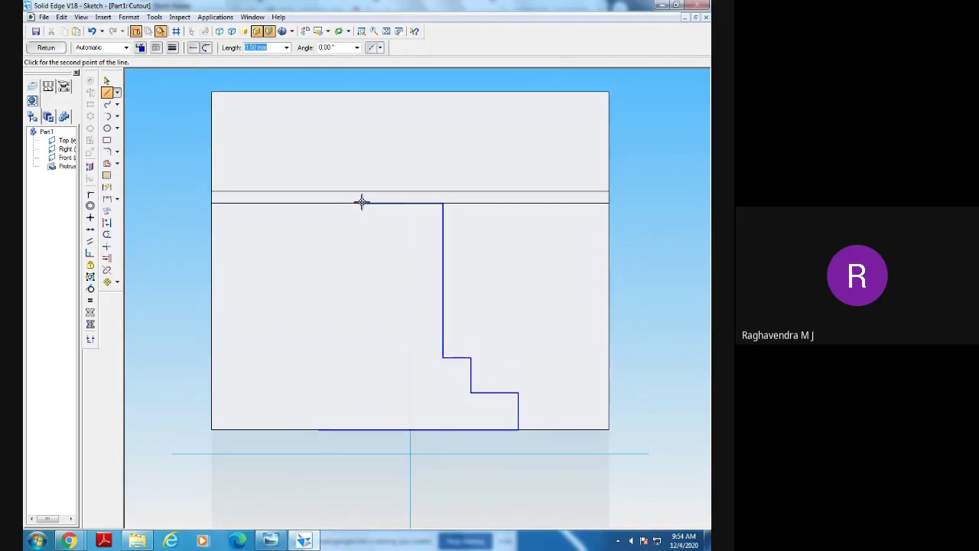
left_click(362, 357)
left_click(338, 358)
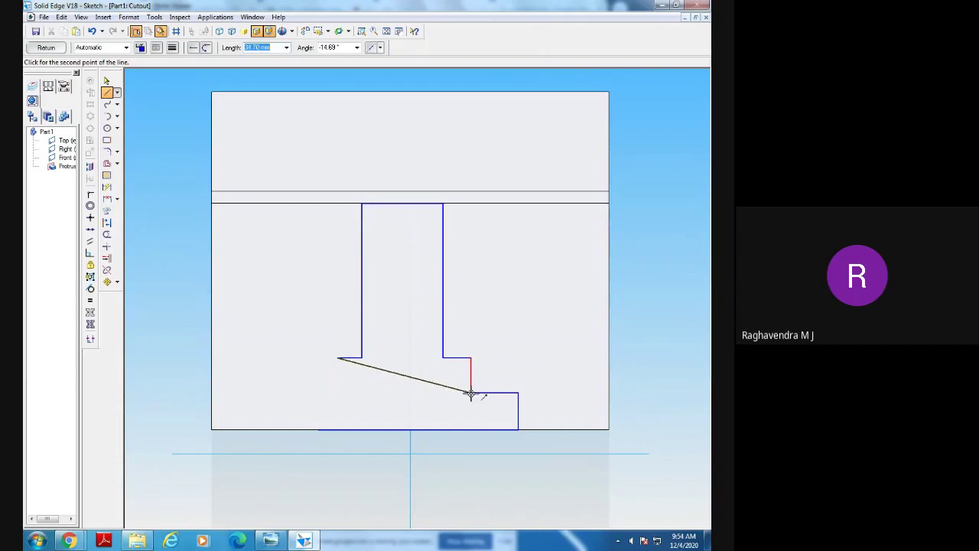
left_click(338, 392)
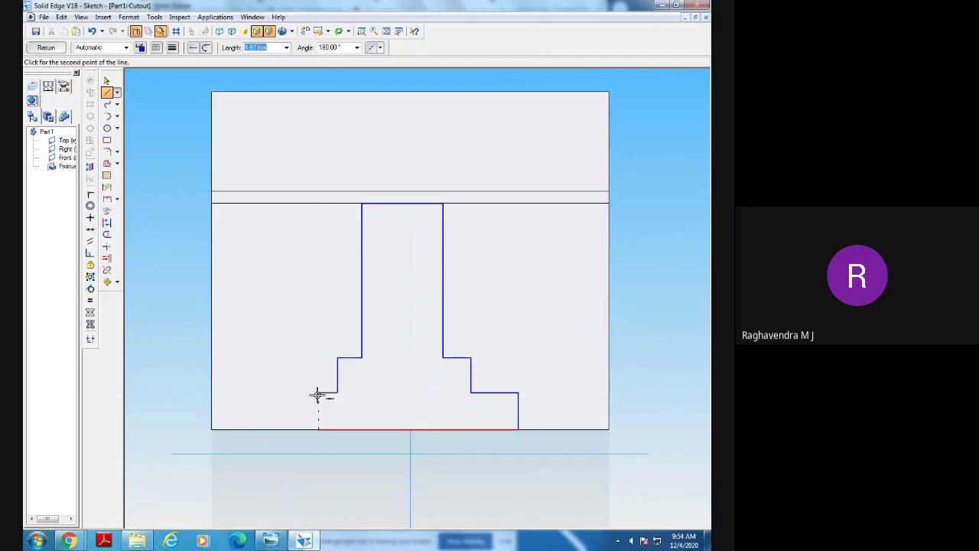
left_click(318, 393)
left_click(318, 429)
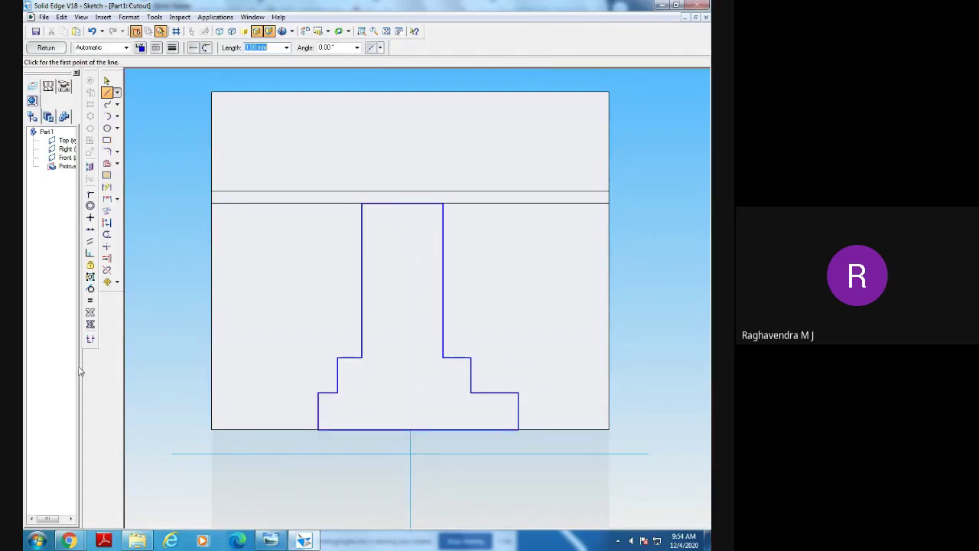
Set the vertical reference line as symmetry axis, and make the left and right vertical sides of both steps and the slot symmetric.
left_click(90, 324)
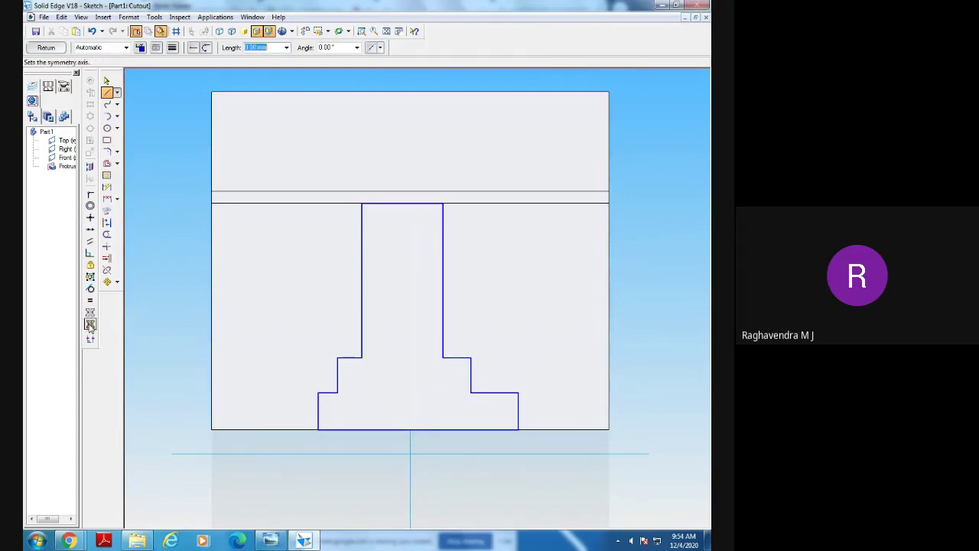
left_click(410, 439)
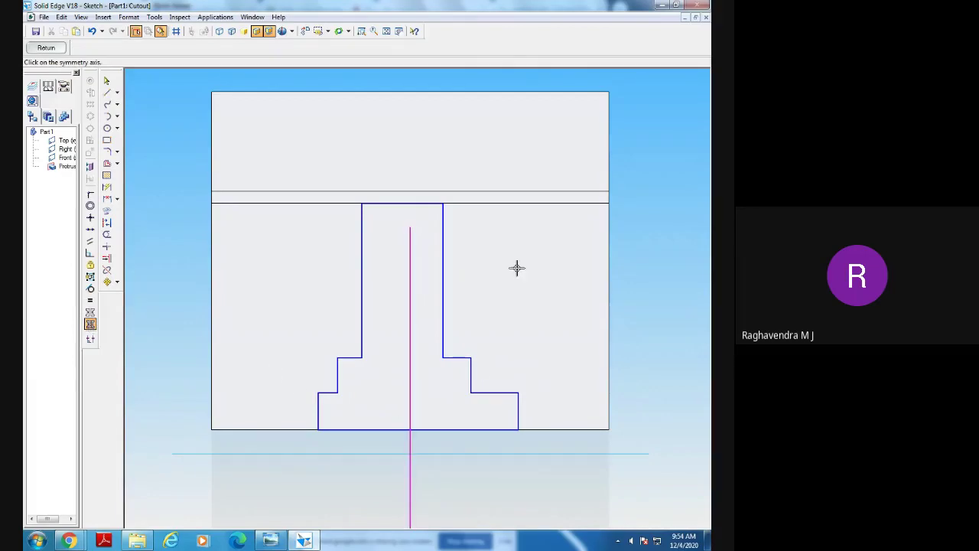
left_click(90, 313)
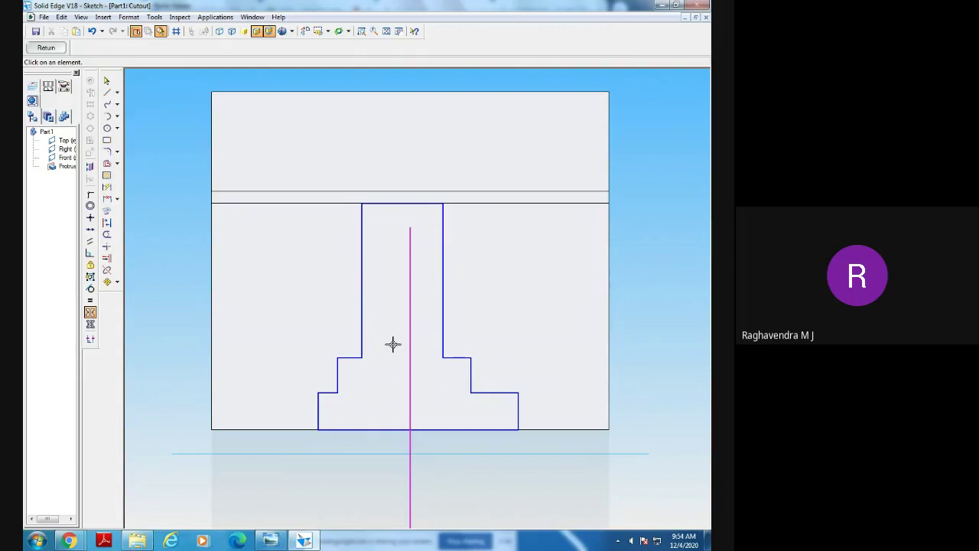
left_click(518, 411)
left_click(470, 372)
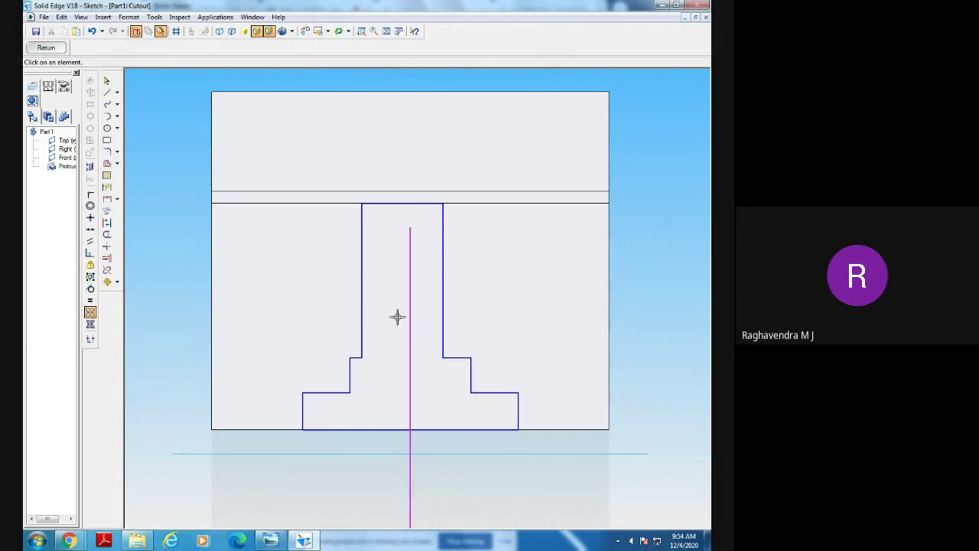
left_click(362, 308)
left_click(443, 310)
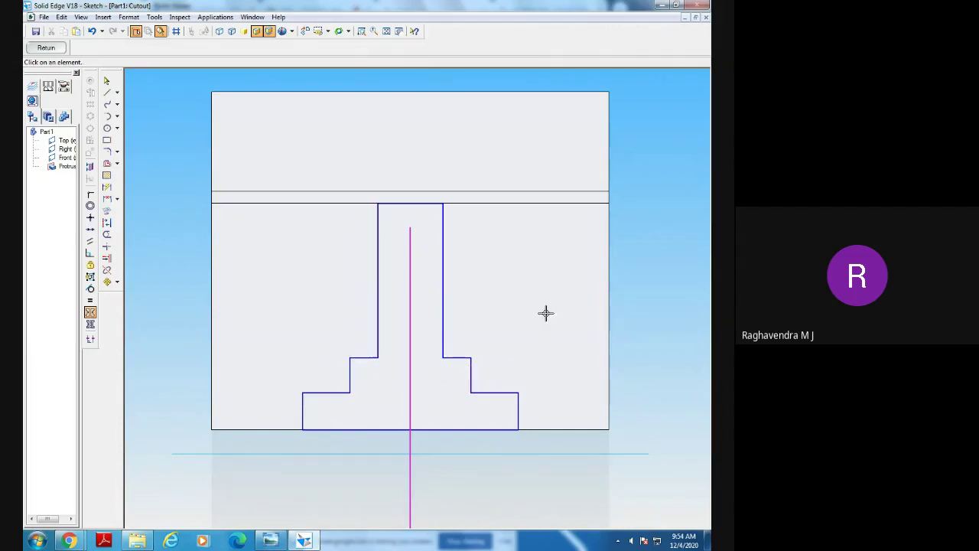
left_click(107, 81)
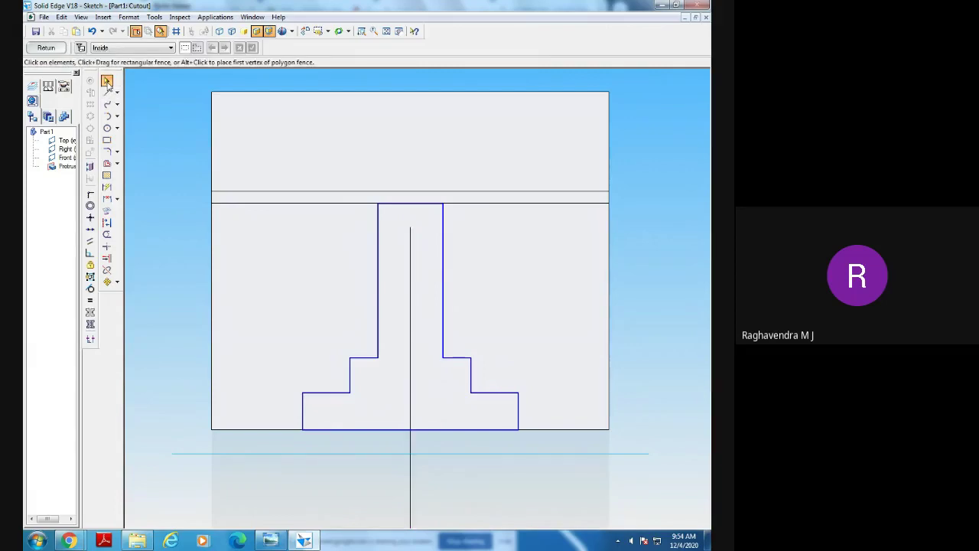
Dimension the slot profile's base line and set its width to 60 mm, as given in section AA of the drawing.
left_click(106, 188)
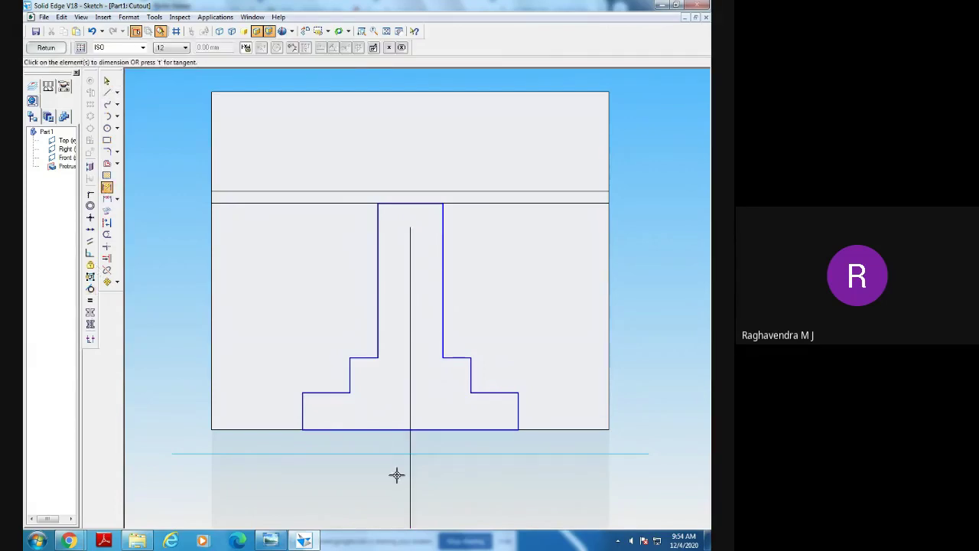
left_click(380, 429)
left_click(383, 480)
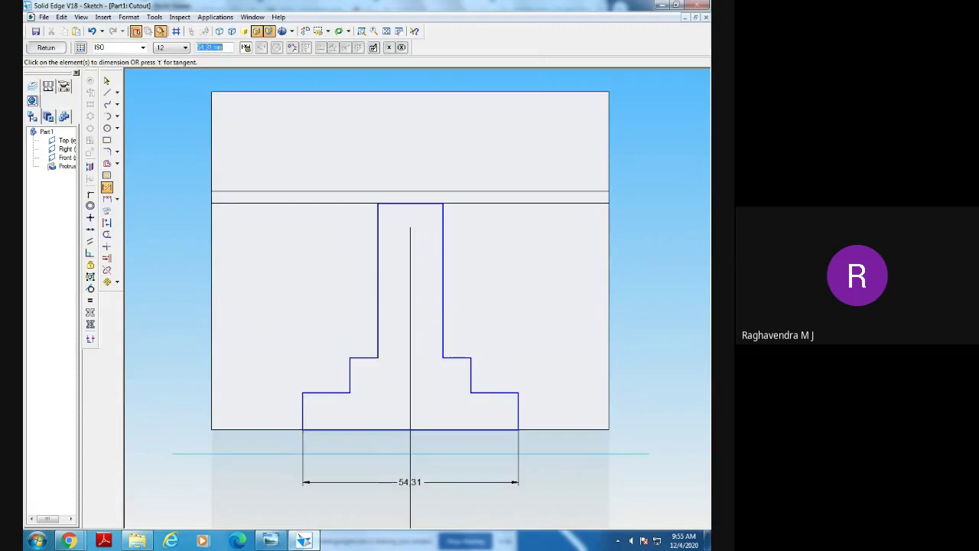
left_click(274, 542)
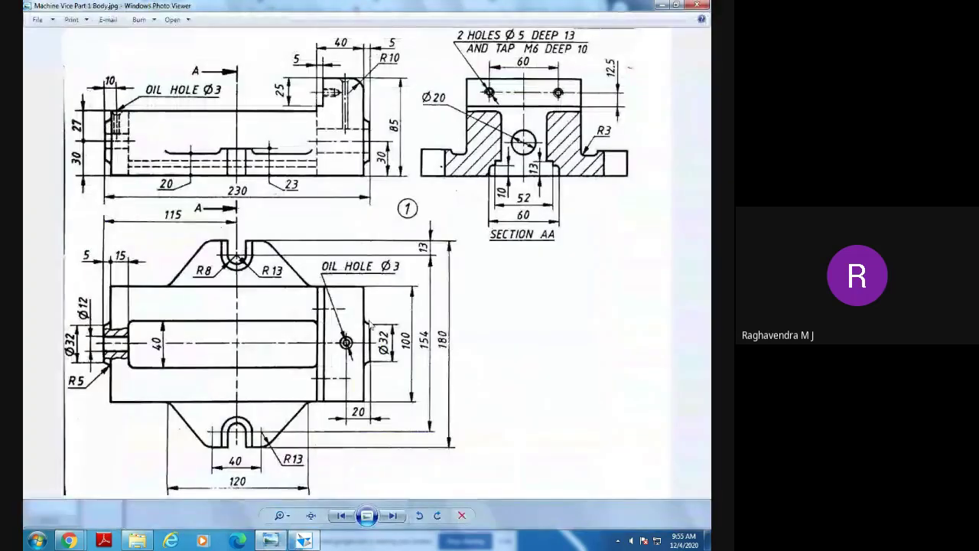
left_click(303, 540)
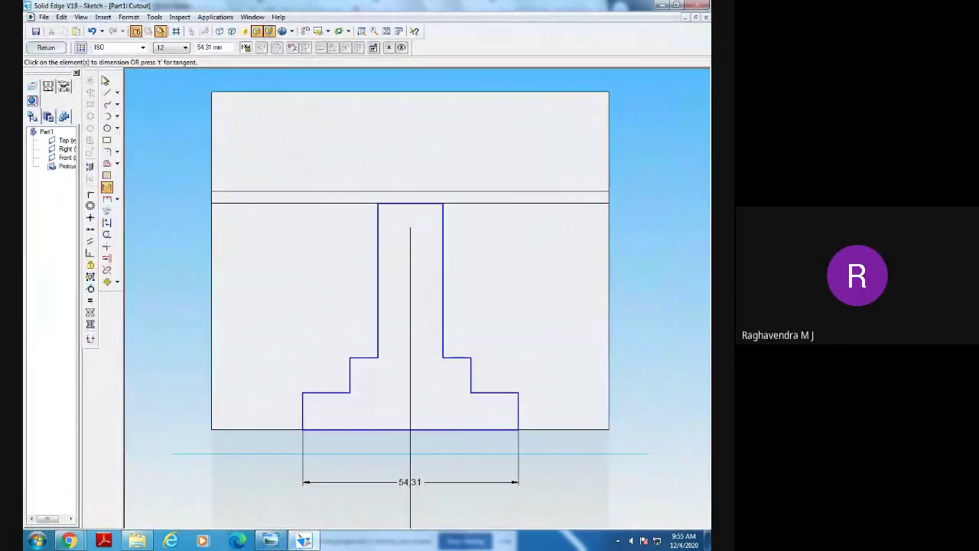
left_click(106, 80)
left_click(380, 482)
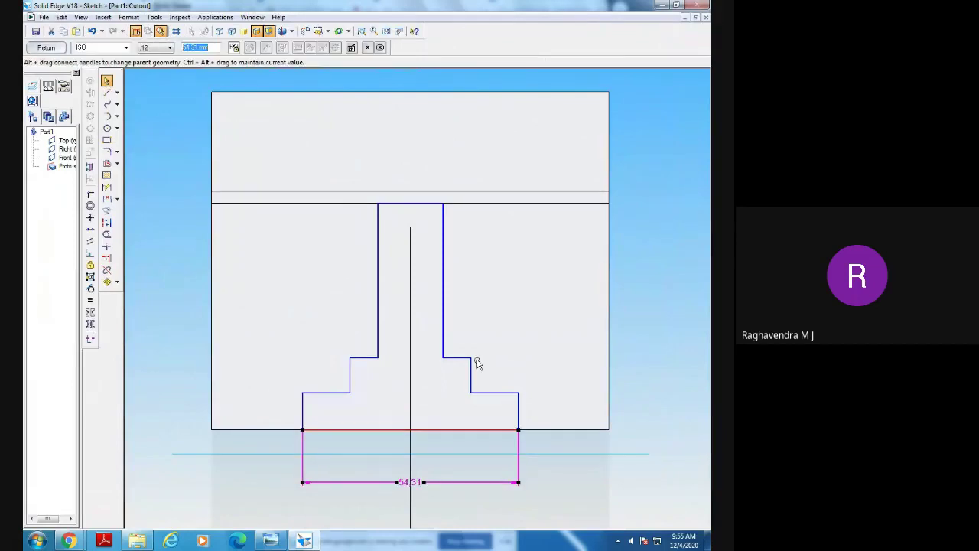
type("60")
key("Return")
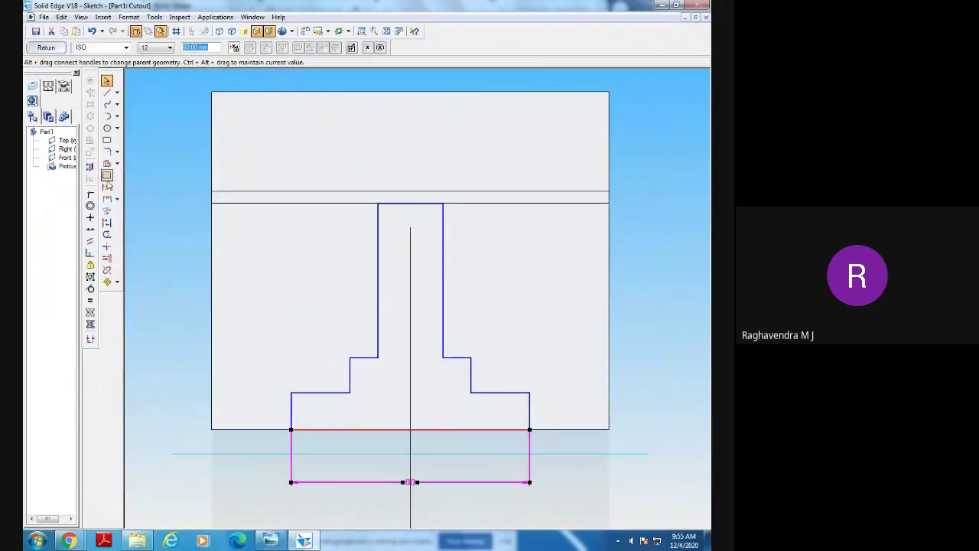
Dimension between the vertical sides of the upper step and set the distance to 52 mm, as in section AA.
left_click(106, 189)
left_click(350, 375)
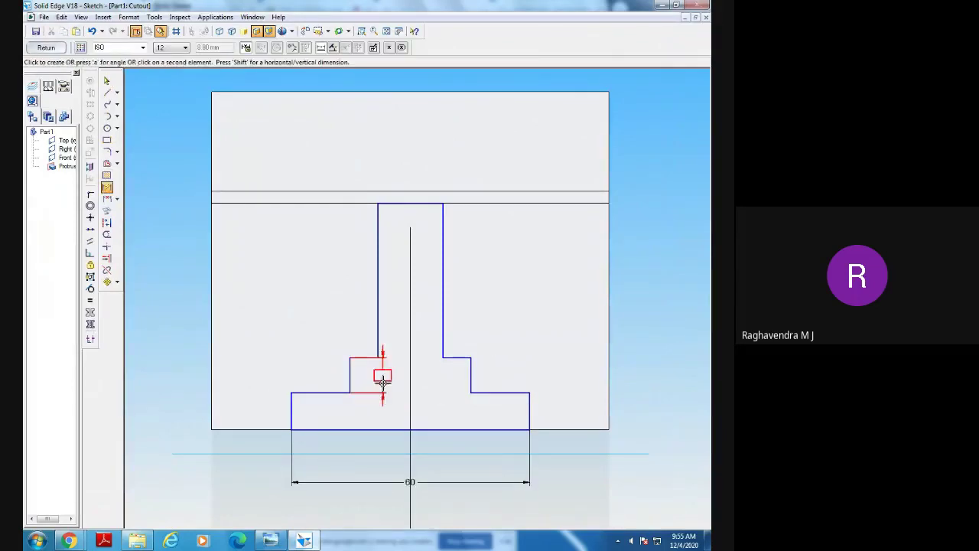
left_click(467, 376)
left_click(452, 457)
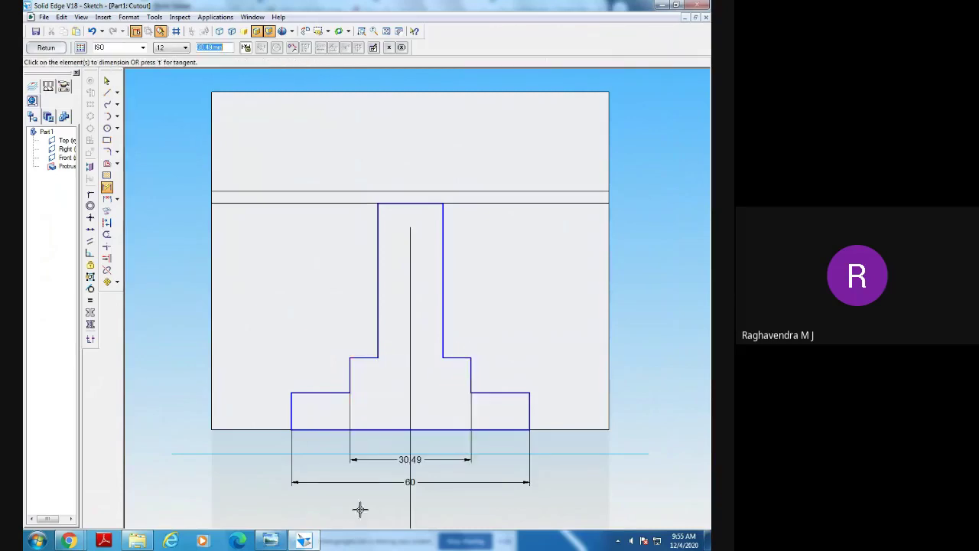
left_click(270, 540)
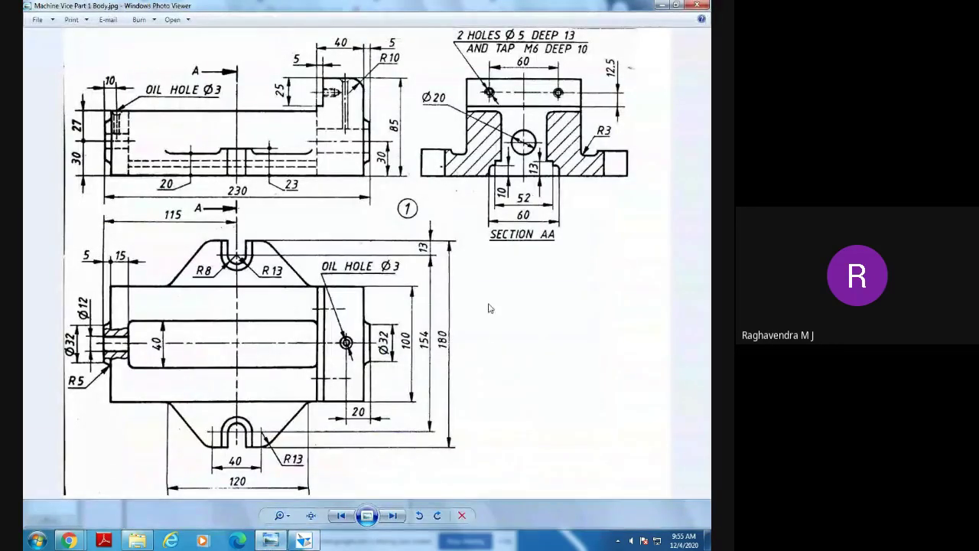
left_click(304, 540)
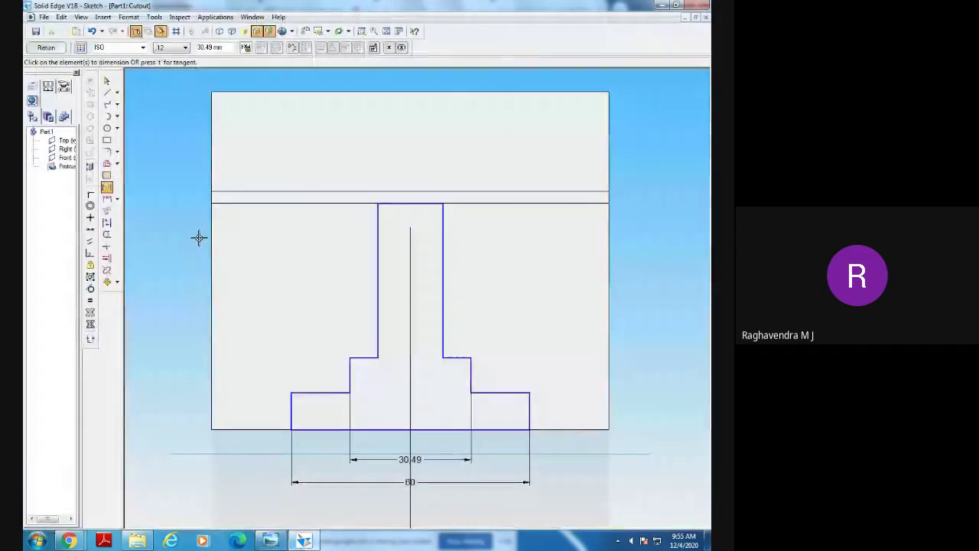
left_click(107, 81)
left_click(423, 460)
type("50")
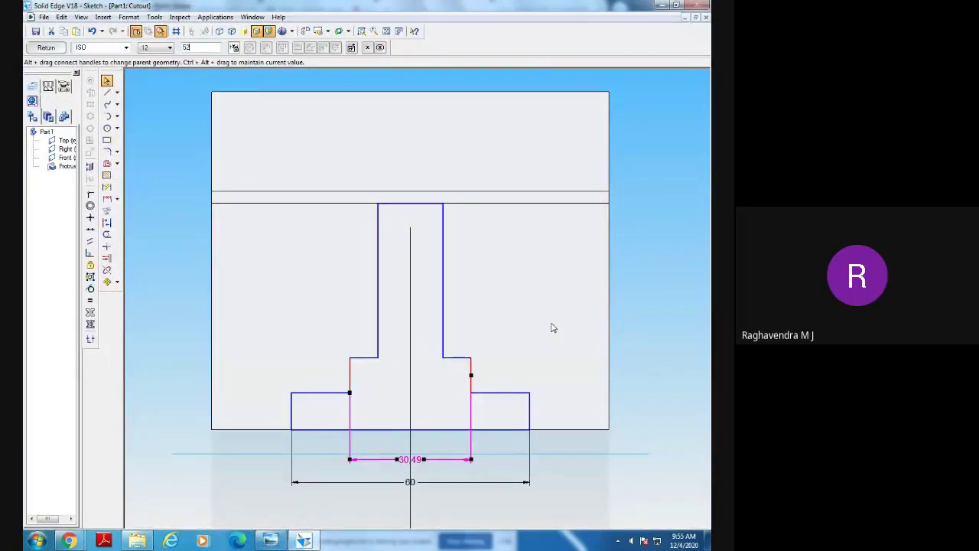
key("Return")
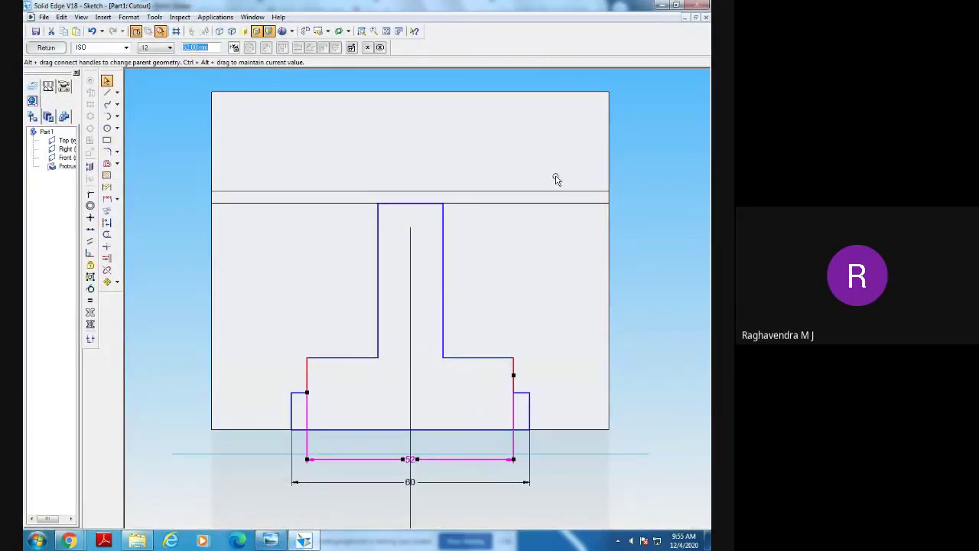
Dimension between the slot's two long vertical sides and set the slot width to 40 mm.
left_click(107, 186)
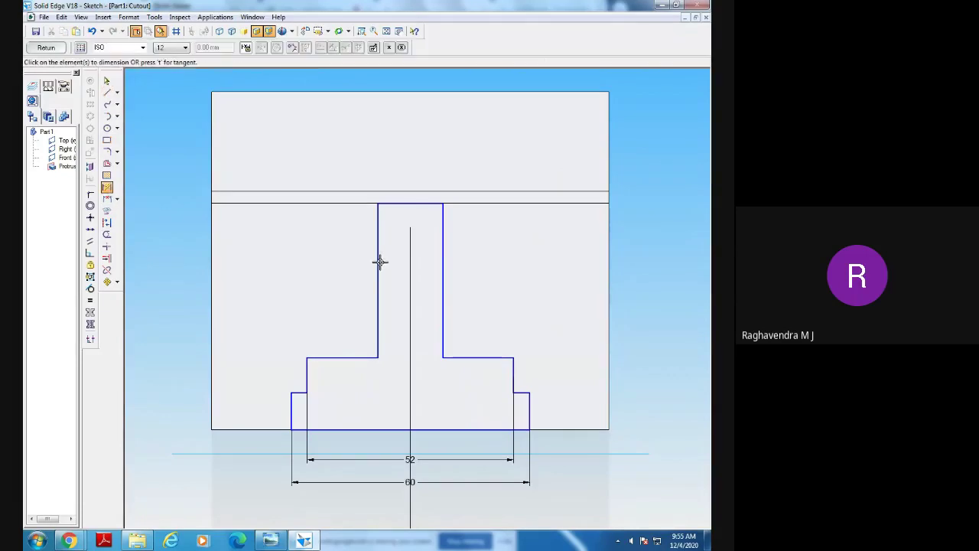
left_click(378, 262)
left_click(442, 277)
left_click(412, 264)
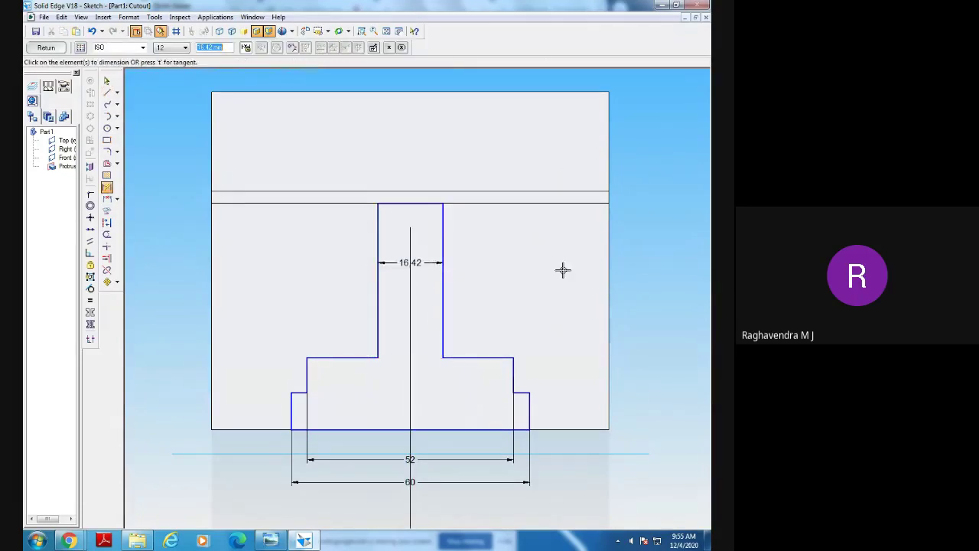
type("40")
key("Return")
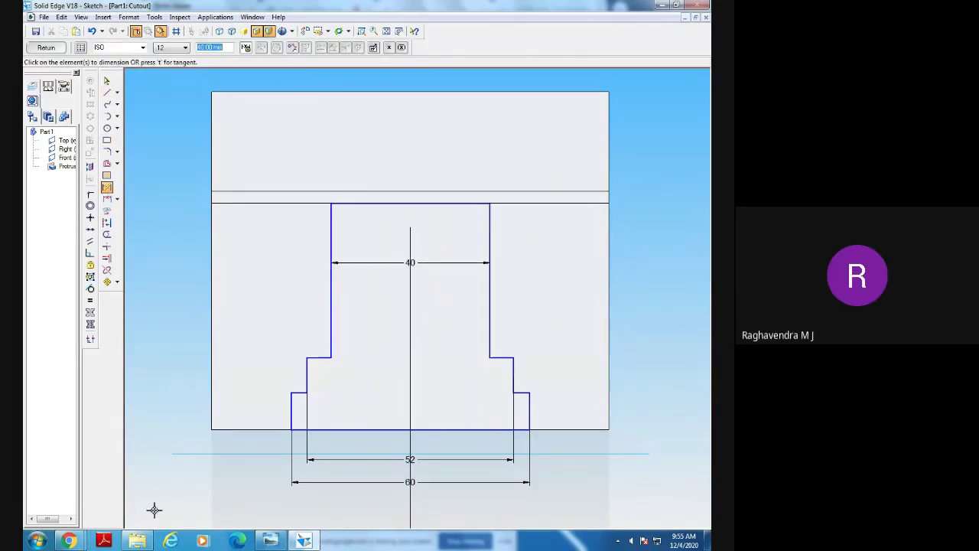
Check the drawing's slot dimensions, and set the height of the left lower step to 10 mm.
left_click(264, 540)
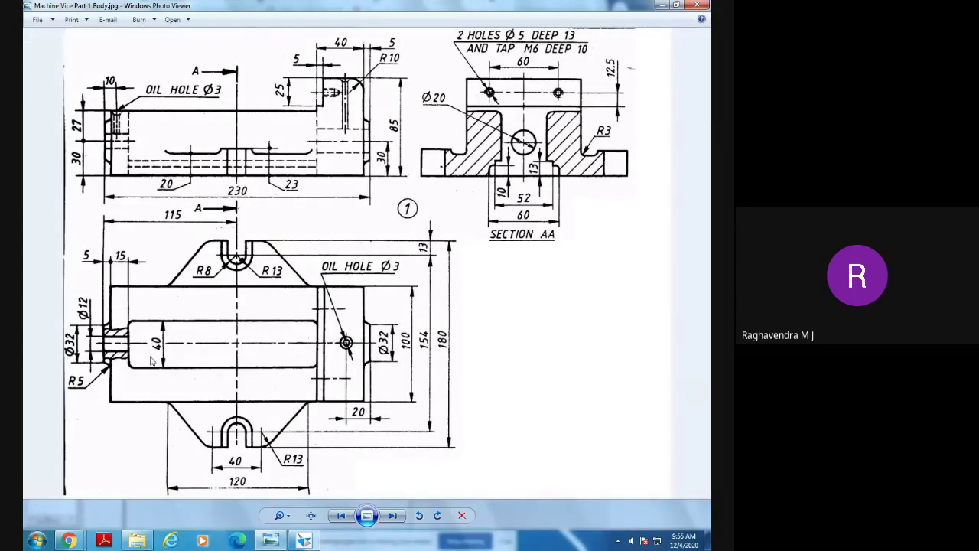
left_click(303, 540)
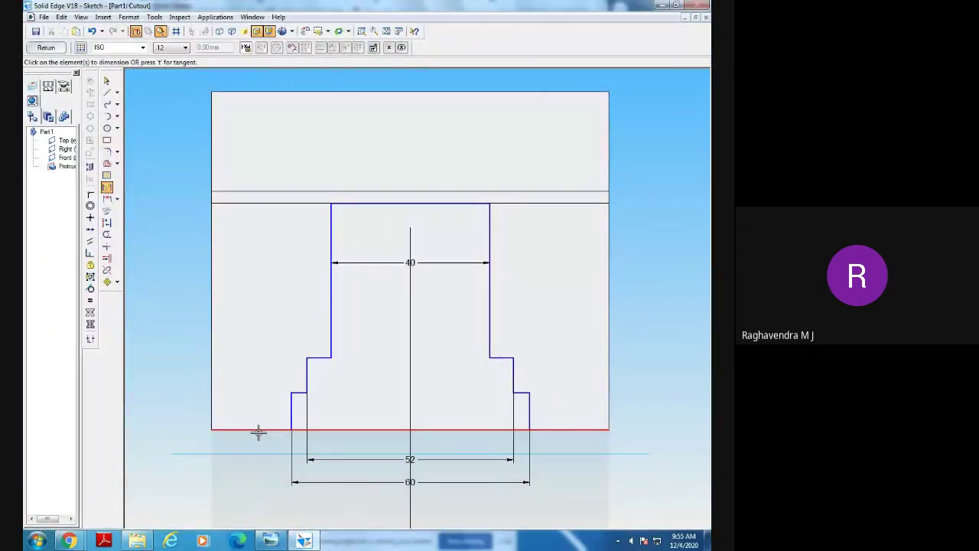
left_click(292, 410)
left_click(270, 409)
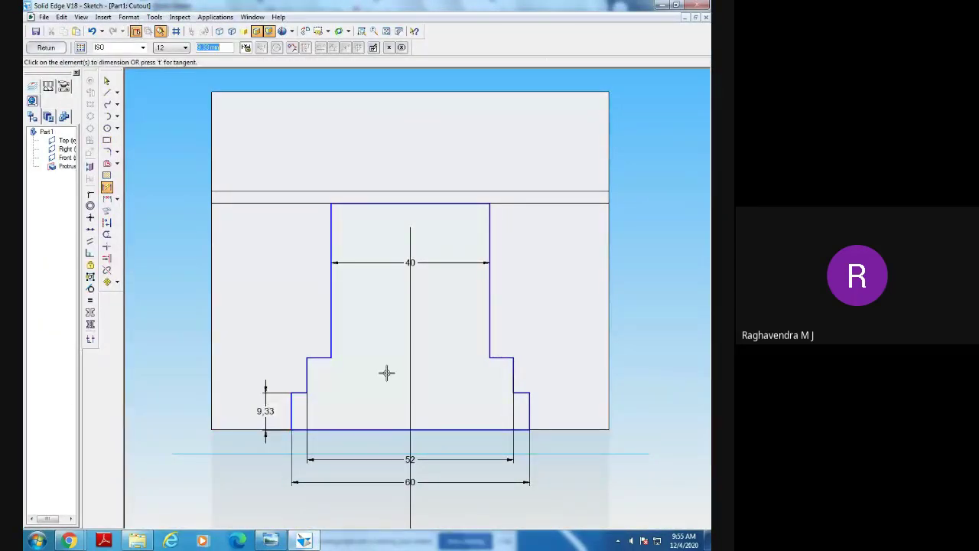
type("10")
key("Return")
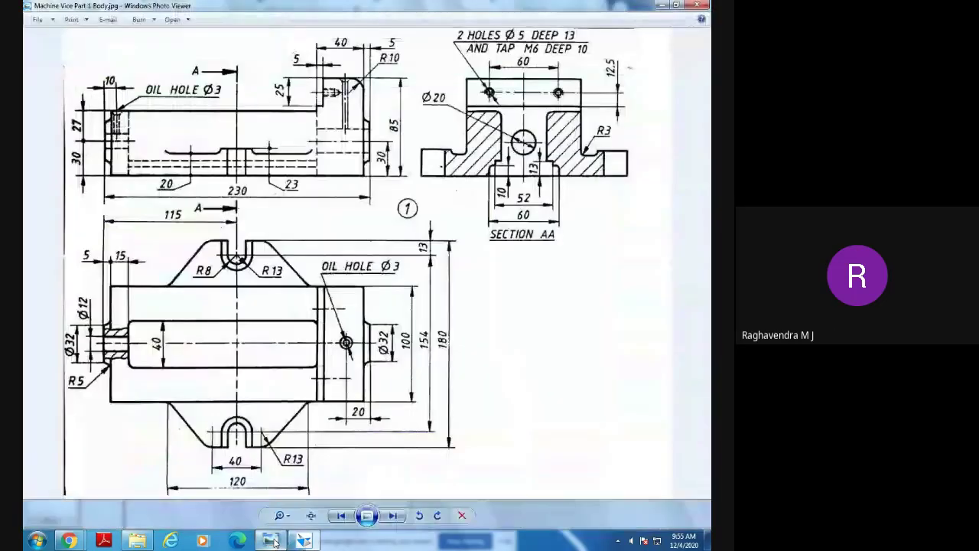
Check section AA, and set the height of the left upper step above the base line to 13 mm.
left_click(270, 540)
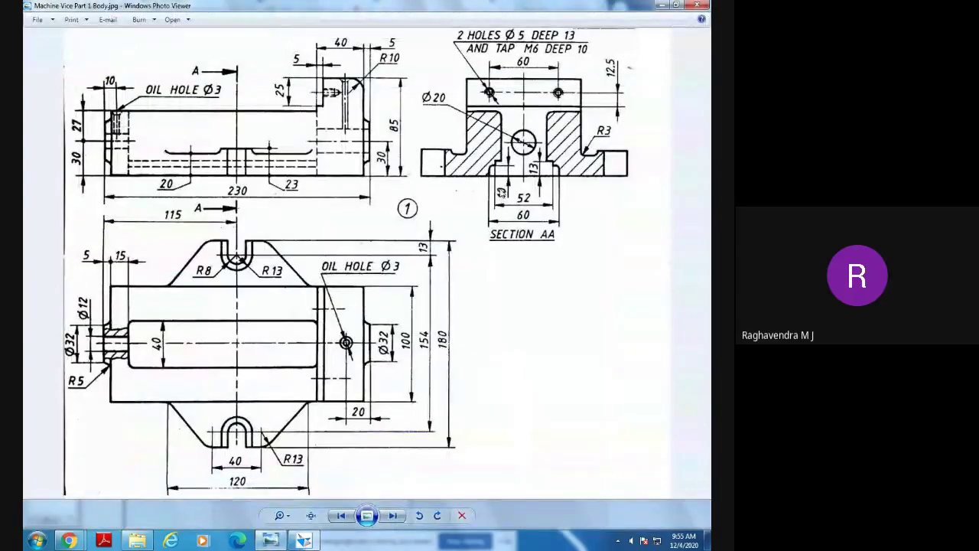
left_click(270, 540)
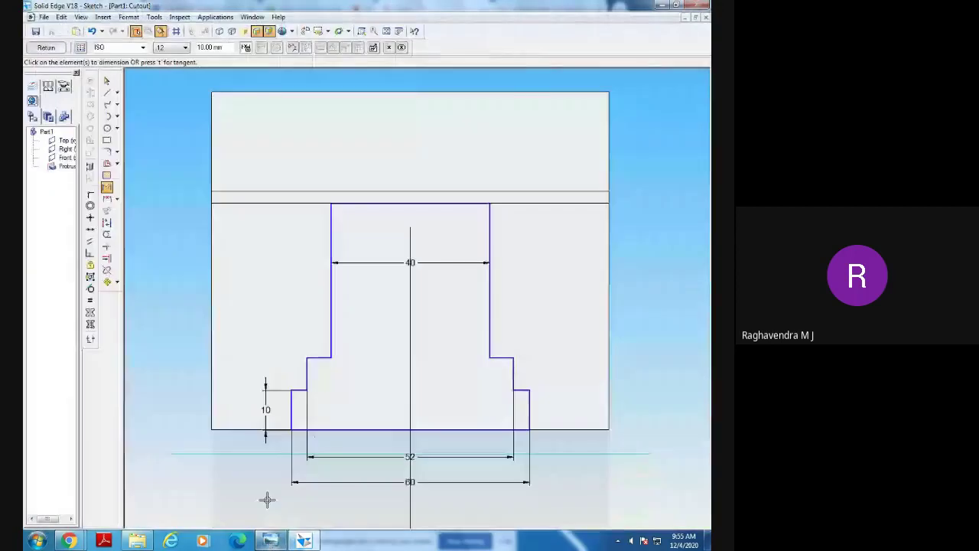
left_click(320, 359)
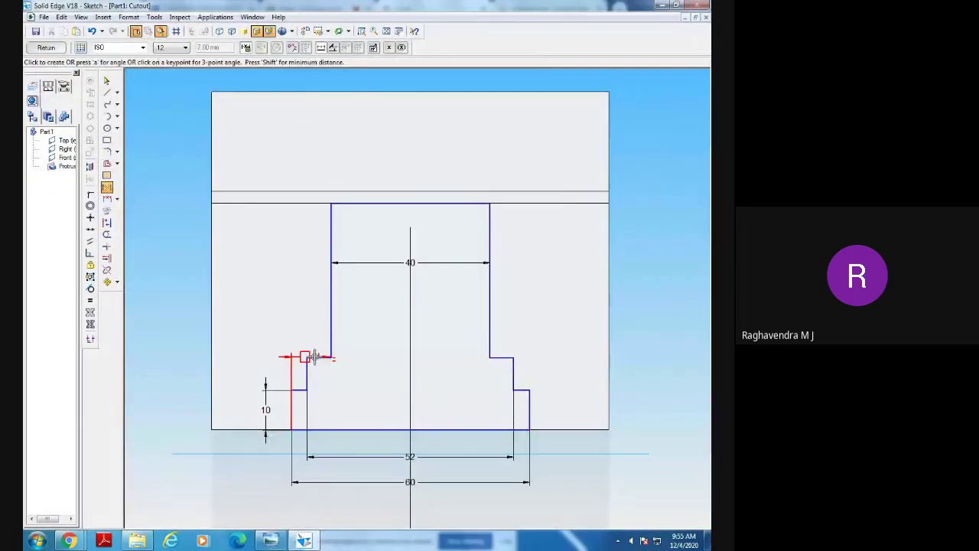
left_click(243, 375)
type("13")
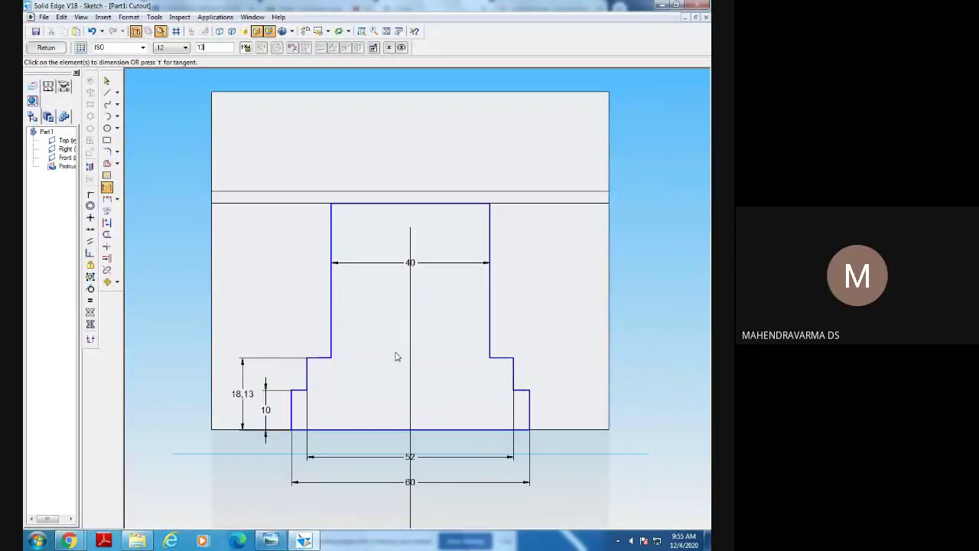
key("Return")
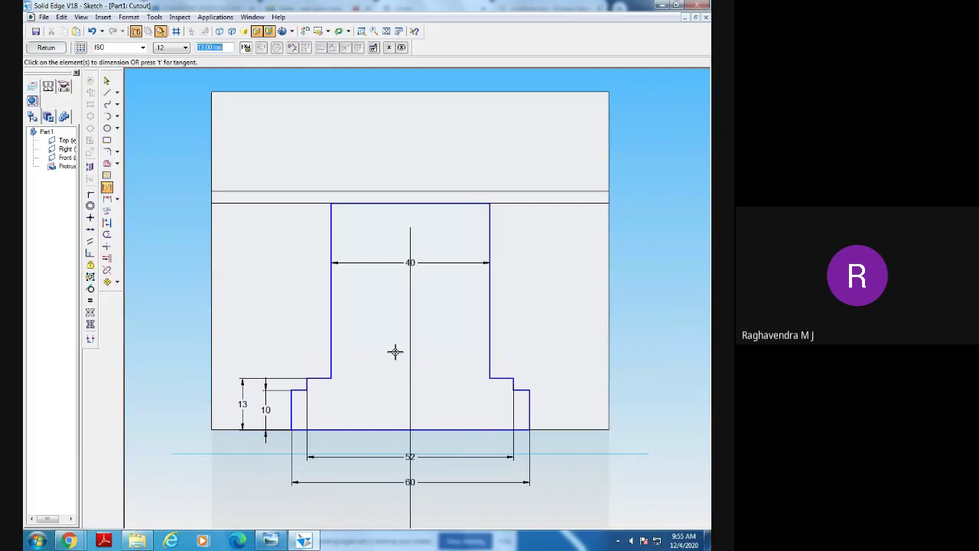
Add matching height dimensions from the base edge to the lower and upper steps on the profile's right side.
left_click(262, 433)
left_click(529, 415)
left_click(556, 449)
left_click(517, 431)
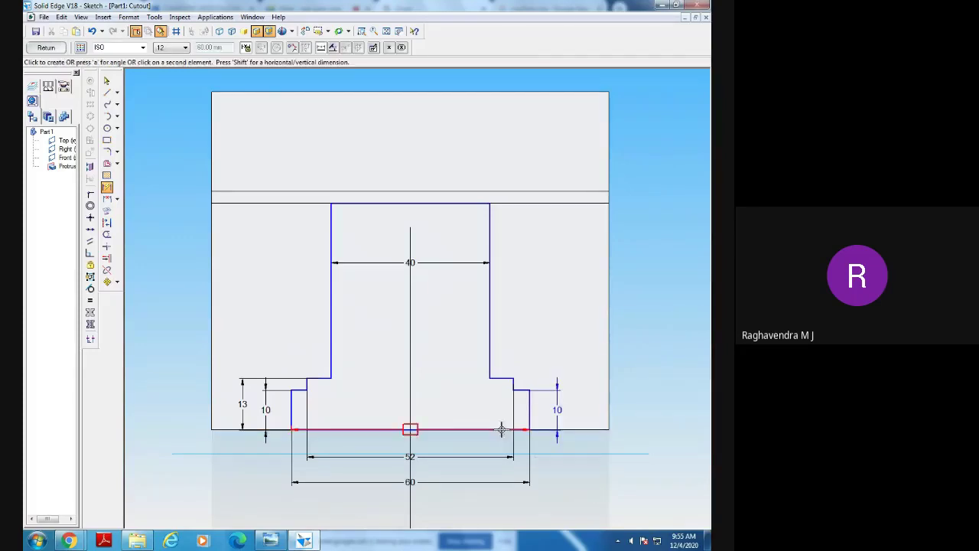
left_click(512, 378)
left_click(592, 403)
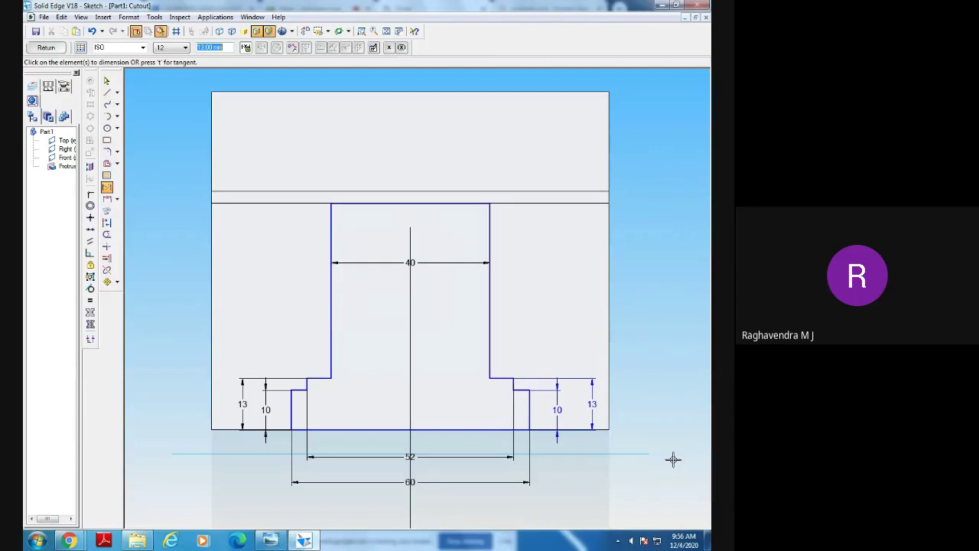
Close the sketch, check the slot's length in the drawing, and cut the profile 165 mm along the body away from the jaw.
left_click(45, 48)
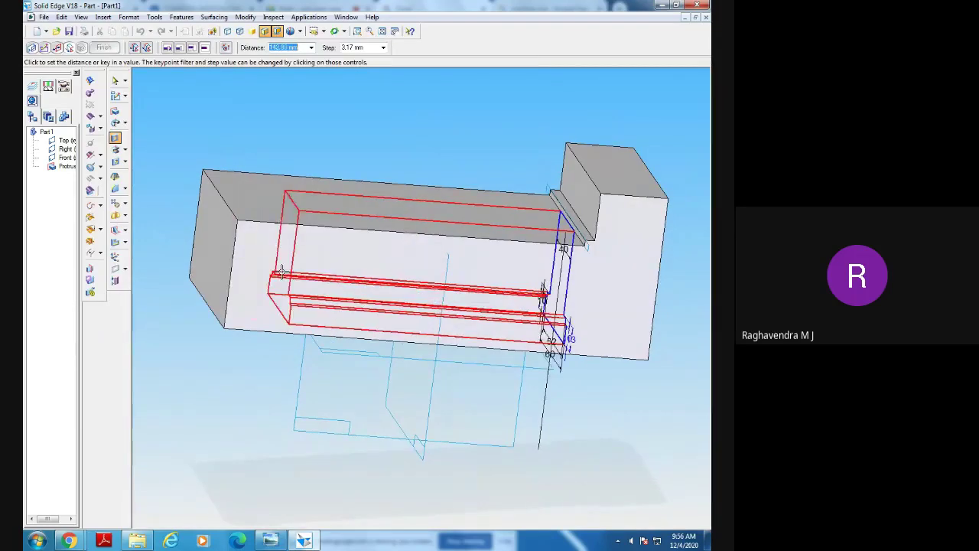
middle_click_drag(272, 264, 275, 332)
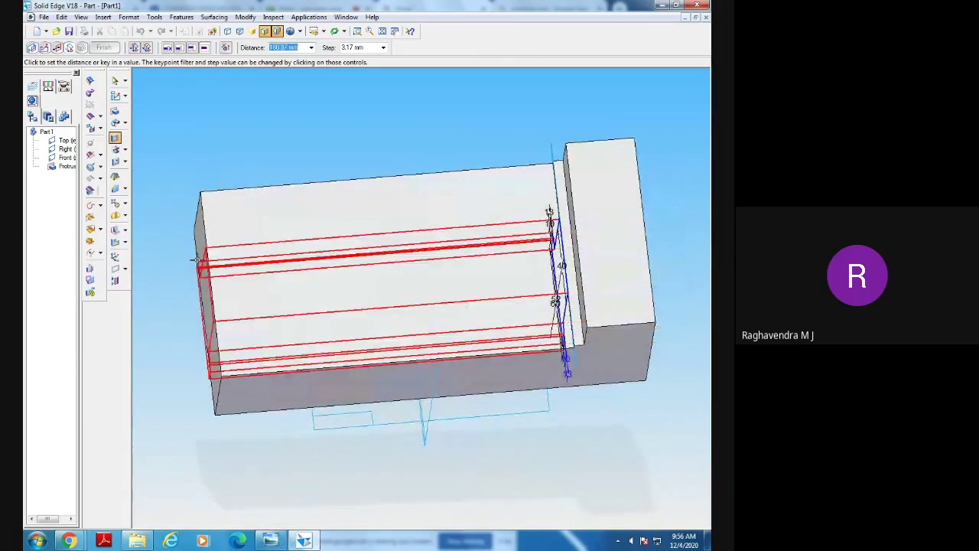
middle_click_drag(253, 264, 244, 250)
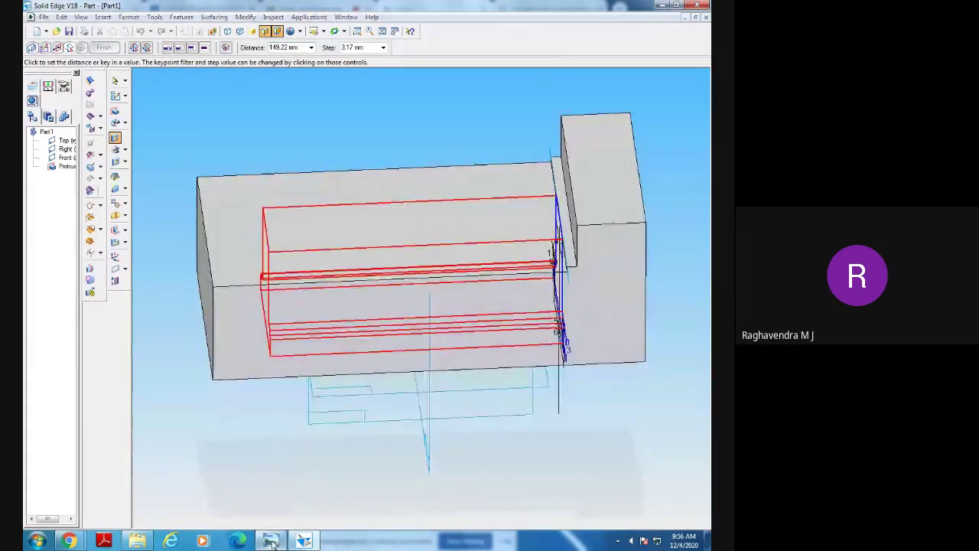
left_click(269, 540)
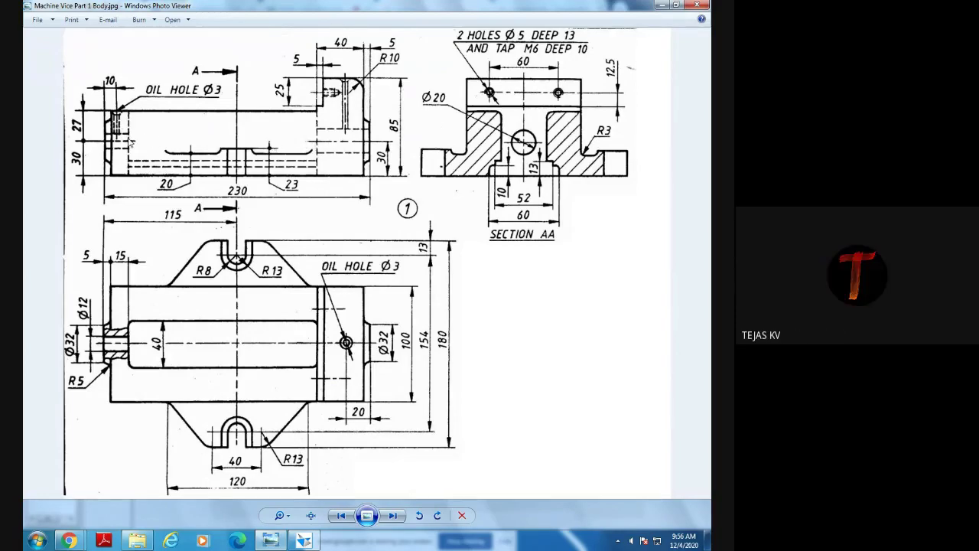
left_click(306, 540)
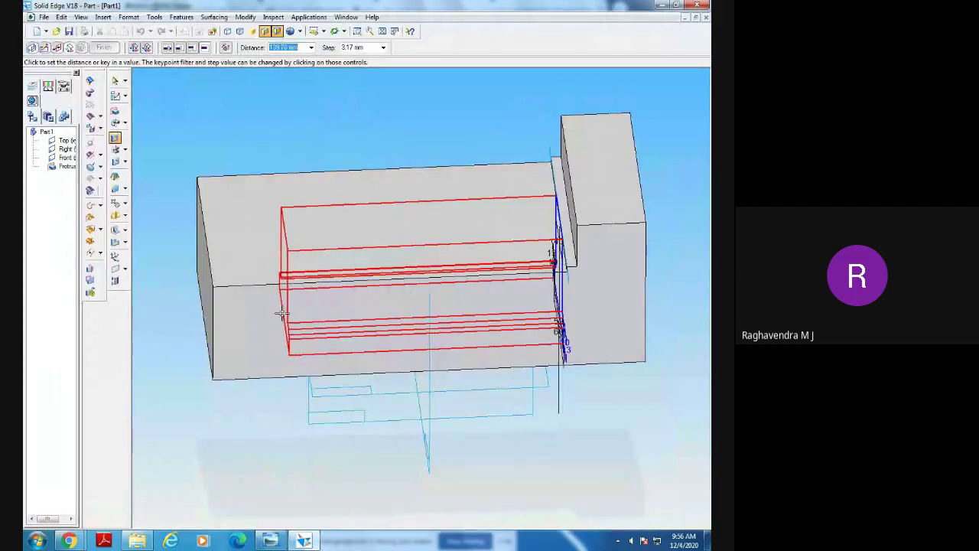
middle_click_drag(281, 318, 276, 311)
type("165")
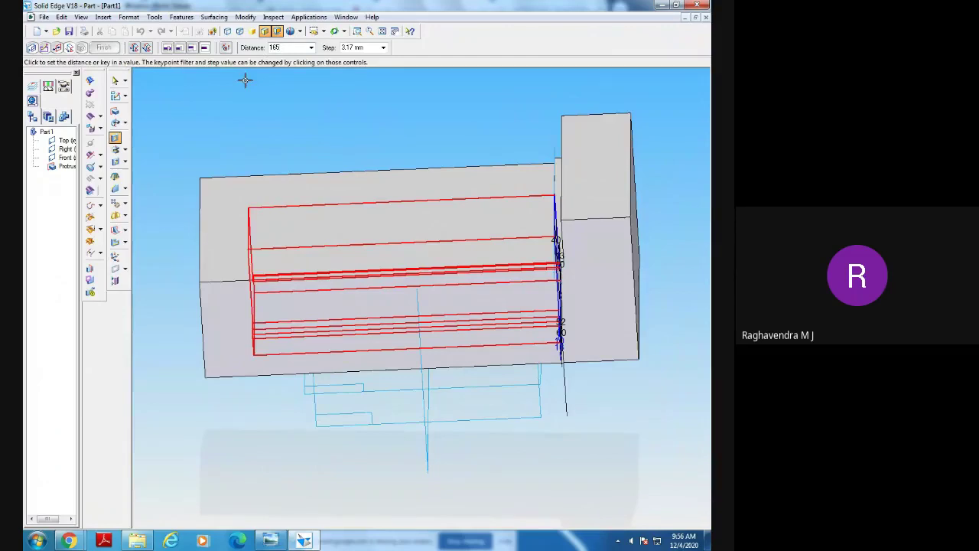
key("Return")
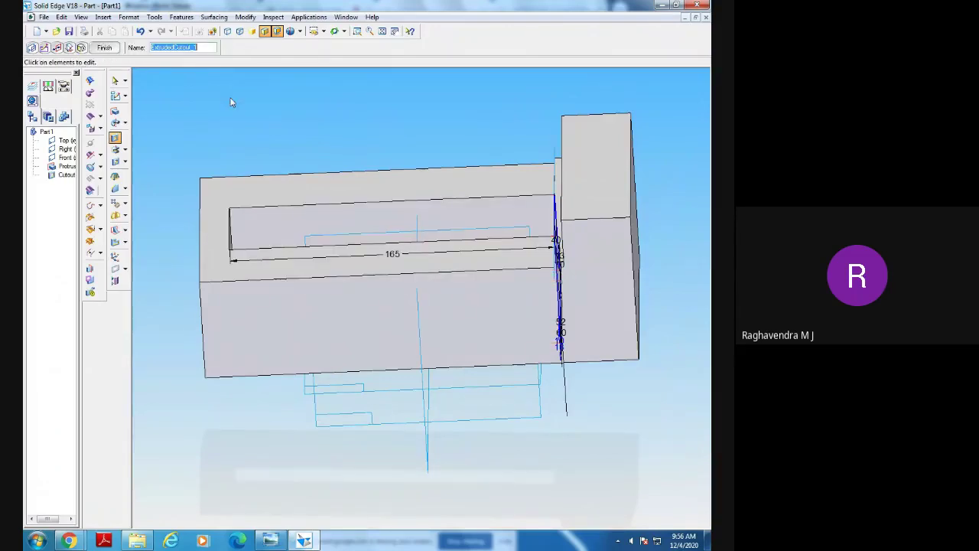
left_click(104, 48)
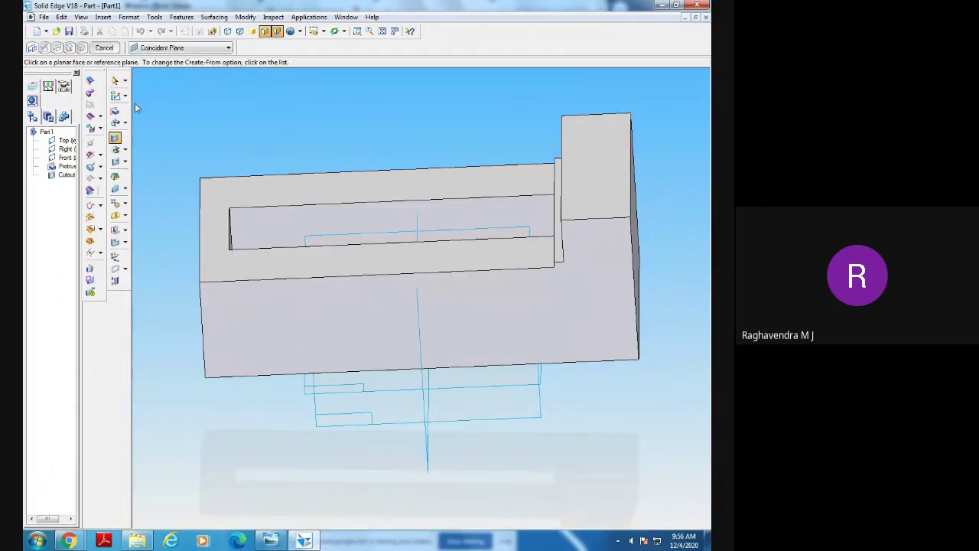
key("Escape")
middle_click_drag(211, 135, 418, 266)
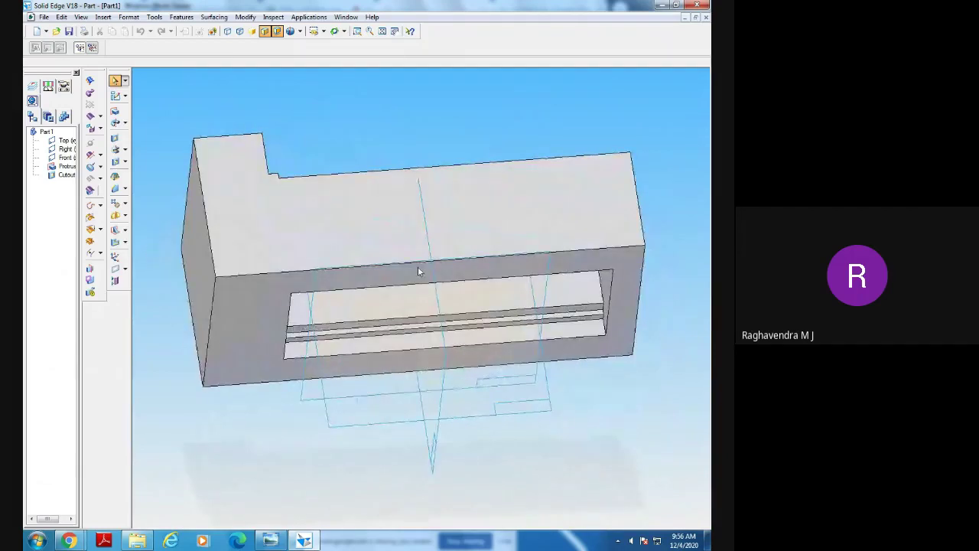
Examine the stepped slot from above, below and the open end of the body, and compare it with the drawing.
left_click(357, 32)
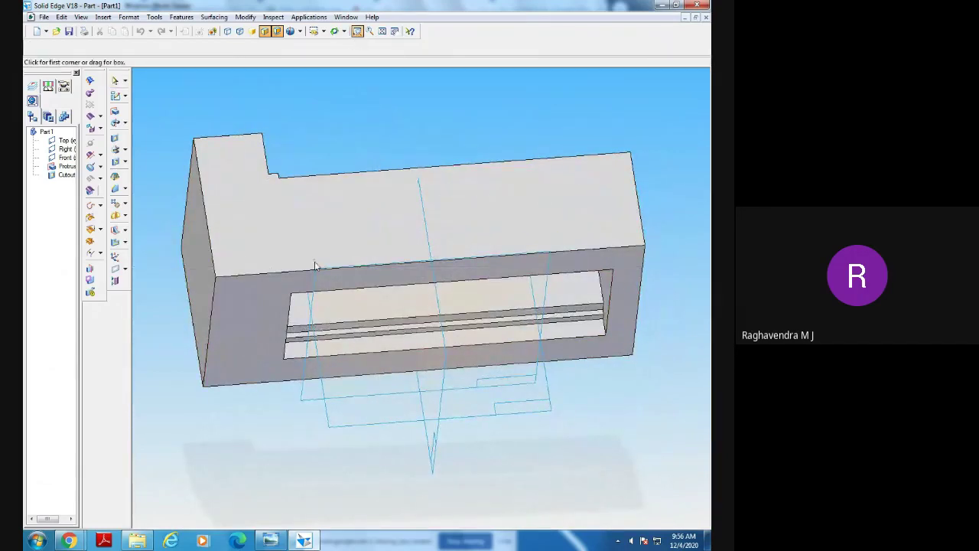
left_click_drag(295, 257, 660, 435)
middle_click_drag(660, 435, 415, 405)
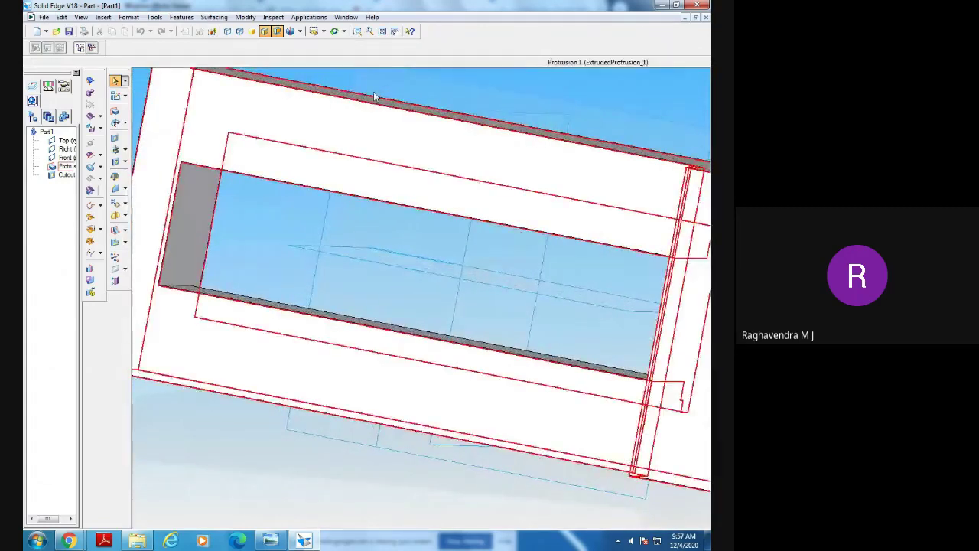
left_click(382, 31)
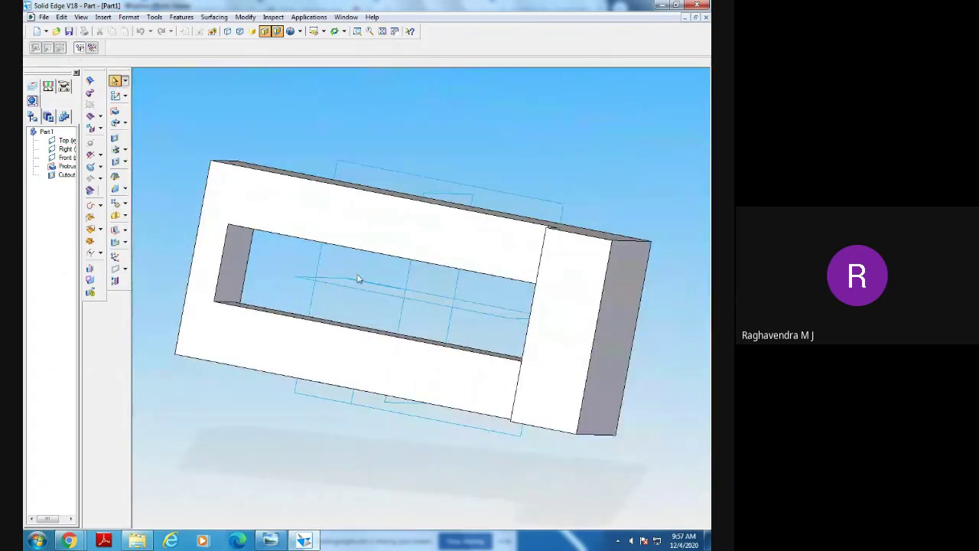
left_click(270, 540)
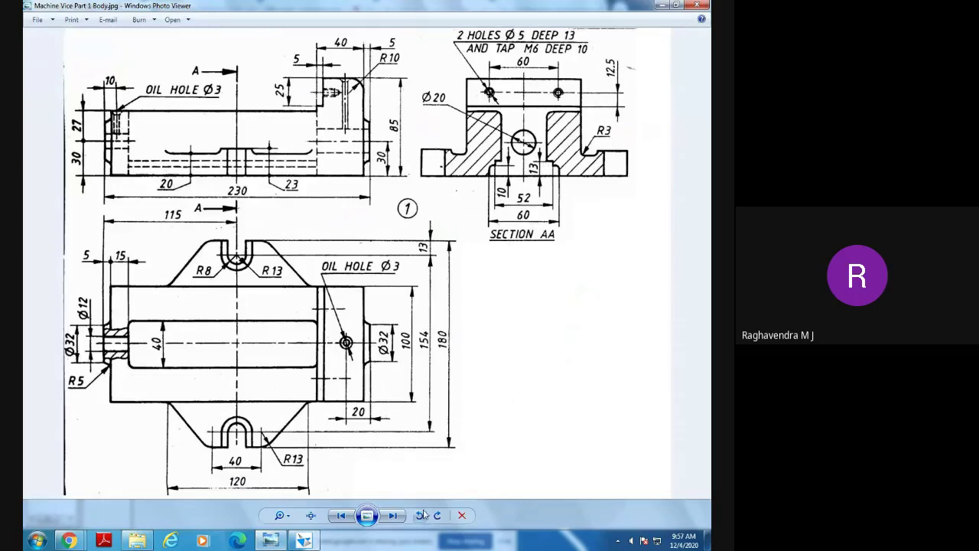
left_click(307, 540)
middle_click_drag(438, 453, 603, 438)
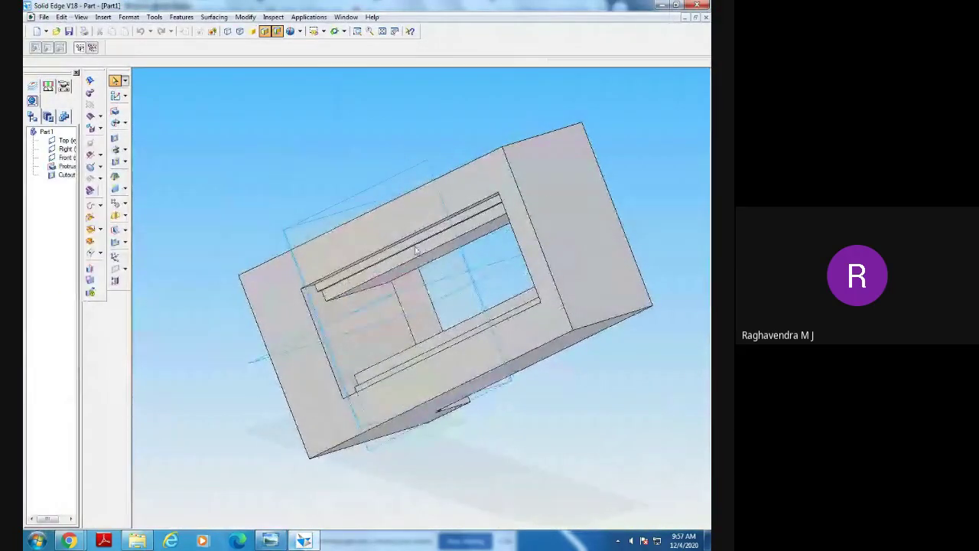
middle_click_drag(547, 413, 410, 222)
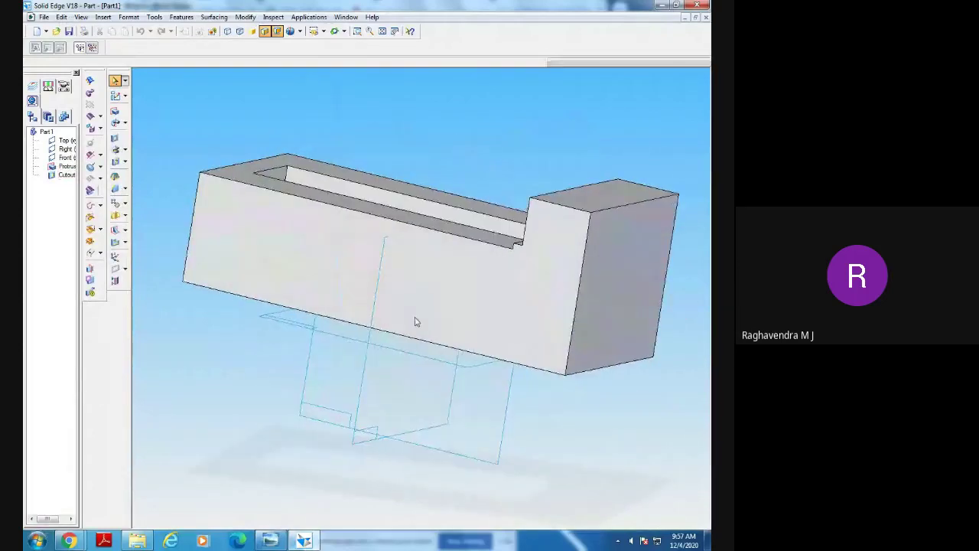
middle_click_drag(485, 384, 405, 204)
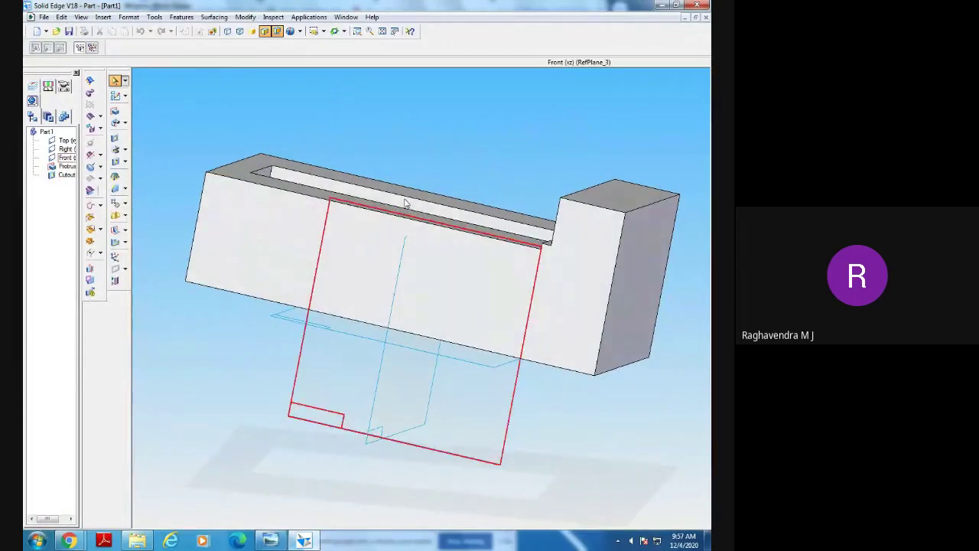
middle_click_drag(284, 332, 408, 325)
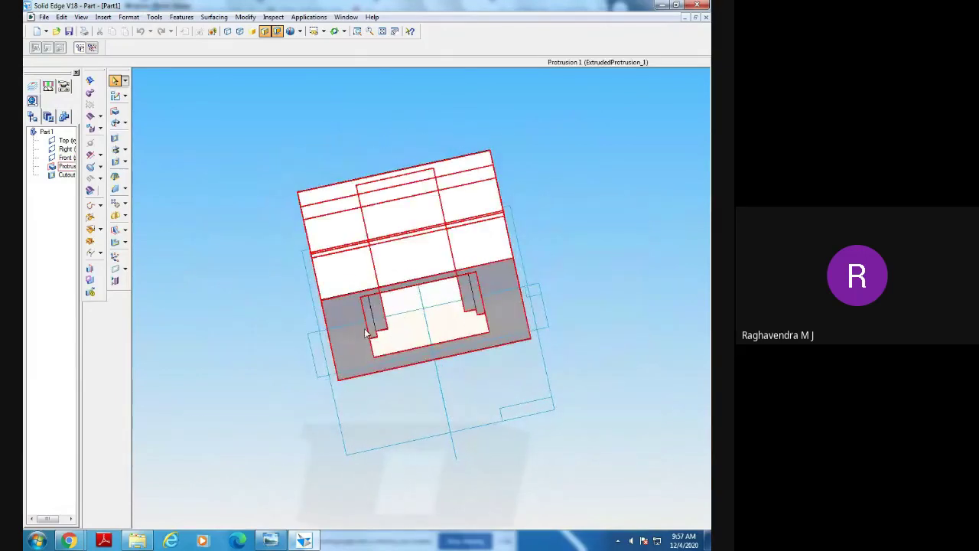
middle_click_drag(446, 396, 450, 411)
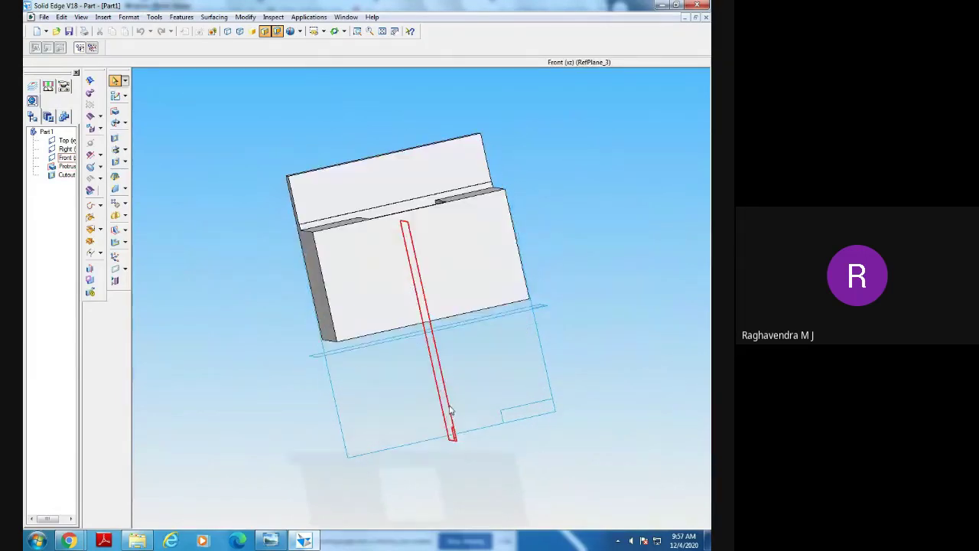
View the body end-on with hidden edges visible, and compare the slot's stepped profile with the drawing.
left_click(315, 32)
left_click(317, 43)
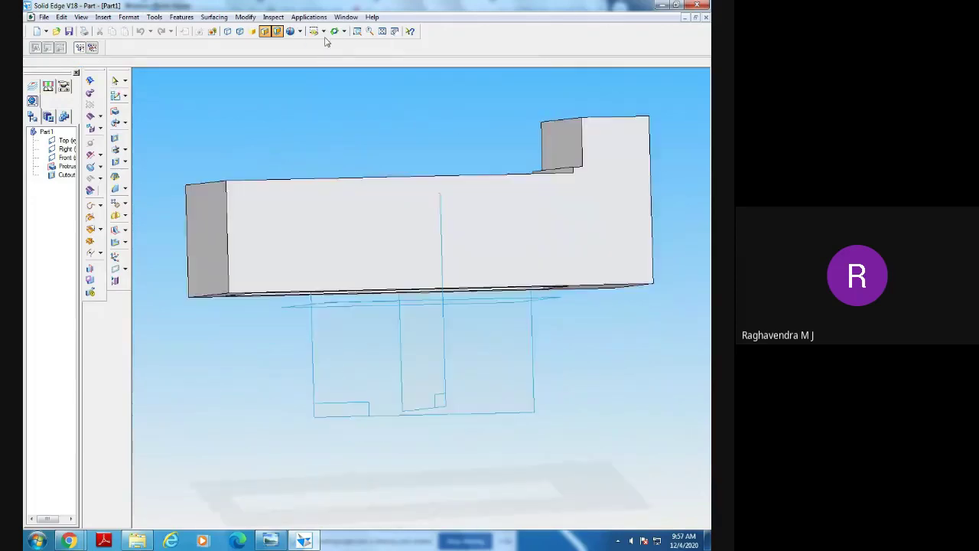
left_click(324, 32)
left_click(317, 59)
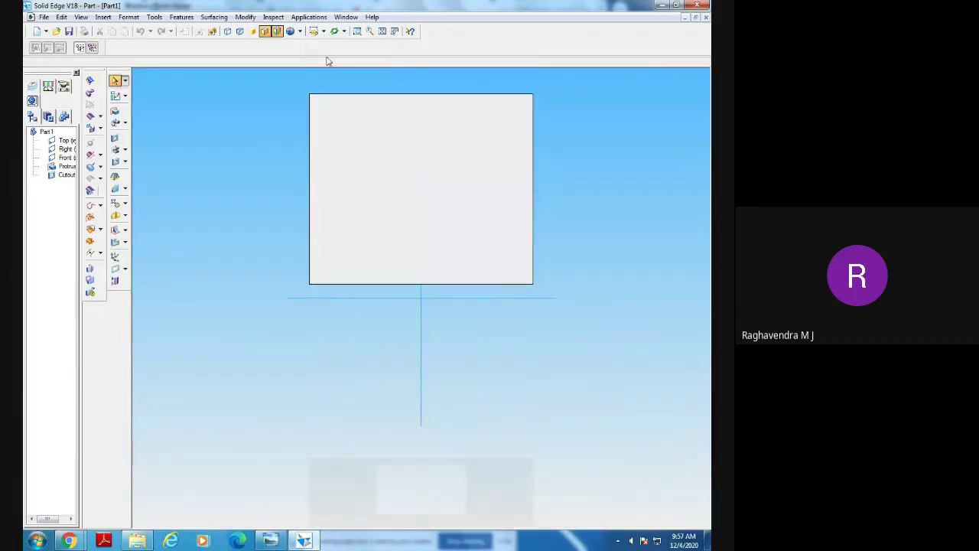
left_click(239, 31)
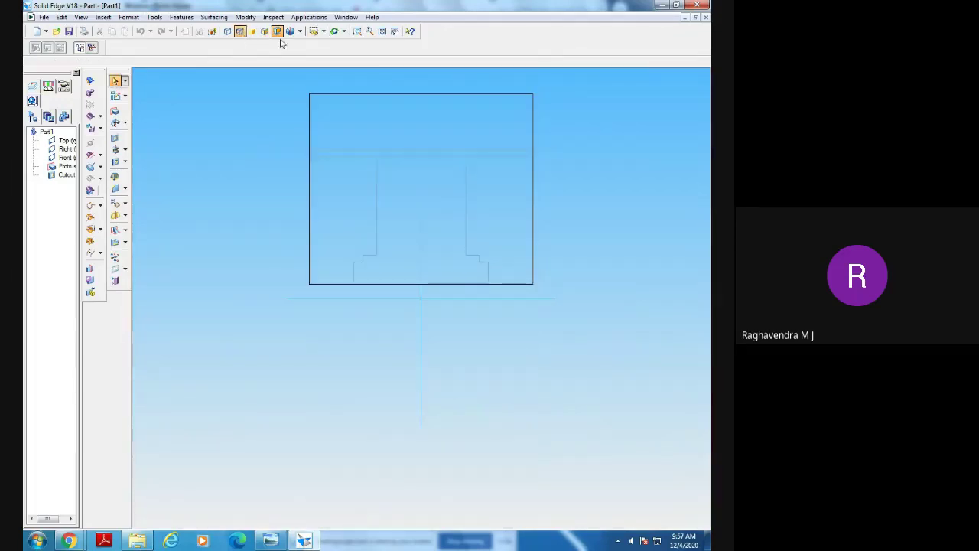
left_click(357, 31)
left_click_drag(329, 139, 518, 339)
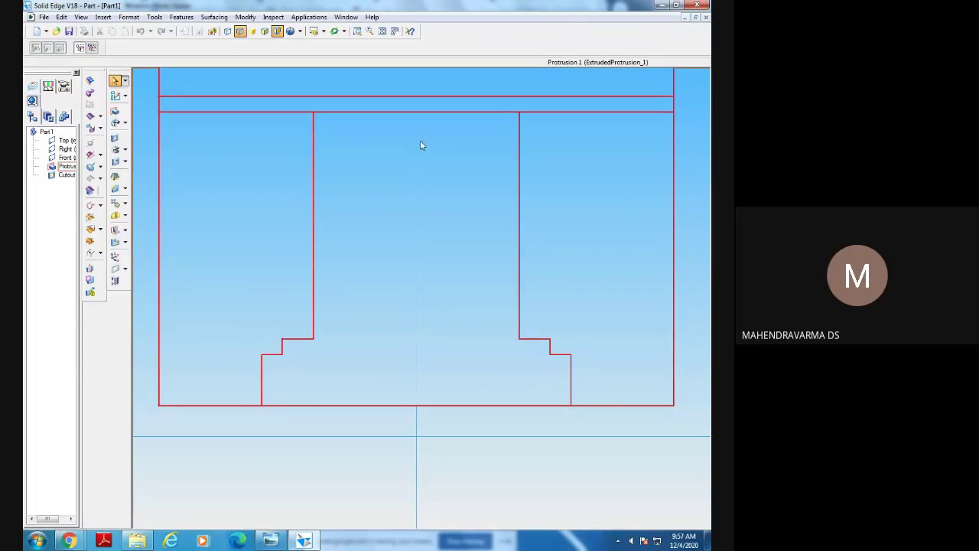
left_click(270, 540)
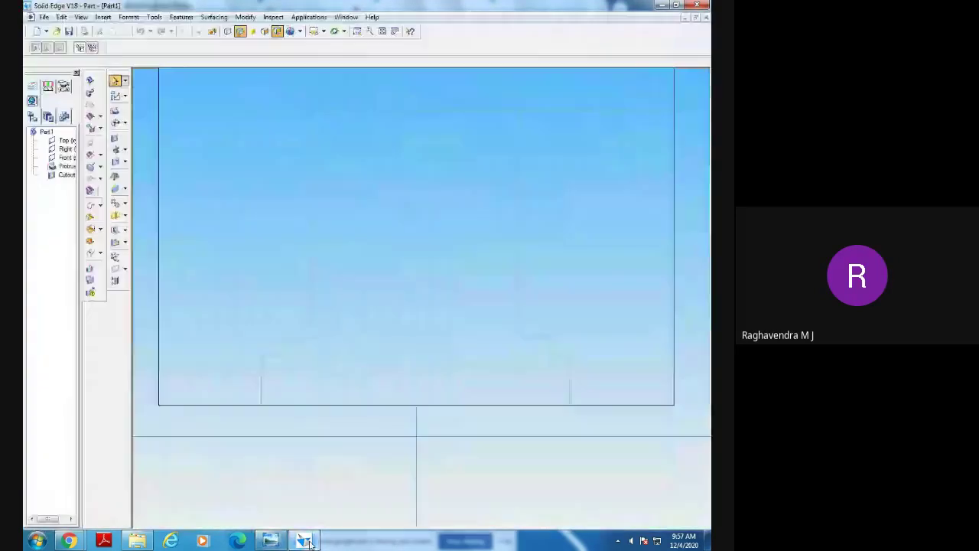
left_click(305, 539)
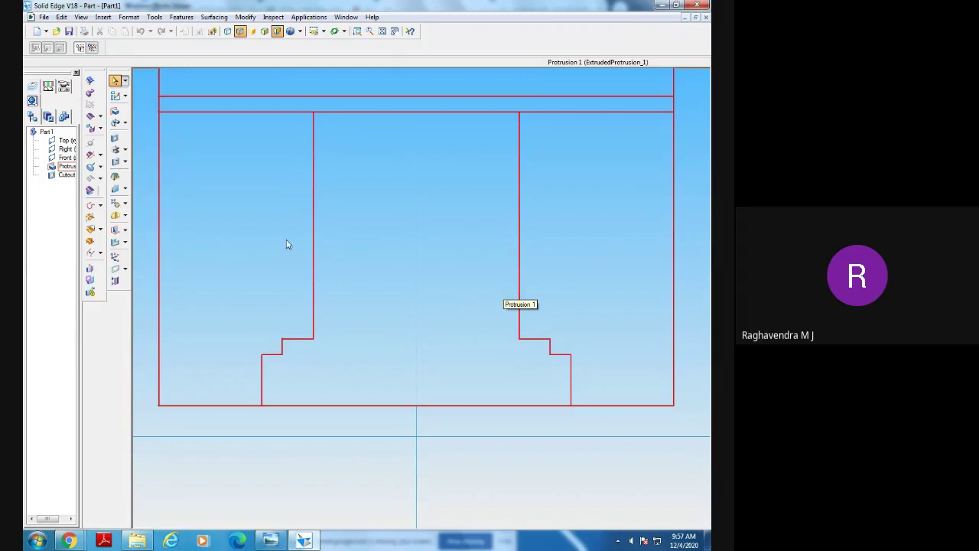
Return the body to shaded display, examine its jaw end, and consult the drawing for the circular boss there.
left_click(264, 32)
left_click(383, 31)
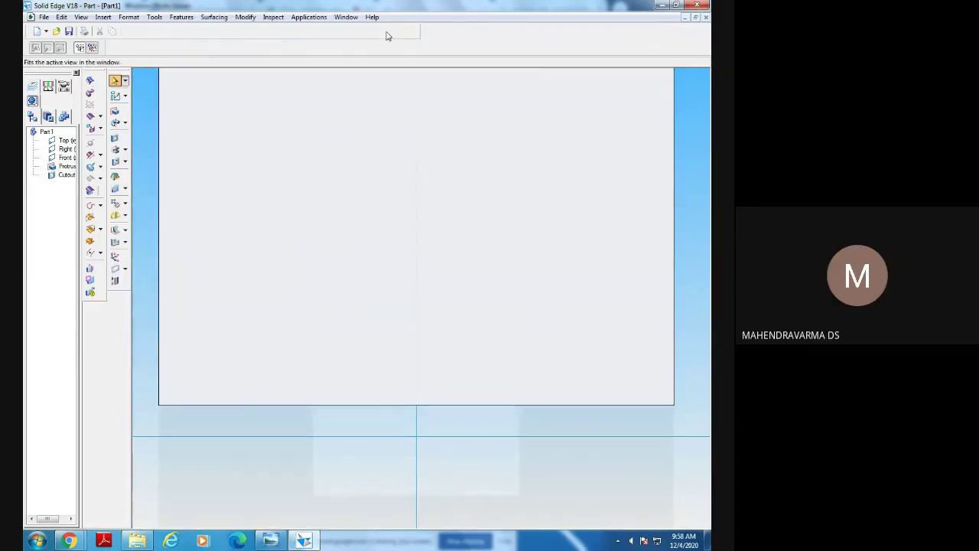
middle_click_drag(588, 293, 528, 305)
left_click(382, 31)
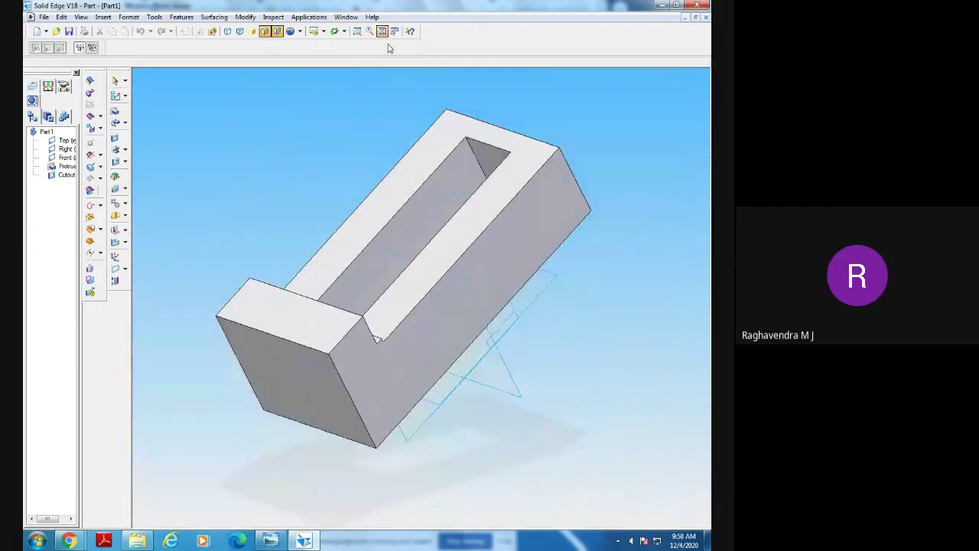
mouse_move(536, 382)
middle_mouse_down()
mouse_move(568, 411)
mouse_move(518, 372)
mouse_move(524, 395)
middle_mouse_up()
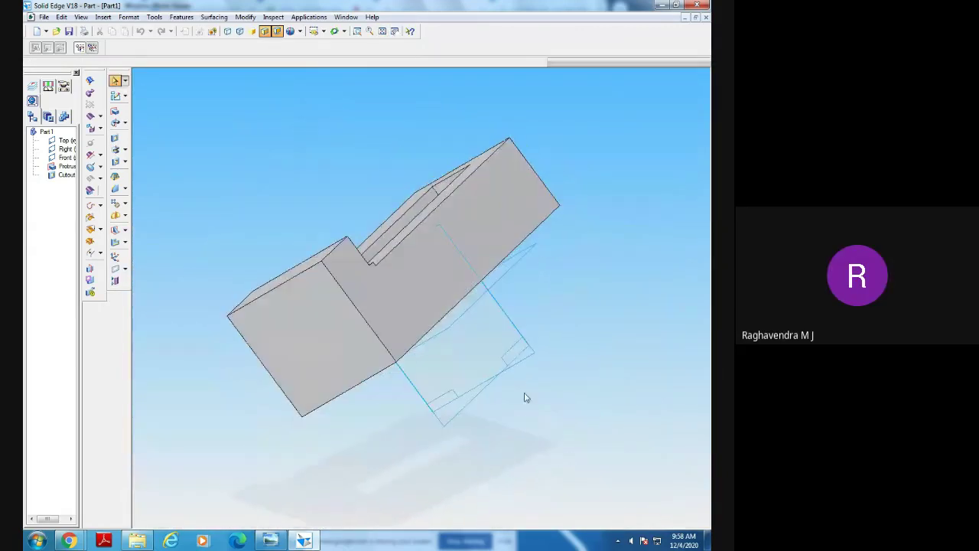
key("alt+Tab")
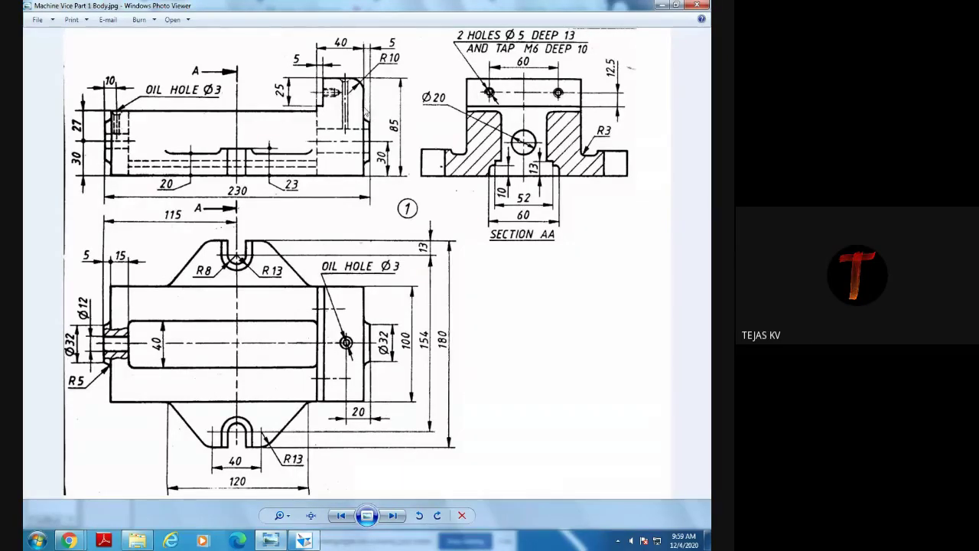
left_click(304, 541)
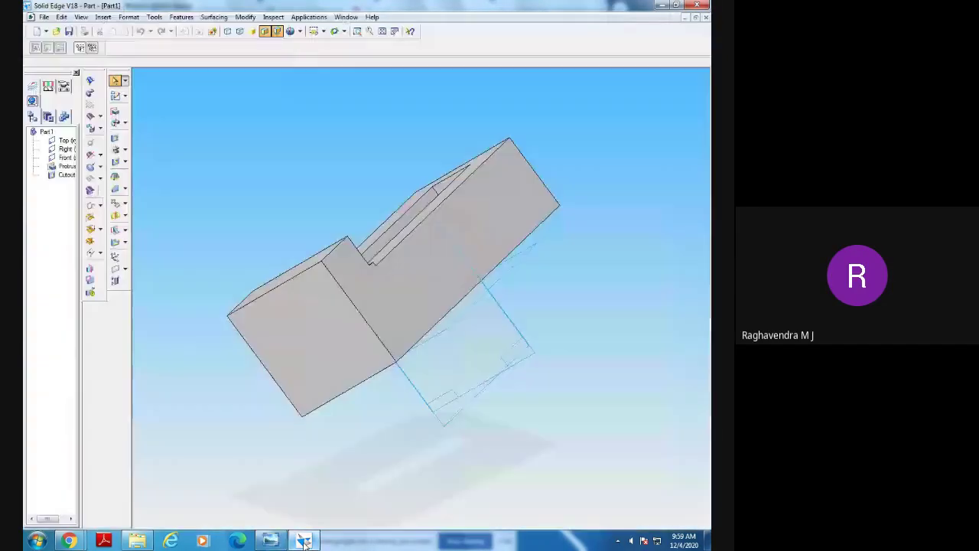
Start a protrusion sketch on the outer end face of the jaw, using a coincident plane.
mouse_move(411, 459)
middle_mouse_down()
mouse_move(400, 452)
mouse_move(415, 452)
middle_mouse_up()
left_click(115, 112)
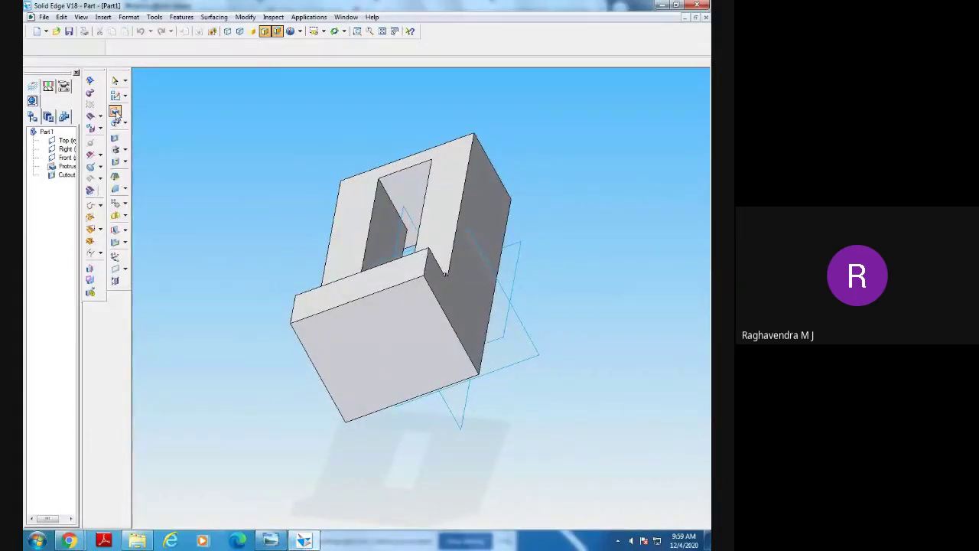
left_click(375, 347)
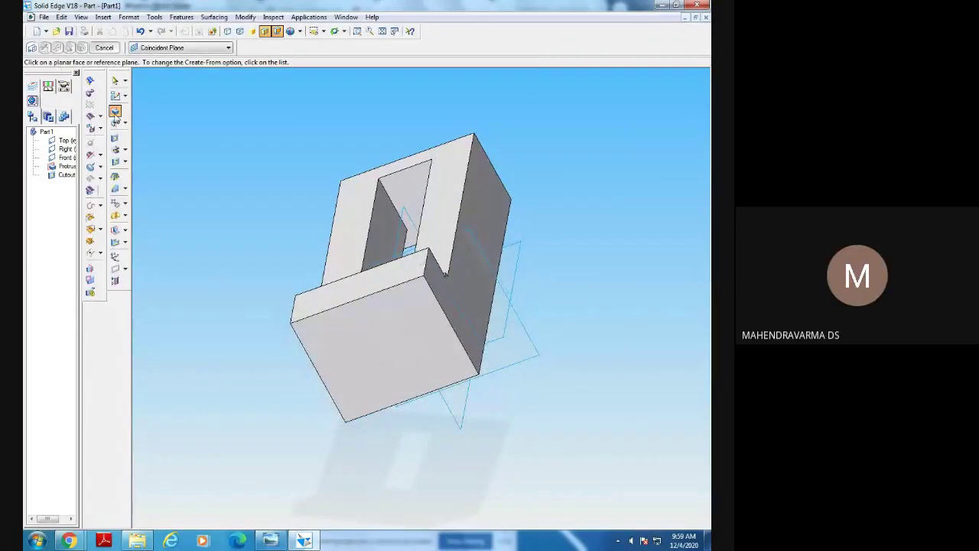
middle_click_drag(573, 297, 493, 347)
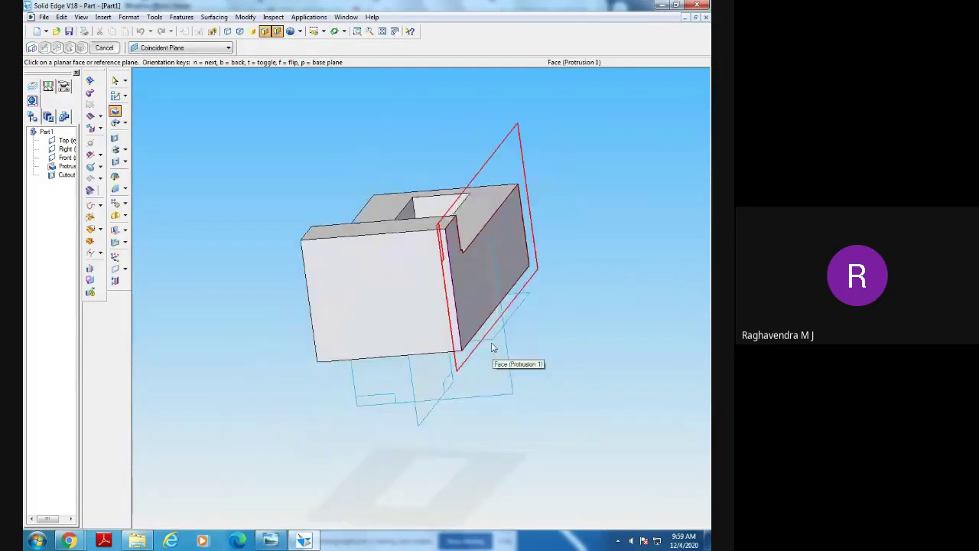
left_click(493, 348)
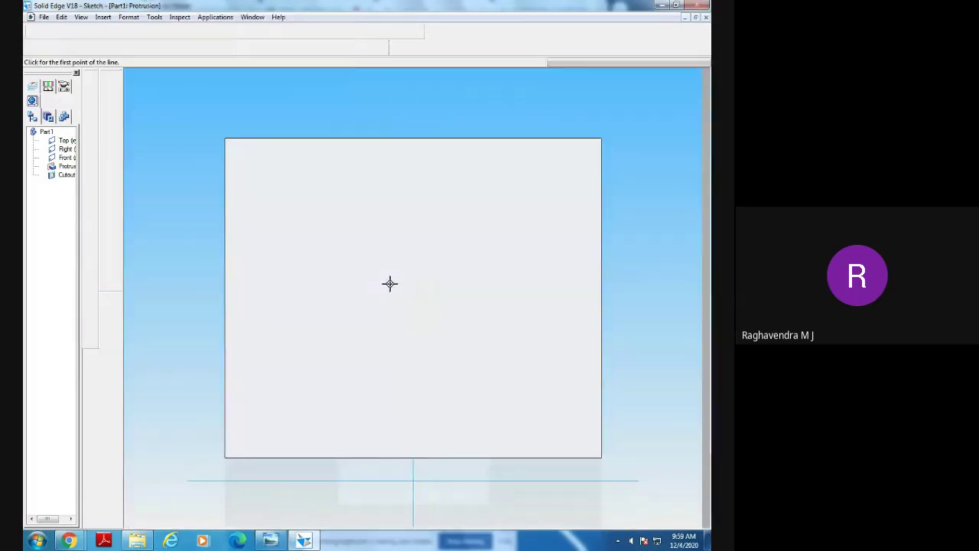
Check the boss size in the drawing, and draw a 32 mm diameter circle centred on the face's vertical reference plane.
left_click(107, 128)
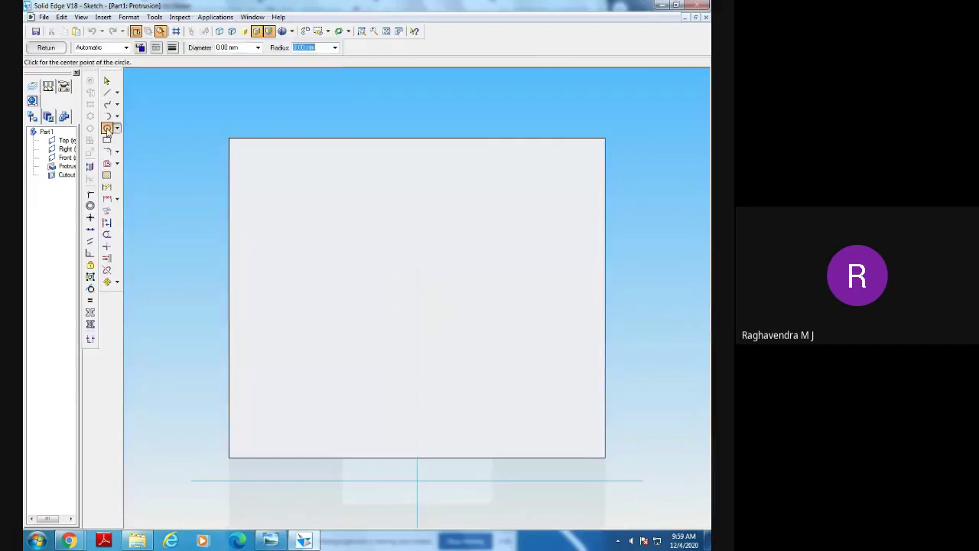
left_click(269, 540)
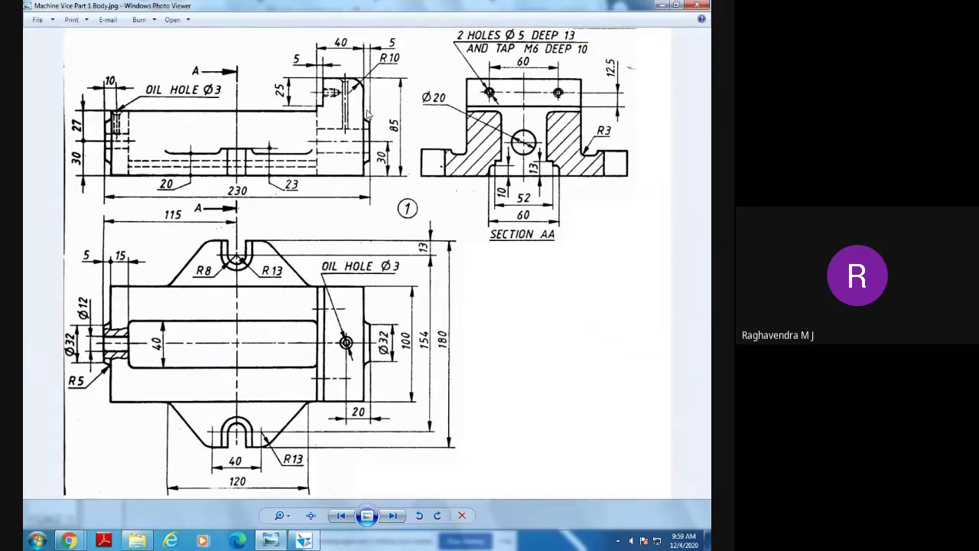
left_click(309, 540)
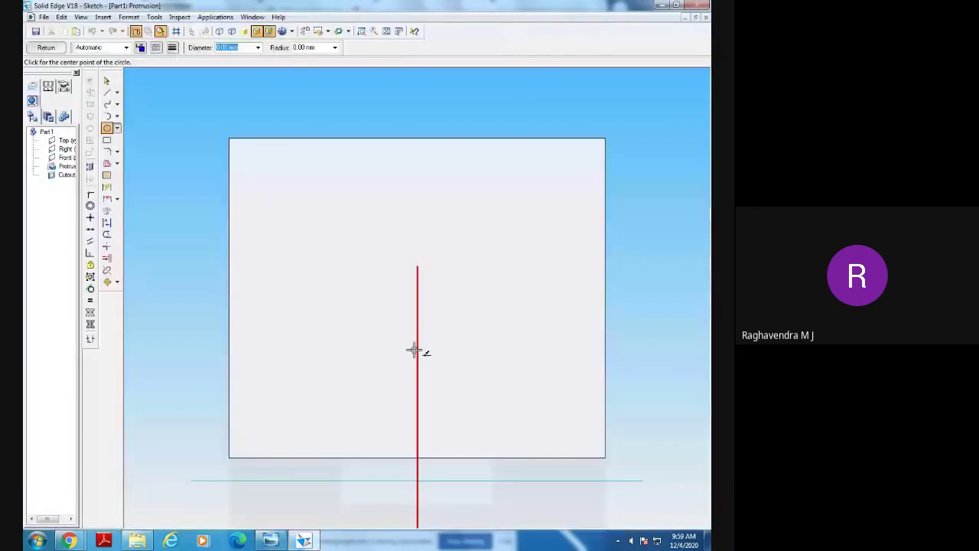
left_click(416, 347)
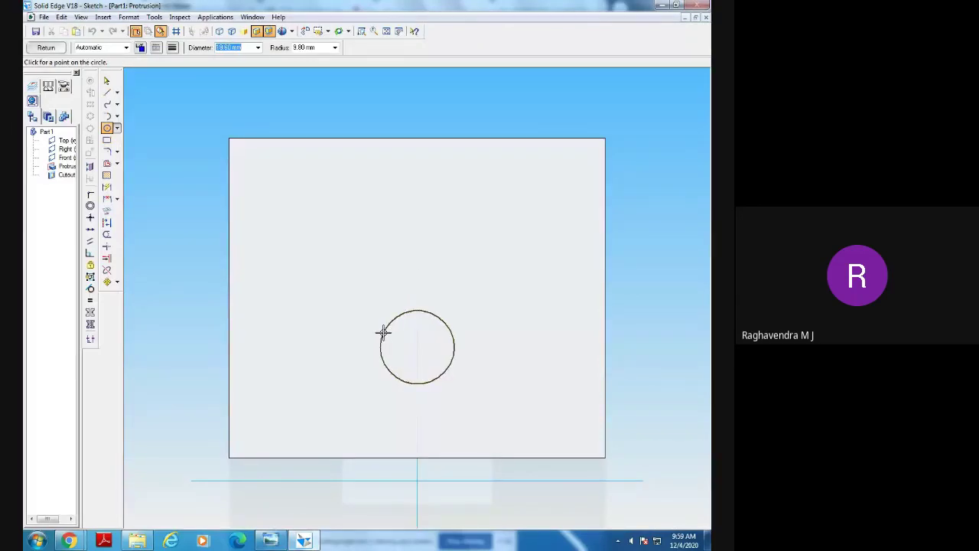
type("32")
key("Return")
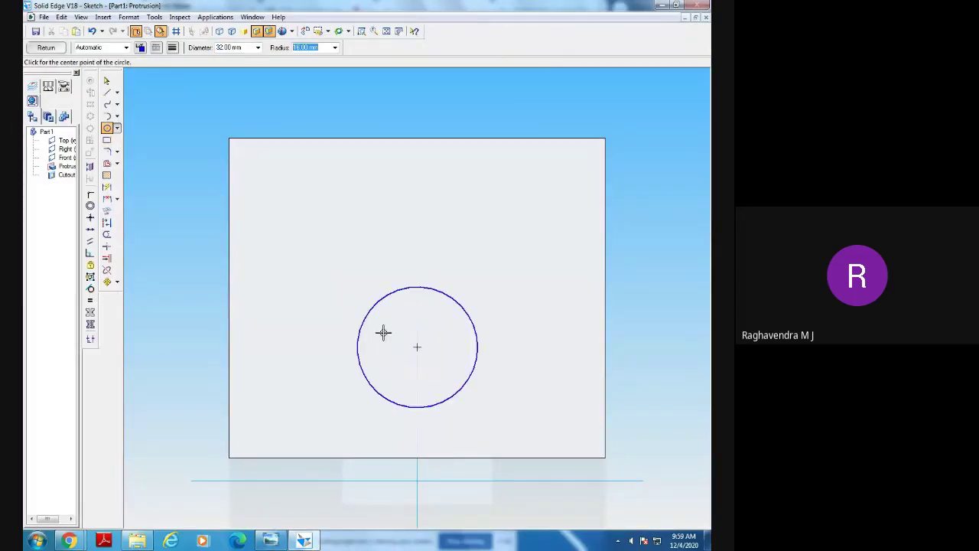
Check the boss position in the drawing, set the circle's centre 30 mm above the base edge, and dimension its diameter.
left_click(269, 540)
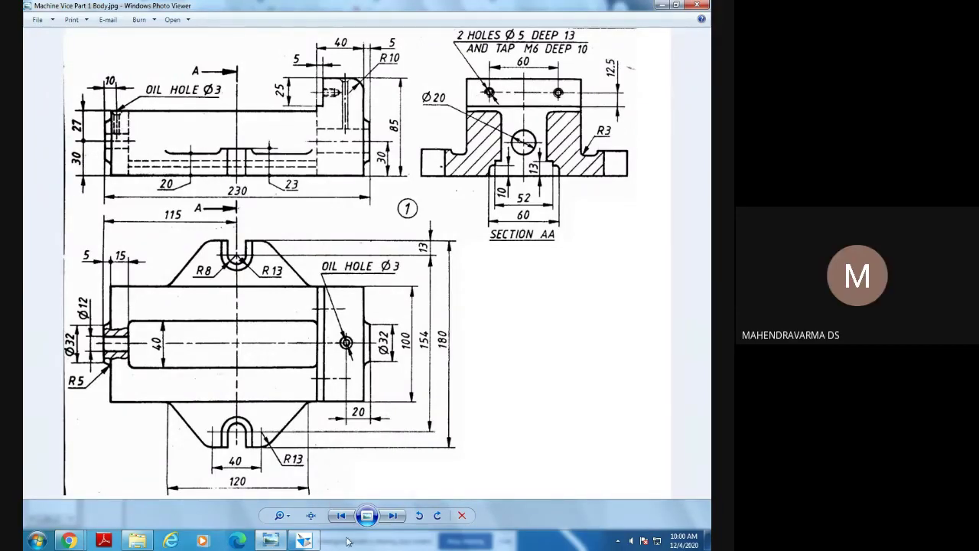
left_click(304, 540)
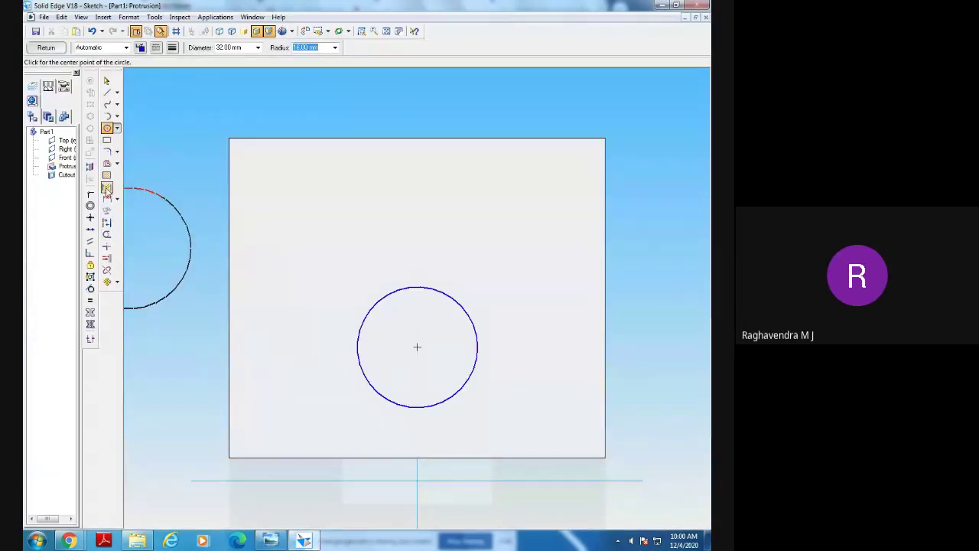
left_click(106, 187)
left_click(467, 455)
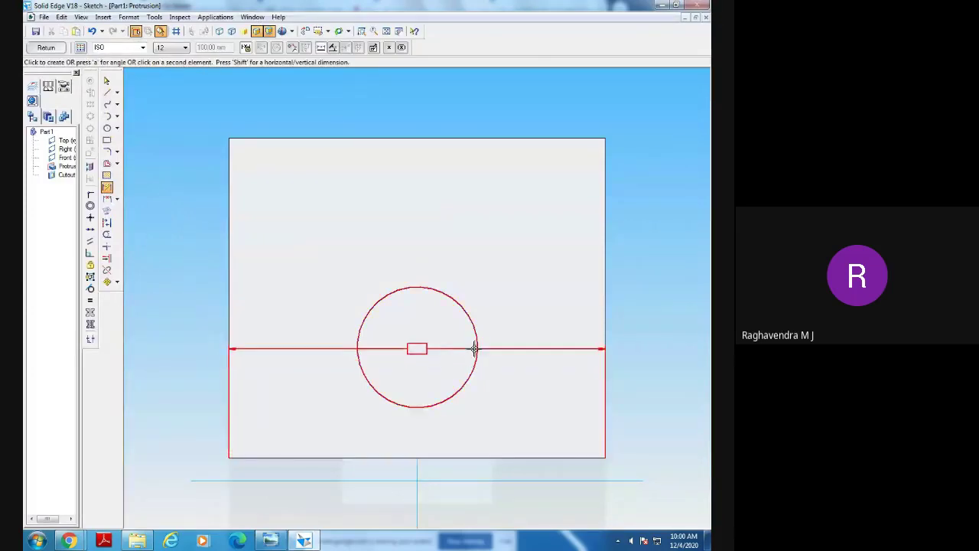
left_click(475, 345)
left_click(190, 350)
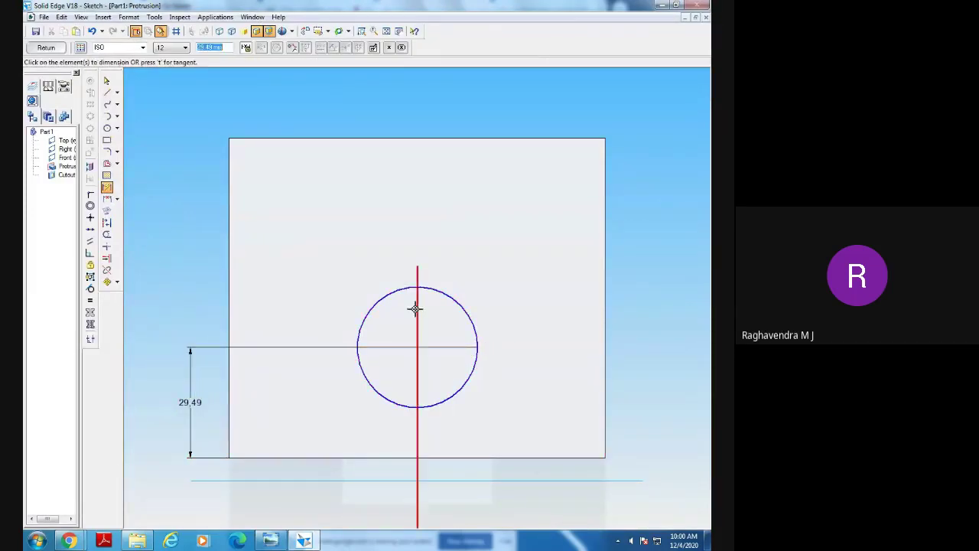
type("30")
key("Return")
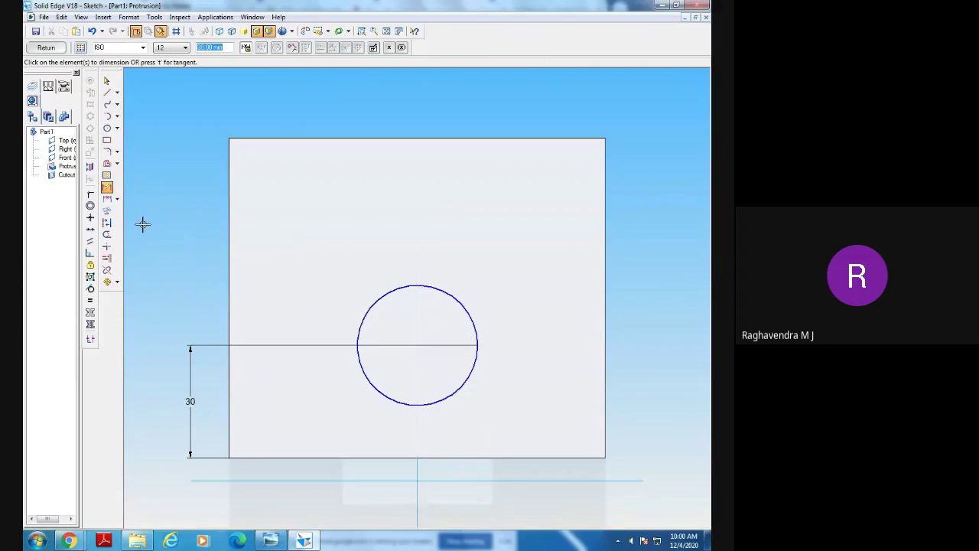
left_click(457, 305)
left_click(534, 250)
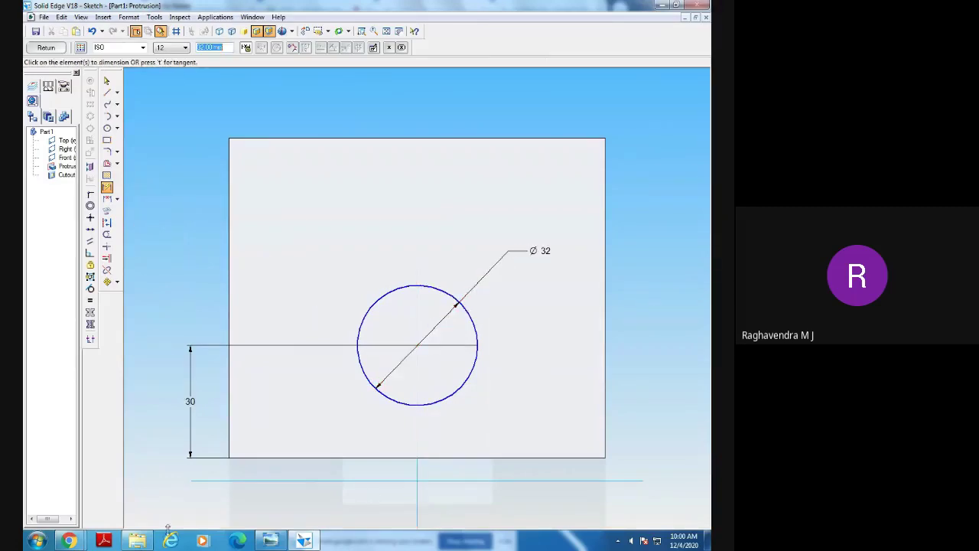
Check the boss sketch against the drawing and close the sketch.
left_click(270, 540)
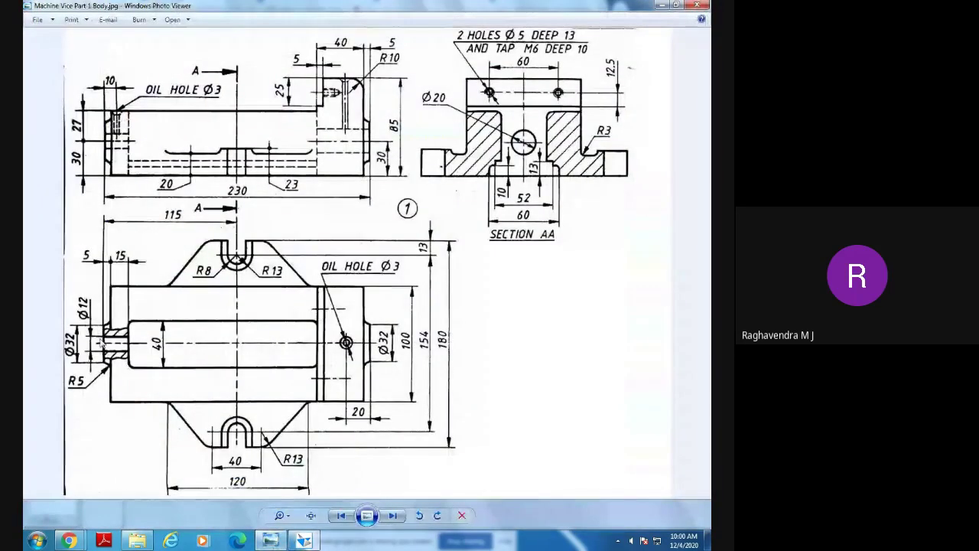
left_click(312, 542)
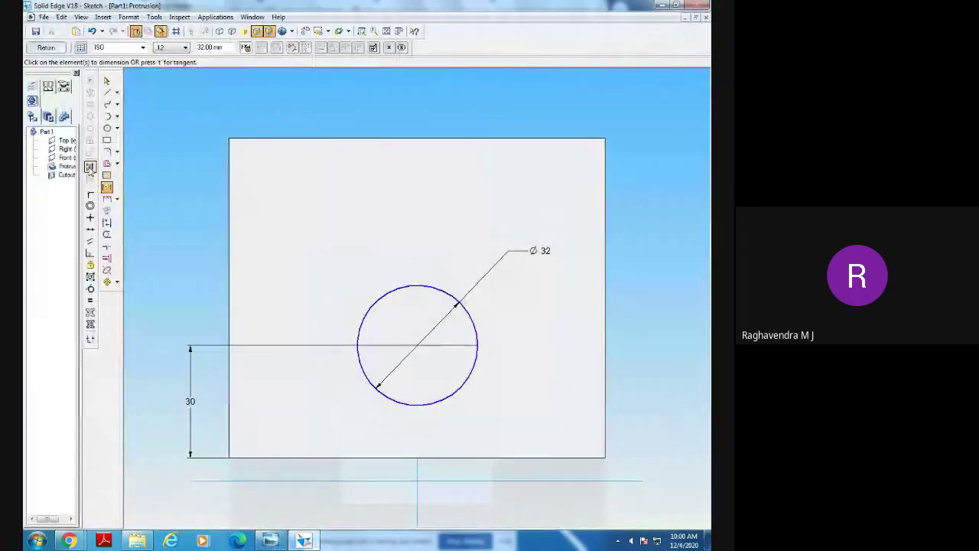
left_click(46, 47)
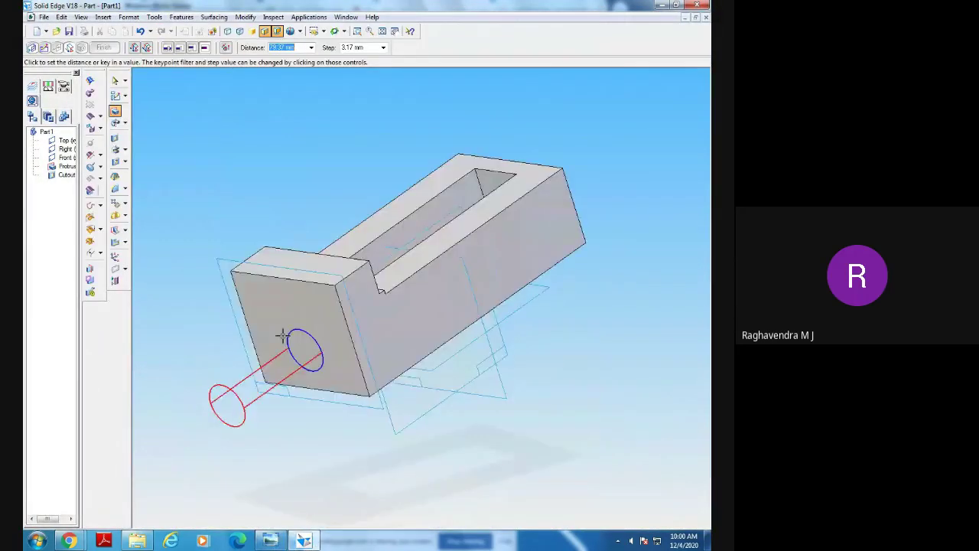
Check the boss thickness in the drawing, extrude the circle 5 mm outward from the jaw end face, and finish the protrusion.
middle_click_drag(226, 396, 223, 421)
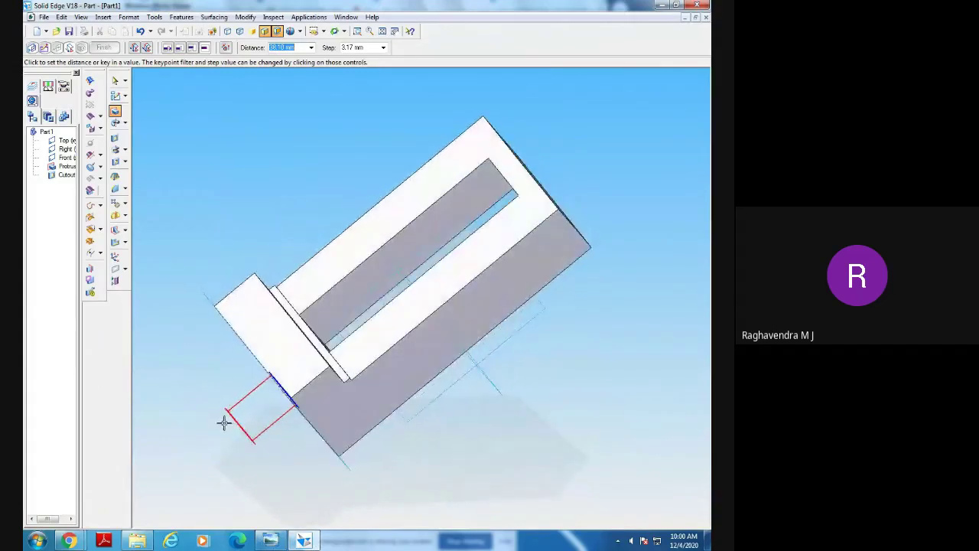
left_click(272, 542)
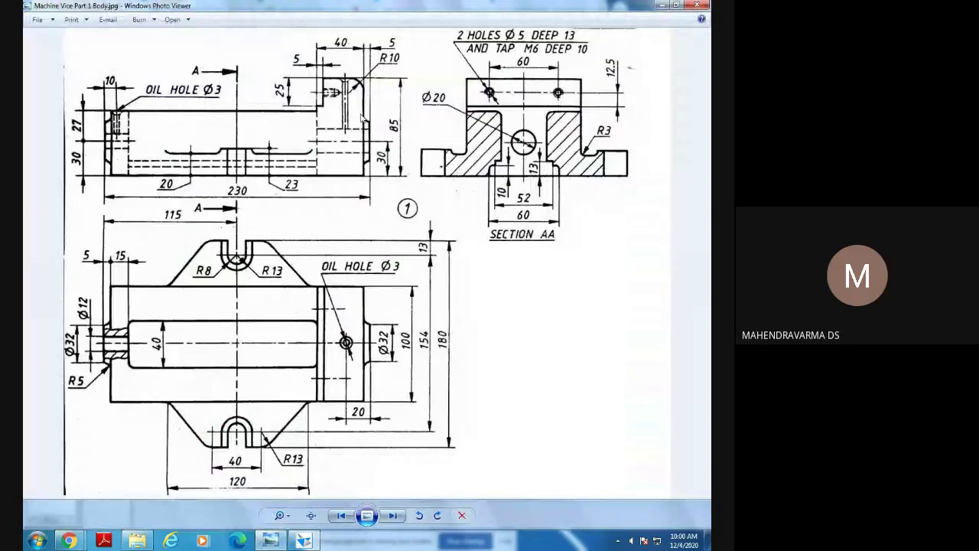
left_click(303, 540)
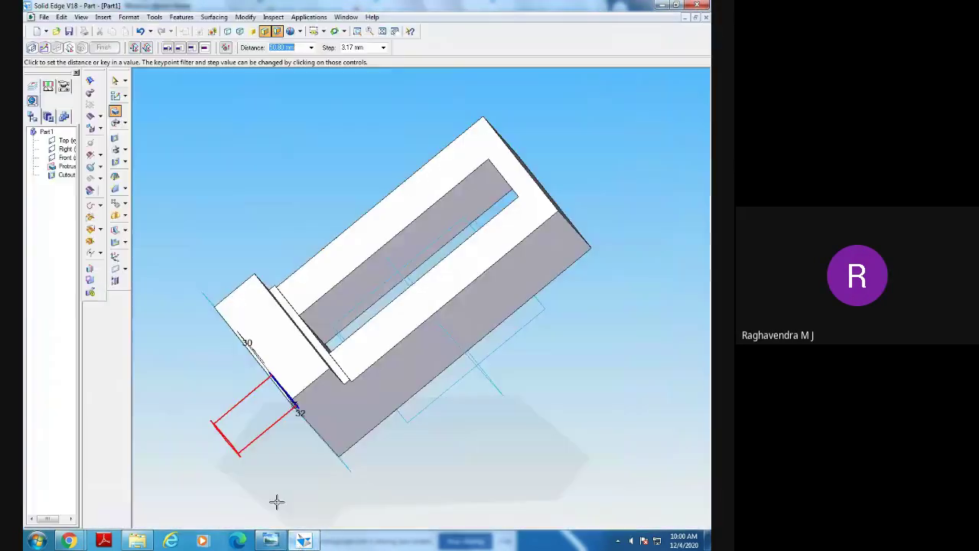
left_click(210, 409)
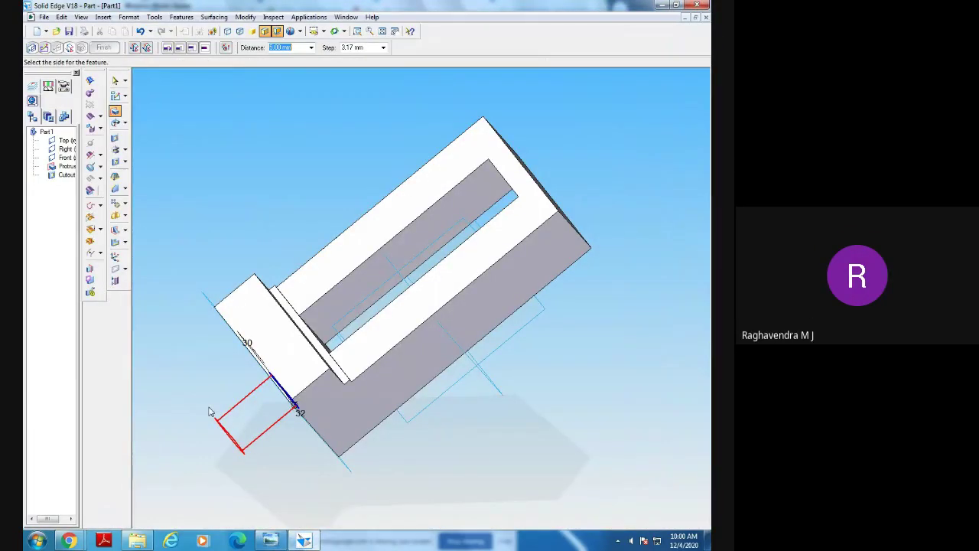
left_click(209, 411)
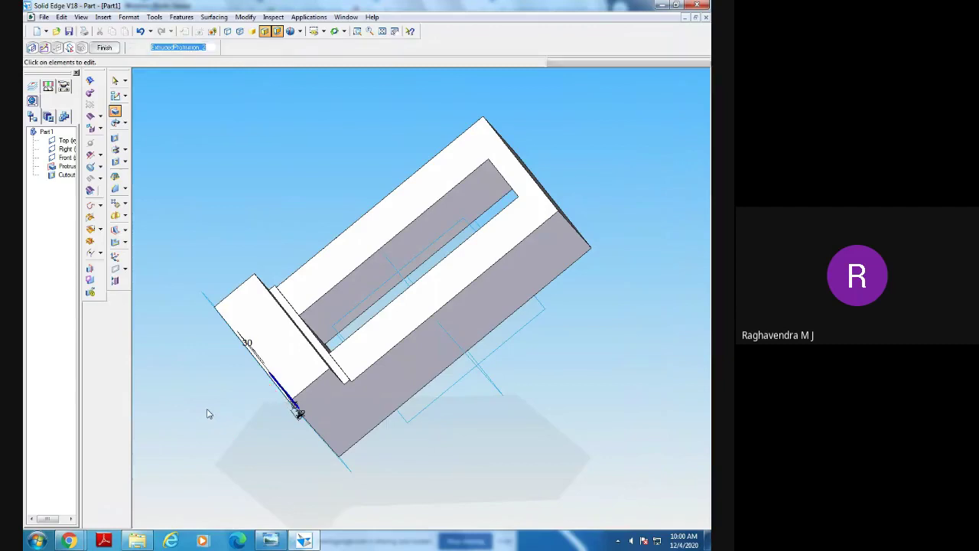
left_click(104, 49)
middle_click_drag(225, 418, 228, 344)
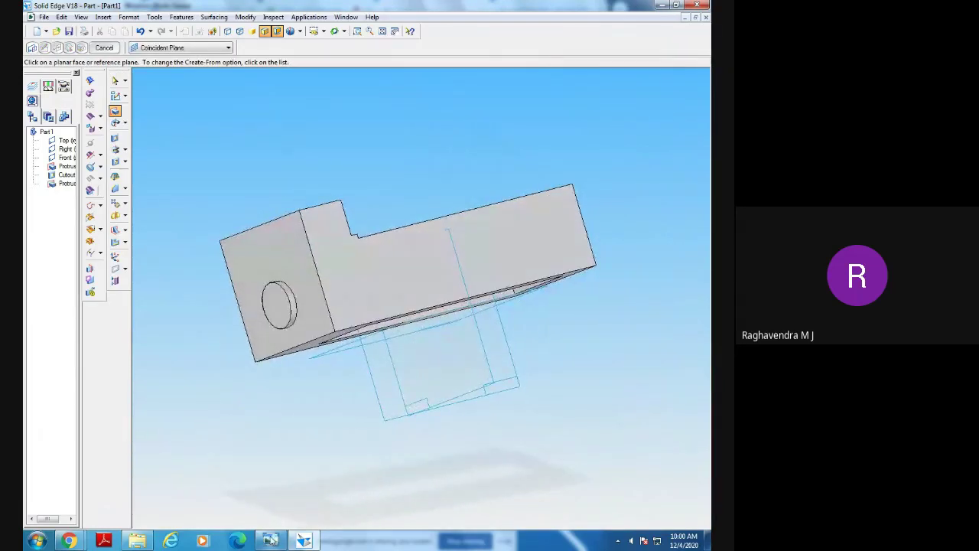
Check the boss fillet in the drawing, and round the edge where the boss meets the jaw face with the specified 5 mm radius.
middle_click_drag(269, 443, 287, 461)
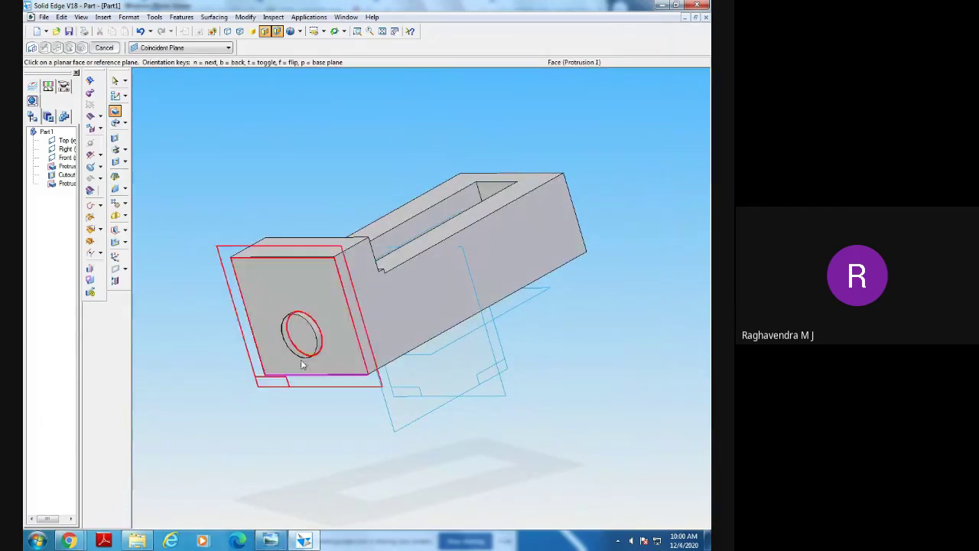
left_click(269, 539)
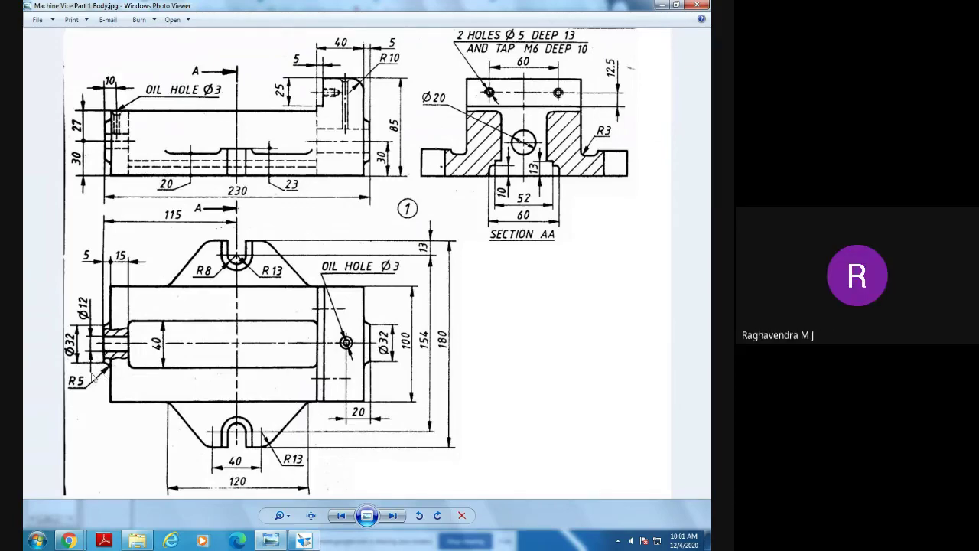
key("alt+Tab")
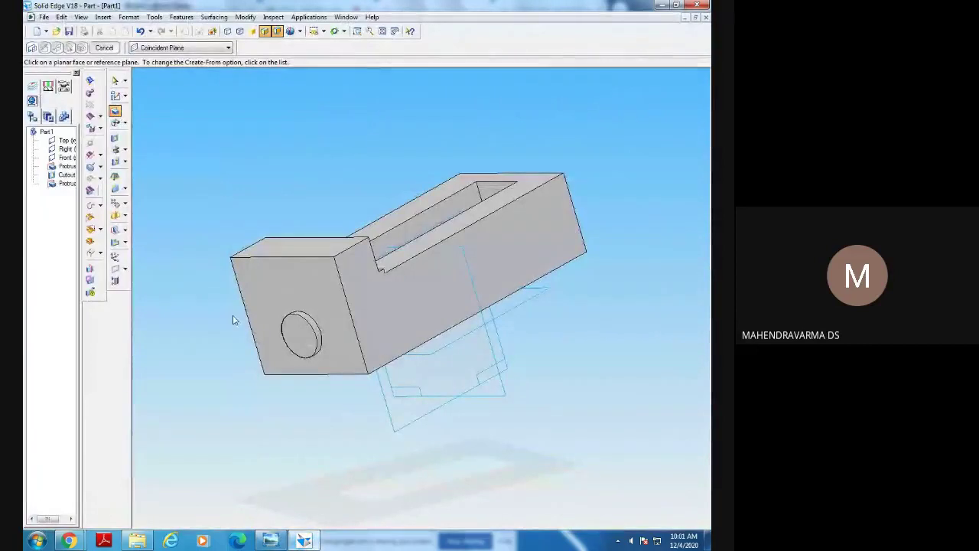
left_click(115, 189)
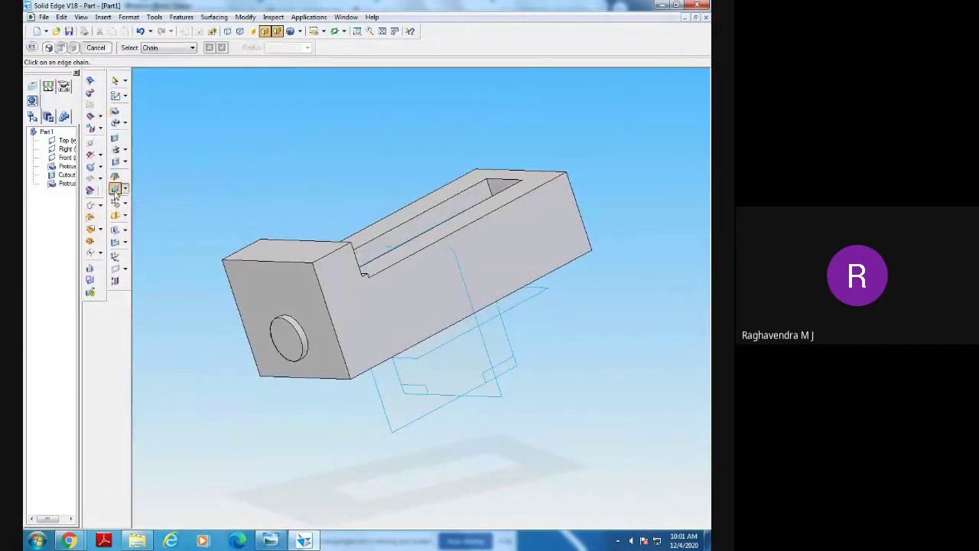
left_click(305, 341)
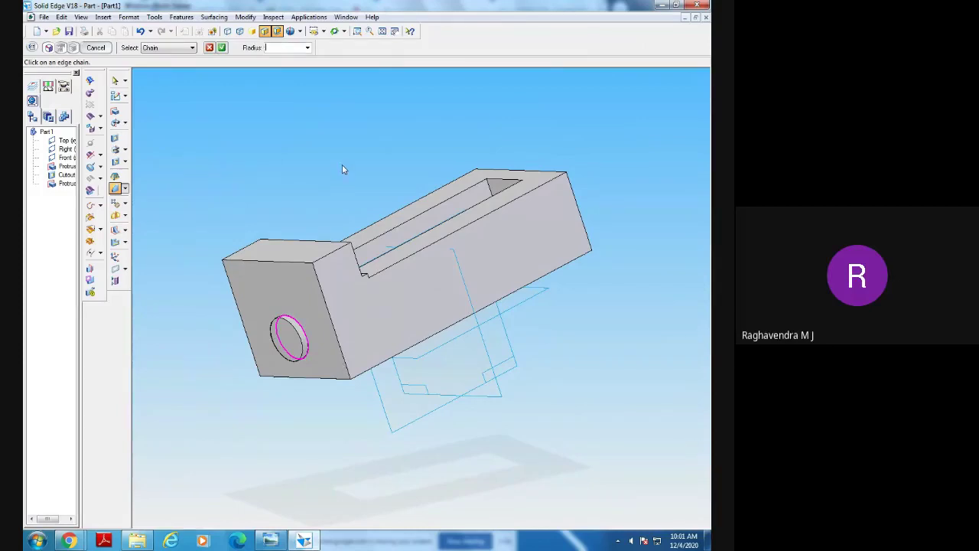
key("Return")
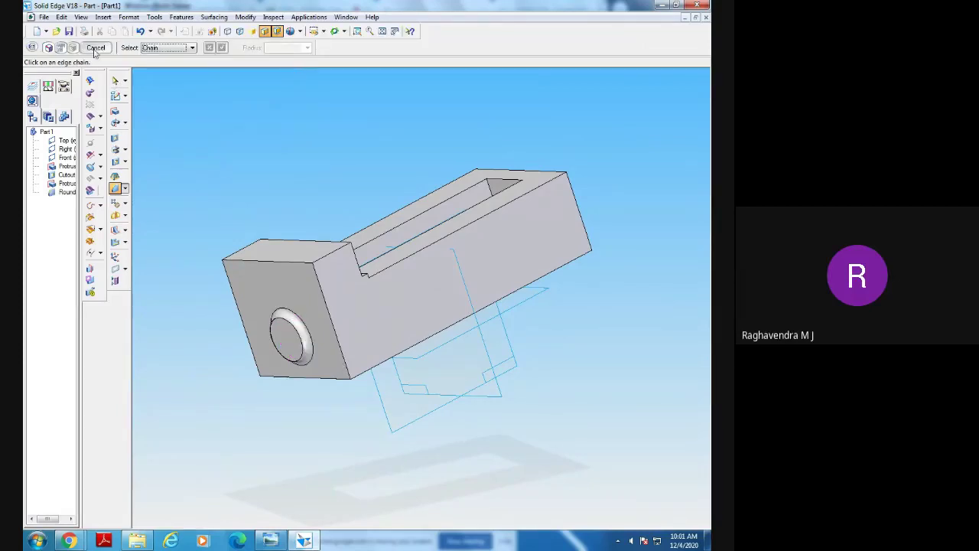
left_click(94, 48)
Start a Mirror Copy Feature and select the circular boss protrusion and its round as the features to mirror.
middle_click_drag(192, 296, 146, 328)
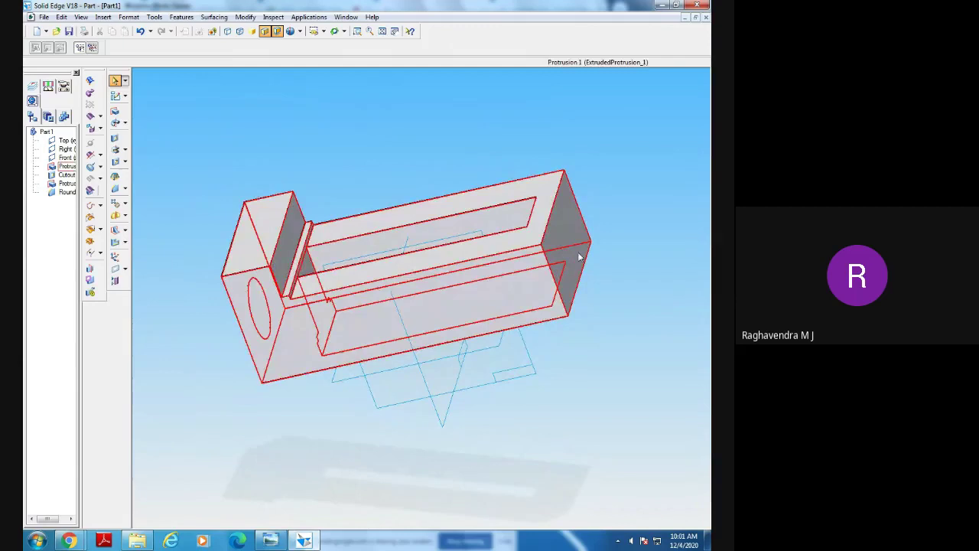
middle_click_drag(481, 413, 550, 267)
middle_click_drag(452, 455, 428, 322)
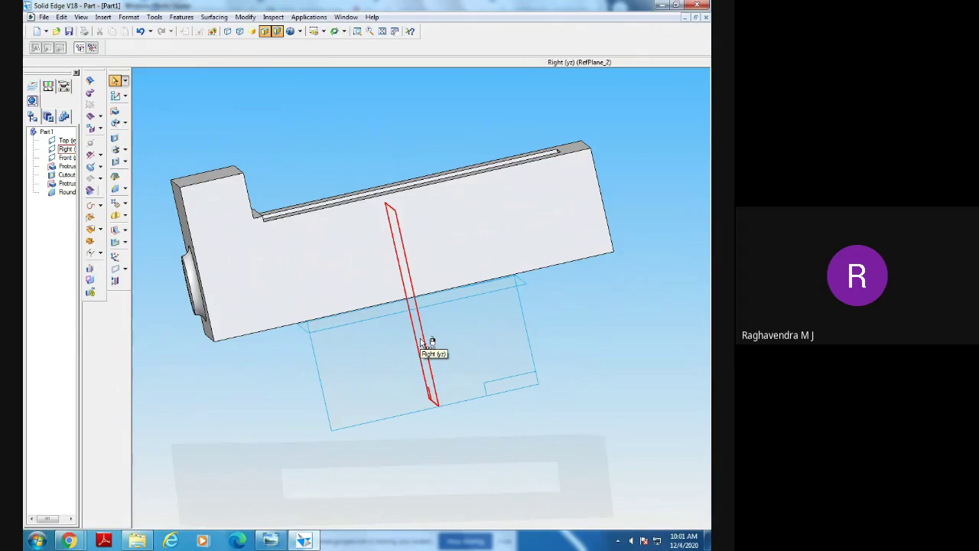
middle_click_drag(292, 362, 303, 361)
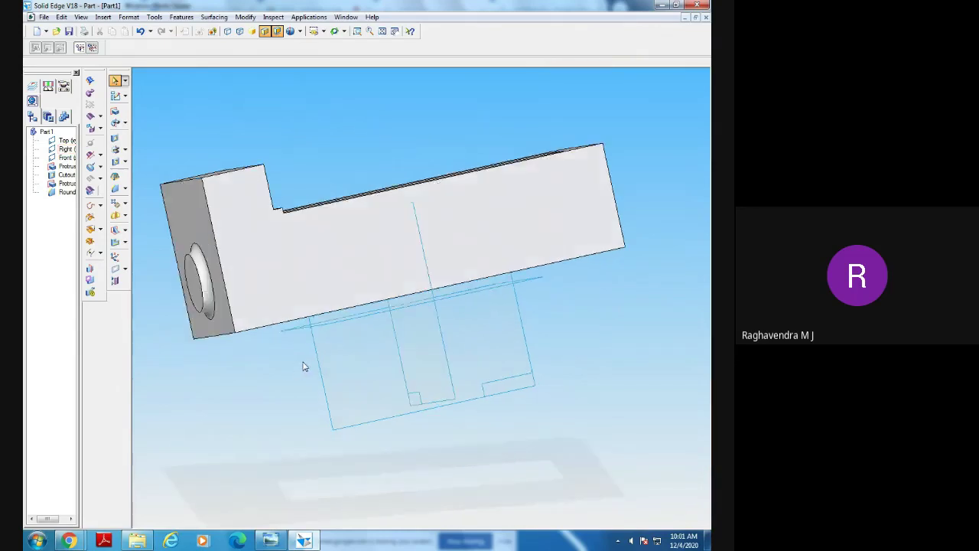
left_click(126, 217)
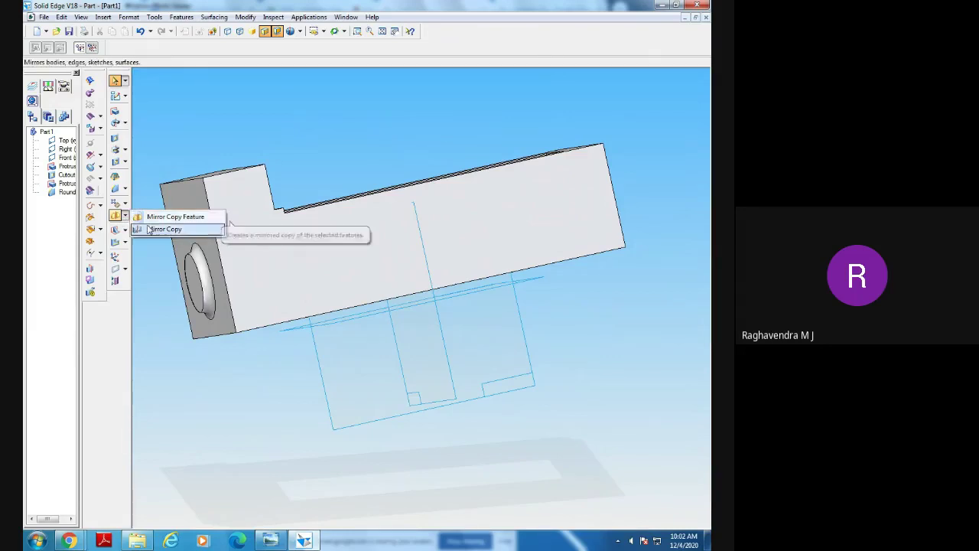
left_click(156, 216)
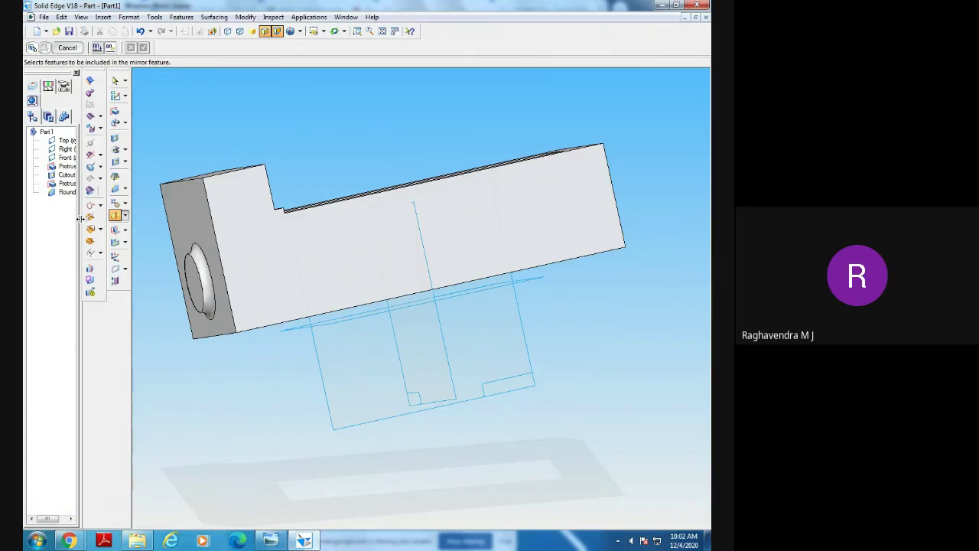
left_click_drag(79, 218, 97, 218)
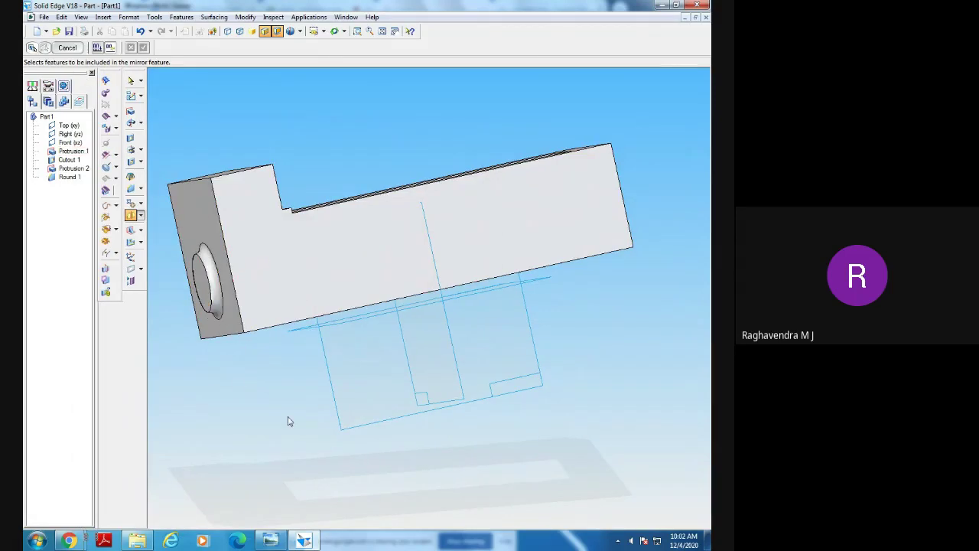
left_click(68, 178)
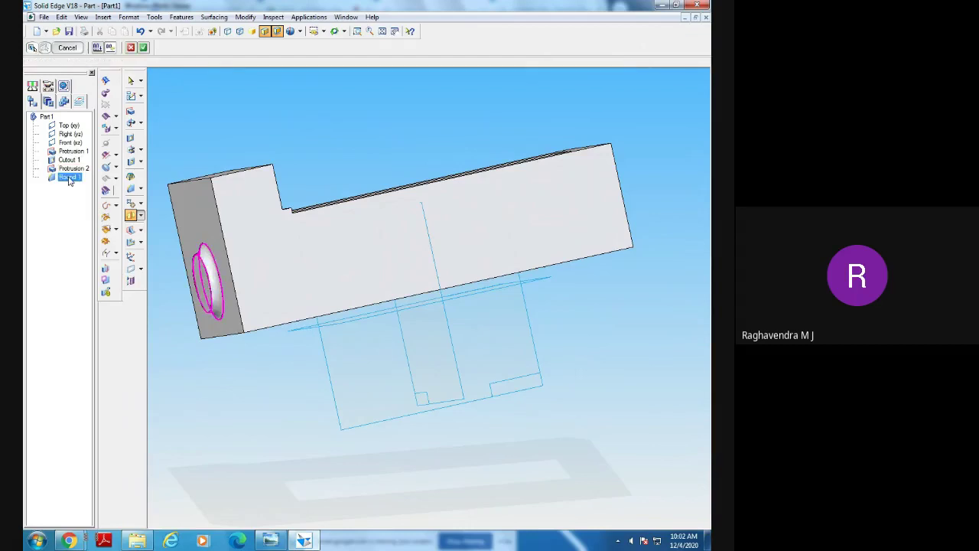
left_click(70, 169, "ctrl")
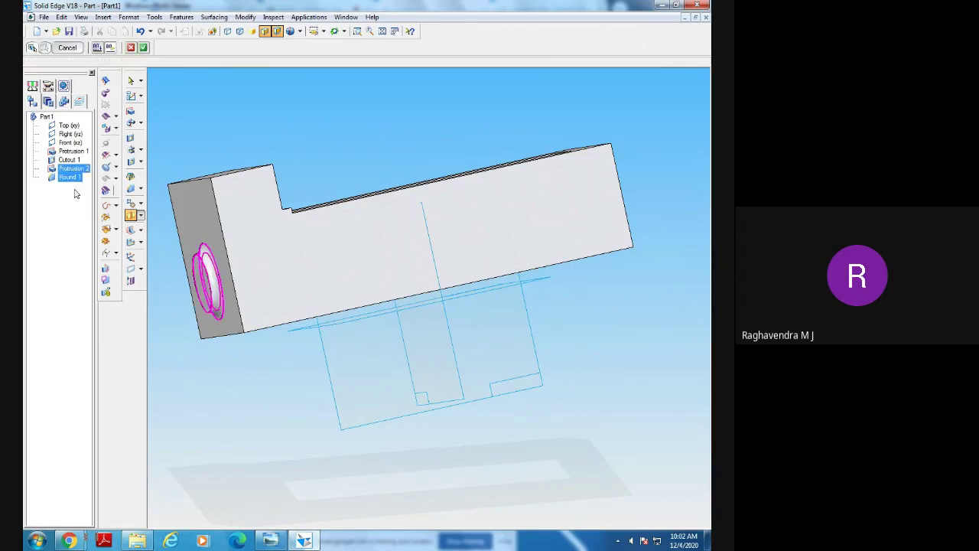
Mirror the end boss and its round about the Right (yz) plane, using occurrences that adjust to the part geometry.
left_click(97, 47)
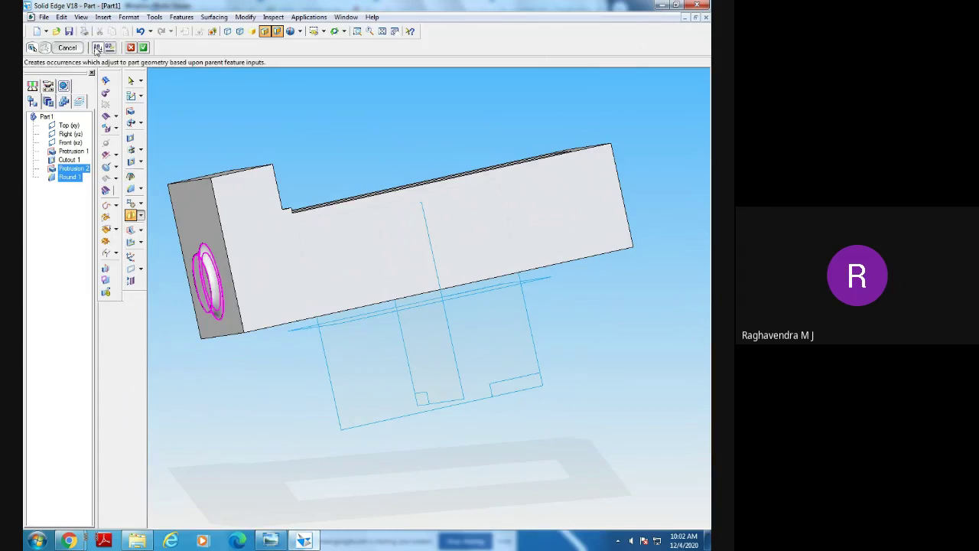
left_click(144, 48)
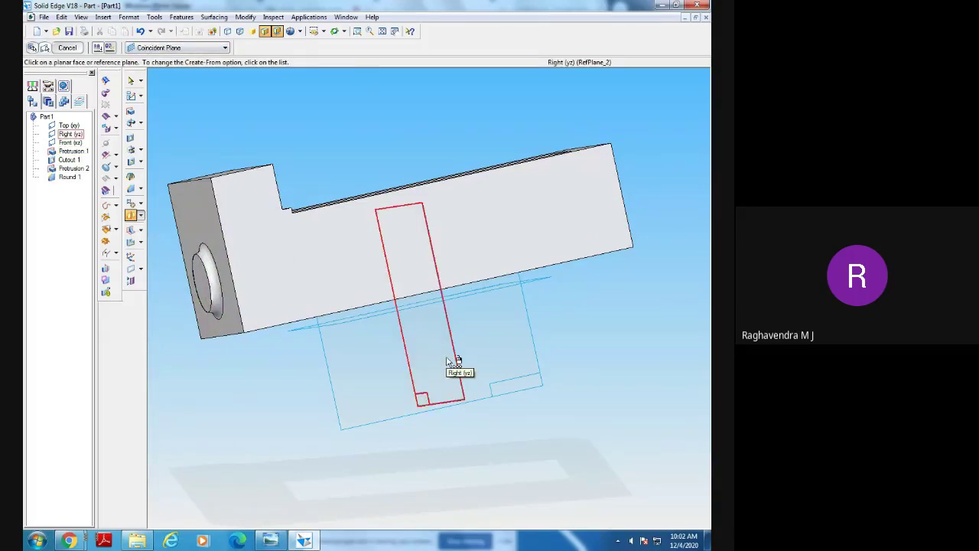
middle_click_drag(579, 365, 559, 375)
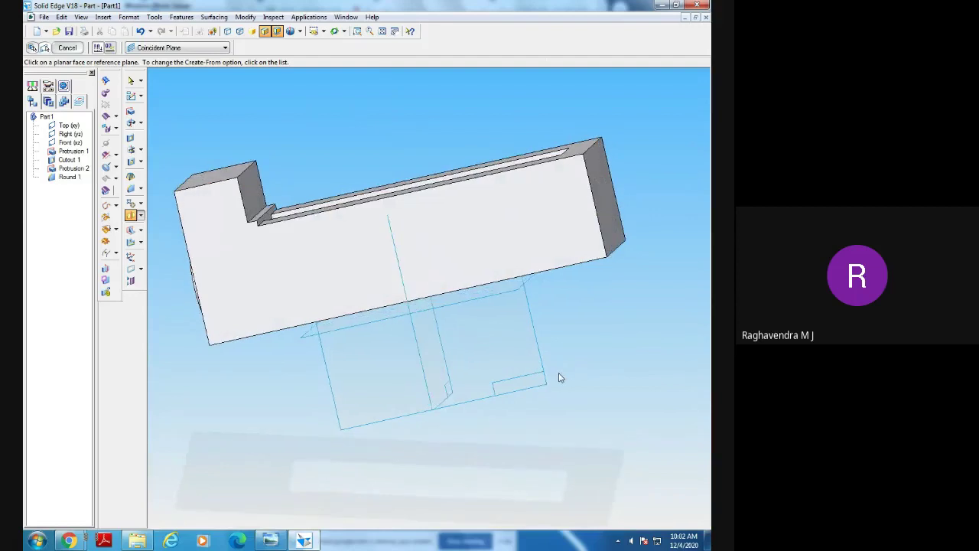
left_click(465, 381)
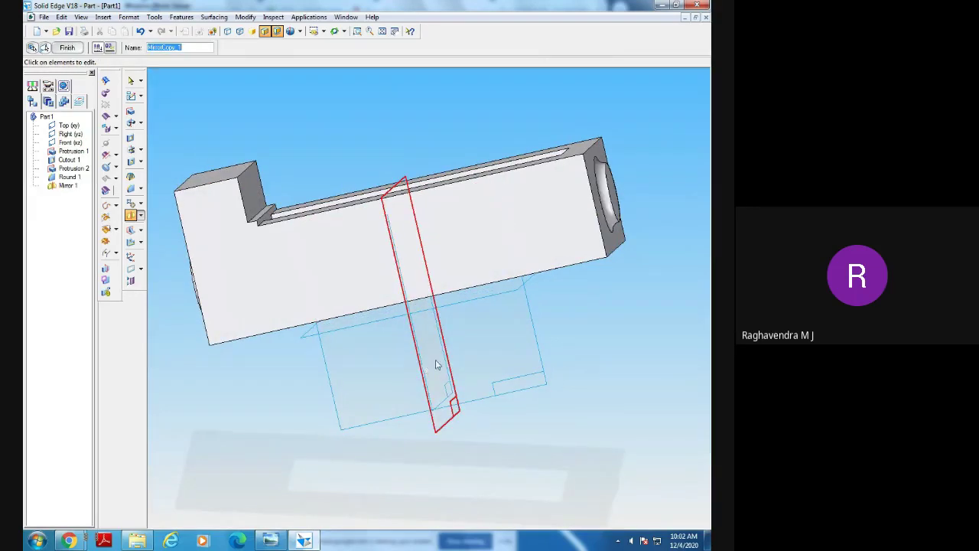
left_click(67, 47)
middle_click_drag(602, 333, 617, 363)
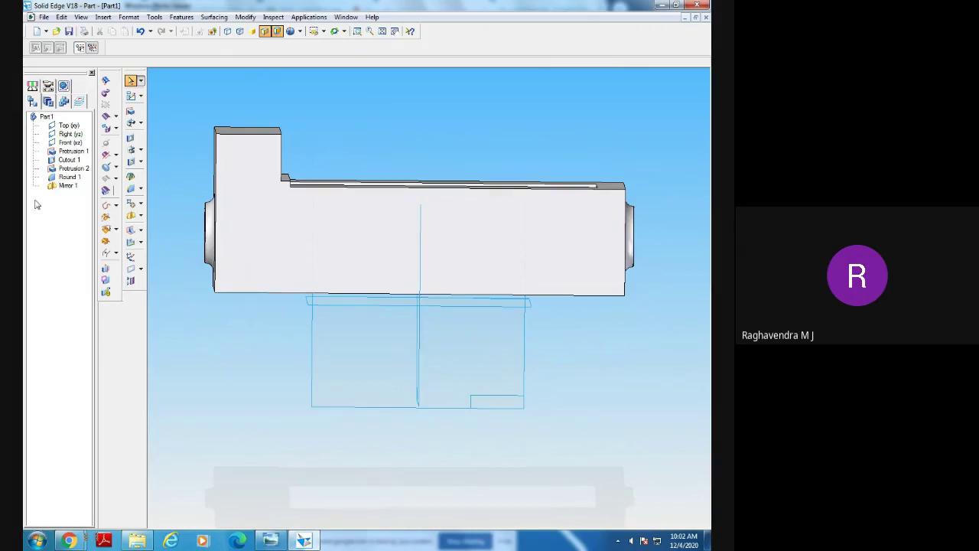
Open the definition of Protrusion 1 to examine its profile dimensions, and close it without changes.
right_click(70, 152)
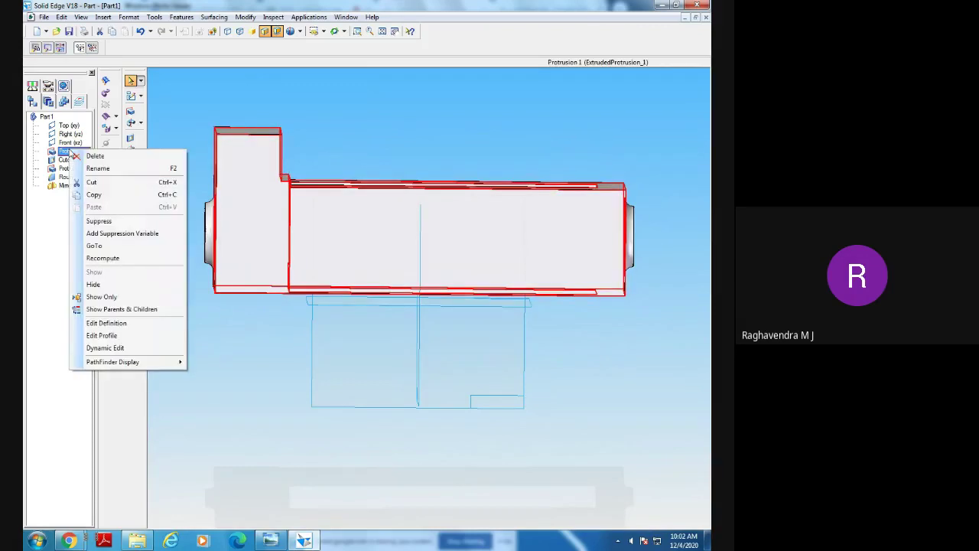
left_click(107, 324)
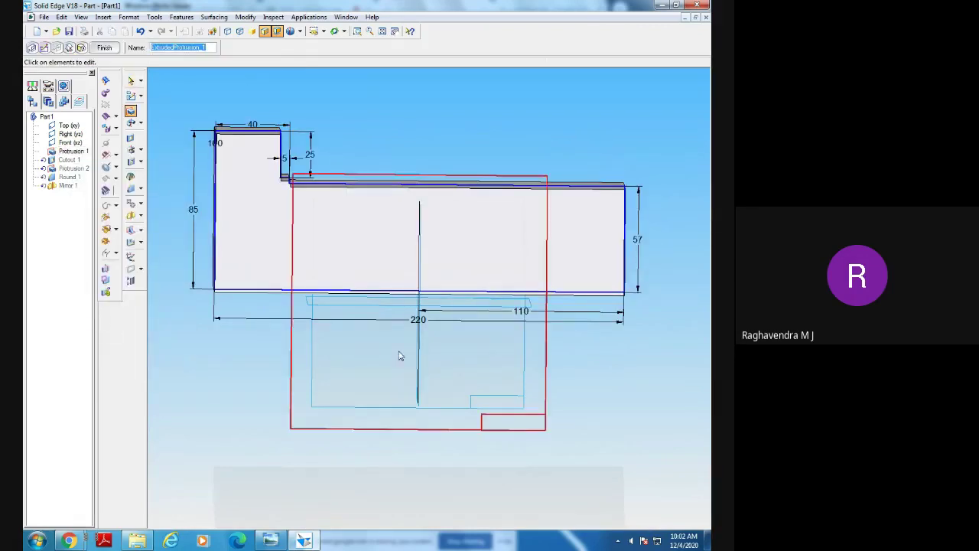
left_click(323, 32)
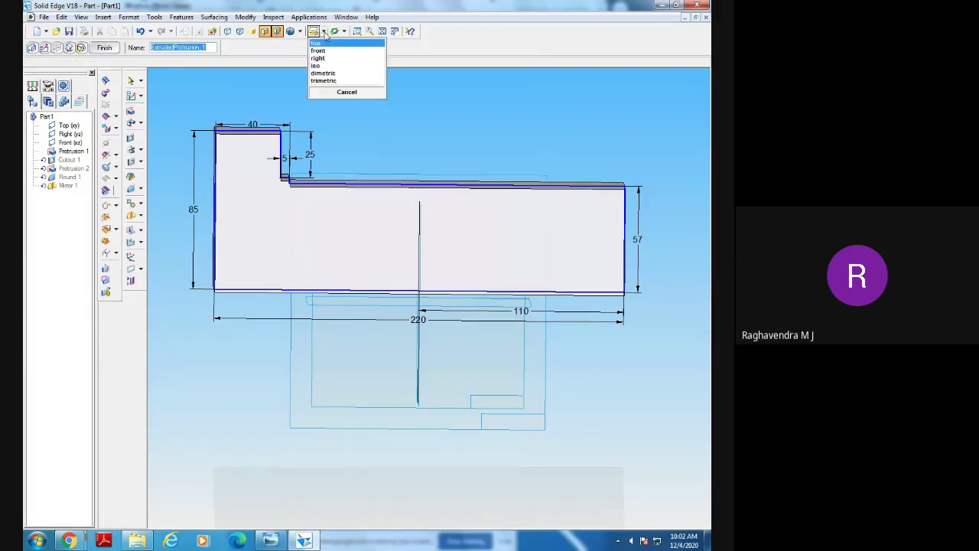
left_click(282, 75)
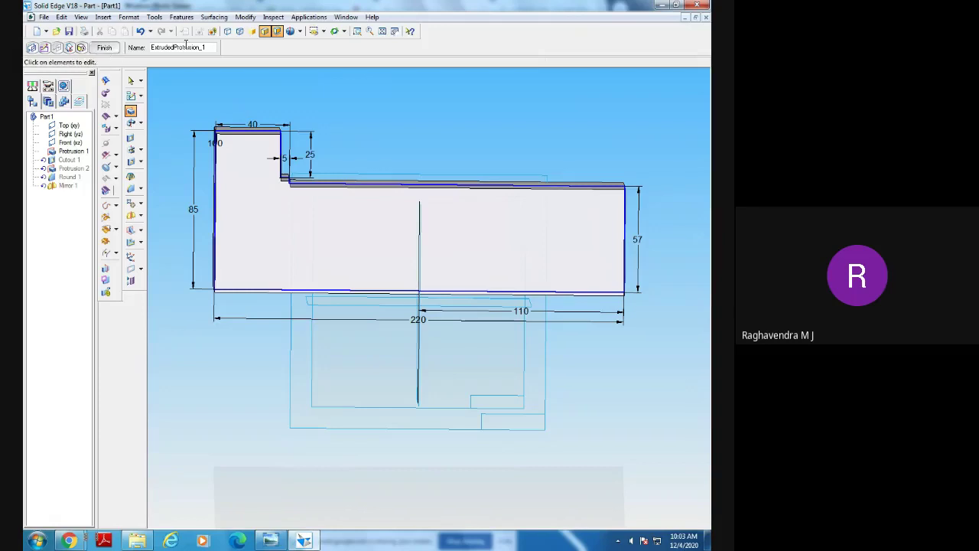
left_click(104, 47)
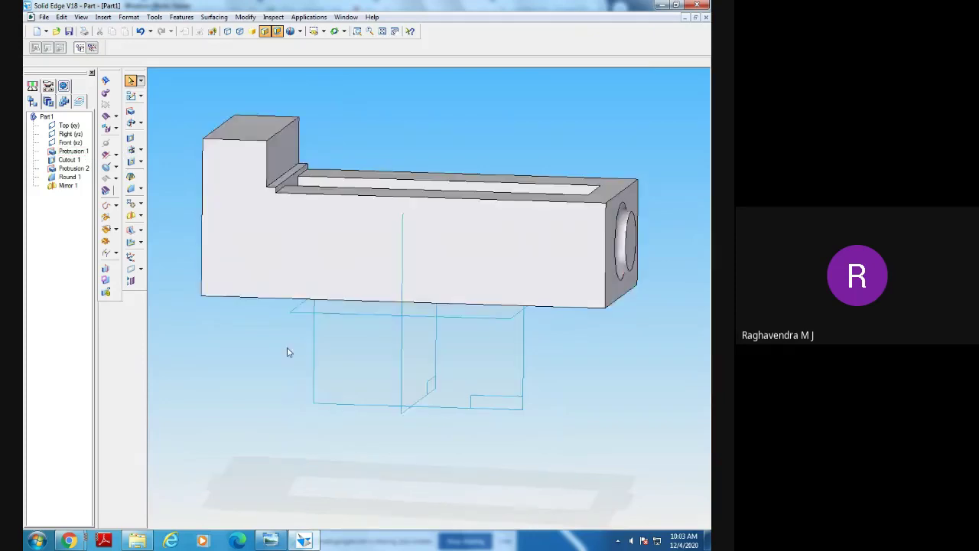
Open the profile sketch of Protrusion 1 to check the vertical centre line and its locating dimension, and leave the sketch.
right_click(72, 151)
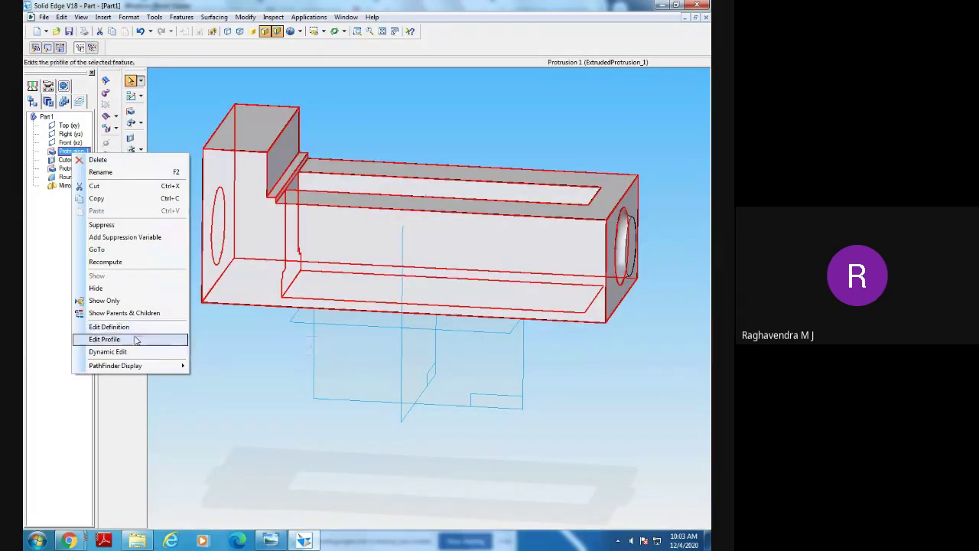
left_click(136, 339)
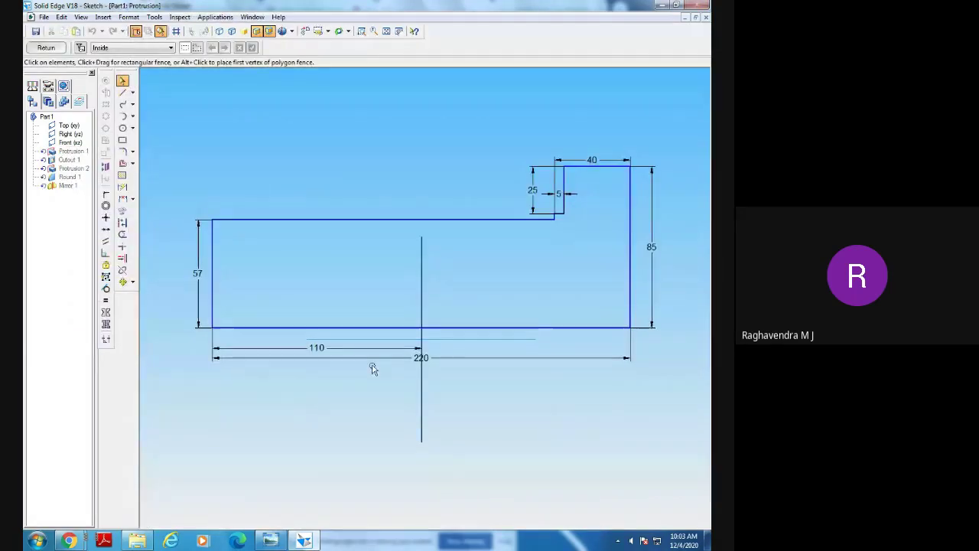
left_click(360, 348)
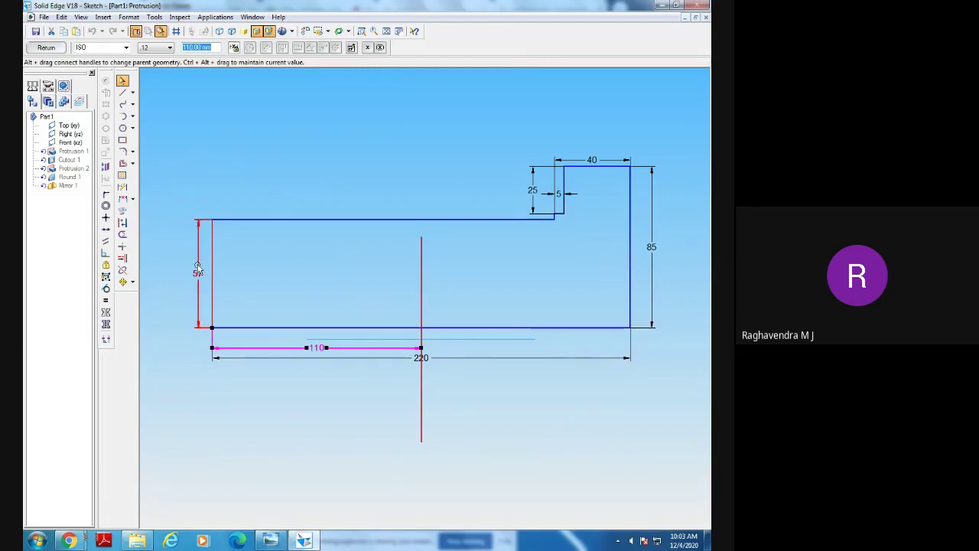
left_click(420, 285)
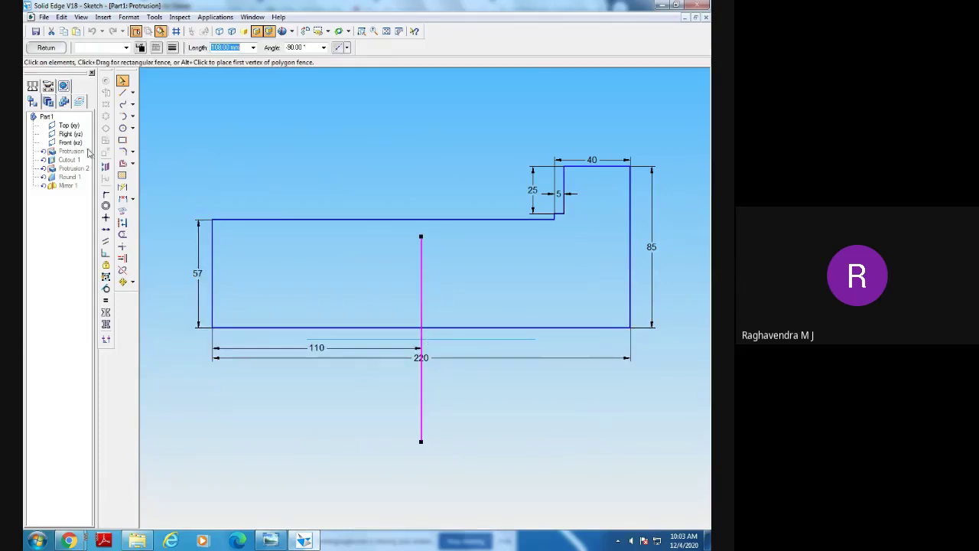
left_click(46, 47)
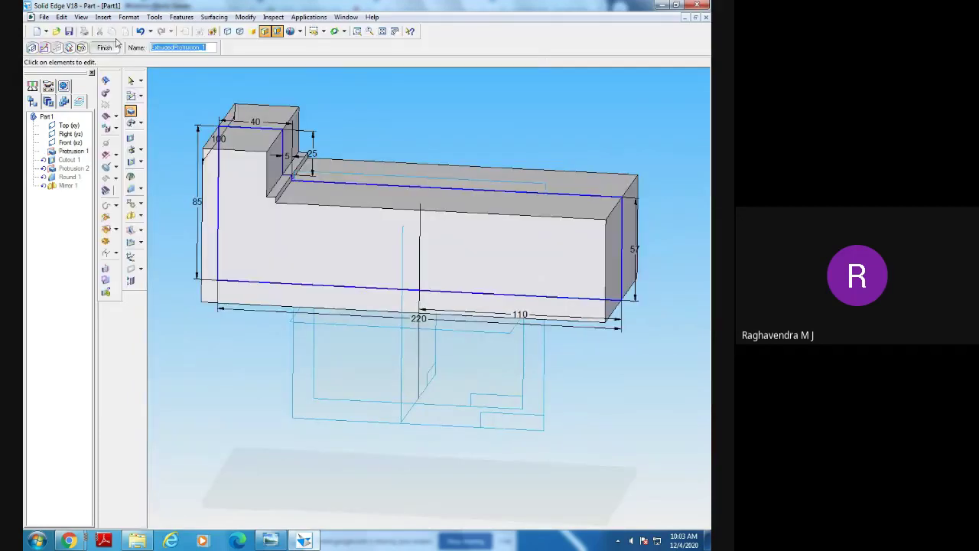
left_click(104, 47)
Show the part in front view and compare it with the Machine Vice Part 1 Body drawing in Windows Photo Viewer.
middle_click_drag(340, 344, 209, 380)
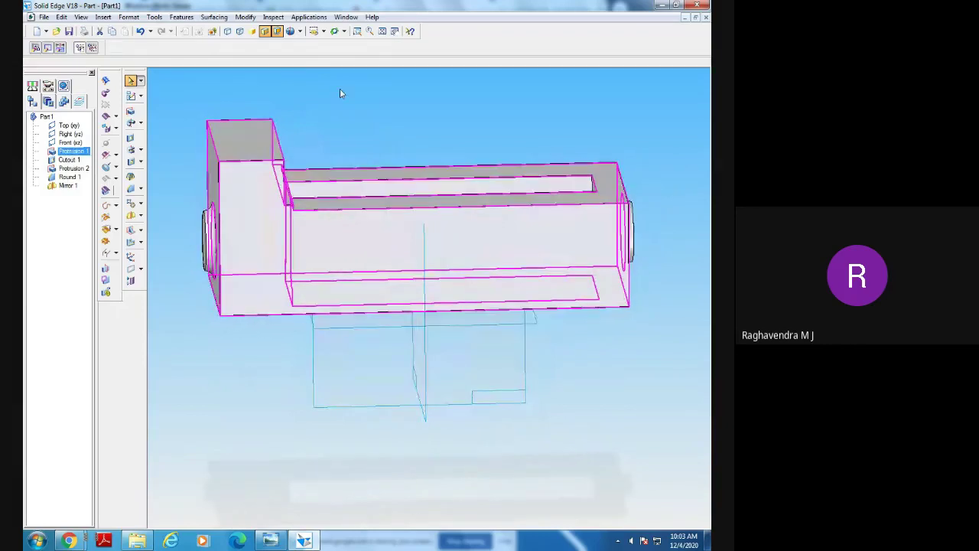
left_click(323, 31)
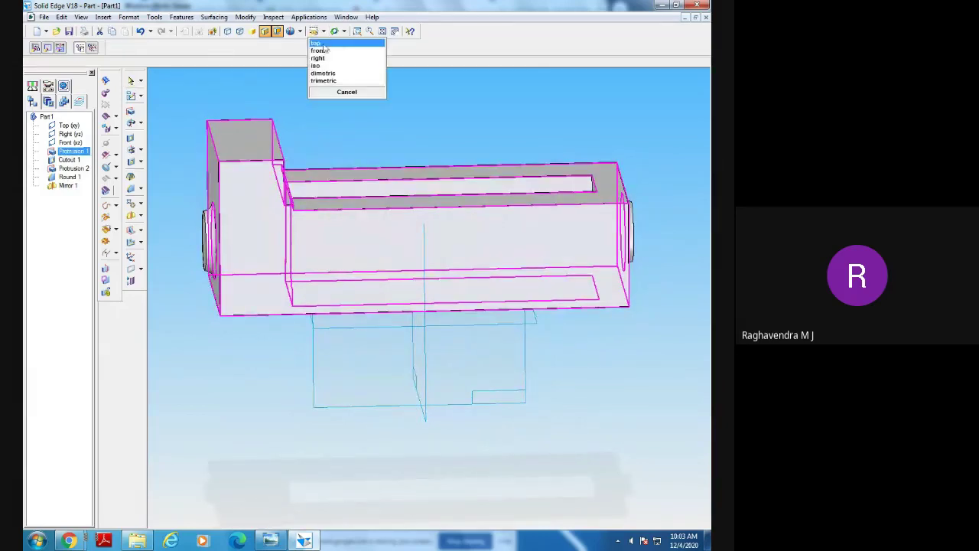
left_click(318, 50)
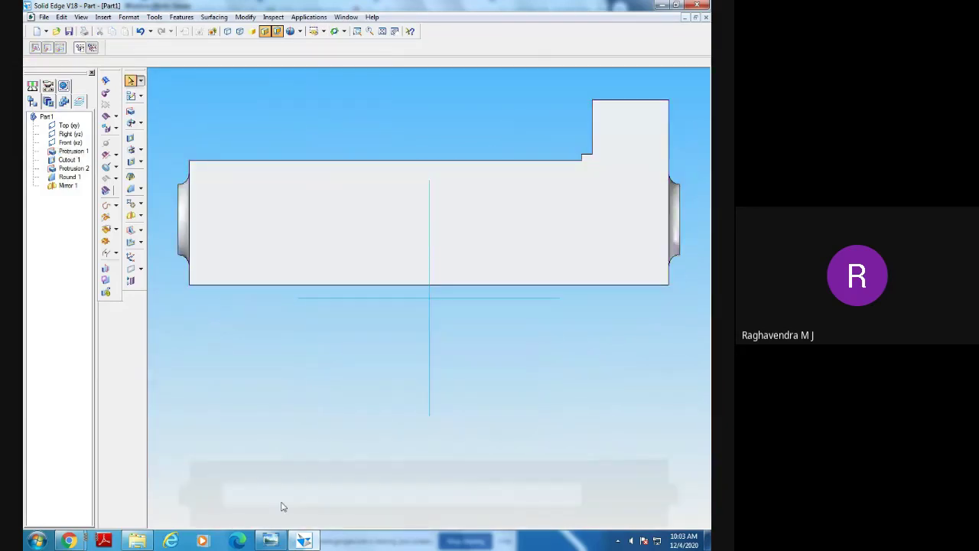
left_click(270, 540)
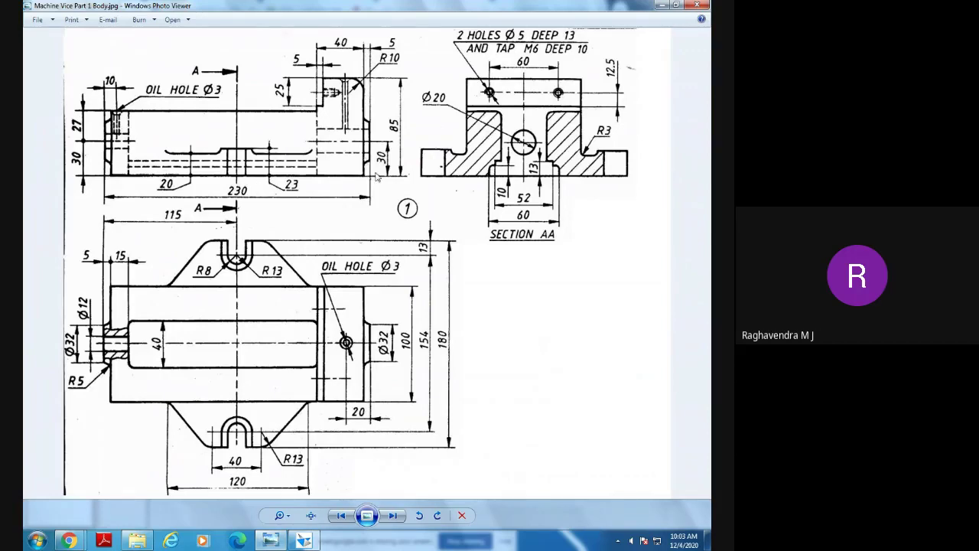
key("alt+Tab")
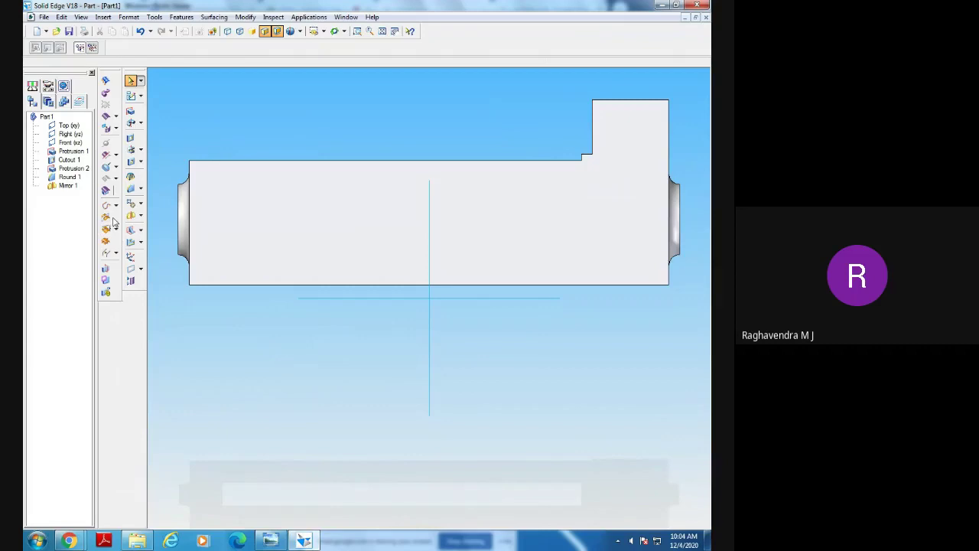
Switch between Solid Edge and the drawing in Windows Photo Viewer to examine the remaining features around the jaw-end boss.
middle_click_drag(258, 355, 280, 384)
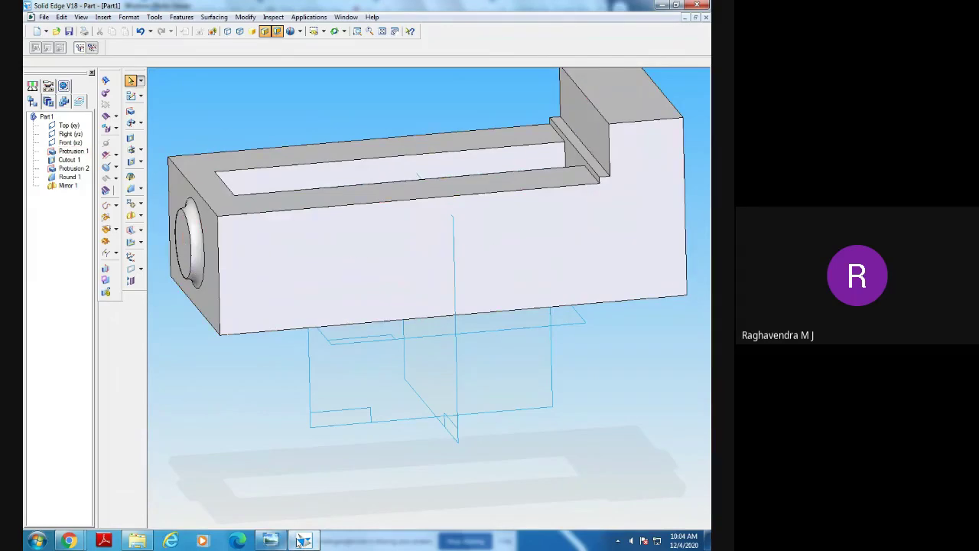
left_click(270, 541)
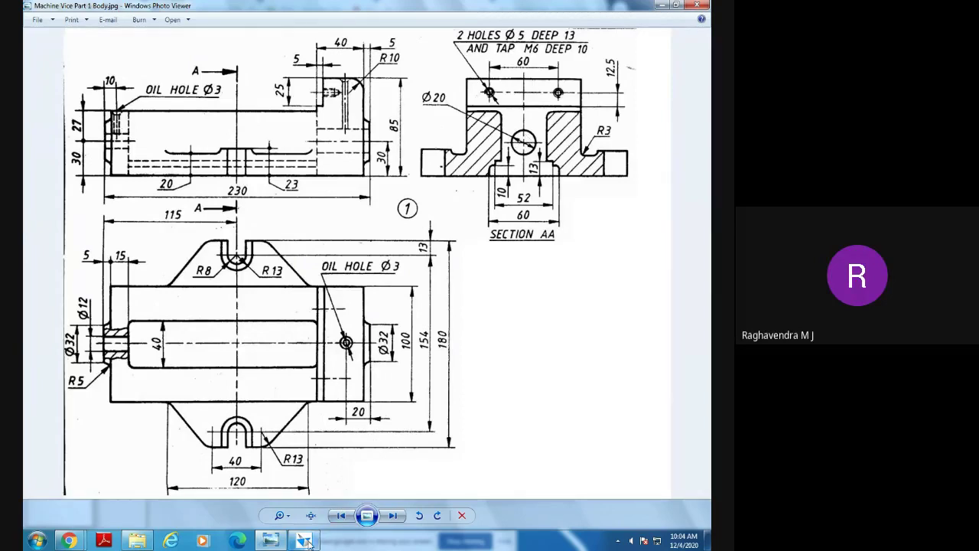
left_click(270, 540)
middle_click_drag(294, 432, 241, 427)
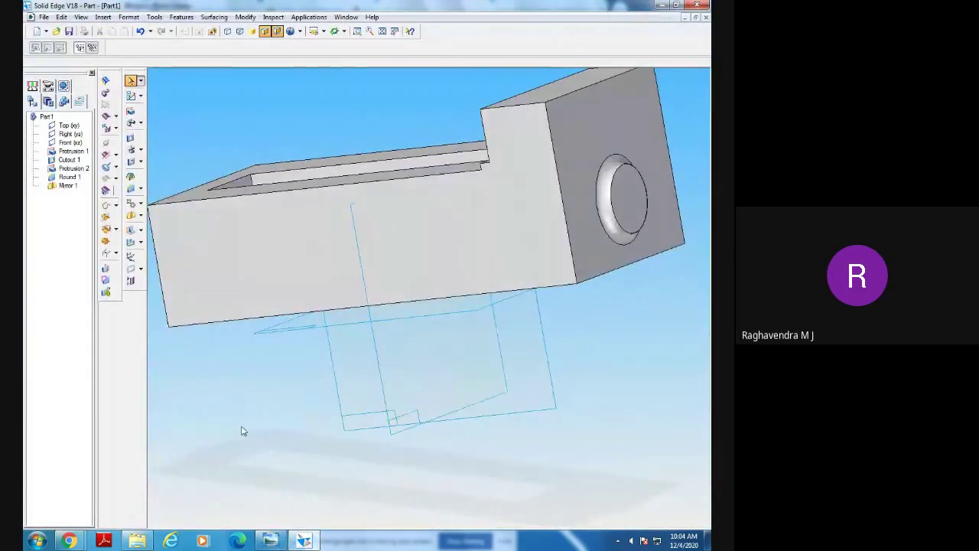
left_click(270, 540)
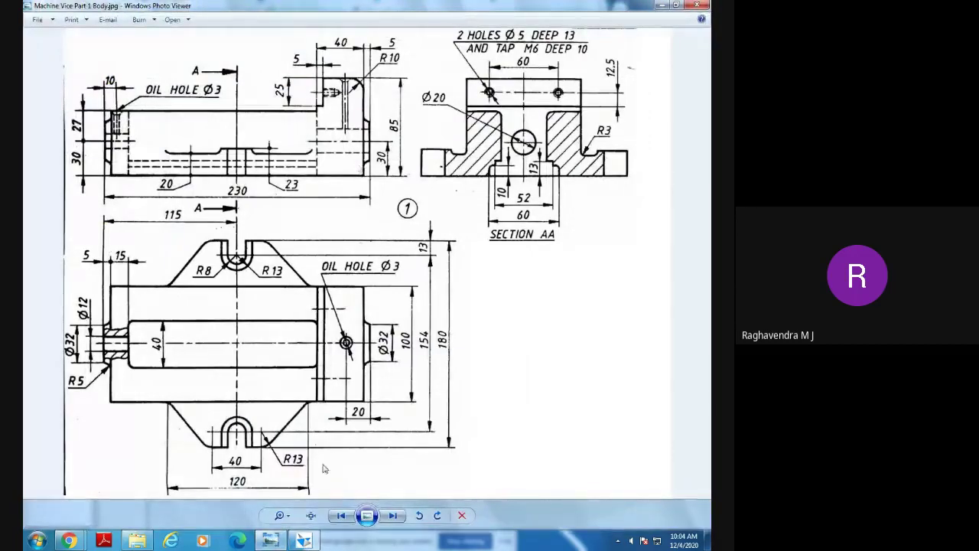
left_click(308, 539)
Start a cutout on the jaw-end boss face and sketch a 20 mm diameter circle at its centre, dimensioning the diameter.
middle_click_drag(393, 371, 600, 207)
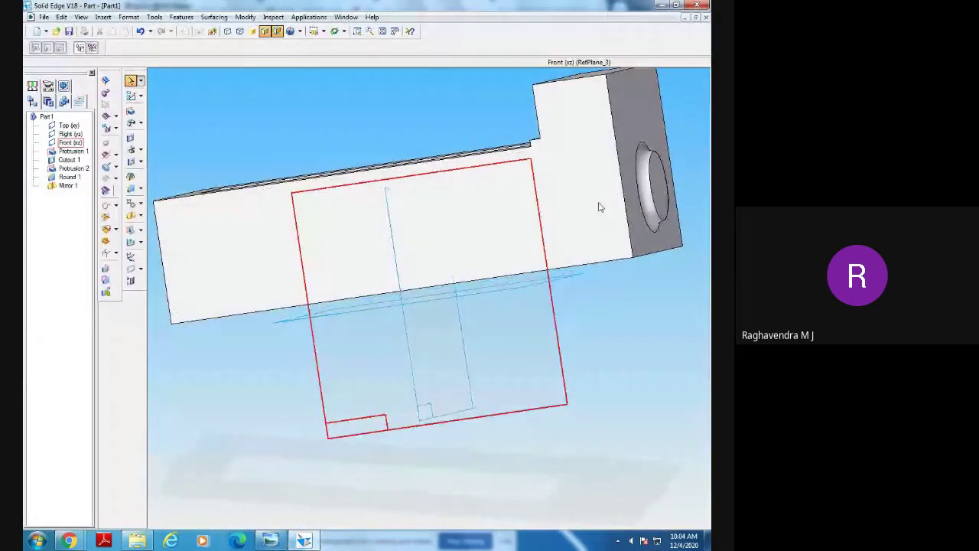
left_click(131, 140)
middle_click_drag(611, 299, 604, 301)
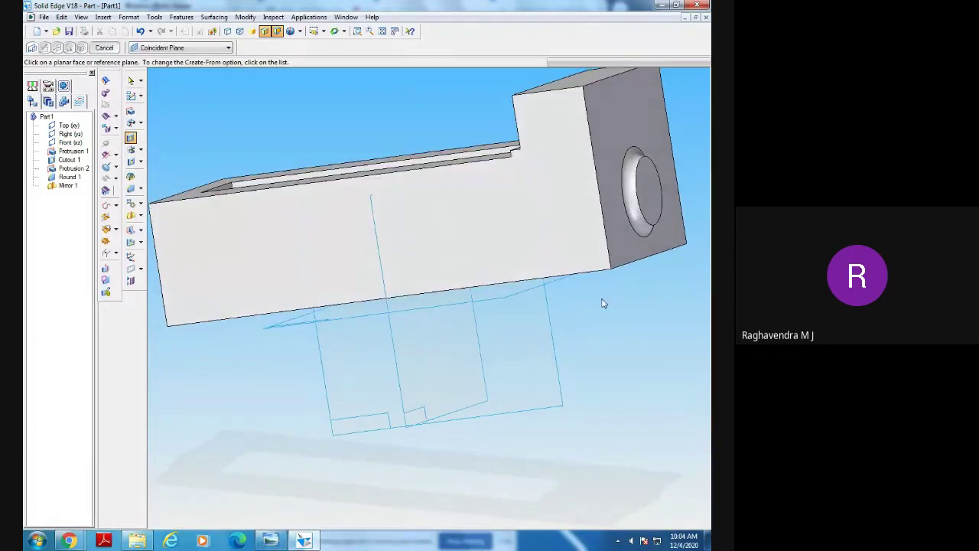
left_click(649, 208)
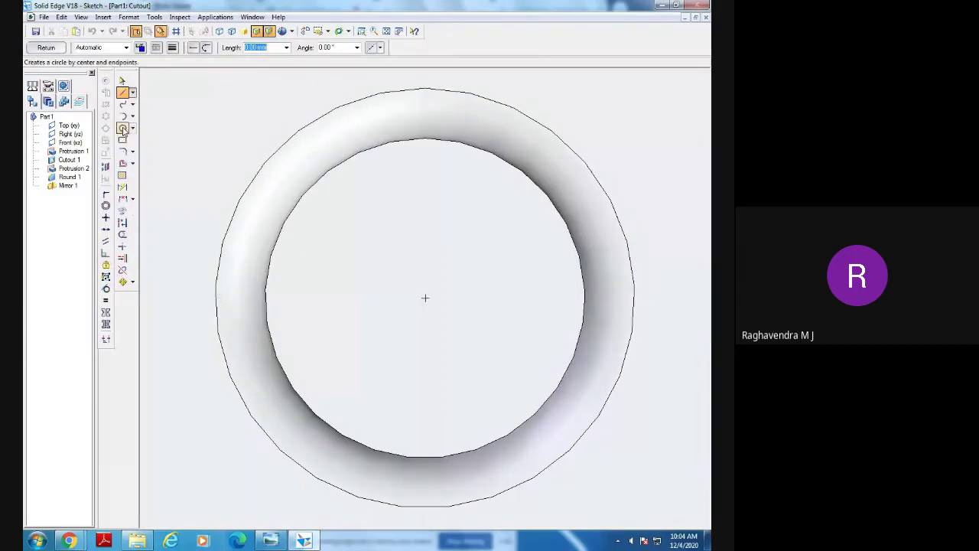
left_click(122, 128)
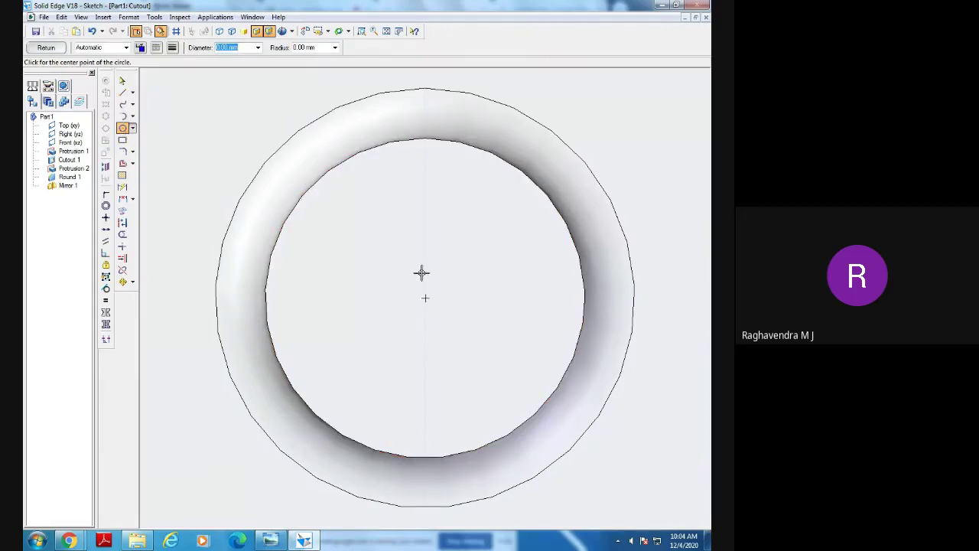
left_click(425, 296)
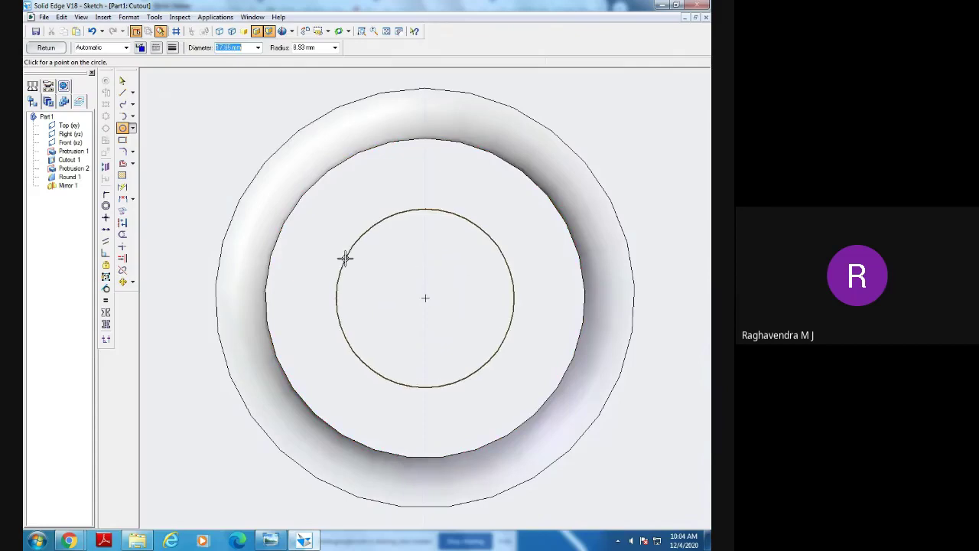
left_click(335, 343)
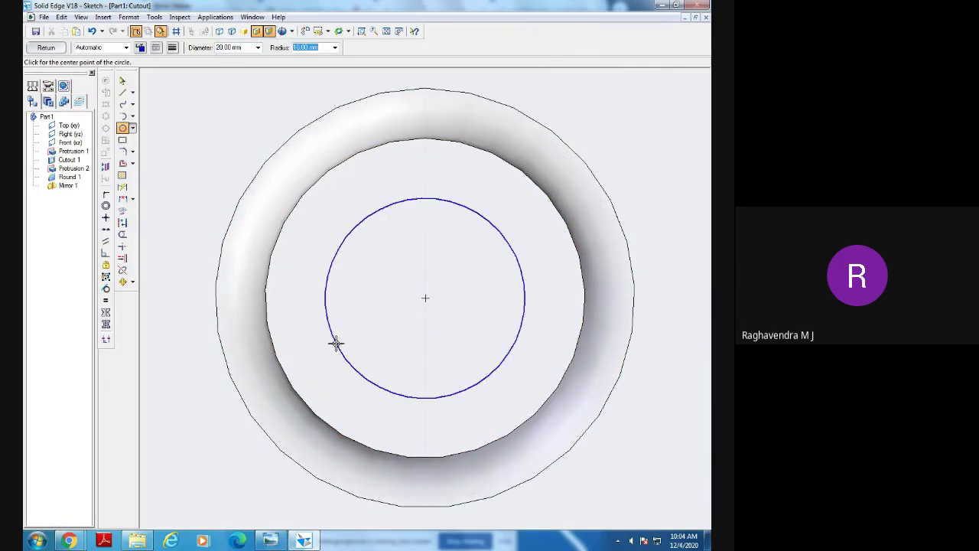
left_click(123, 188)
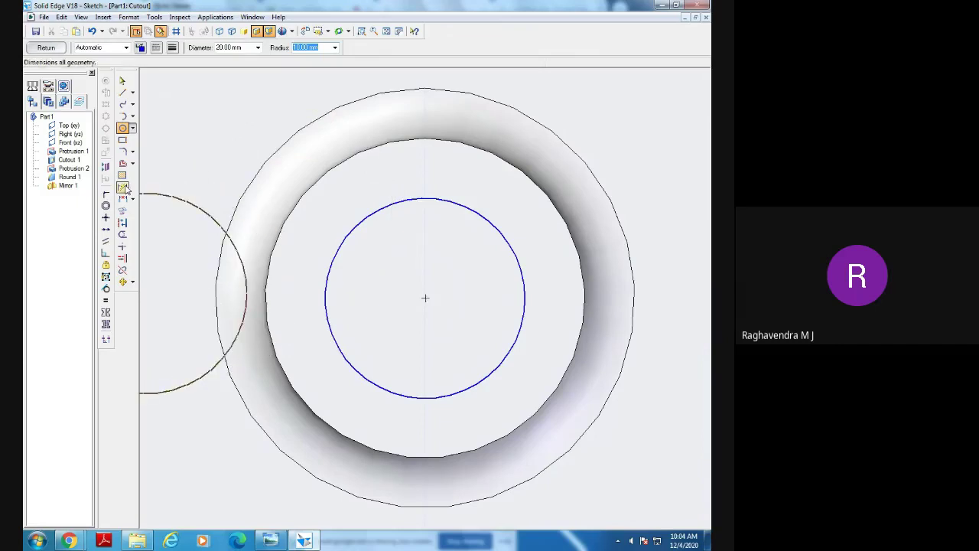
left_click(333, 248)
left_click(207, 169)
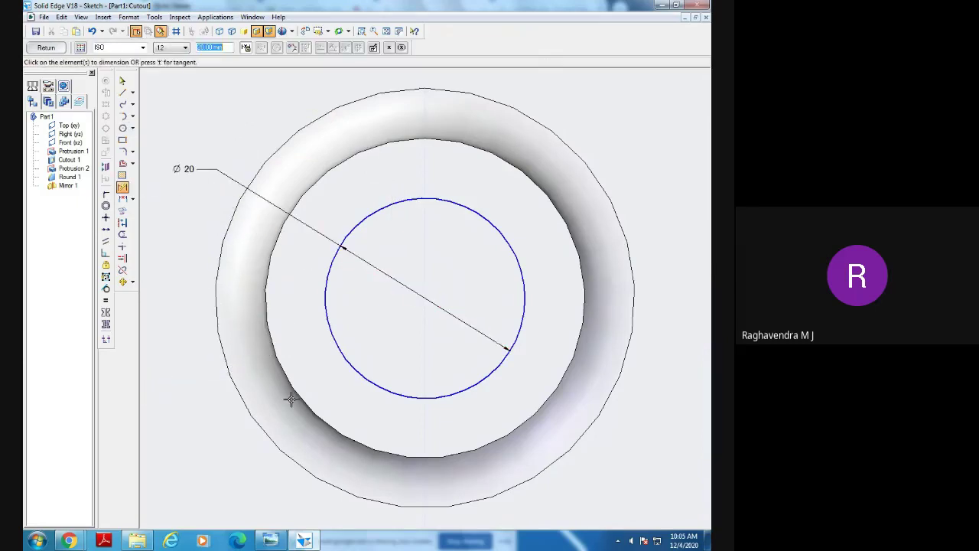
Extend the circular cutout about 79 mm from the boss face through the jaw end into the central slot.
left_click(45, 48)
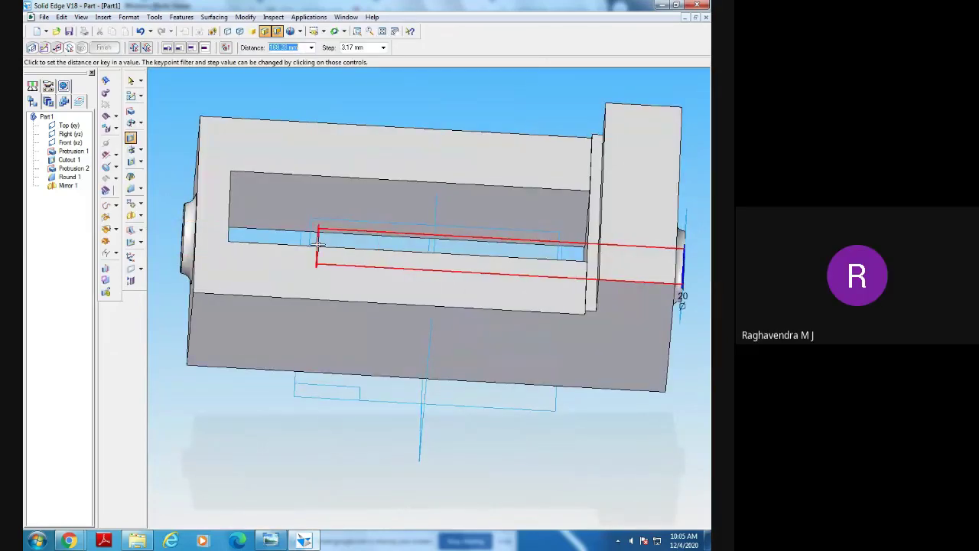
middle_click_drag(542, 238, 549, 266)
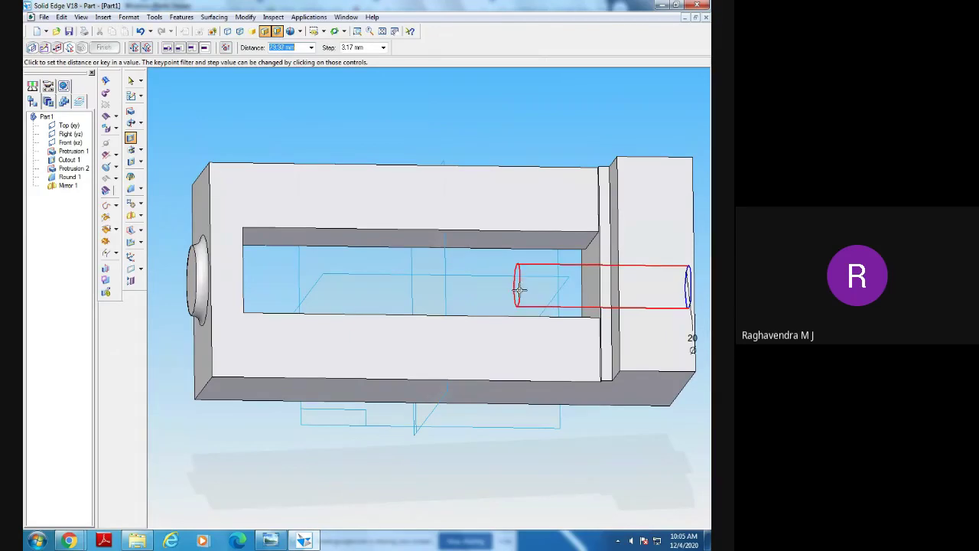
left_click(520, 289)
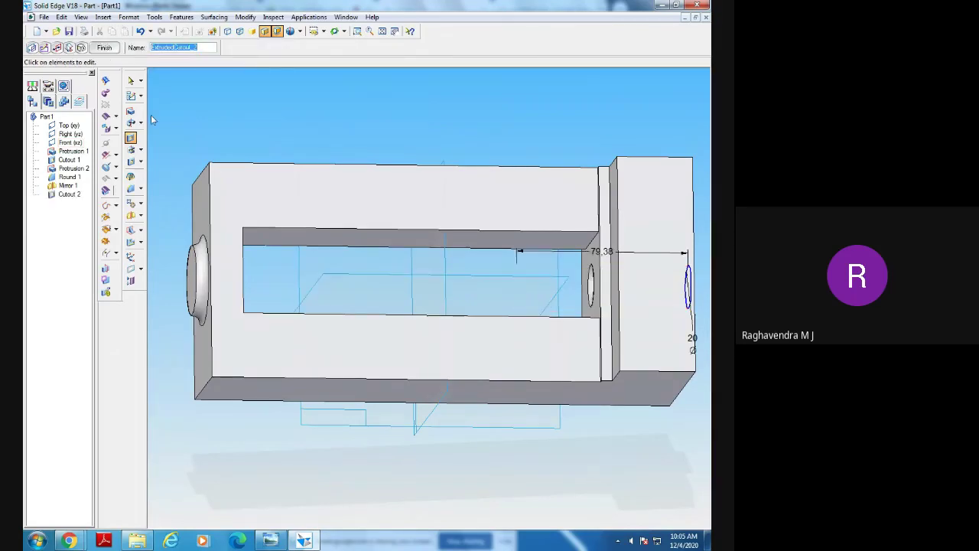
Check the drawing and sketch a 12 mm diameter circle at the centre of the boss face opposite the jaw end for a cutout.
middle_click_drag(578, 463, 579, 433)
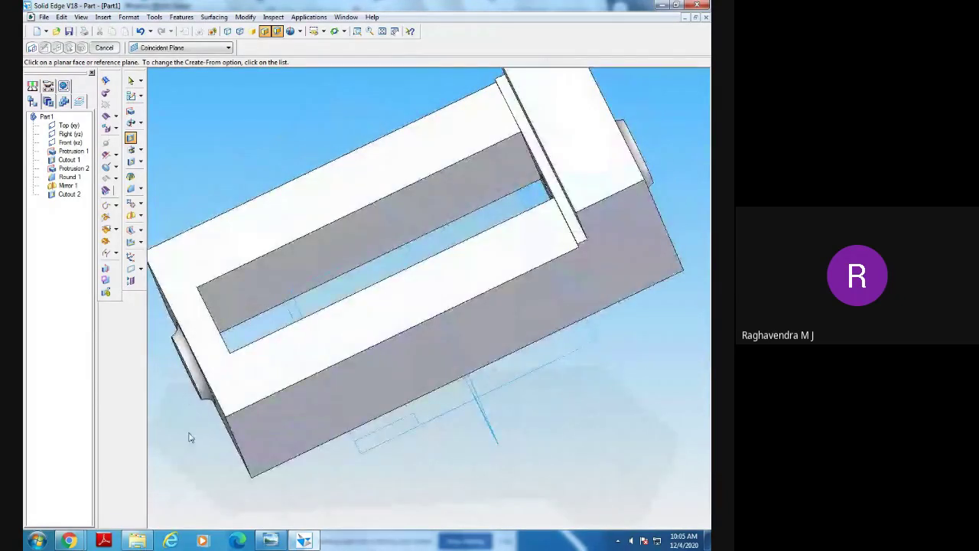
middle_click_drag(190, 437, 207, 400)
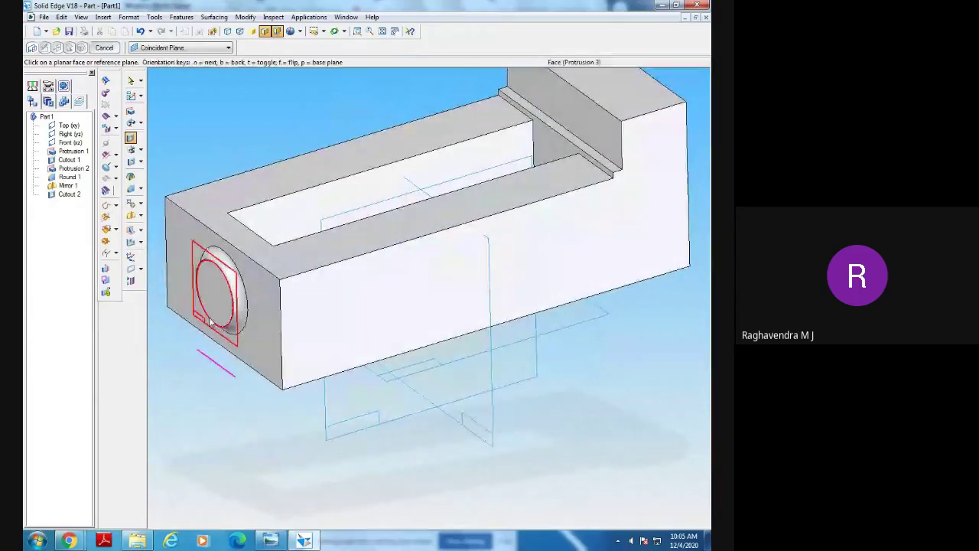
left_click(268, 540)
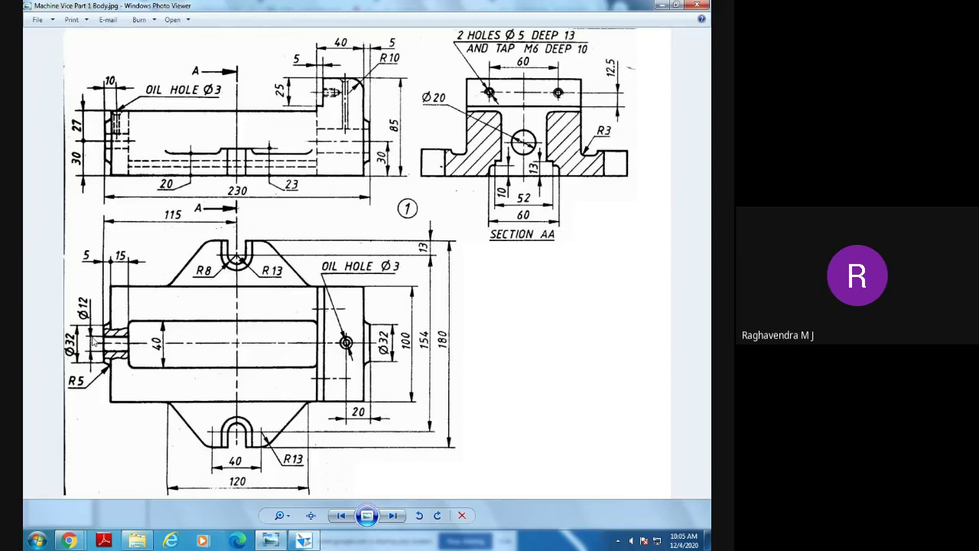
left_click(304, 540)
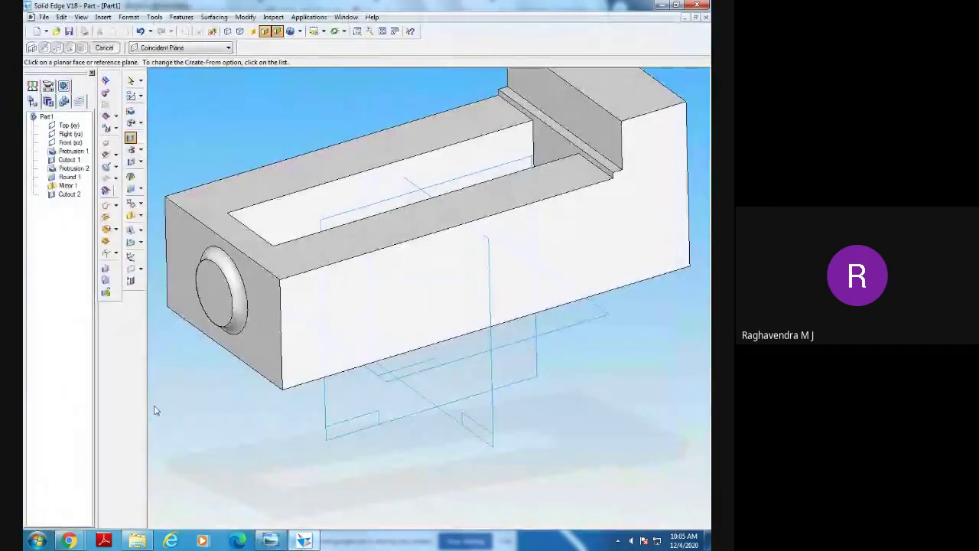
left_click(212, 306)
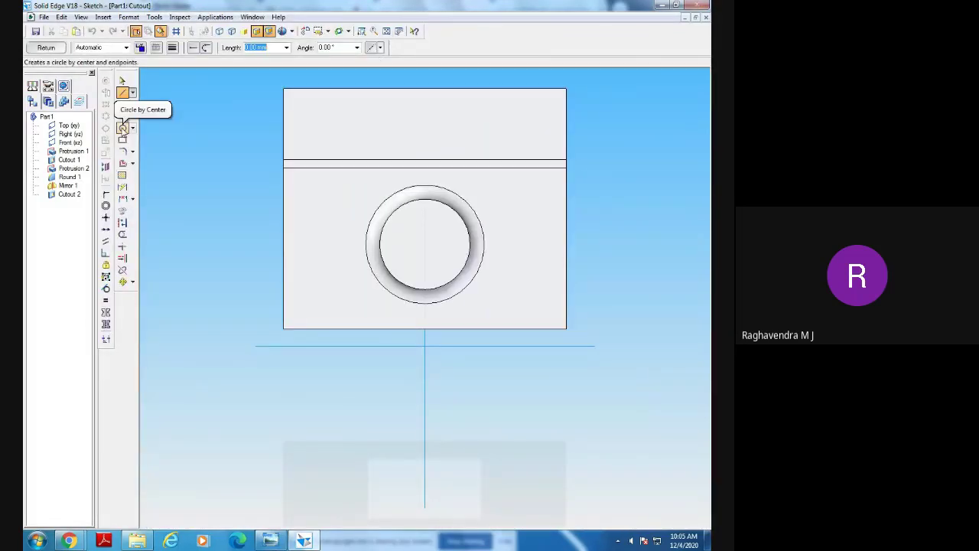
left_click(122, 128)
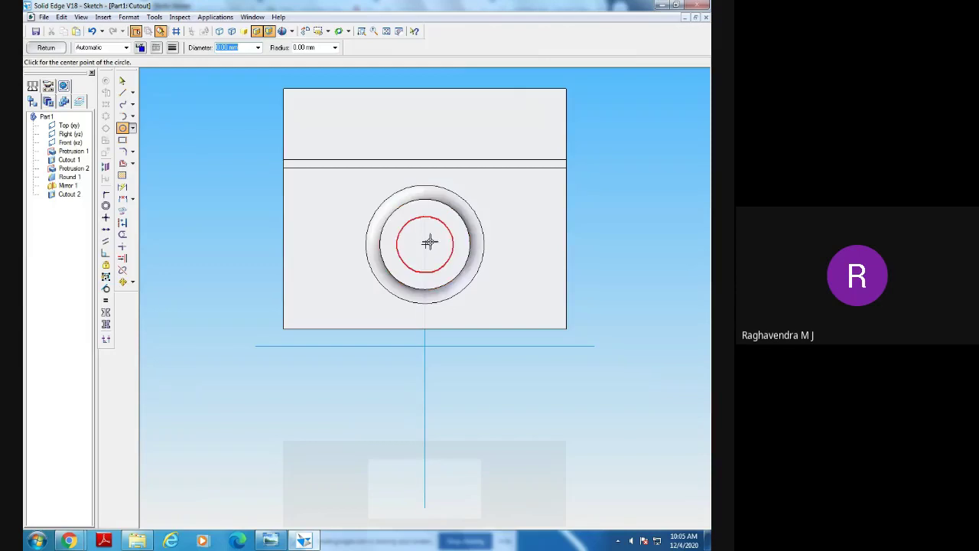
left_click(426, 244)
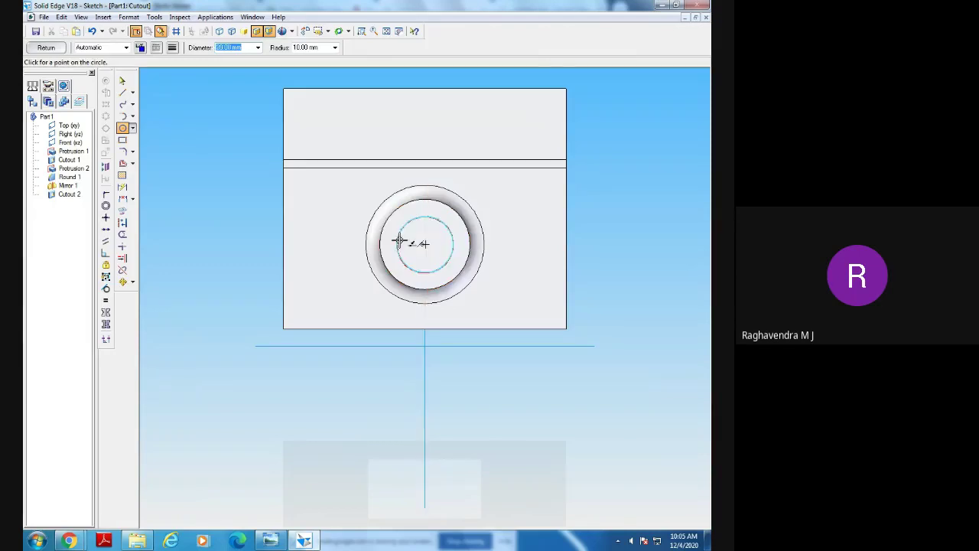
type("12")
key("Return")
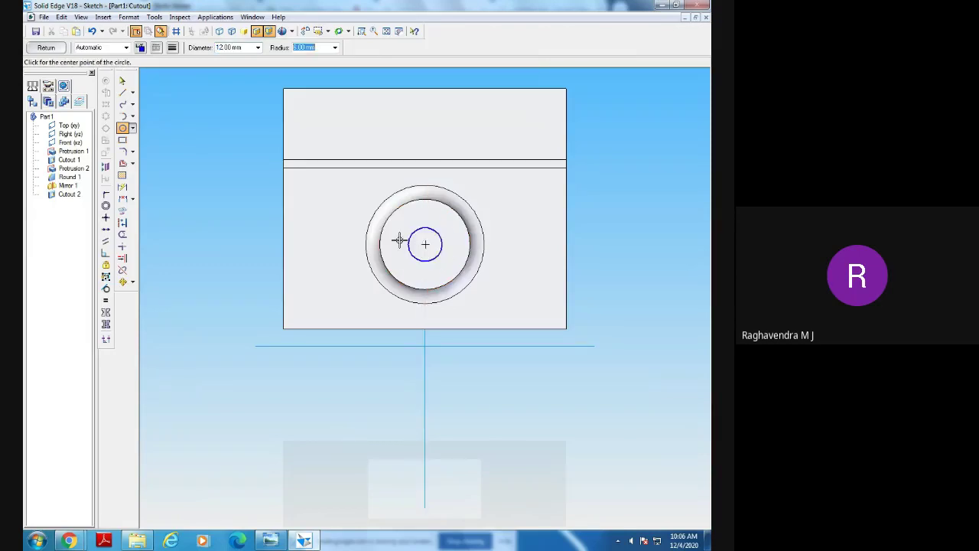
Extend the 12 mm circular cutout from the boss through the end wall into the central slot and finish the feature.
left_click(46, 47)
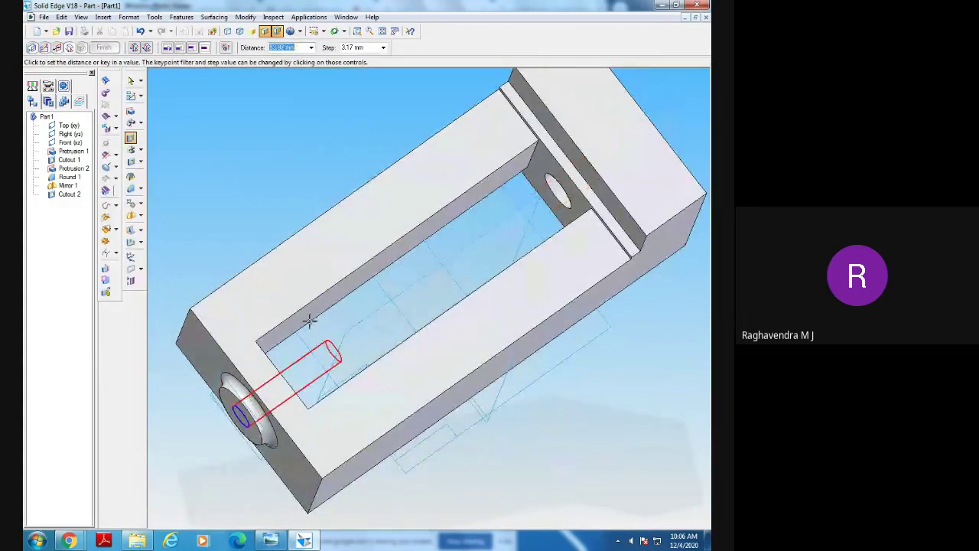
middle_click_drag(310, 320, 308, 344)
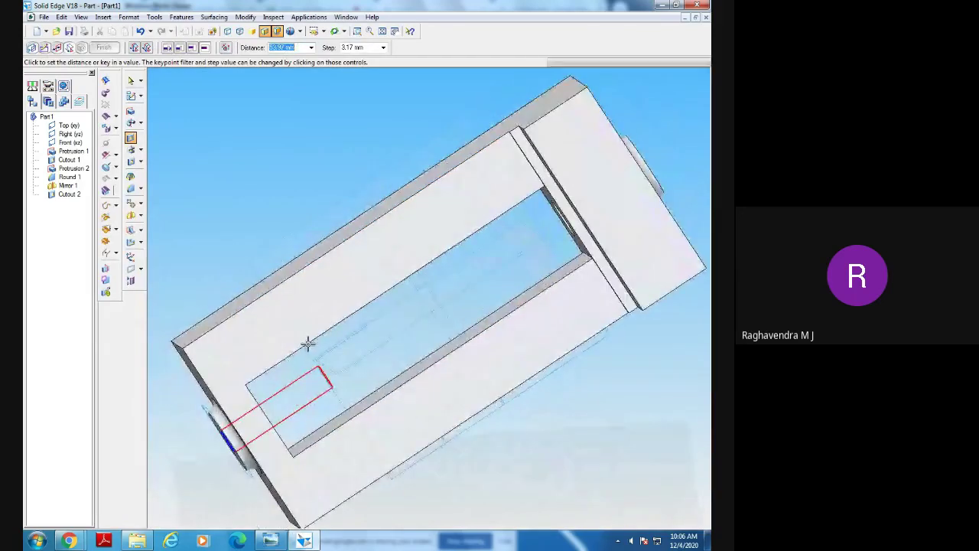
left_click(299, 377)
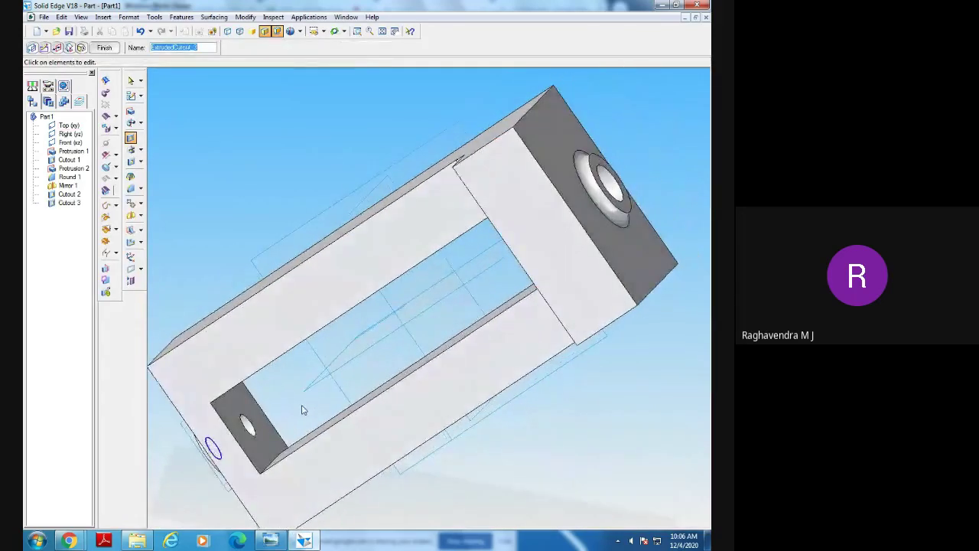
left_click(104, 48)
middle_click_drag(466, 471, 510, 165)
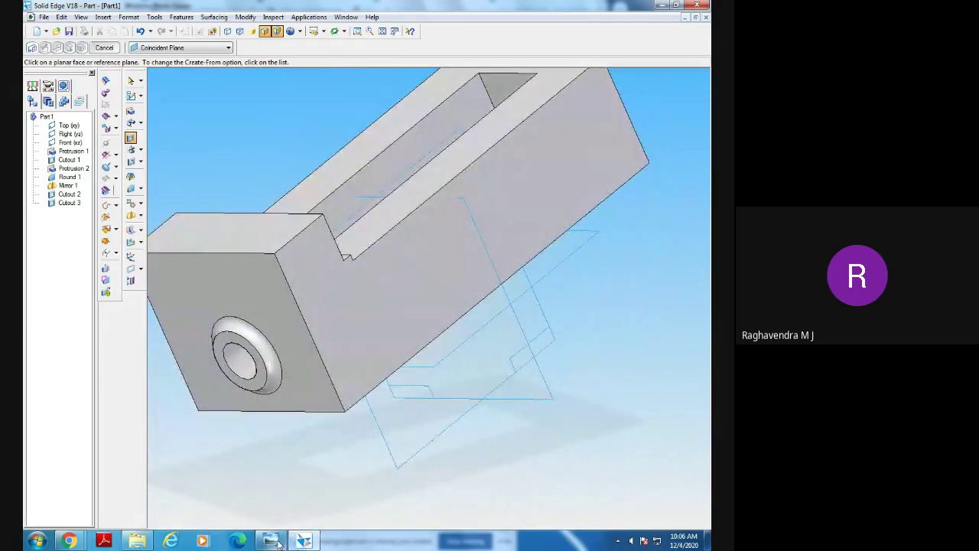
Check the drawing and round the upper outer edge of the raised jaw end with a 10 mm radius.
left_click(270, 540)
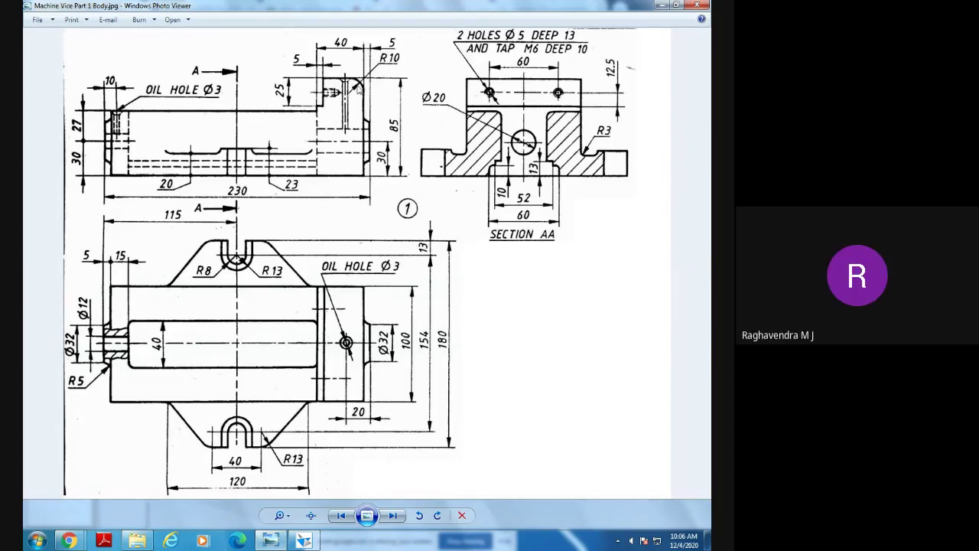
left_click(304, 540)
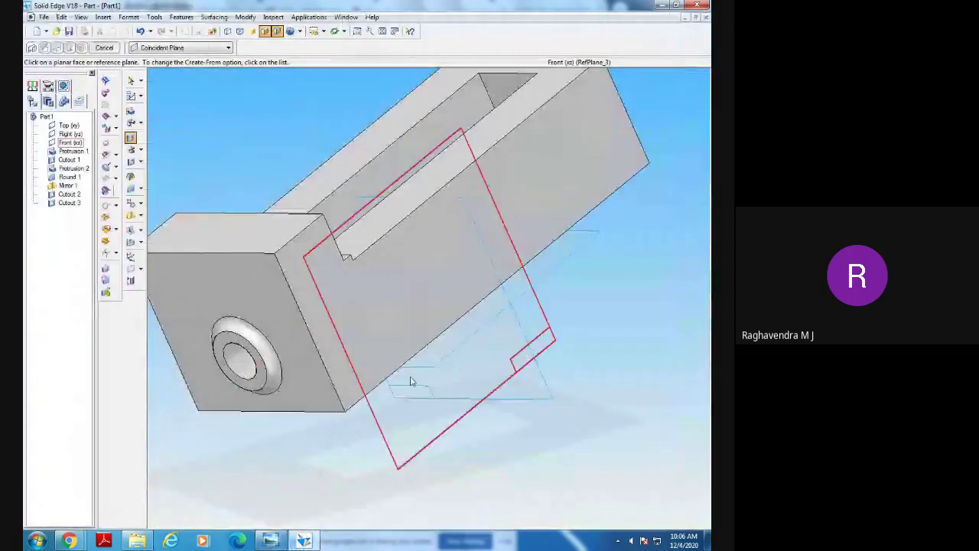
mouse_move(408, 380)
middle_mouse_down()
mouse_move(363, 421)
mouse_move(366, 438)
middle_mouse_up()
left_click(271, 540)
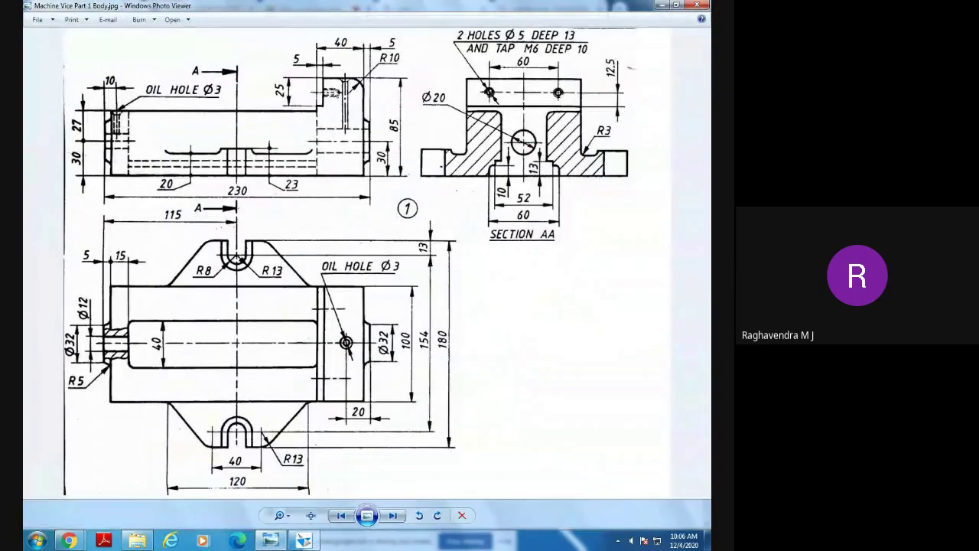
left_click(308, 539)
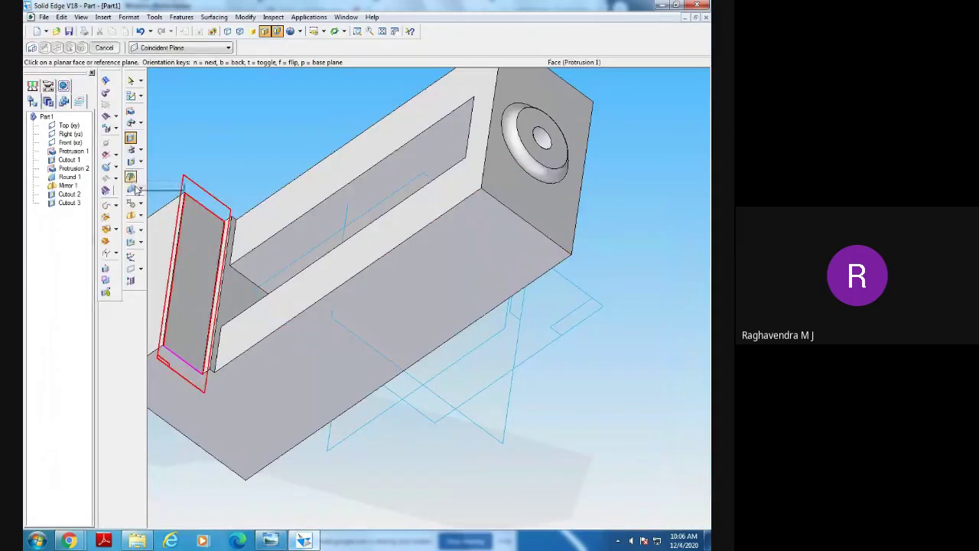
left_click(132, 190)
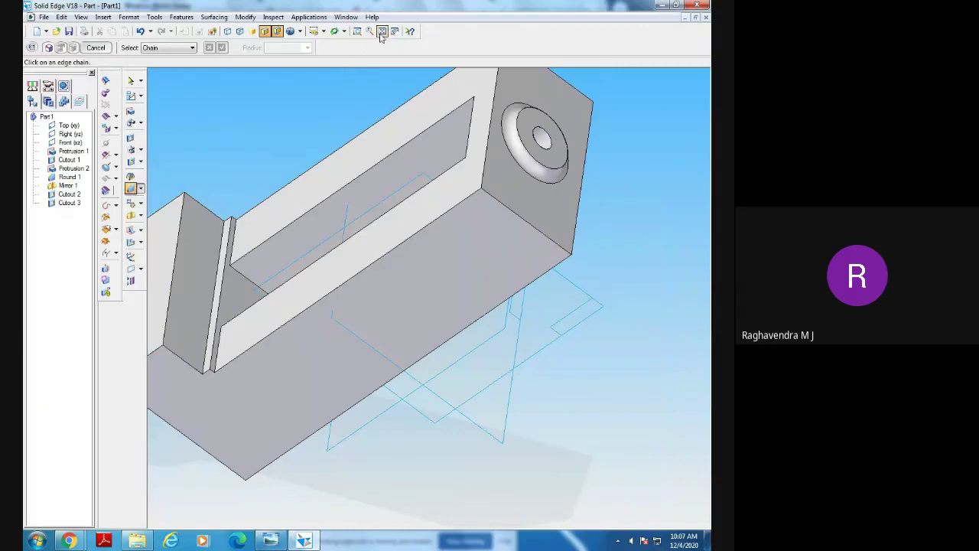
left_click(382, 32)
middle_click_drag(295, 408, 485, 404)
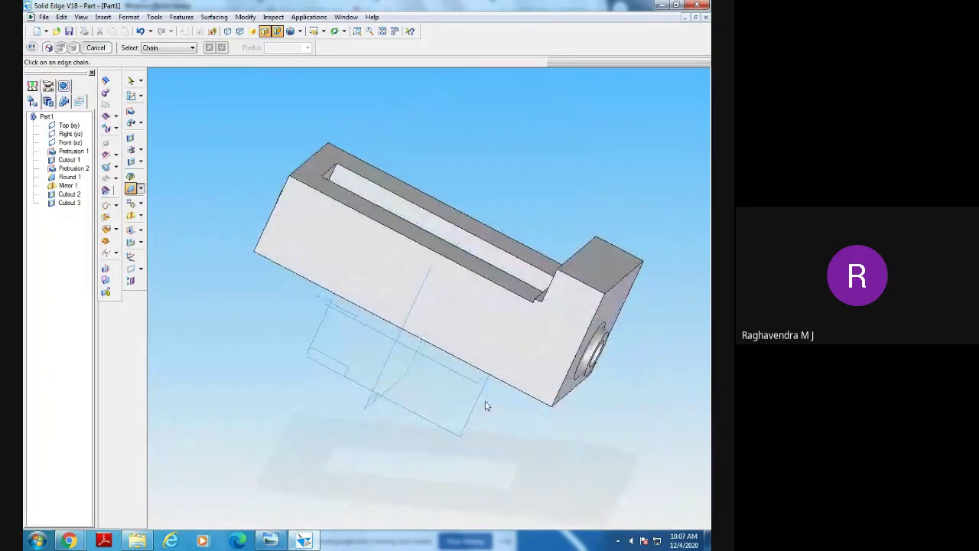
left_click(615, 284)
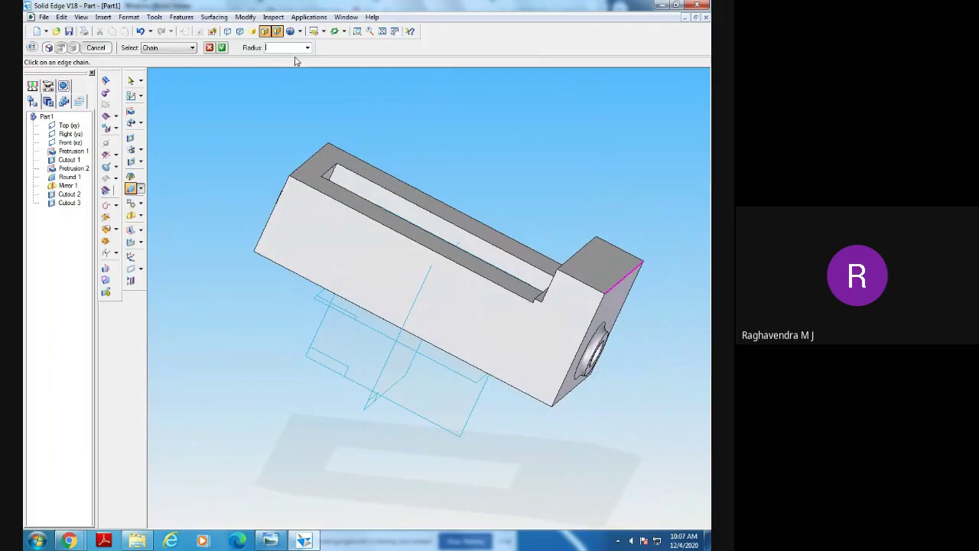
type("10")
key("Return")
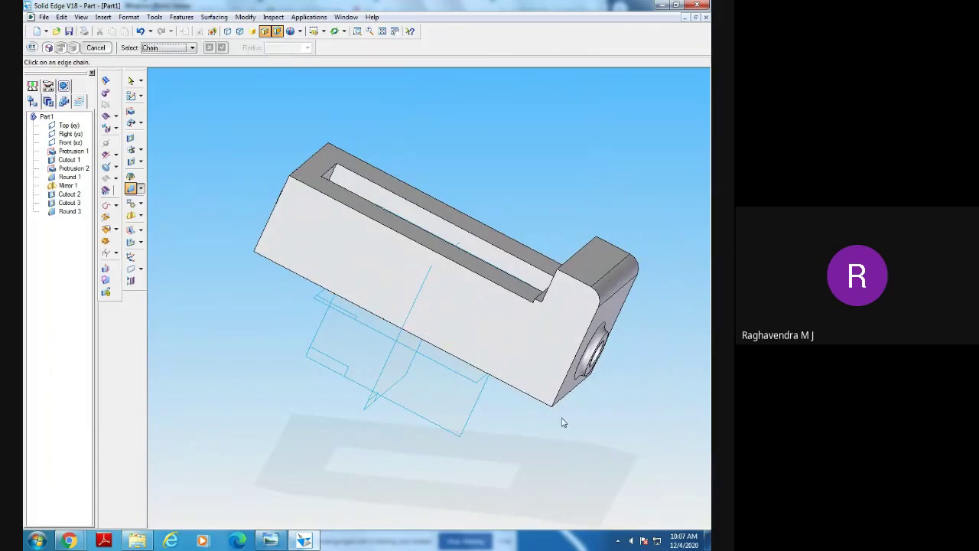
Leave the Round command, examine the part from several sides and compare it with the drawing's oil hole details in Windows Photo Viewer.
middle_click_drag(561, 421, 579, 395)
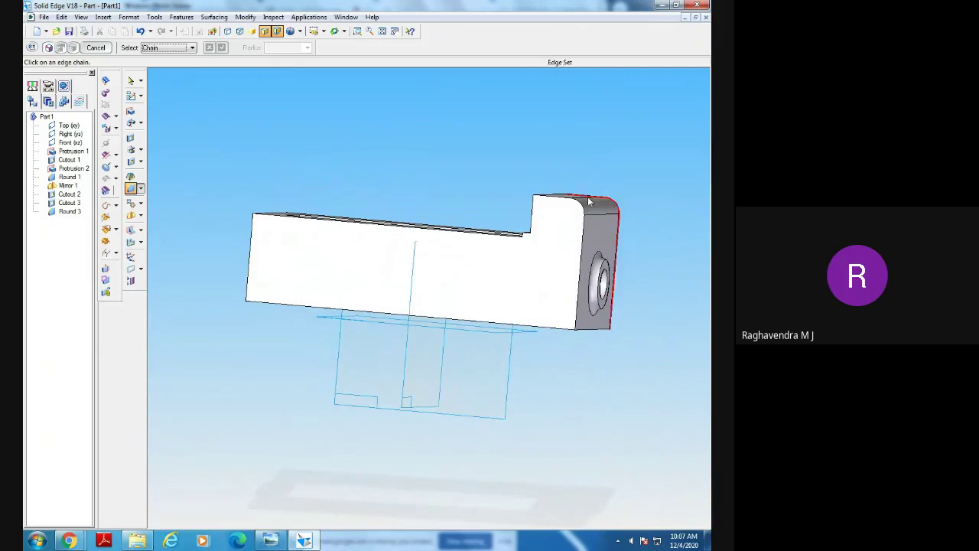
middle_click_drag(661, 270, 672, 276)
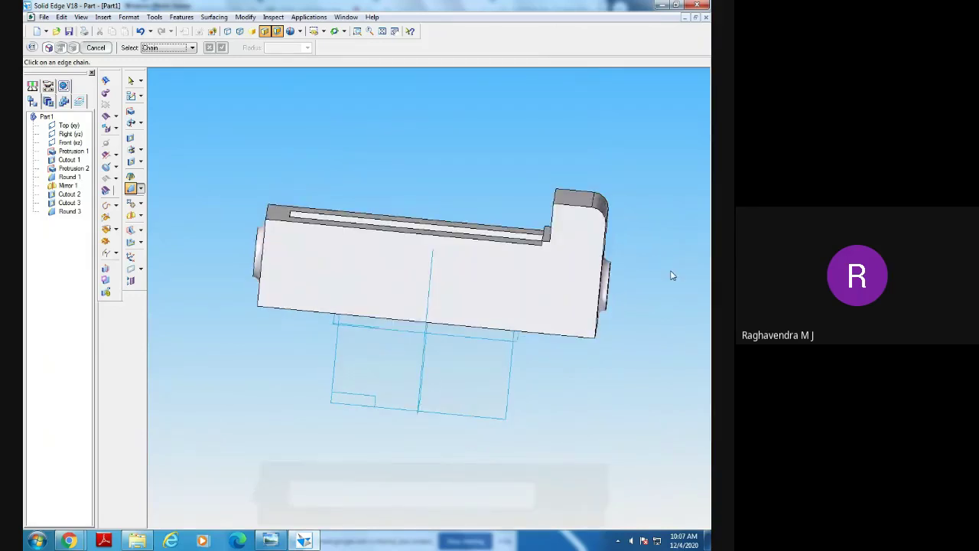
left_click(142, 190)
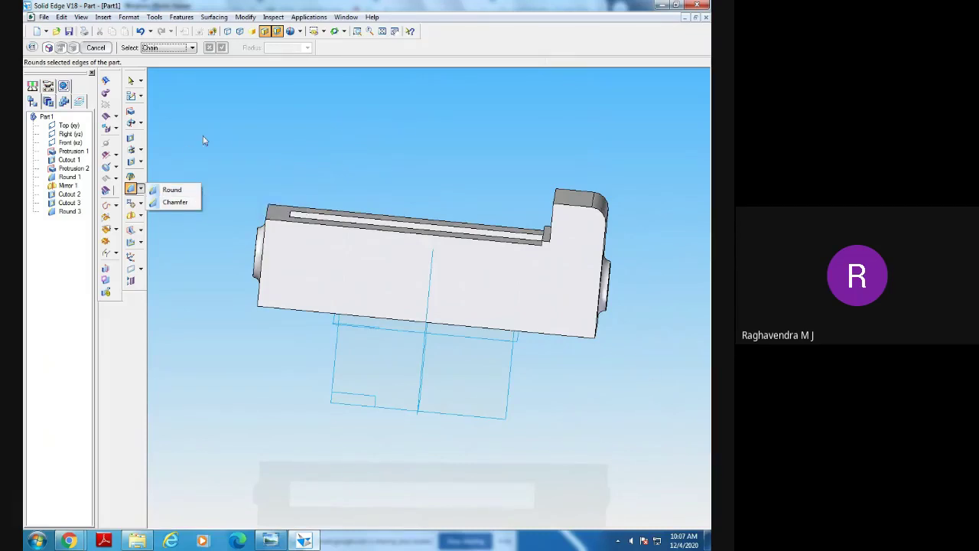
key("Escape")
mouse_move(637, 387)
middle_mouse_down()
mouse_move(619, 378)
mouse_move(645, 382)
mouse_move(647, 396)
mouse_move(623, 393)
middle_mouse_up()
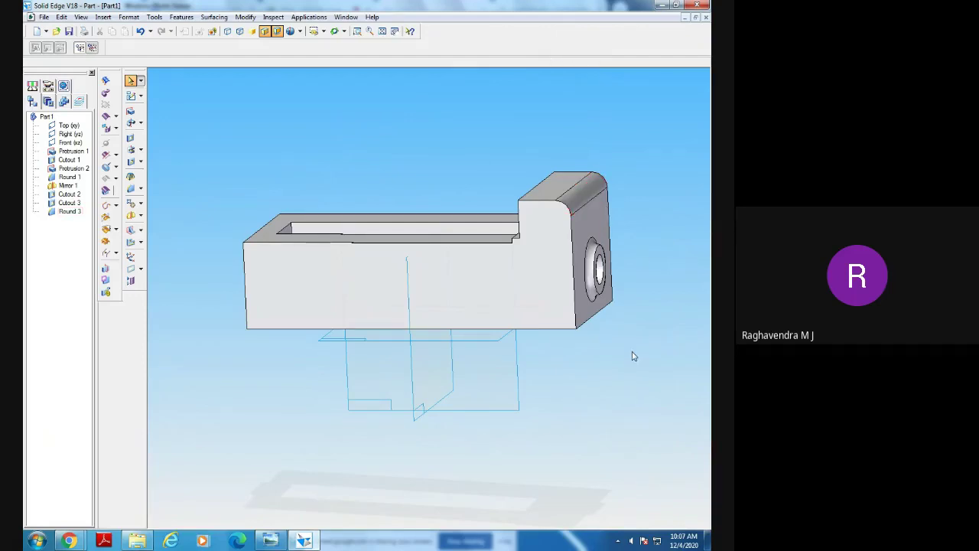
mouse_move(589, 388)
middle_mouse_down()
mouse_move(605, 390)
mouse_move(612, 369)
mouse_move(592, 375)
mouse_move(636, 391)
middle_mouse_up()
left_click(304, 540)
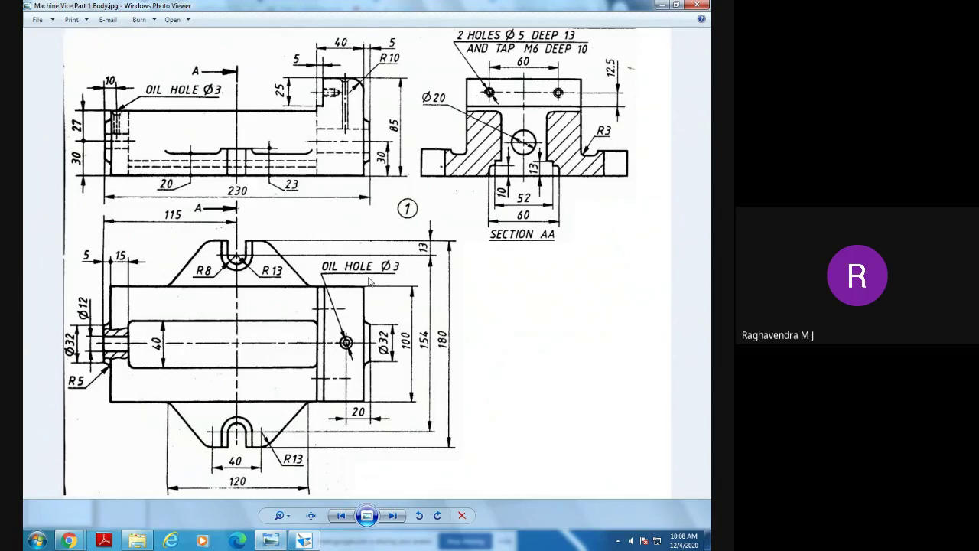
left_click(303, 541)
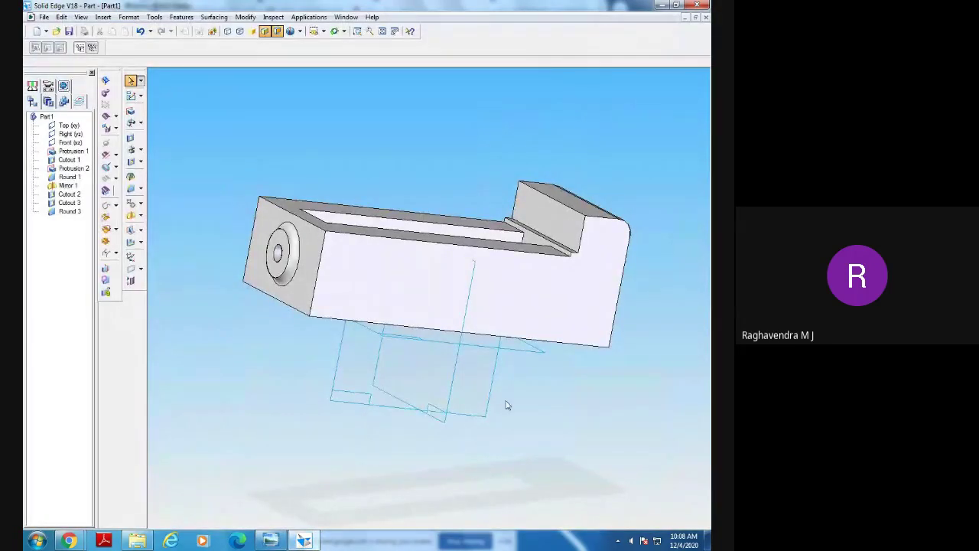
middle_click_drag(540, 416, 544, 418)
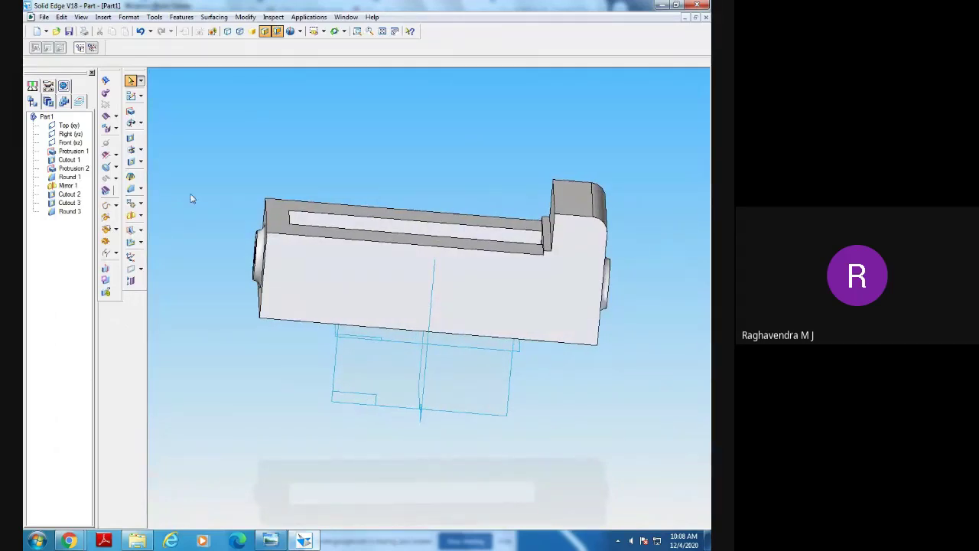
Start a Hole feature on the flat top face of the raised jaw end.
left_click(141, 162)
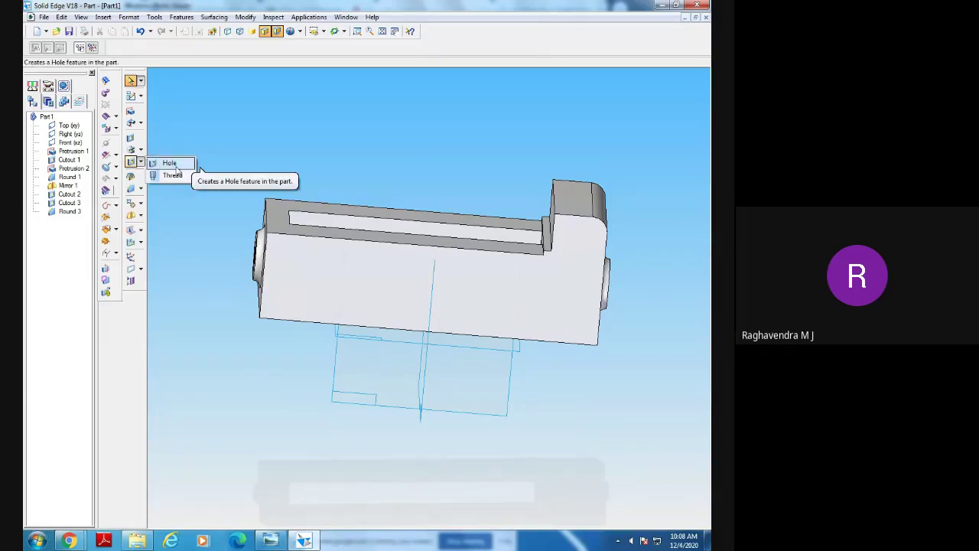
left_click(171, 164)
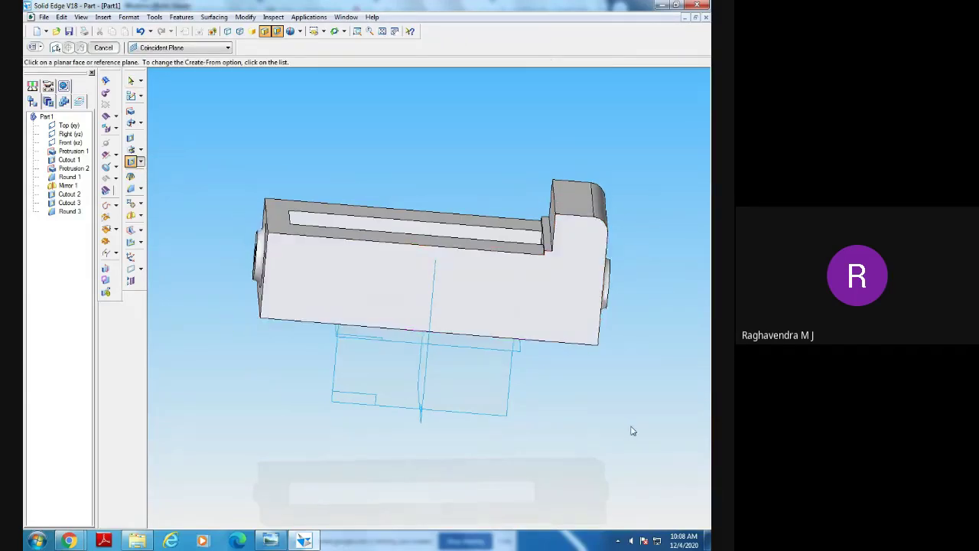
middle_click_drag(631, 427, 635, 442)
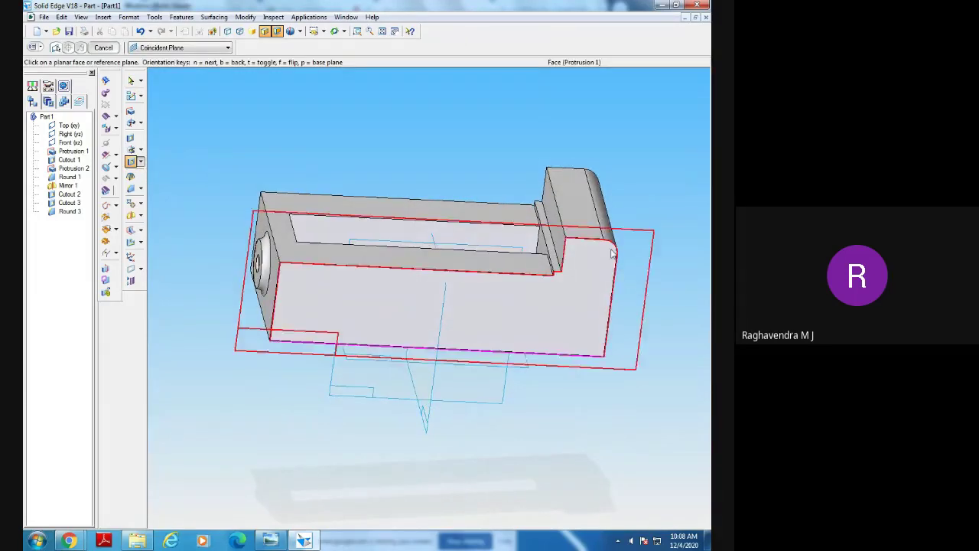
left_click(578, 217)
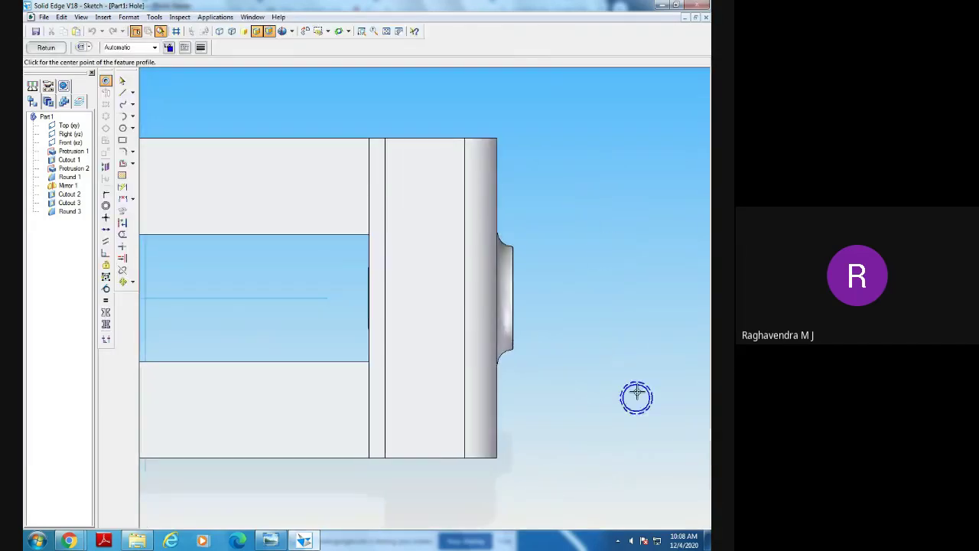
Set the hole options to an unthreaded Countersink hole with a Through Next extent.
left_click(81, 48)
left_click(315, 217)
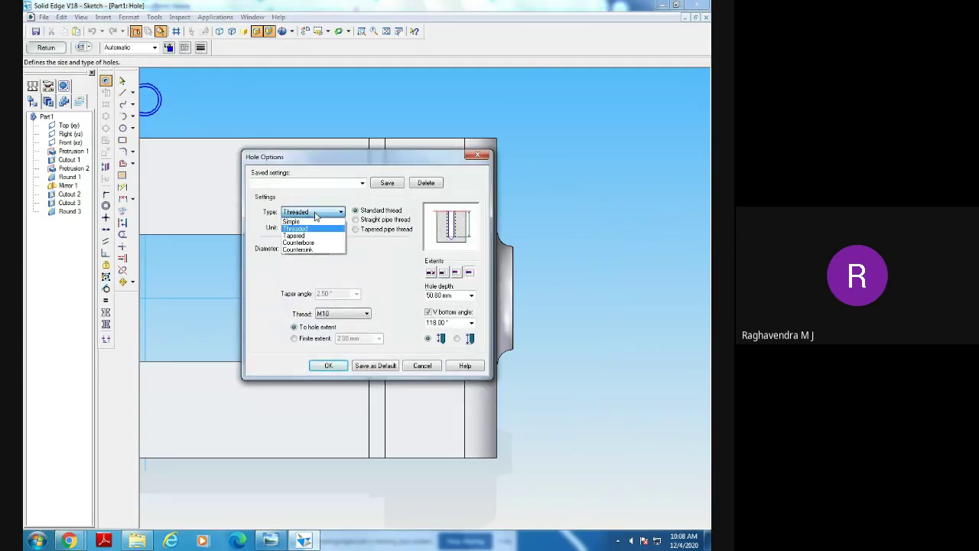
left_click(313, 249)
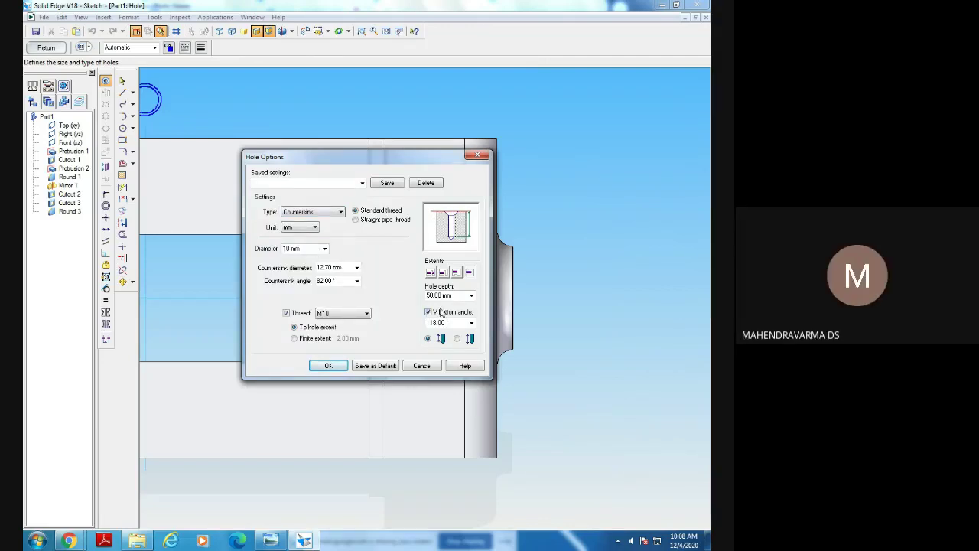
left_click(442, 274)
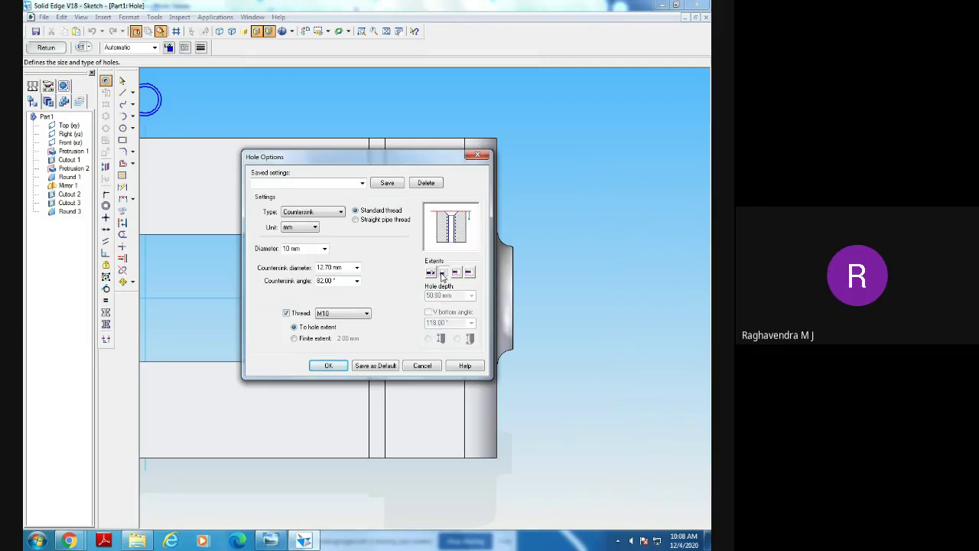
left_click(286, 314)
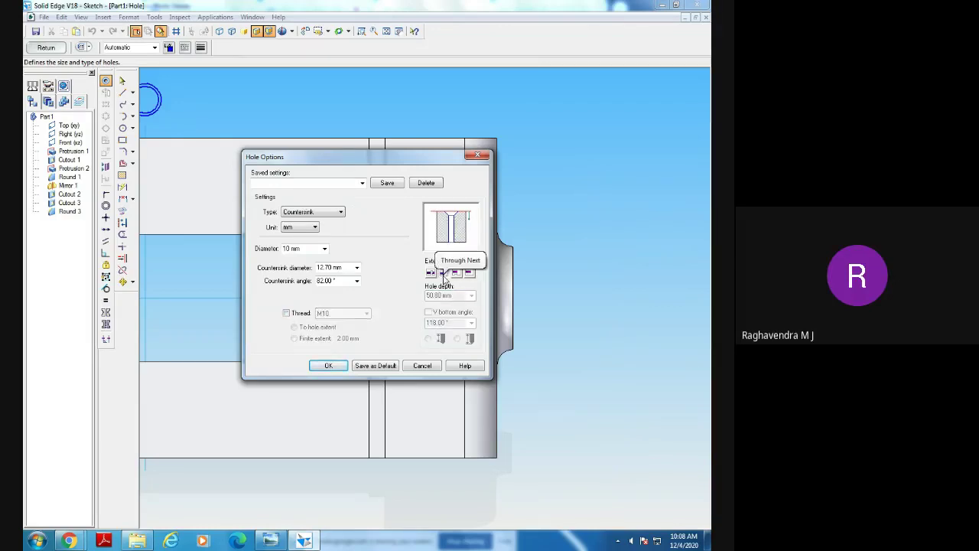
Check the oil hole size in the drawing and set the hole diameter to 3 mm.
left_click(272, 540)
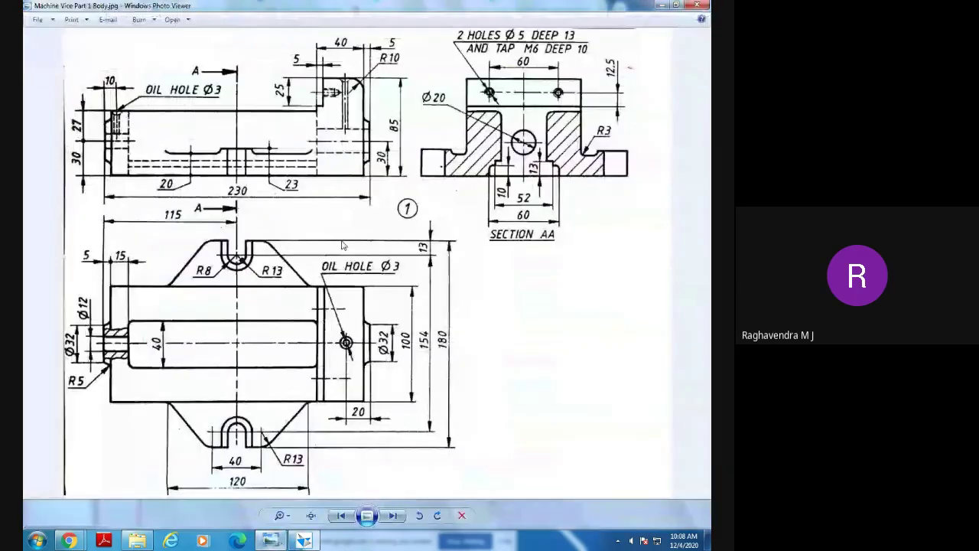
left_click(302, 541)
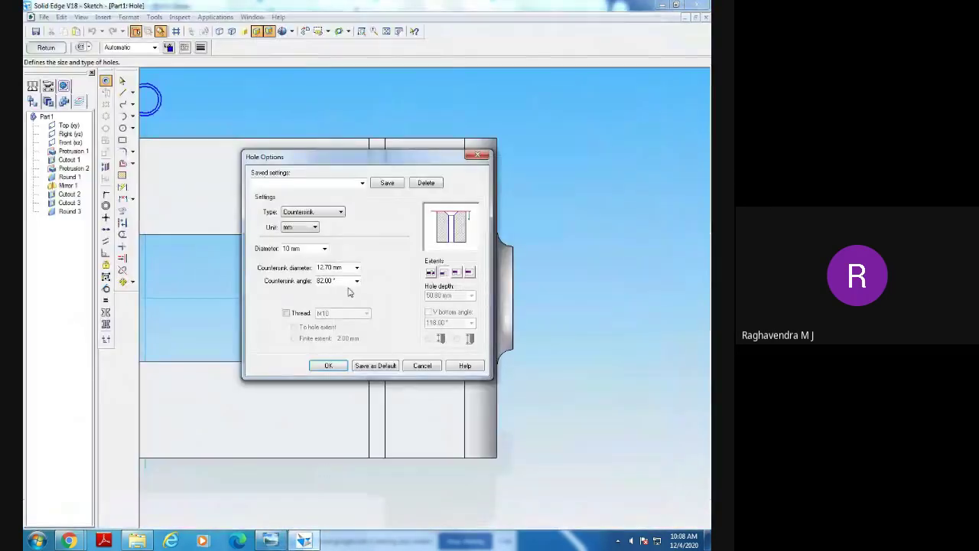
double_click(312, 249)
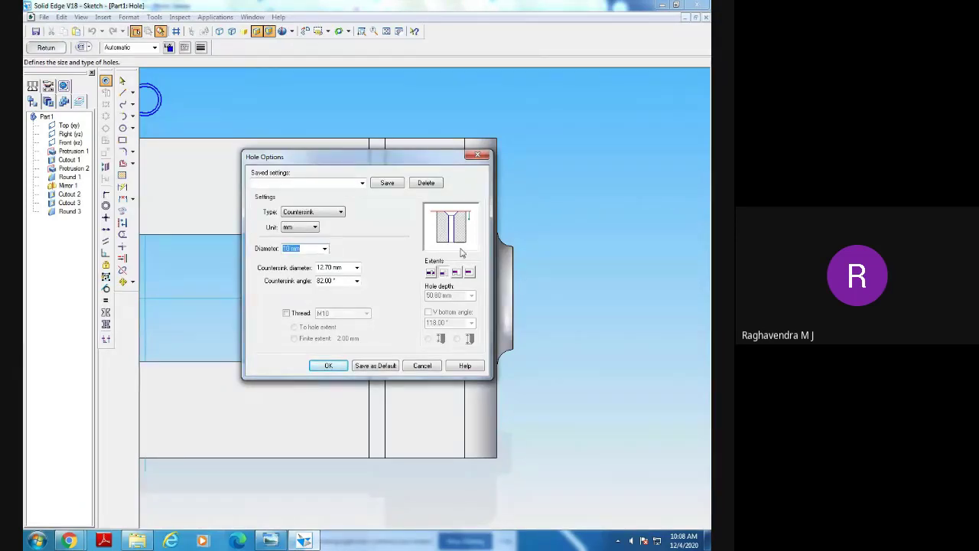
type("3")
key("Return")
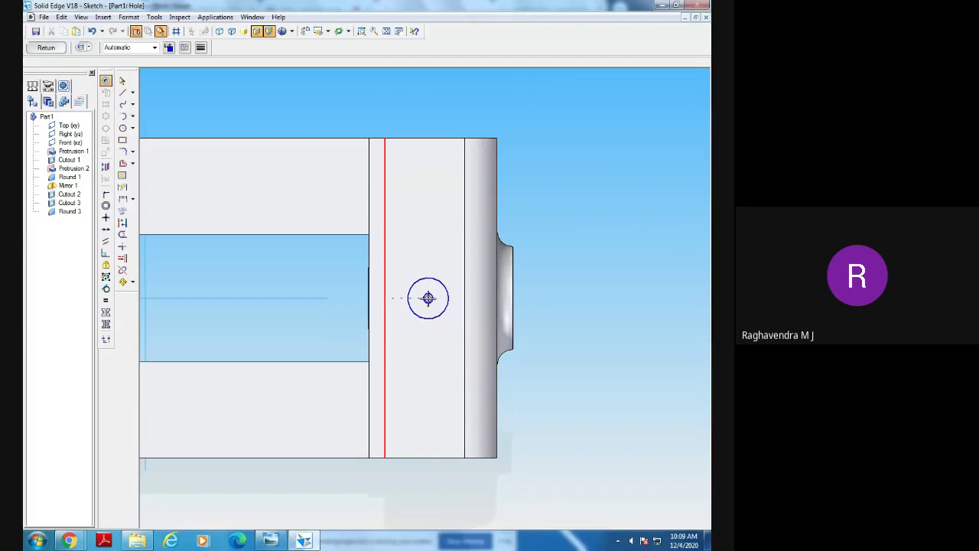
Place the hole profile on the jaw end's top face, aligned with the body's centreline, and set the countersink diameter to 6 mm.
left_click(427, 298)
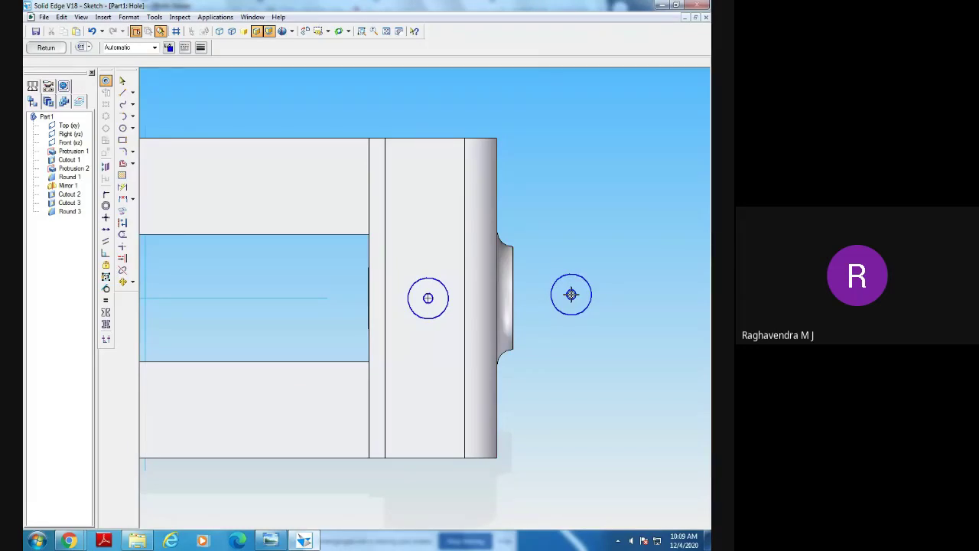
left_click(84, 47)
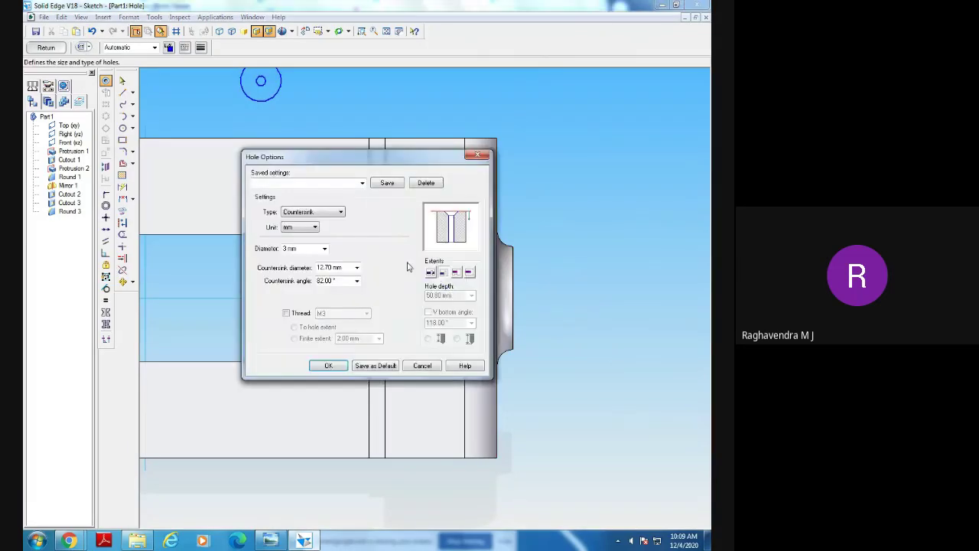
double_click(323, 267)
type("6")
left_click(328, 365)
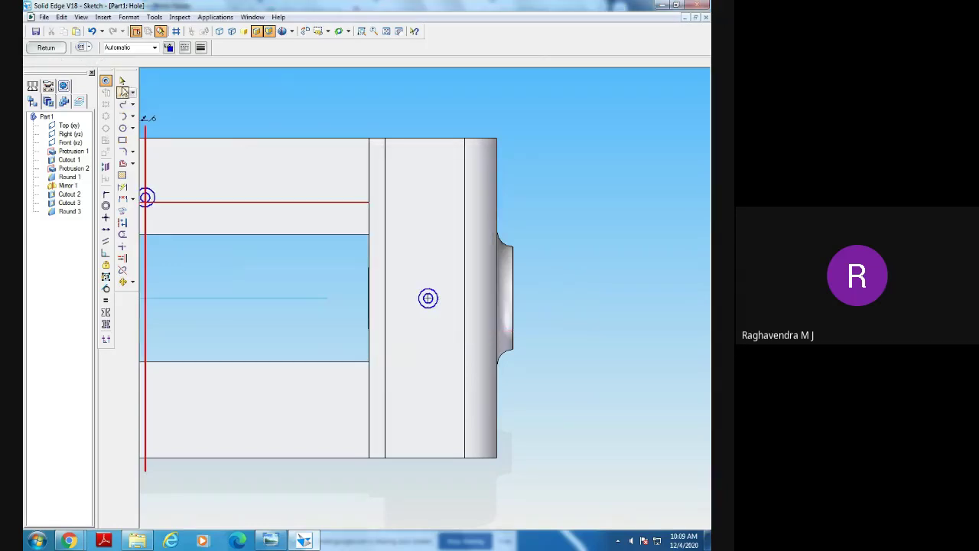
Close the hole profile, direct the oil hole downward through the jaw end and finish the feature.
left_click(122, 81)
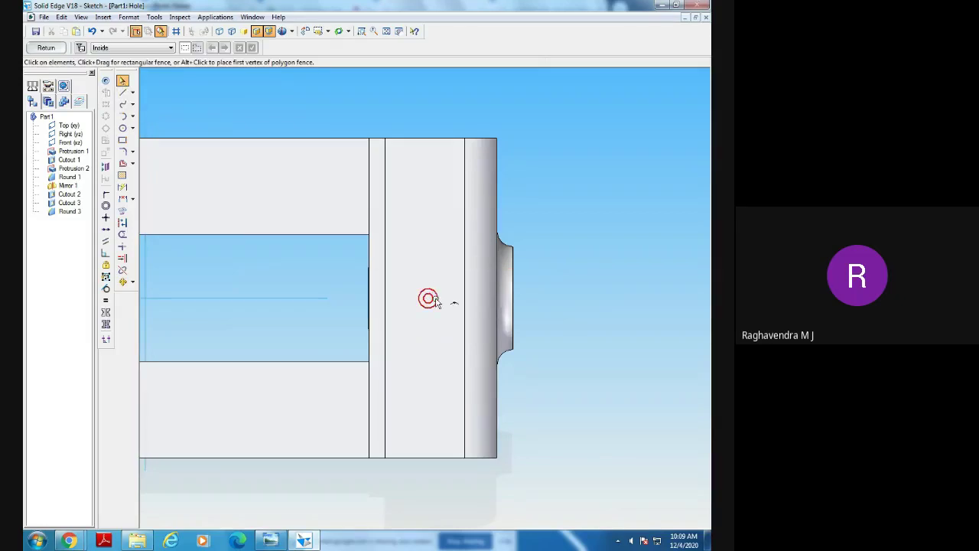
left_click(47, 49)
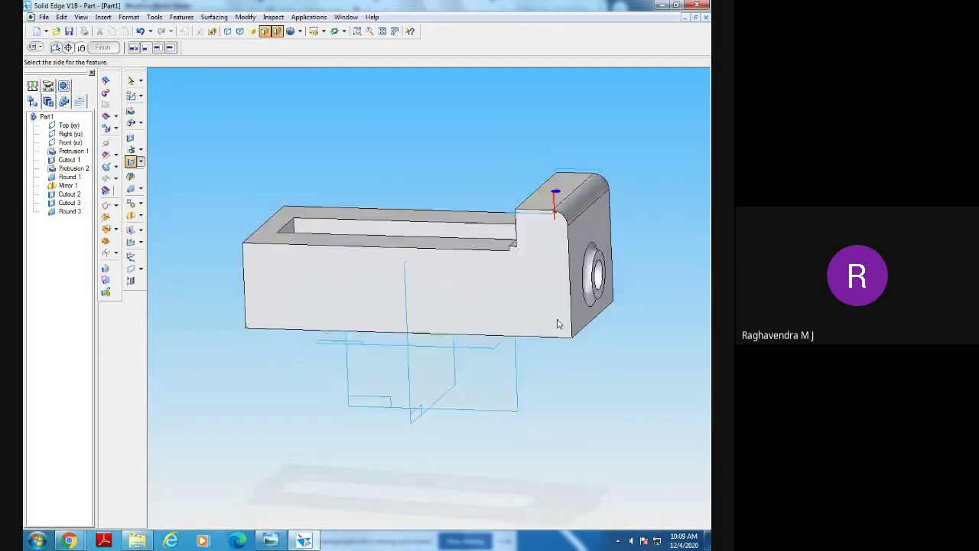
middle_click_drag(558, 323, 460, 320)
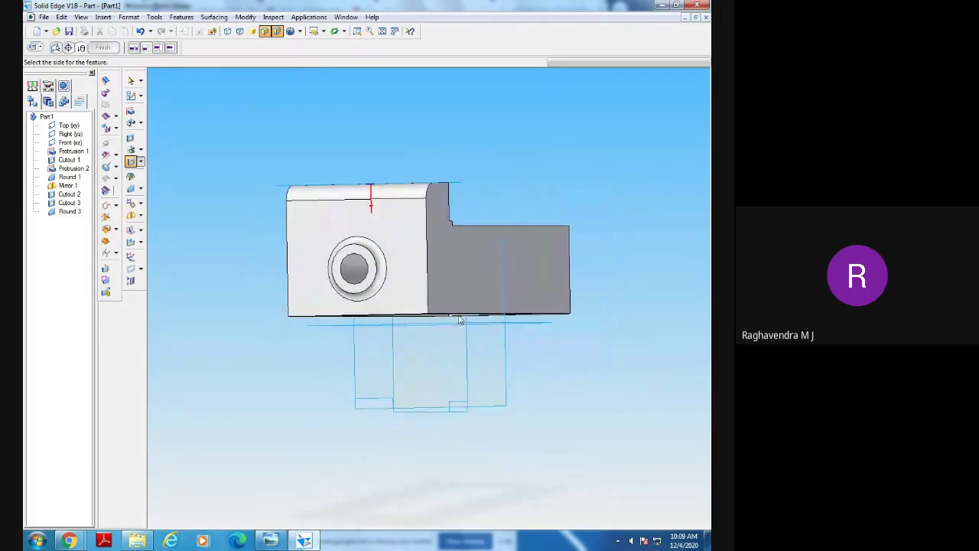
middle_click_drag(380, 352, 425, 354)
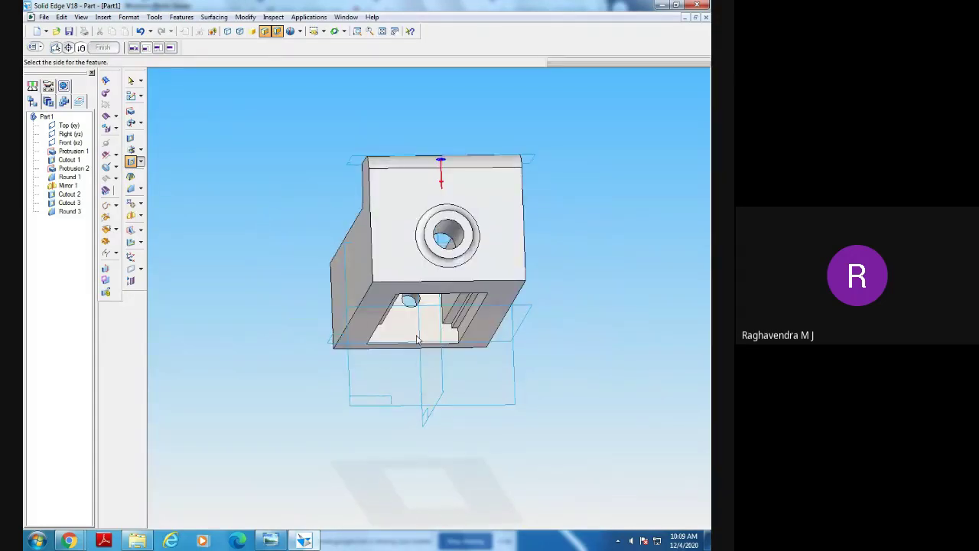
left_click(483, 440)
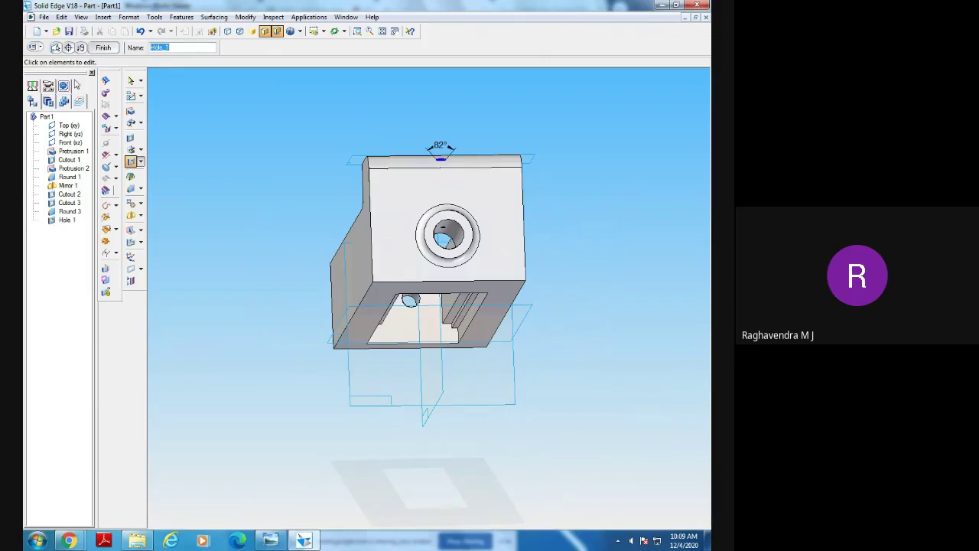
left_click(102, 49)
Examine the countersunk oil hole and the jaw end boss bore from several angles and compare them with the drawing.
middle_click_drag(252, 246, 284, 343)
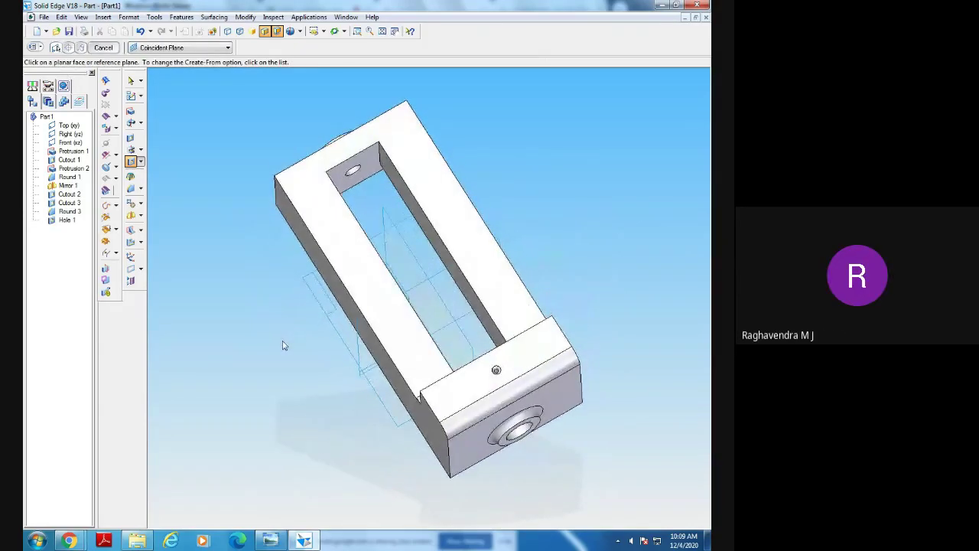
left_click(357, 31)
left_click_drag(478, 357, 530, 398)
right_click(385, 229)
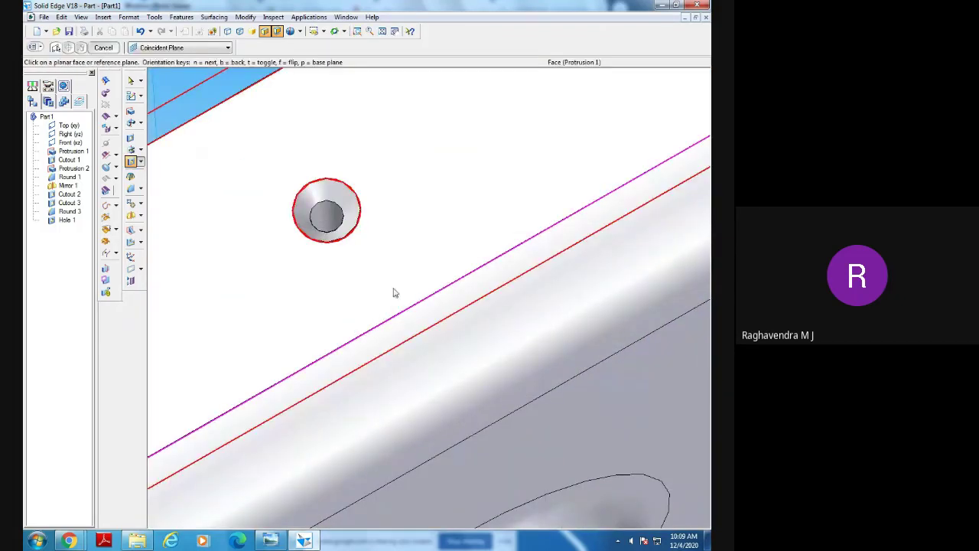
left_click(383, 31)
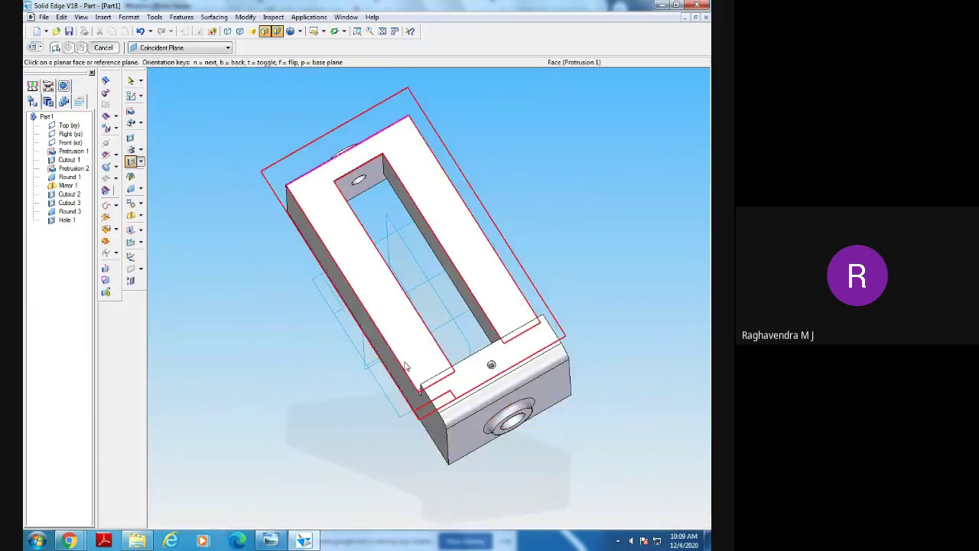
left_click(270, 539)
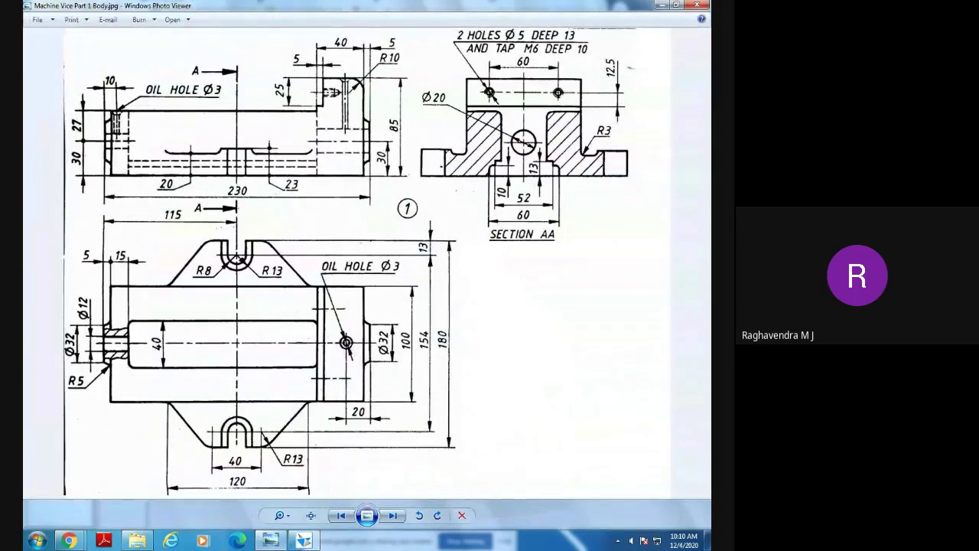
left_click(305, 541)
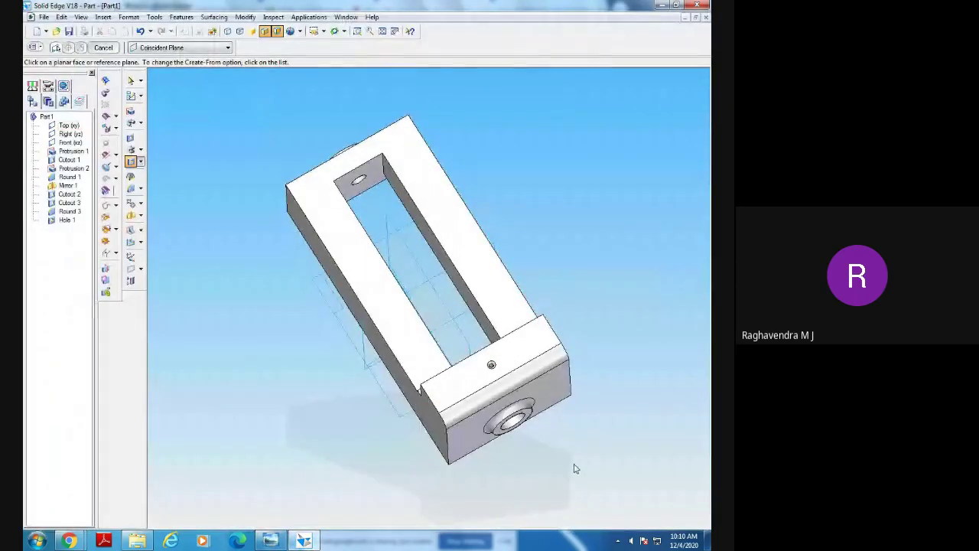
middle_click_drag(576, 469, 589, 430)
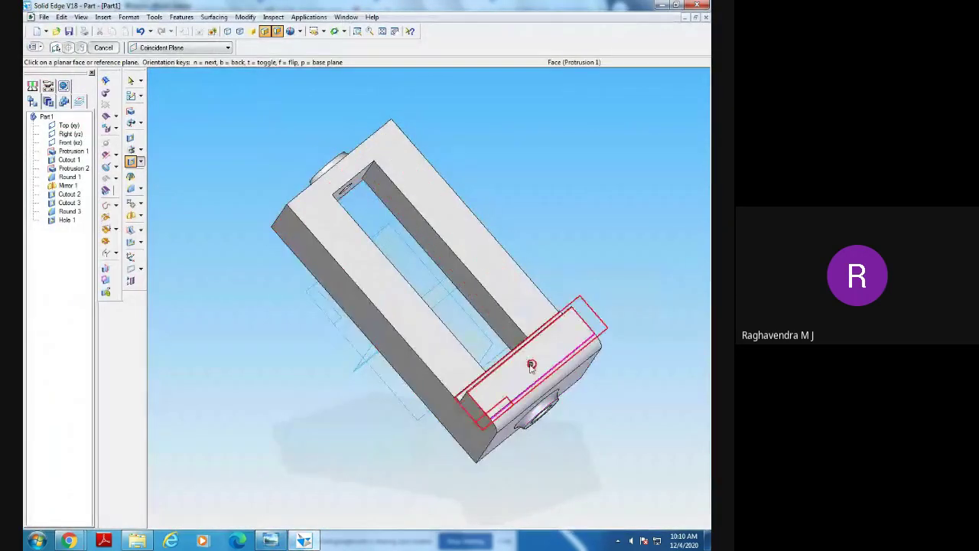
left_click(357, 30)
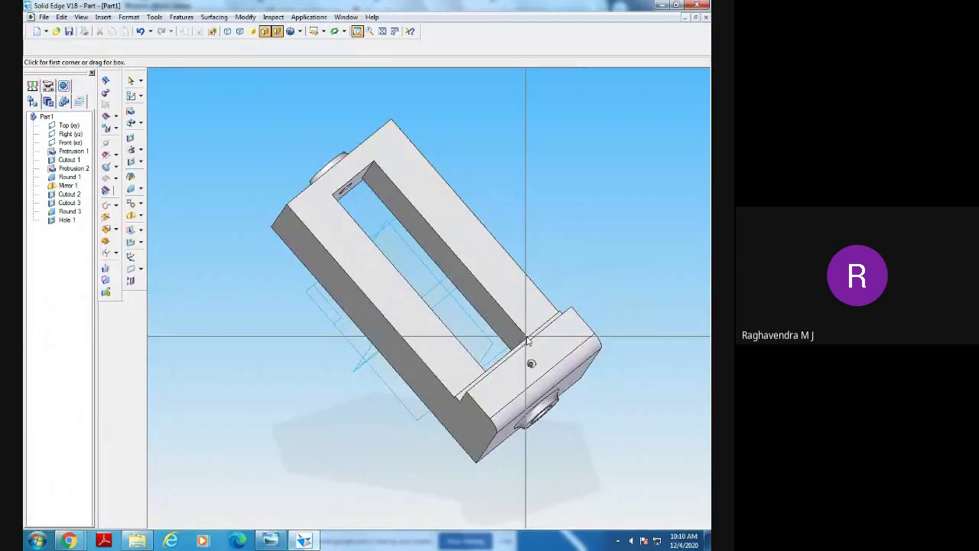
left_click_drag(520, 331, 595, 424)
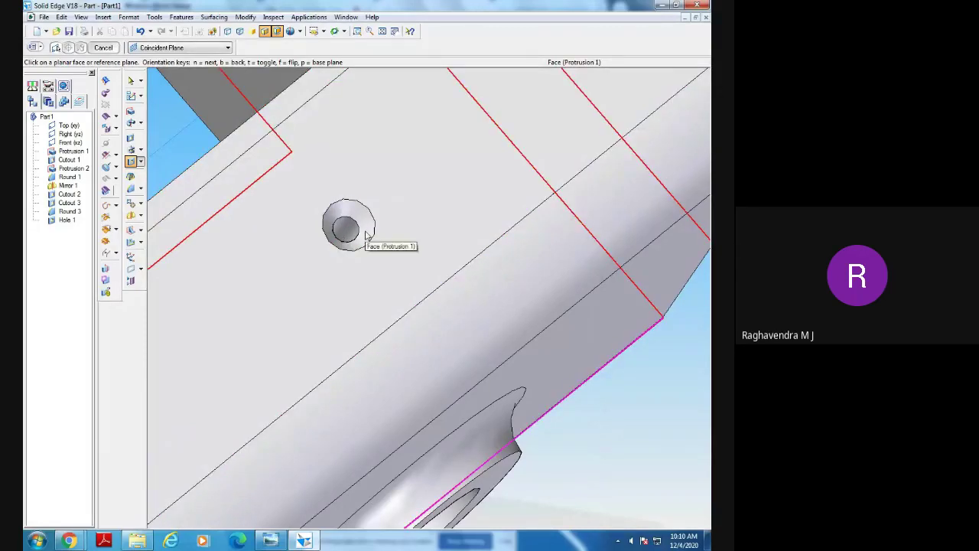
scroll(353, 240, "up", 5)
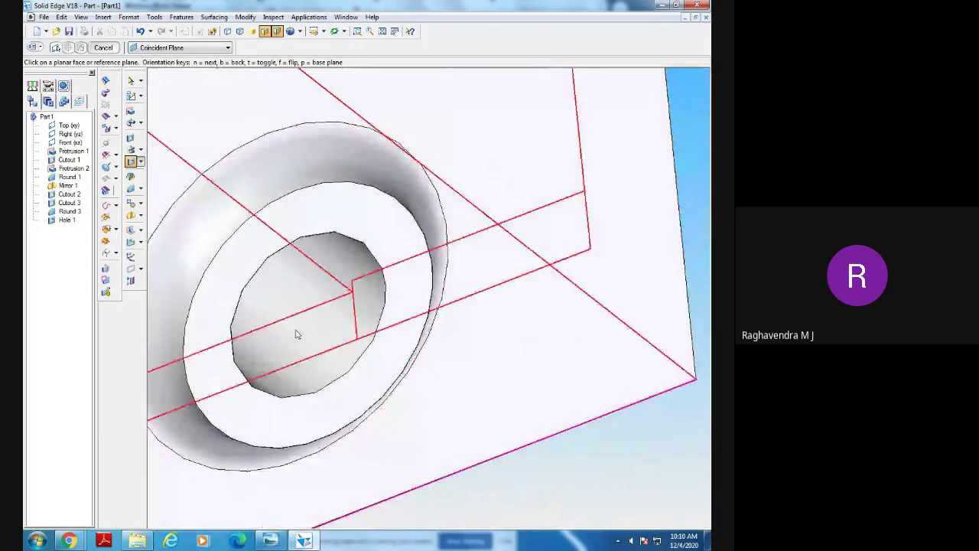
left_click(385, 33)
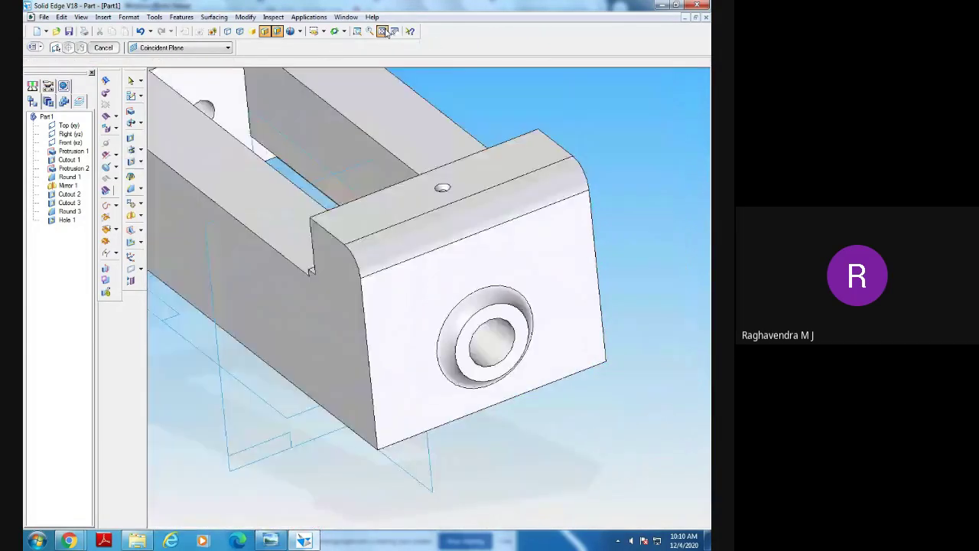
middle_click_drag(570, 382, 594, 465)
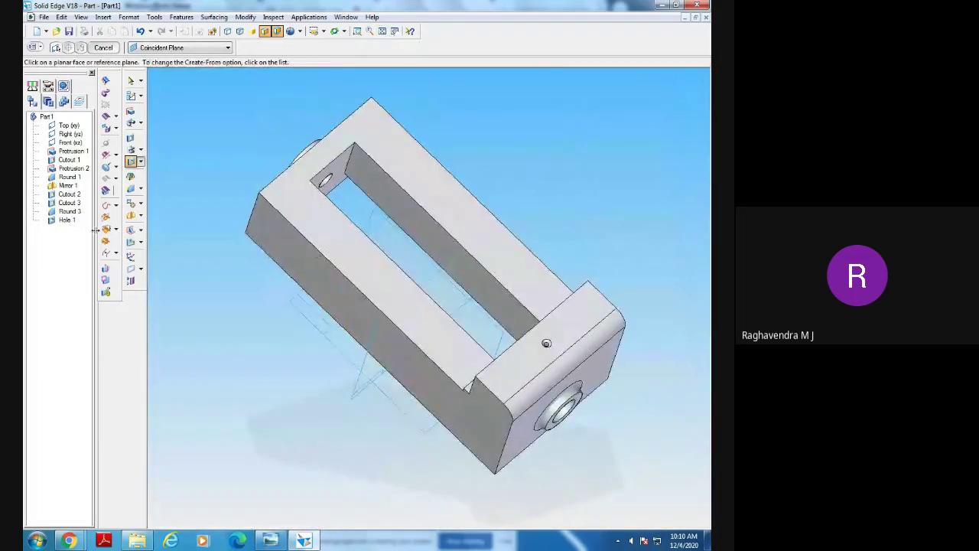
Leave the Hole command and delete the oil hole feature from the raised jaw end.
left_click(103, 48)
left_click(67, 219)
right_click(67, 220)
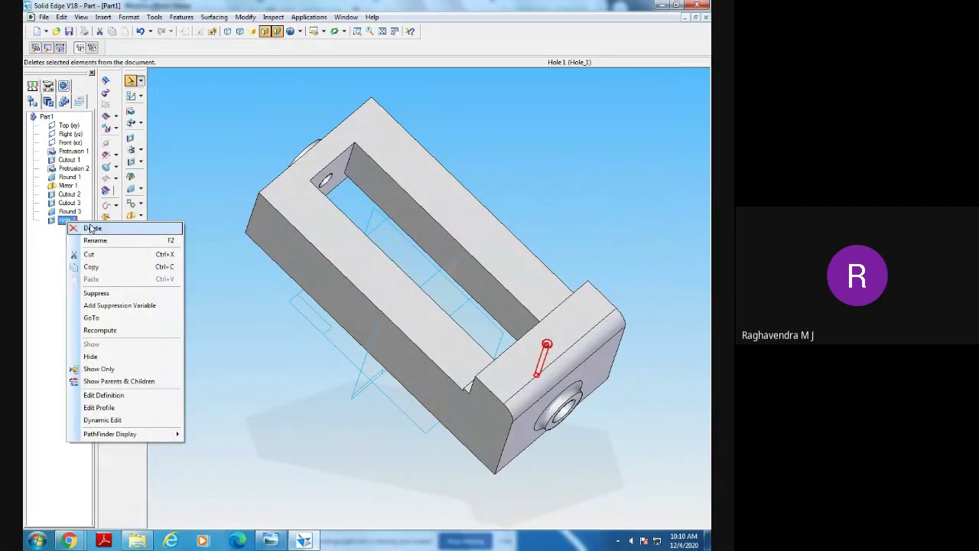
left_click(91, 229)
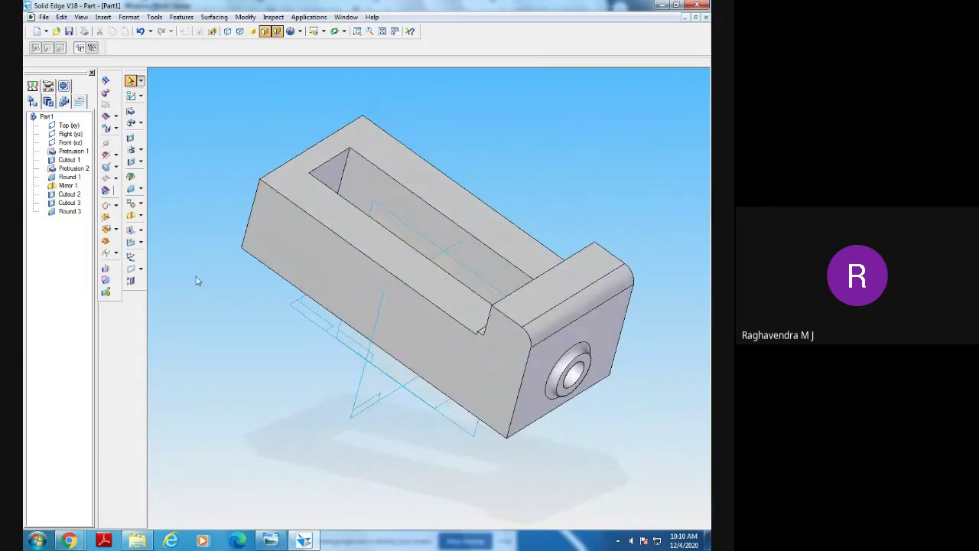
Start a hole on the raised jaw end's flat top face and set its type to Countersink.
left_click(131, 161)
left_click(271, 540)
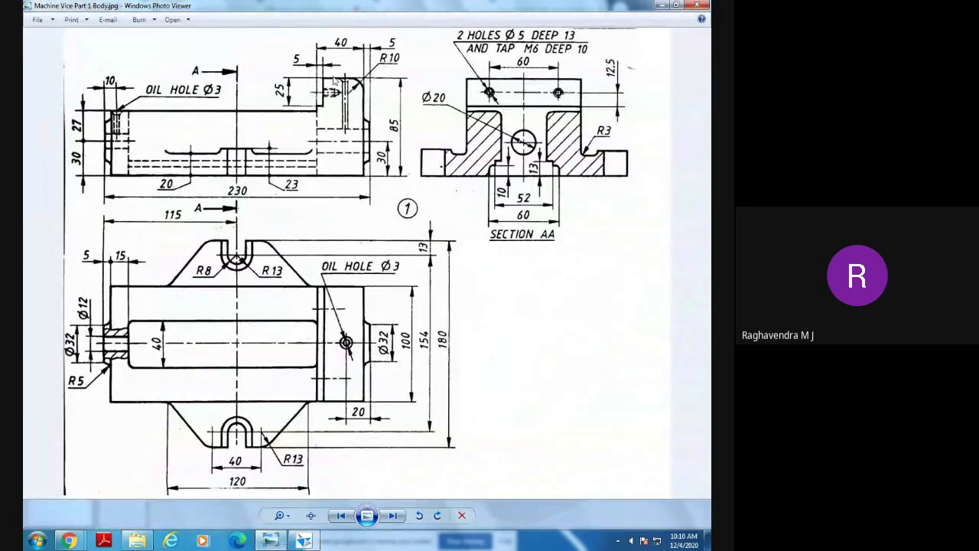
left_click(305, 539)
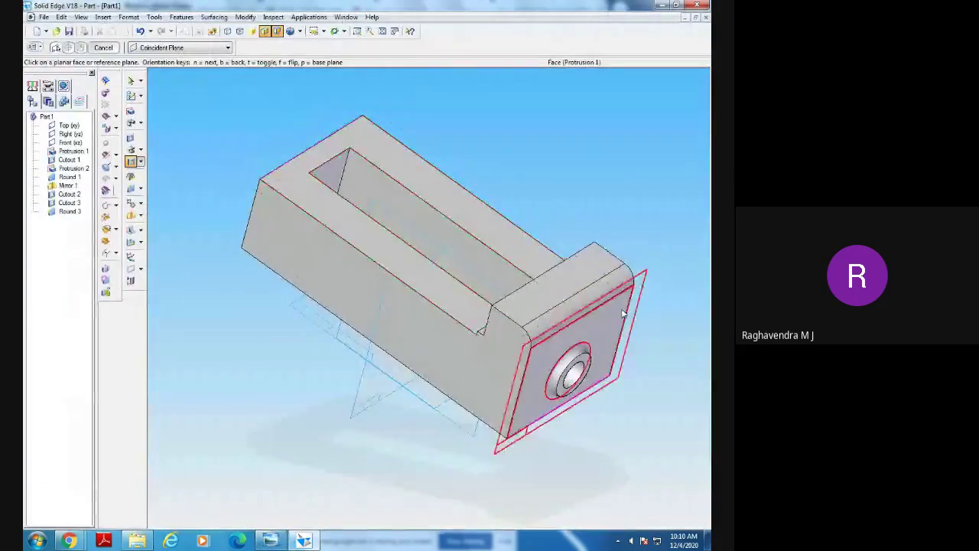
left_click(585, 284)
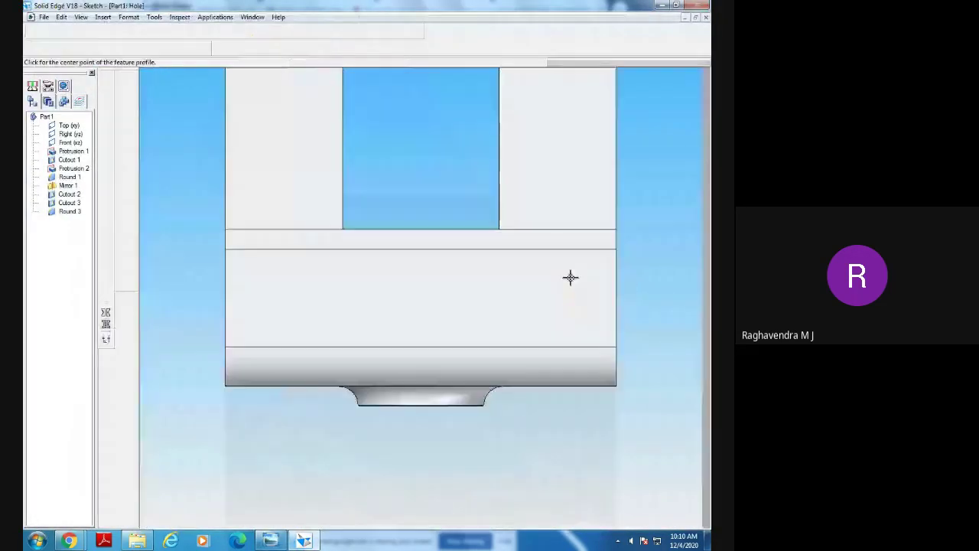
left_click(82, 47)
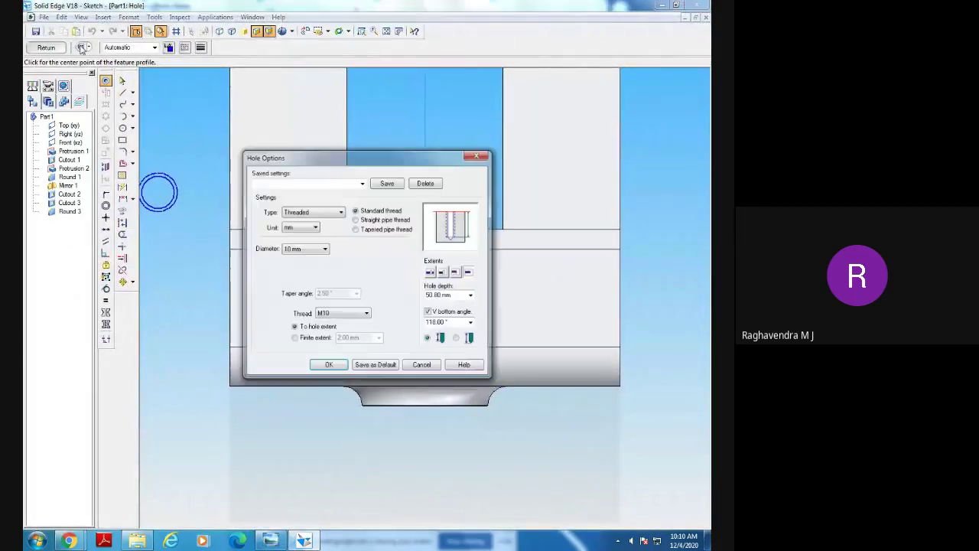
left_click(310, 213)
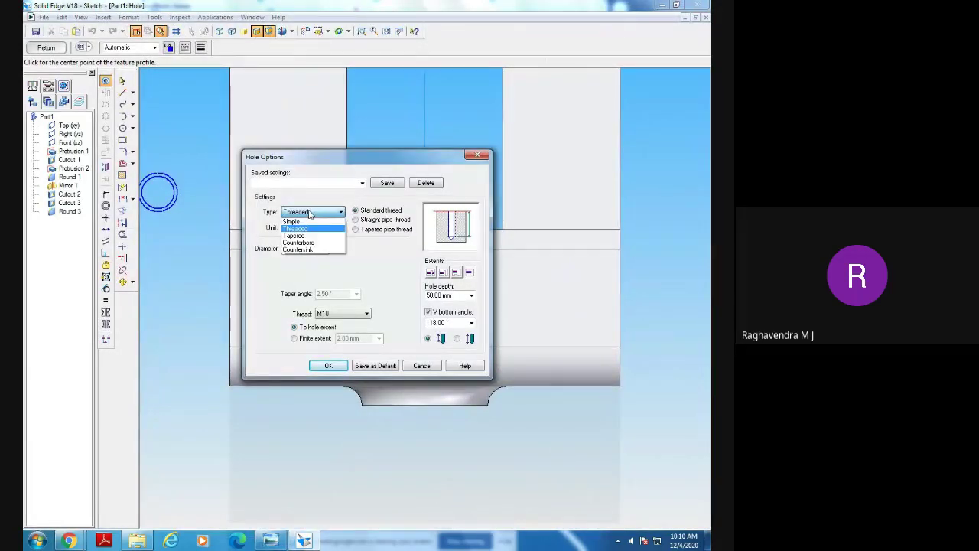
left_click(302, 249)
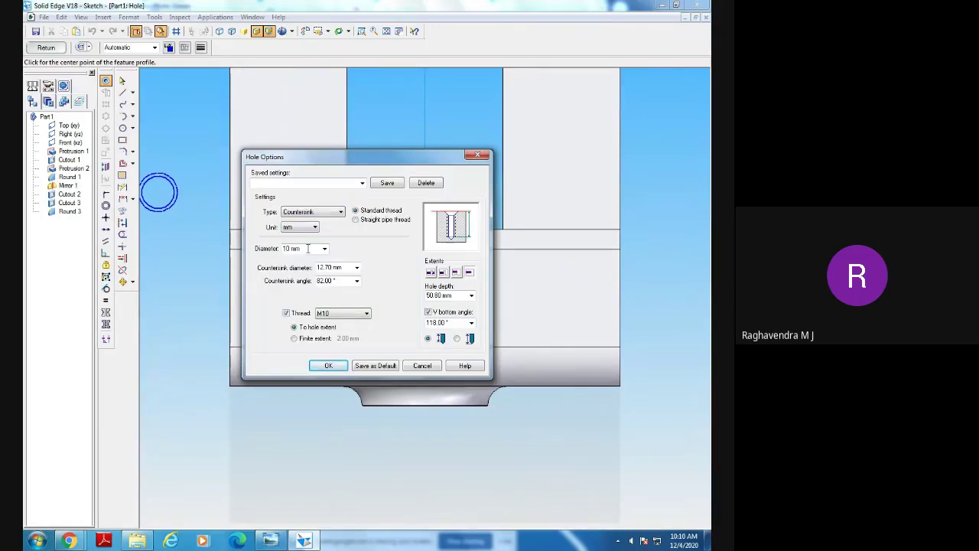
Set the hole to 3 mm diameter with a 5 mm countersink, no thread and a Through Next extent.
double_click(307, 248)
type("3")
double_click(332, 266)
type("5")
left_click(286, 313)
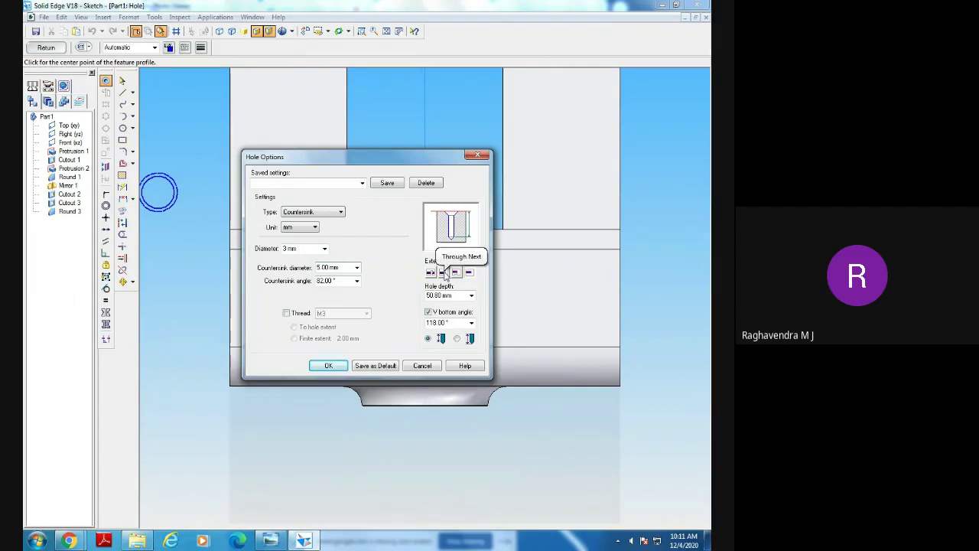
left_click(443, 273)
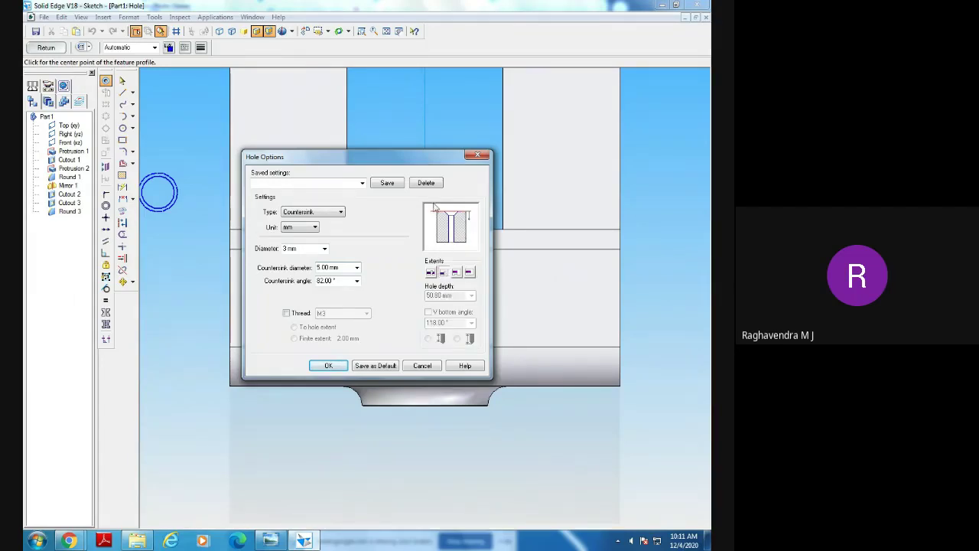
left_click(327, 368)
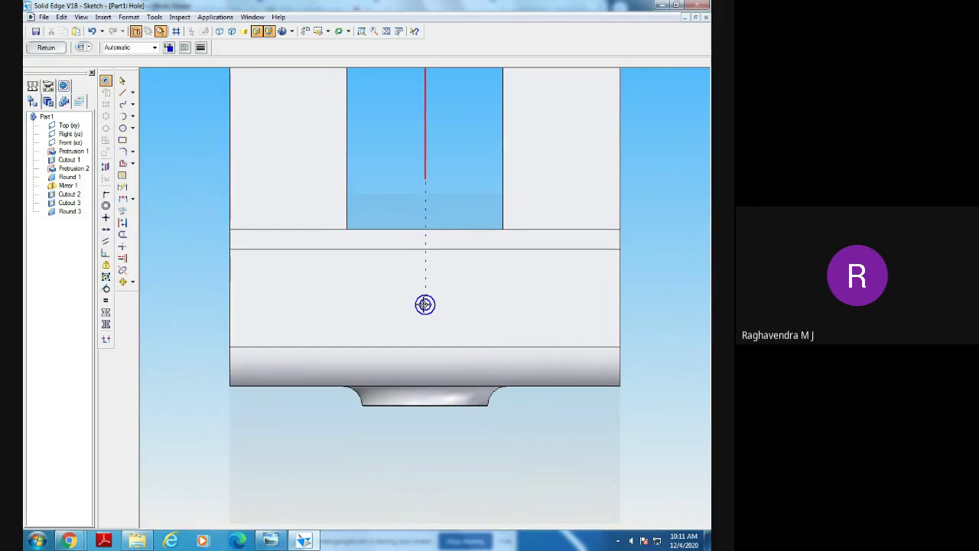
Place the hole on the body's centreline and dimension its centre 20 mm from the boss's outer end face.
left_click(424, 305)
left_click(270, 540)
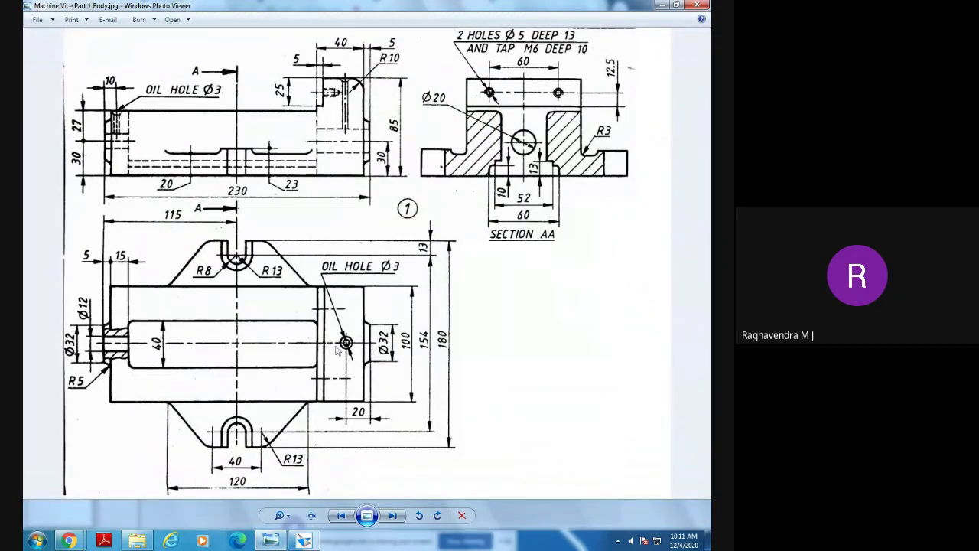
left_click(306, 540)
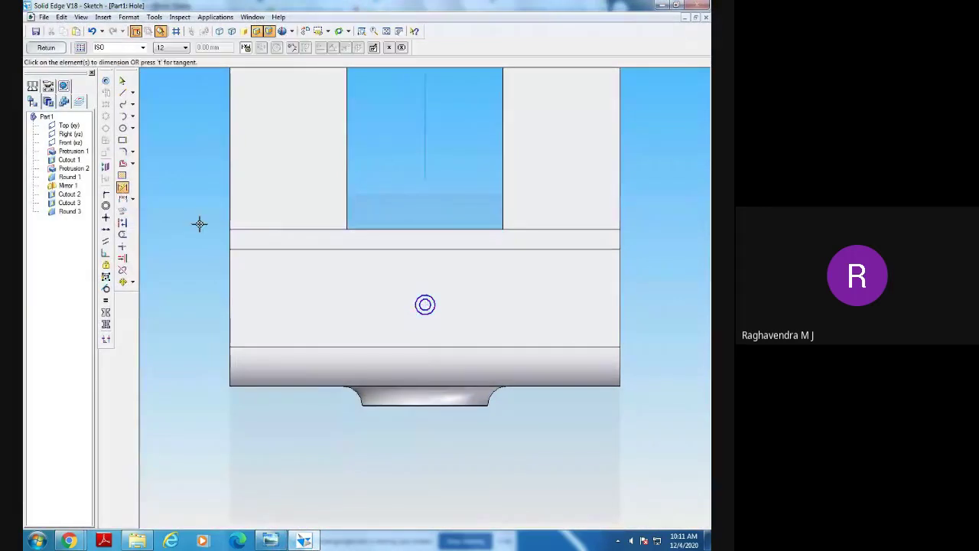
left_click(450, 404)
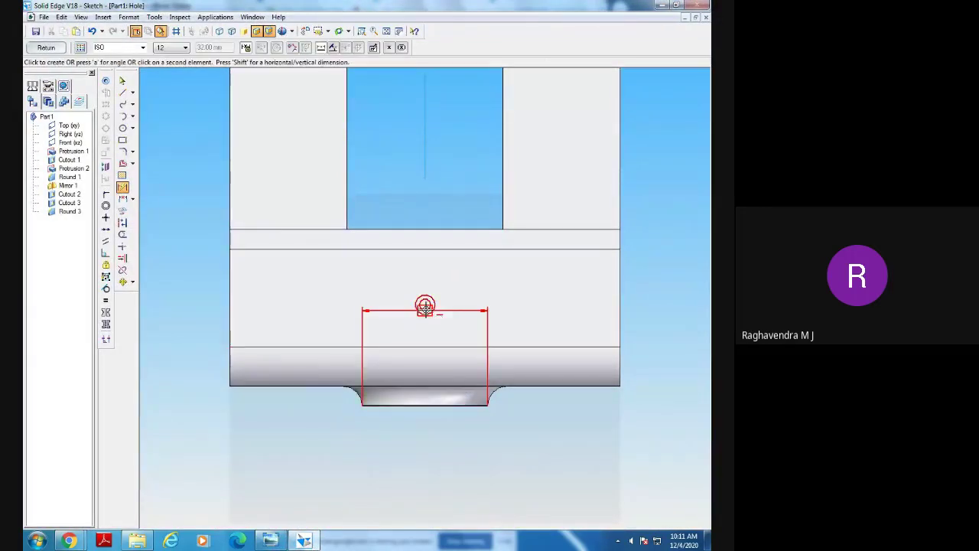
left_click(425, 306)
left_click(312, 344)
type("2")
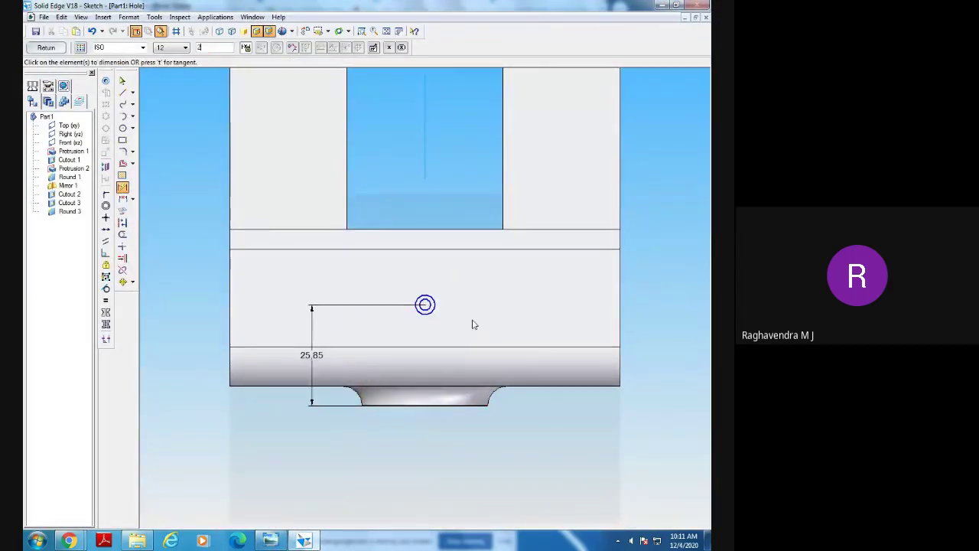
type("0")
key("Return")
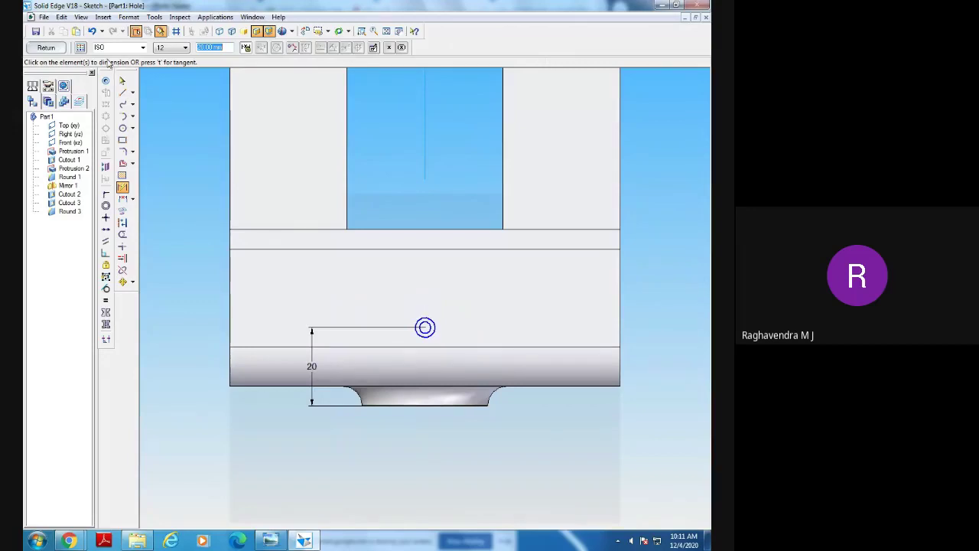
Close the hole profile, direct the oil hole downward into the jaw end and finish the feature.
left_click(52, 47)
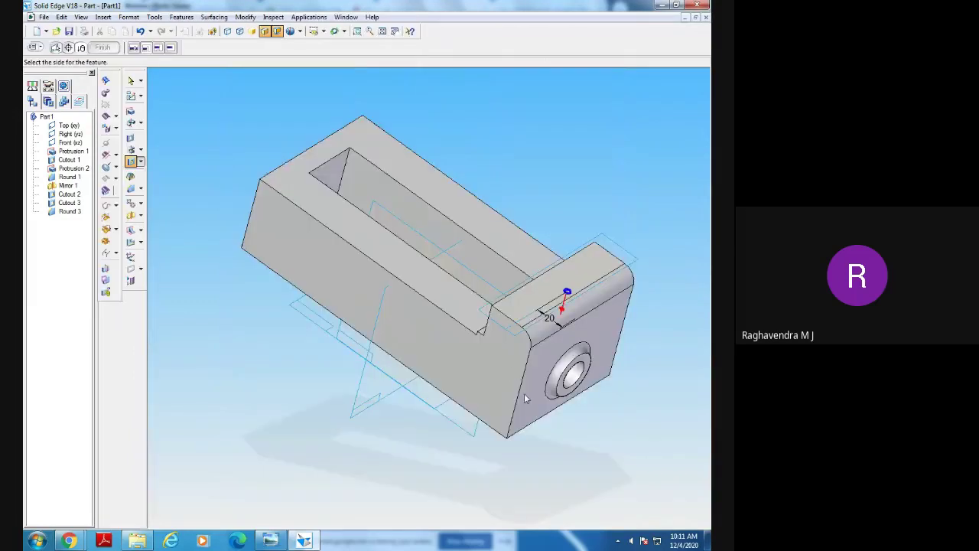
middle_click_drag(524, 396, 559, 384)
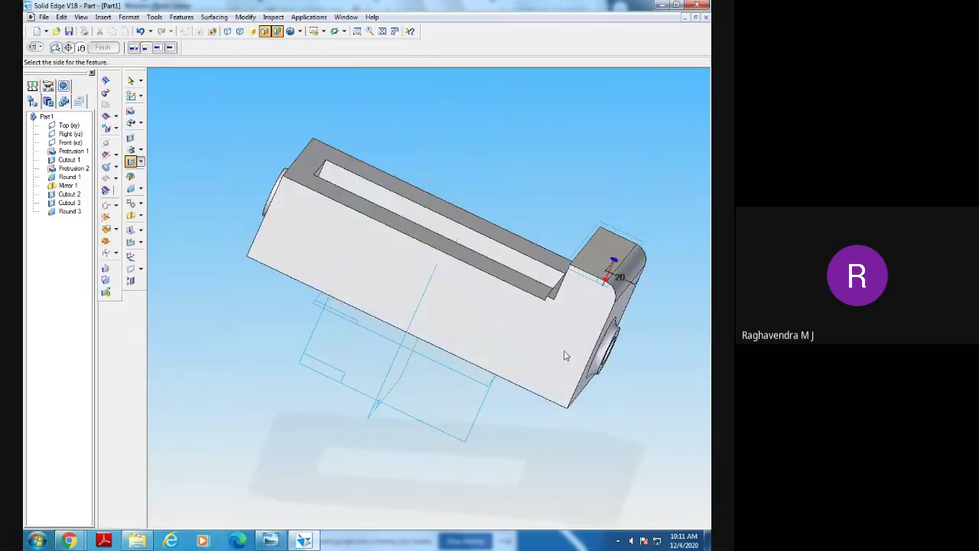
middle_click_drag(535, 448, 439, 394)
left_click(413, 447)
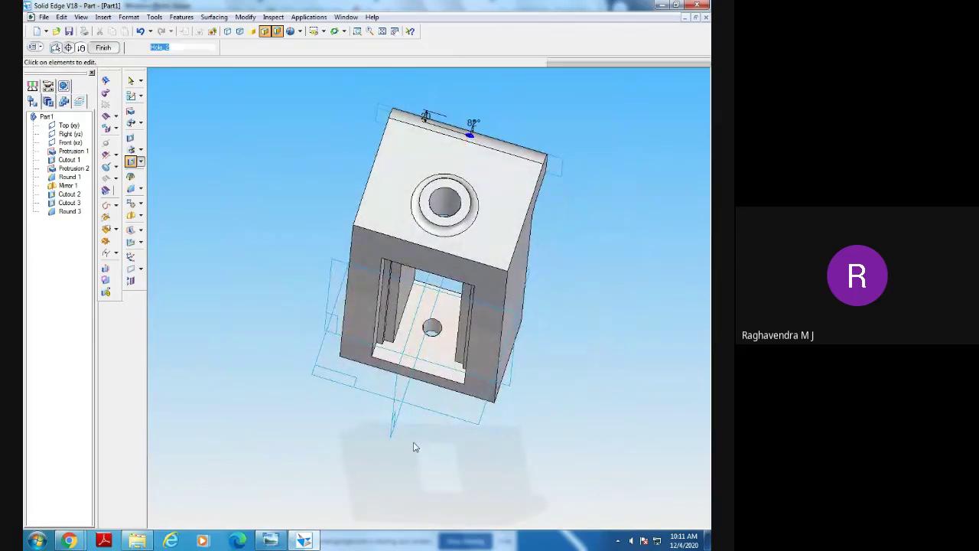
left_click(100, 50)
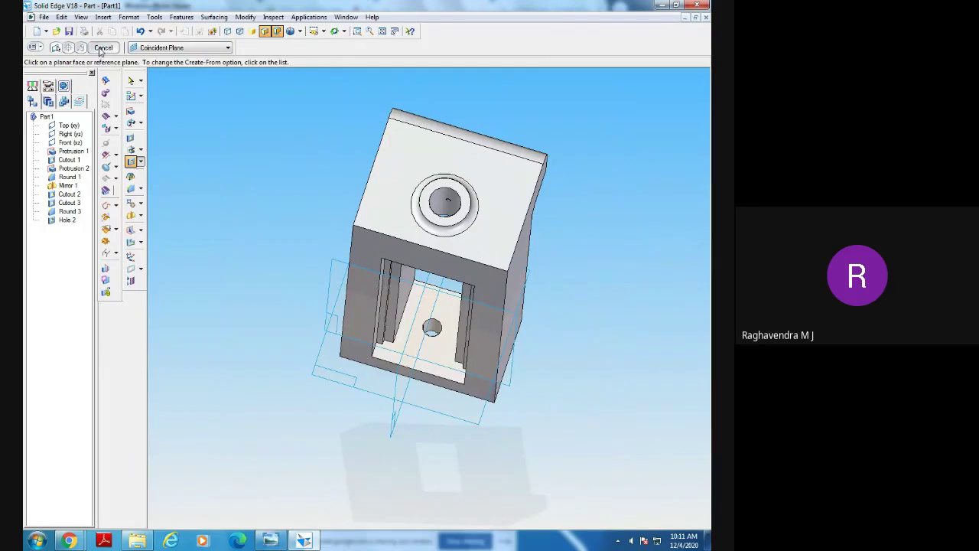
Examine from several angles where the oil hole opens inside the jaw end's boss bore, and leave the Hole command.
left_click(357, 31)
left_click_drag(439, 169, 449, 198)
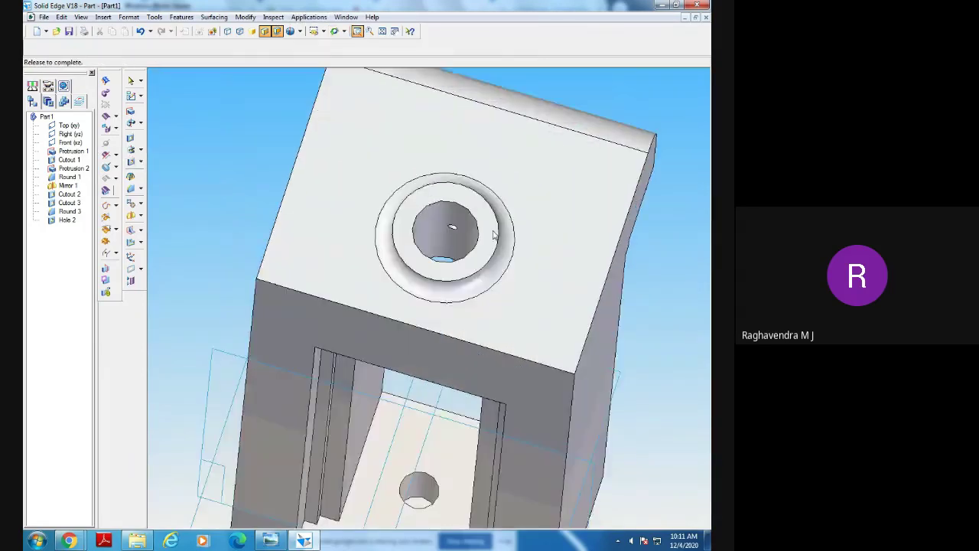
right_click(502, 244)
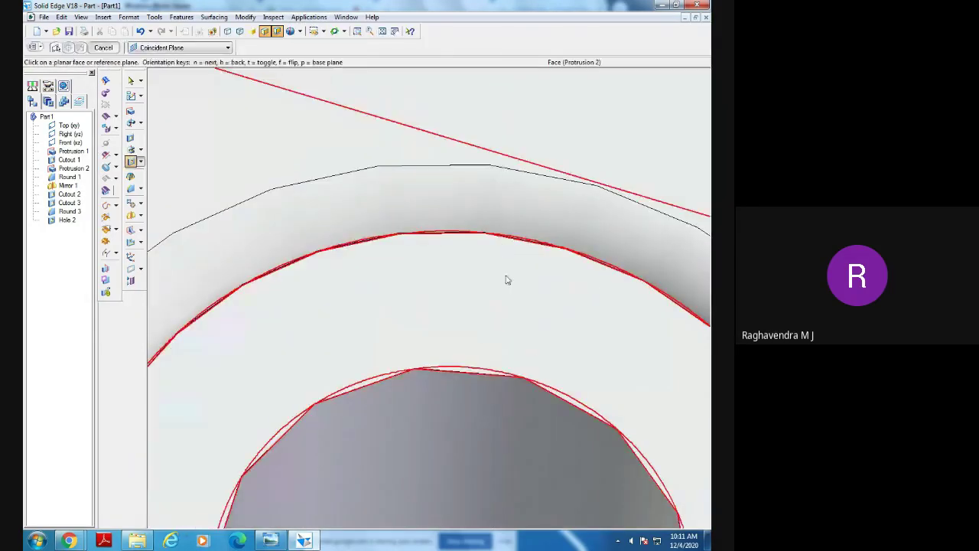
left_click(395, 31)
left_click_drag(437, 194, 450, 228)
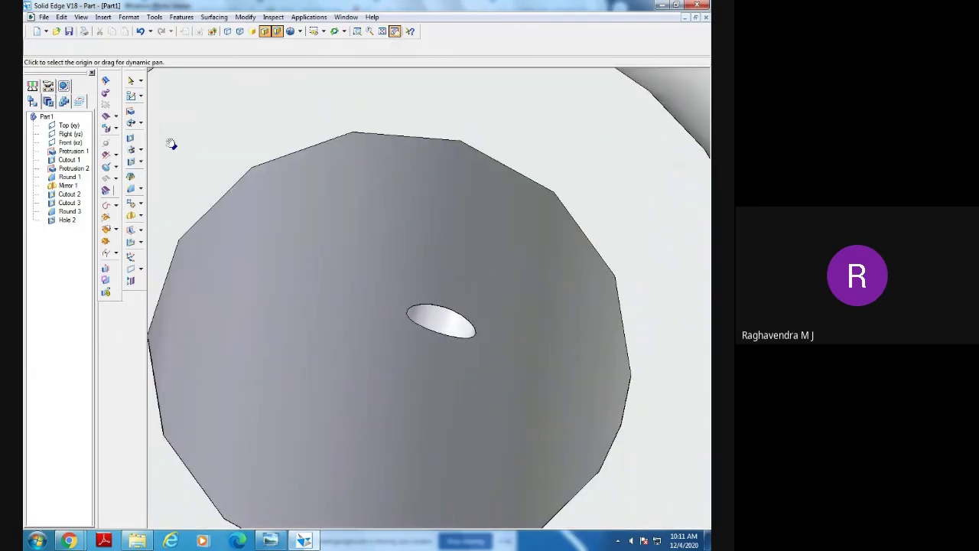
left_click(130, 80)
scroll(343, 240, "down", 3)
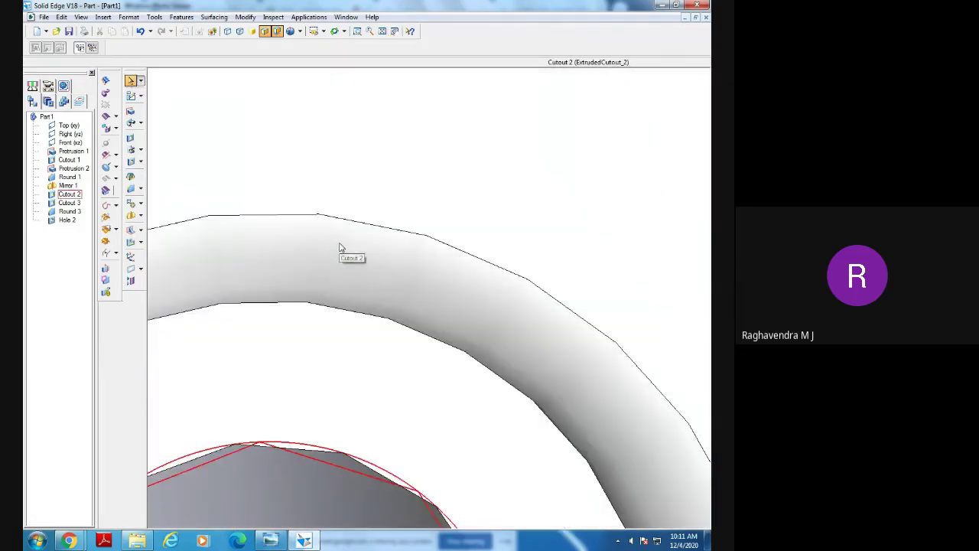
left_click(382, 31)
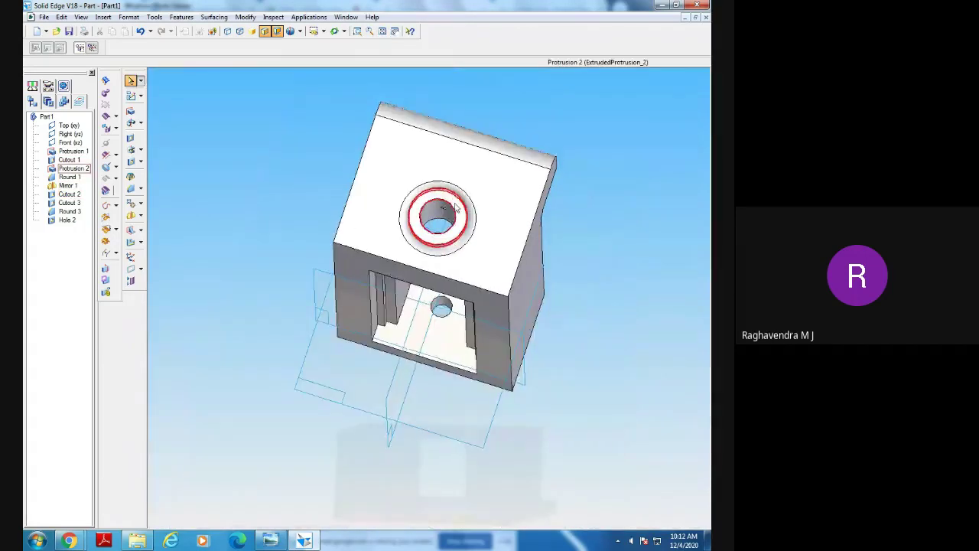
middle_click_drag(449, 201, 379, 331)
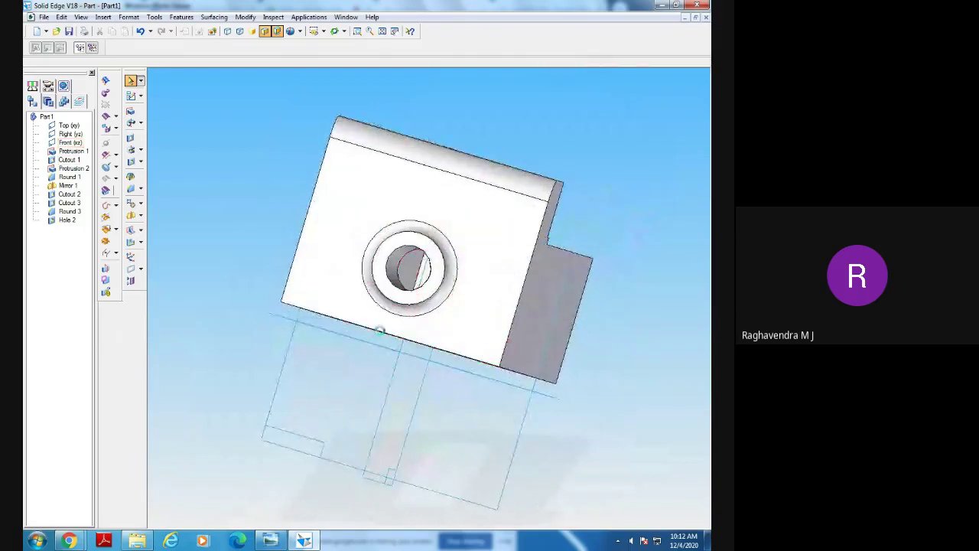
middle_click_drag(548, 337, 650, 356)
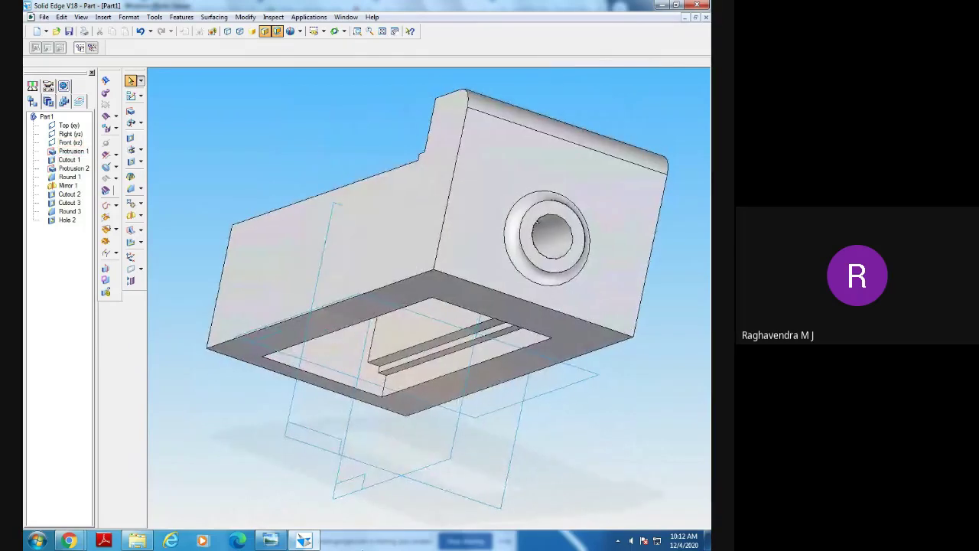
Compare the body's remaining holes with the drawing, including the low end's oil hole and the tapped jaw holes.
left_click(280, 540)
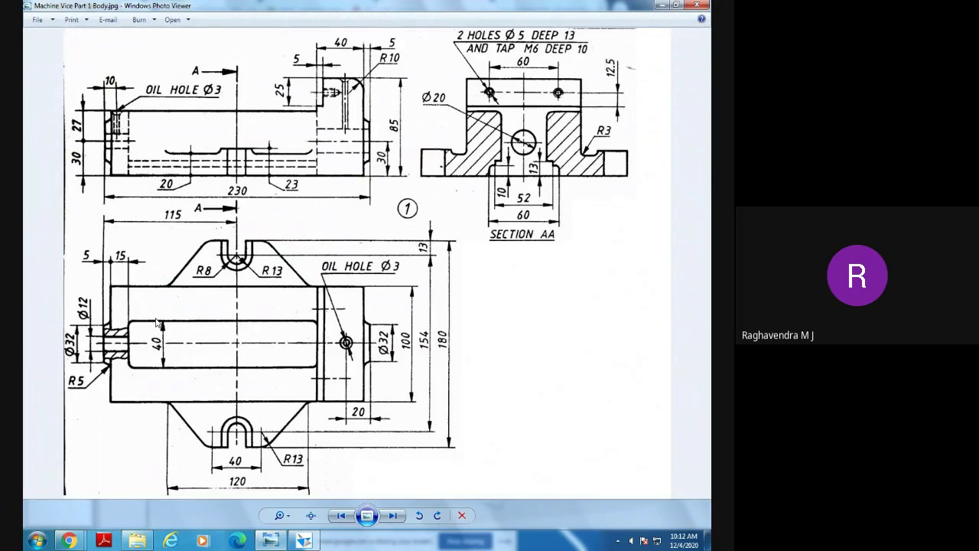
left_click(306, 543)
middle_click_drag(219, 312, 281, 504)
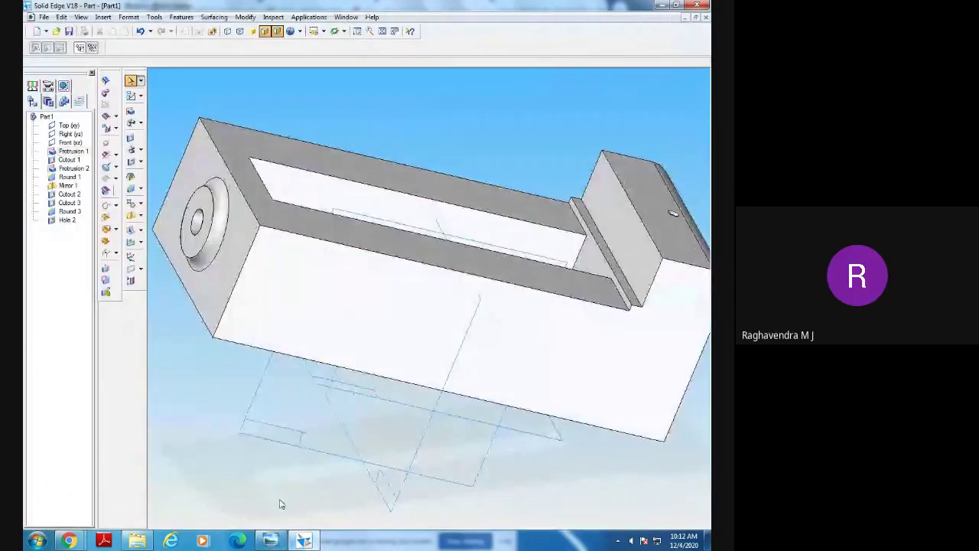
left_click(277, 537)
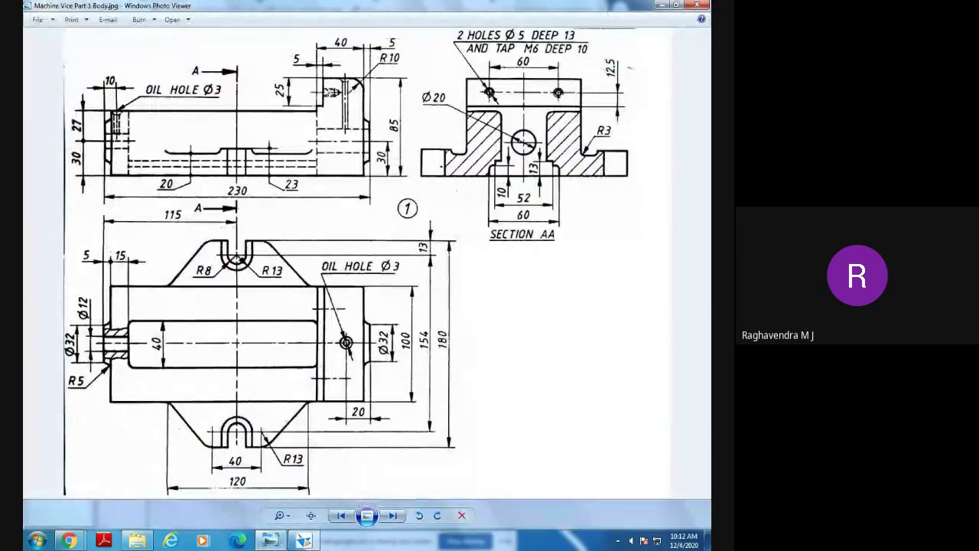
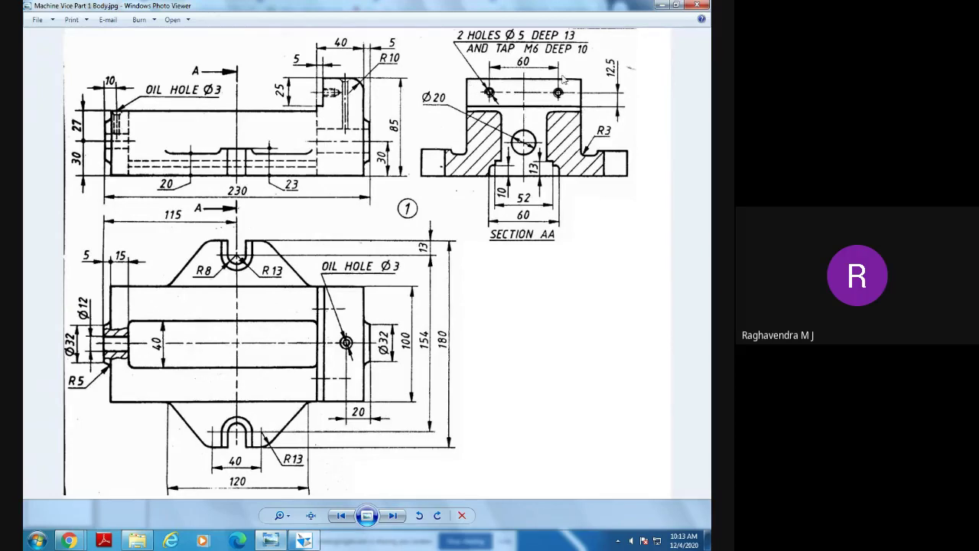
left_click(304, 540)
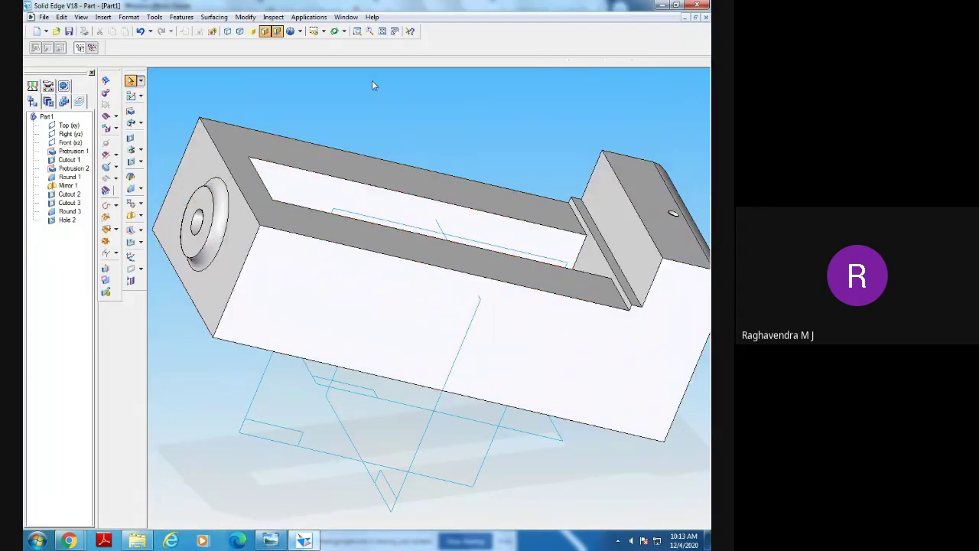
left_click(382, 32)
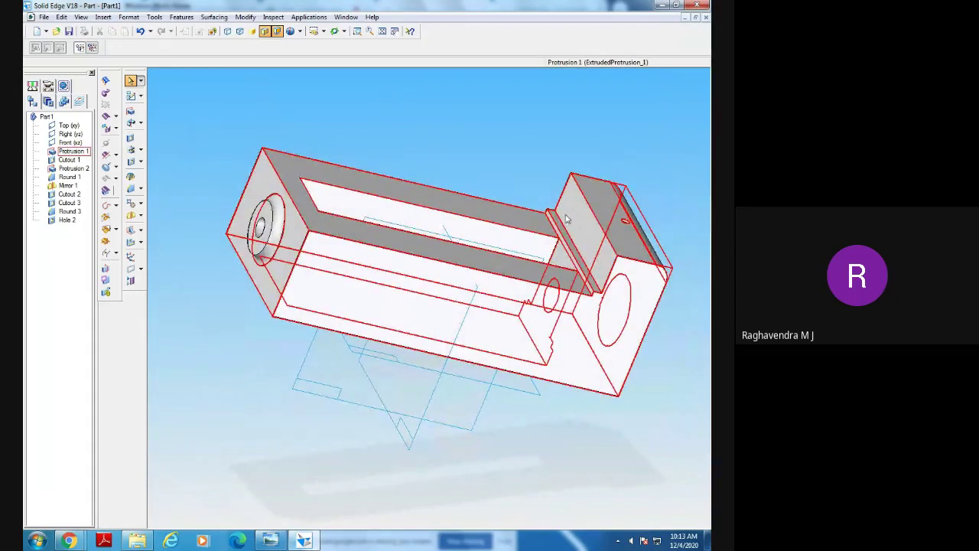
left_click(141, 162)
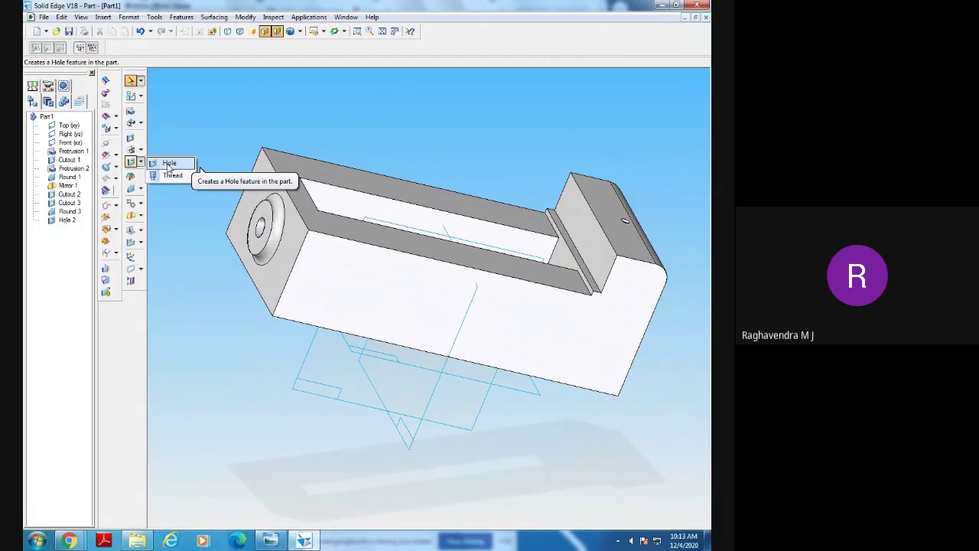
left_click(169, 166)
middle_click_drag(310, 482, 622, 357)
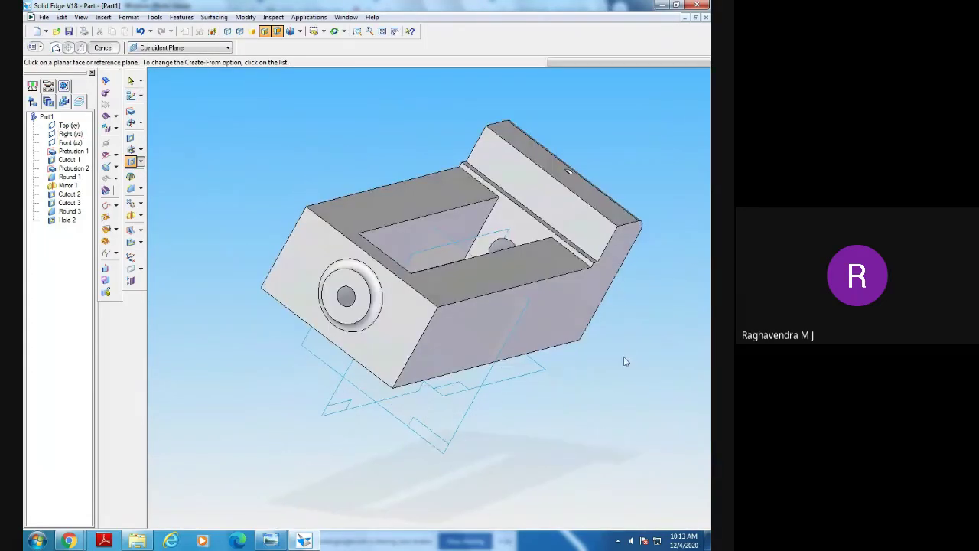
left_click(583, 225)
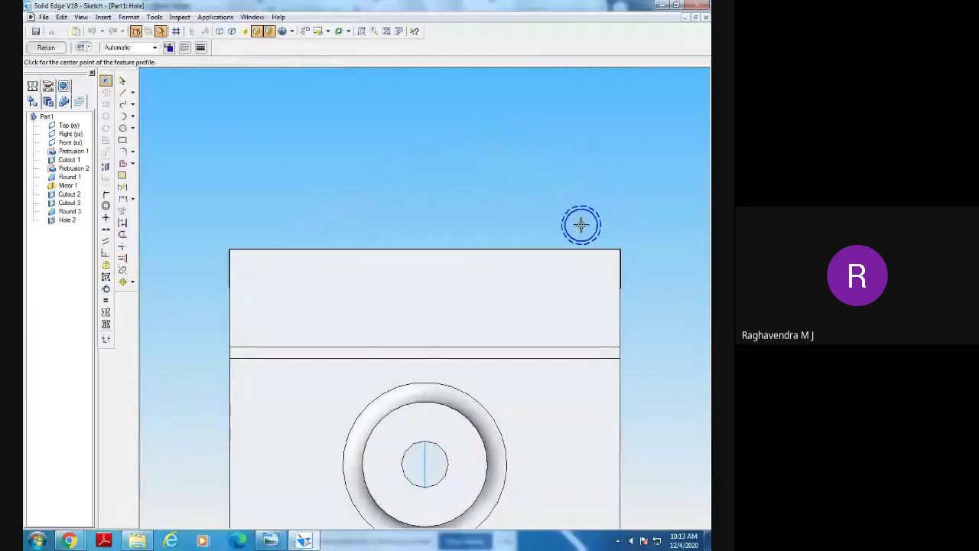
left_click(46, 51)
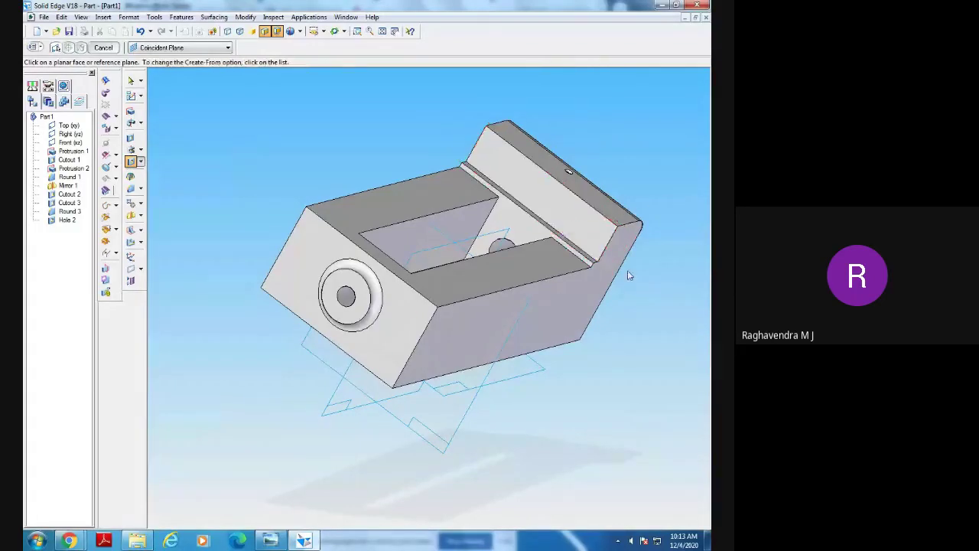
Start a hole profile on the jaw's inner vertical face, check the tapped-hole note in the drawing and open the hole options.
middle_click_drag(627, 270, 620, 288)
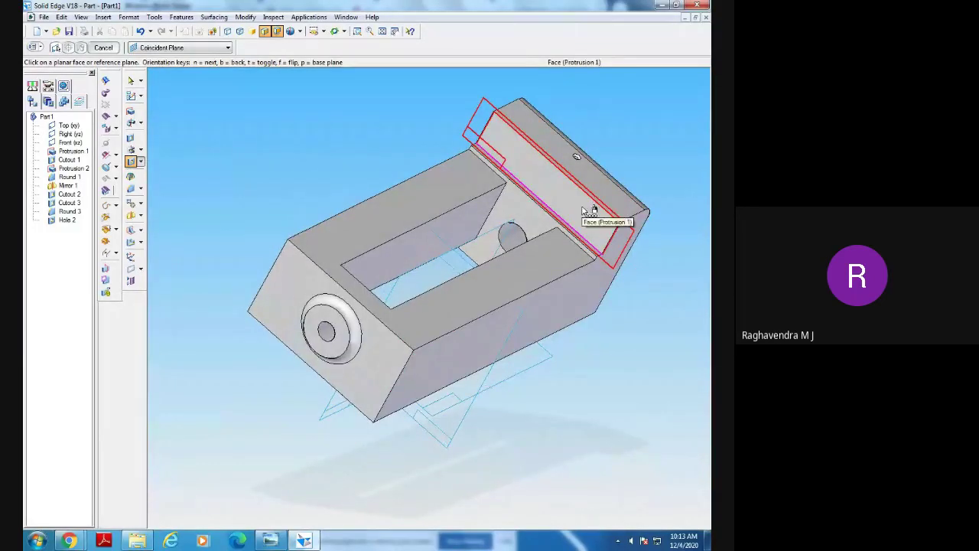
left_click(582, 210)
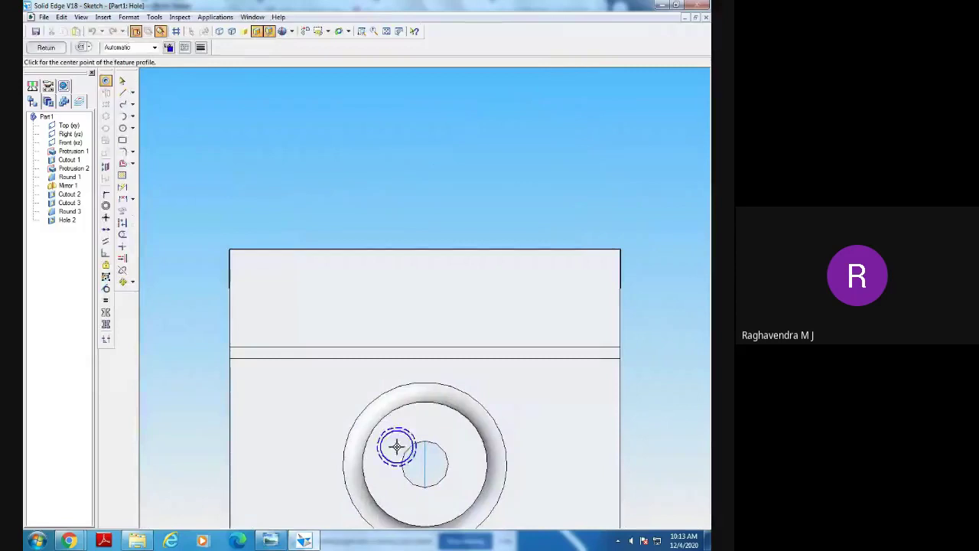
left_click(270, 539)
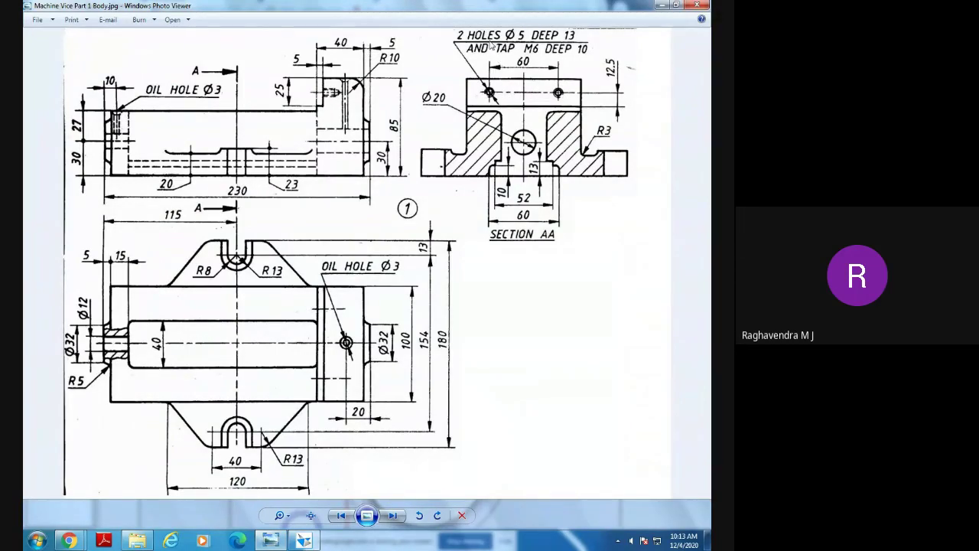
left_click(303, 540)
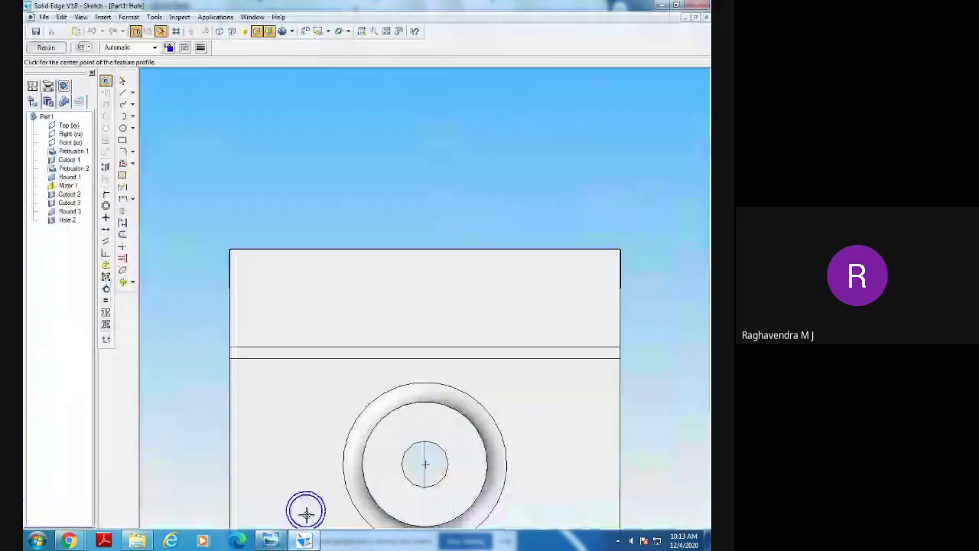
left_click(82, 47)
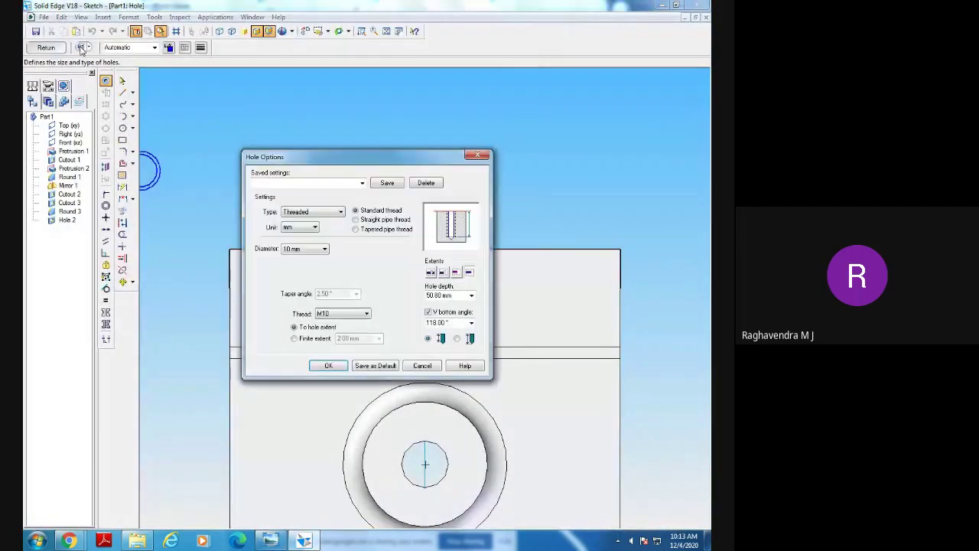
Try to set the threaded hole's diameter to 5 mm and look through the available thread sizes.
left_click(306, 250)
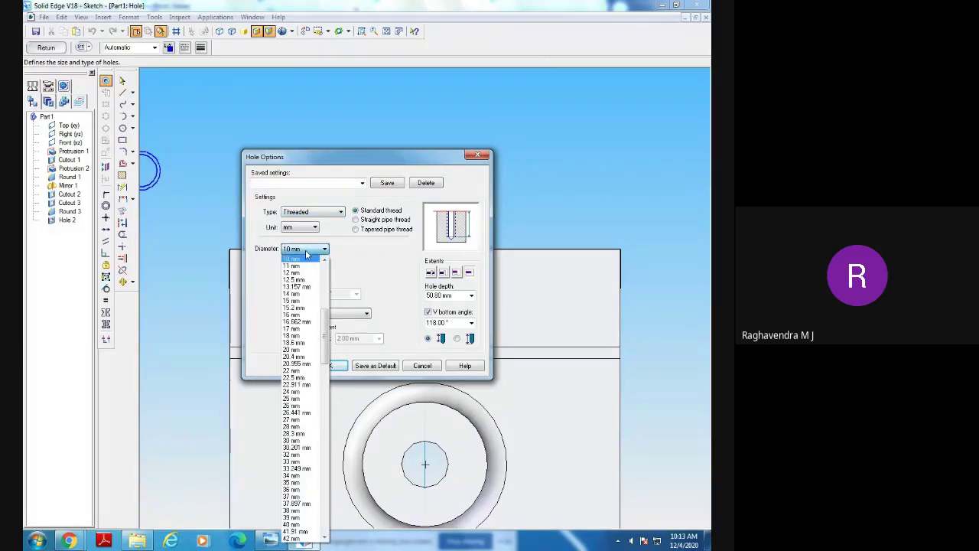
key("5")
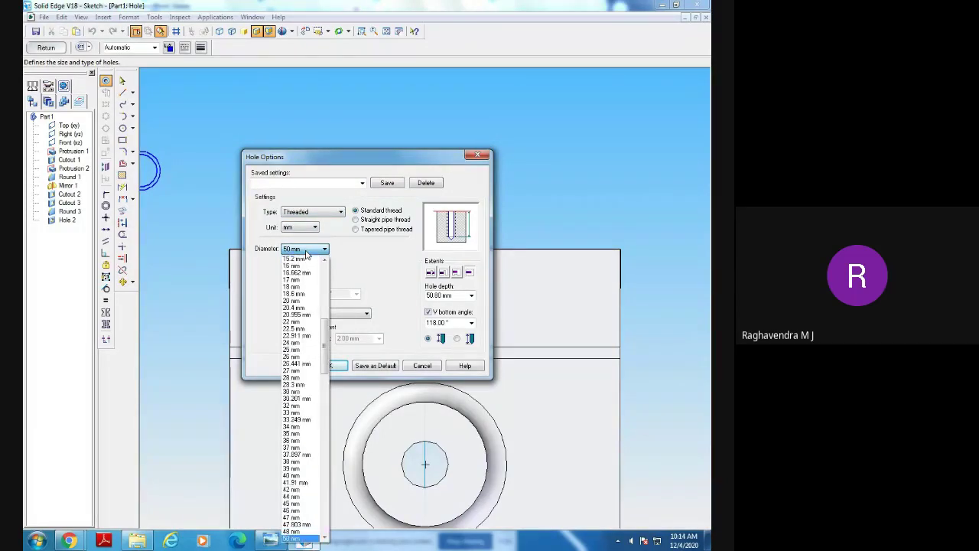
left_click(329, 251)
left_click(316, 254)
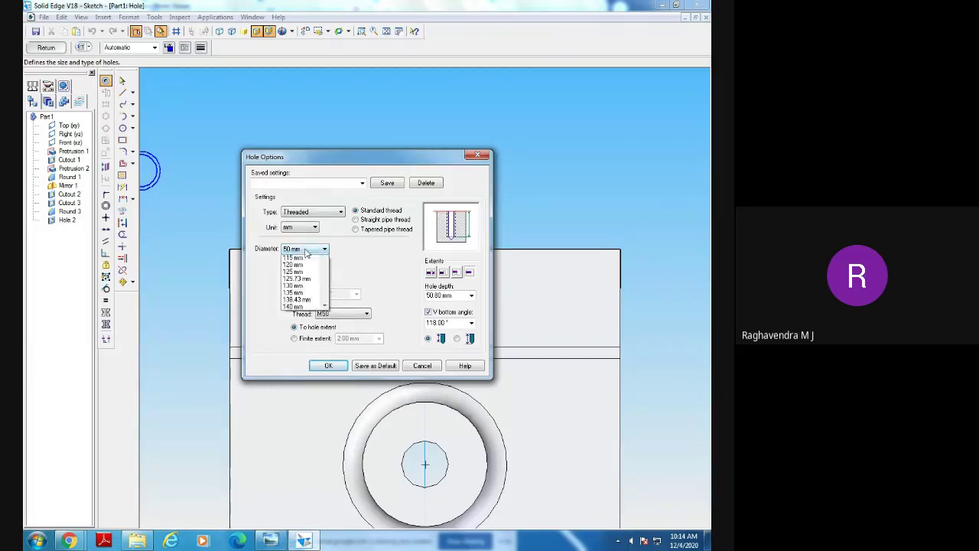
left_click(316, 254)
left_click(333, 314)
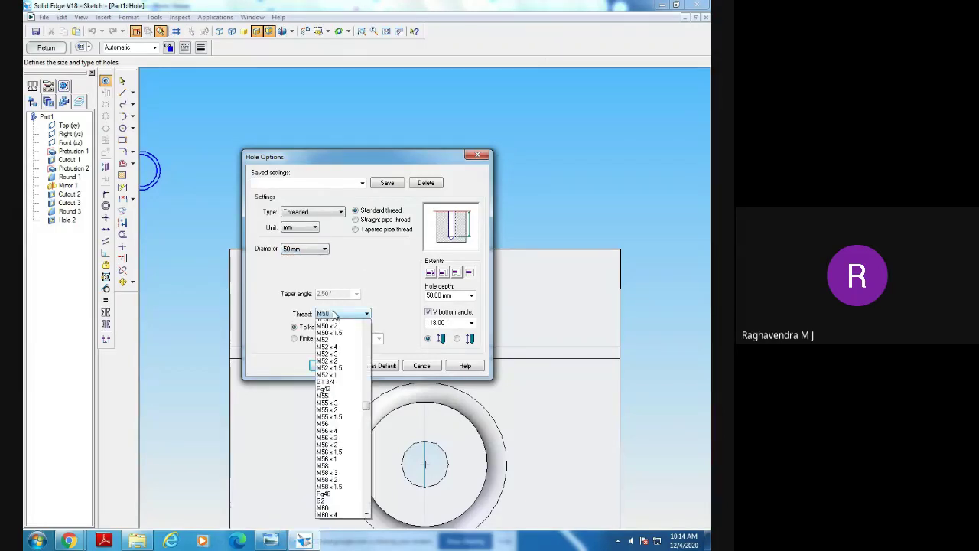
Recheck the tap size in the drawing and try to select the M6 thread for the hole.
left_click(269, 540)
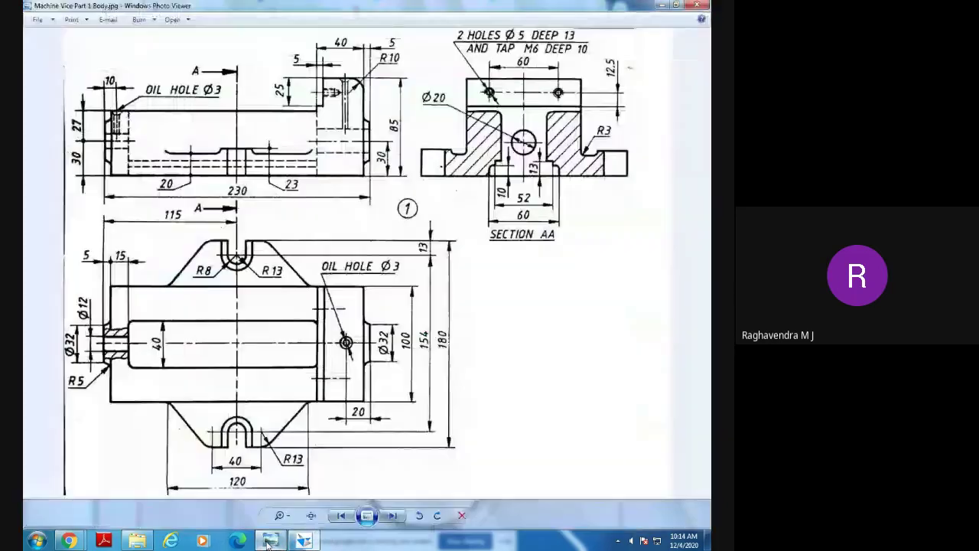
left_click(269, 540)
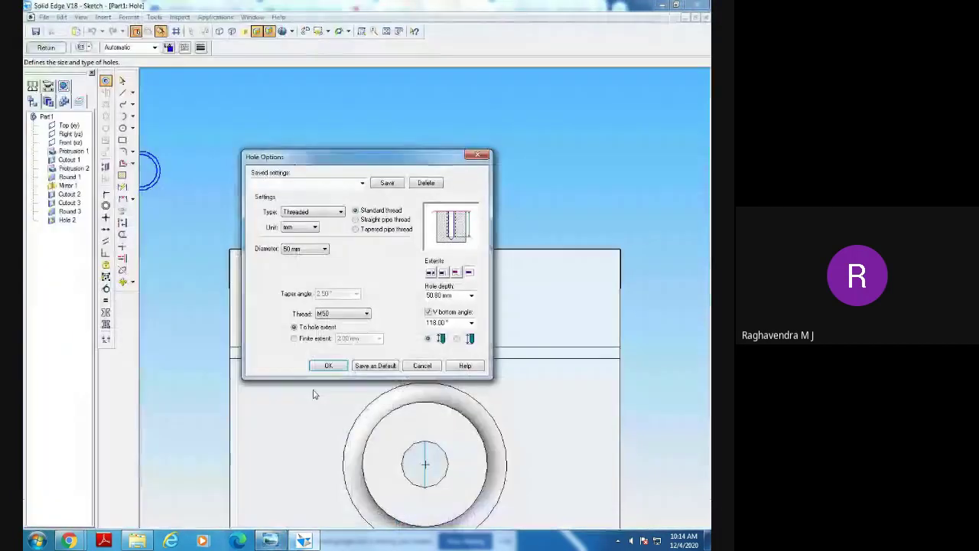
left_click(333, 314)
scroll(337, 346, "up", 10)
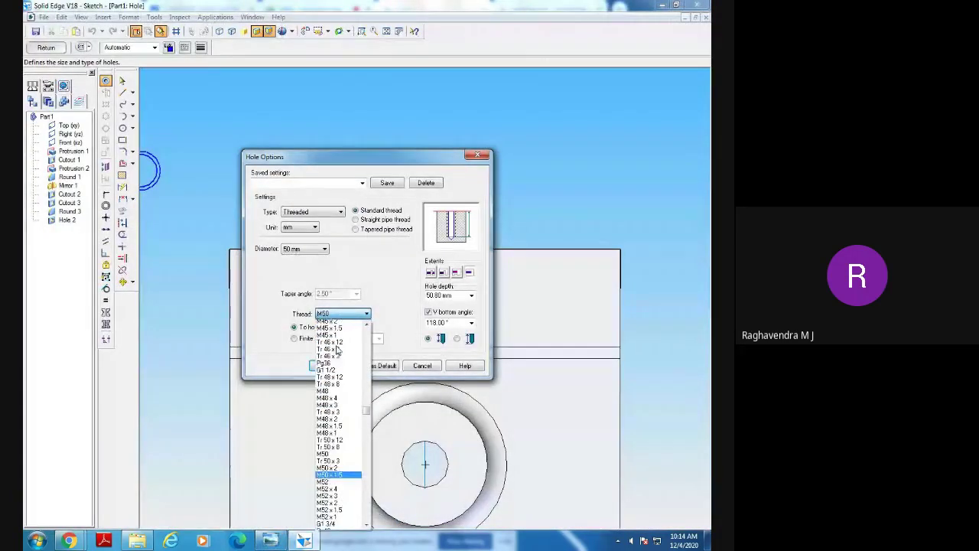
scroll(337, 350, "up", 12)
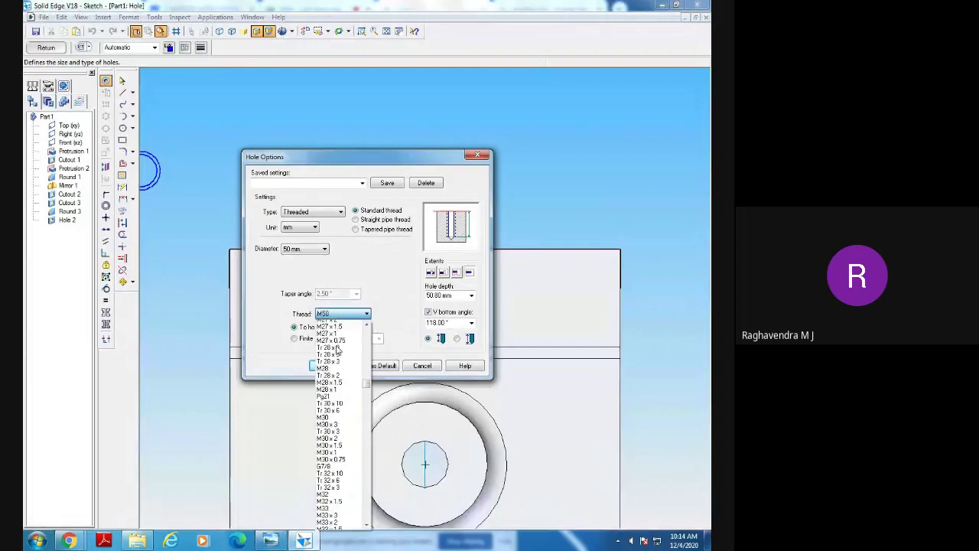
scroll(337, 349, "up", 12)
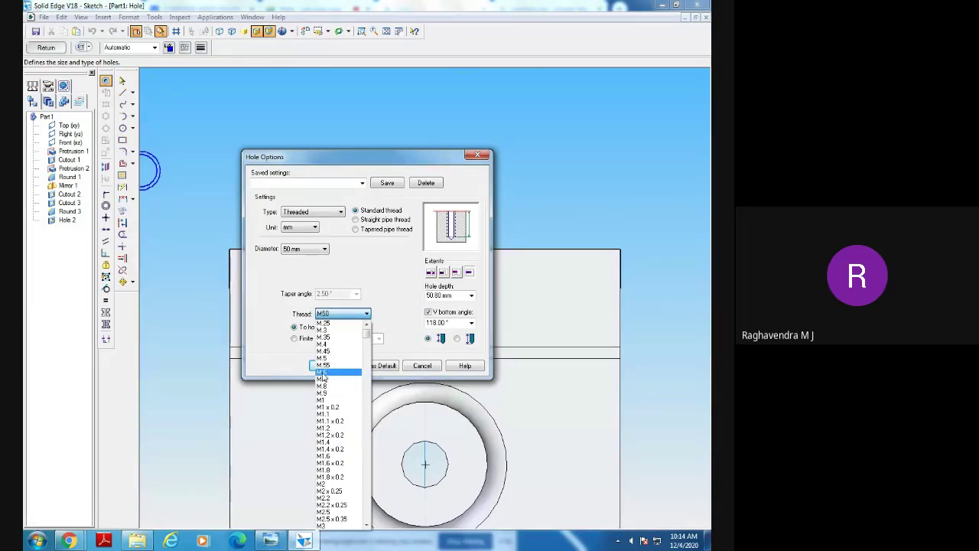
scroll(322, 377, "down", 10)
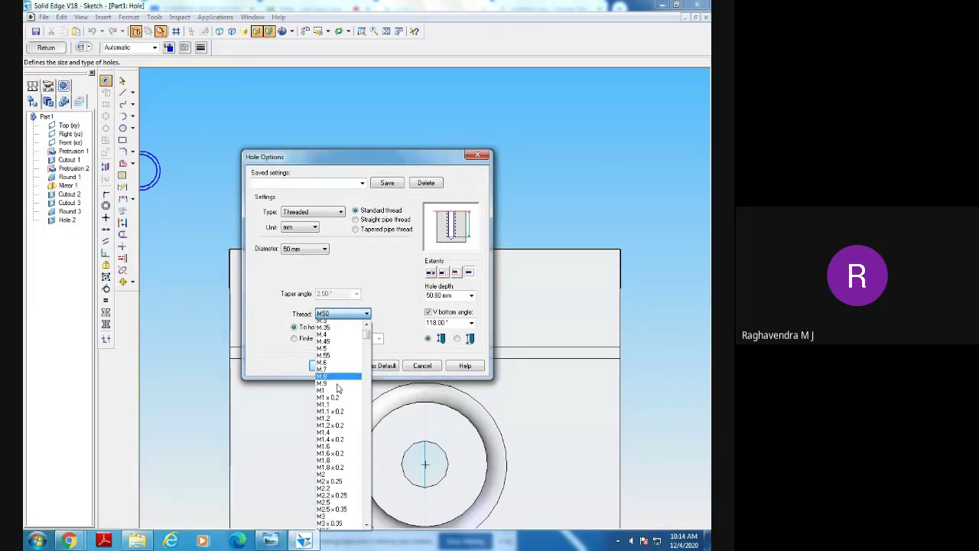
scroll(337, 389, "up", 3)
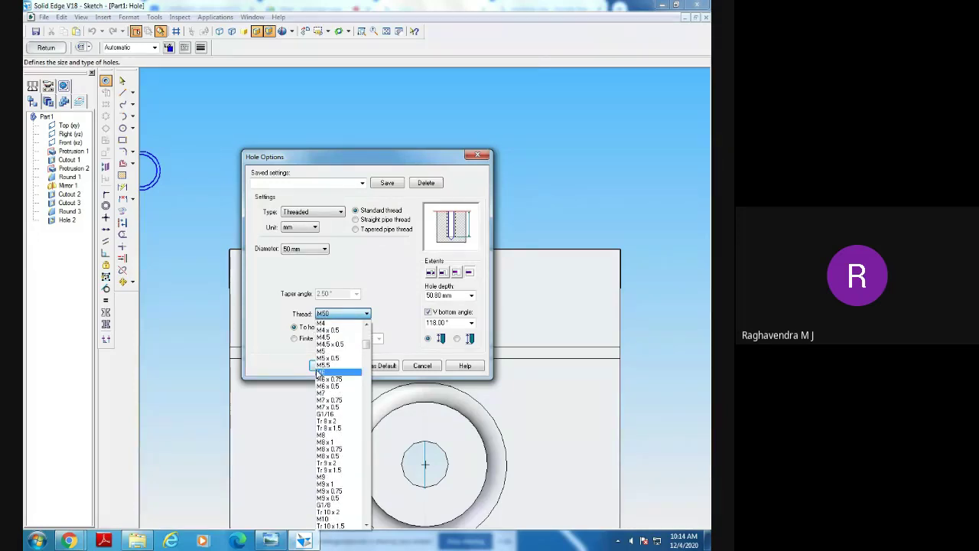
left_click(314, 371)
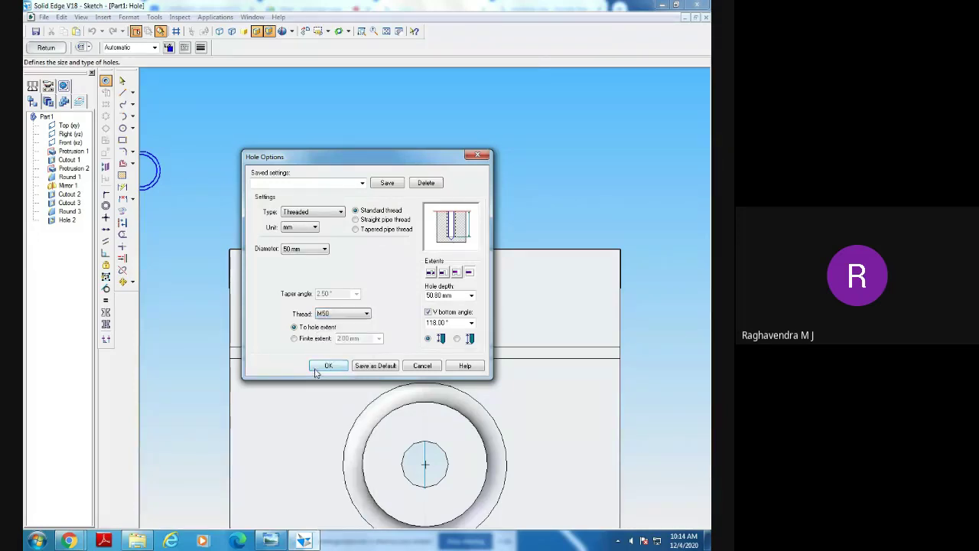
left_click(340, 314)
scroll(359, 442, "up", 8)
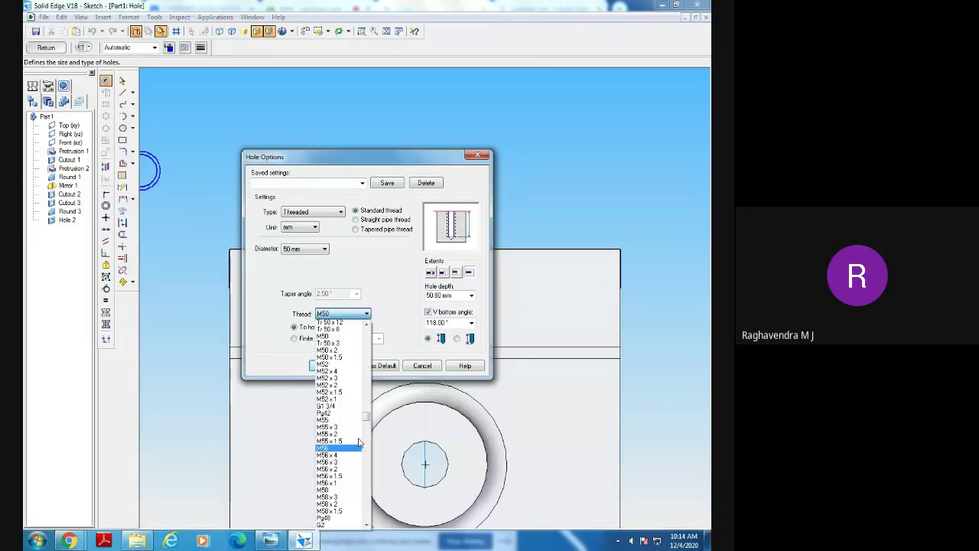
scroll(359, 442, "up", 3)
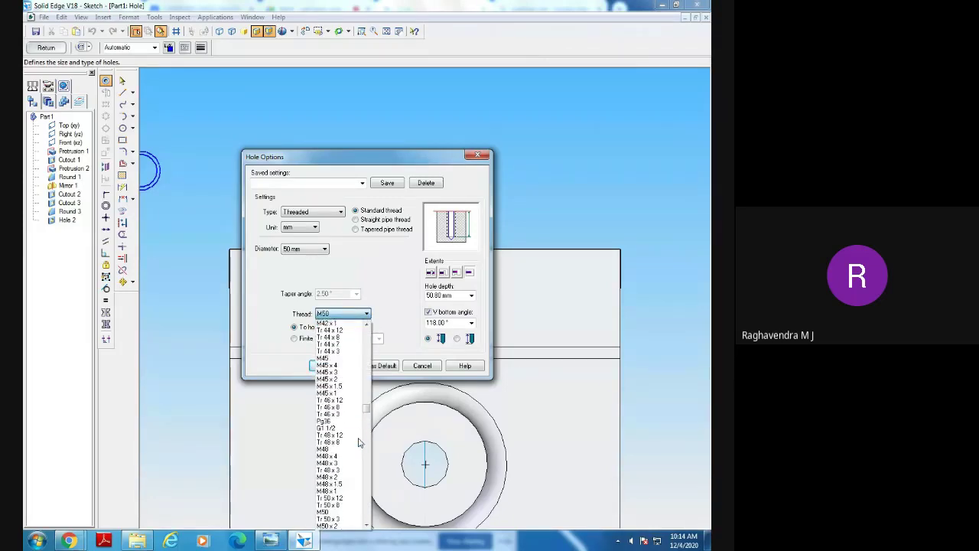
Try to pick a smaller diameter for the threaded hole from the available sizes.
left_click(299, 251)
left_click(299, 251)
scroll(305, 298, "up", 15)
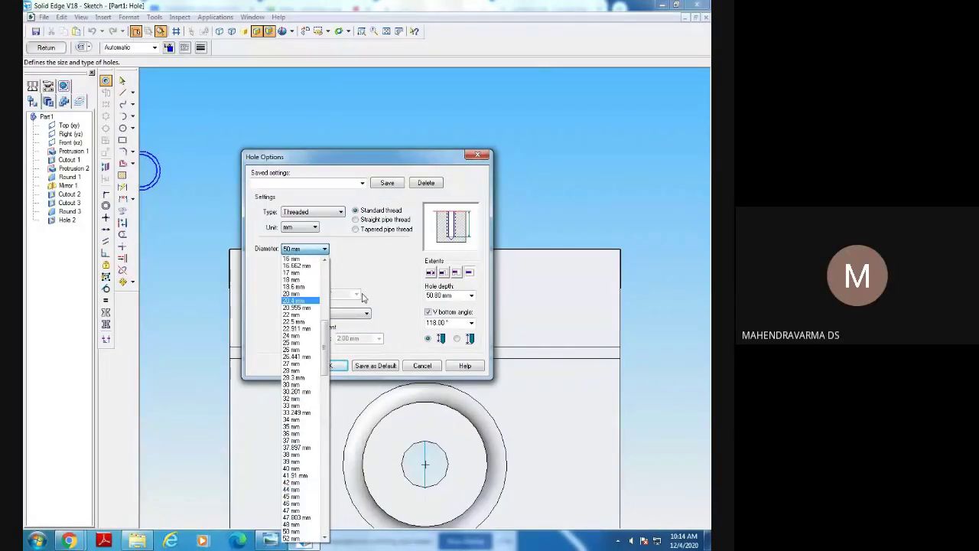
left_click(307, 251)
scroll(300, 277, "up", 10)
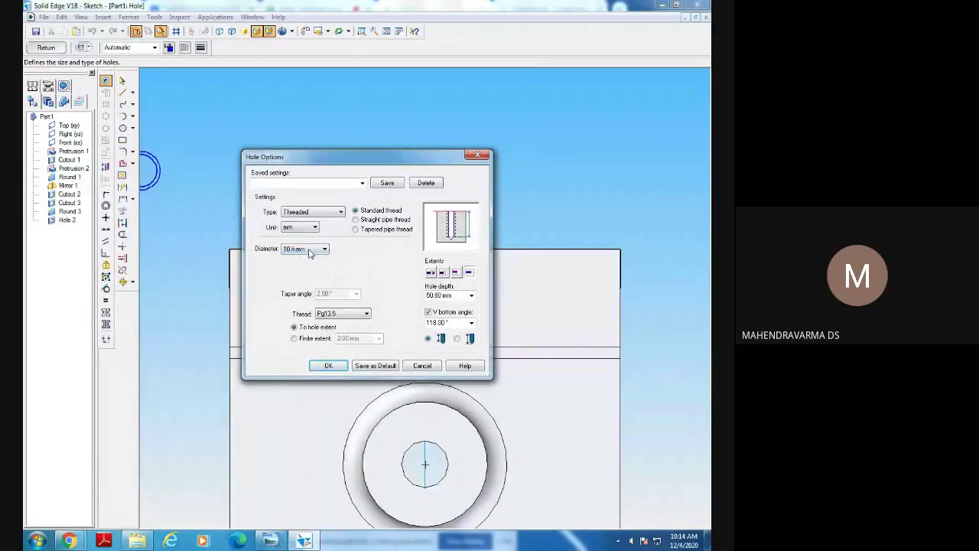
left_click(309, 252)
scroll(306, 277, "up", 7)
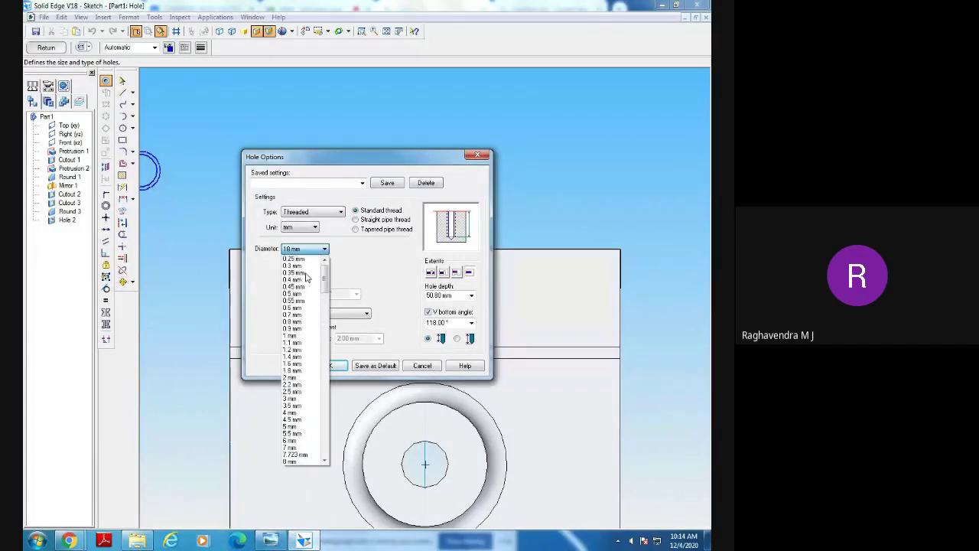
left_click(346, 280)
Choose the M6 thread for the jaw face hole.
left_click(335, 313)
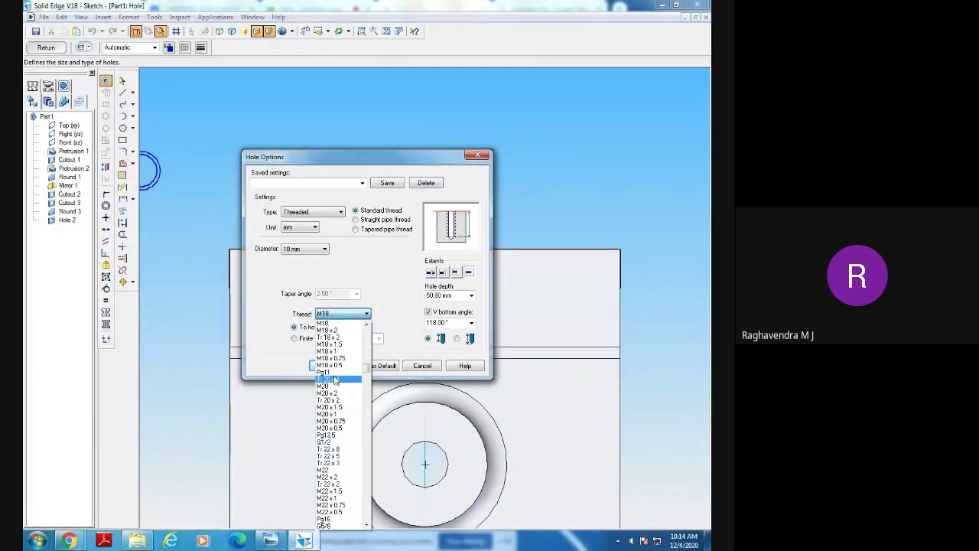
scroll(334, 380, "up", 4)
scroll(335, 381, "up", 15)
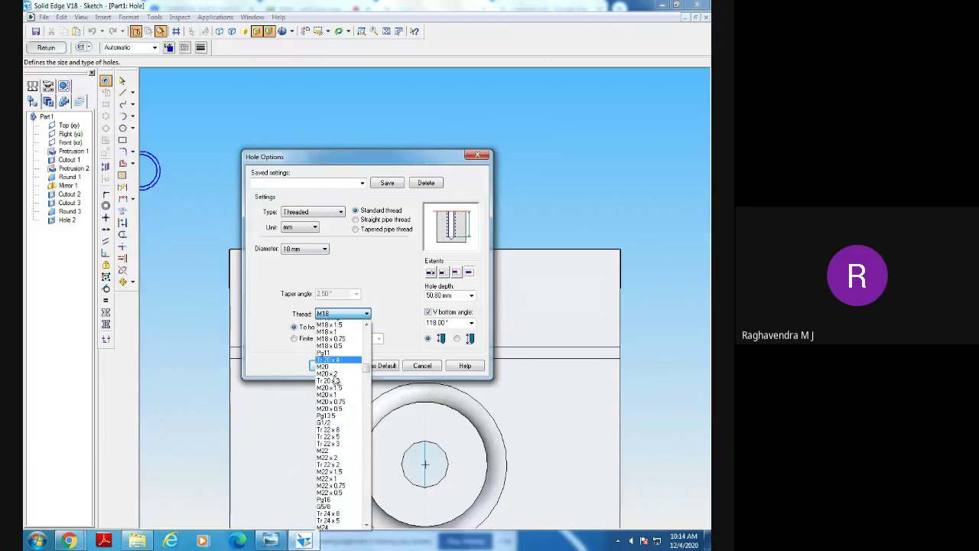
scroll(334, 380, "up", 8)
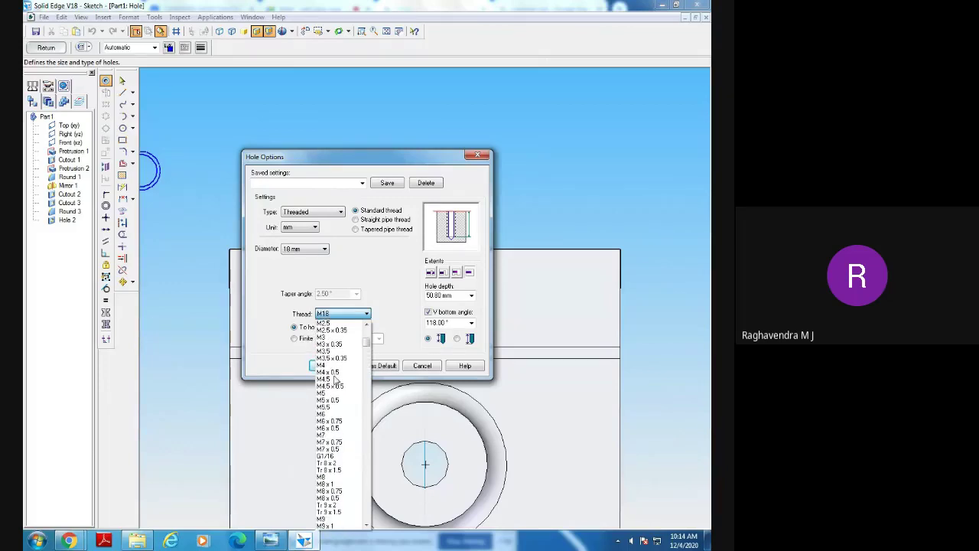
left_click(331, 413)
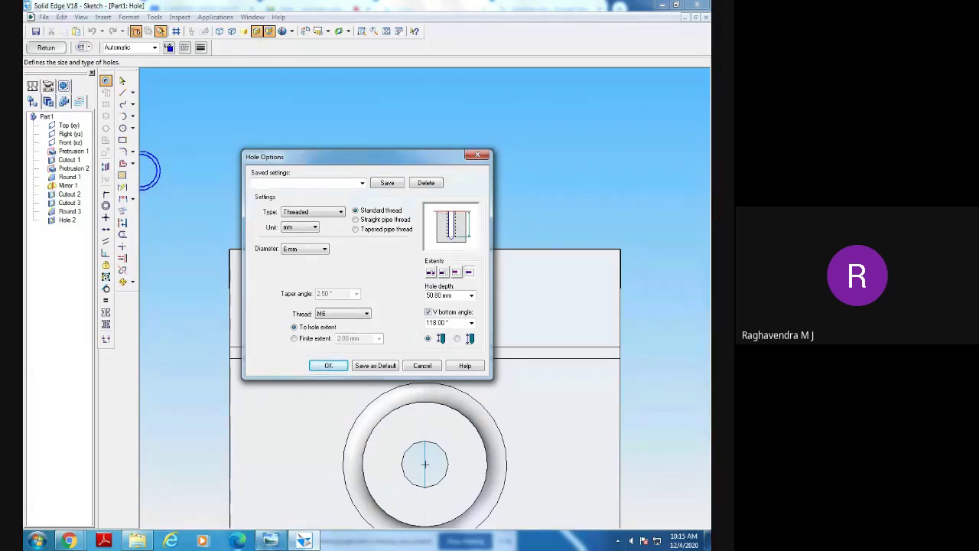
Compare the hole's diameter and thread settings with the drawing's note for the two tapped jaw holes.
left_click(270, 541)
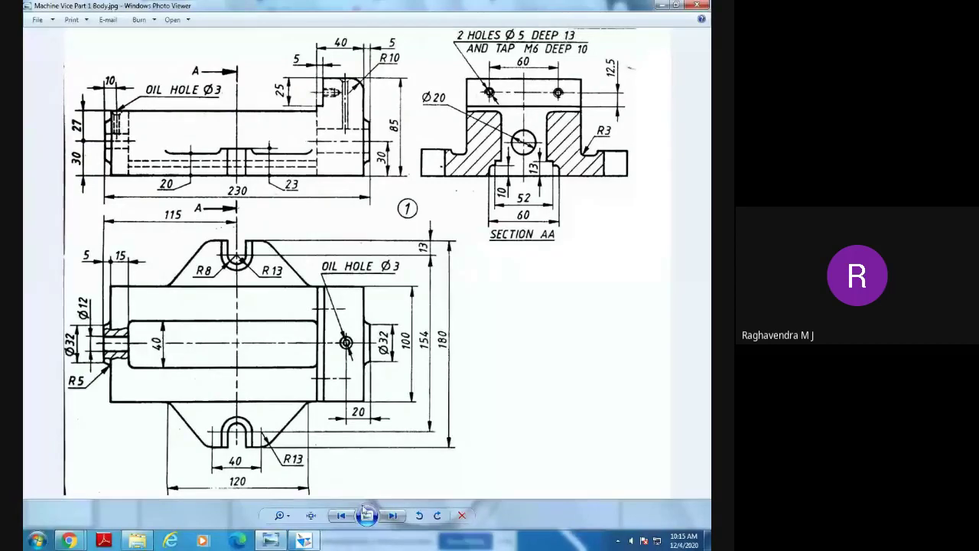
left_click(303, 540)
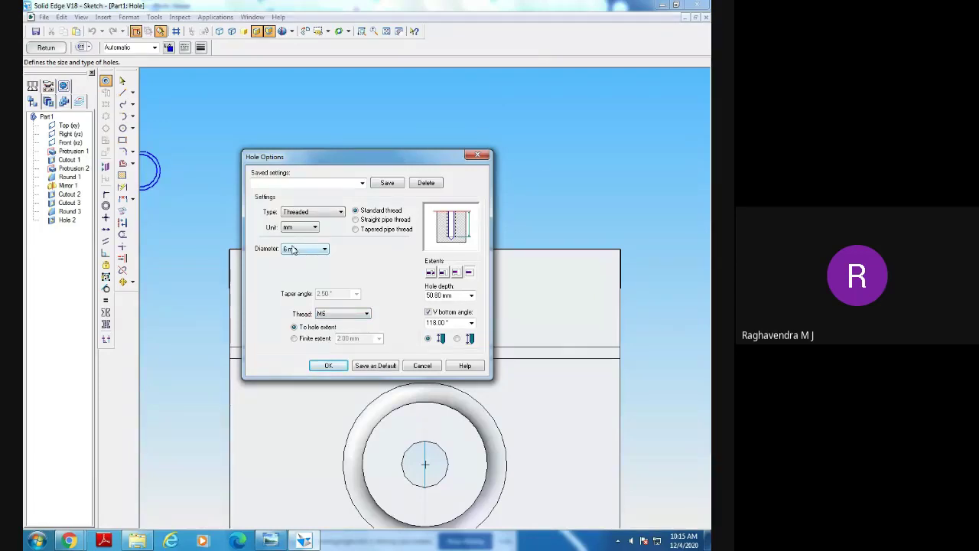
left_click(324, 314)
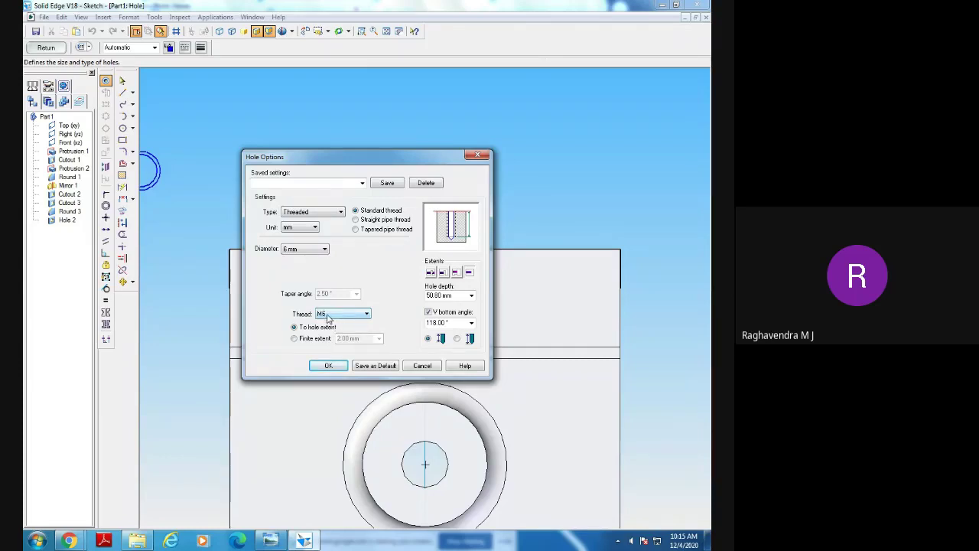
left_click(297, 254)
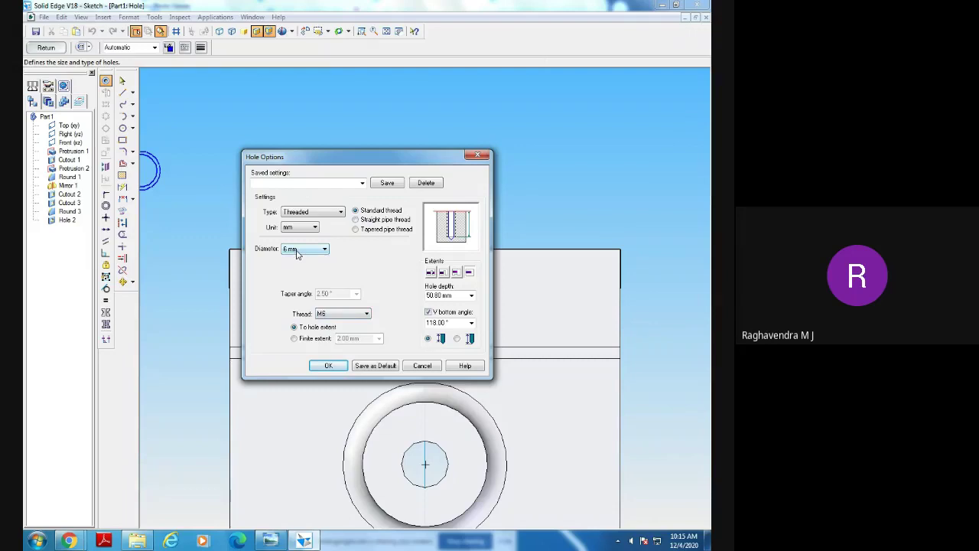
left_click(270, 540)
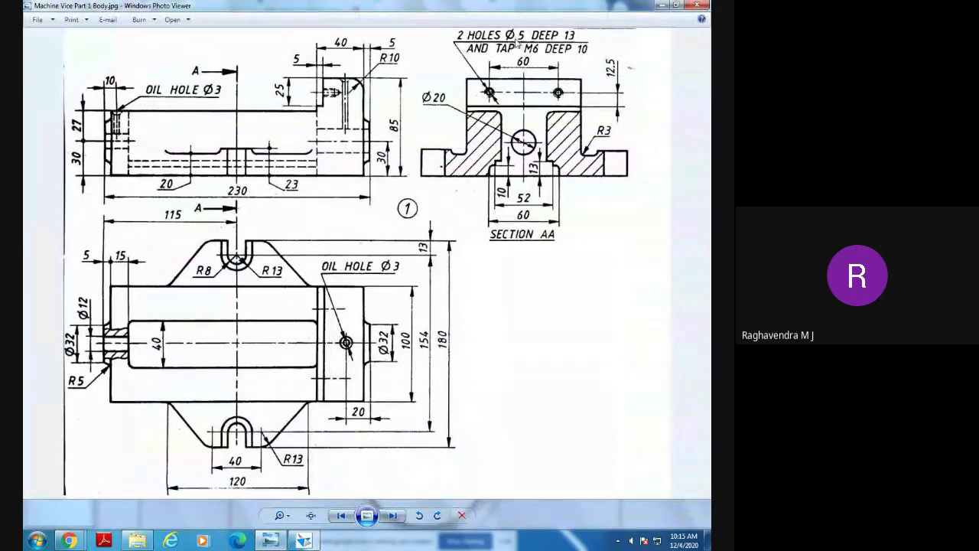
left_click(304, 541)
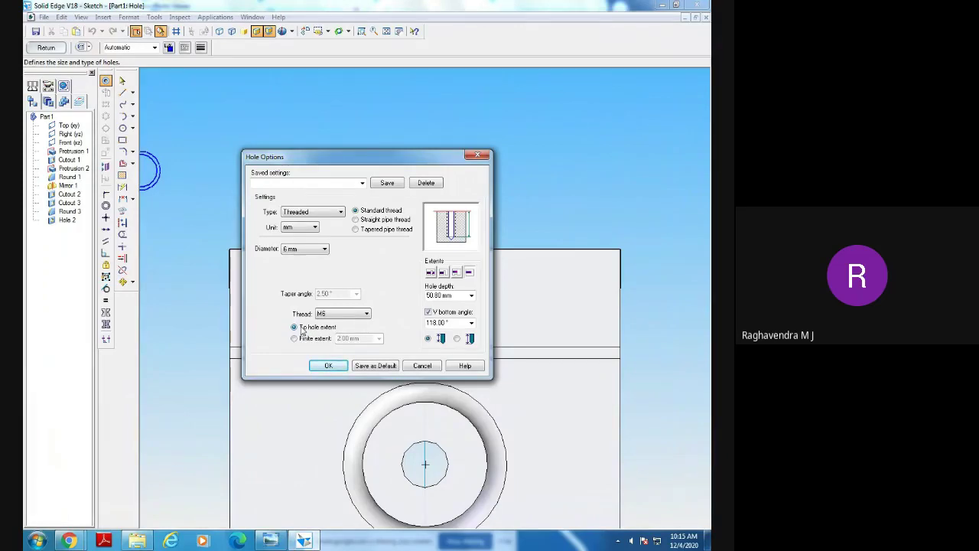
Give the threaded hole a finite extent with a hole depth of 13 mm and check it against the drawing.
left_click(443, 272)
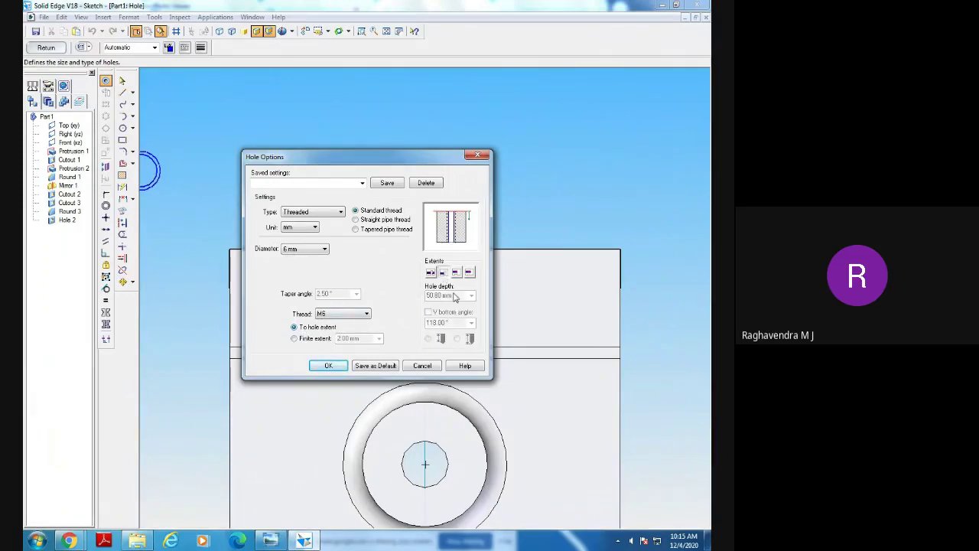
left_click(468, 273)
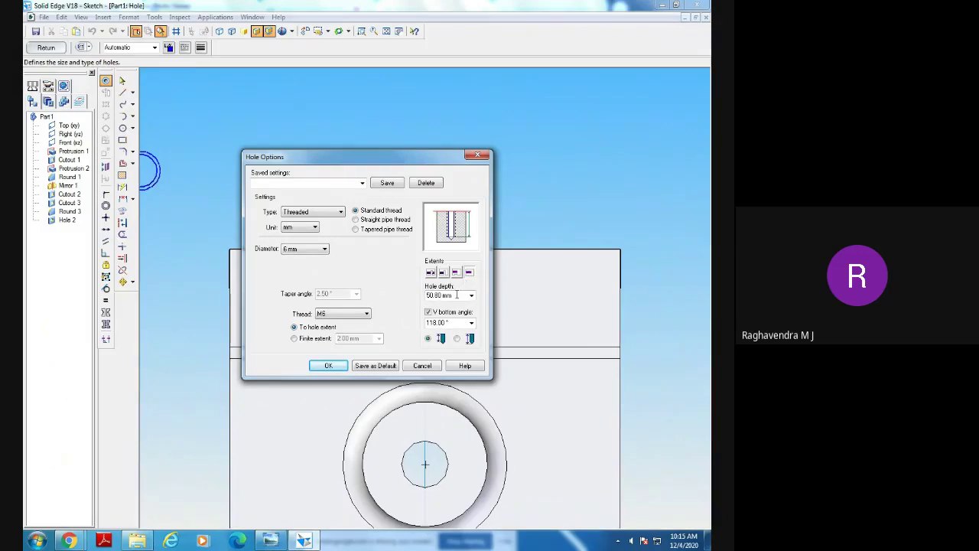
left_click(457, 294)
type("13")
left_click(273, 541)
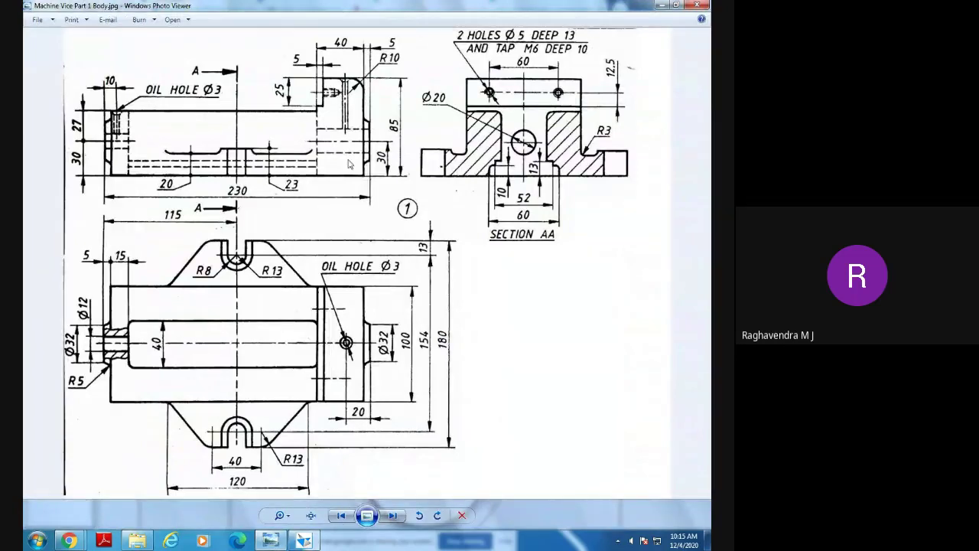
Accept the 6 mm M6 threaded hole settings with a 13 mm hole depth and place one hole on the jaw face.
left_click(315, 539)
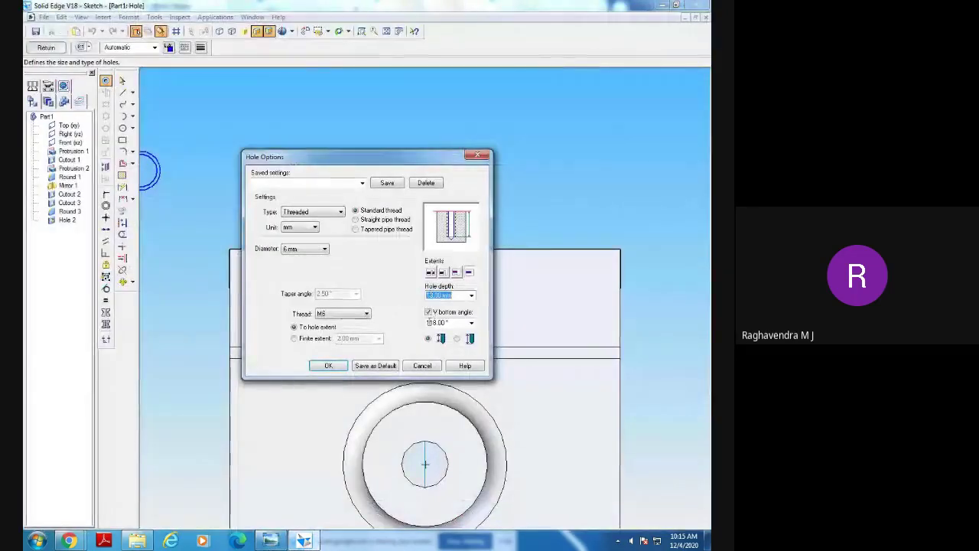
left_click(429, 313)
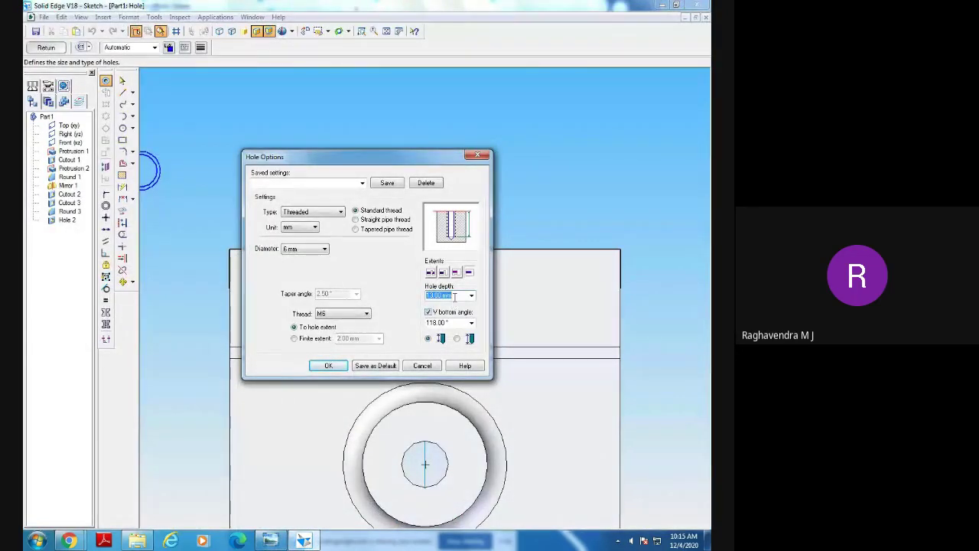
left_click(455, 296)
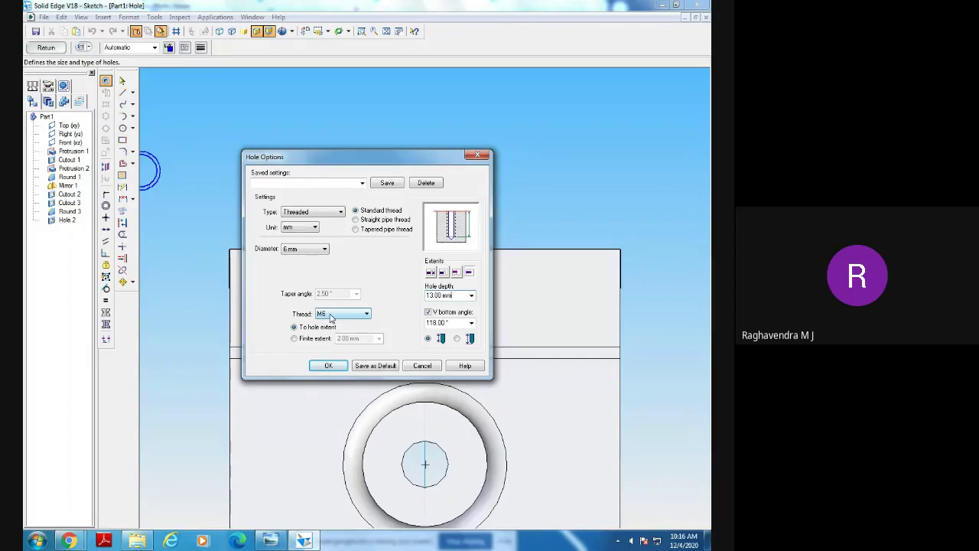
left_click(328, 365)
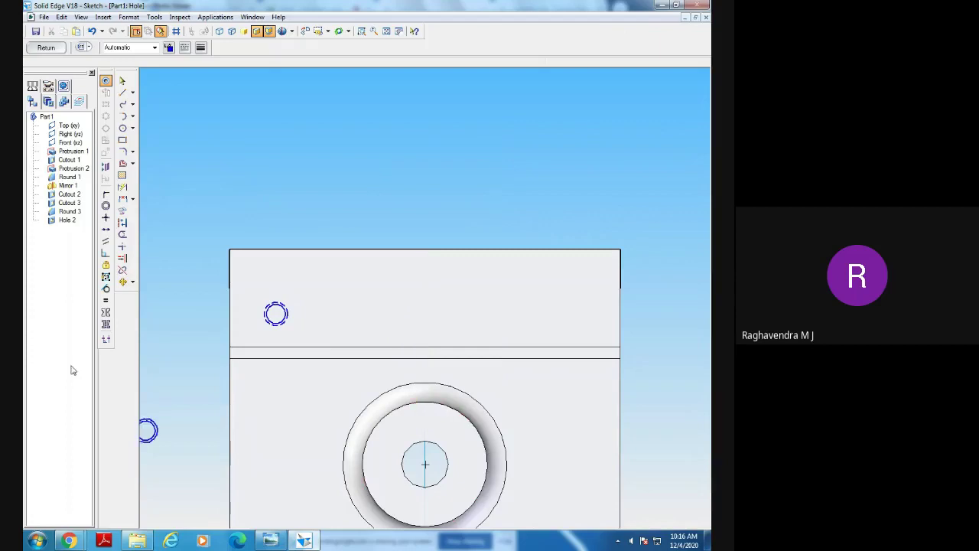
Check the drawing and dimension the threaded hole's centre 12.5 mm above the jaw face's lower edge.
left_click(268, 541)
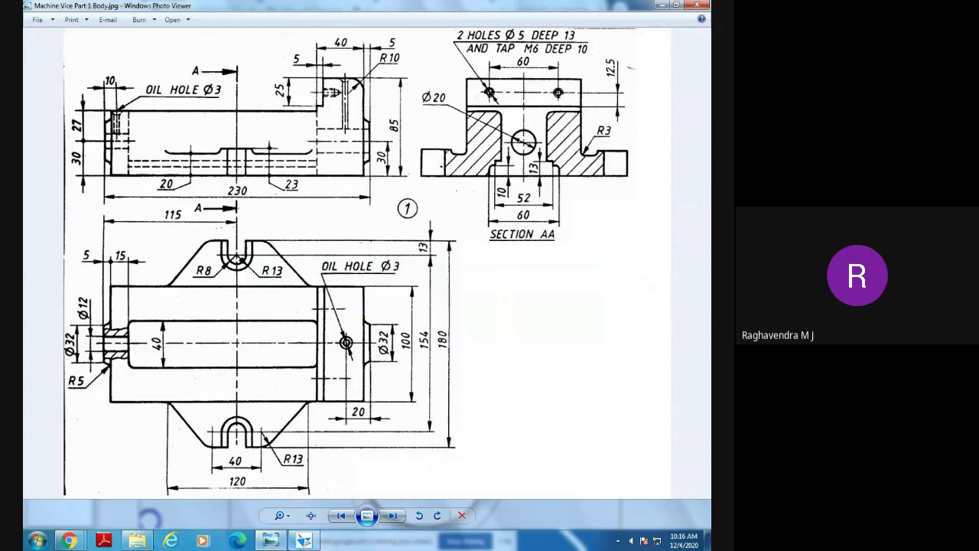
left_click(306, 540)
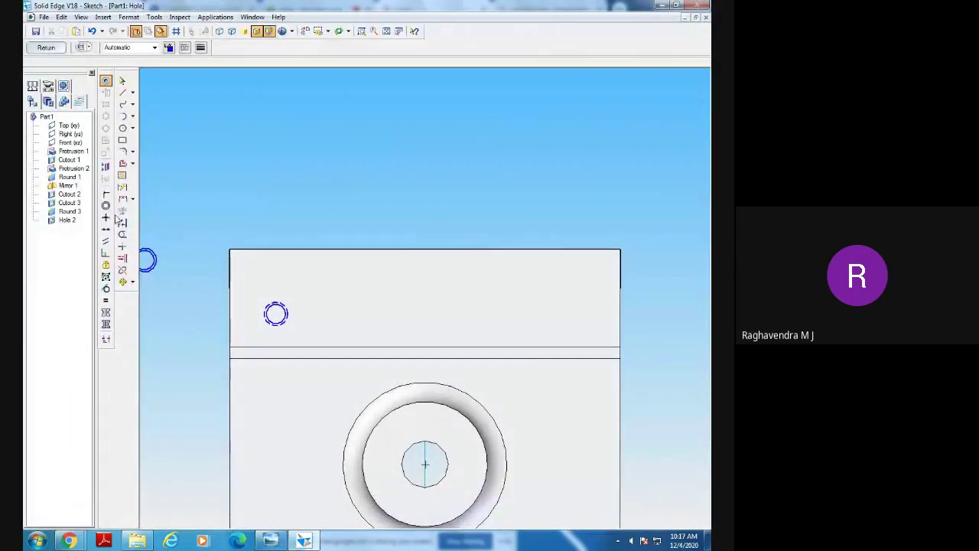
left_click(122, 187)
left_click(275, 313)
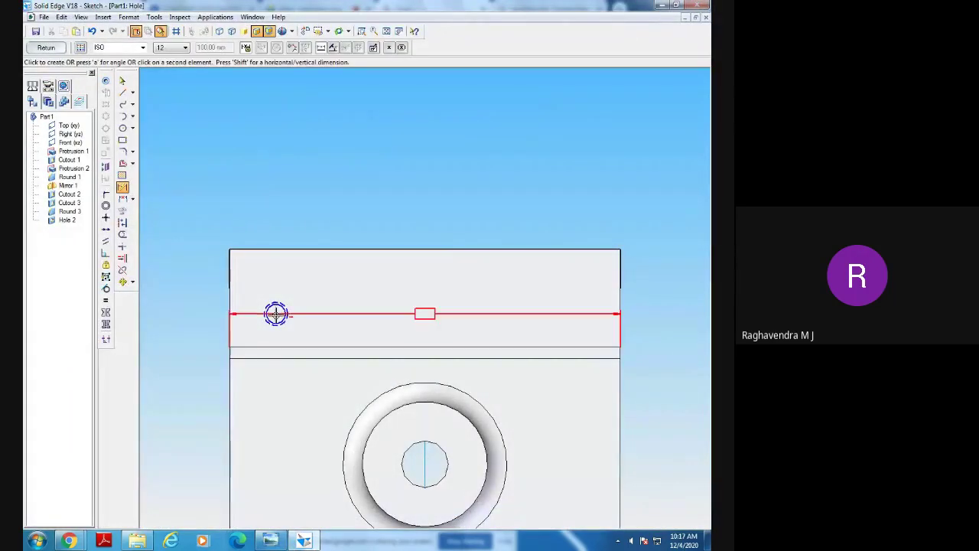
left_click(225, 314)
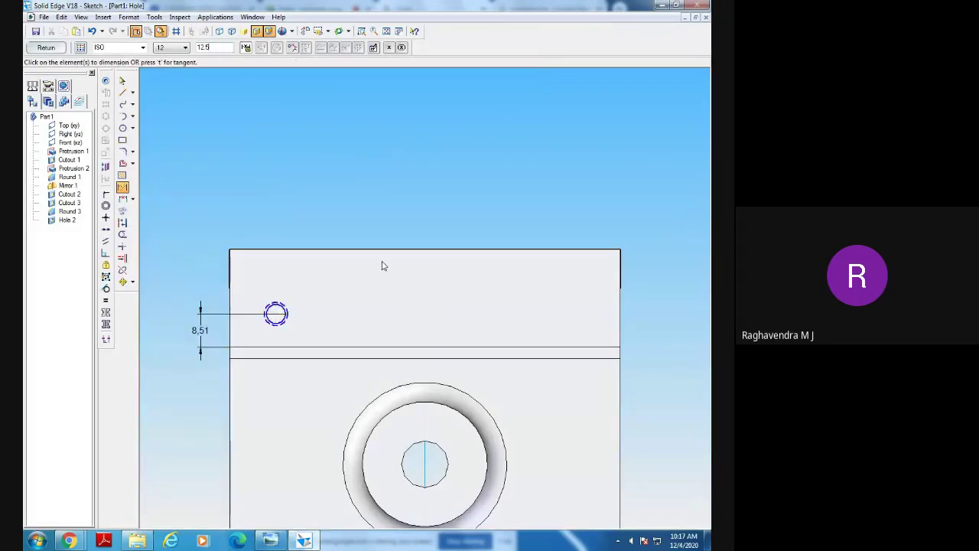
key("Return")
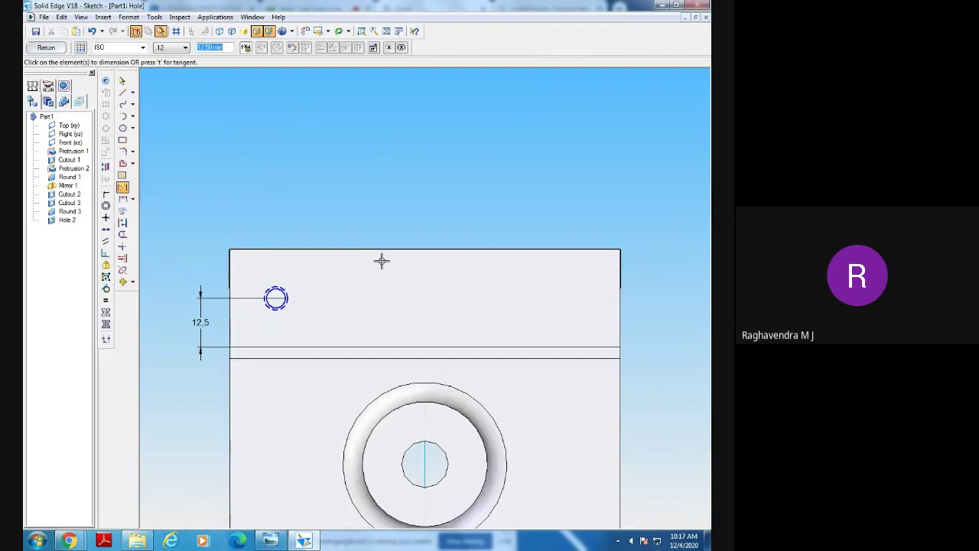
Check the hole spacing in the drawing and dimension the threaded hole 30 mm horizontally from the boss centre.
left_click(269, 540)
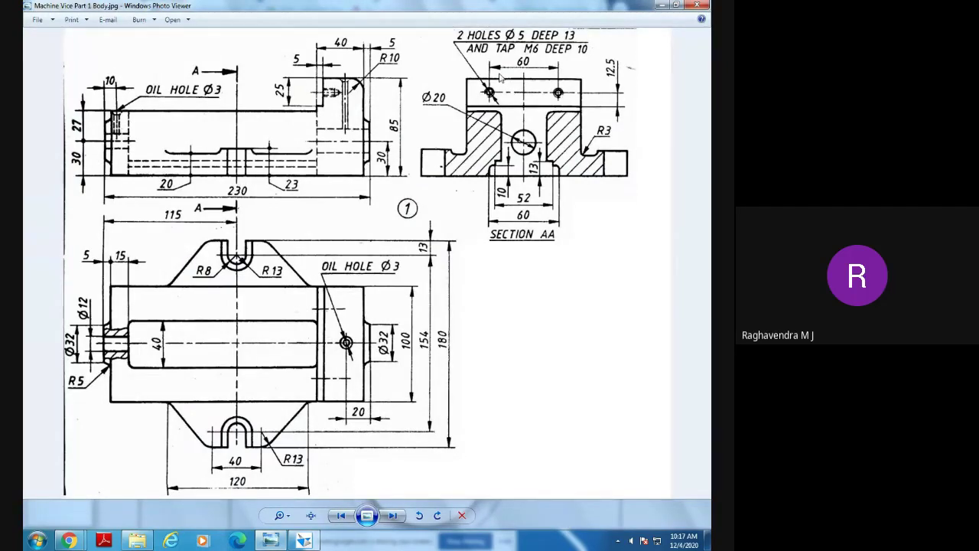
left_click(304, 540)
left_click(122, 189)
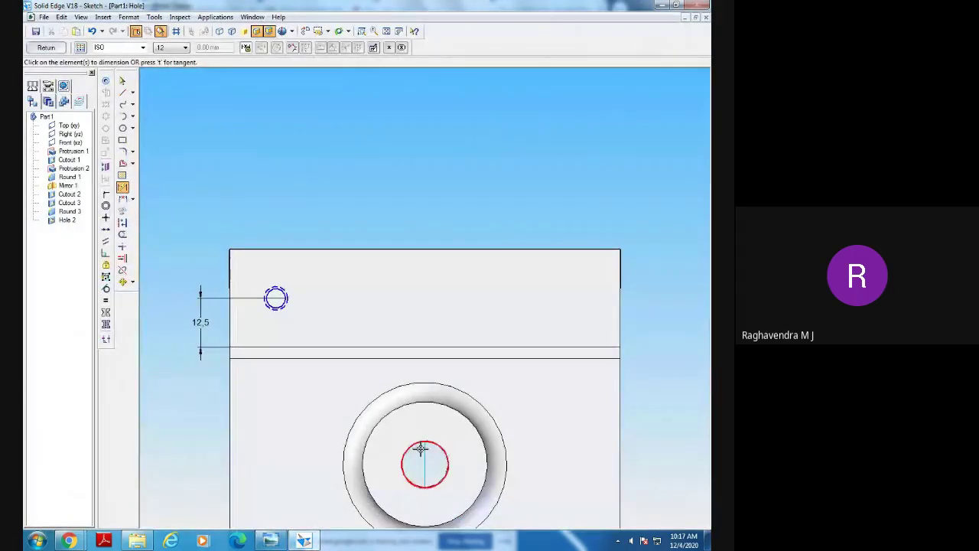
left_click(423, 454)
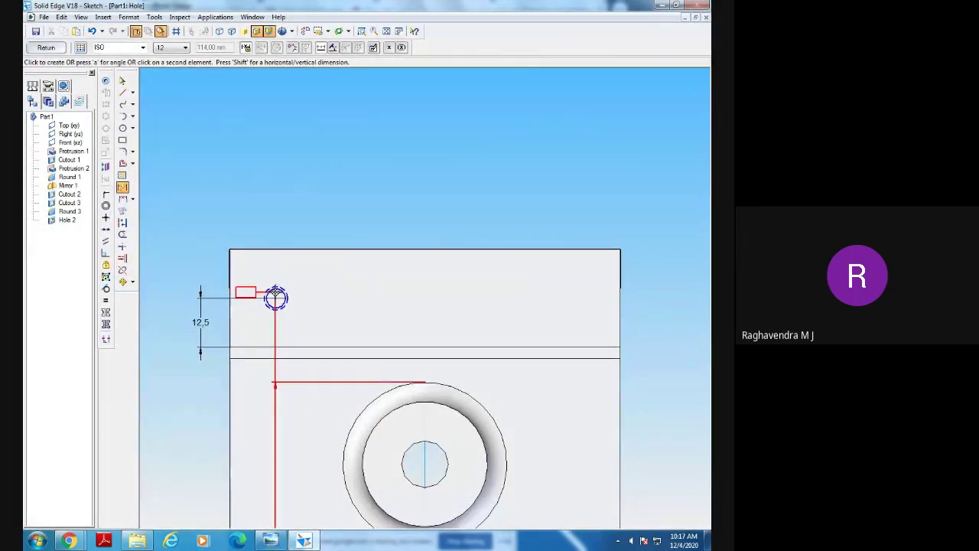
left_click(276, 298)
left_click(566, 182)
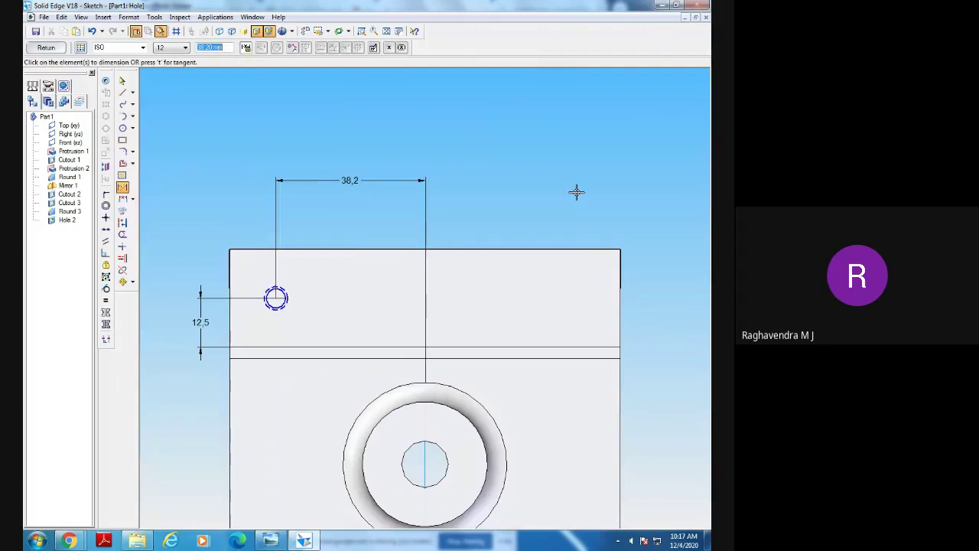
type("30")
key("Return")
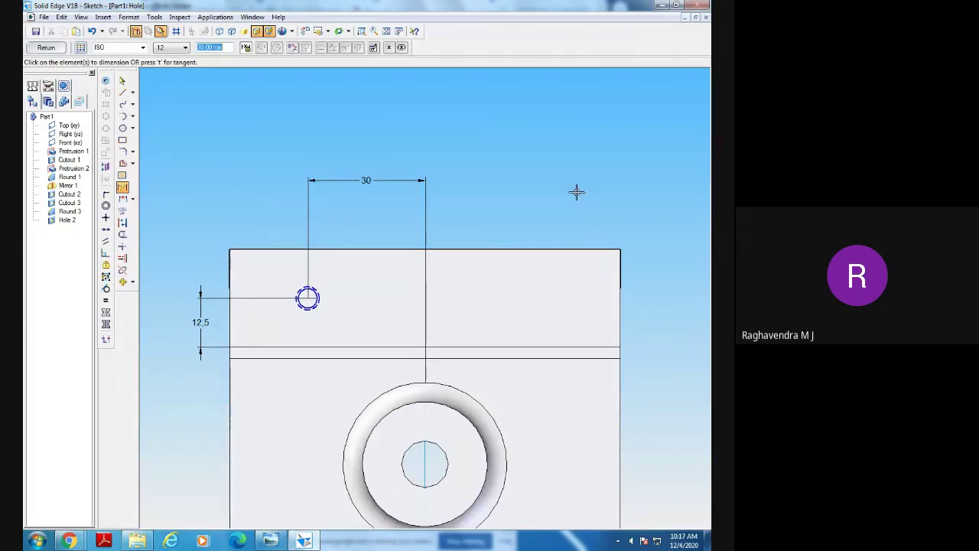
Mirror the threaded hole about the body's vertical centreline to create the second jaw face hole.
left_click(271, 540)
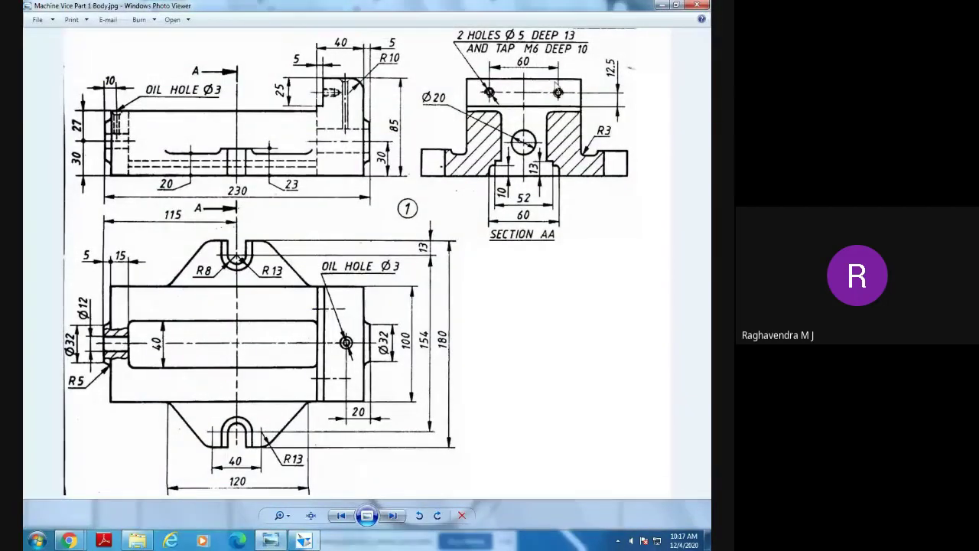
left_click(302, 540)
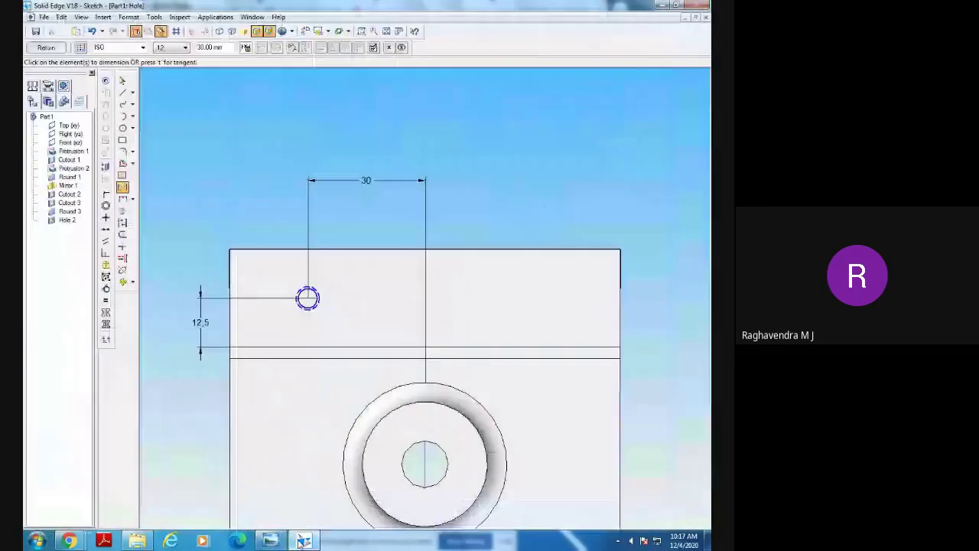
left_click(131, 282)
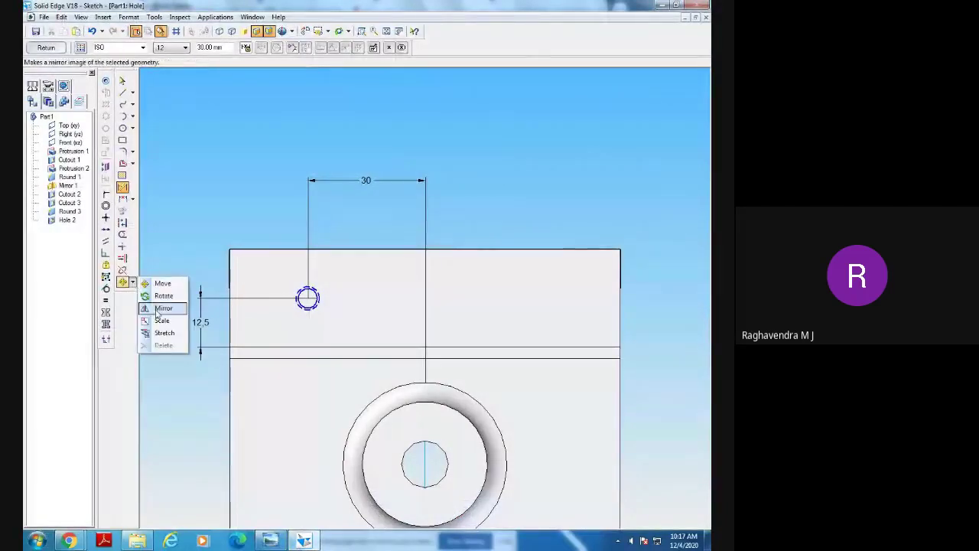
left_click(160, 308)
left_click_drag(268, 228, 352, 339)
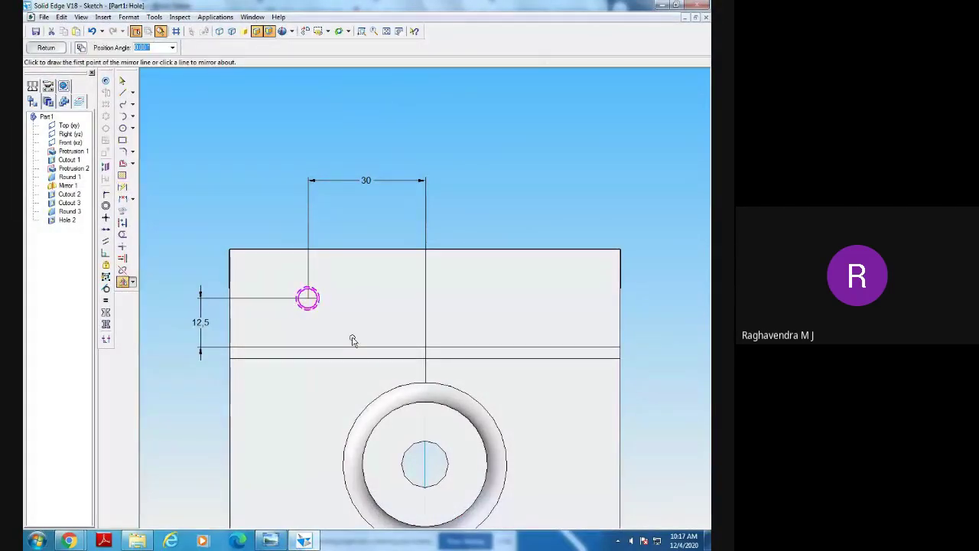
left_click(426, 417)
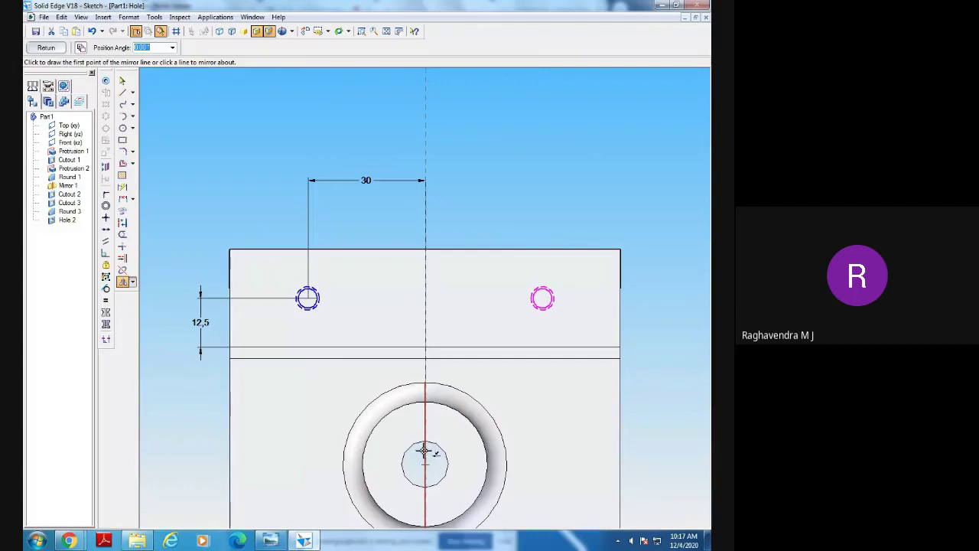
left_click(424, 451)
left_click(423, 450)
right_click(628, 166)
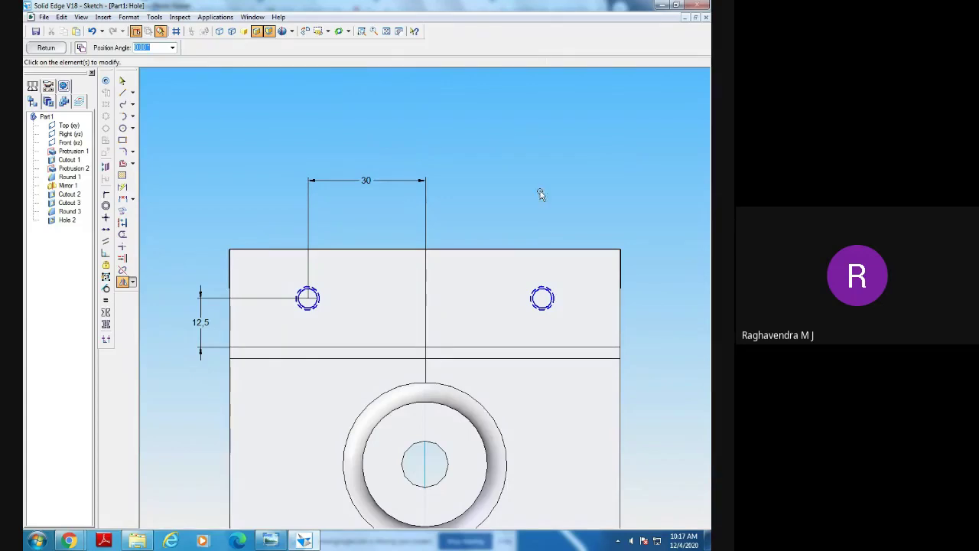
left_click(123, 187)
left_click(428, 320)
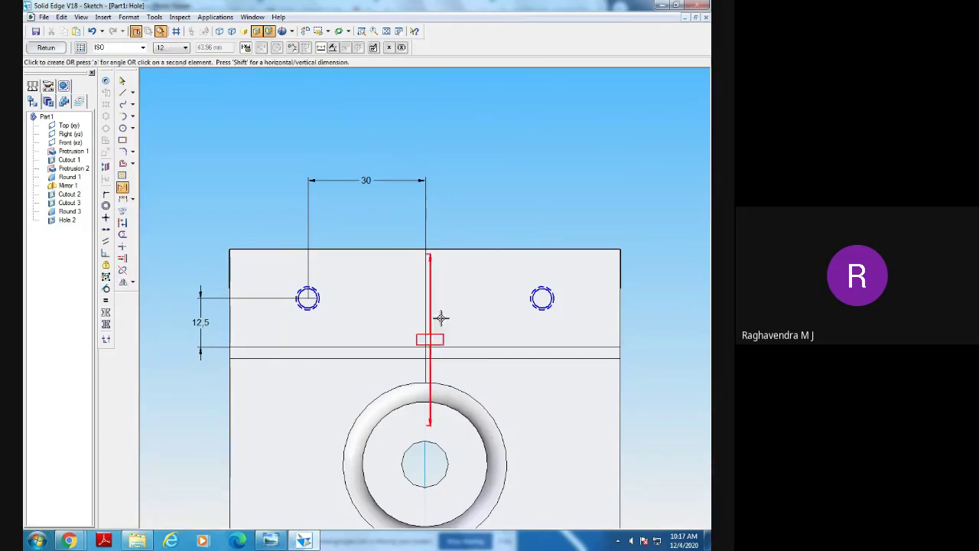
left_click(541, 299)
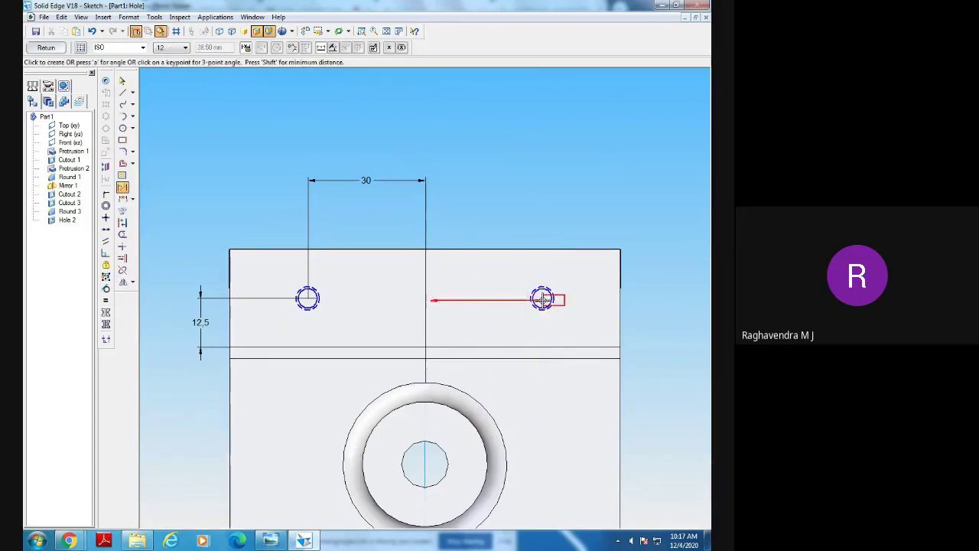
left_click(542, 299)
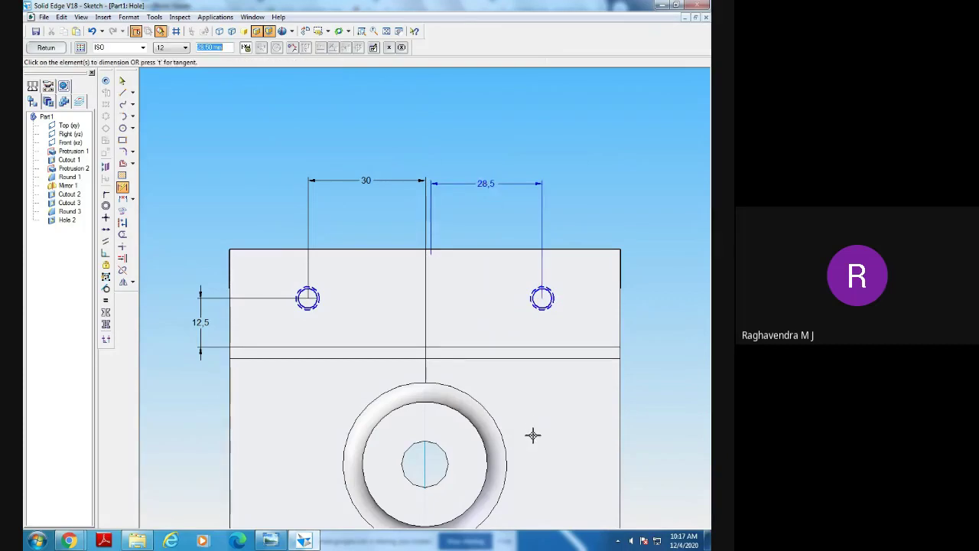
left_click(122, 81)
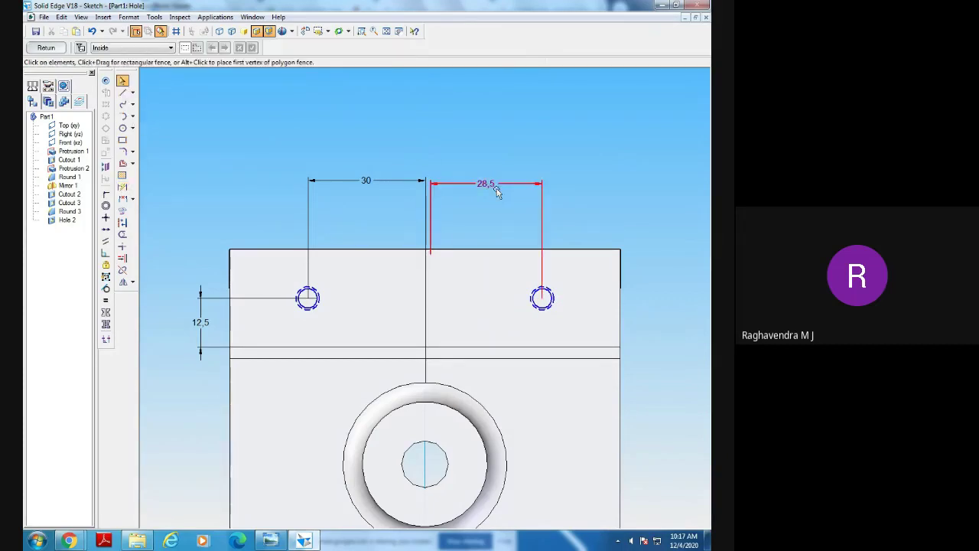
right_click(542, 230)
left_click(566, 238)
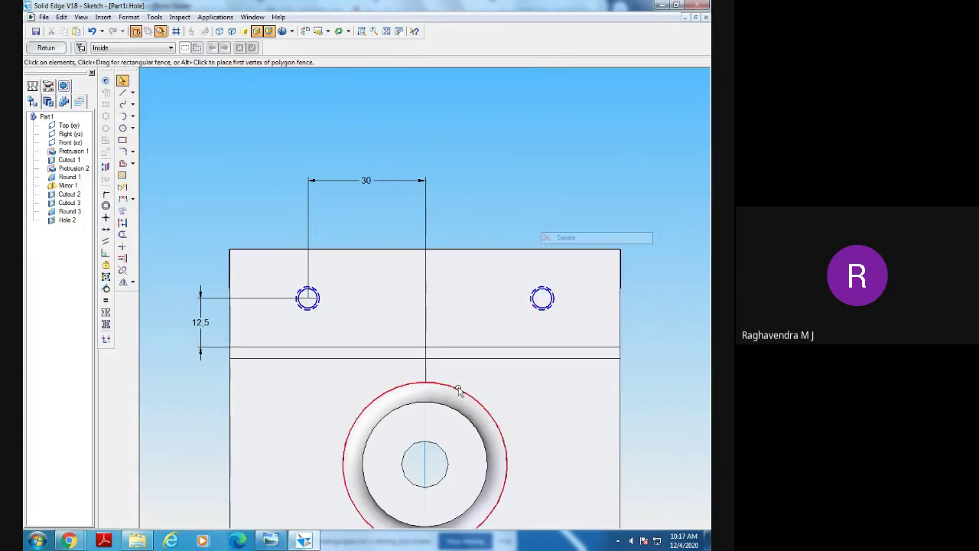
Dimension the mirrored hole's horizontal distance from the boss centre and its height above the jaw face's lower edge.
left_click(123, 199)
left_click(421, 455)
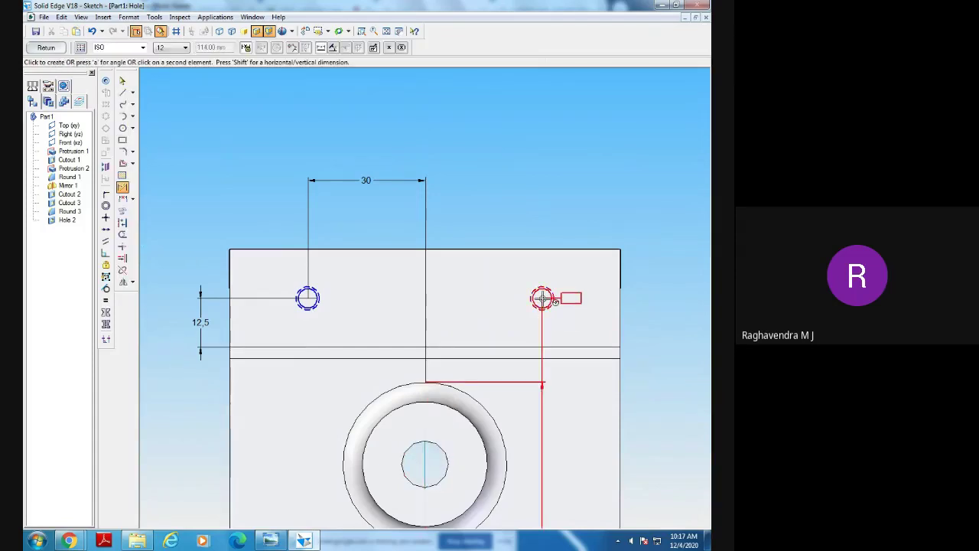
left_click(542, 298)
left_click(544, 228)
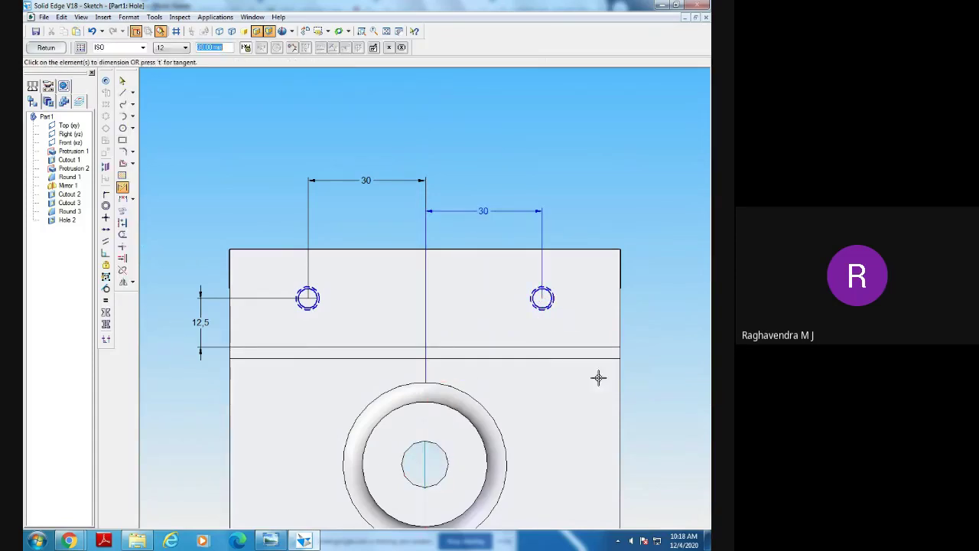
left_click(583, 347)
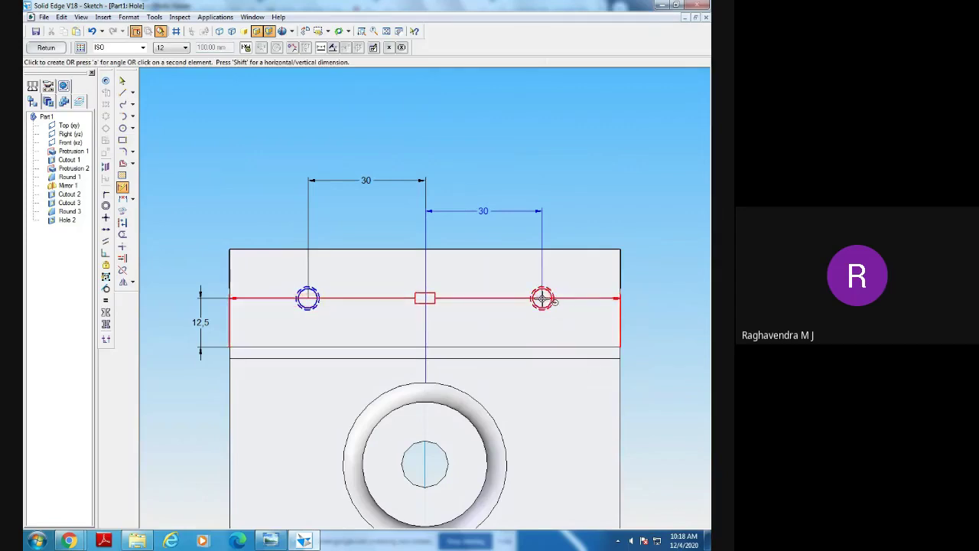
left_click(542, 299)
left_click(656, 323)
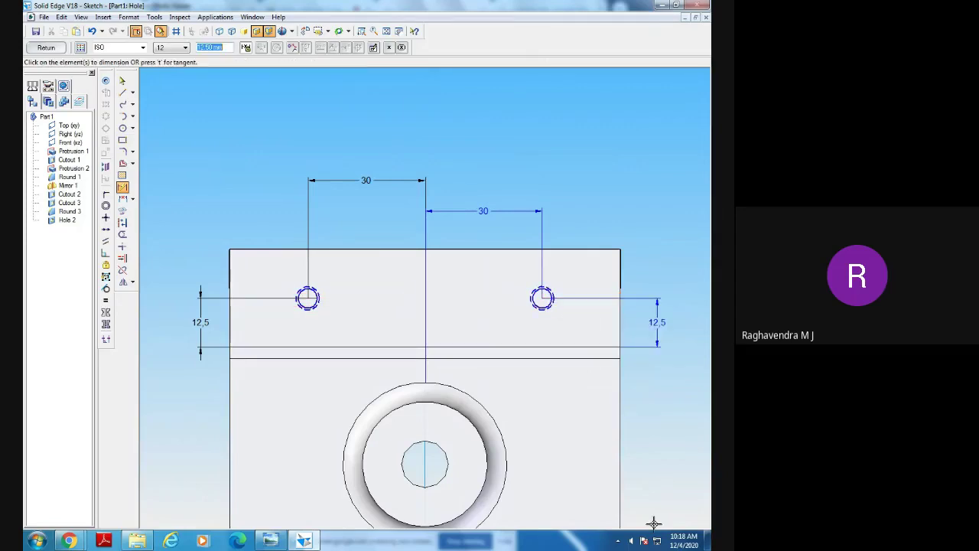
Compare the two hole positions with the drawing and inspect the dimensioned jaw face from several angles.
left_click(271, 541)
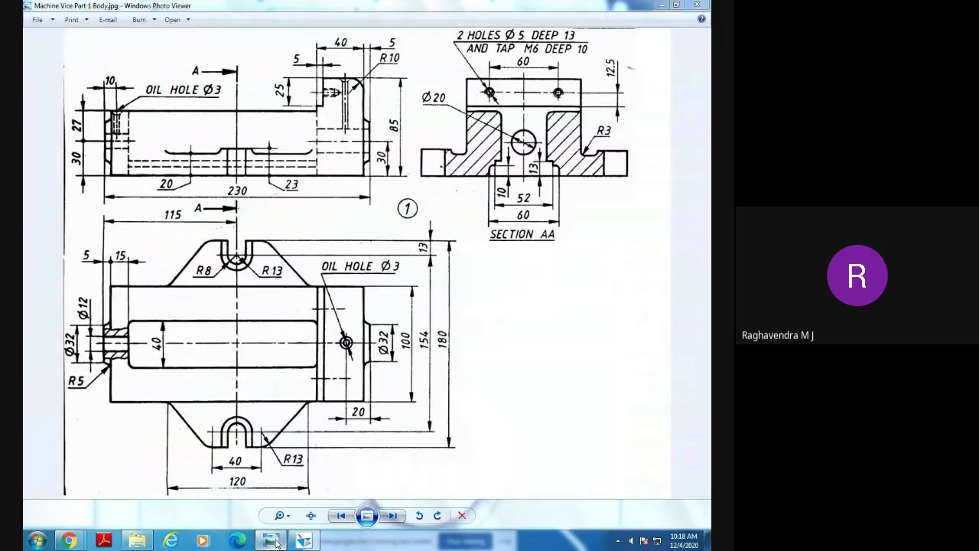
left_click(273, 540)
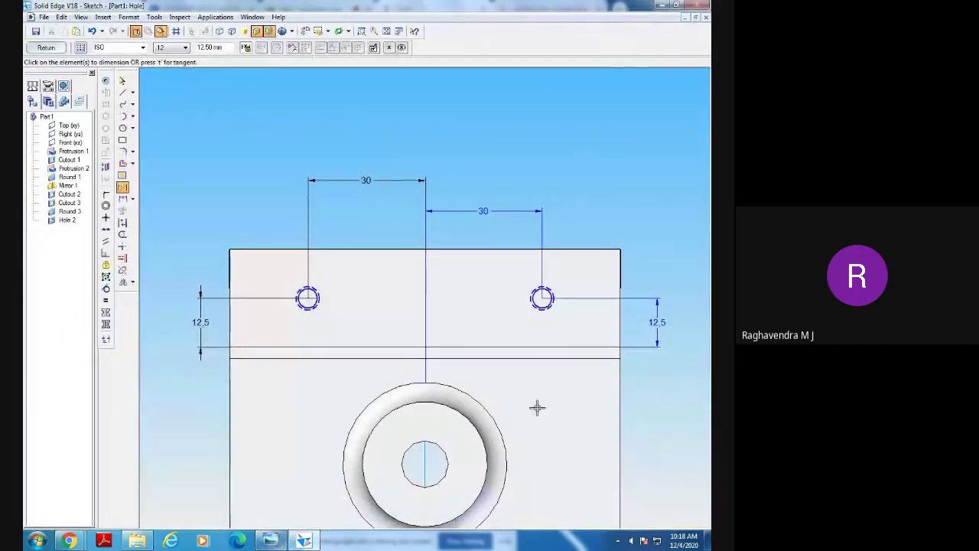
left_click(123, 80)
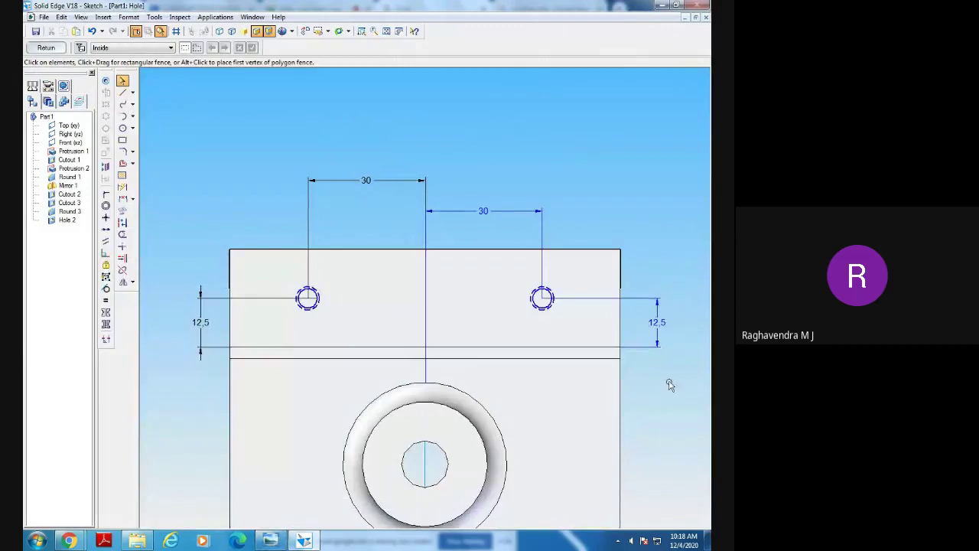
middle_click_drag(669, 385, 657, 398)
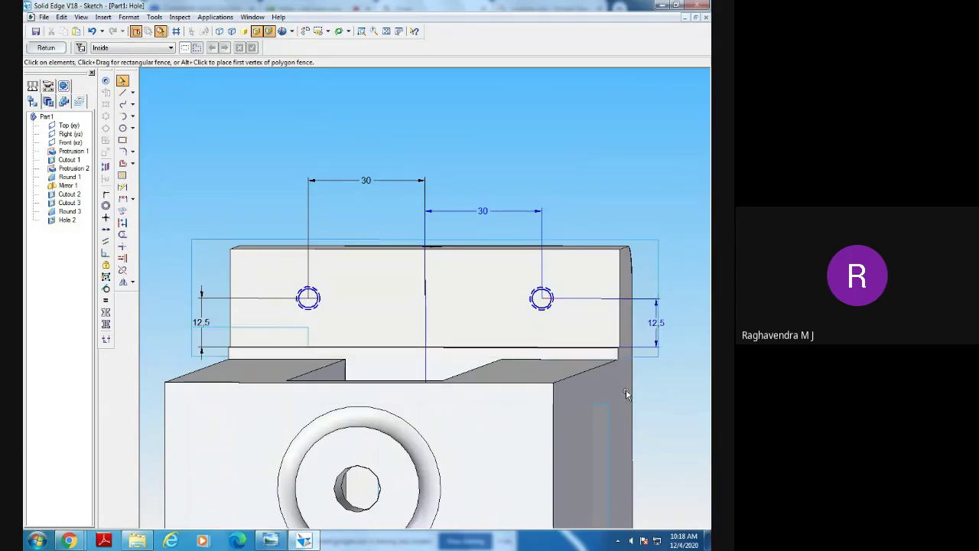
middle_click_drag(646, 405, 679, 402)
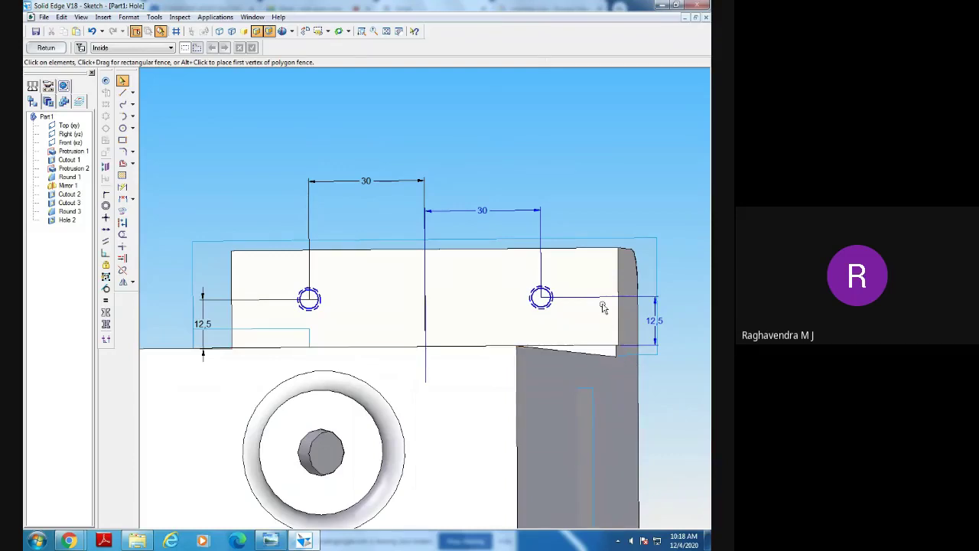
middle_click_drag(671, 389, 672, 396)
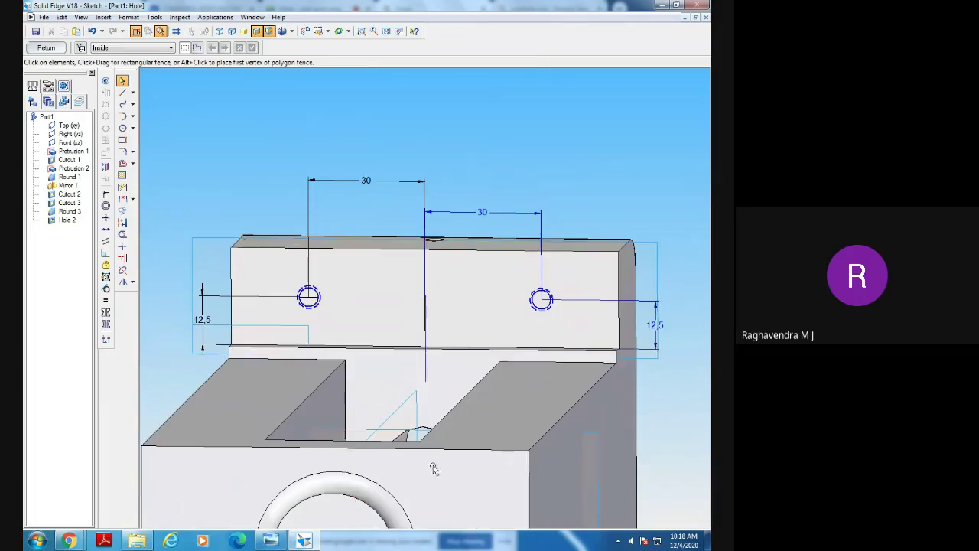
Check the jaw holes against the drawing, finish their sketch and cut both threaded holes 13 mm deep into the jaw.
left_click(304, 31)
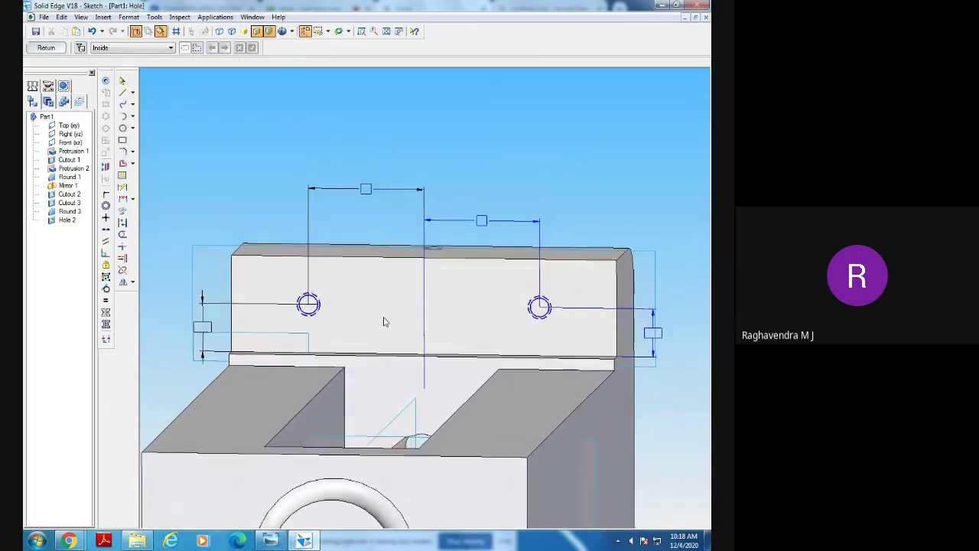
left_click(270, 541)
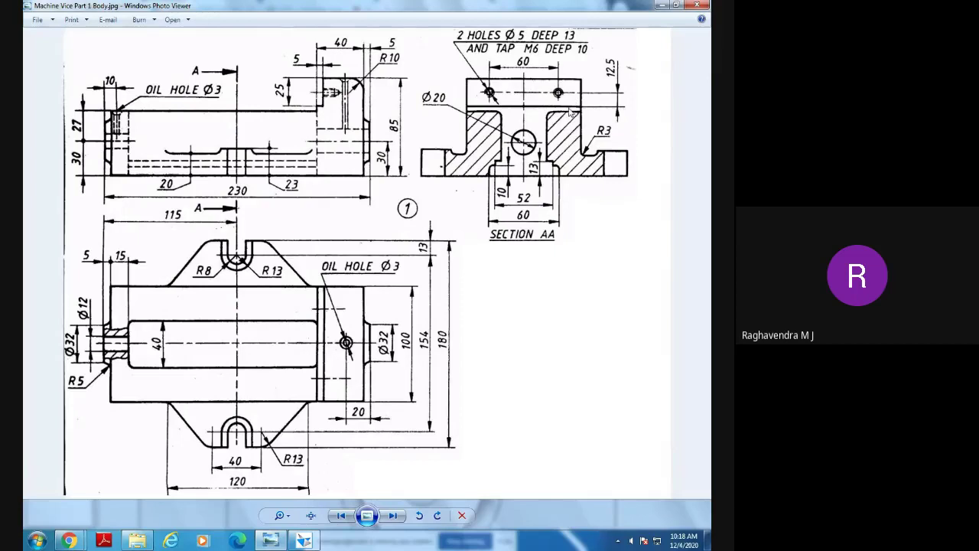
left_click(304, 540)
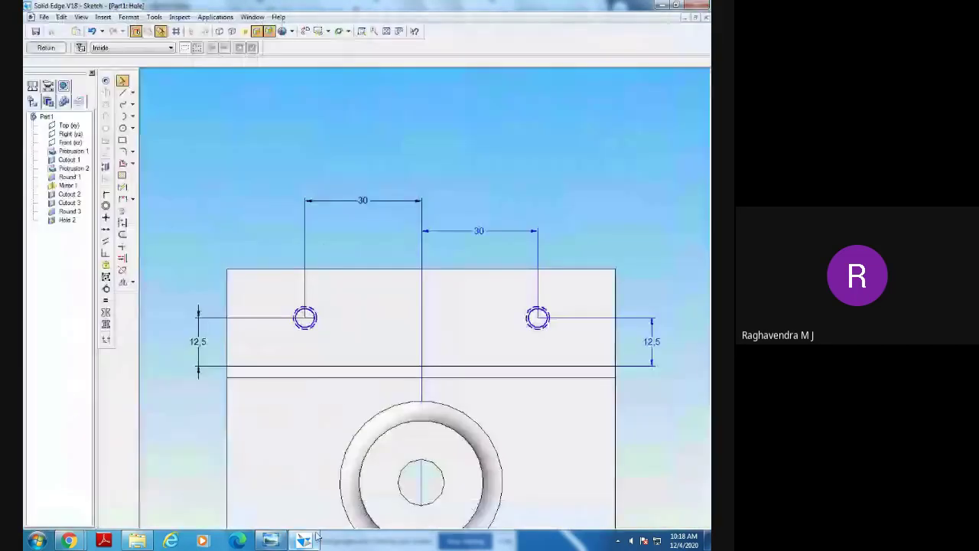
left_click(46, 48)
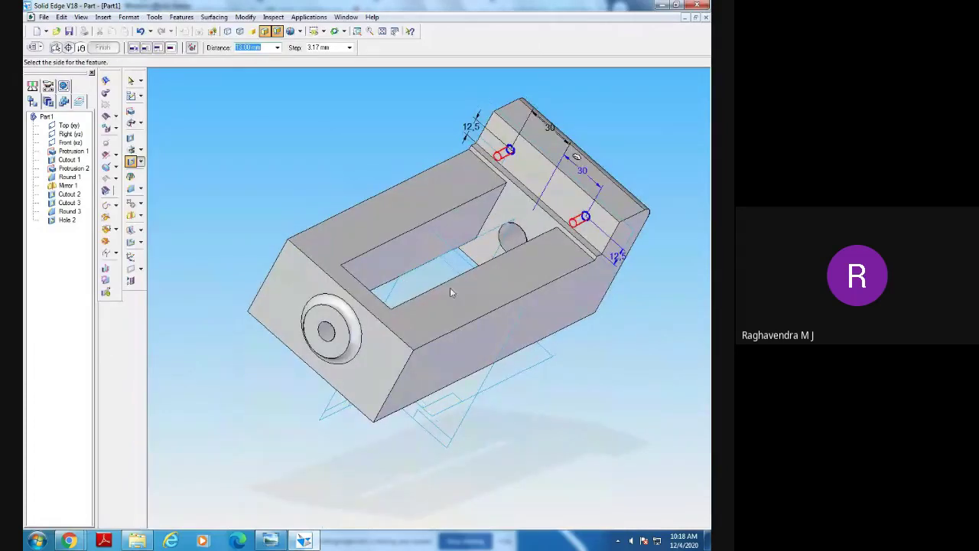
middle_click_drag(450, 288, 399, 318)
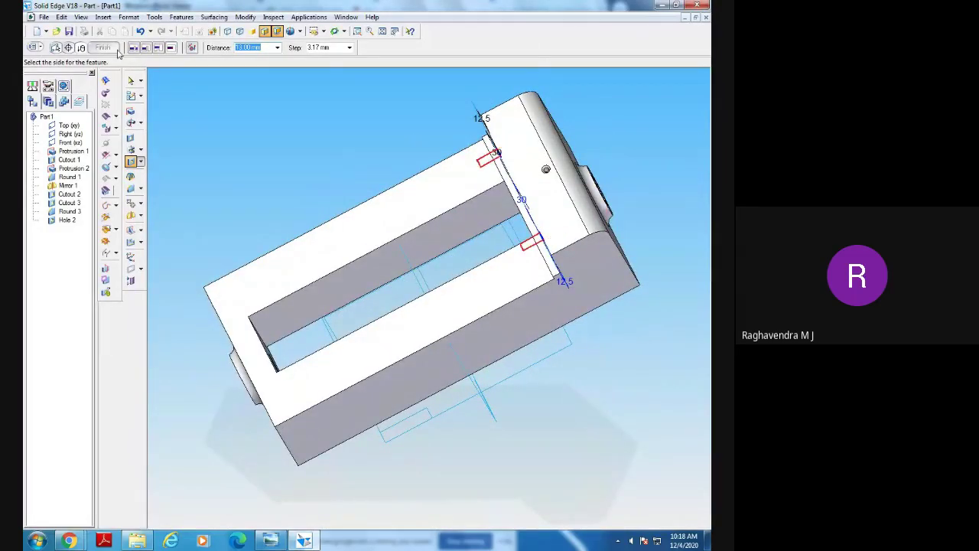
left_click(586, 106)
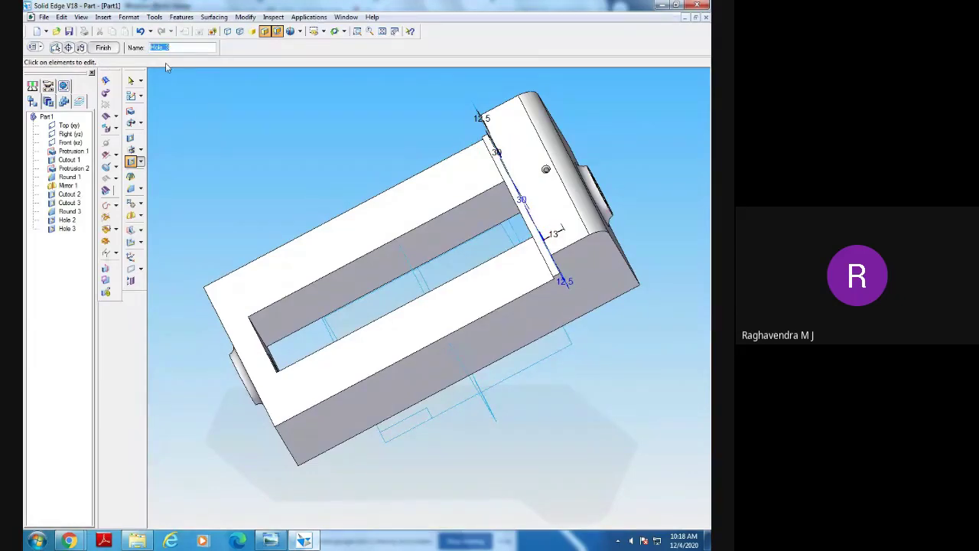
left_click(103, 48)
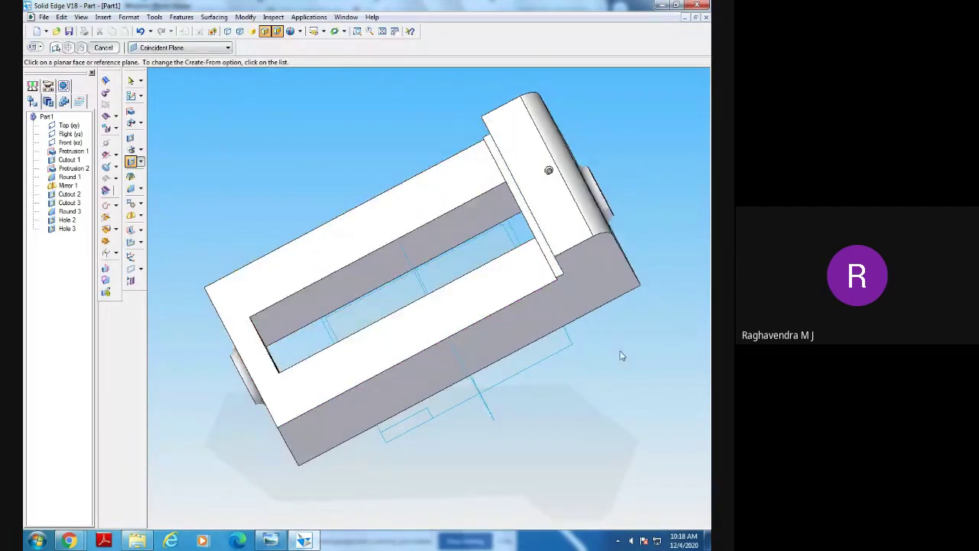
Inspect the pair of threaded holes on the jaw face up close.
middle_click_drag(620, 354, 658, 291)
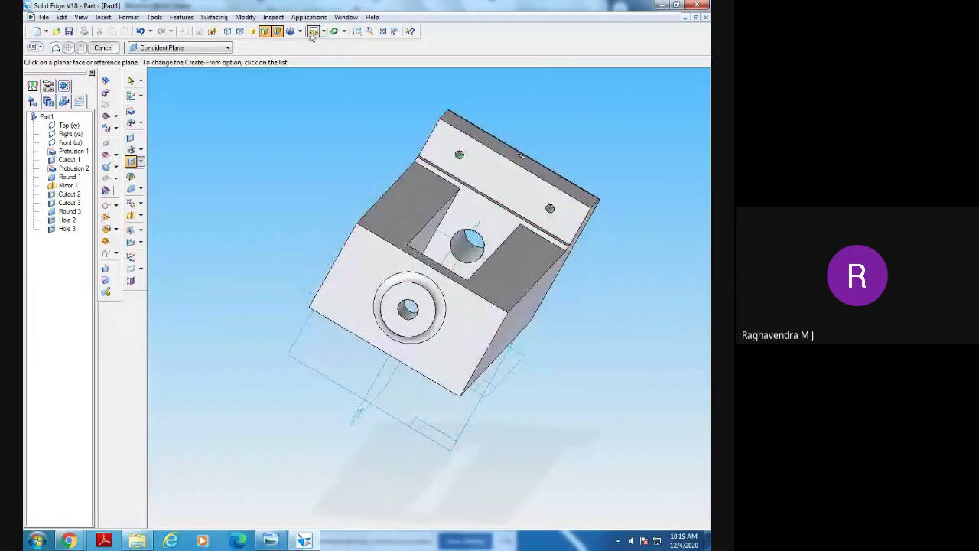
left_click(356, 30)
left_click_drag(419, 135, 573, 214)
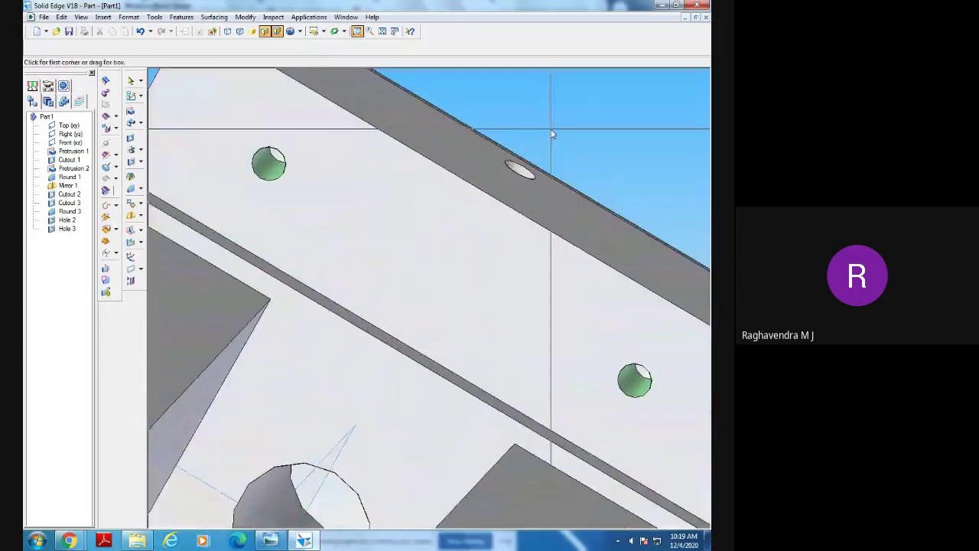
middle_click_drag(354, 206, 343, 207)
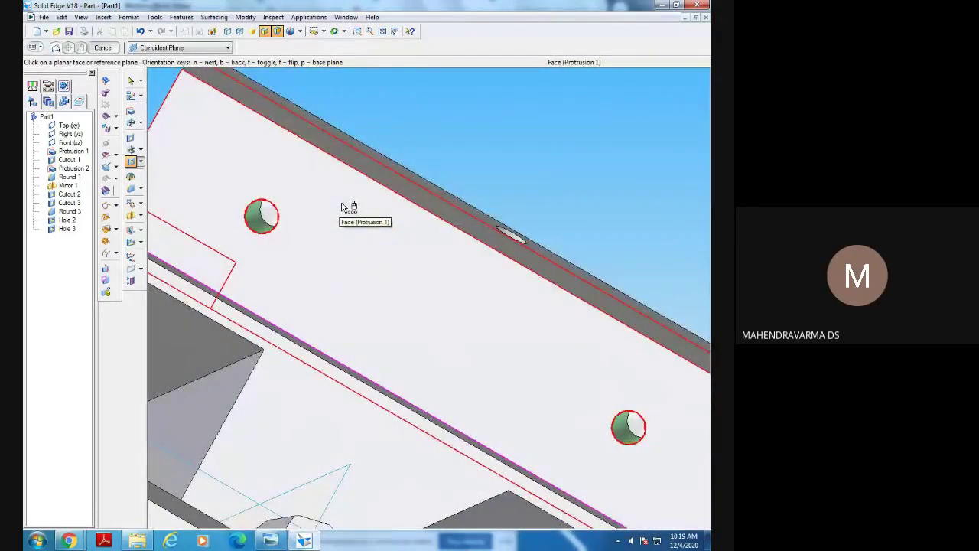
left_click(381, 30)
Examine the jaw end in the front view with hidden edges shown and compare the threaded and oil holes with the drawing.
left_click(323, 31)
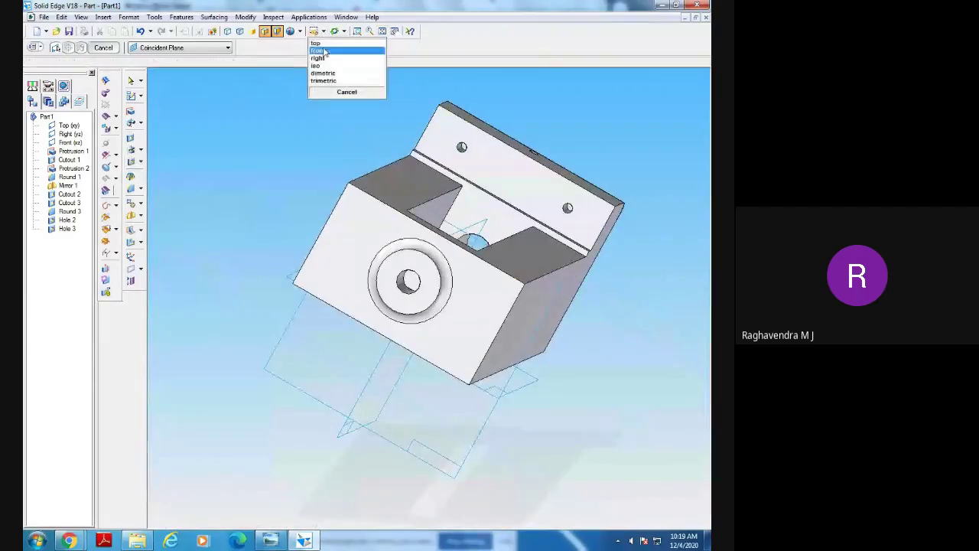
left_click(318, 51)
left_click(363, 32)
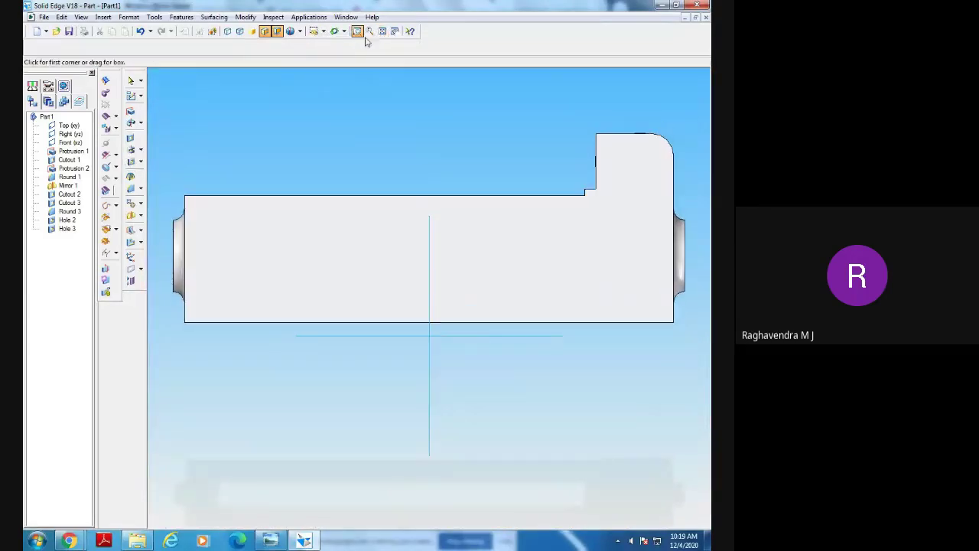
mouse_move(547, 113)
left_mouse_down()
mouse_move(663, 212)
mouse_move(704, 284)
mouse_move(695, 282)
left_mouse_up()
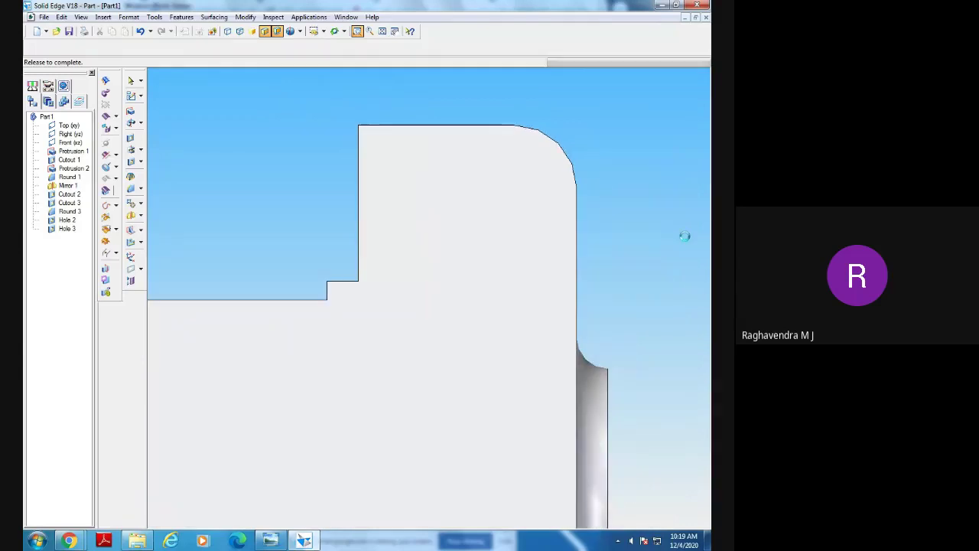
left_click(239, 32)
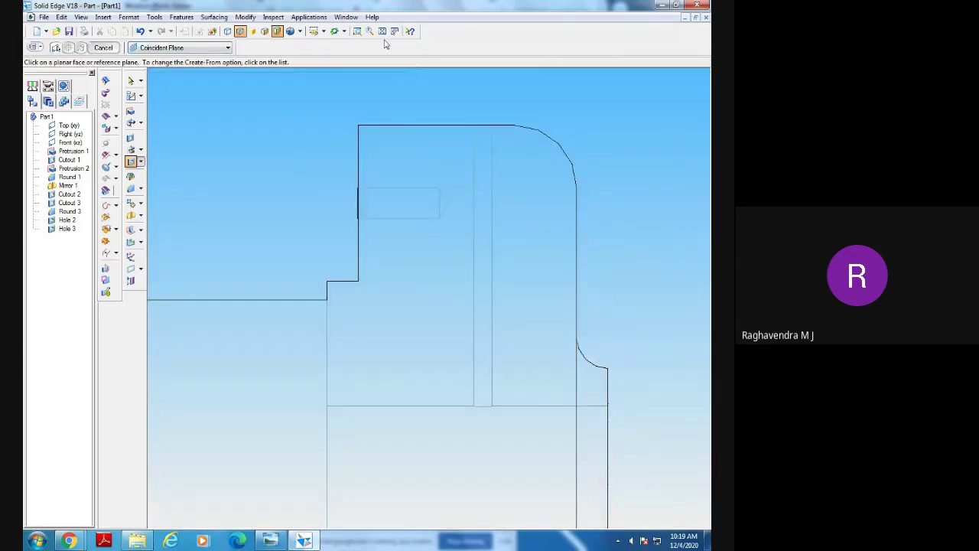
left_click(357, 31)
left_click_drag(312, 136, 559, 244)
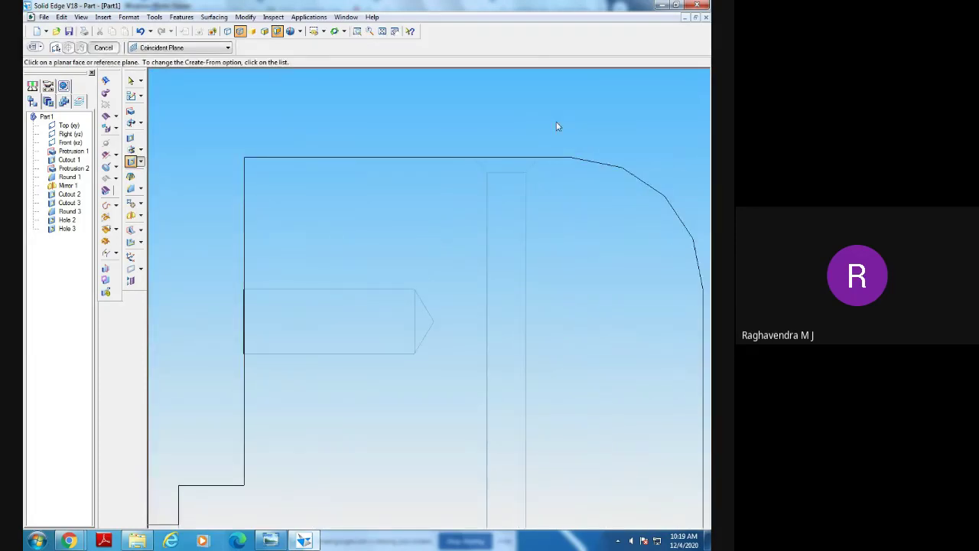
left_click(382, 31)
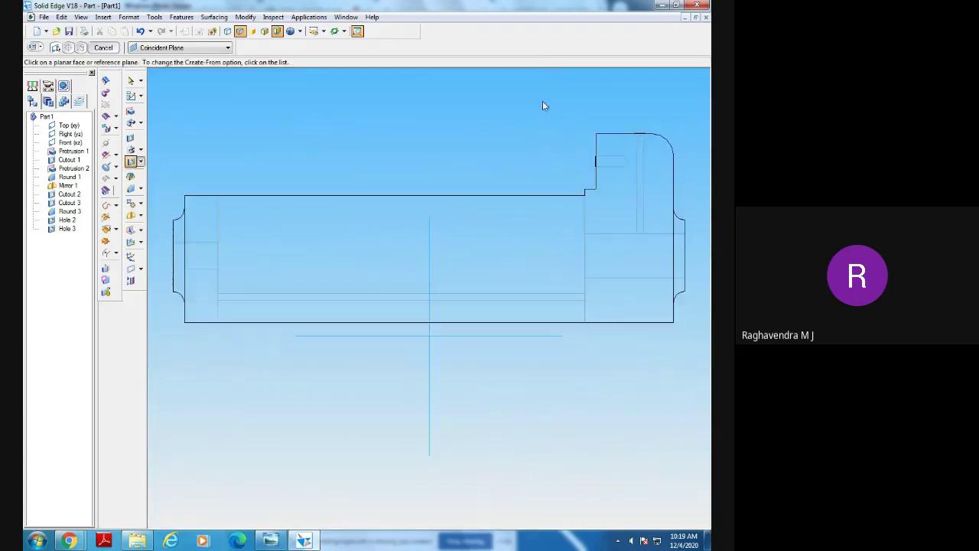
left_click(357, 31)
left_click_drag(616, 125, 691, 270)
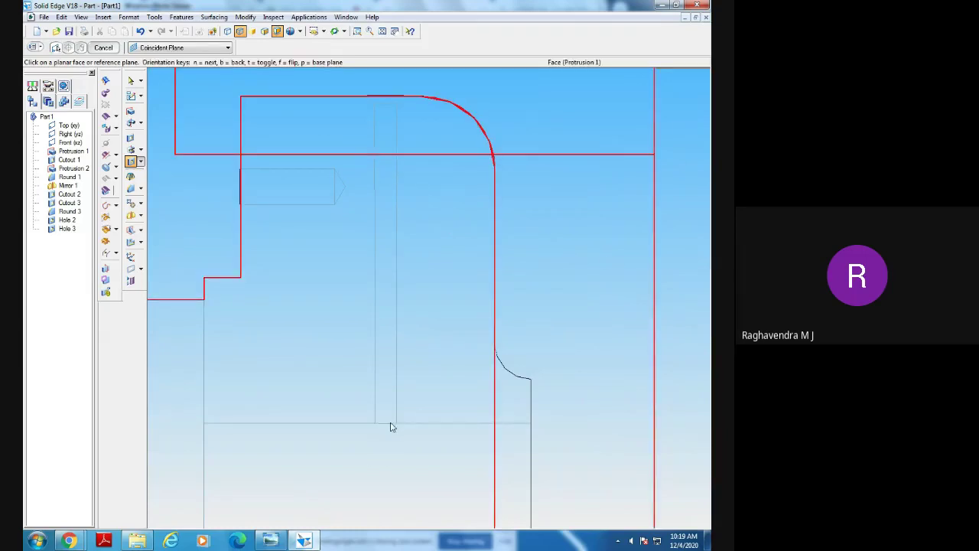
left_click(271, 540)
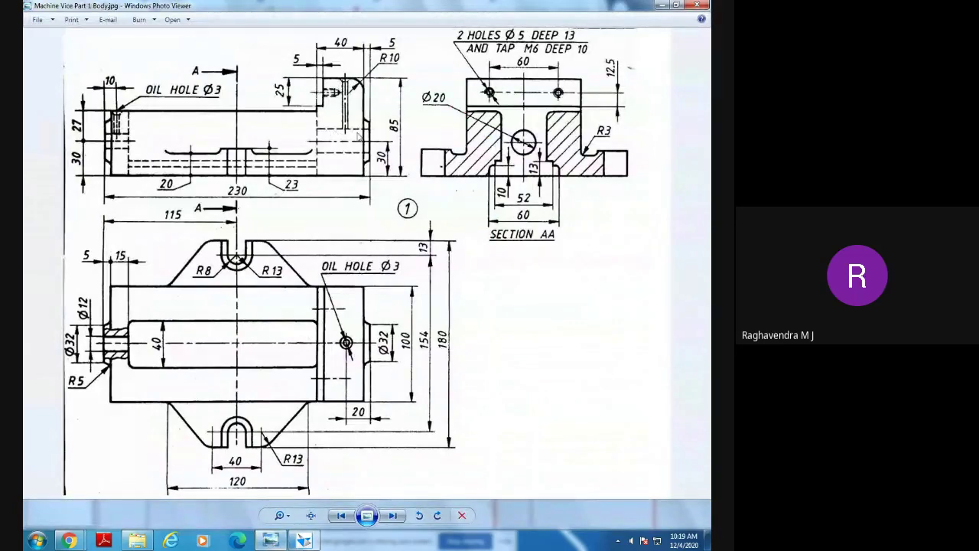
left_click(304, 540)
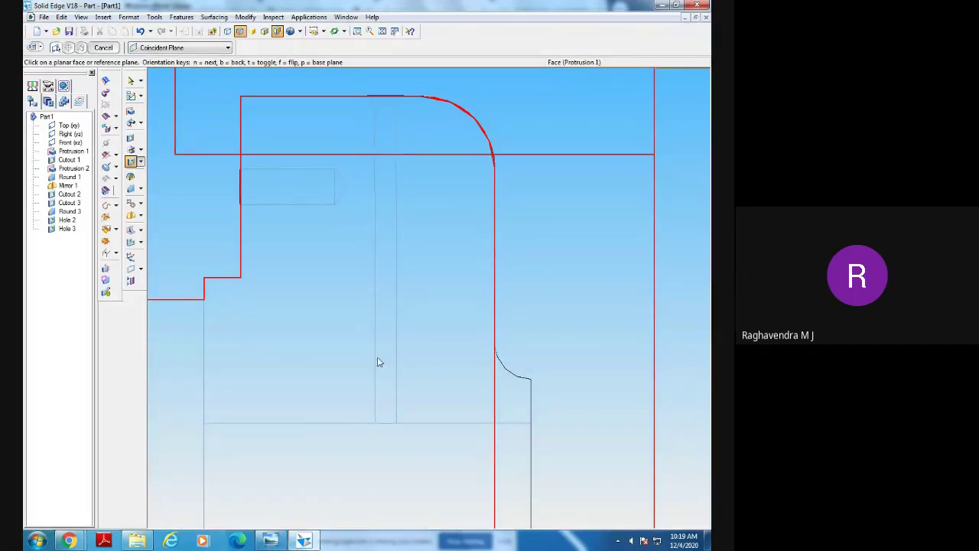
Restore the shaded display of the whole body and review the drawing for the remaining features.
left_click(383, 31)
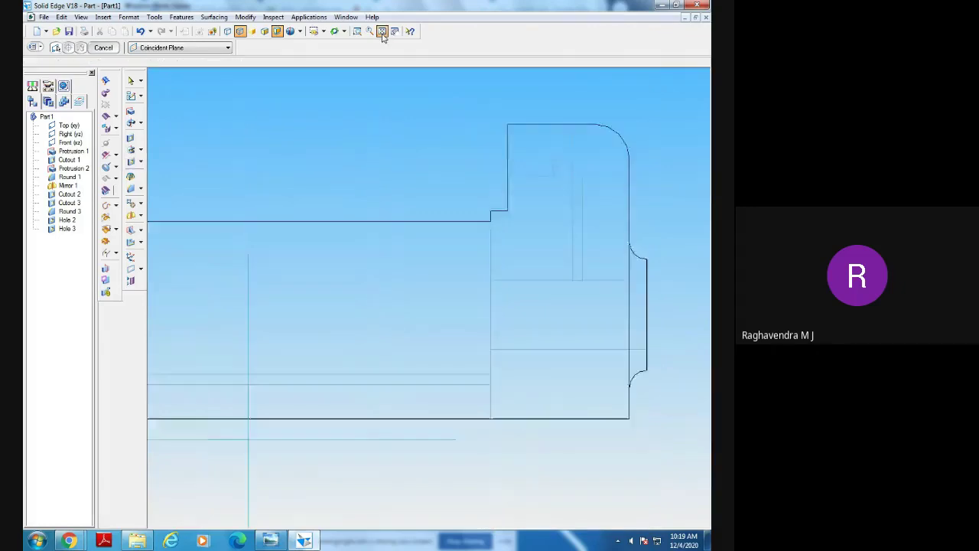
left_click(265, 30)
middle_click_drag(501, 412, 505, 436)
left_click(276, 542)
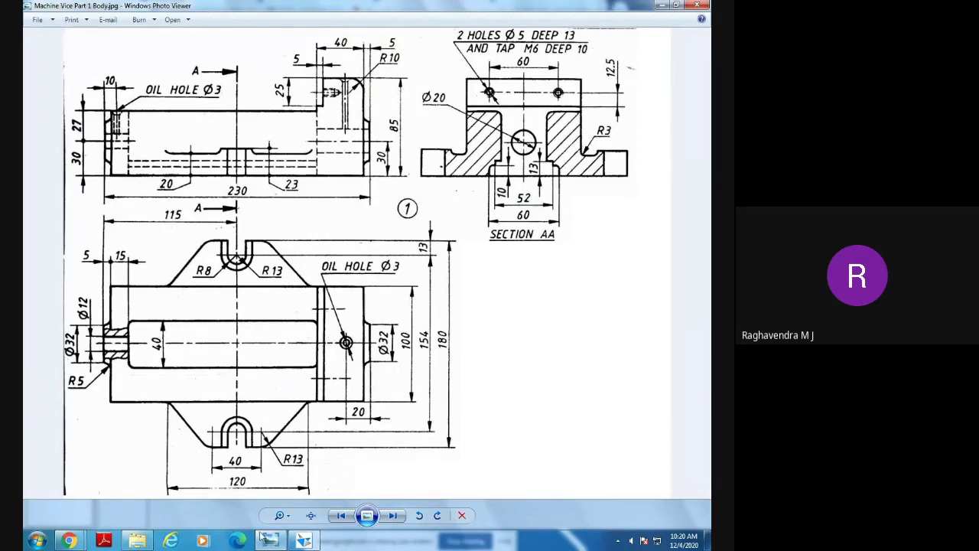
left_click(303, 541)
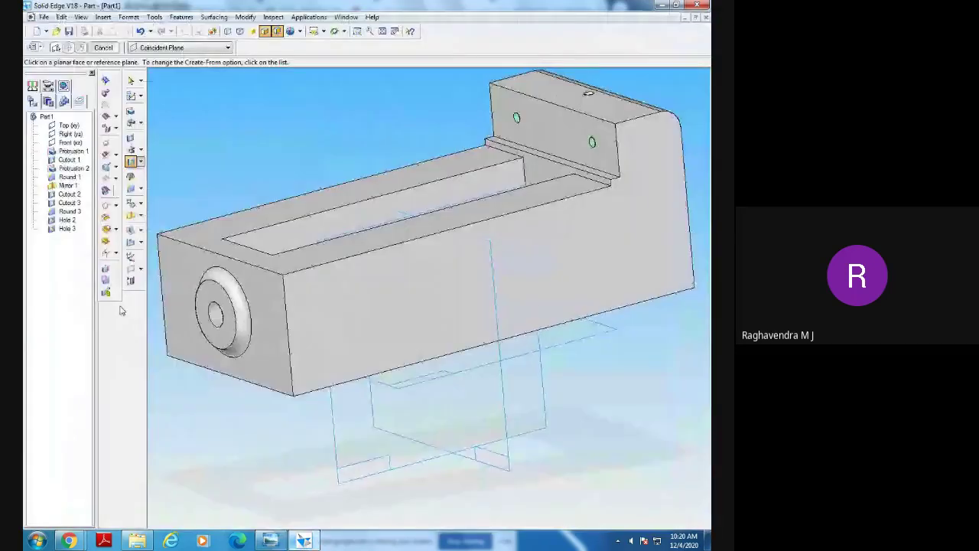
middle_click_drag(363, 436, 413, 406)
left_click(271, 541)
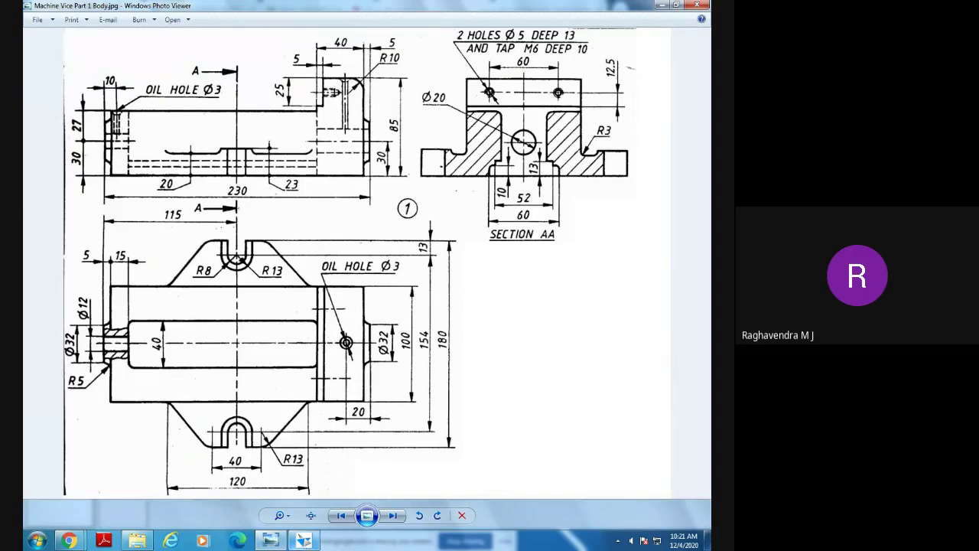
left_click(303, 541)
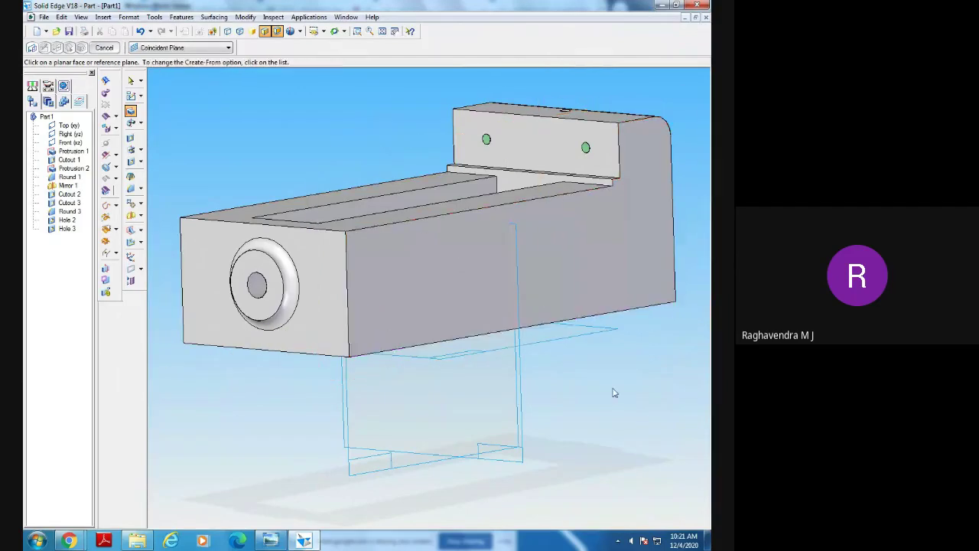
middle_click_drag(613, 388, 586, 380)
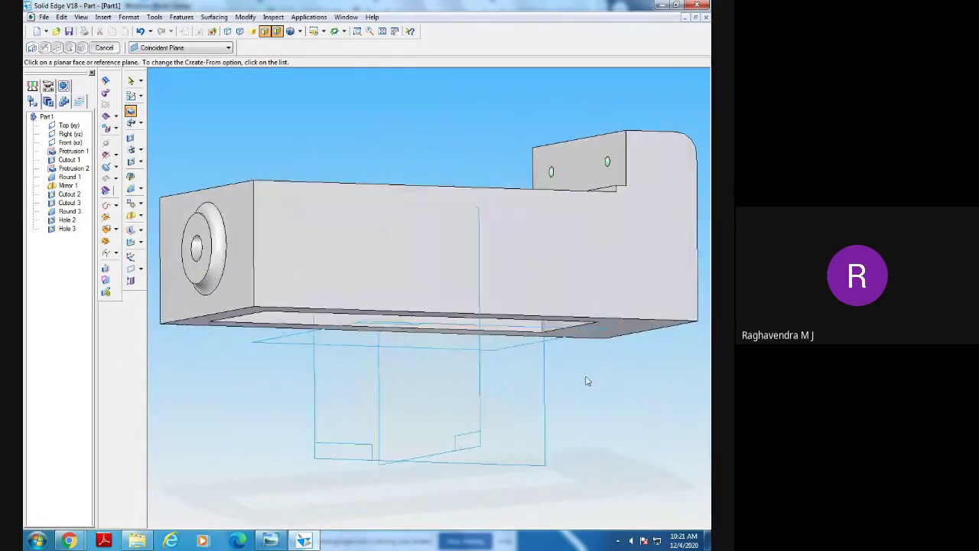
left_click(621, 331)
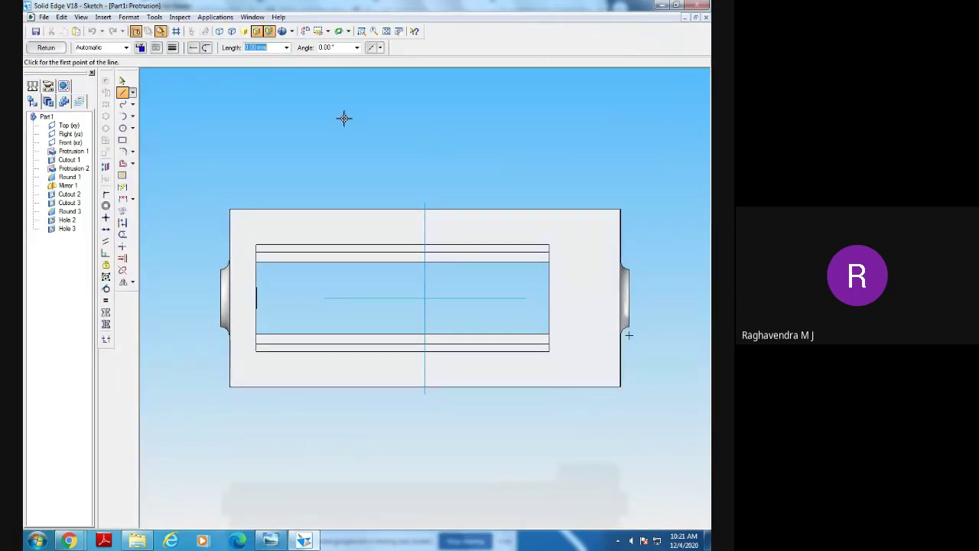
left_click(385, 31)
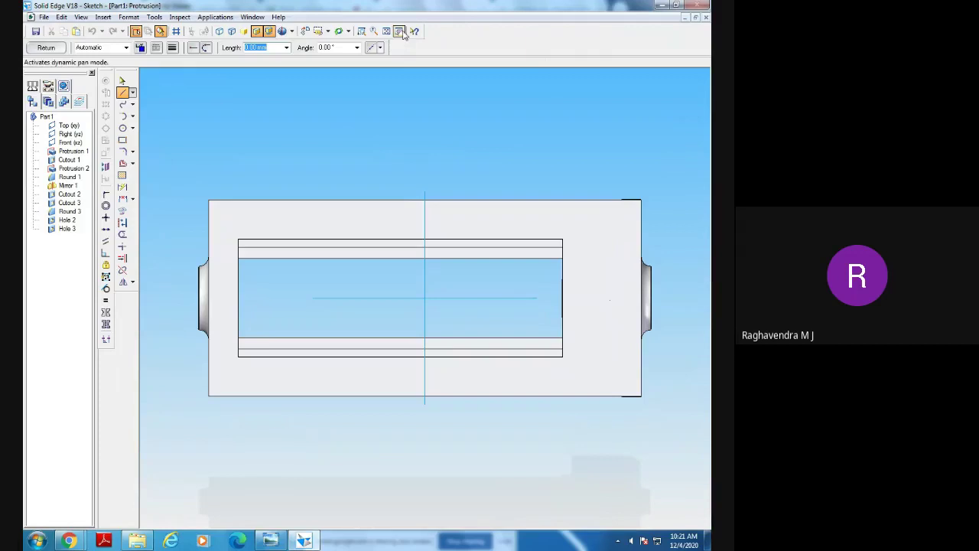
left_click(399, 33)
left_click_drag(404, 112, 429, 153)
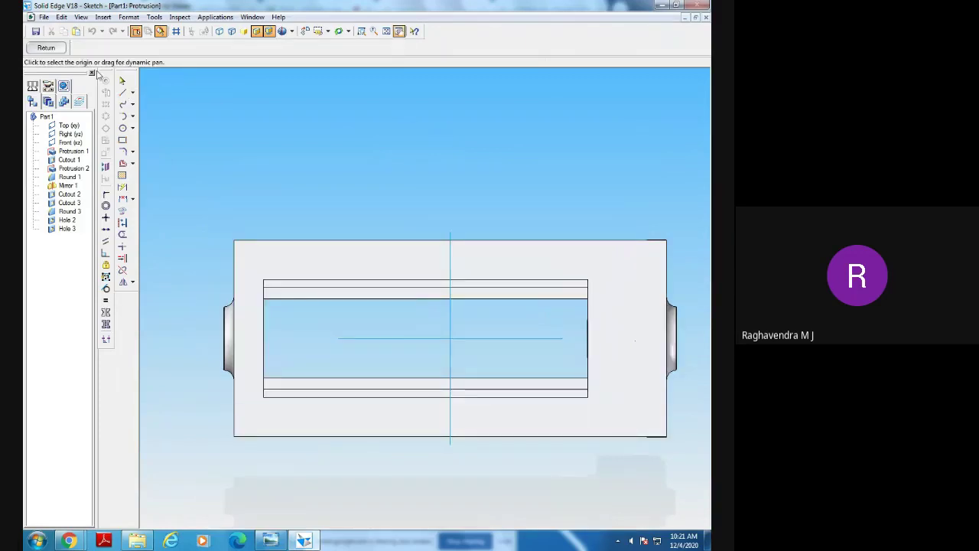
key("Escape")
left_click(398, 31)
left_click_drag(448, 190, 446, 88)
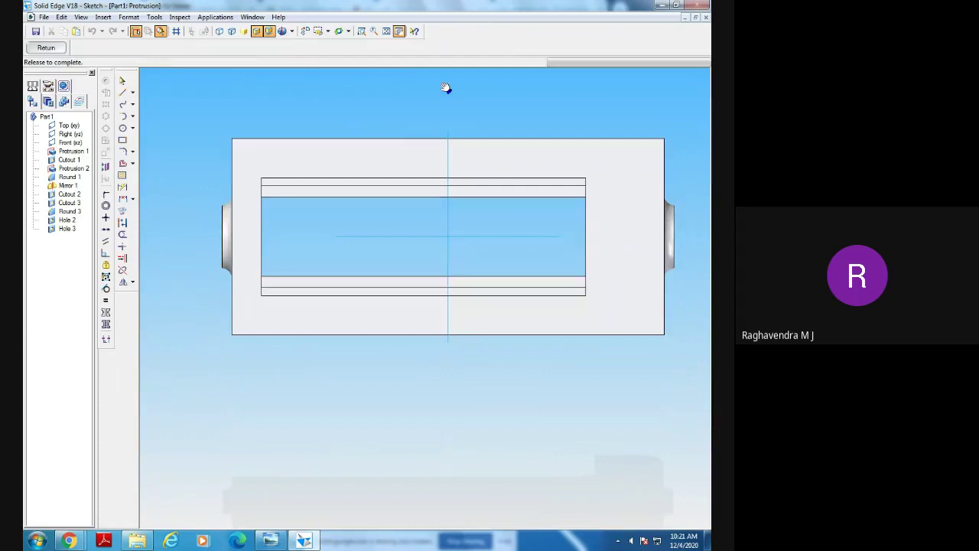
left_click(122, 80)
left_click(47, 48)
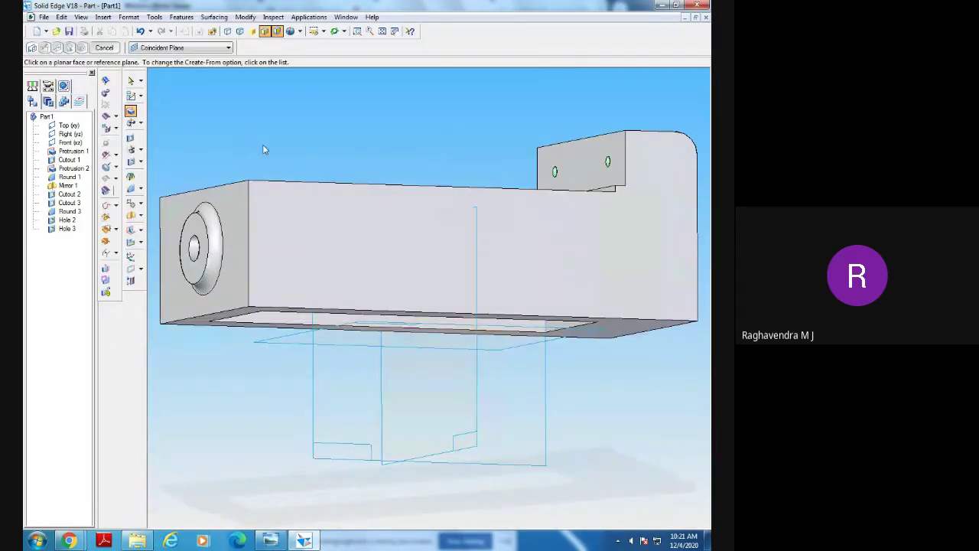
middle_click_drag(264, 146, 294, 153)
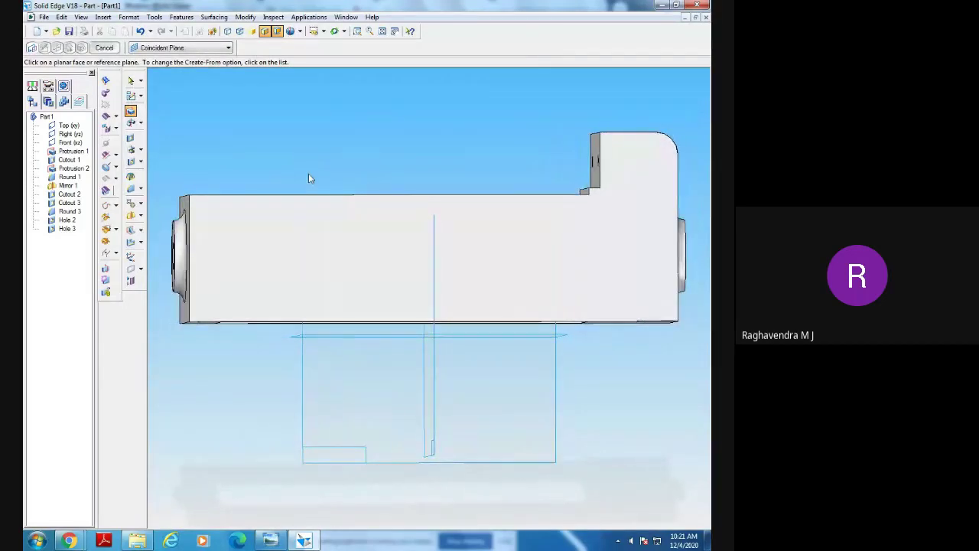
middle_click_drag(380, 377, 380, 381)
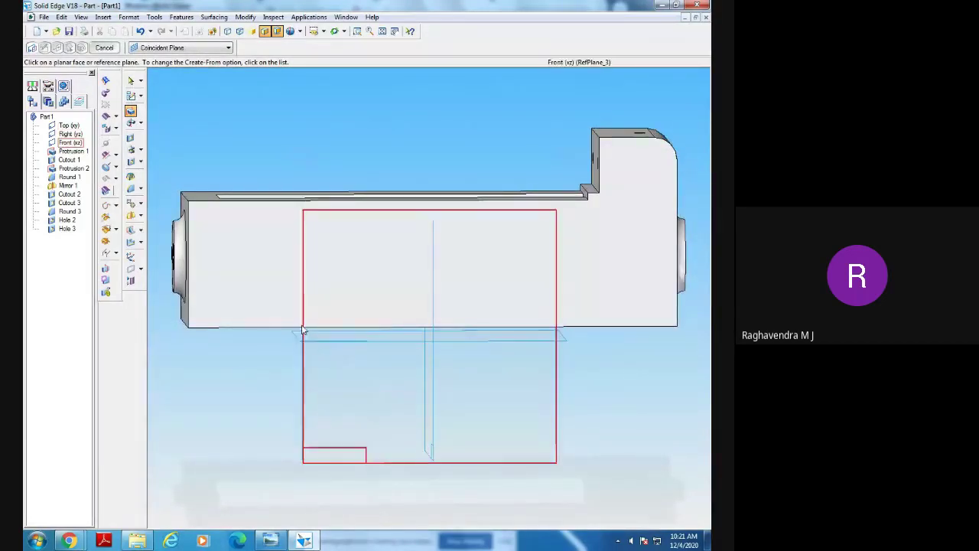
middle_click_drag(247, 350, 247, 349)
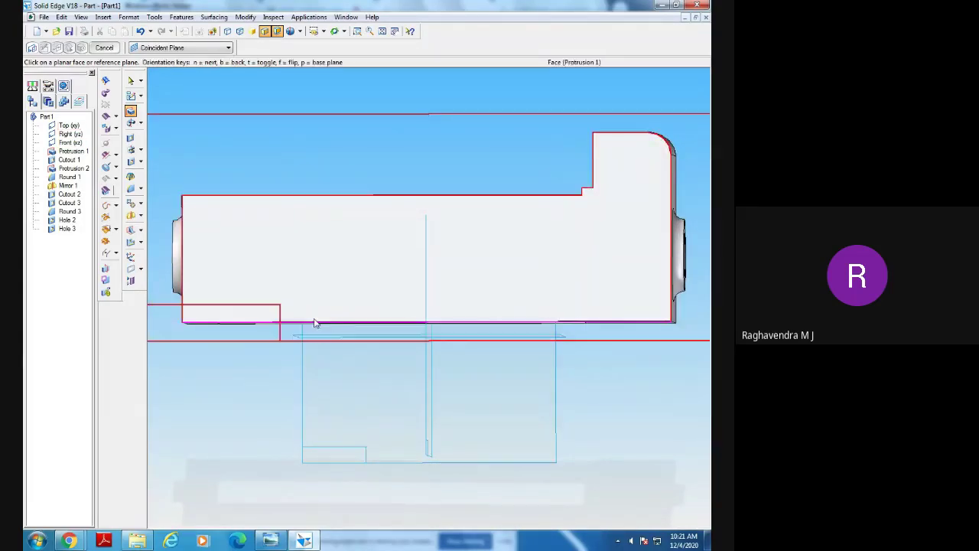
middle_click_drag(240, 367, 237, 358)
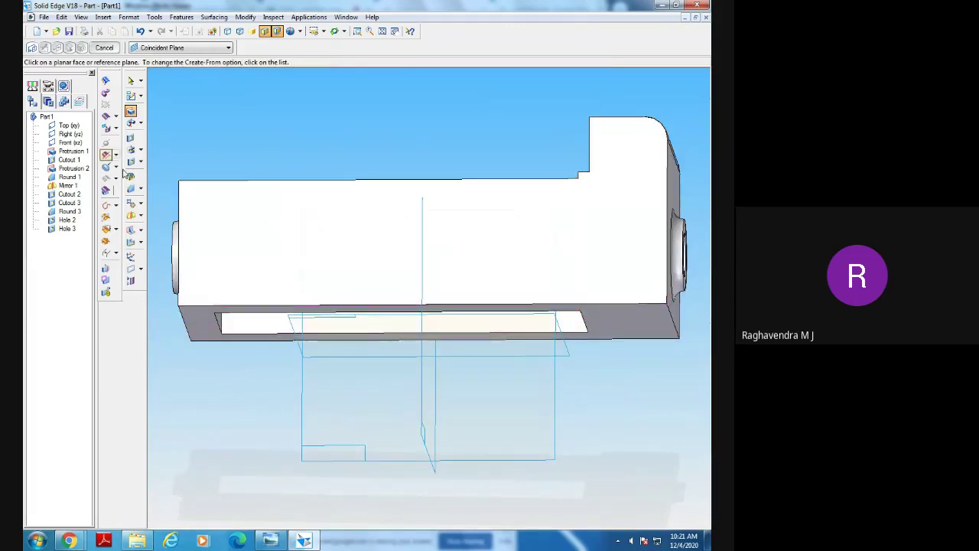
left_click(105, 48)
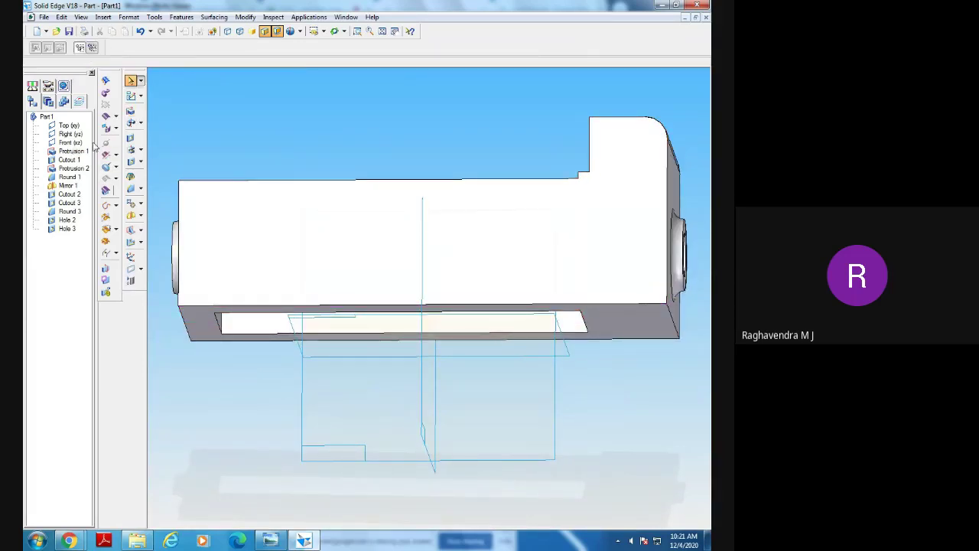
left_click(73, 154)
right_click(73, 153)
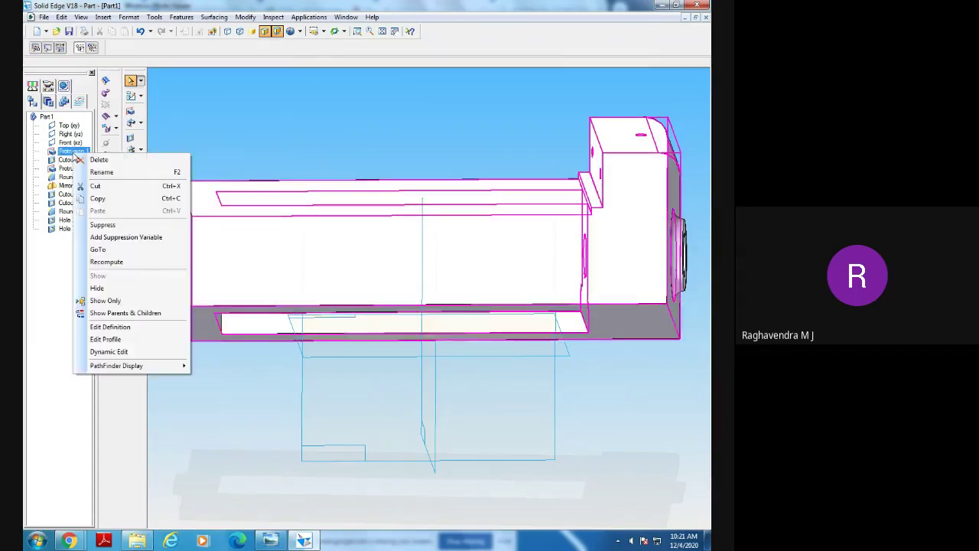
left_click(132, 327)
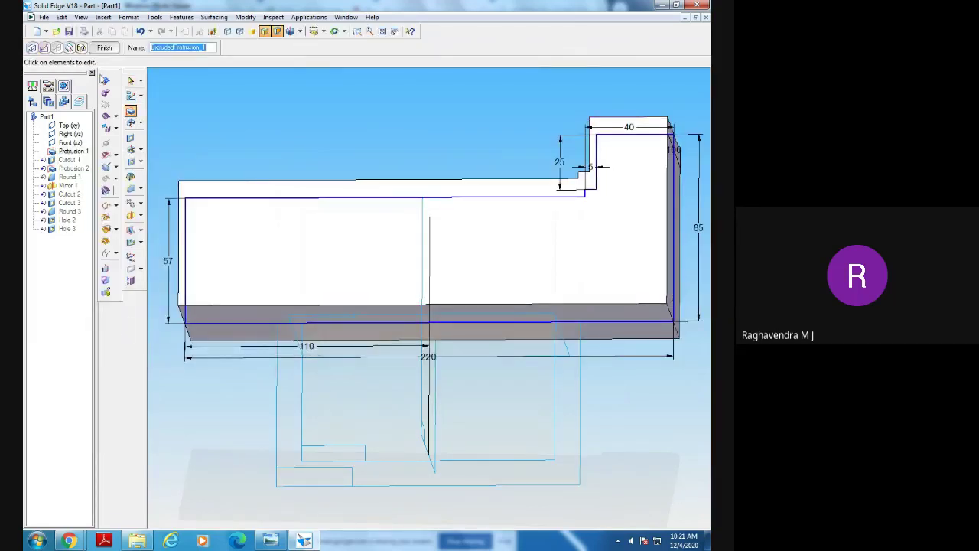
left_click(104, 47)
Open the base protrusion's profile for editing and move its 110 and 220 dimensions farther below the bottom edge.
left_click(73, 153)
right_click(73, 153)
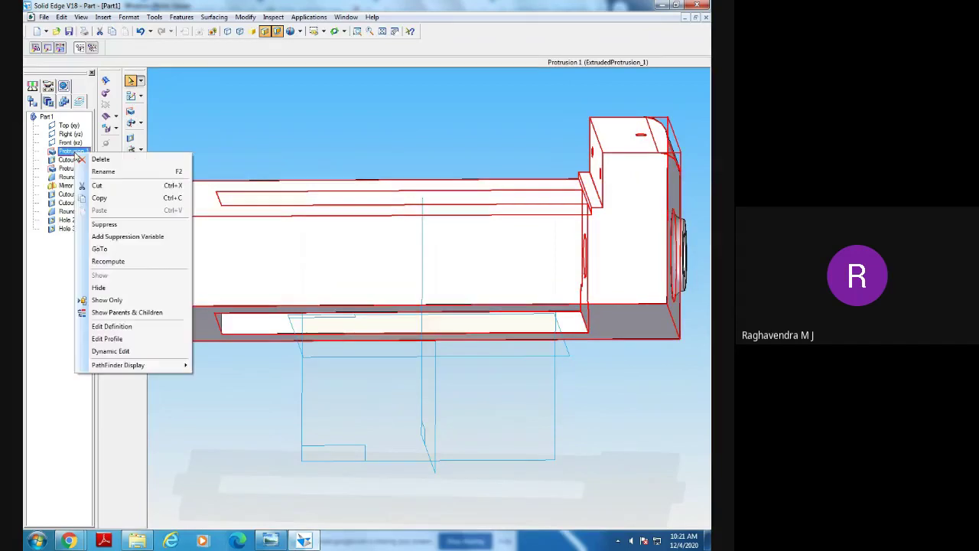
left_click(129, 338)
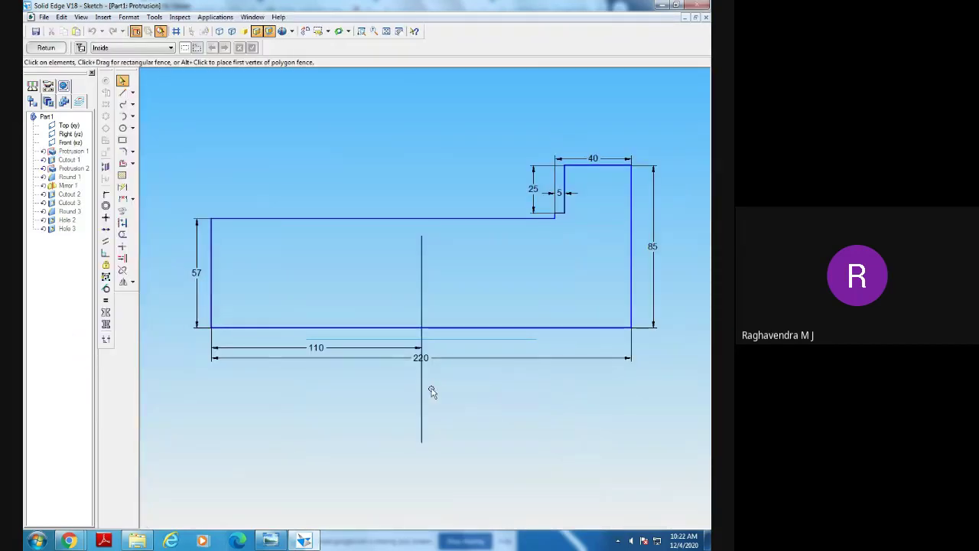
left_click_drag(377, 364, 380, 426)
left_click_drag(360, 349, 361, 393)
key("Escape")
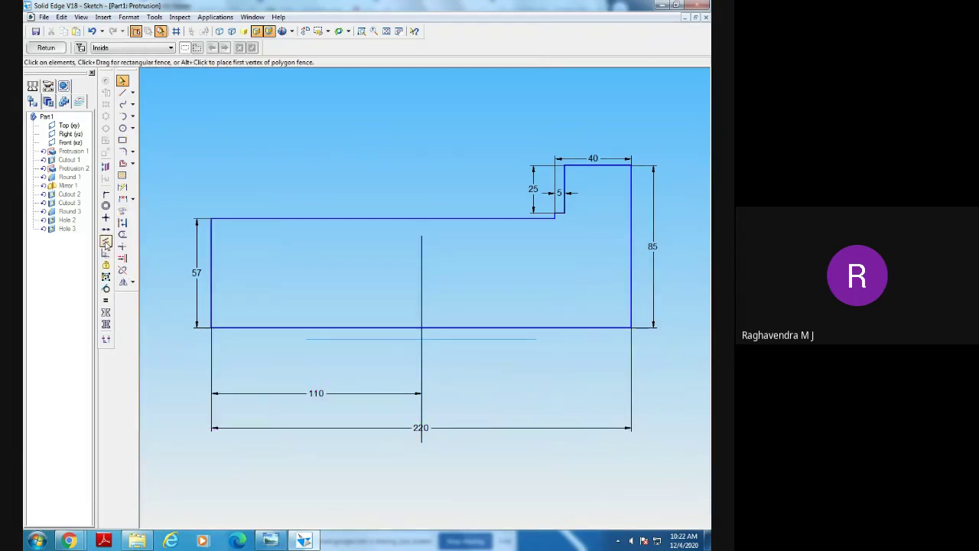
Make the profile's bottom edge collinear with the Top reference plane and finish editing the base protrusion.
left_click(106, 229)
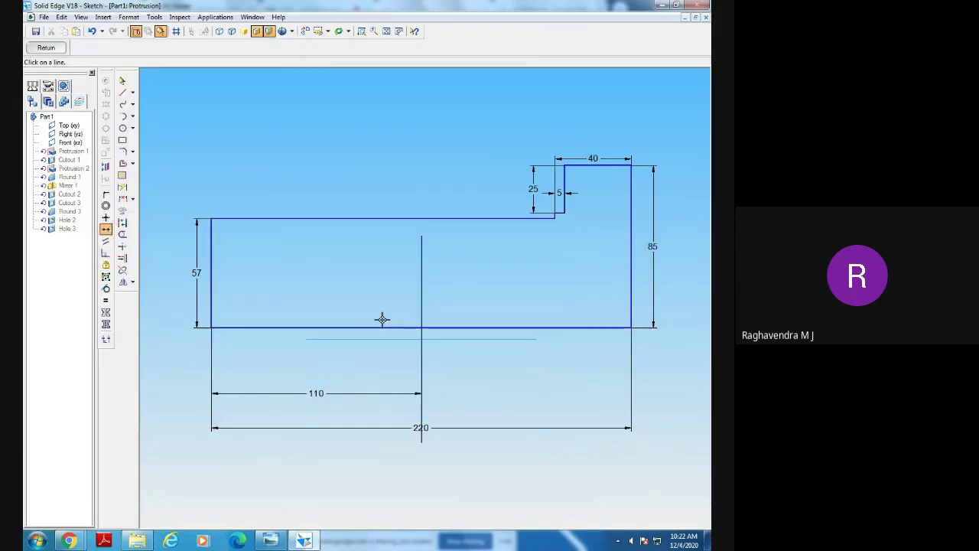
left_click(384, 326)
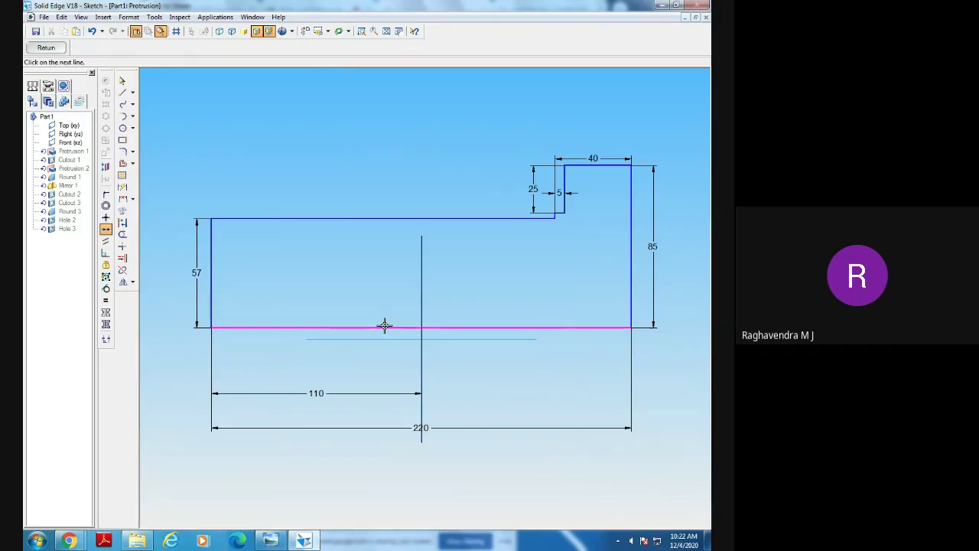
left_click(380, 338)
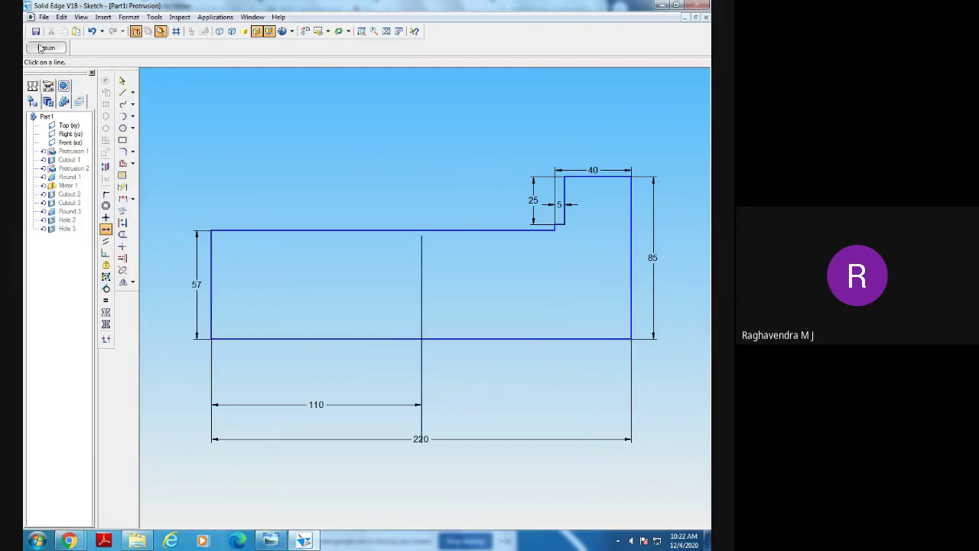
left_click(44, 47)
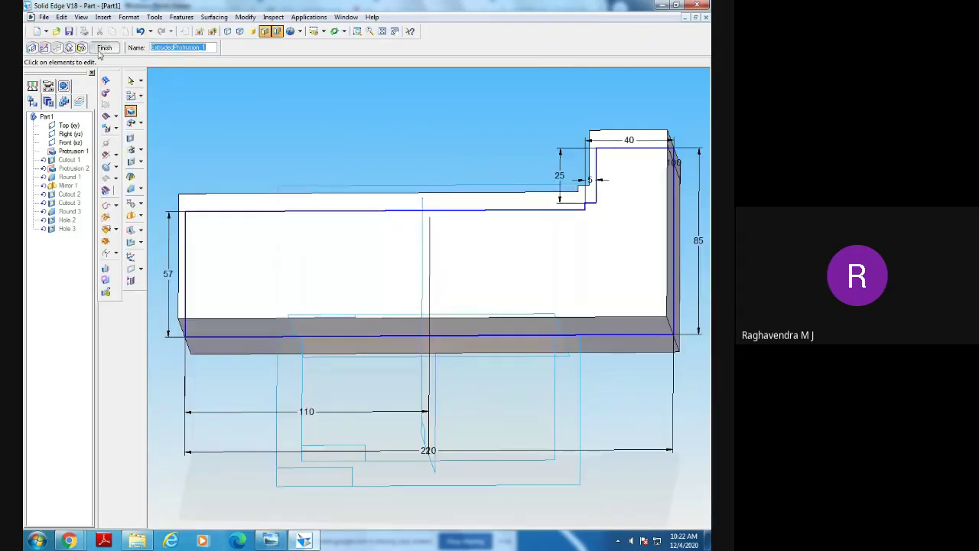
left_click(105, 47)
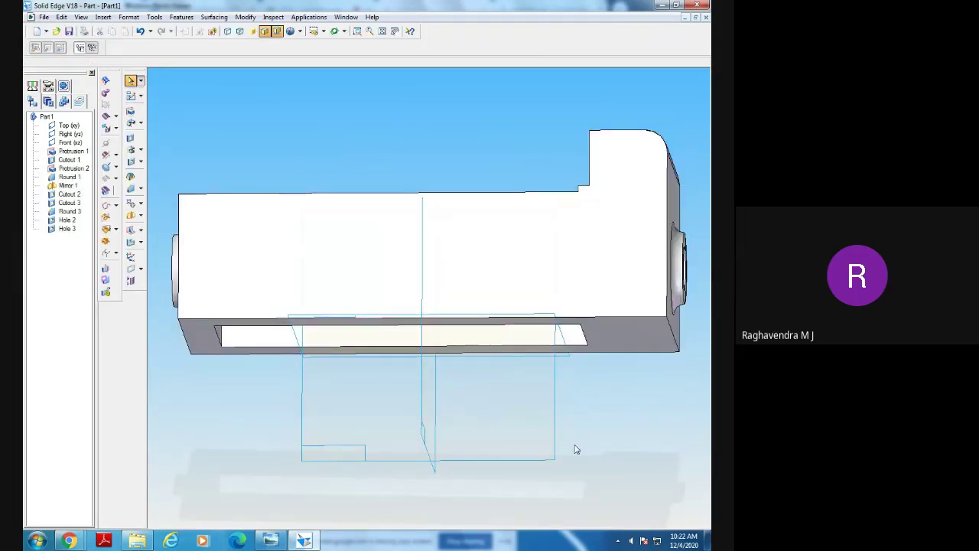
Begin a new protrusion sketch on the Top (xy) reference plane, leaving free space beside the body's long edge.
middle_click_drag(608, 445, 610, 452)
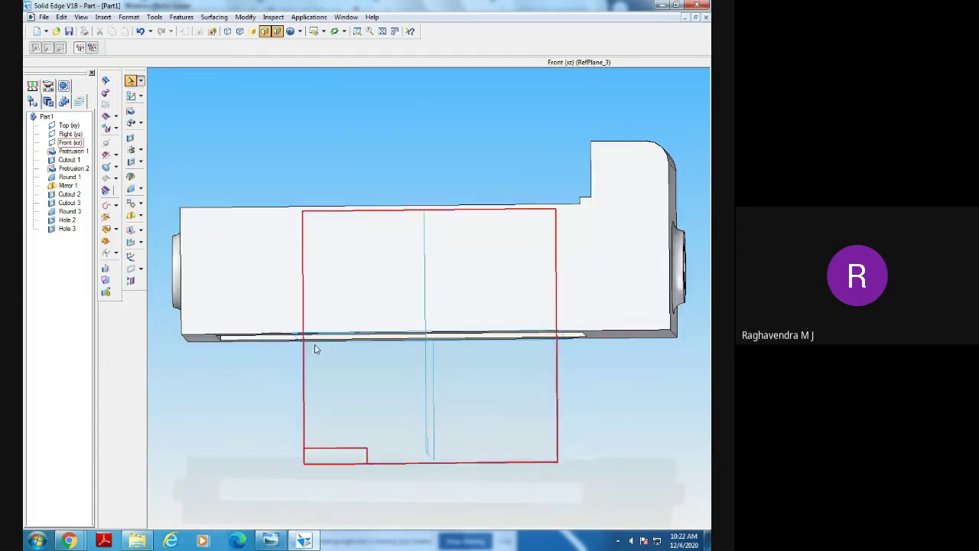
middle_click_drag(316, 344, 282, 331)
middle_click_drag(256, 430, 233, 387)
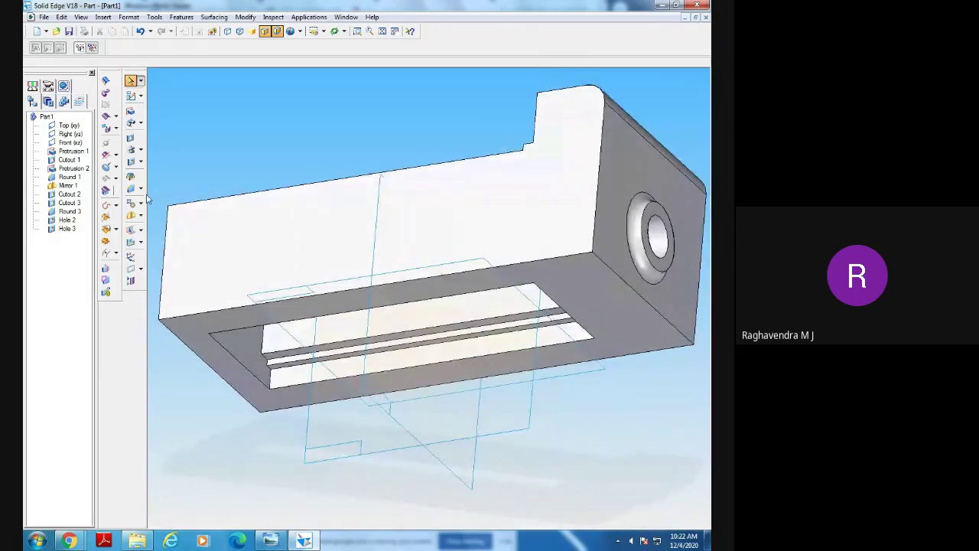
left_click(130, 115)
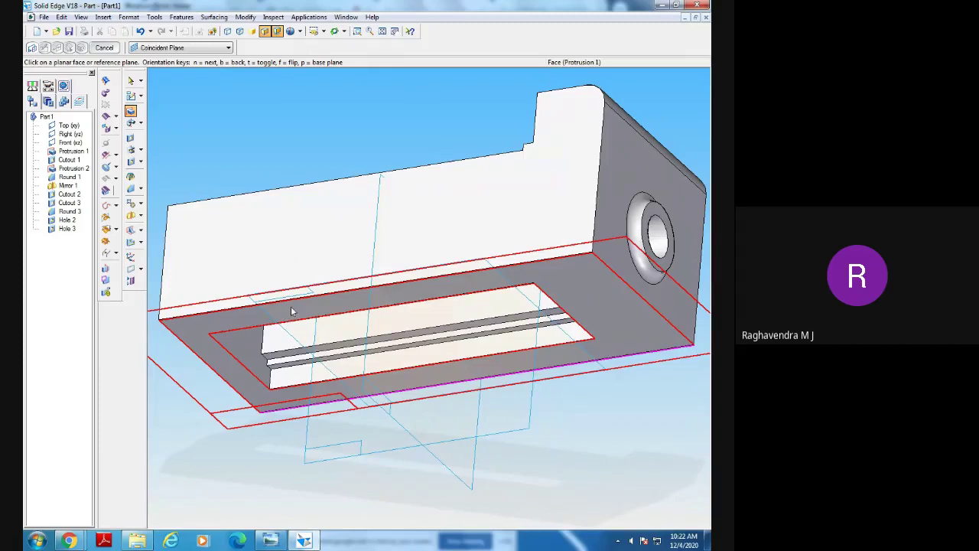
middle_click_drag(212, 442, 250, 435)
middle_click_drag(310, 343, 590, 356)
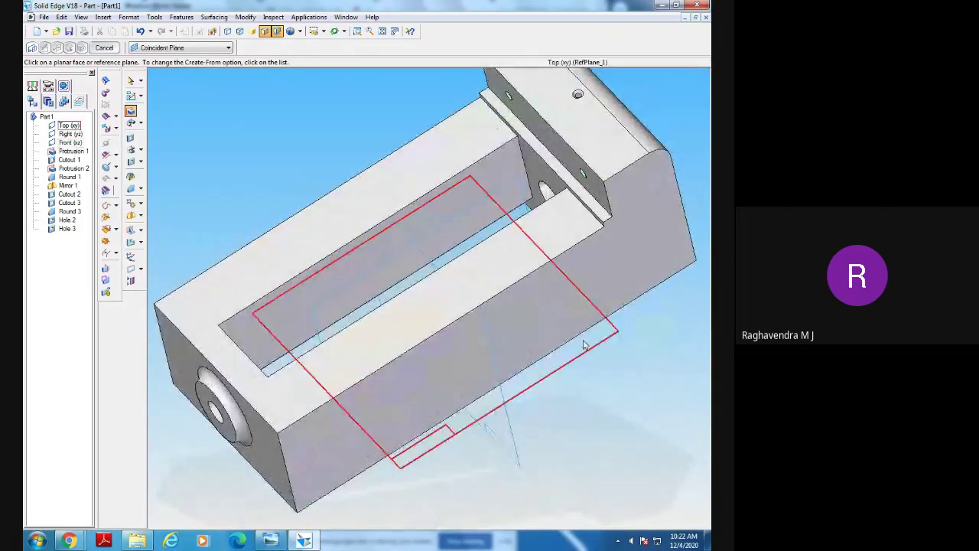
left_click(584, 345)
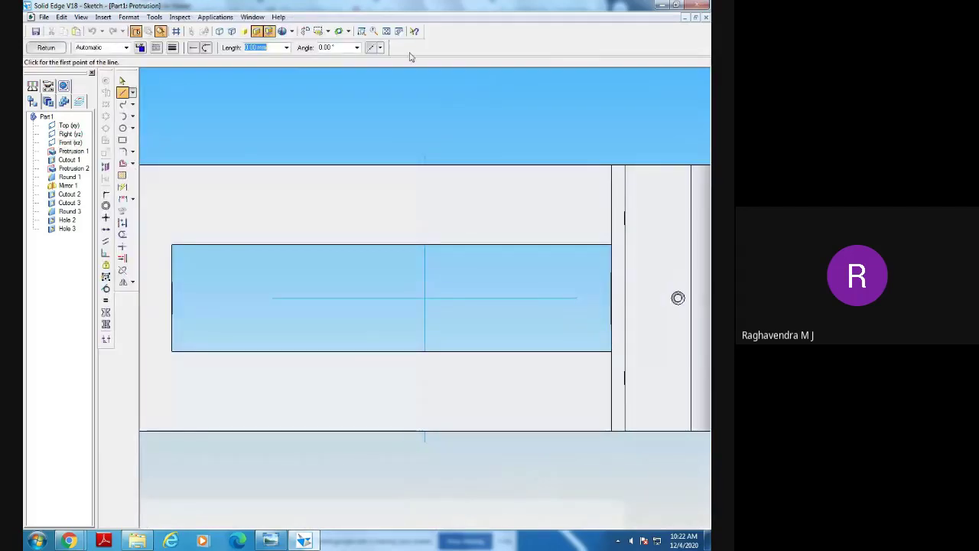
left_click(386, 31)
left_click(362, 31)
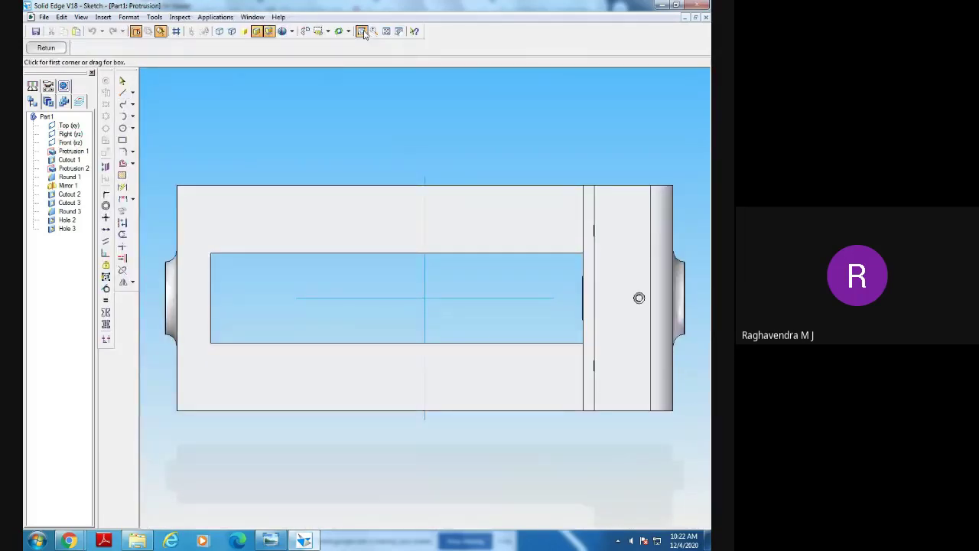
left_click(399, 31)
left_click_drag(456, 303, 448, 195)
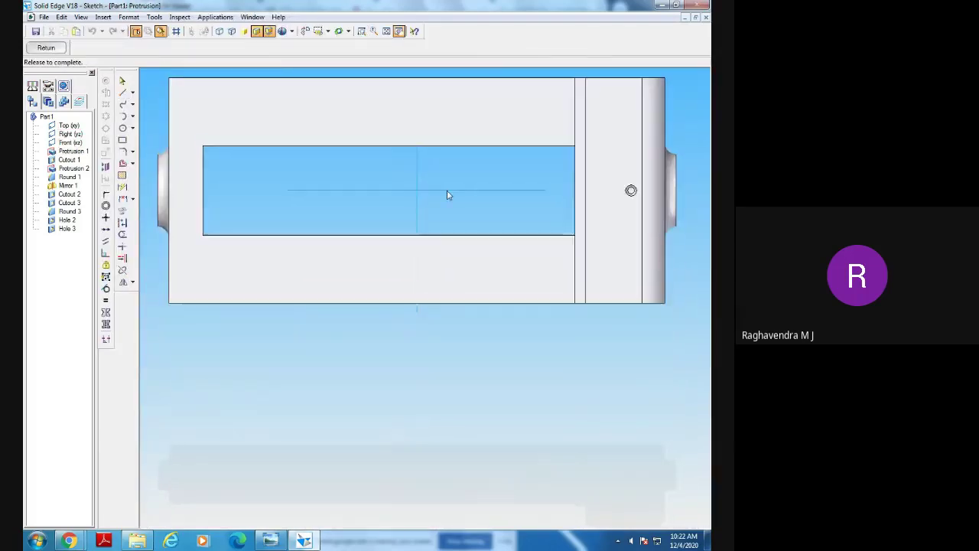
Check the lug shape in the drawing and sketch a closed trapezoid outward from the body's long edge, about 88 mm wide narrowing to about 44 mm.
left_click(282, 540)
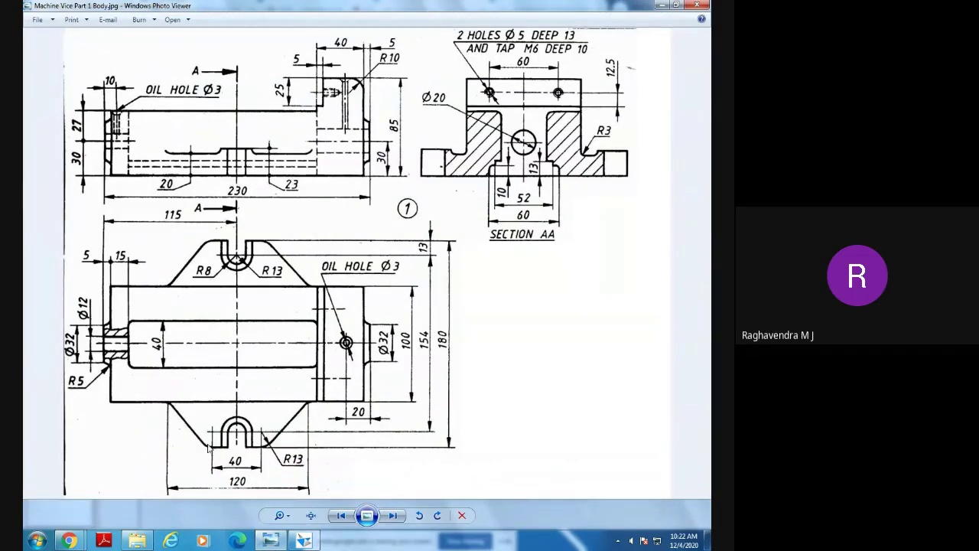
left_click(303, 540)
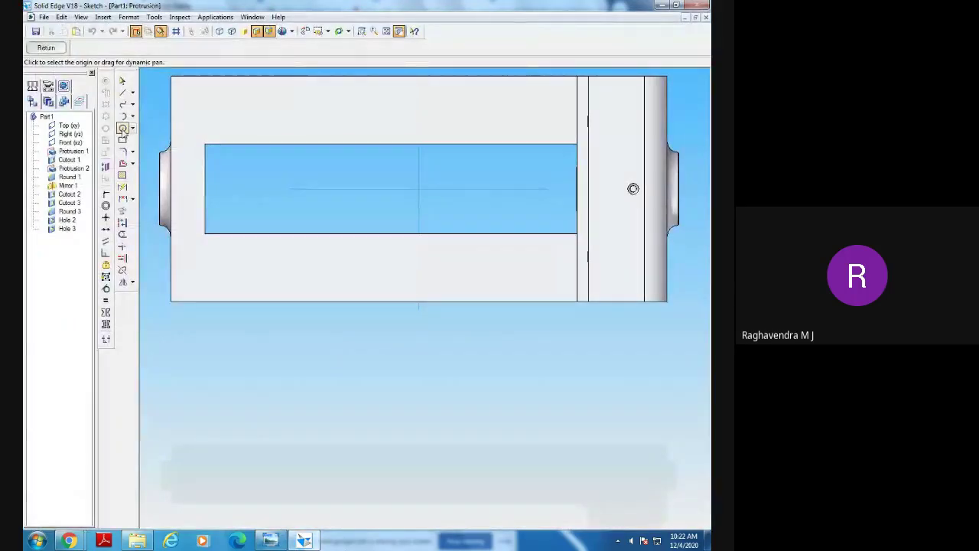
left_click(123, 93)
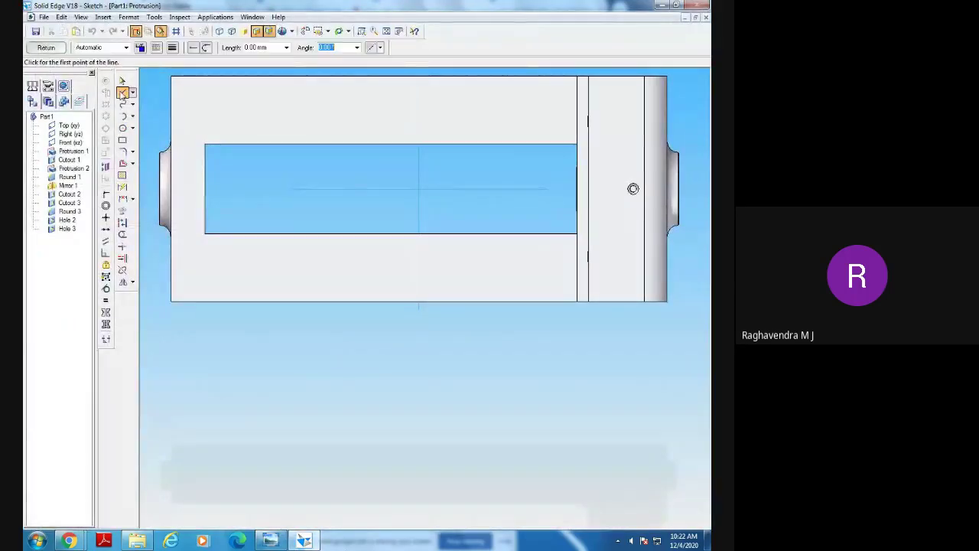
left_click(327, 303)
left_click(522, 302)
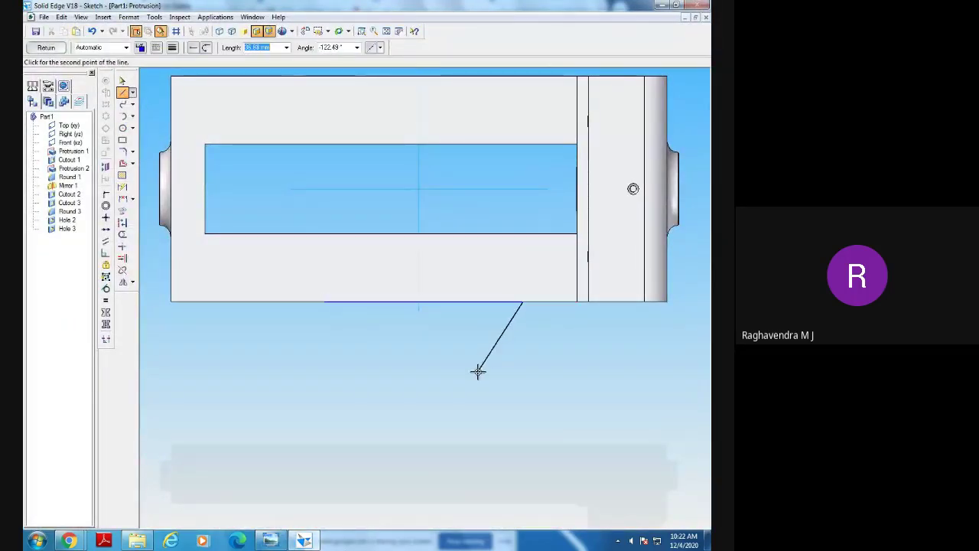
left_click(471, 380)
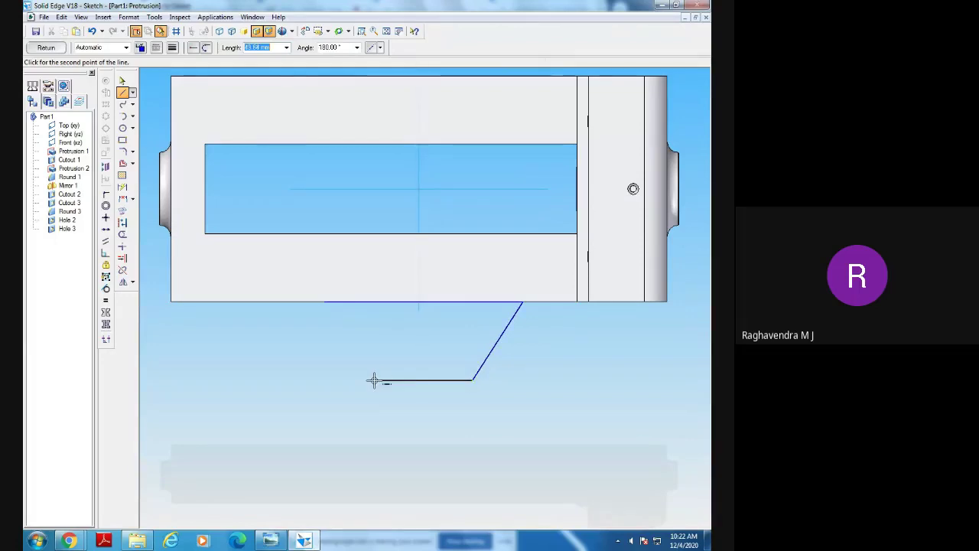
left_click(372, 380)
left_click(324, 303)
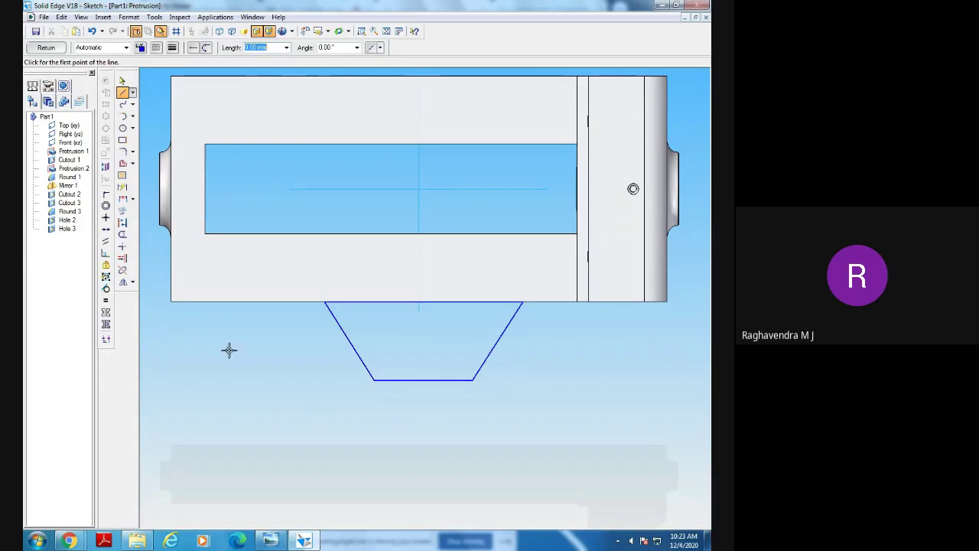
Check the lug width in the drawing and dimension the trapezoid's edge along the body at 120 mm.
key("alt+Tab")
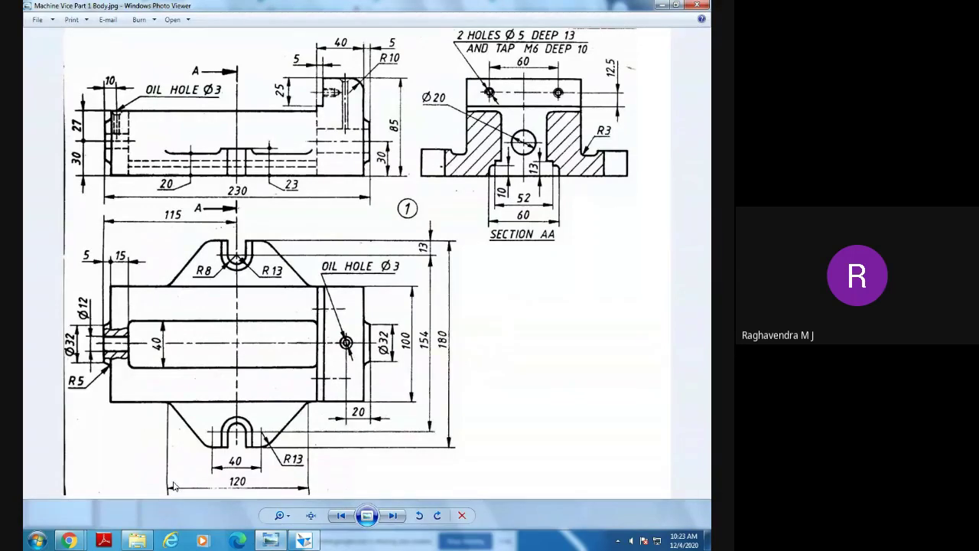
left_click(306, 538)
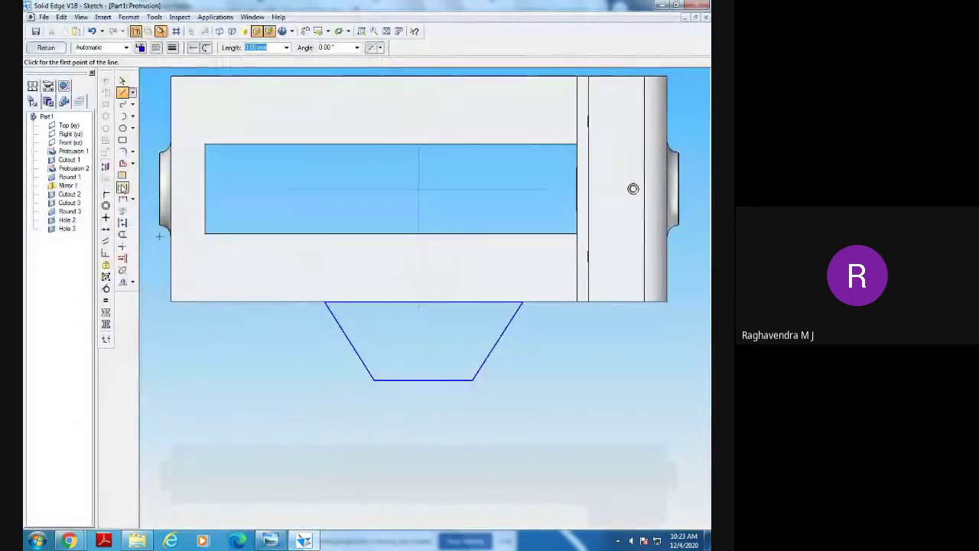
left_click(123, 188)
left_click(409, 303)
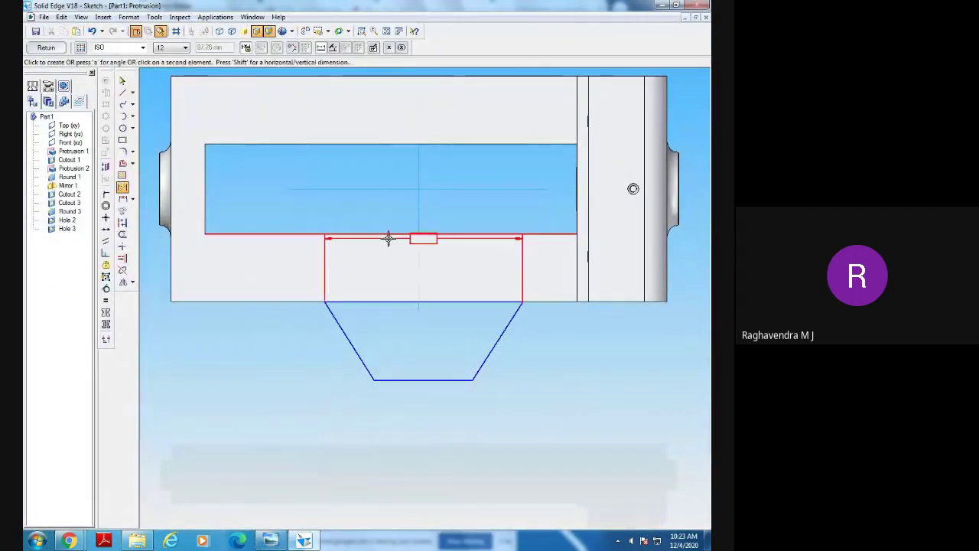
left_click(420, 228)
type("120")
key("Return")
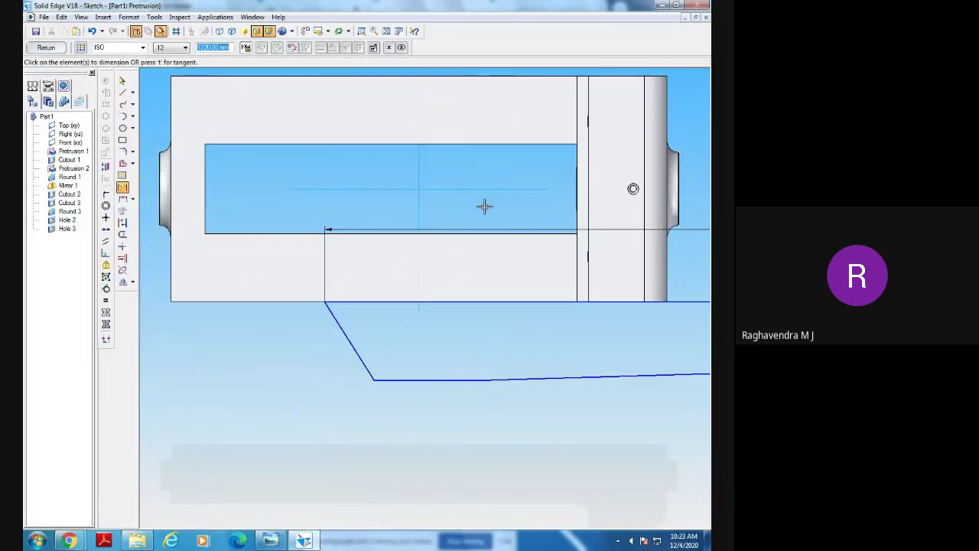
key("ctrl+z")
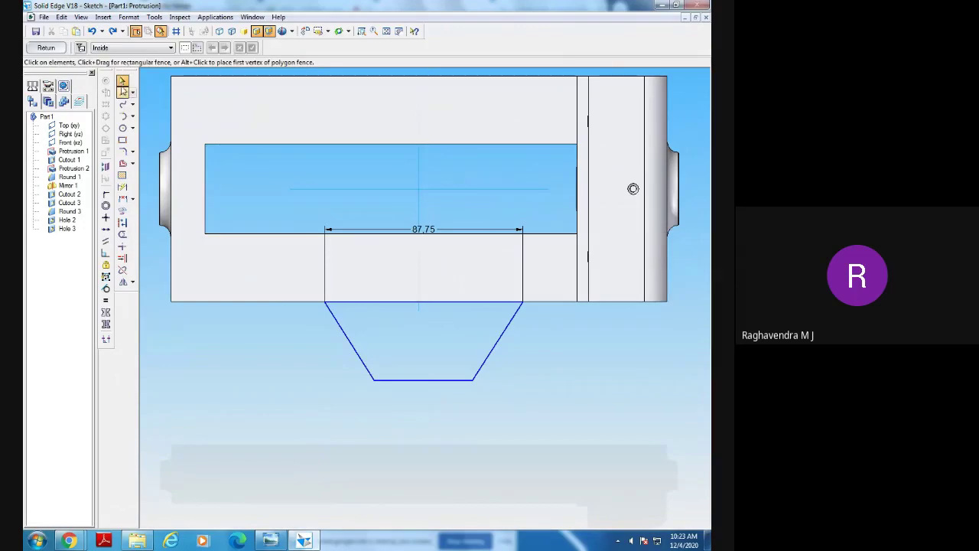
left_click(404, 228)
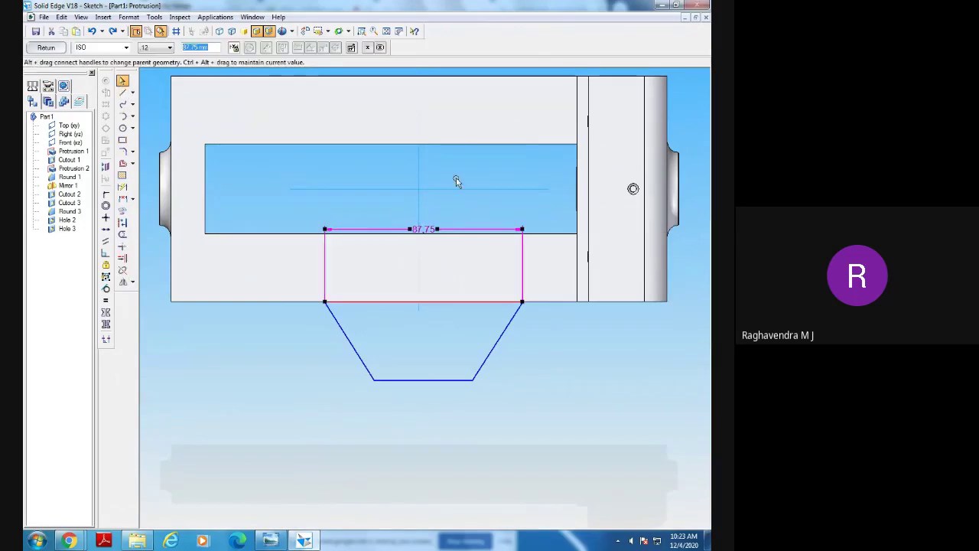
type("120")
key("Return")
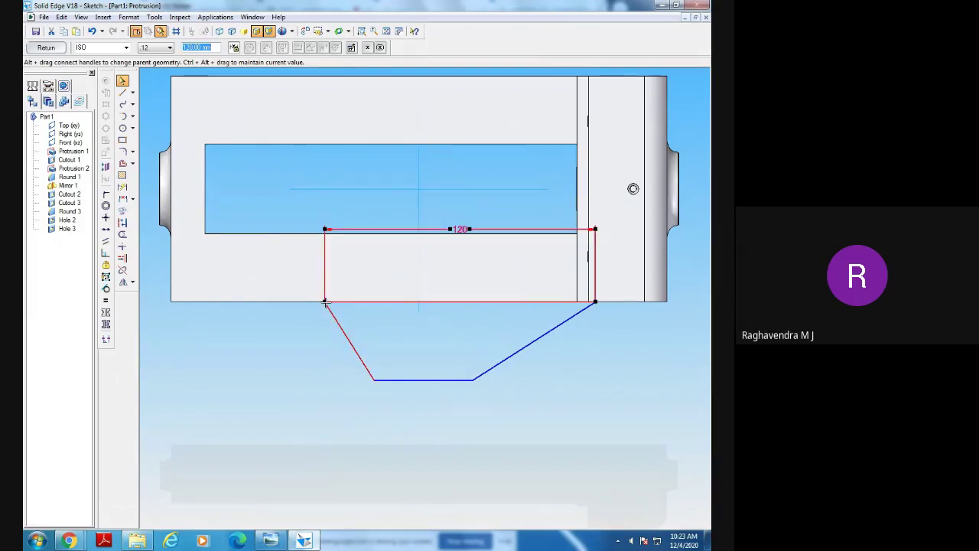
Dimension the trapezoid's left base corner 60 mm from the vertical reference plane, and check the drawing for the lug's remaining dimensions.
left_click(123, 187)
left_click(417, 218)
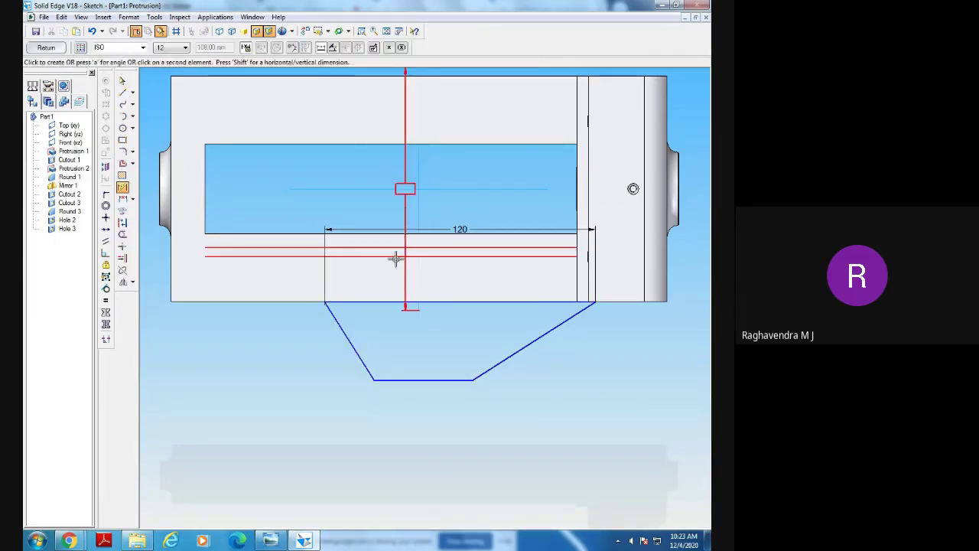
left_click(324, 301)
left_click(443, 205)
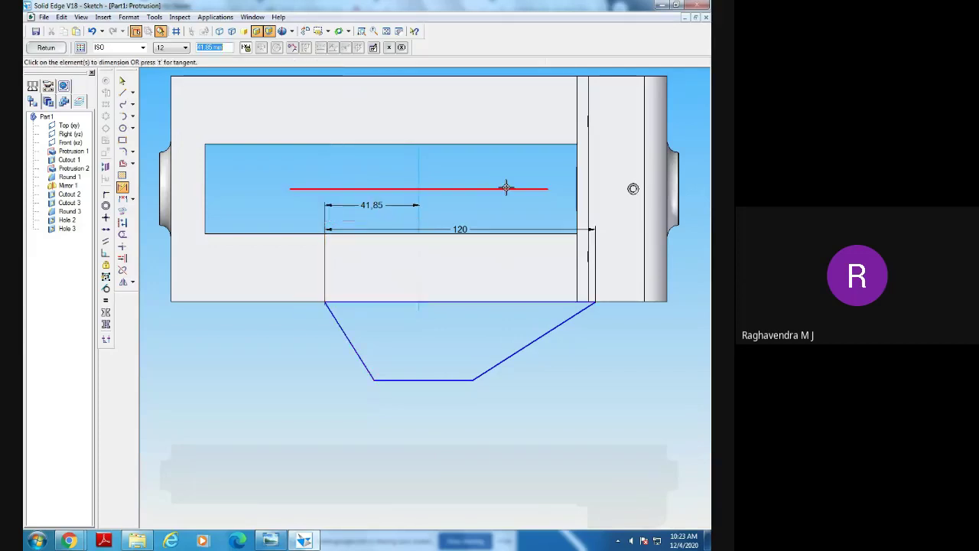
type("60")
key("Return")
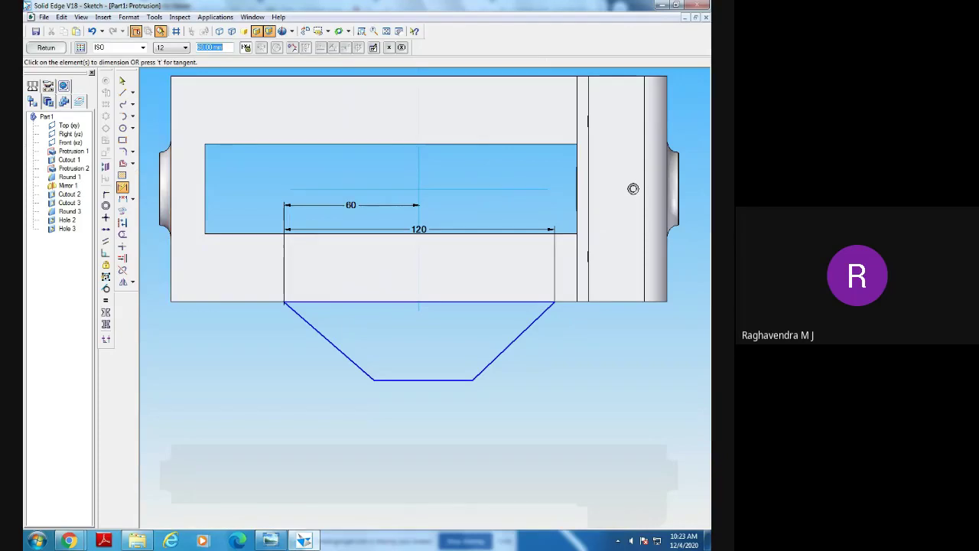
left_click(478, 373)
left_click(122, 81)
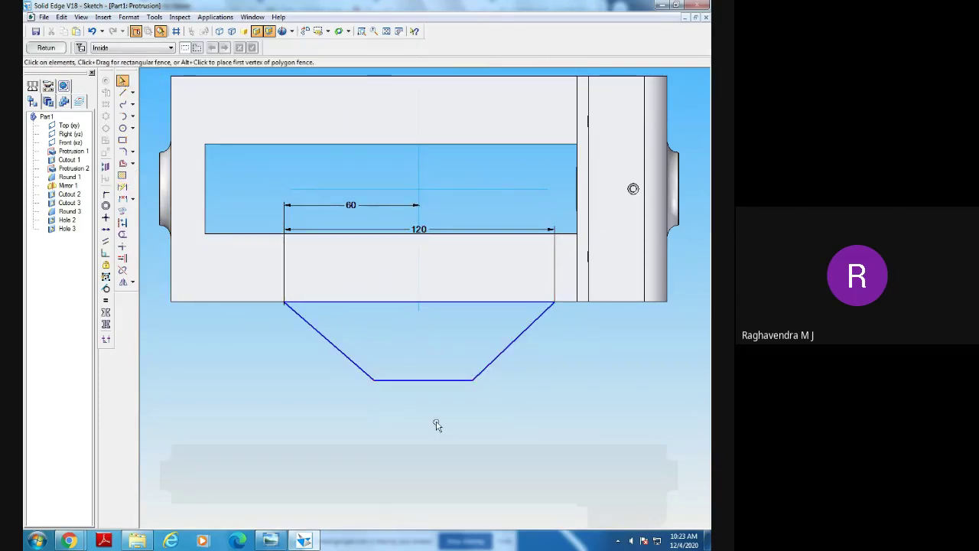
left_click(271, 540)
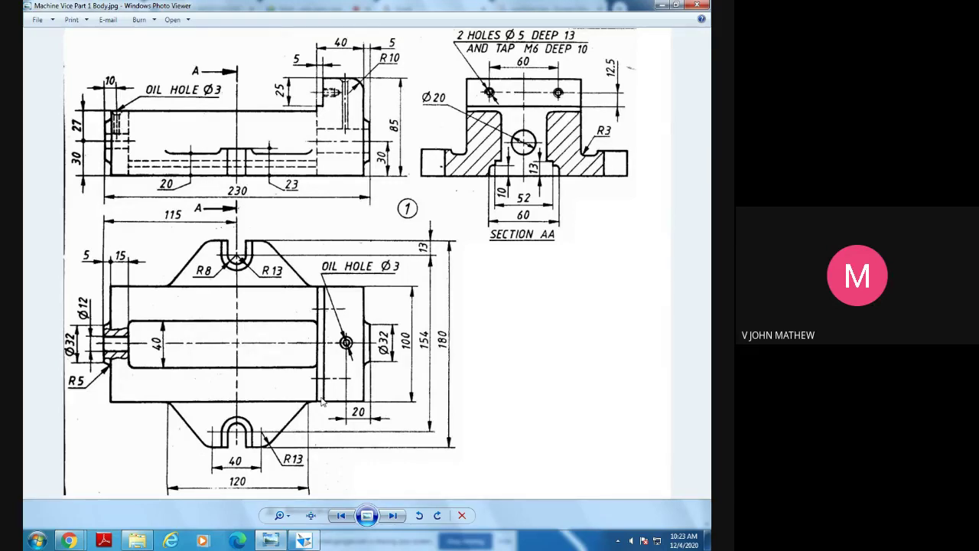
Compare the lug sketch on the body, seen from several angles, with the 20 and 23 heights in the drawing.
left_click(314, 540)
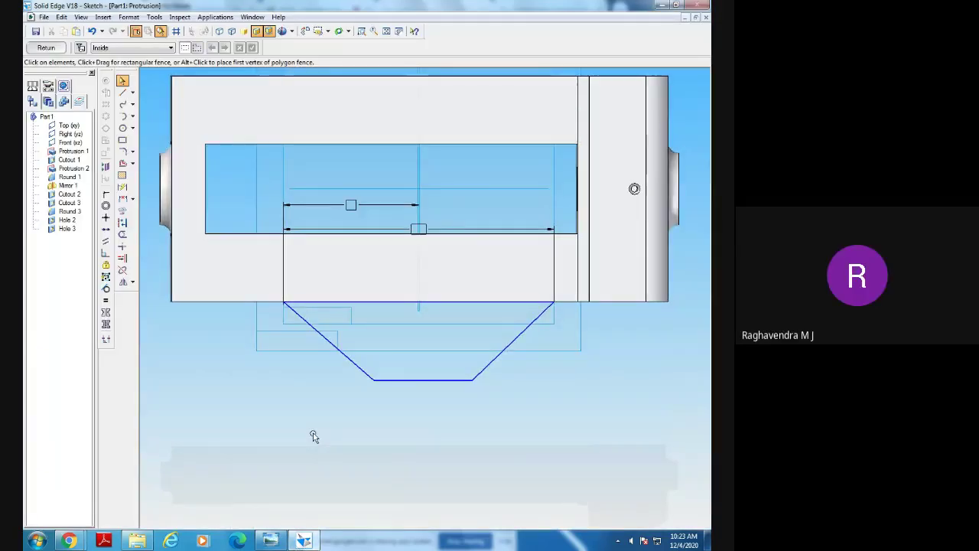
mouse_move(314, 436)
middle_mouse_down()
mouse_move(391, 430)
mouse_move(400, 402)
mouse_move(389, 393)
mouse_move(365, 400)
mouse_move(341, 378)
mouse_move(347, 332)
mouse_move(374, 328)
mouse_move(430, 357)
middle_mouse_up()
left_click(271, 539)
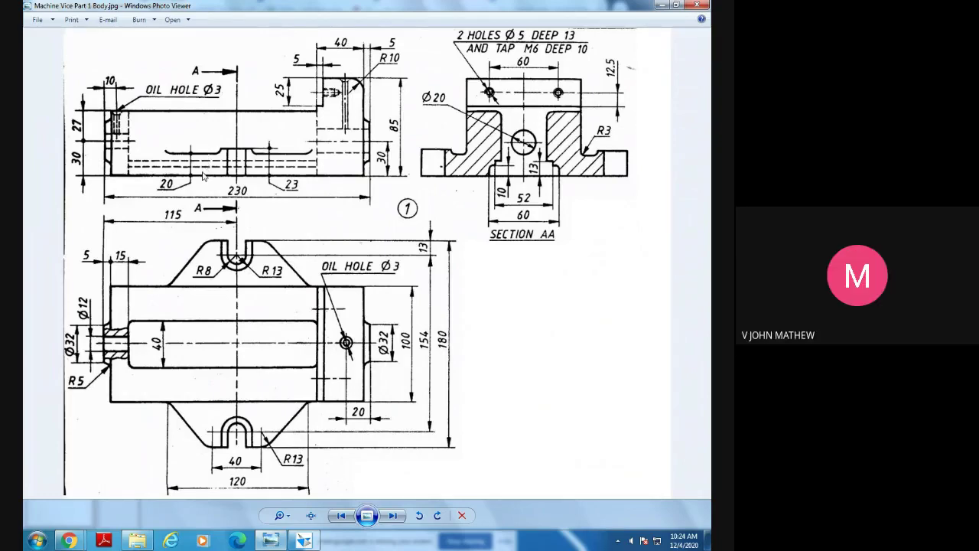
left_click(305, 540)
middle_click_drag(426, 446, 415, 457)
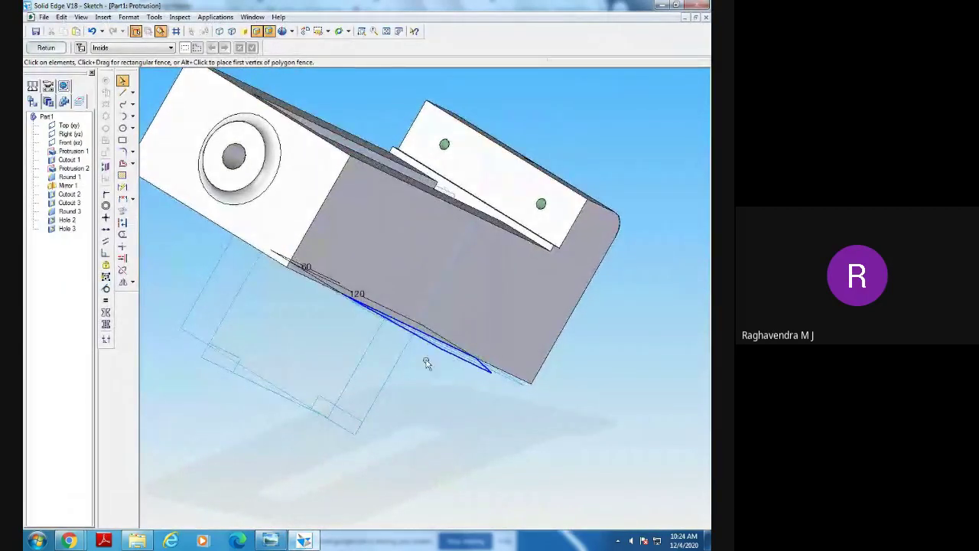
left_click(269, 540)
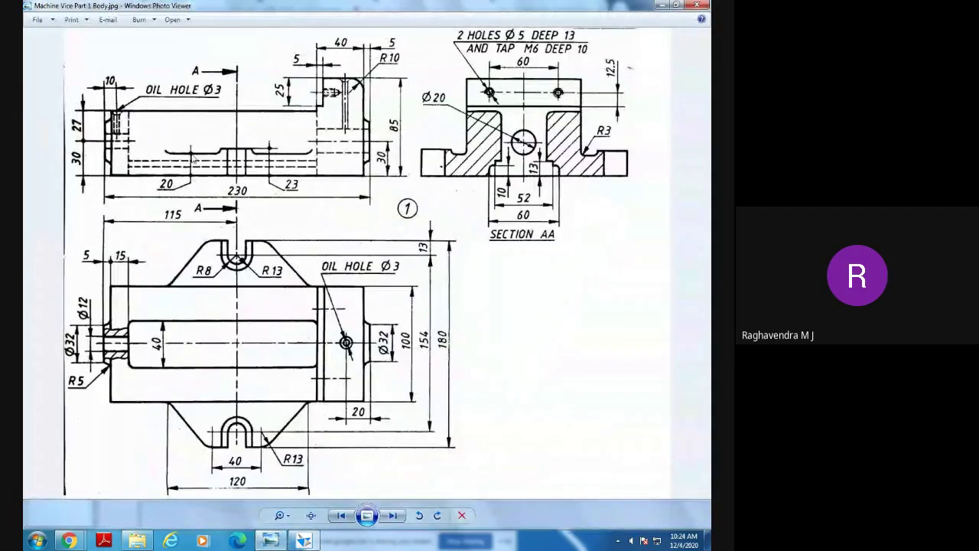
left_click(304, 540)
mouse_move(443, 428)
middle_mouse_down()
mouse_move(455, 437)
mouse_move(435, 431)
middle_mouse_up()
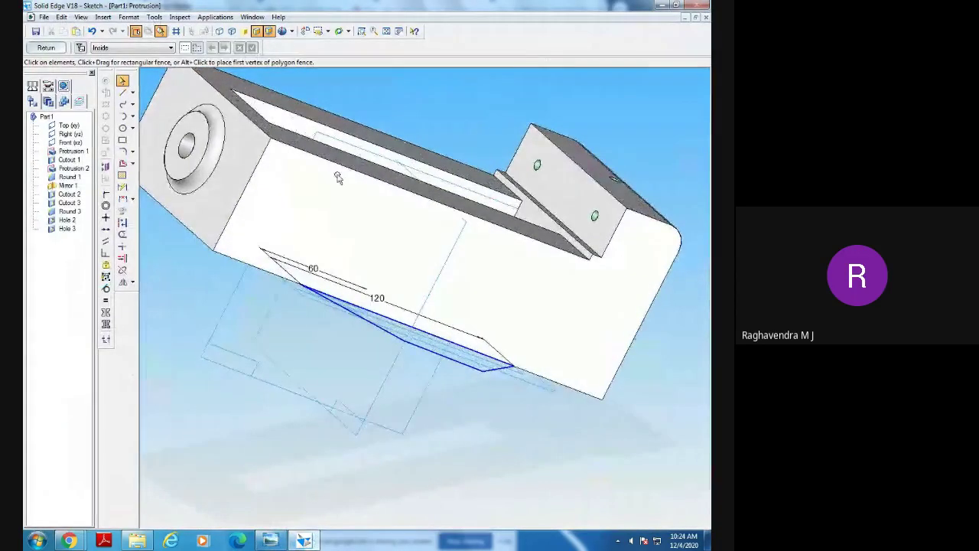
left_click(304, 31)
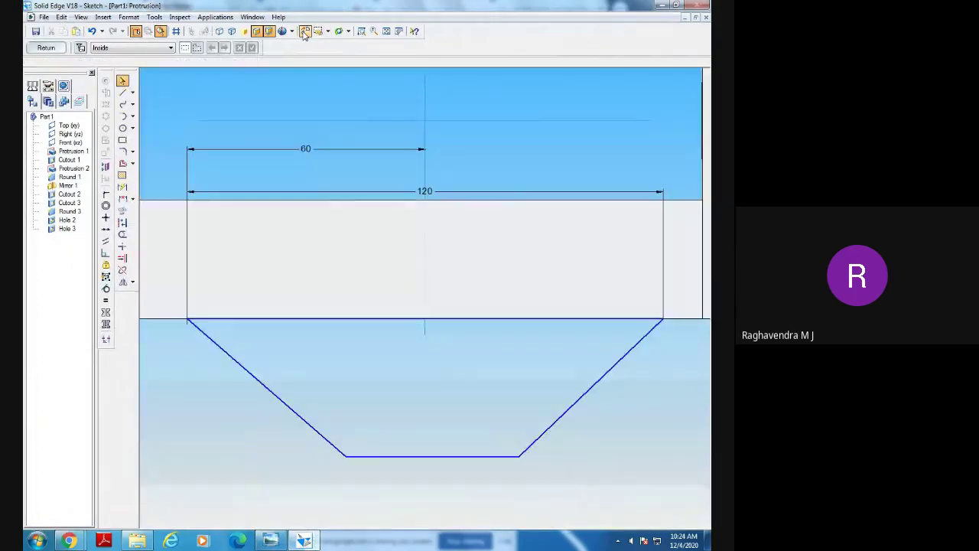
Check the lug in the drawing and dimension its outer edge from the body's horizontal centre reference plane.
left_click(269, 540)
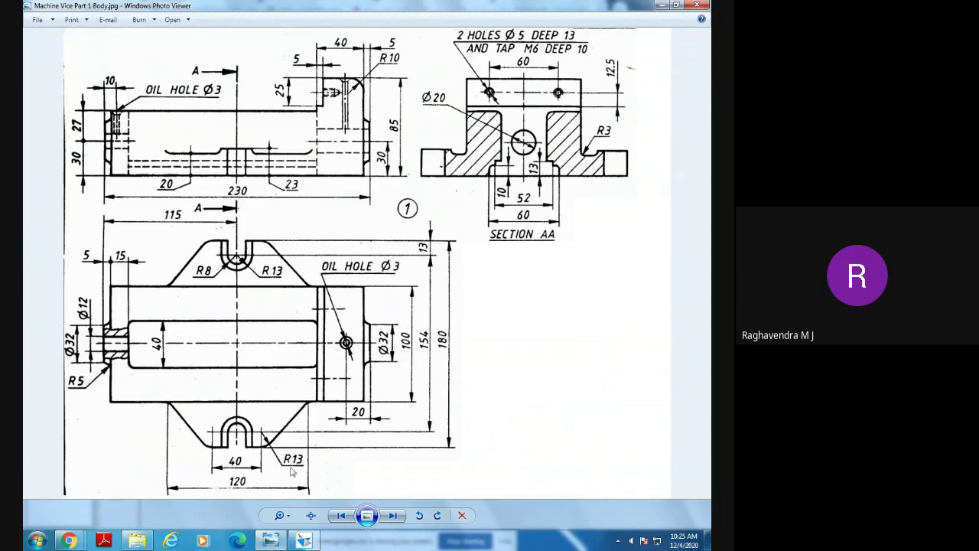
left_click(304, 541)
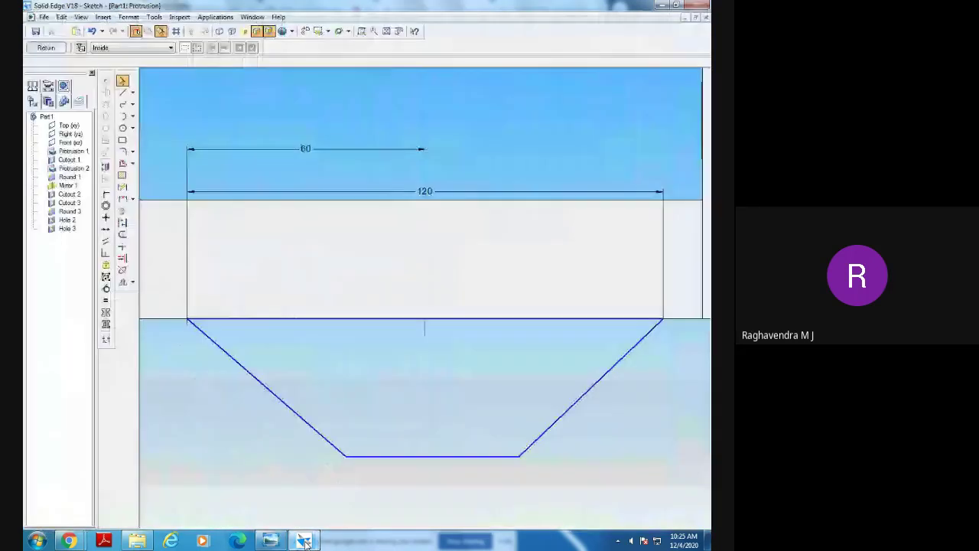
left_click(122, 187)
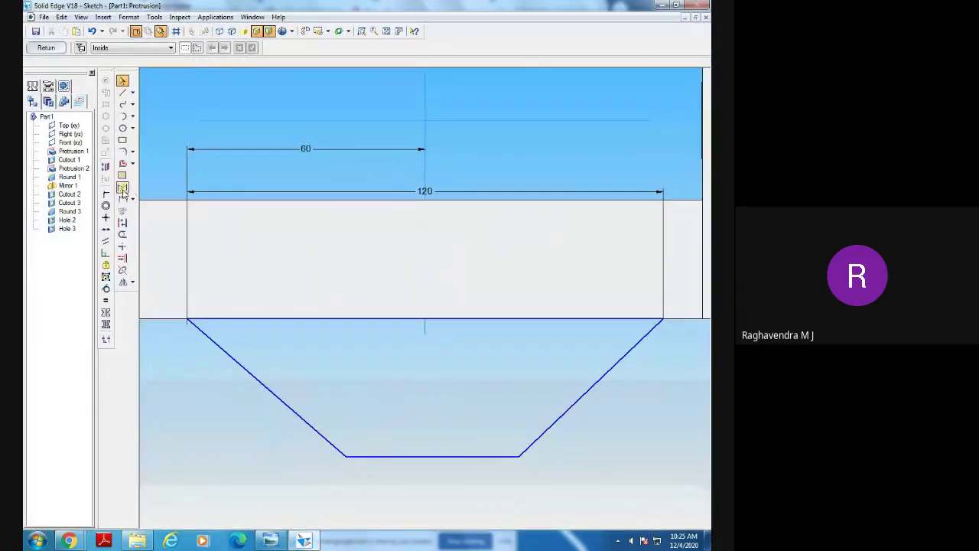
left_click(434, 456)
left_click(482, 120)
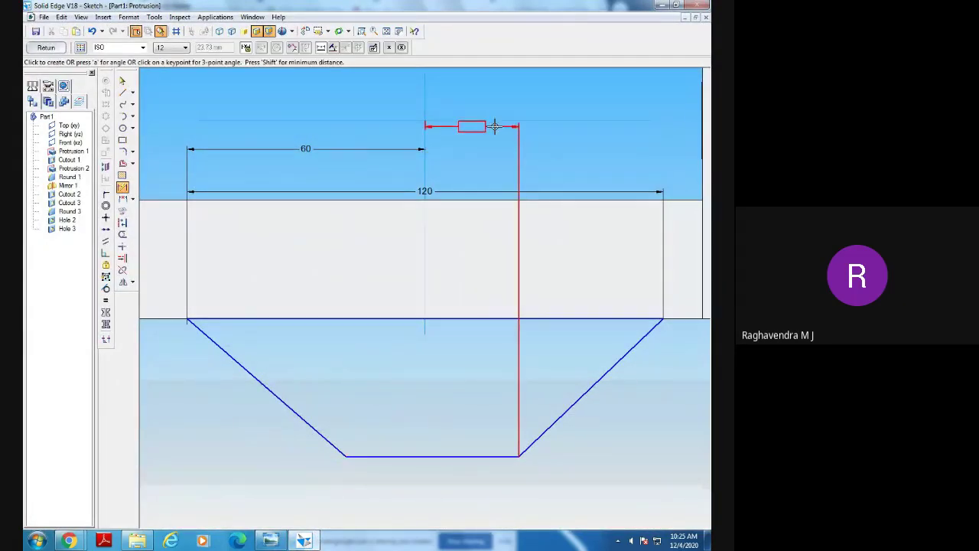
left_click(689, 313)
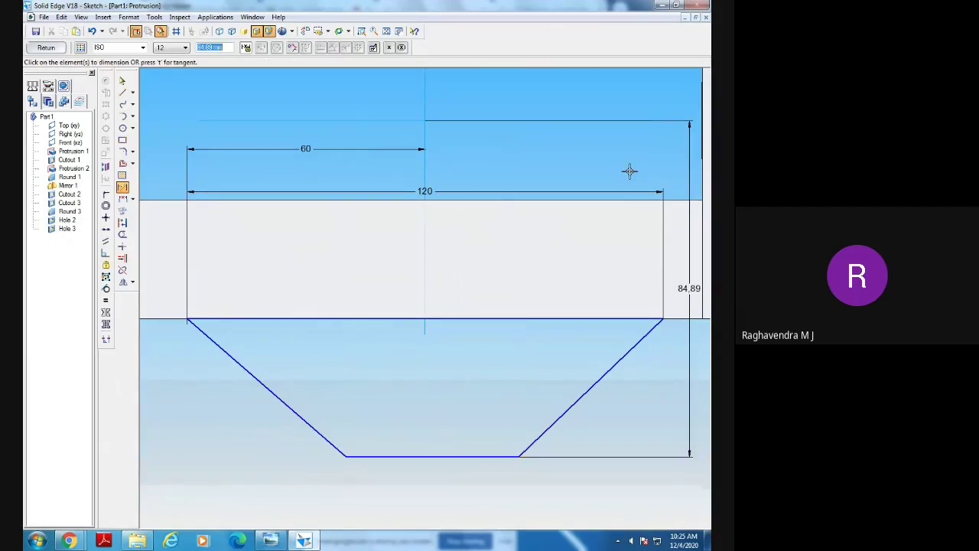
type("9")
key("Return")
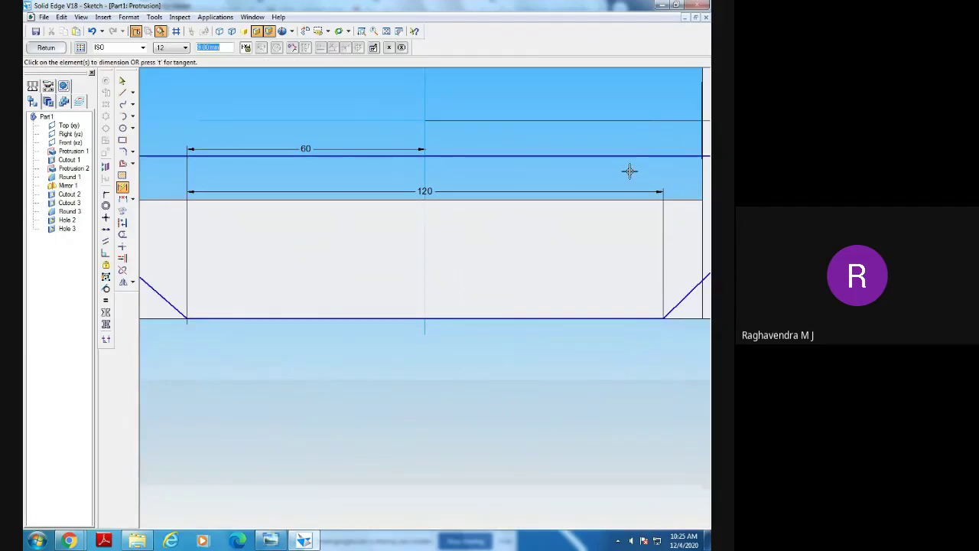
key("ctrl+z")
key("Escape")
Set the lug outer edge's distance from the horizontal reference plane to 90 mm and move the dimension clear of the sketch.
left_click(388, 31)
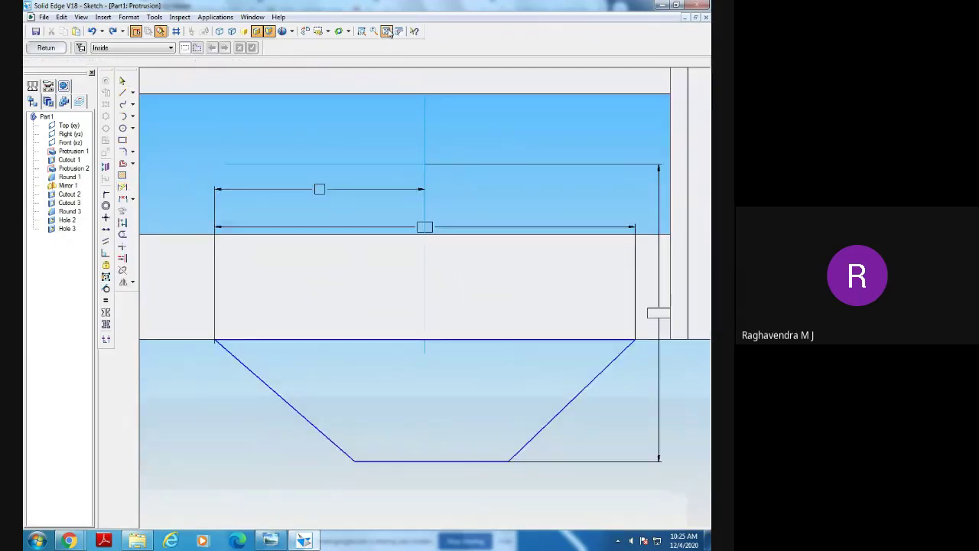
left_click(575, 382)
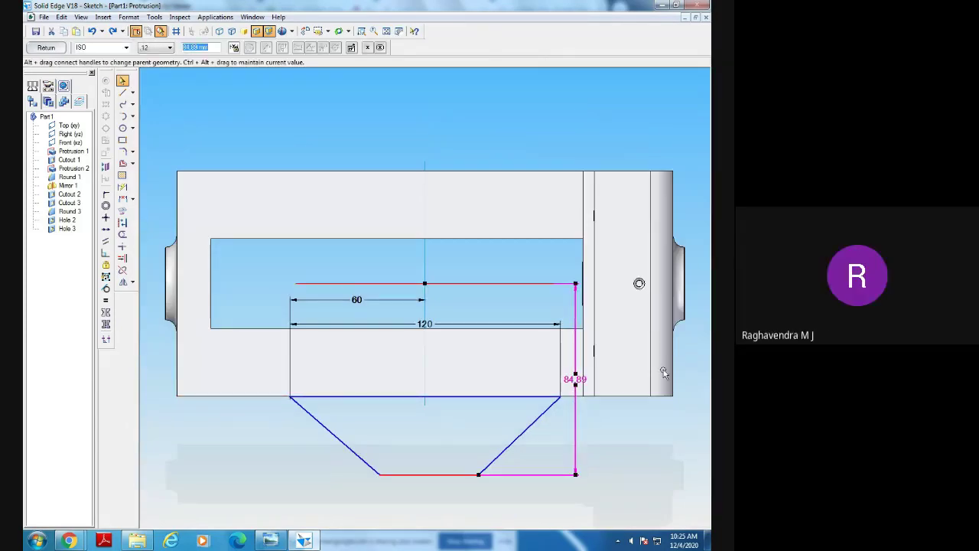
type("93")
key("Return")
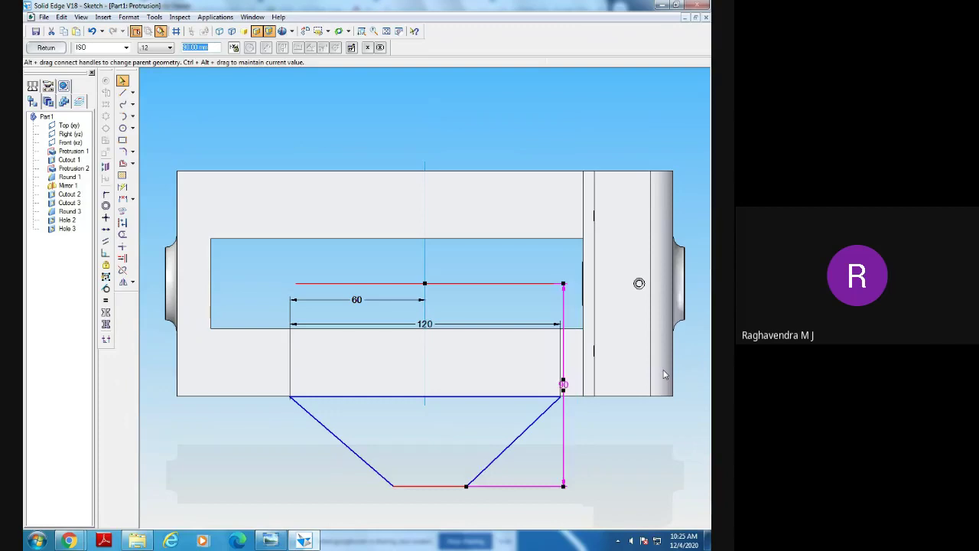
left_click_drag(565, 451, 601, 443)
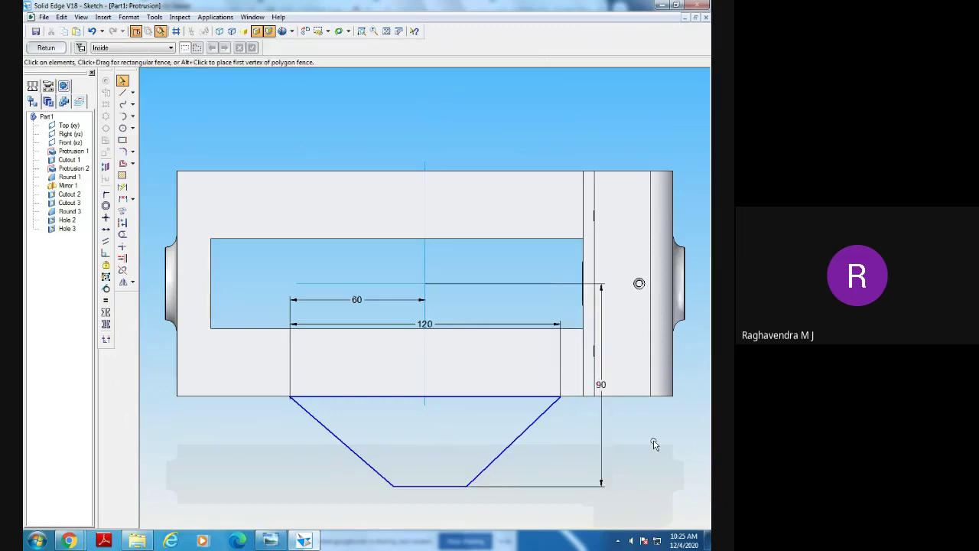
Check the corner radius in the drawing and fillet both outer corners of the lug sketch with a 13 mm radius.
left_click(273, 540)
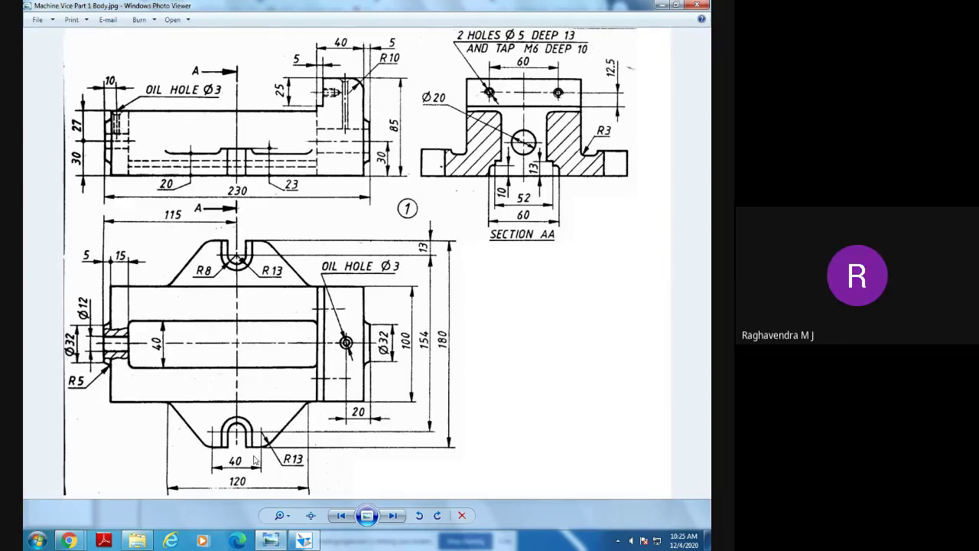
left_click(305, 540)
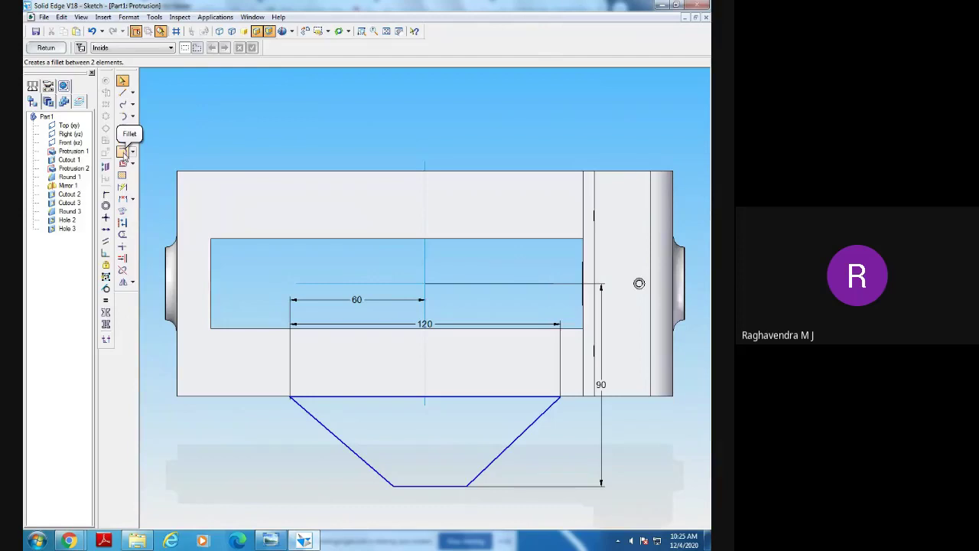
left_click(122, 151)
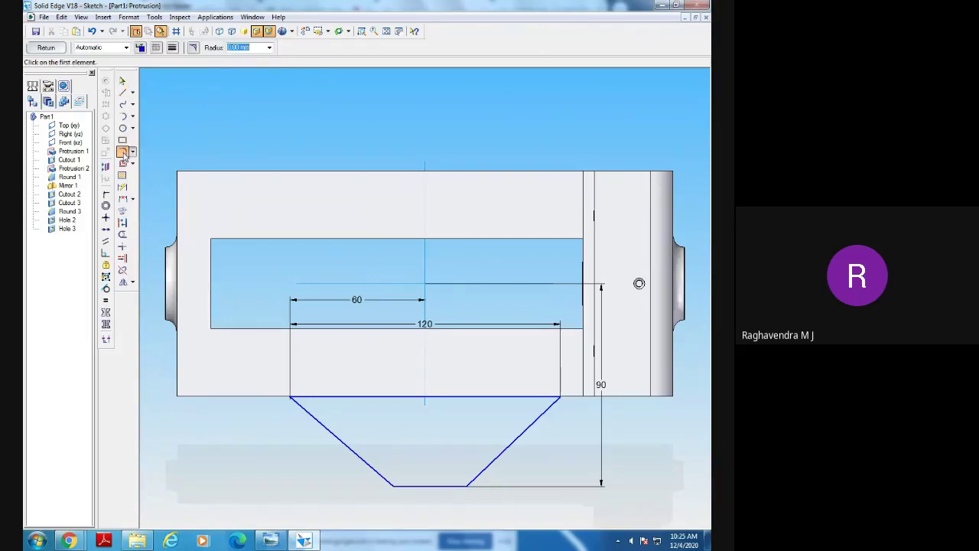
left_click(395, 478)
left_click(380, 470)
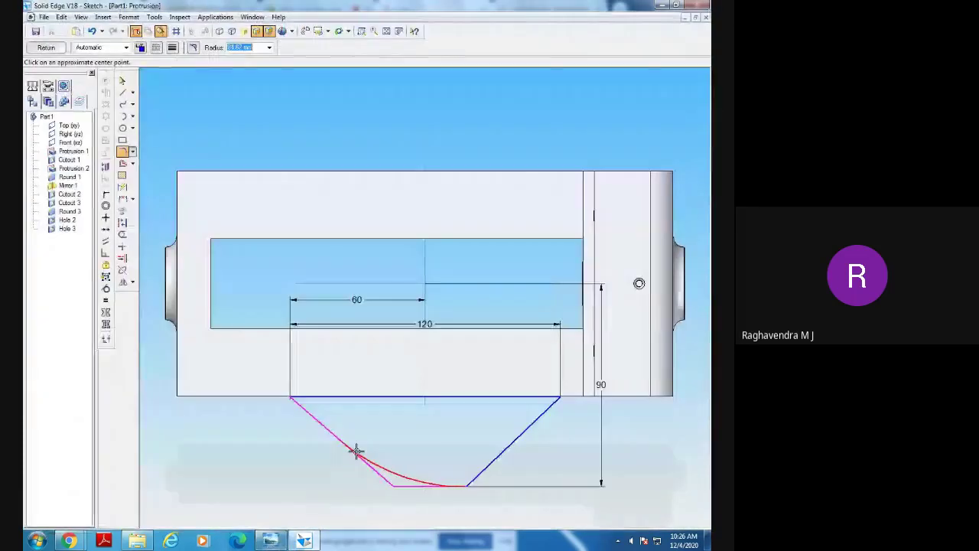
left_click(362, 448)
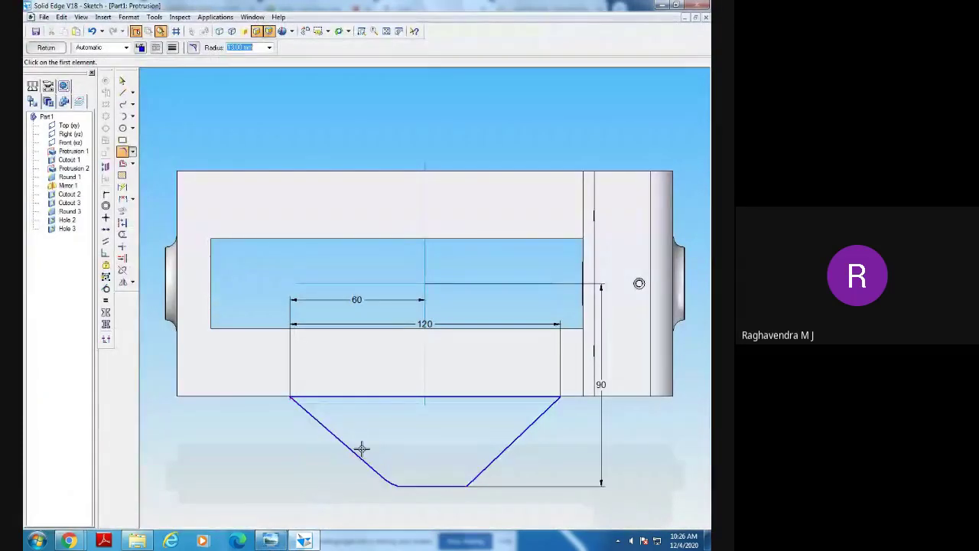
left_click(462, 484)
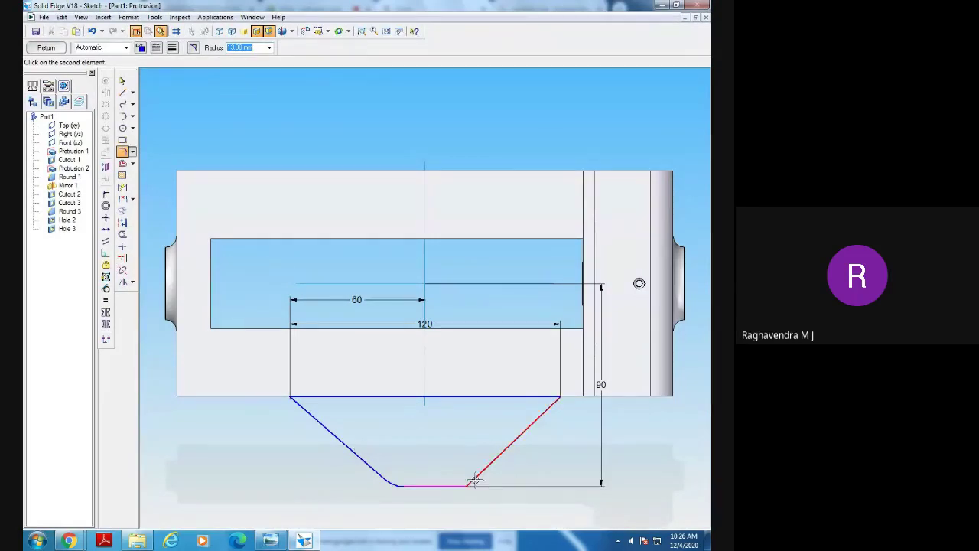
left_click(475, 480)
Add radius dimensions to both corner fillets of the lug sketch.
left_click(123, 187)
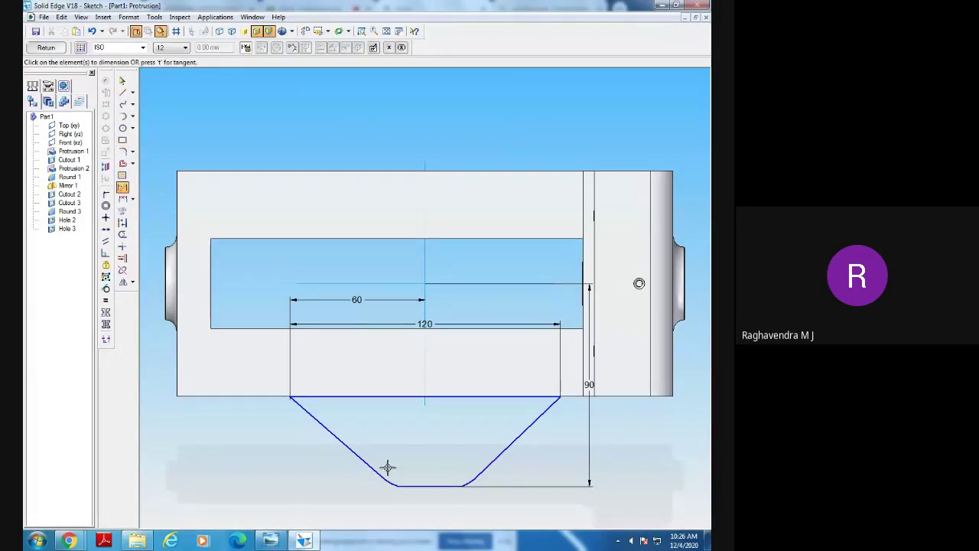
left_click(376, 493)
left_click(468, 481)
left_click(493, 504)
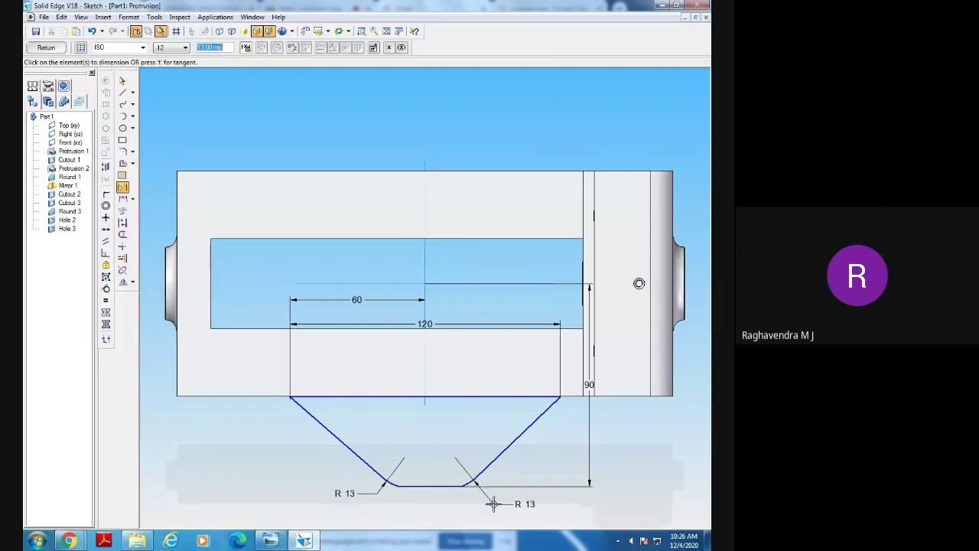
Check the fillet spacing in the drawing and dimension the distance between the two fillet centres at 40 mm.
left_click(269, 540)
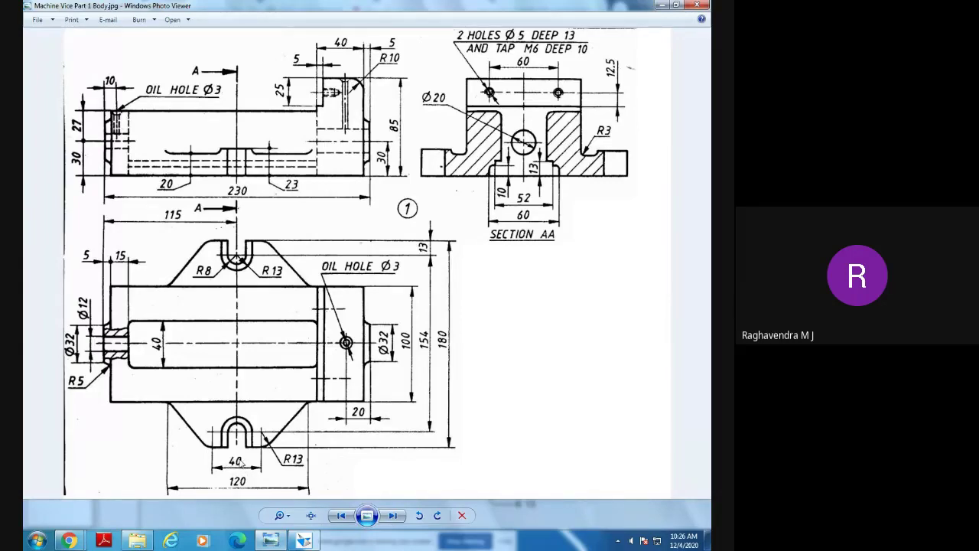
left_click(304, 541)
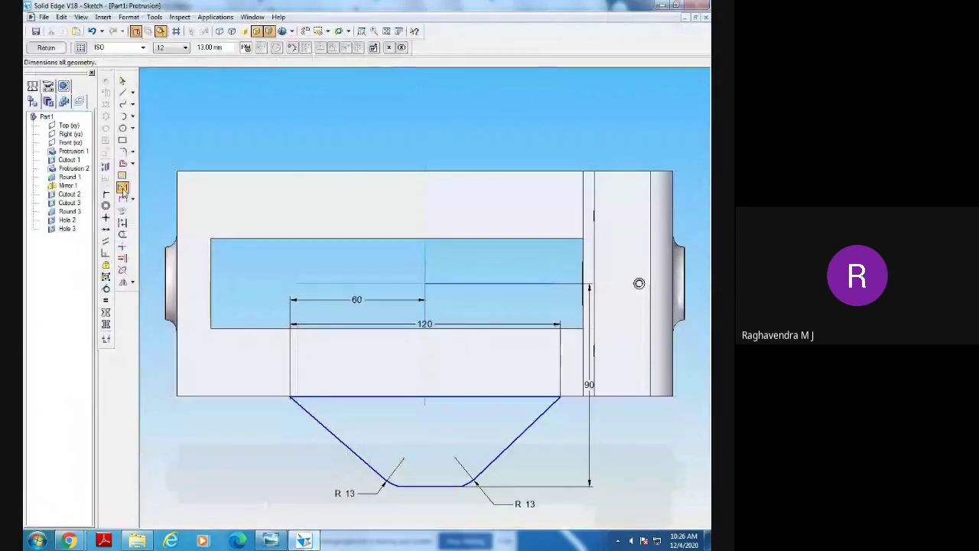
left_click(123, 188)
left_click(389, 477)
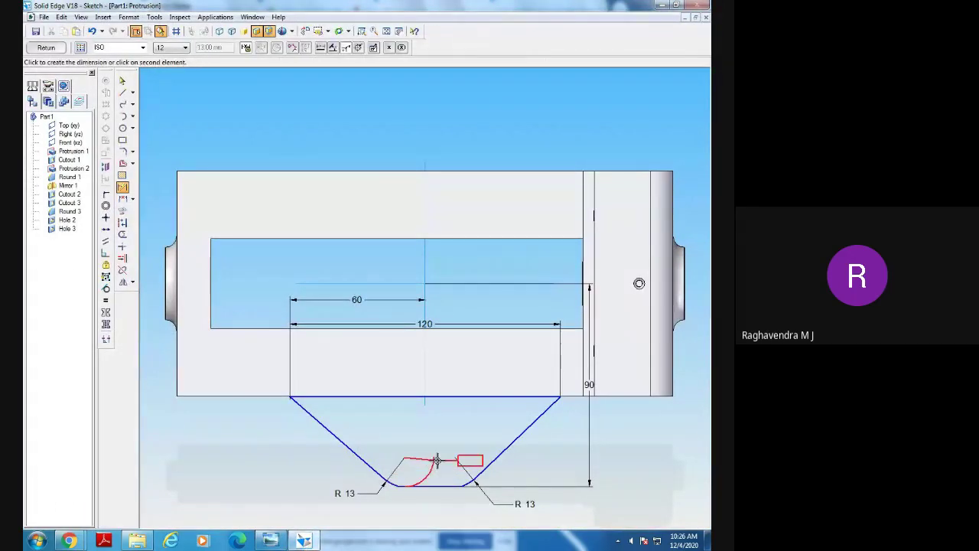
left_click(468, 483)
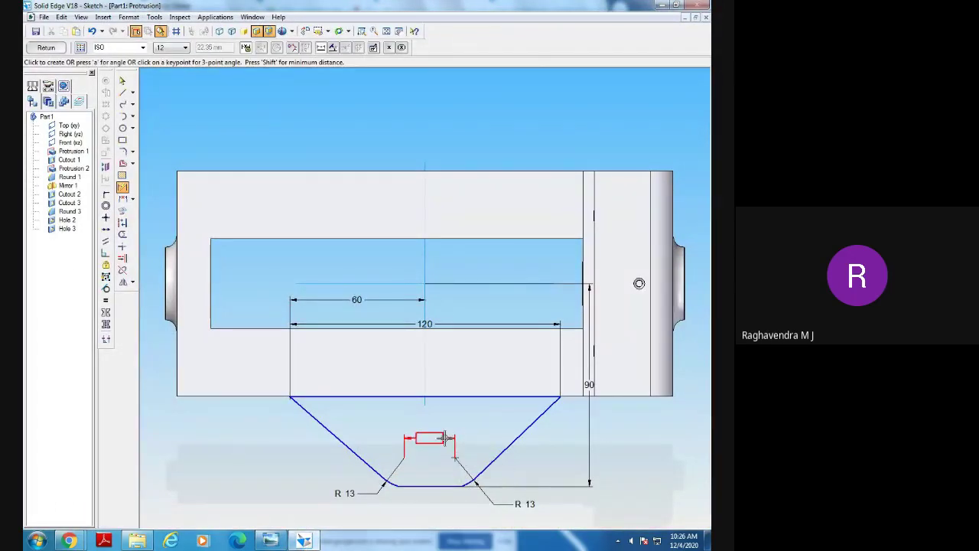
left_click(445, 438)
type("40")
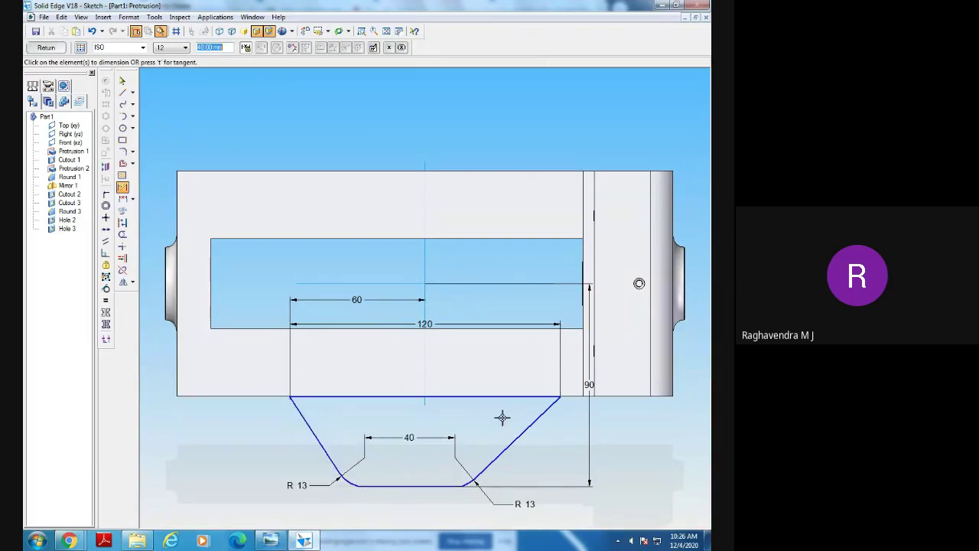
key("Return")
left_click(122, 80)
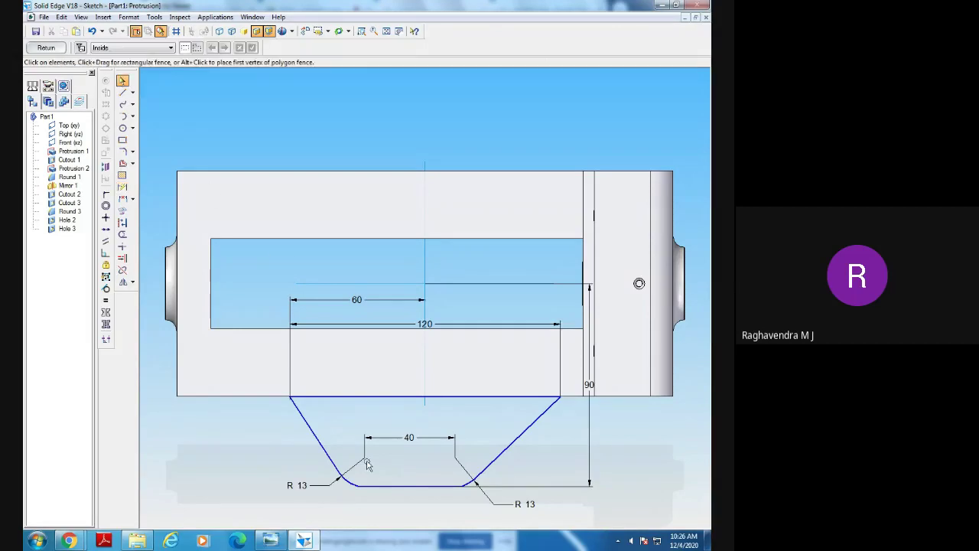
Try to make the lug's two corner arcs symmetric, using the vertical reference line as the symmetry axis.
left_click(106, 324)
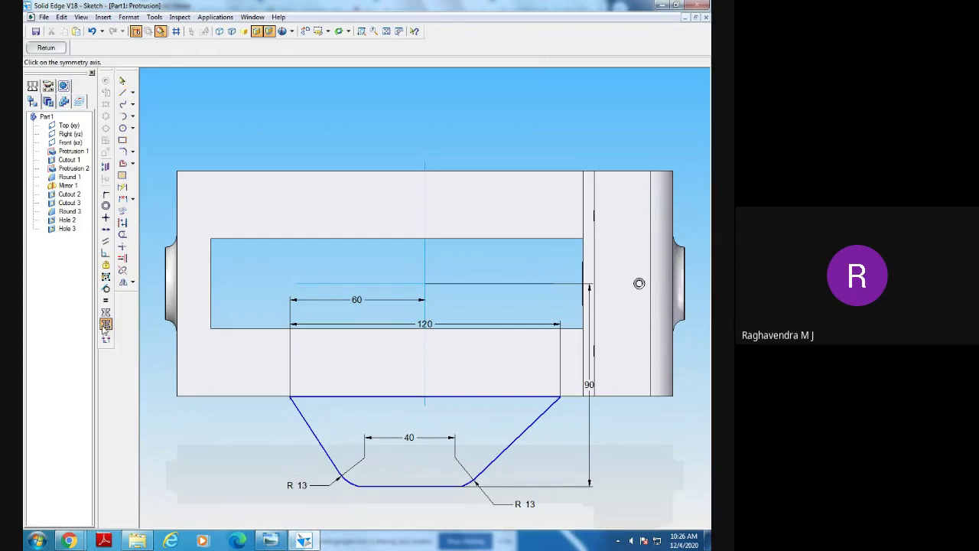
left_click(425, 401)
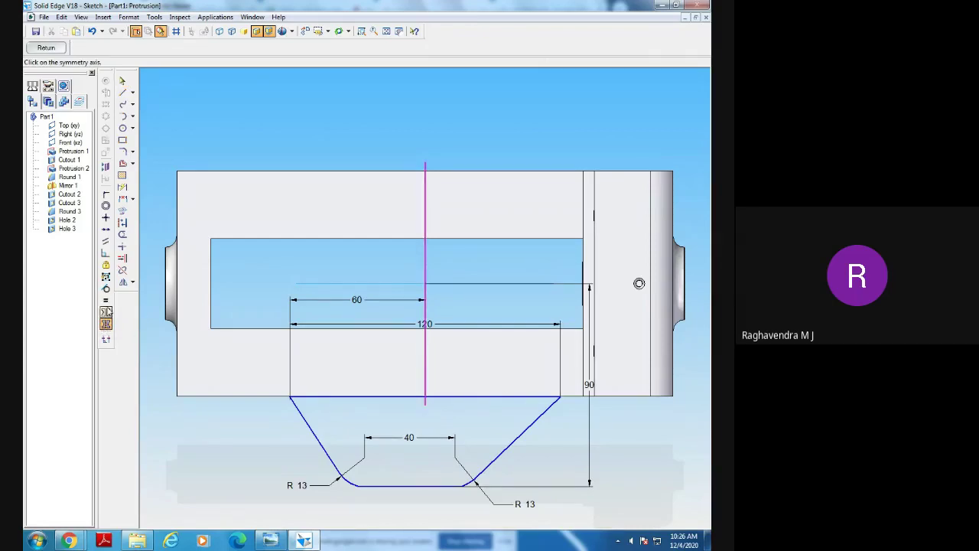
left_click(107, 311)
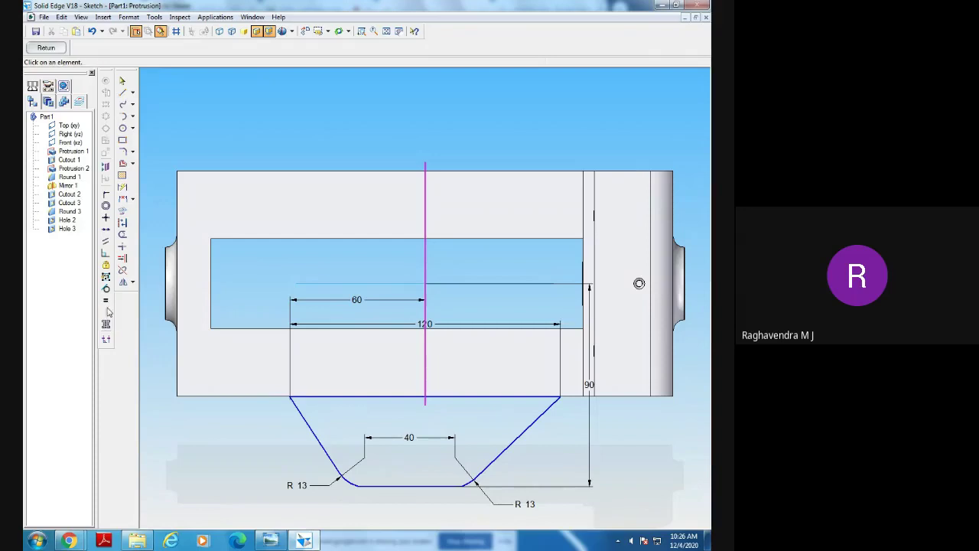
left_click(344, 477)
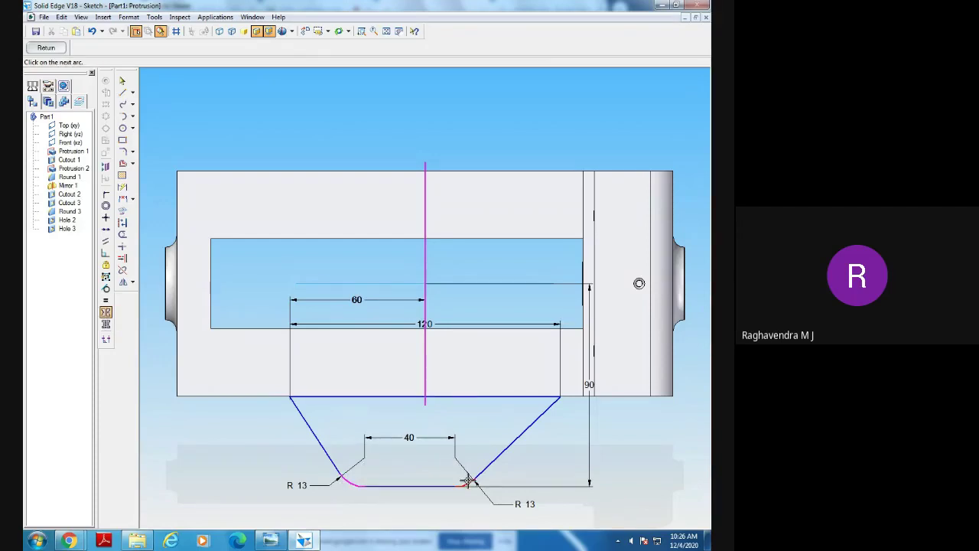
left_click(468, 480)
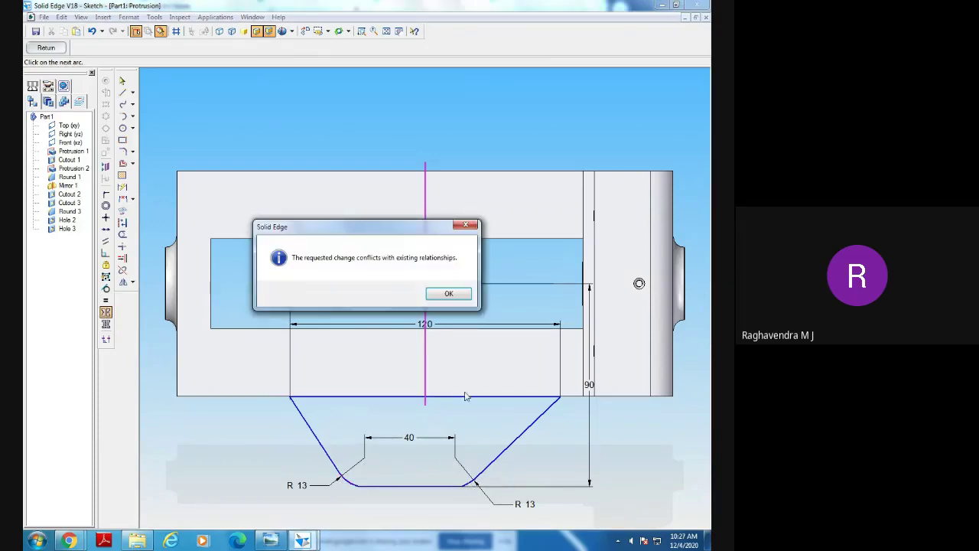
left_click(449, 291)
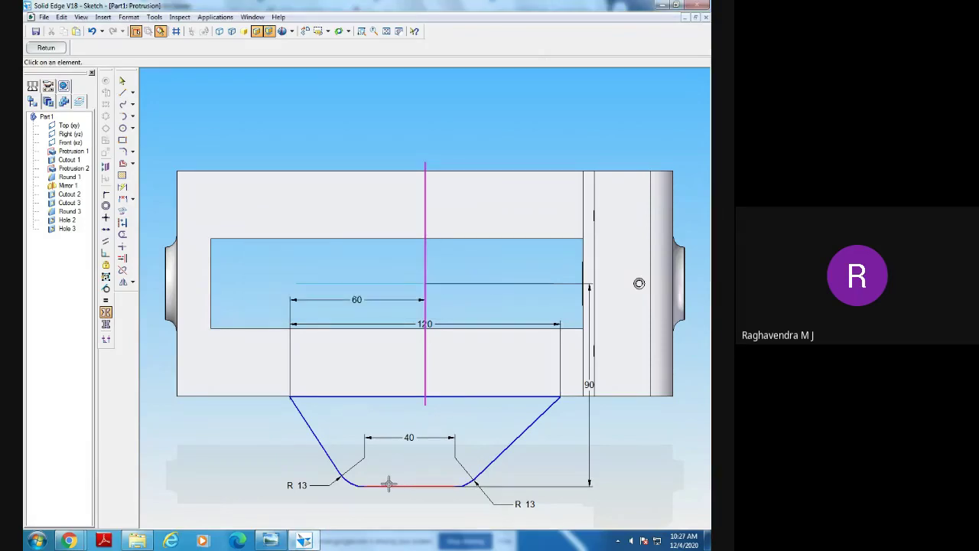
left_click(345, 479)
left_click(465, 482)
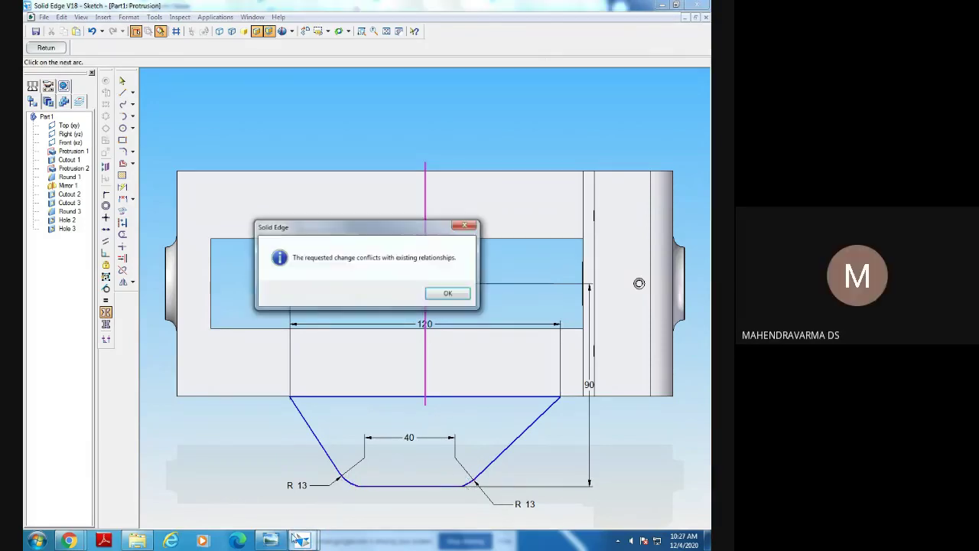
left_click(448, 290)
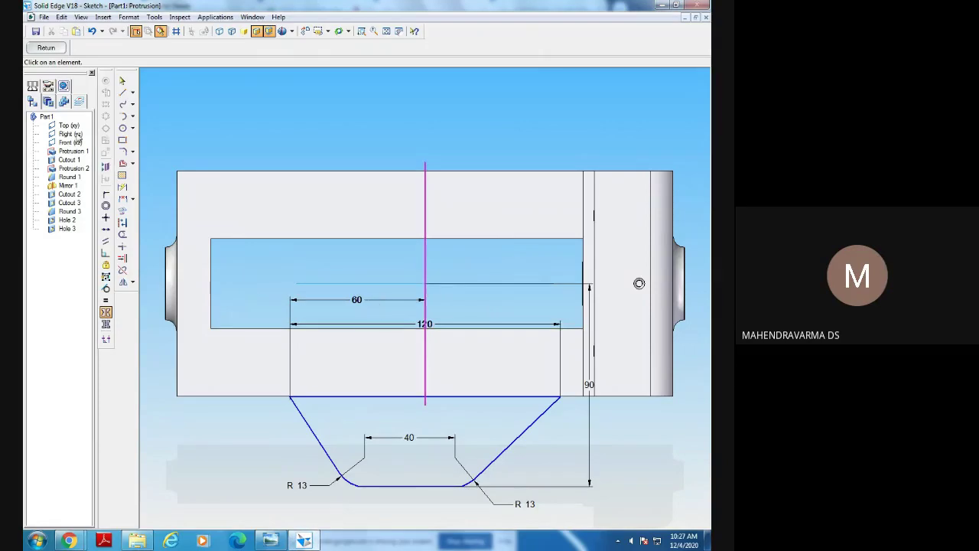
Delete the 60 mm dimension between the lug's left corner and the vertical centreline.
left_click(122, 79)
right_click(376, 302)
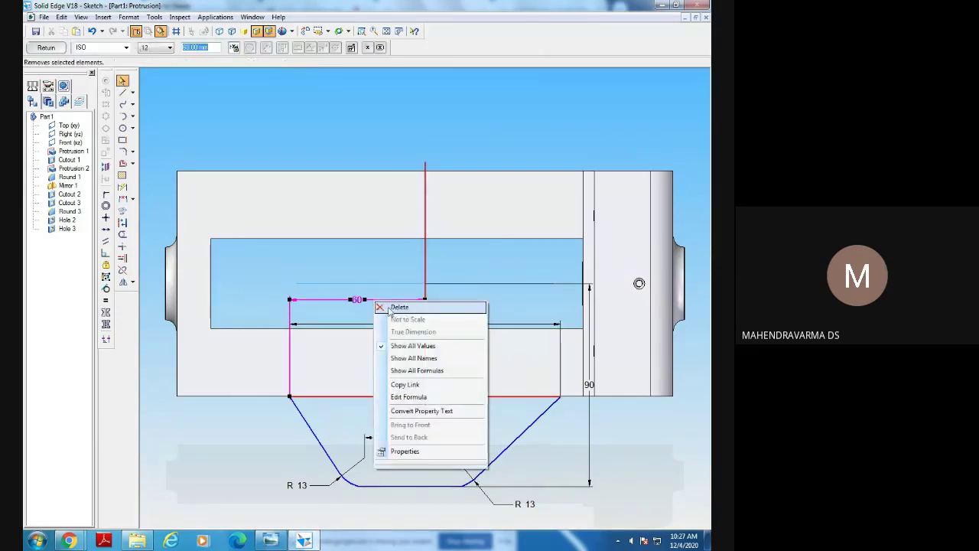
left_click(382, 306)
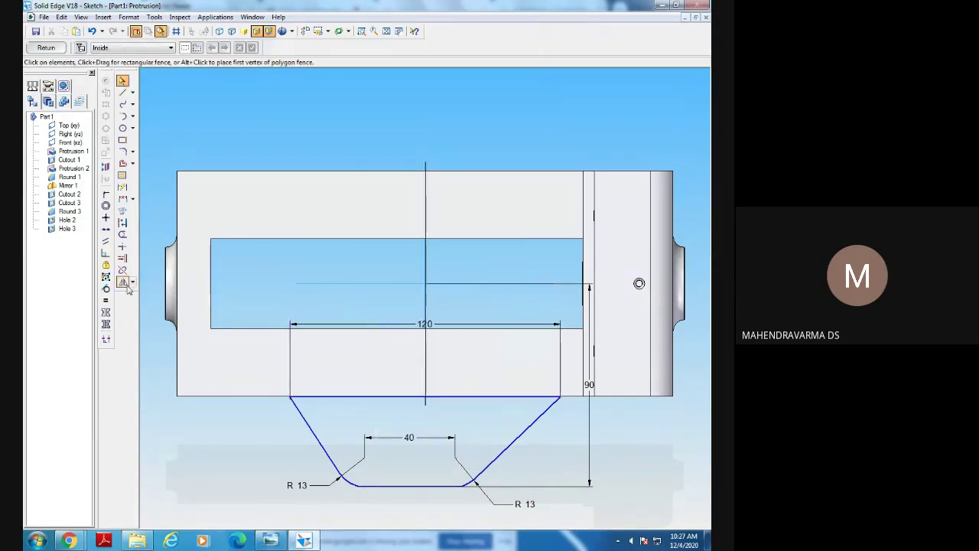
Set the vertical centreline as symmetry axis again and try to make the lug's two slanted lines symmetric about it.
left_click(106, 323)
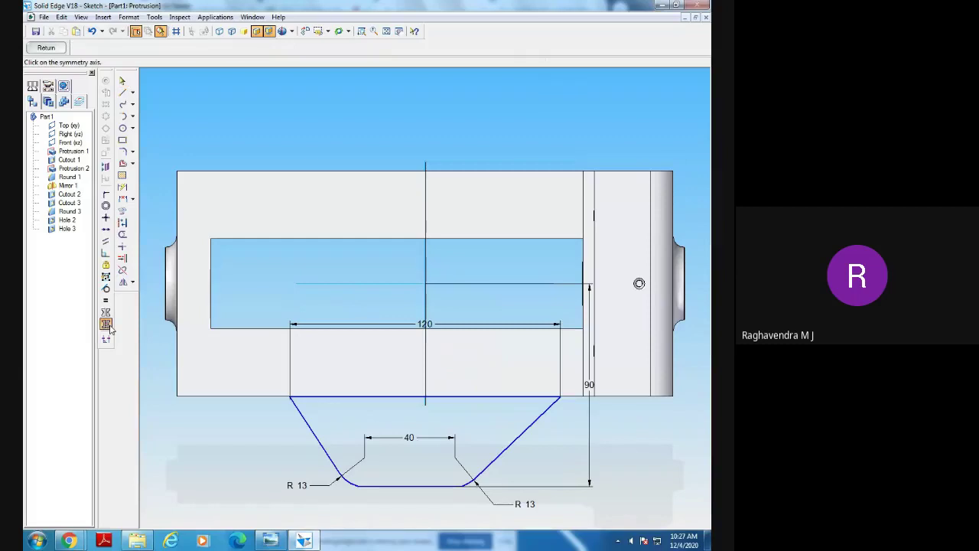
left_click(424, 372)
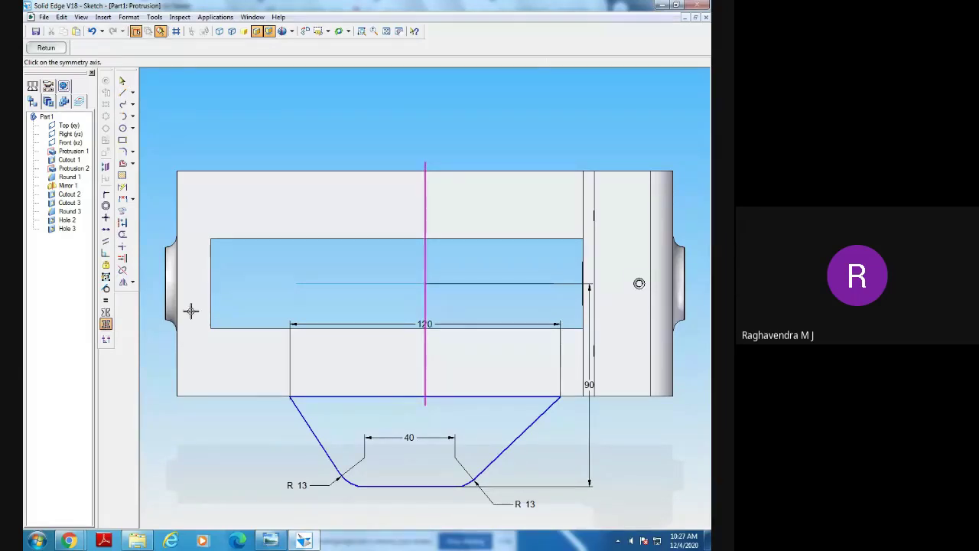
left_click(106, 311)
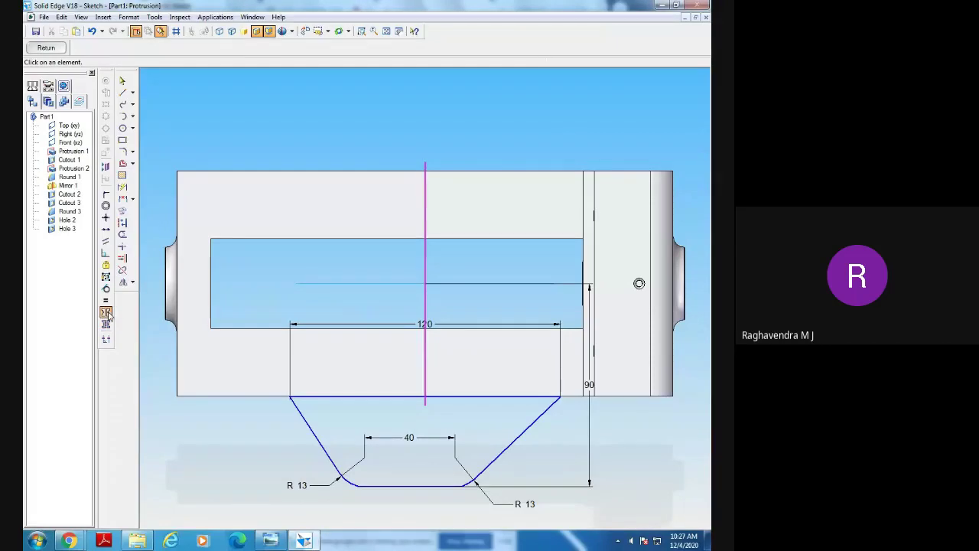
left_click(505, 452)
left_click(317, 436)
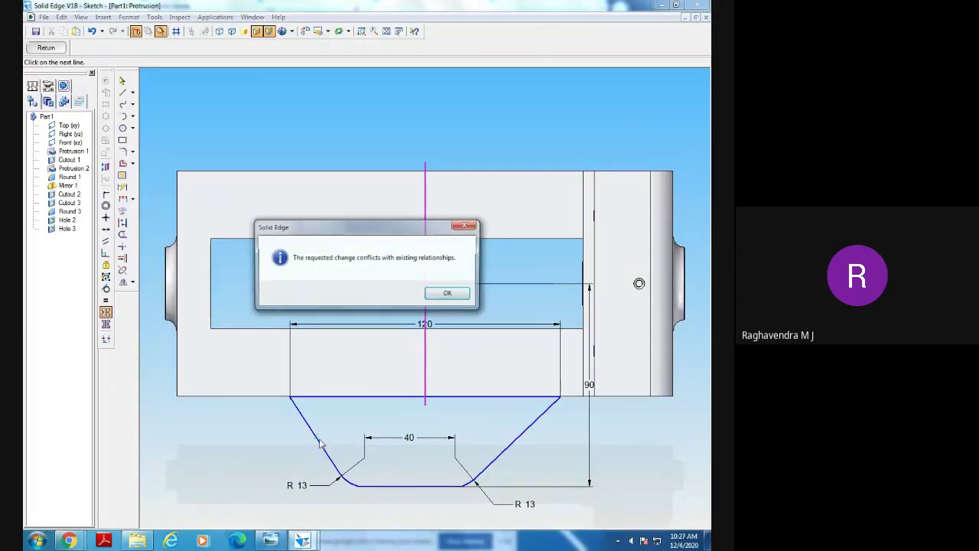
left_click(459, 295)
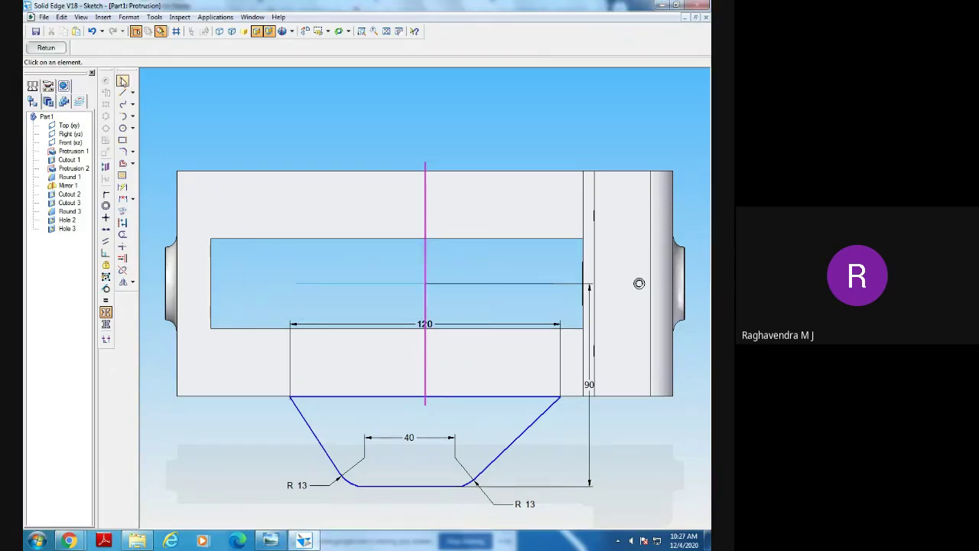
Reassign the symmetry axis and retry the symmetric relationship between the two corner arcs of the lug sketch.
left_click(122, 81)
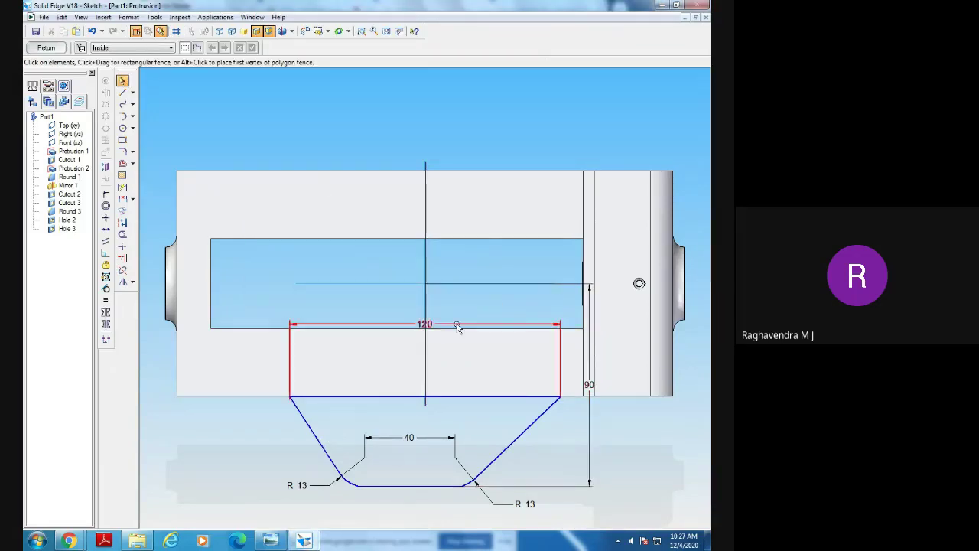
left_click(106, 324)
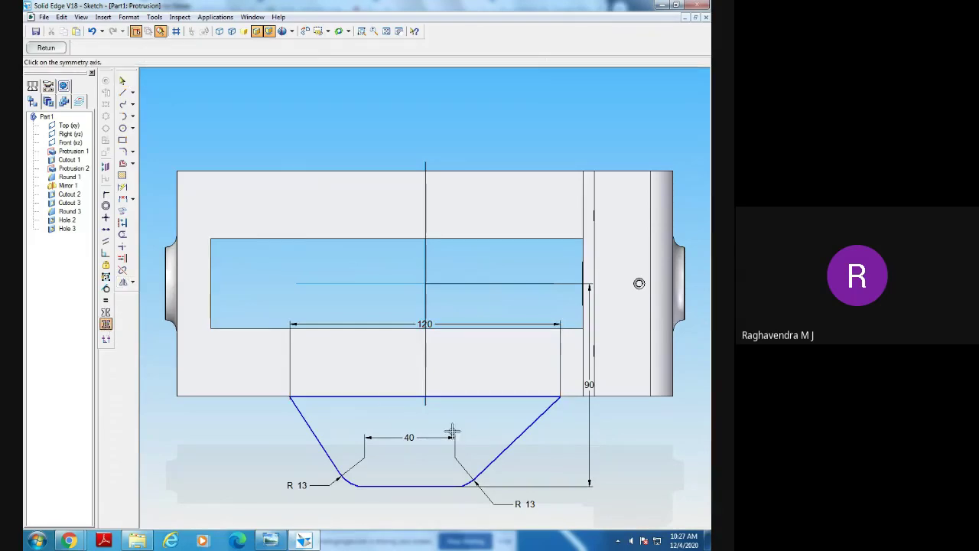
left_click(107, 312)
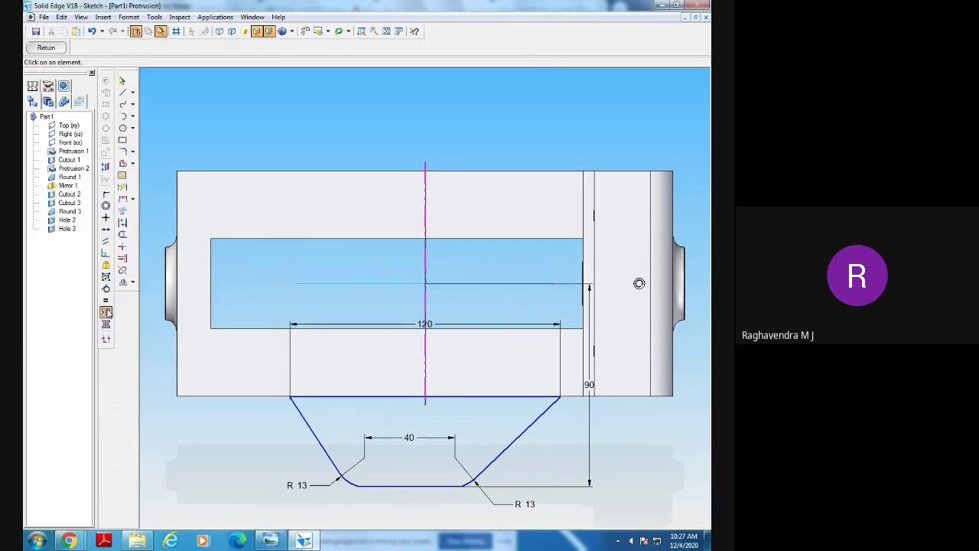
left_click(352, 482)
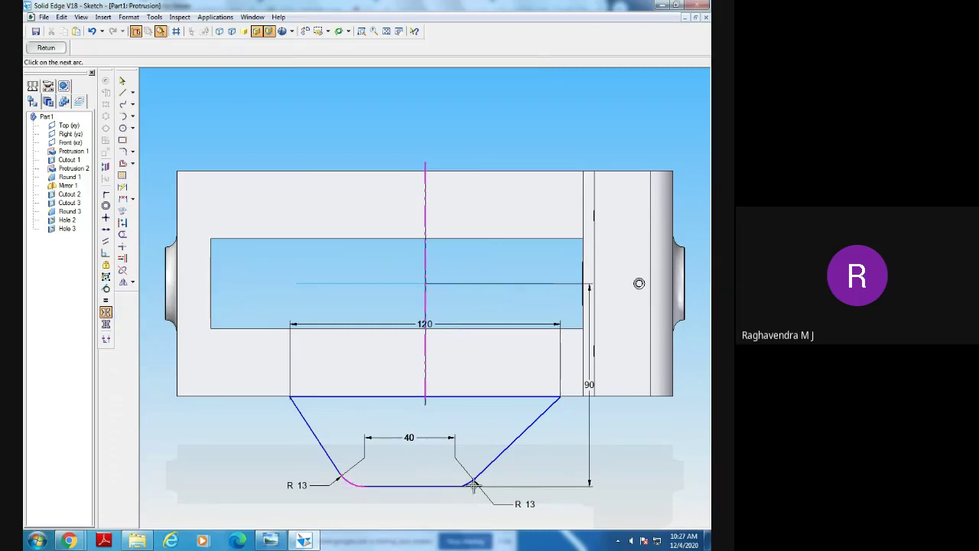
left_click(471, 484)
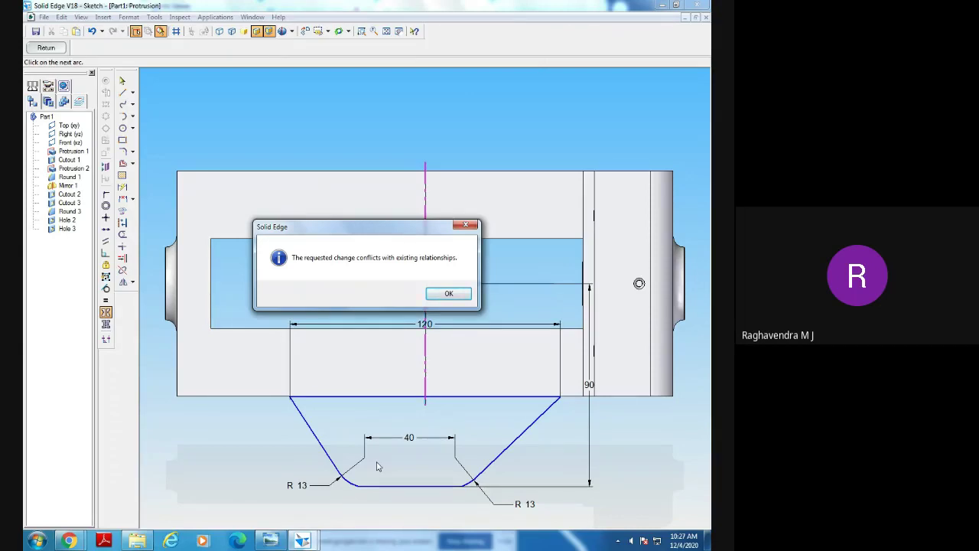
left_click(449, 294)
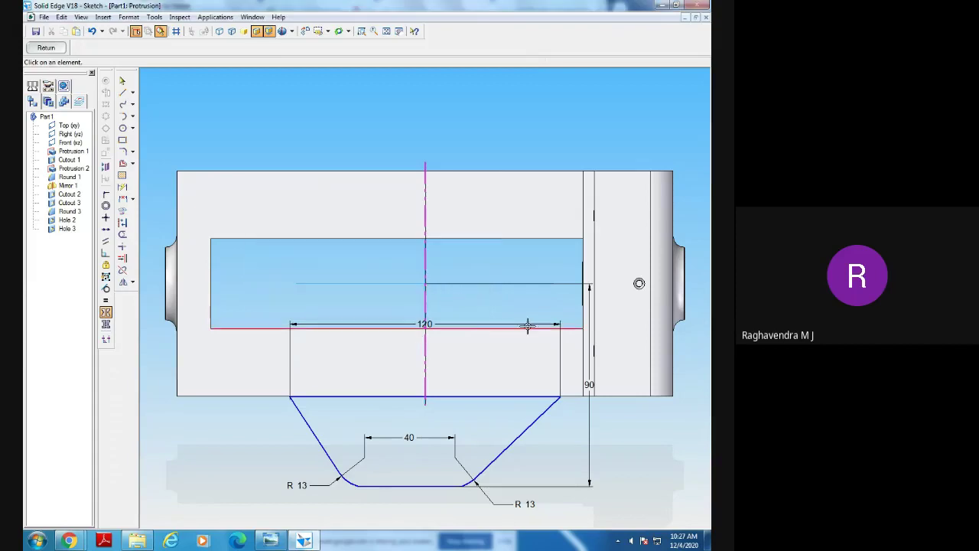
Dimension the lug's left upper corner at 60 mm from the vertical centreline.
left_click(122, 93)
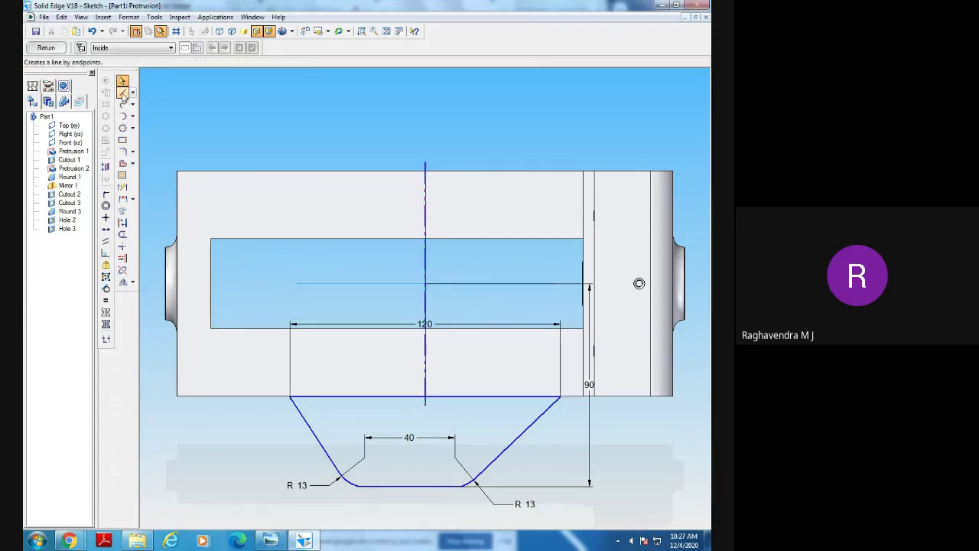
left_click(122, 186)
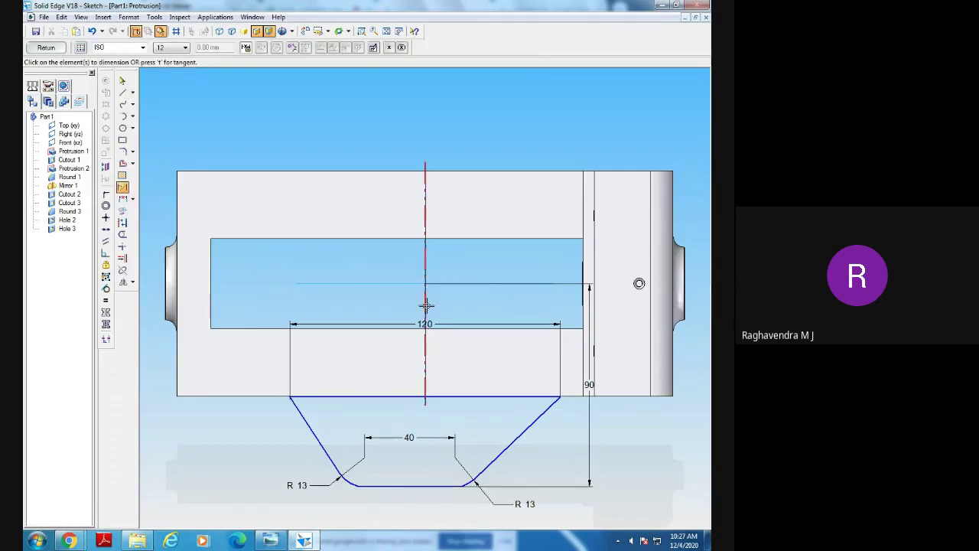
left_click(304, 31)
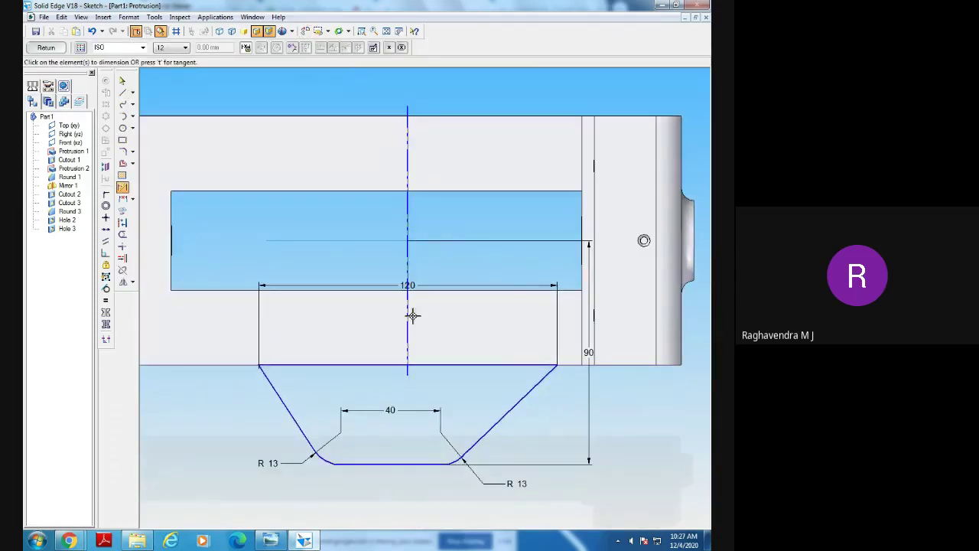
left_click(411, 325)
left_click(259, 367)
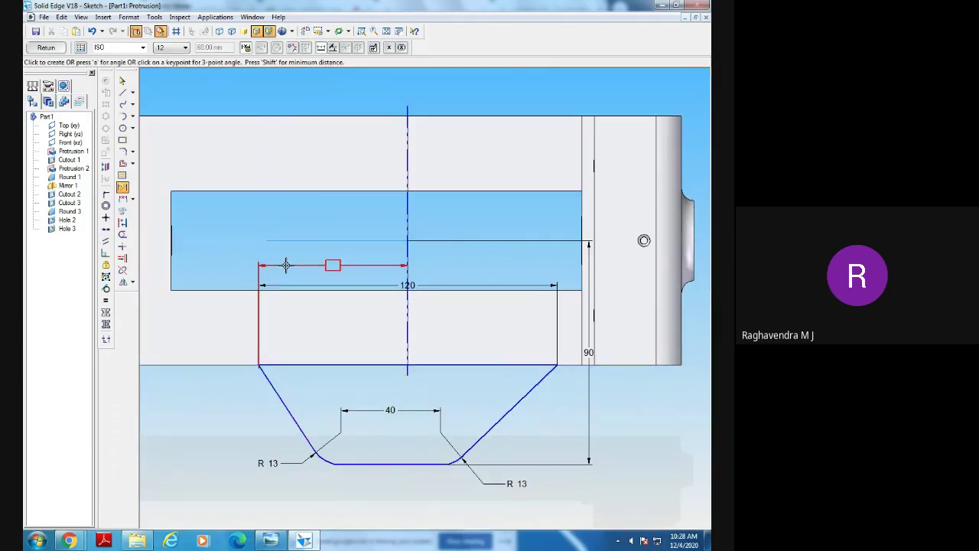
left_click(306, 256)
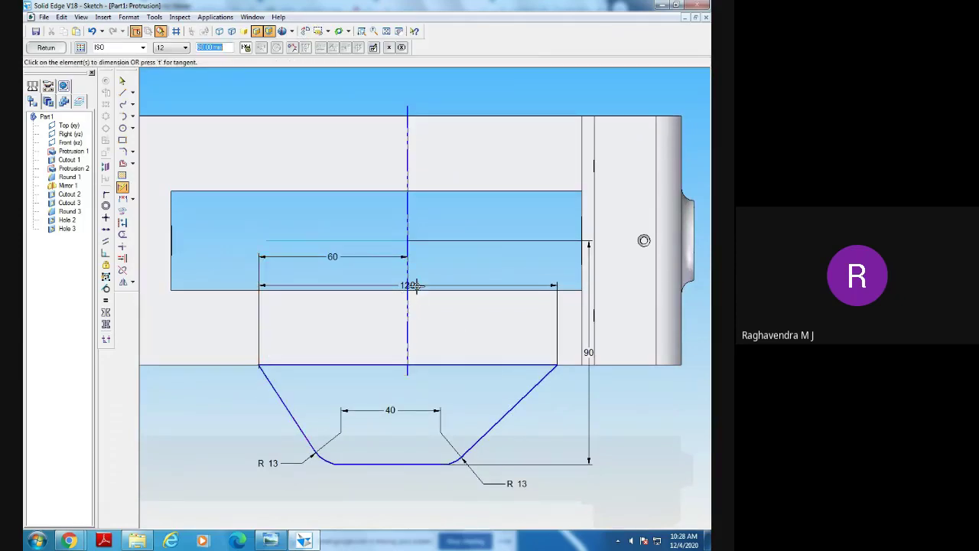
Dimension the left corner fillet's centre from the vertical centreline and set the distance to 20 mm.
left_click(408, 339)
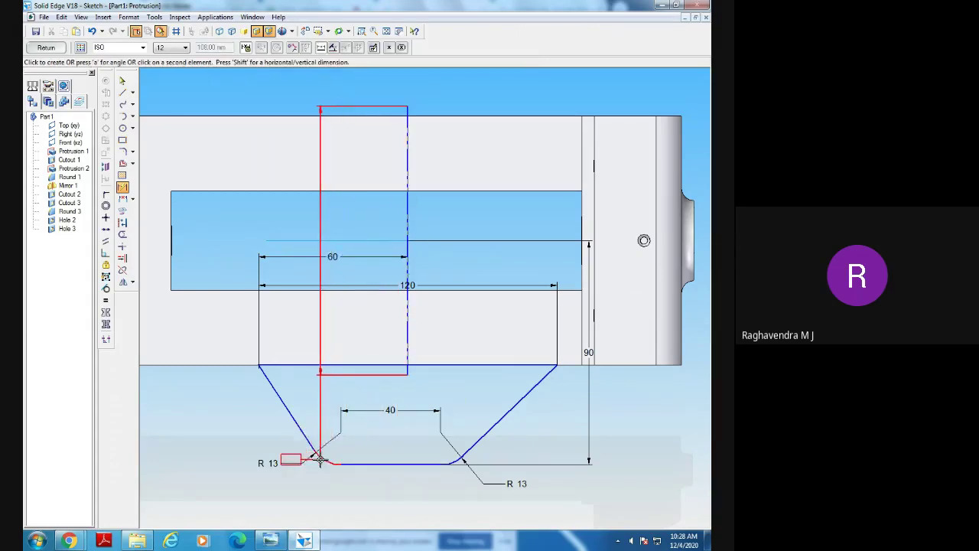
left_click(320, 459)
left_click(373, 379)
type("20")
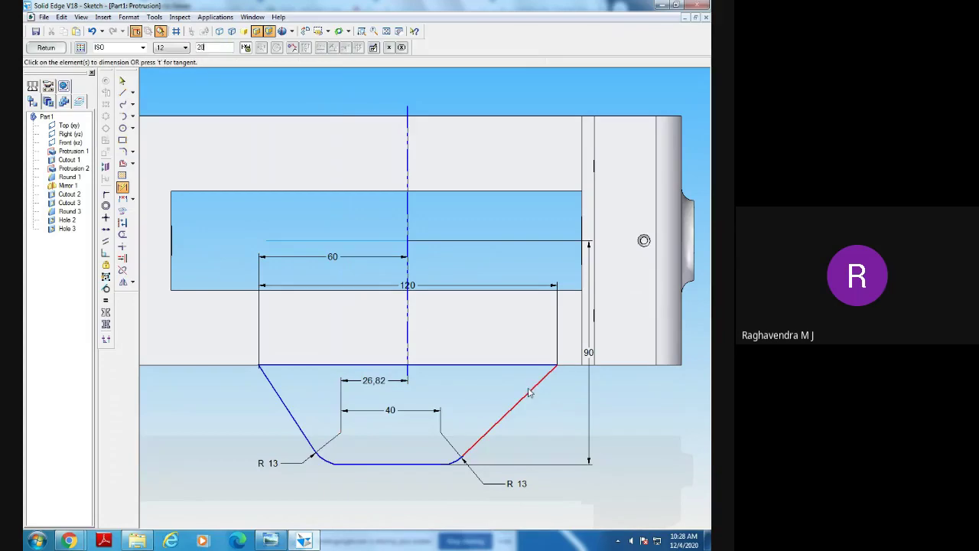
key("Return")
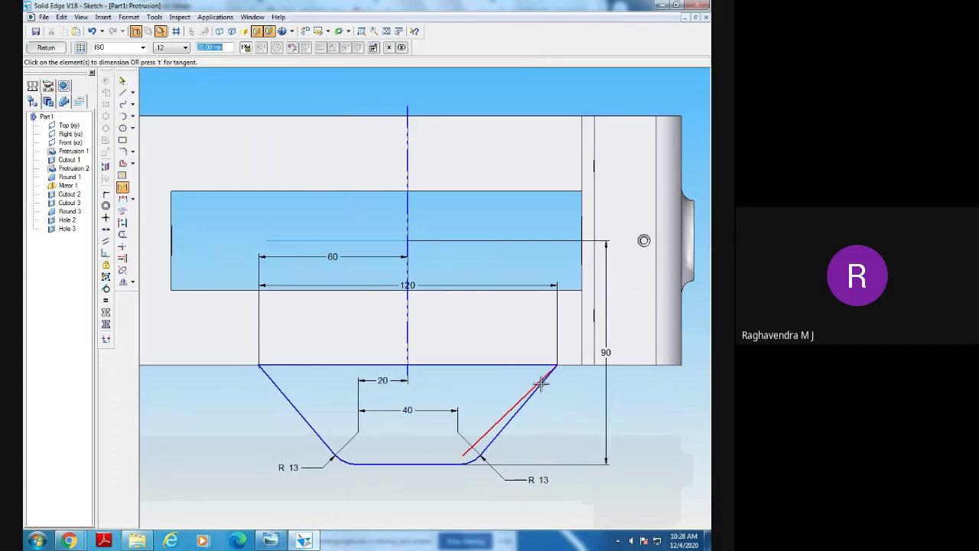
left_click(184, 177)
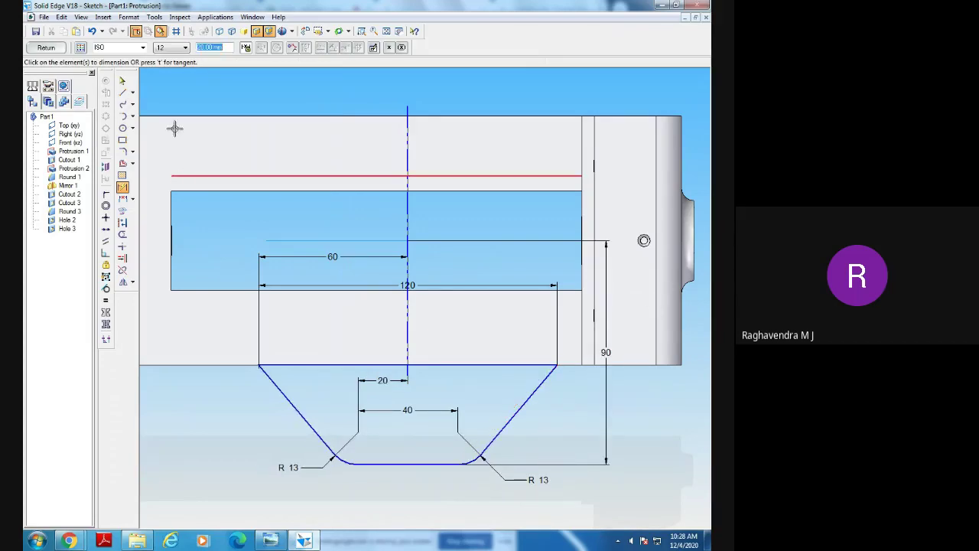
Review the spacing dimension between the two fillet centres, then finish the lug sketch to continue with the protrusion's extent.
left_click(122, 81)
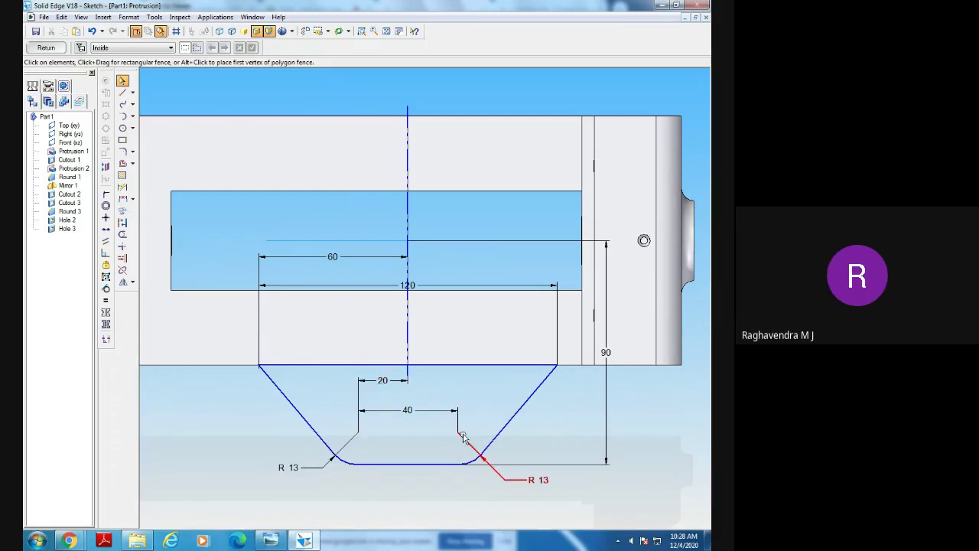
left_click(413, 411)
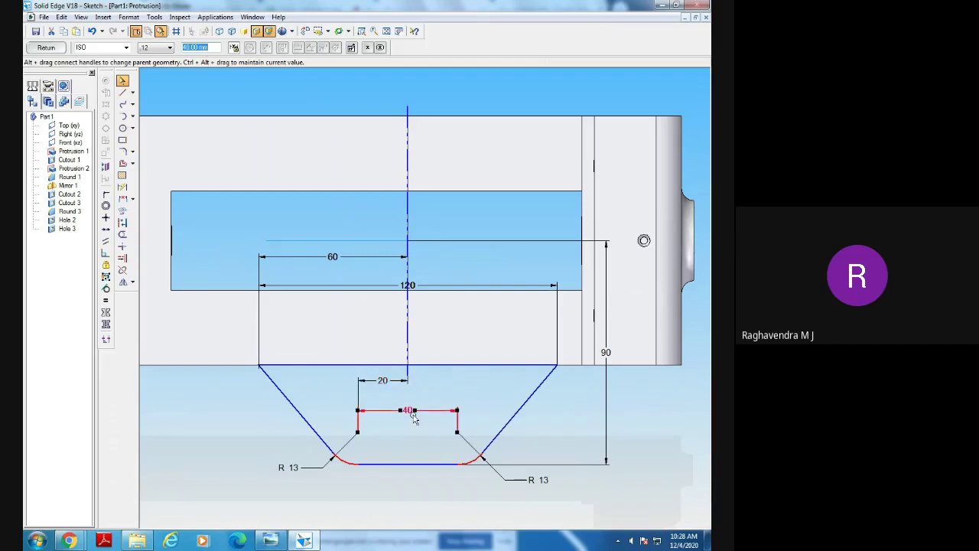
left_click(426, 444)
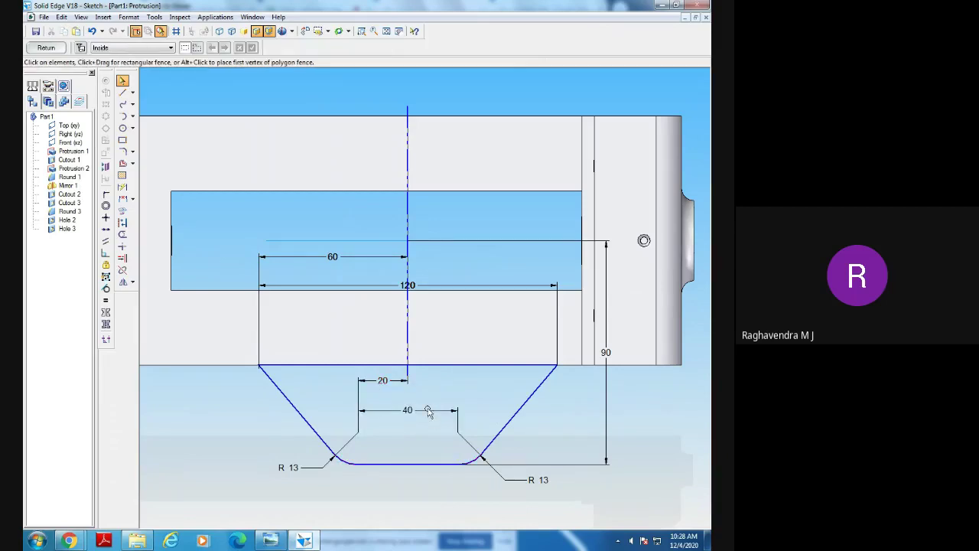
left_click(428, 411)
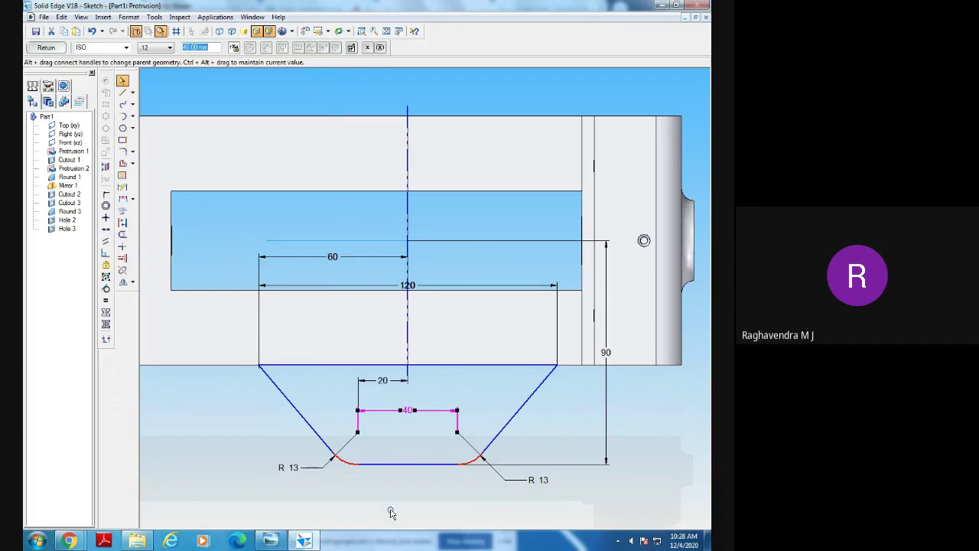
left_click(45, 48)
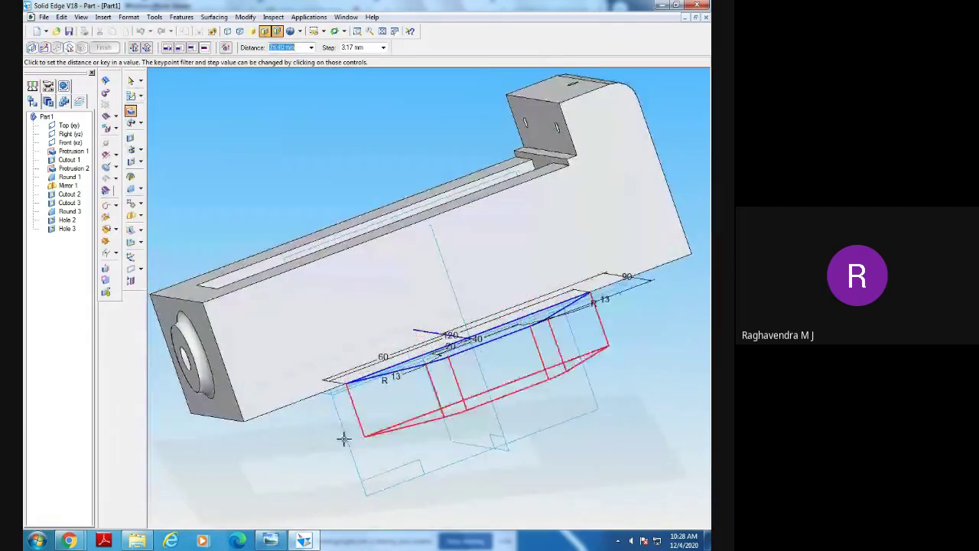
Check the lug's thickness in the drawing, extrude its profile 20 mm upward along the vice body's side, and finish the protrusion.
key("alt+Tab")
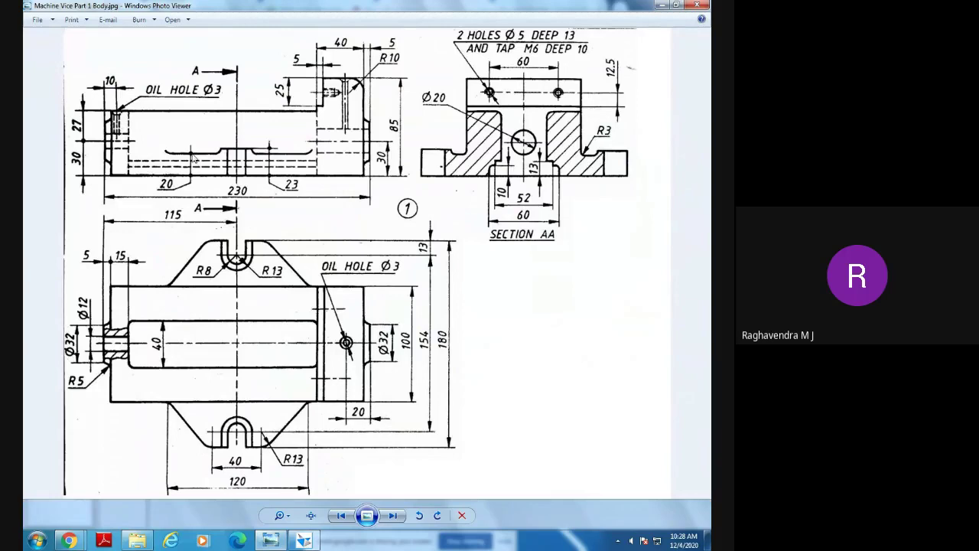
left_click(310, 540)
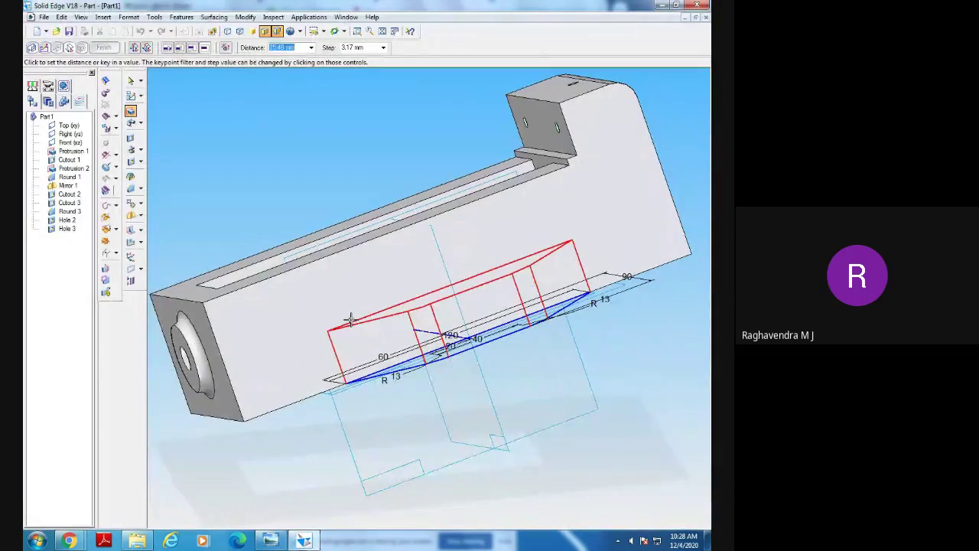
left_click(350, 320)
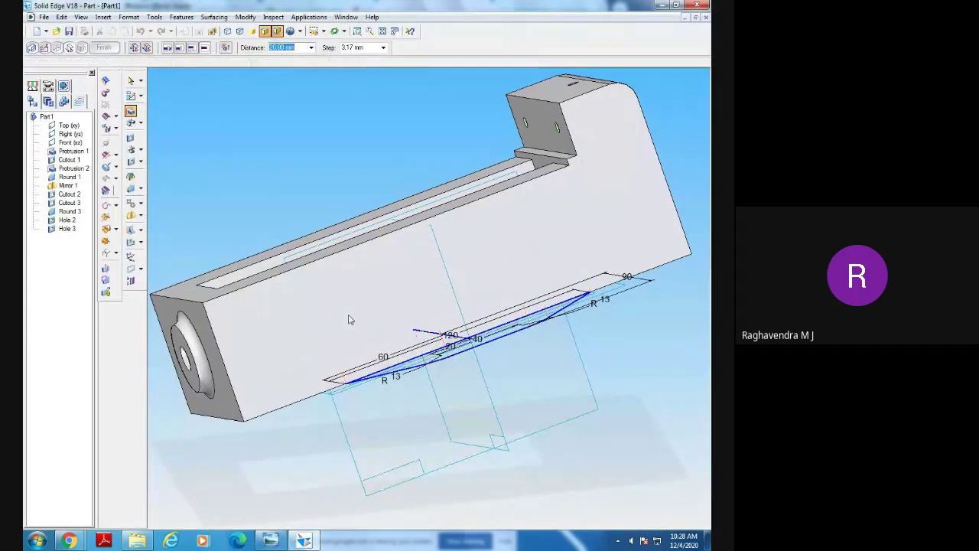
left_click(105, 48)
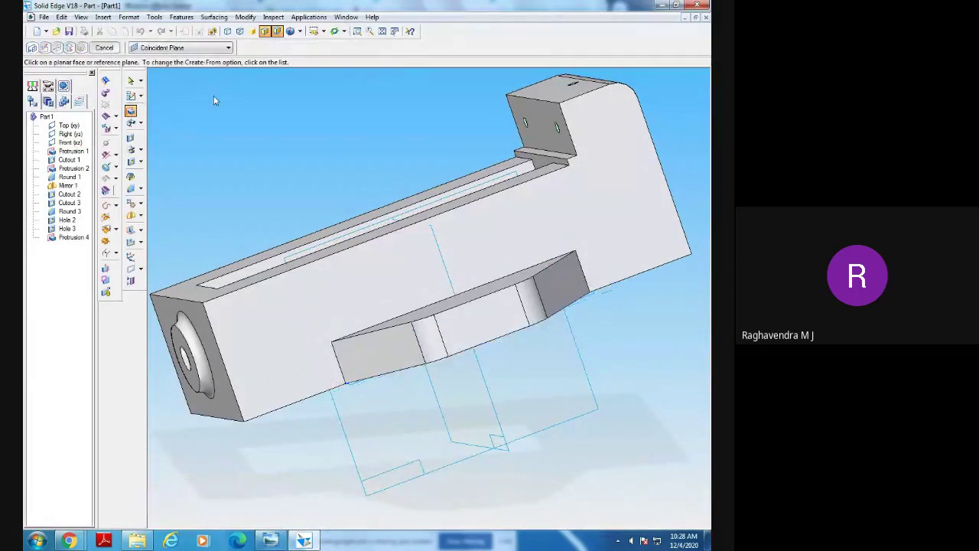
Start a cutout sketch on the lug's upper face and consult the drawing for the slot dimensions.
middle_click_drag(624, 451, 623, 507)
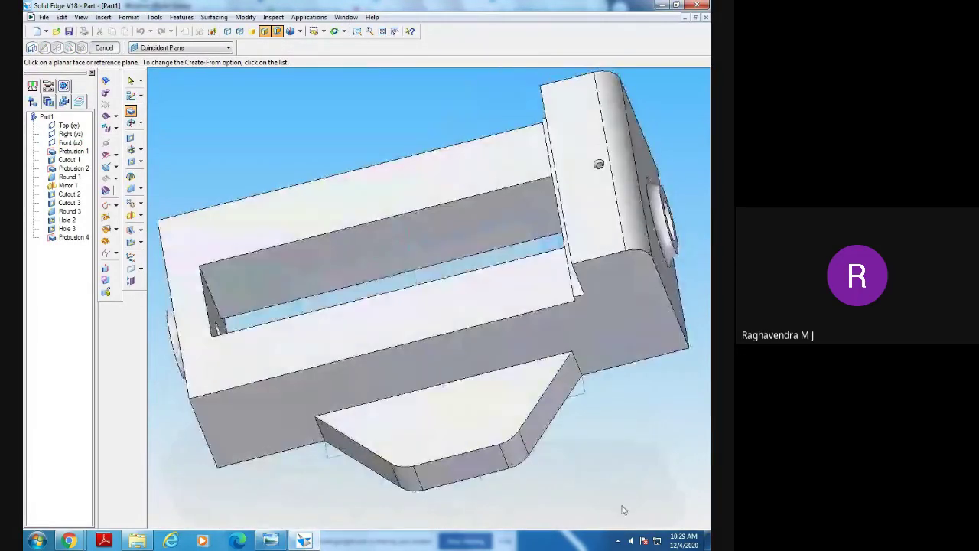
middle_click_drag(572, 468, 589, 483)
left_click(270, 540)
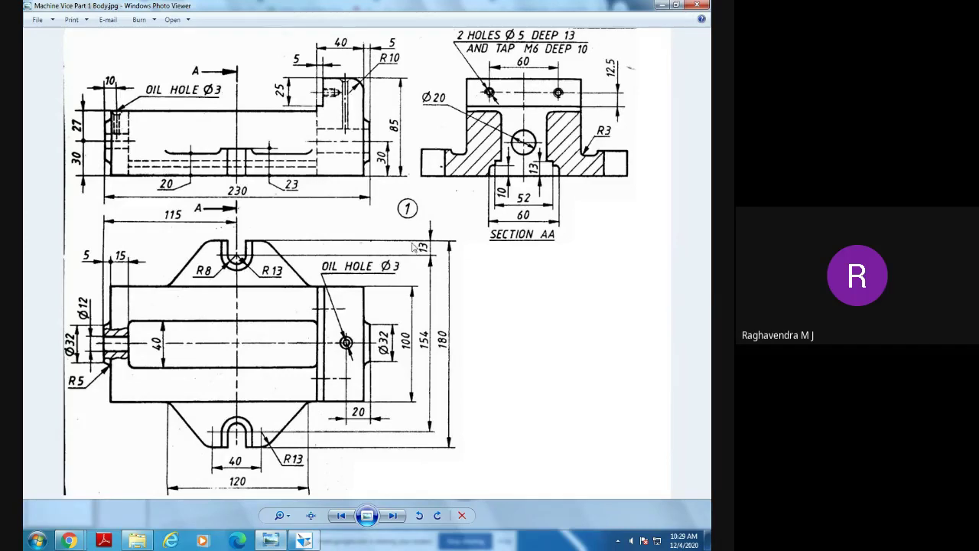
left_click(304, 540)
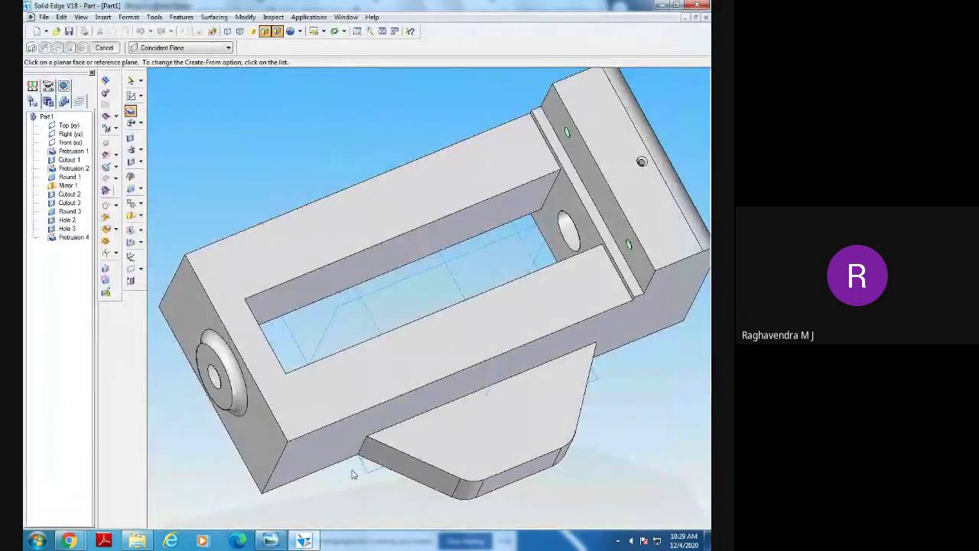
left_click(130, 138)
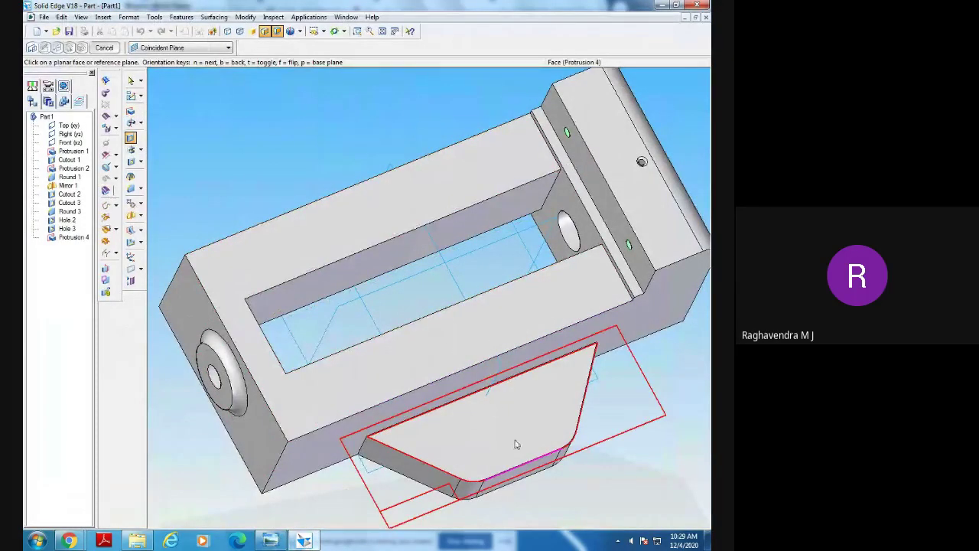
left_click(516, 444)
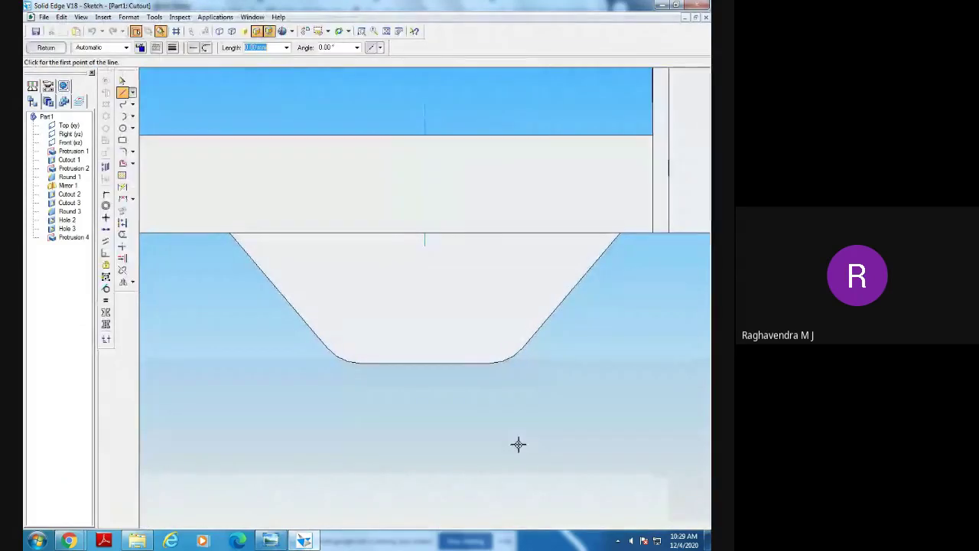
middle_click_drag(518, 406, 524, 368)
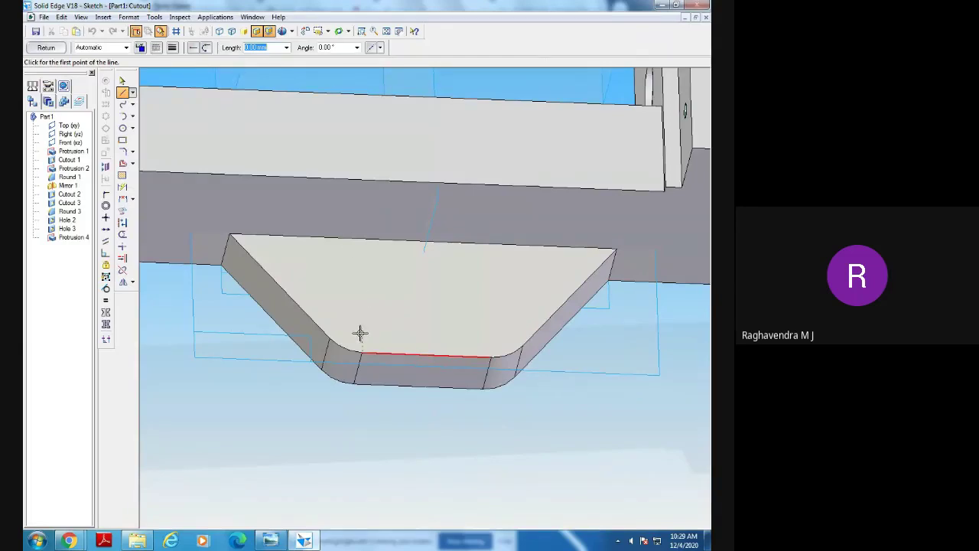
left_click(304, 30)
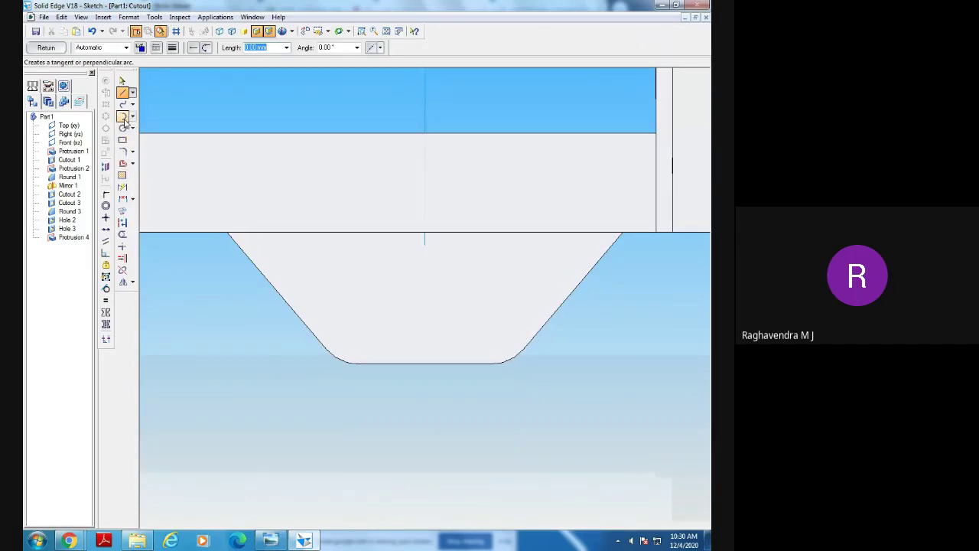
left_click(270, 539)
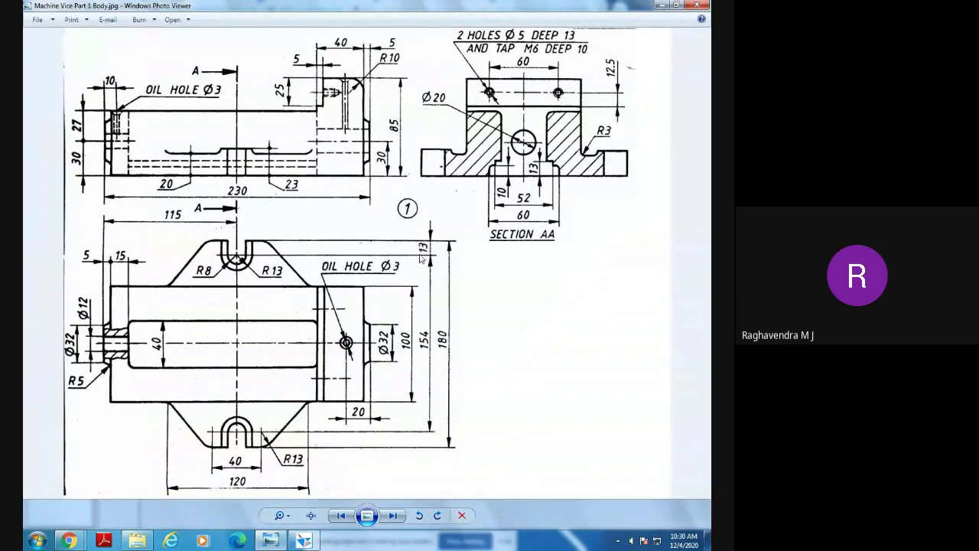
left_click(303, 540)
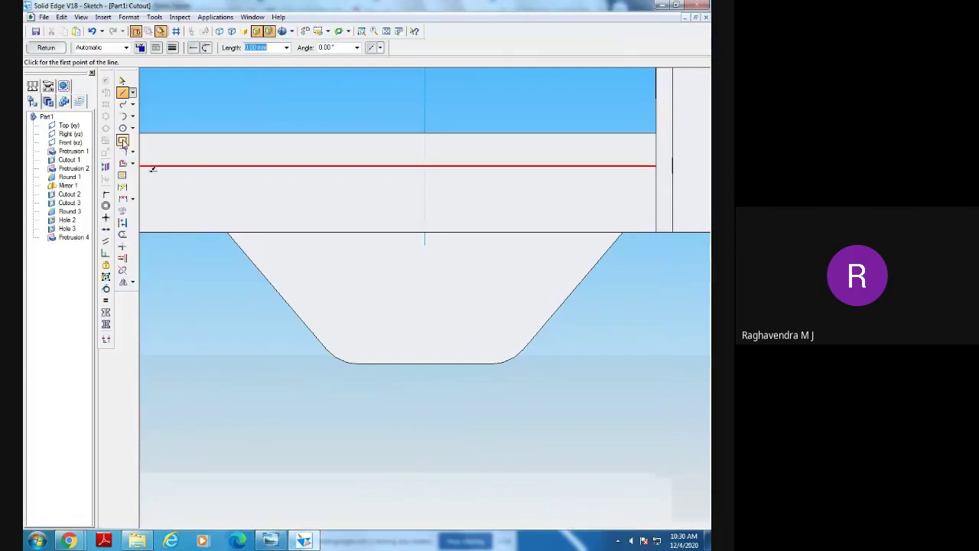
left_click(122, 141)
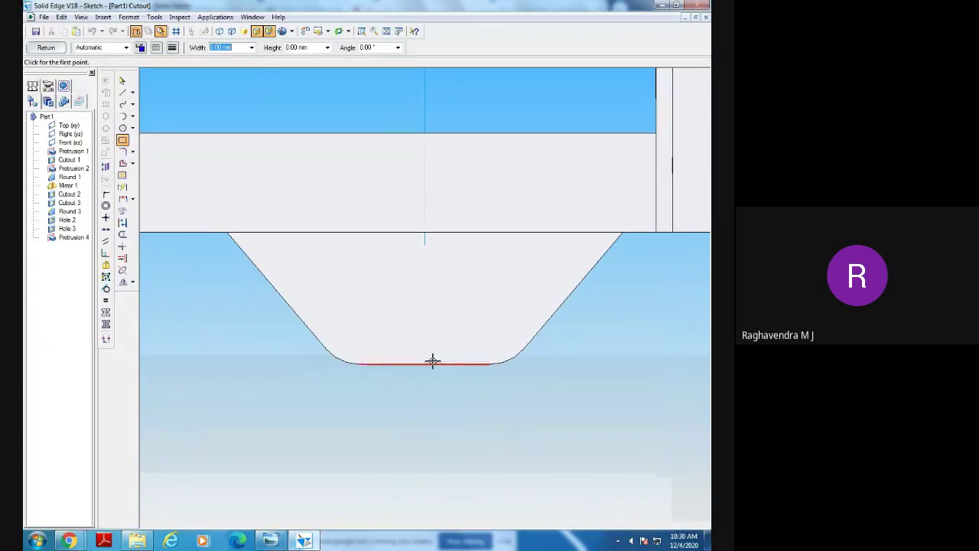
left_click(383, 440)
type("1")
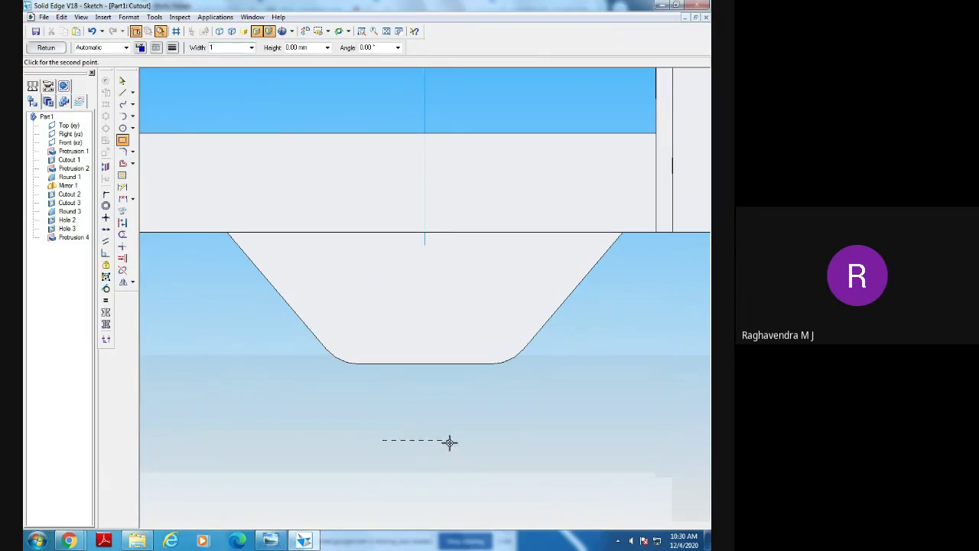
key("Escape")
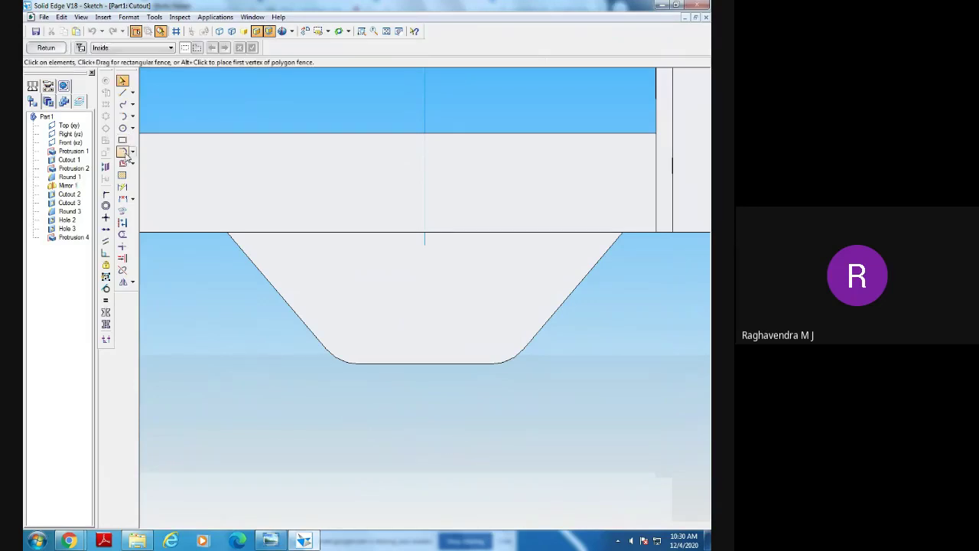
Sketch a rectangle about 21 mm wide and 11 mm high, clear of the lug below its outer edge.
left_click(125, 153)
left_click(395, 416)
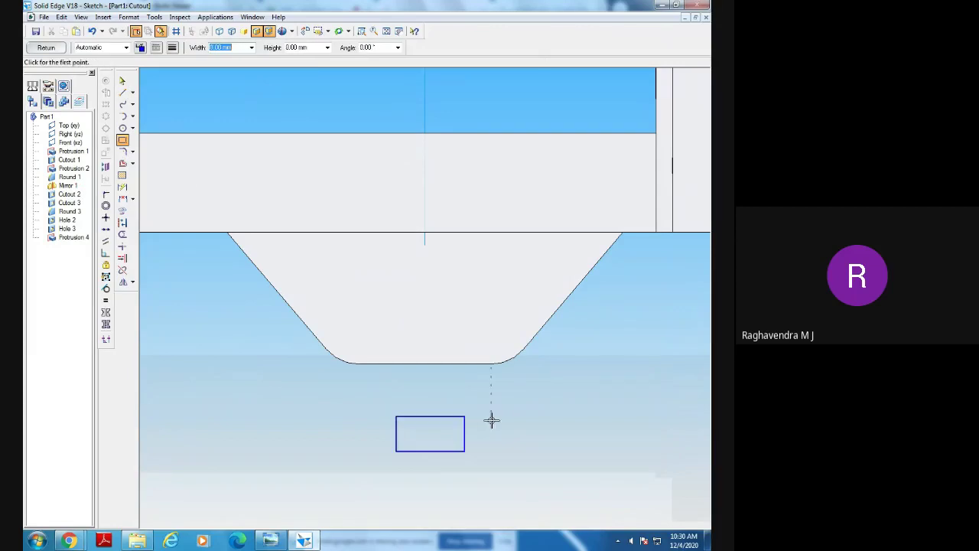
key("Escape")
Dimension the rectangle's width and set it to 16 mm.
left_click(122, 188)
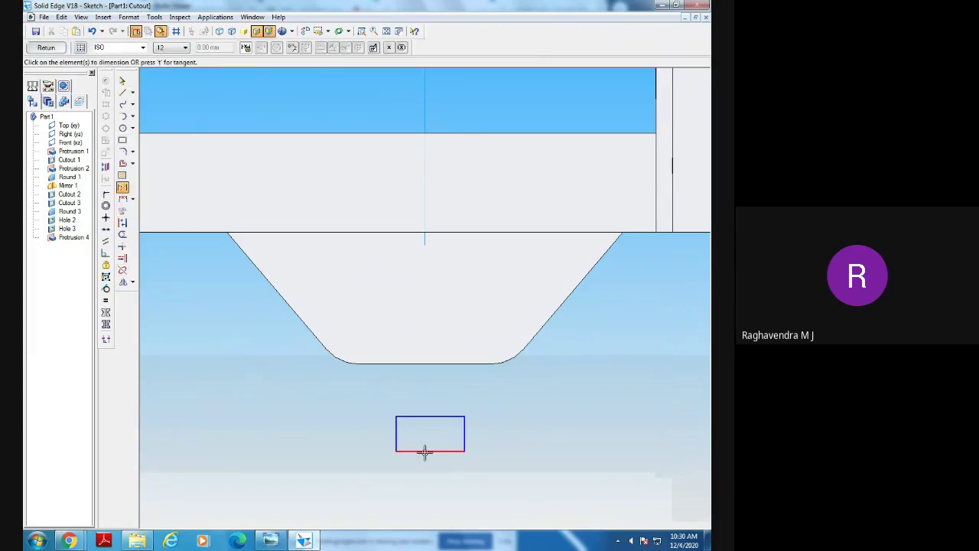
left_click(426, 451)
left_click(430, 485)
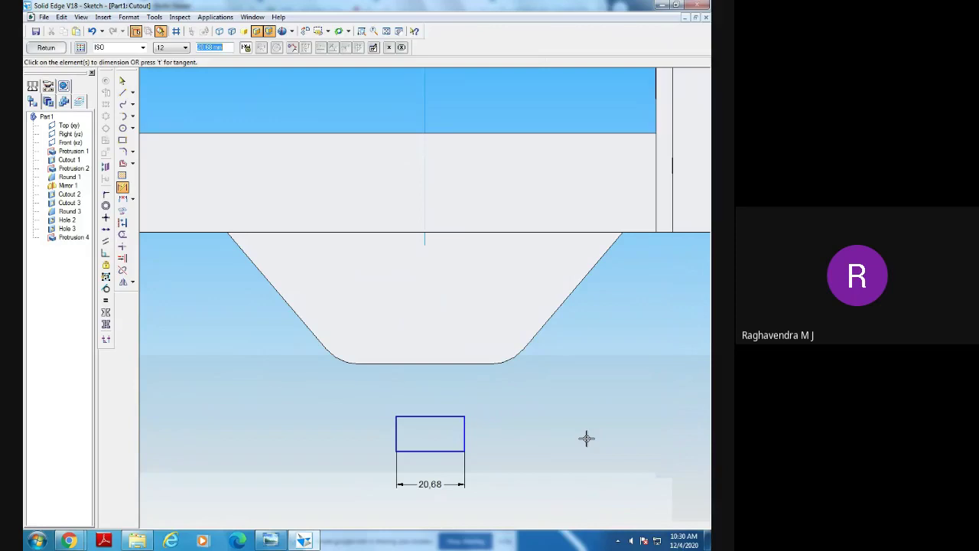
type("16")
key("Return")
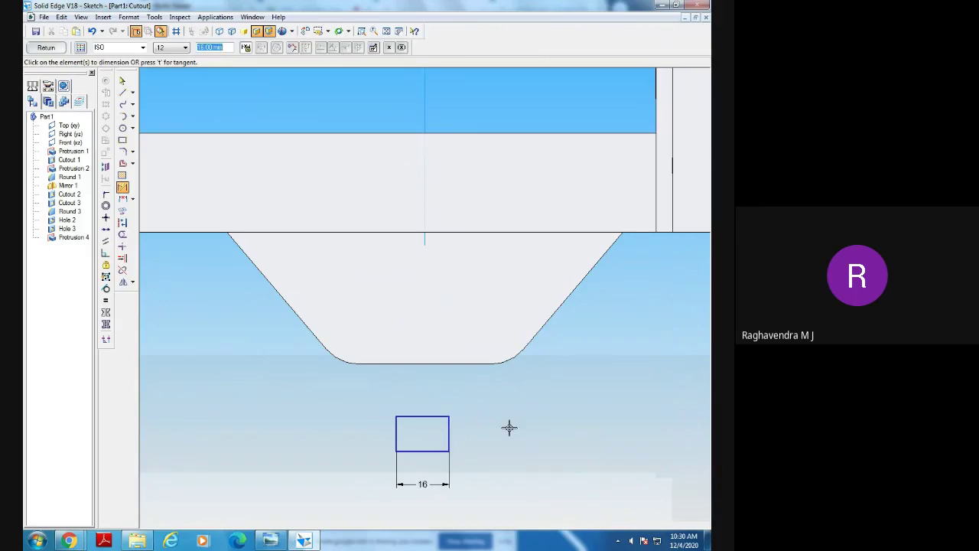
Dimension the rectangle's height, check the slot depth in the drawing, and set the height to 13 mm.
left_click(396, 434)
left_click(386, 433)
key("alt+Tab")
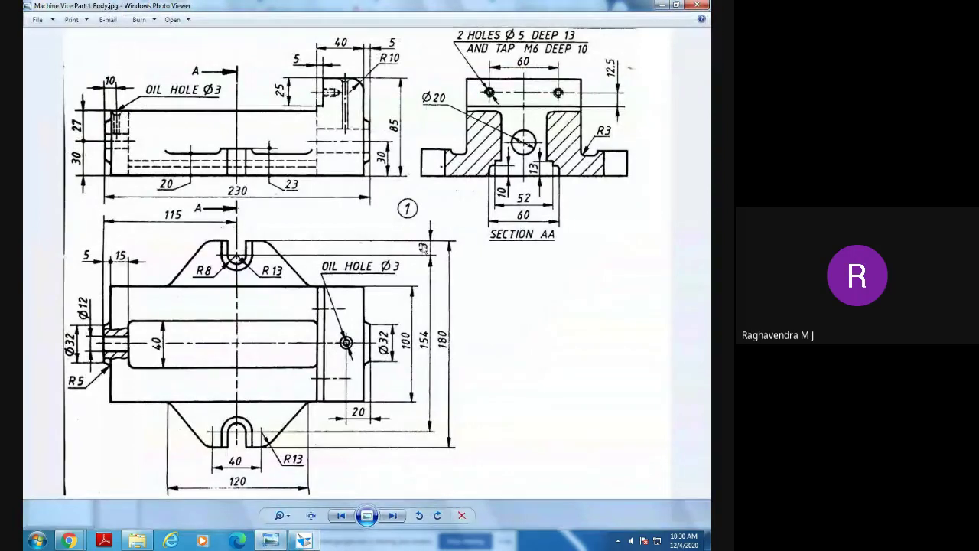
left_click(305, 540)
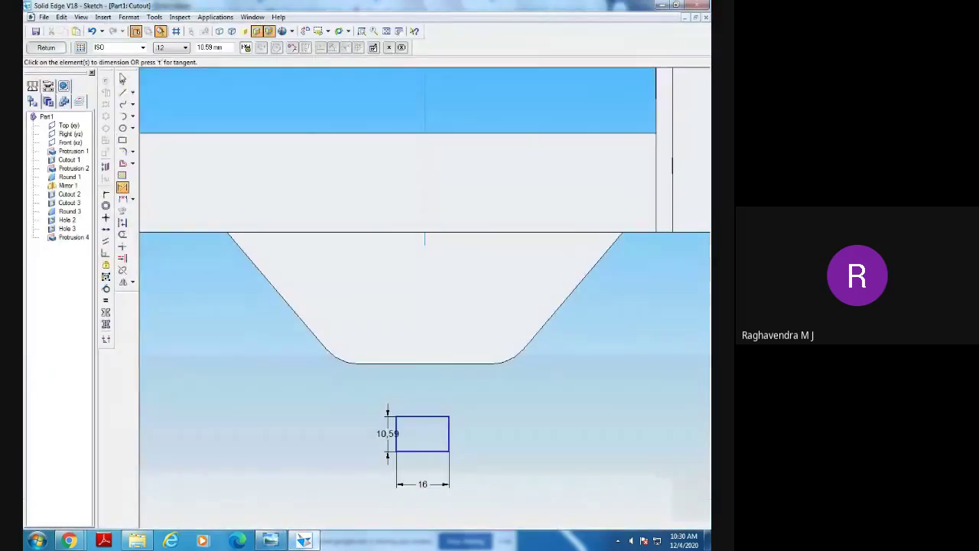
left_click(387, 430)
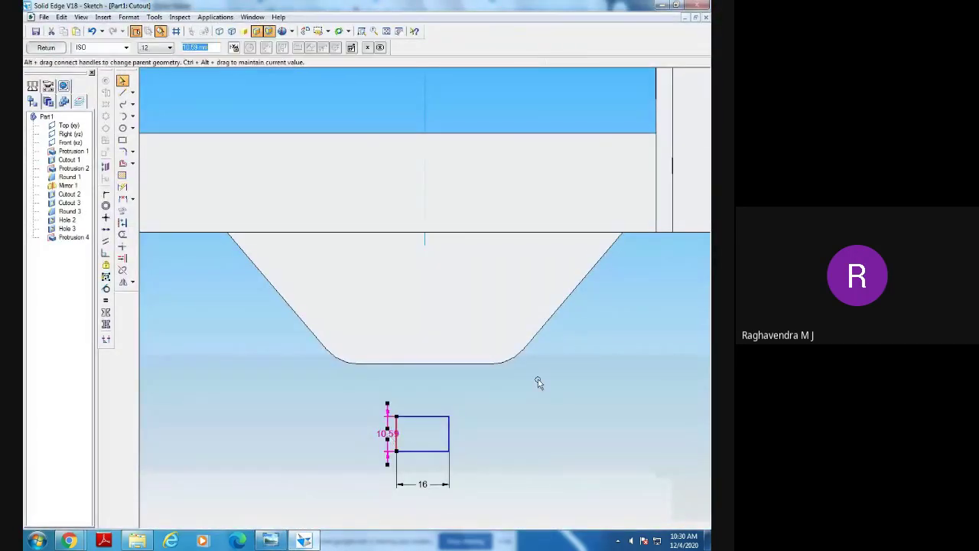
type("13")
key("Return")
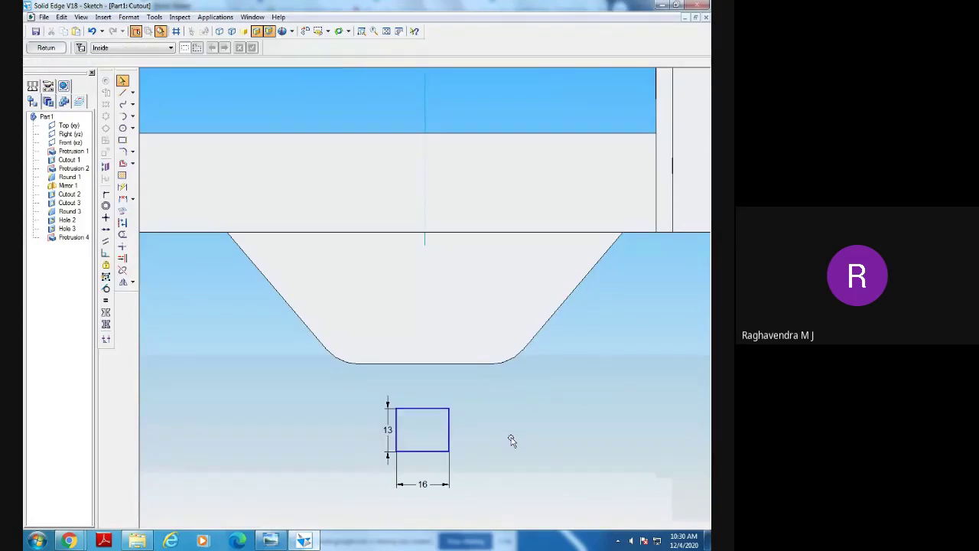
left_click(512, 438)
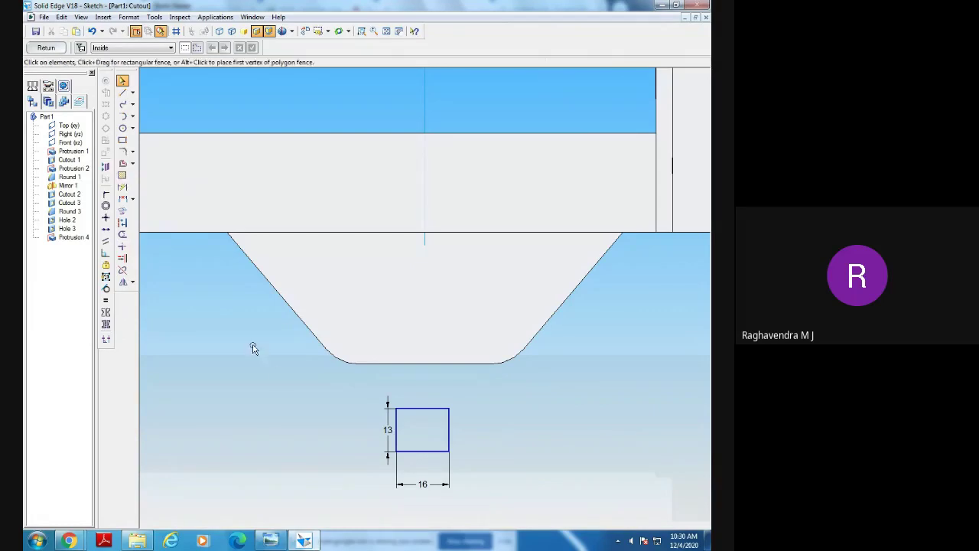
Move the rectangle by its lower edge's midpoint onto the midpoint of the lug's outer edge.
left_click(132, 282)
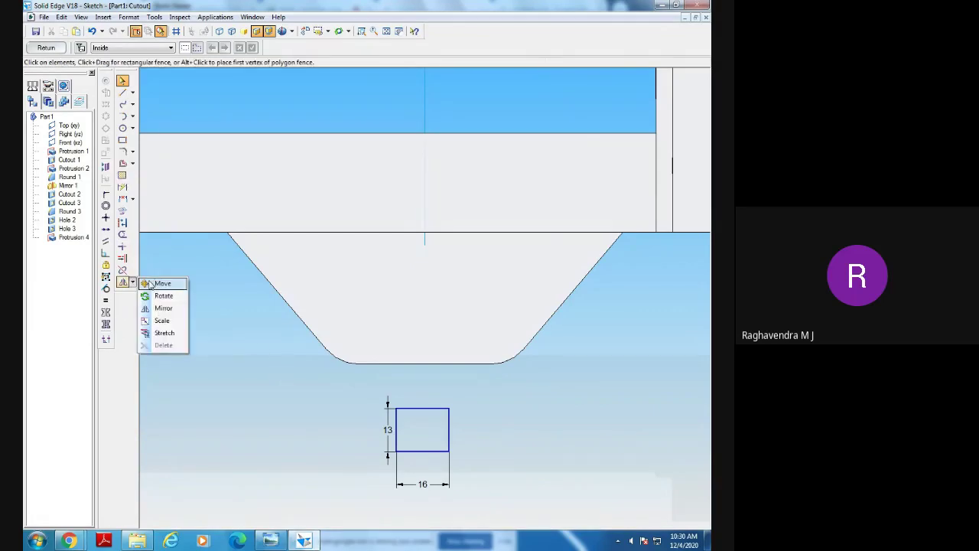
left_click(157, 284)
left_click_drag(296, 367, 508, 519)
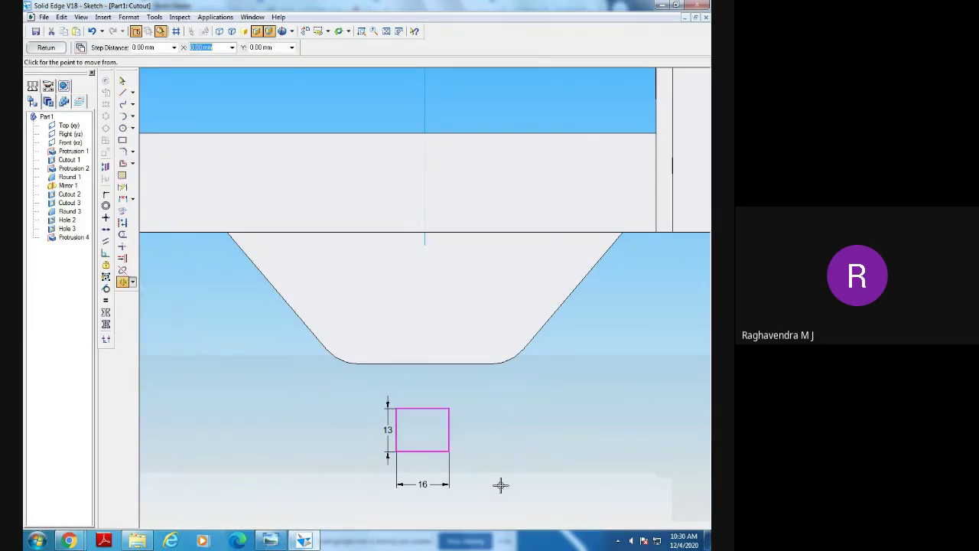
left_click(421, 451)
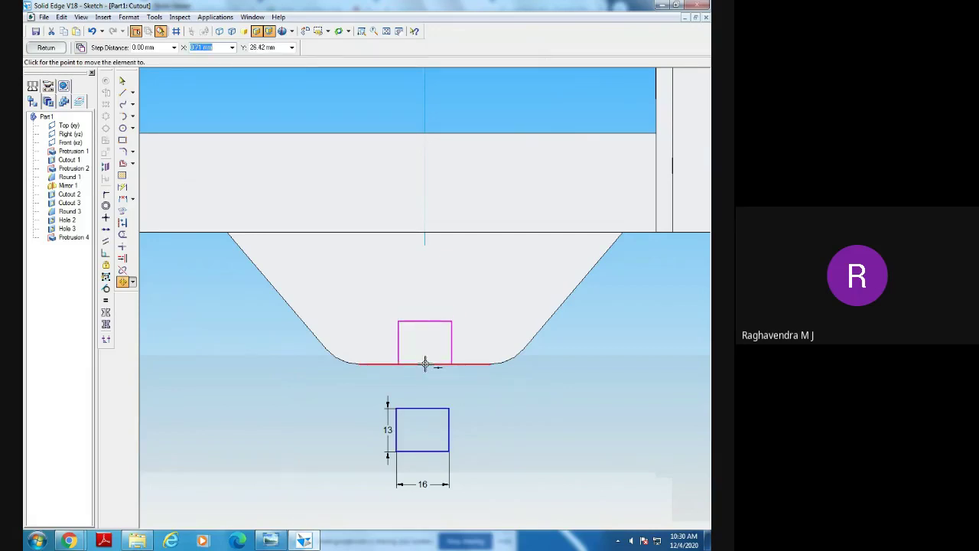
left_click(425, 364)
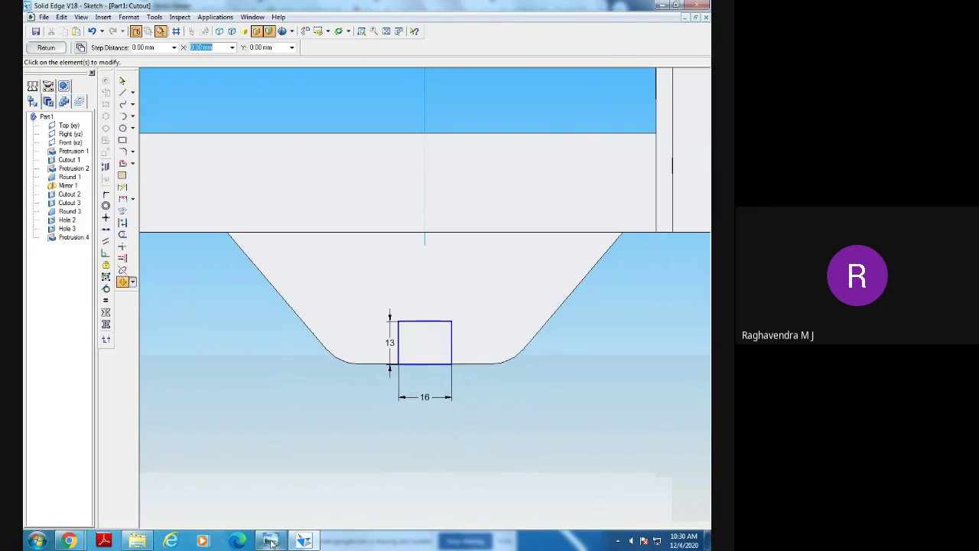
Check the slot end in the drawing and draw an 8 mm radius circle centred on the midpoint of the rectangle's upper edge.
left_click(265, 470)
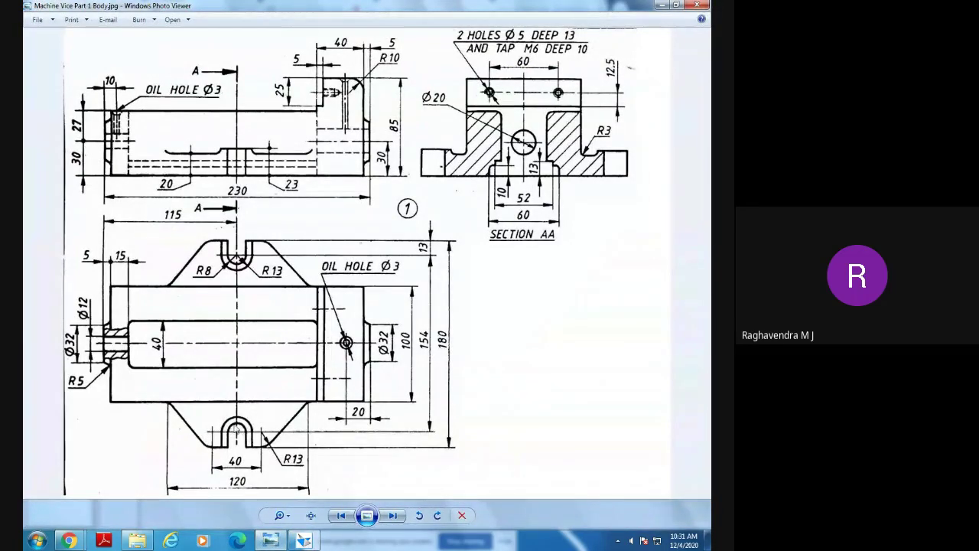
left_click(305, 540)
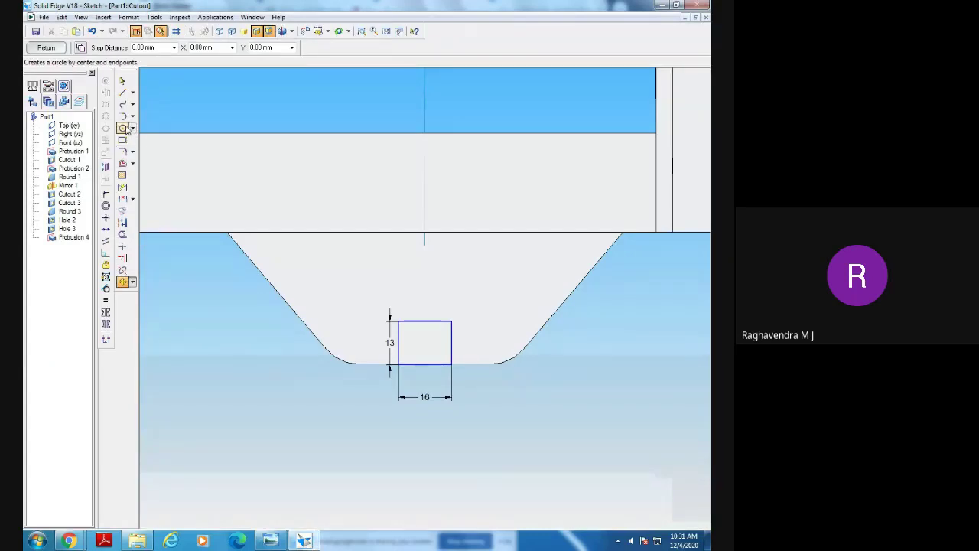
left_click(123, 128)
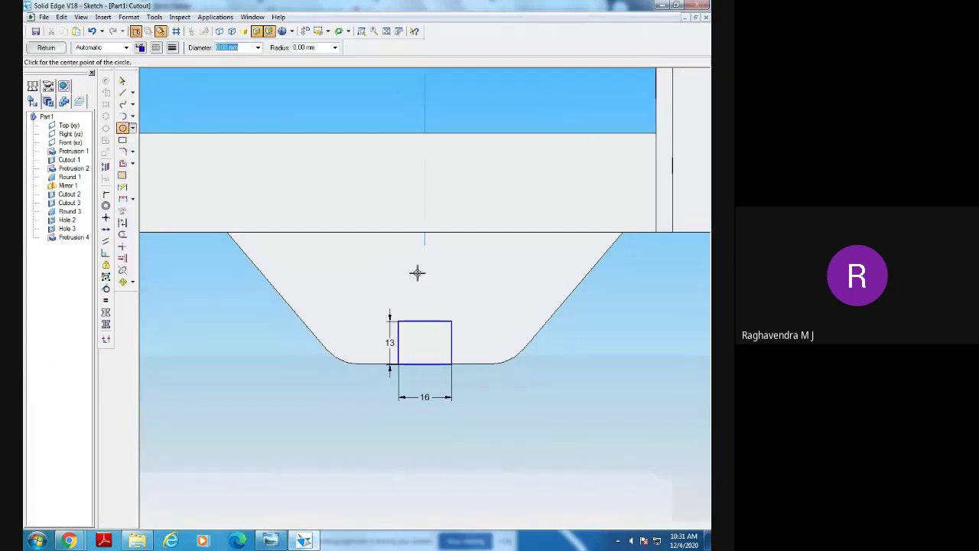
left_click(425, 321)
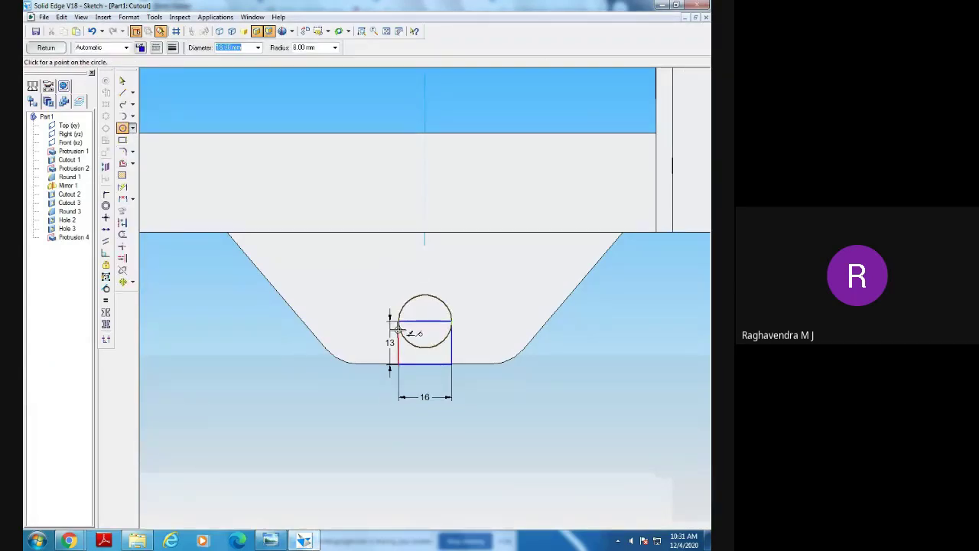
Complete the 16 mm diameter circle on the rectangle's upper edge and trim its lower half and that edge to form an arched slot.
left_click(398, 328)
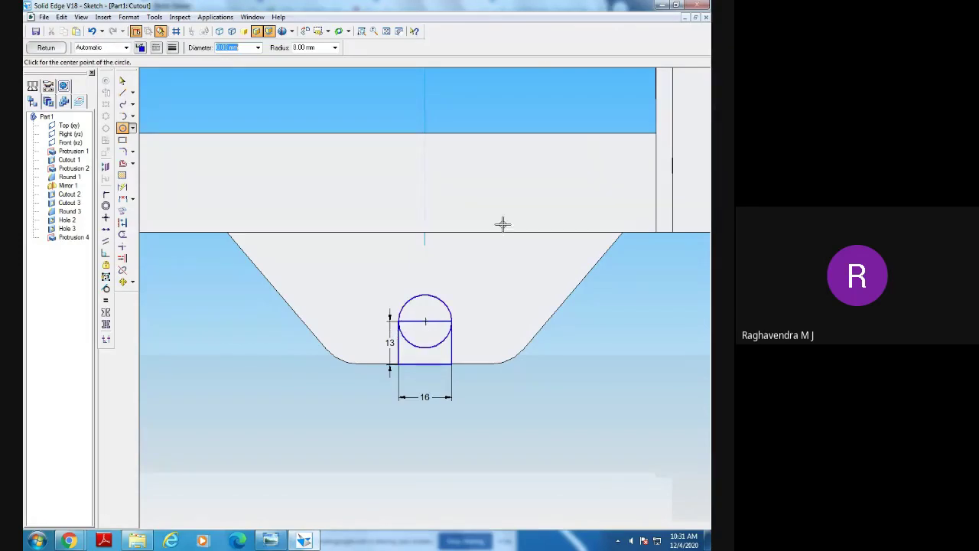
left_click(122, 236)
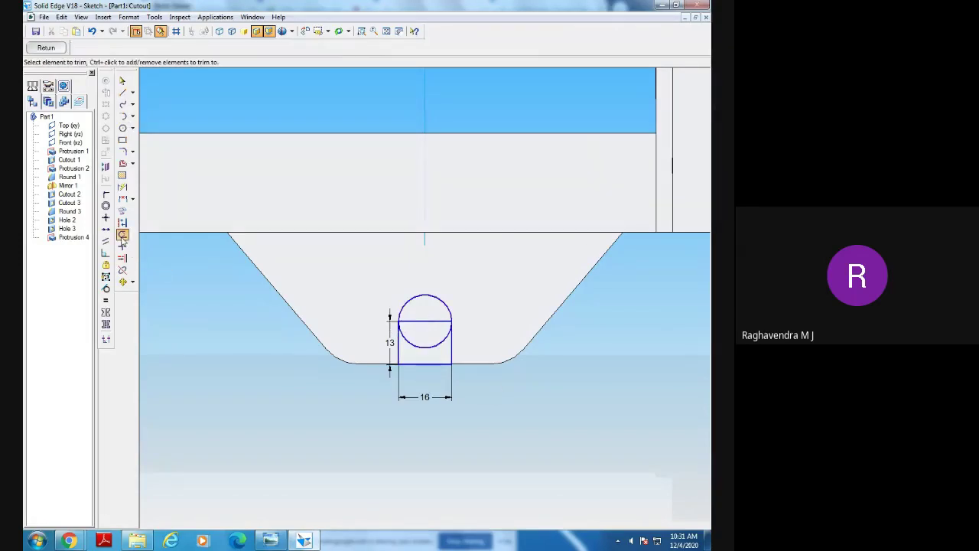
left_click(428, 346)
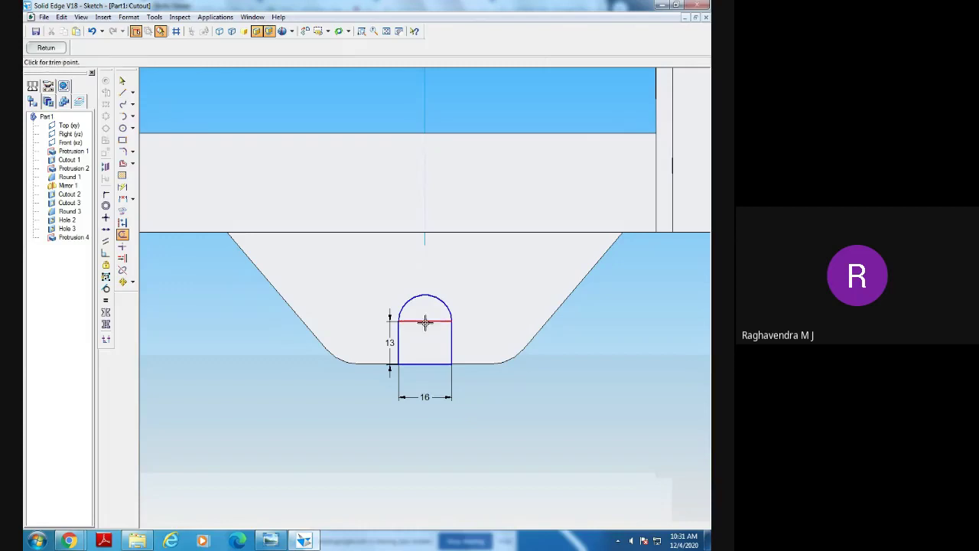
left_click(425, 320)
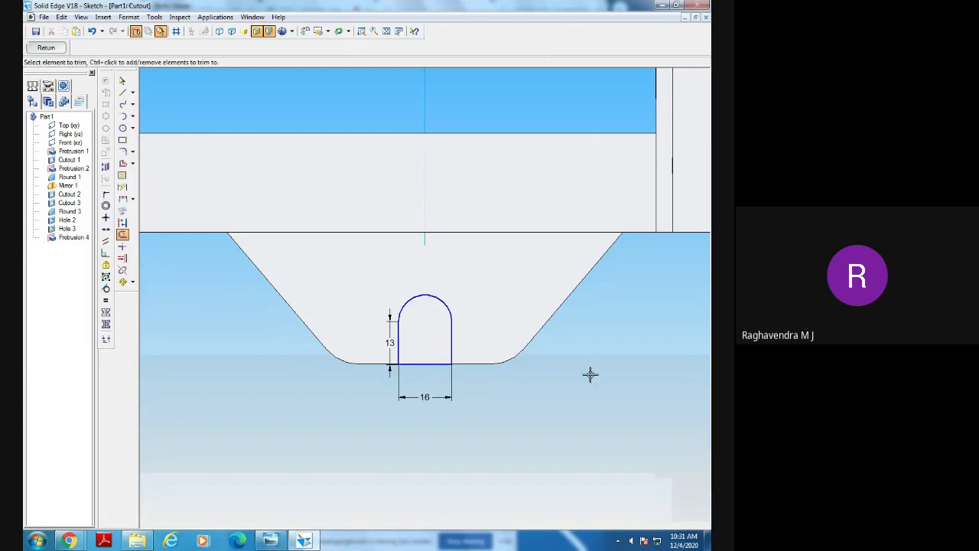
Dimension the radius of the slot profile's arc.
left_click(123, 188)
left_click(409, 302)
left_click(371, 278)
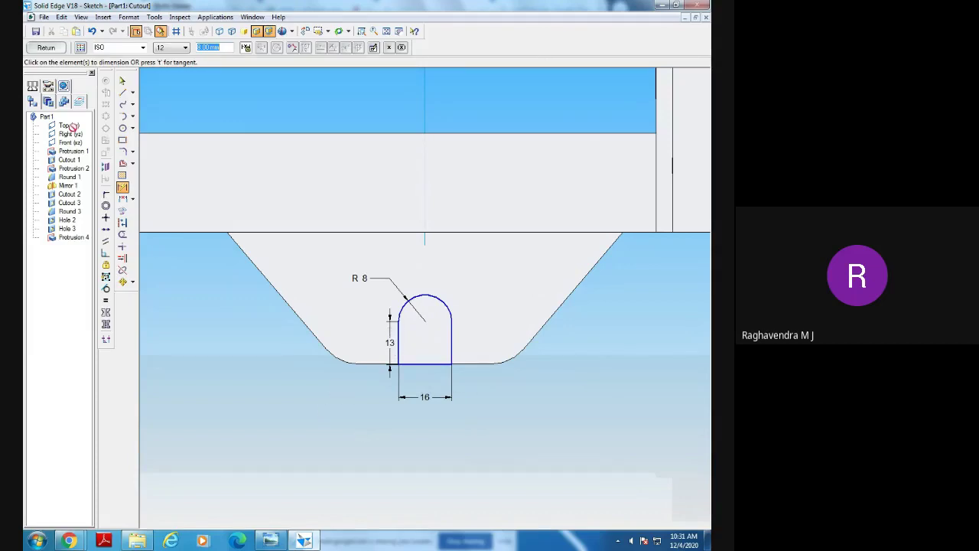
Check the slot in the vice body drawing and replace its vertical side dimension with one from the arc centre to the lug's outer edge.
left_click(272, 541)
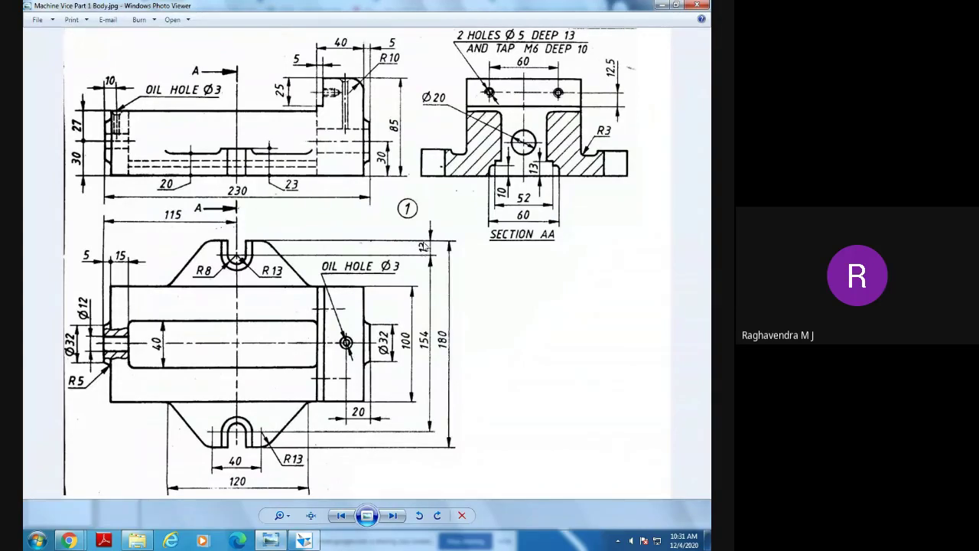
key("alt+Tab")
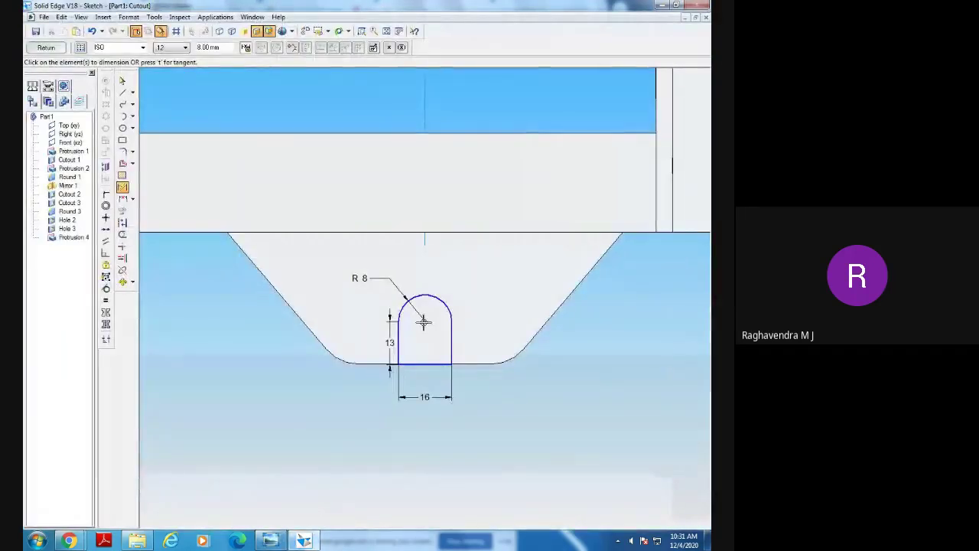
key("Escape")
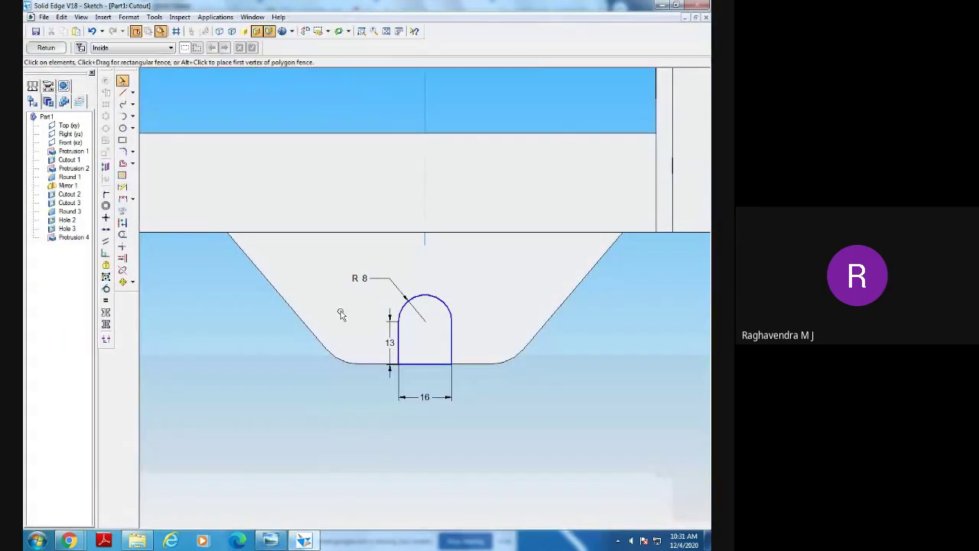
right_click(390, 329)
left_click(413, 341)
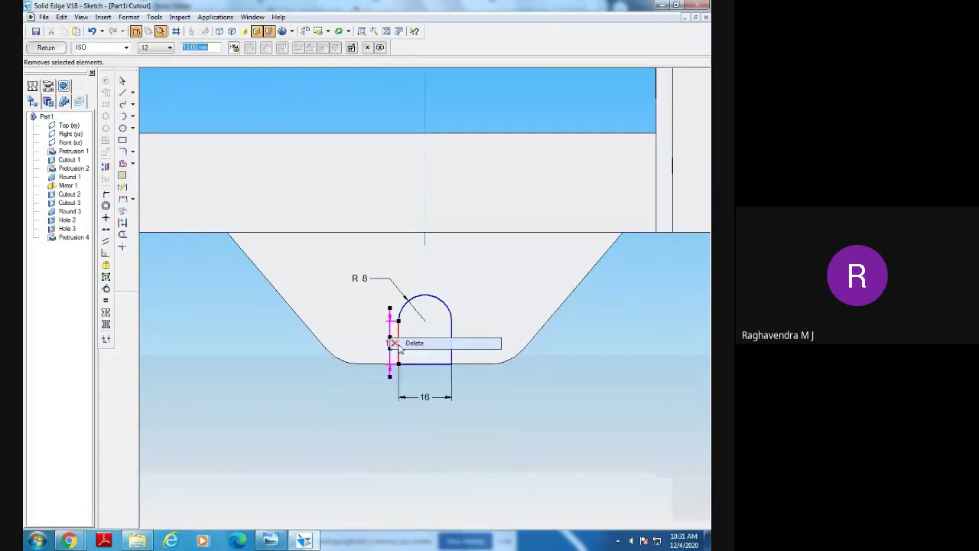
left_click(122, 189)
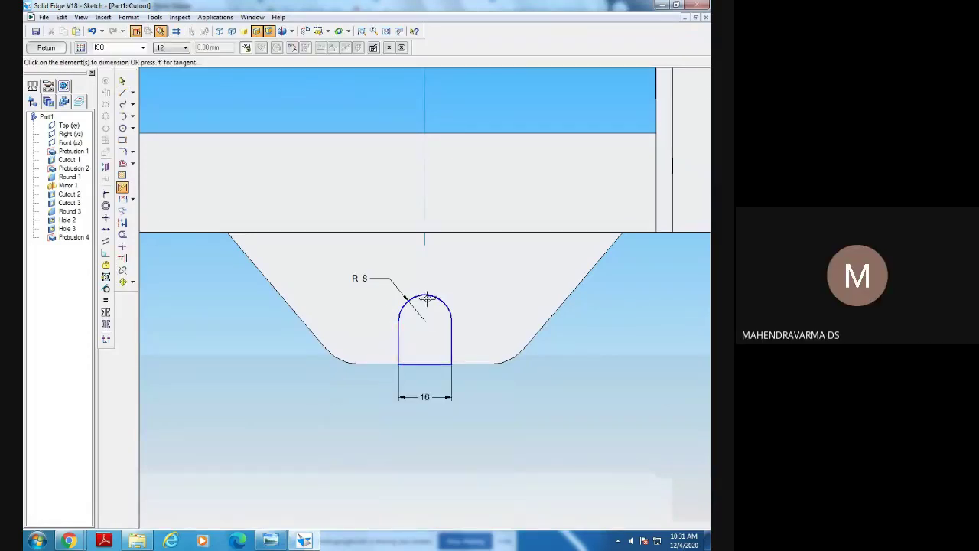
left_click(427, 297)
left_click(434, 365)
left_click(373, 343)
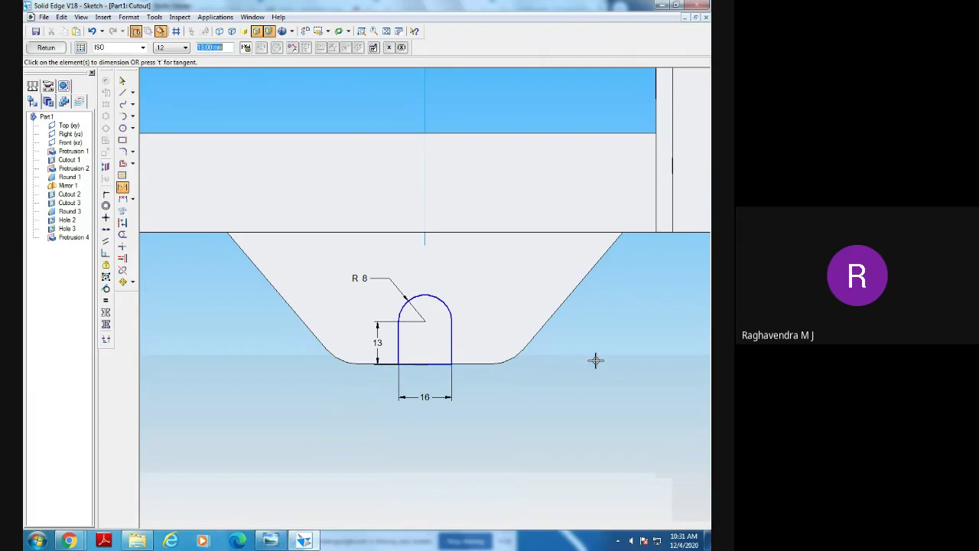
Extrude the slot cutout about 86 mm downward through the lug and finish the feature.
left_click(44, 49)
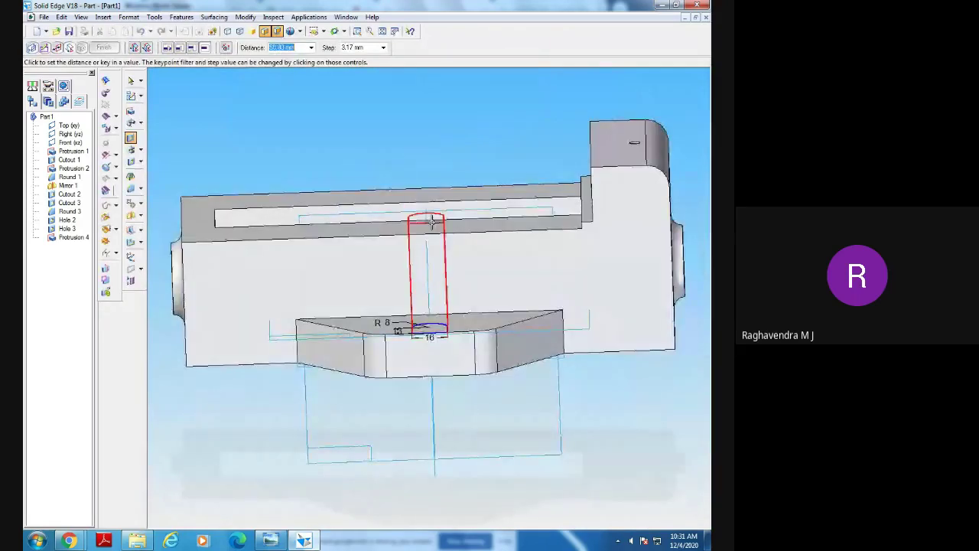
middle_click_drag(470, 429, 505, 419)
left_click(542, 483)
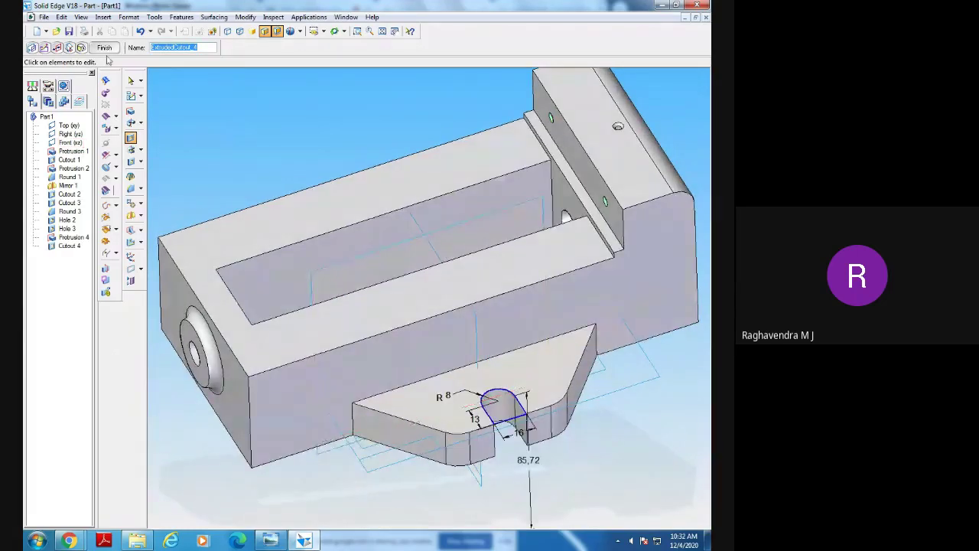
left_click(106, 48)
middle_click_drag(633, 440, 627, 481)
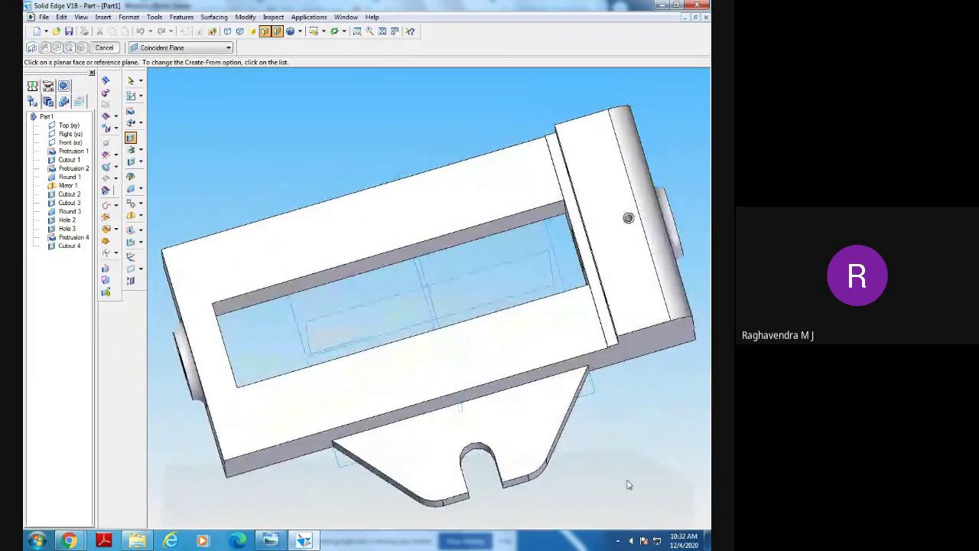
left_click(383, 31)
middle_click_drag(611, 419, 596, 364)
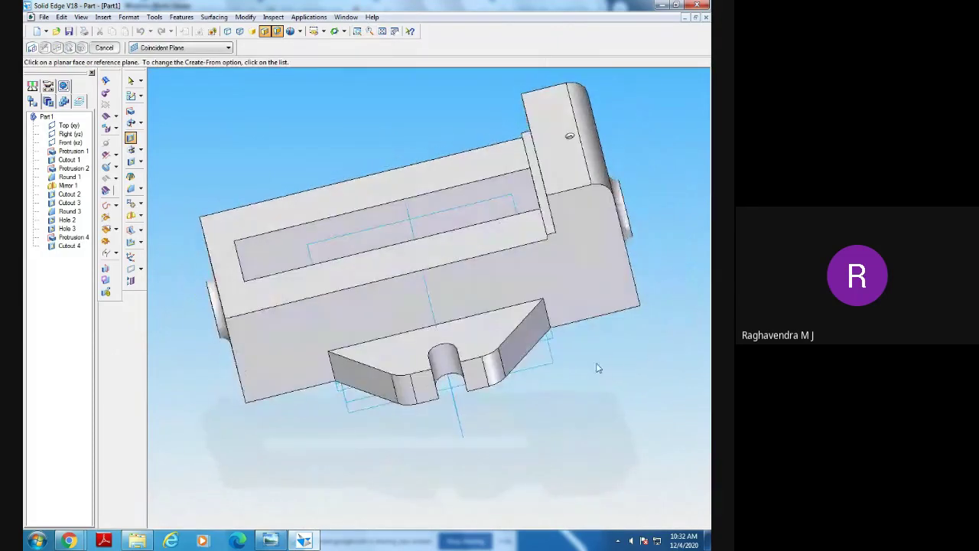
Check the border around the slot in the vice body drawing and start a protrusion sketch on the lug's top face.
left_click(270, 540)
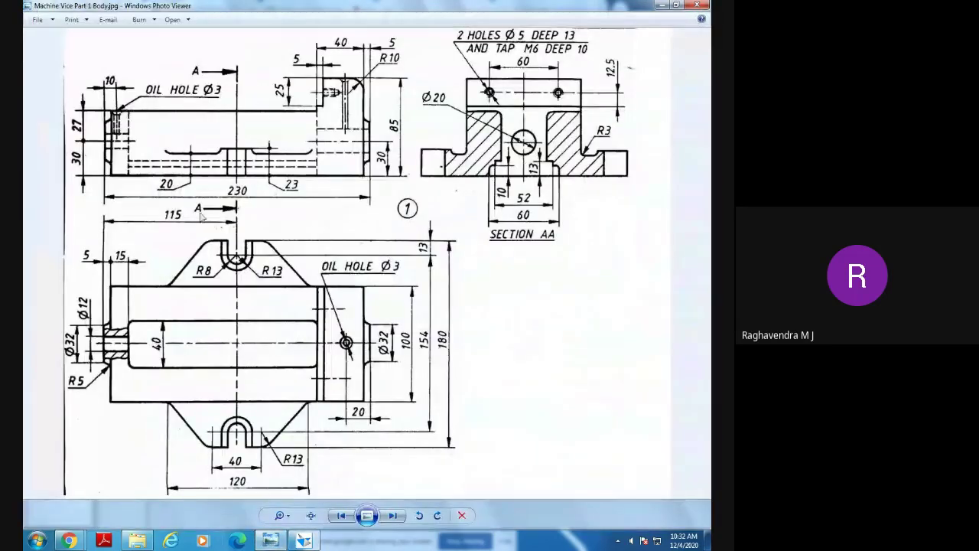
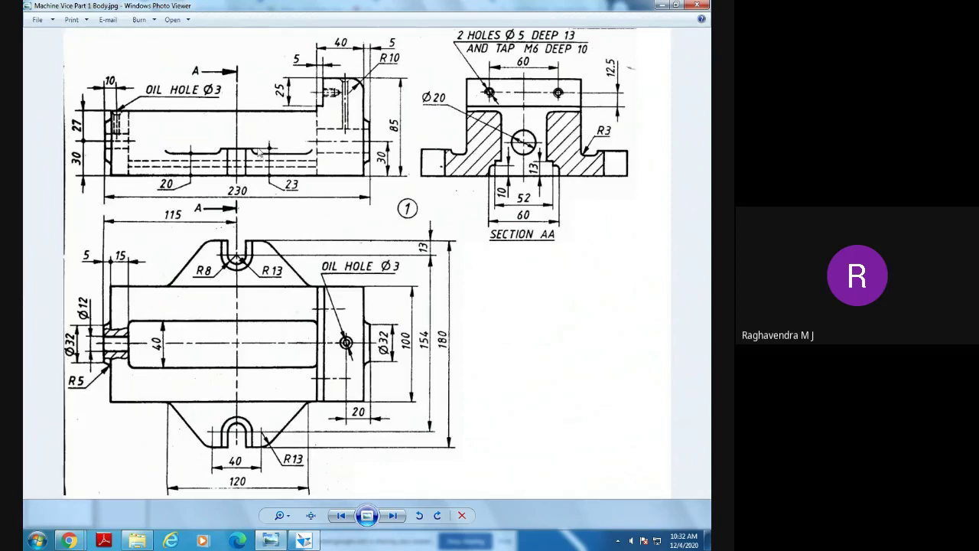
left_click(305, 541)
middle_click_drag(415, 477, 446, 477)
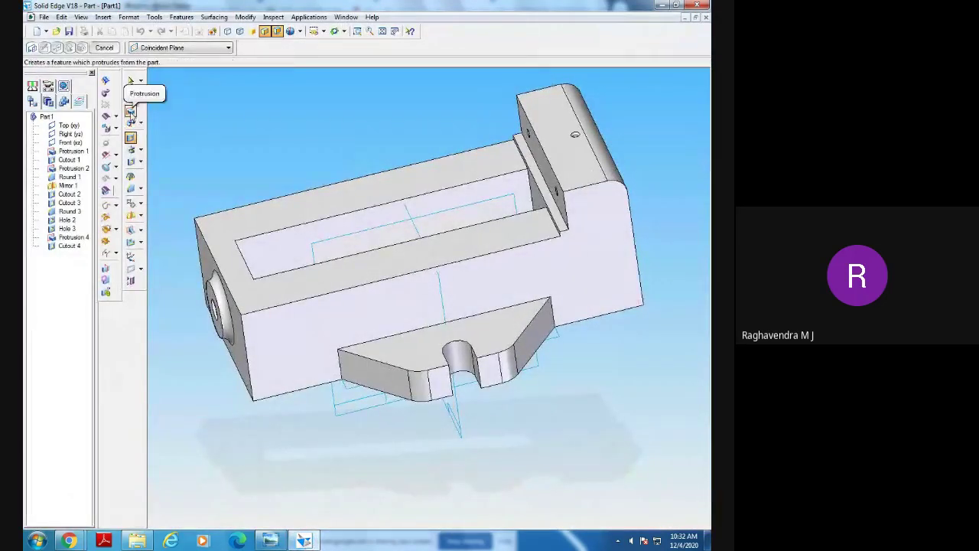
left_click(131, 111)
left_click(495, 344)
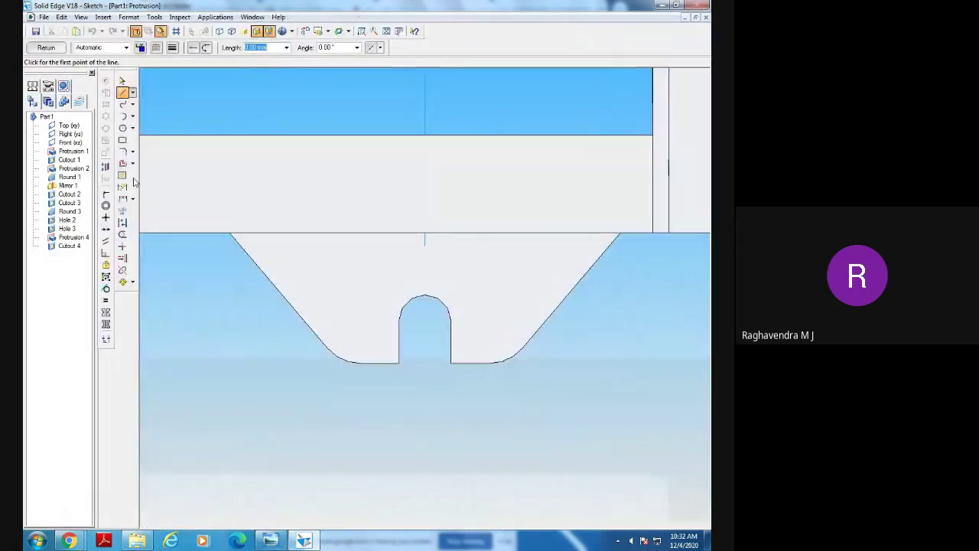
Consult the vice body drawing and sketch a square about 12 mm wide in the empty area below the lug.
left_click(272, 543)
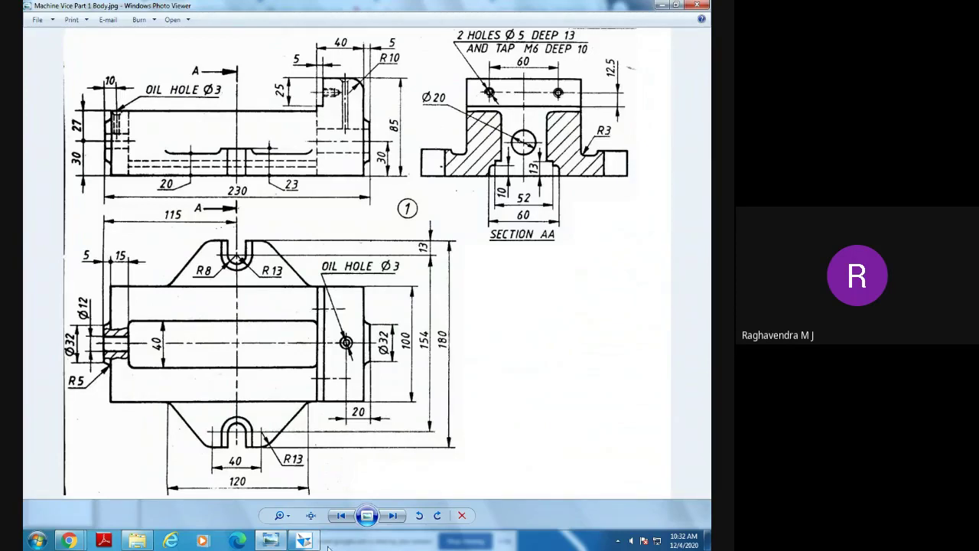
left_click(304, 540)
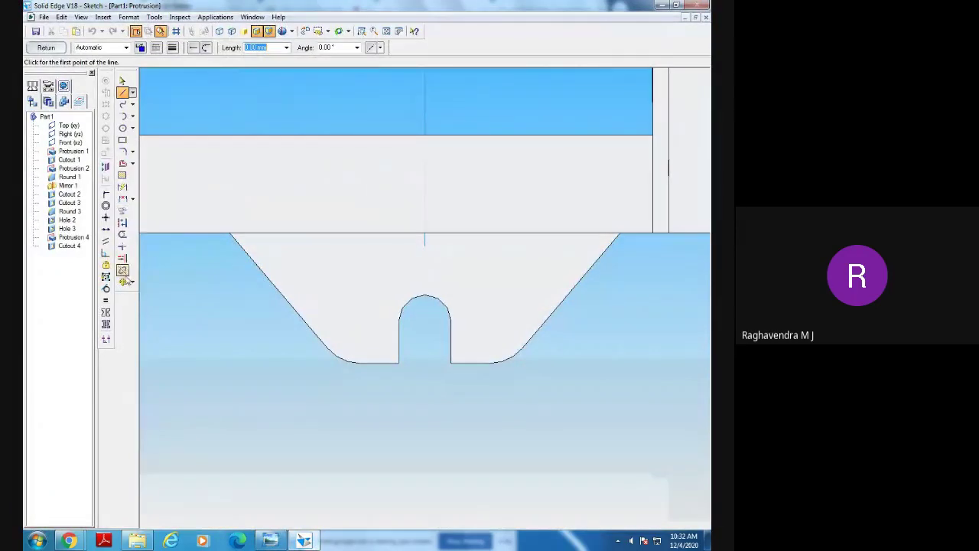
left_click(123, 140)
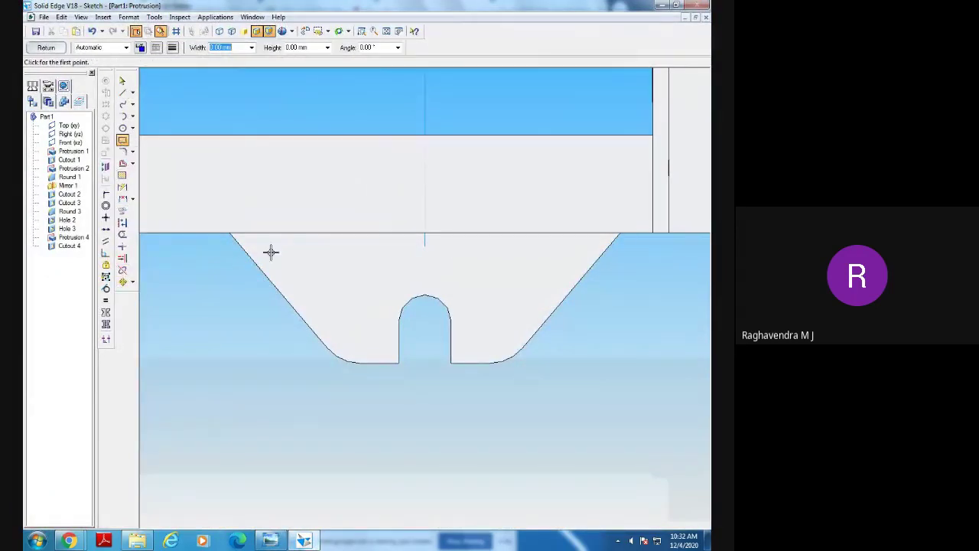
left_click(378, 441)
left_click(379, 479)
left_click(417, 480)
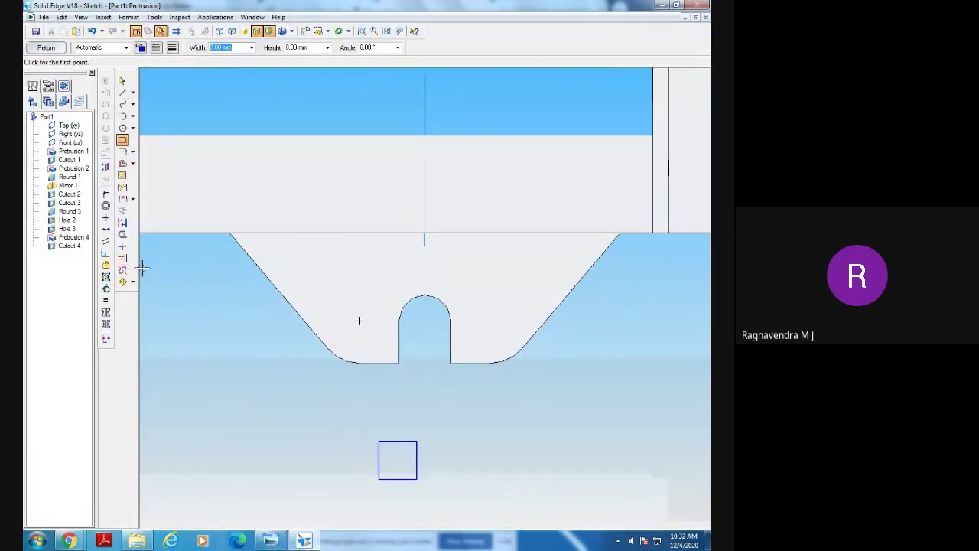
Dimension the rectangle below the lug to 26 mm wide and 13 mm high.
left_click(122, 187)
left_click(401, 479)
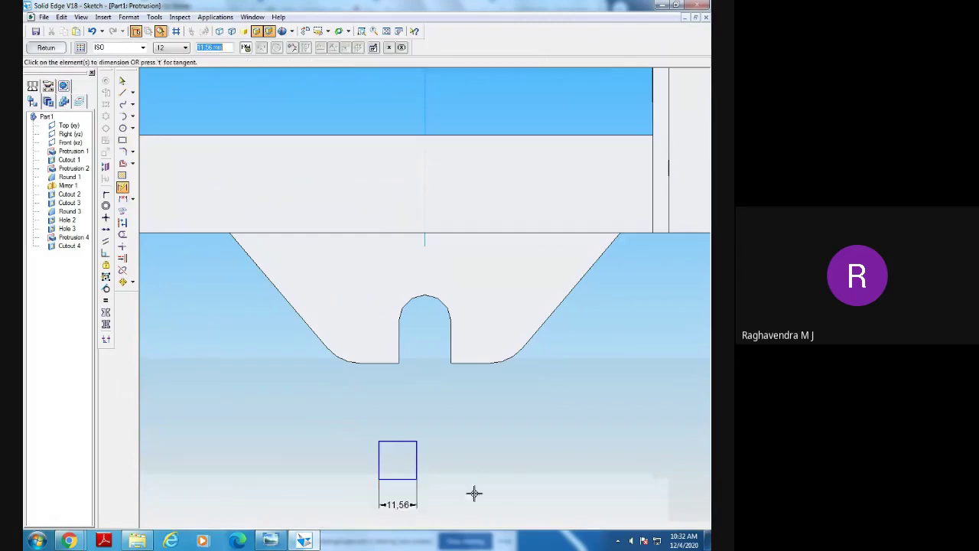
type("26")
key("Return")
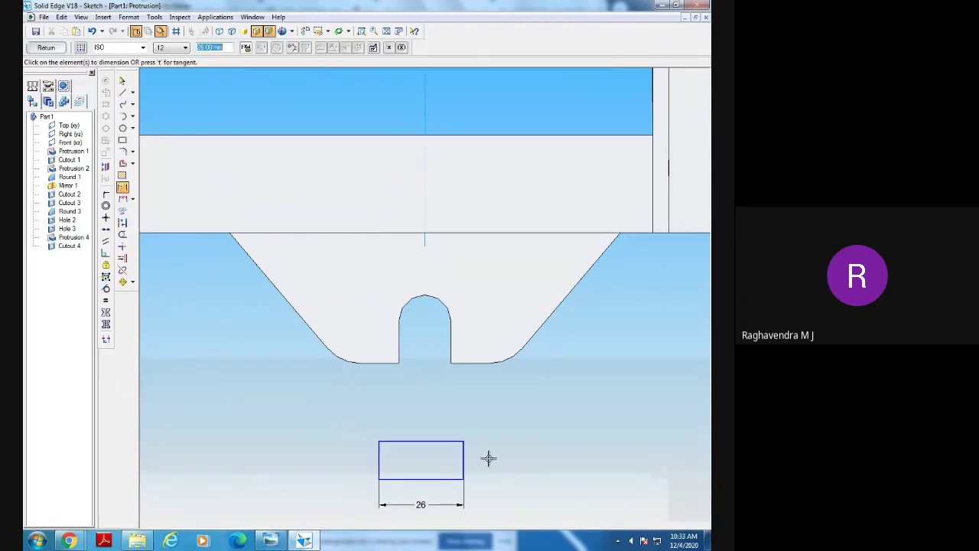
left_click(463, 459)
left_click(510, 457)
type("13")
key("Return")
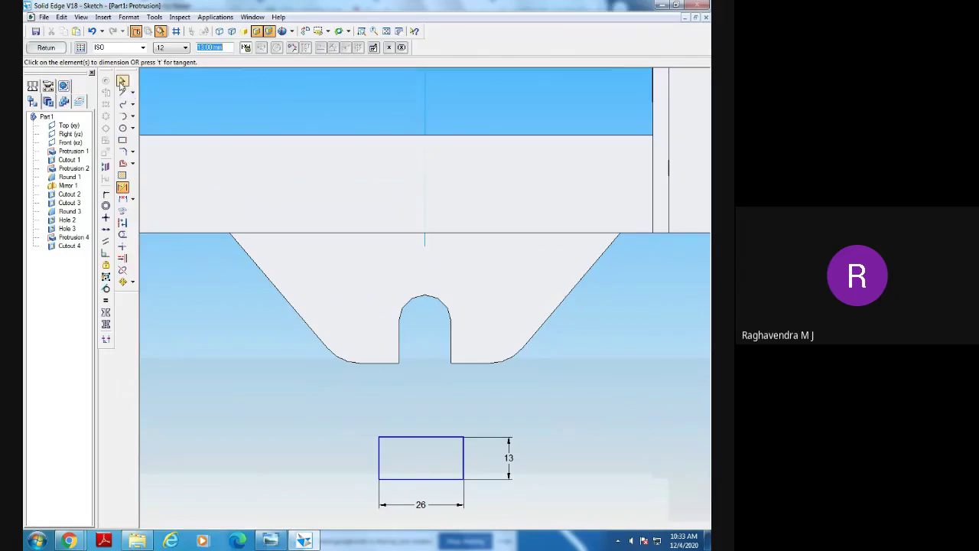
Draw a closed rectangle of lines over the straight part of the slot, from the lug's outer edge to the arc's ends.
left_click(122, 81)
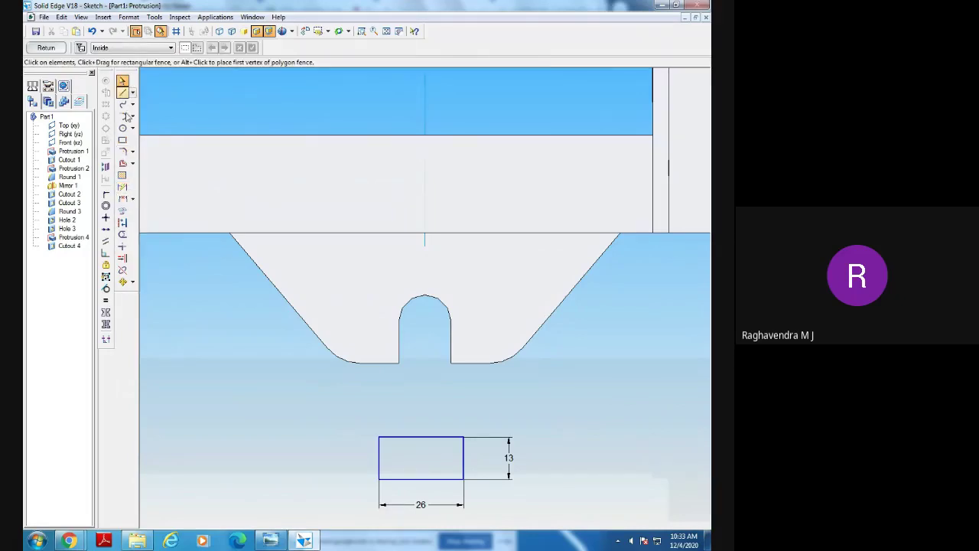
left_click(122, 92)
left_click(398, 361)
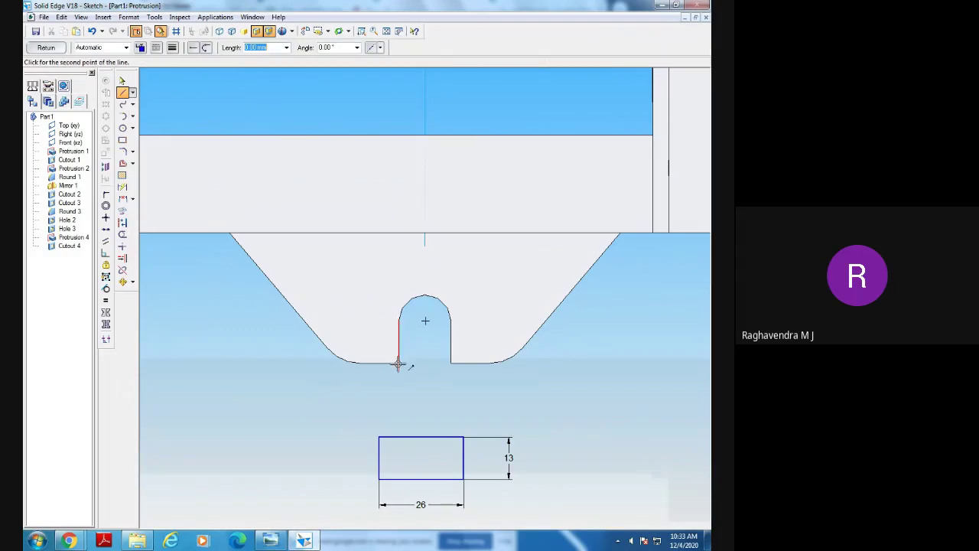
left_click(398, 321)
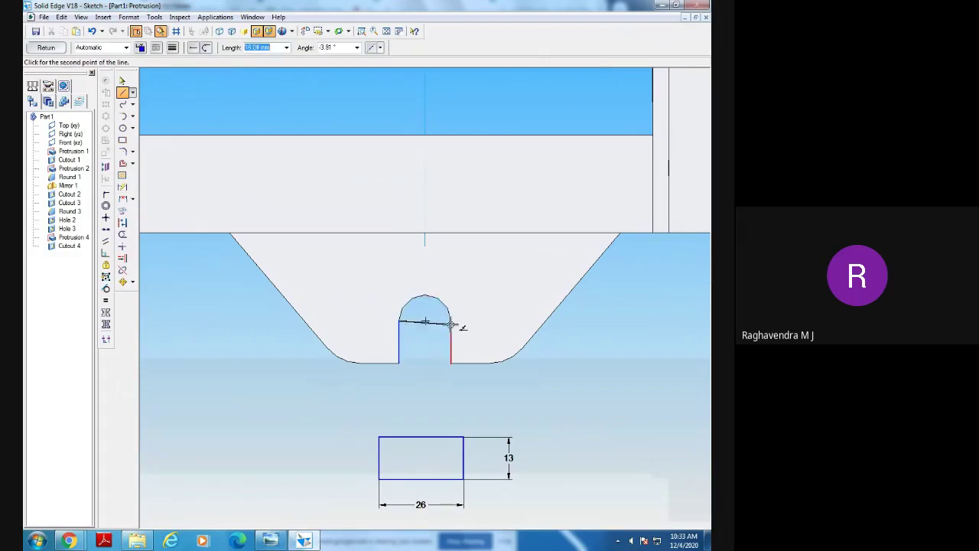
left_click(451, 320)
left_click(451, 363)
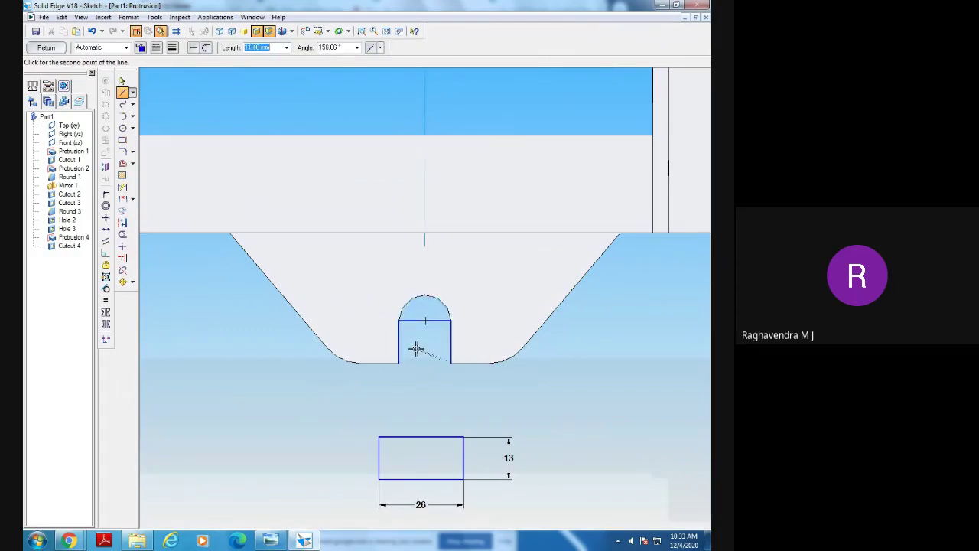
left_click(399, 363)
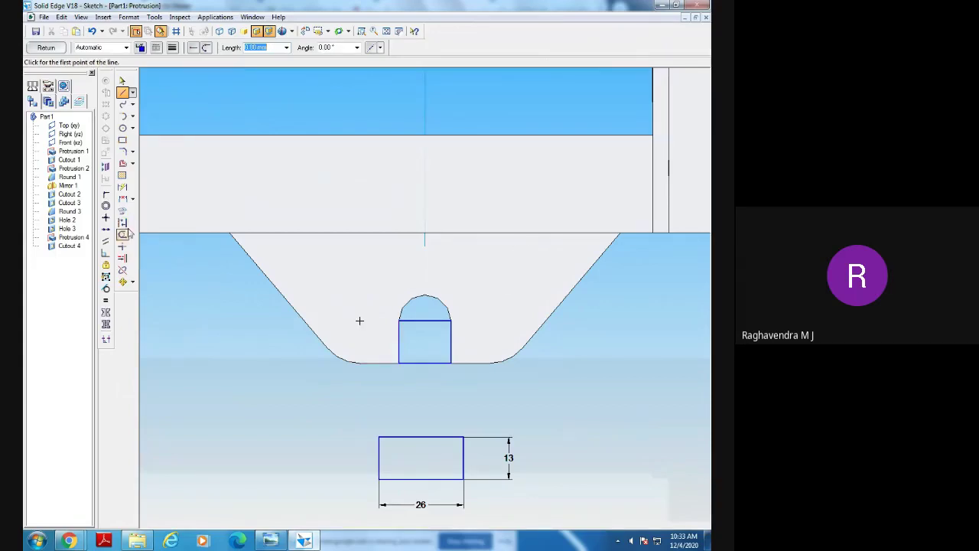
Draw a circle centred on the midpoint of the rectangle's inner edge, reaching the top of the slot's arc.
left_click(425, 321)
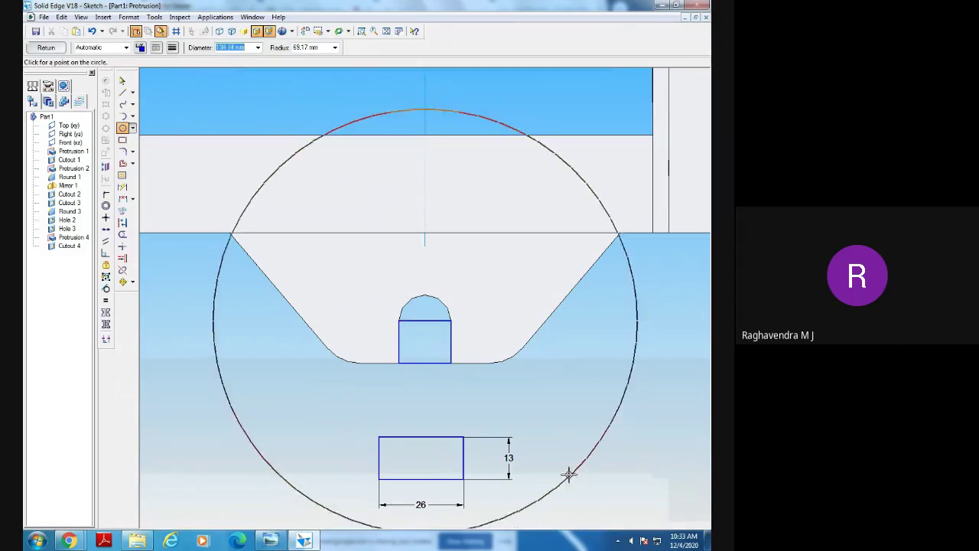
right_click(360, 286)
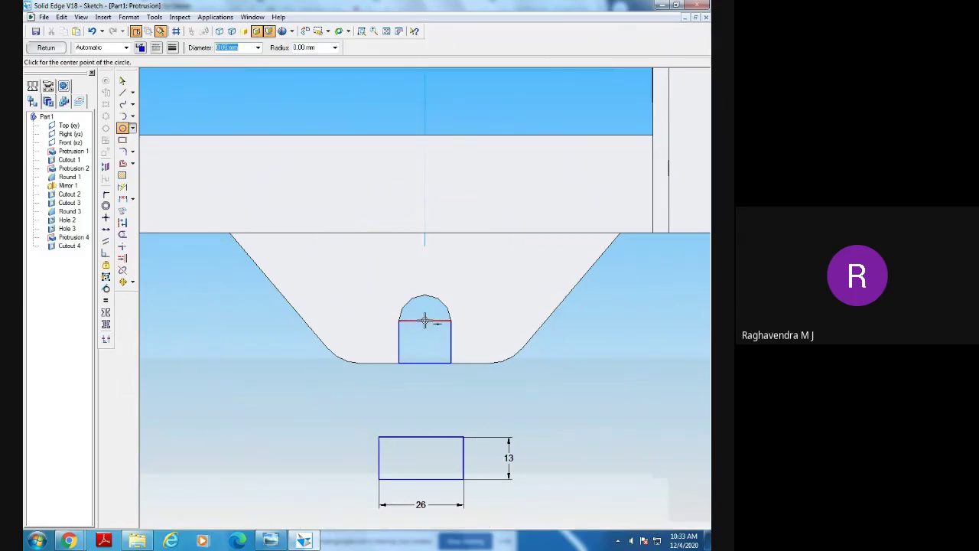
left_click(424, 321)
left_click(426, 296)
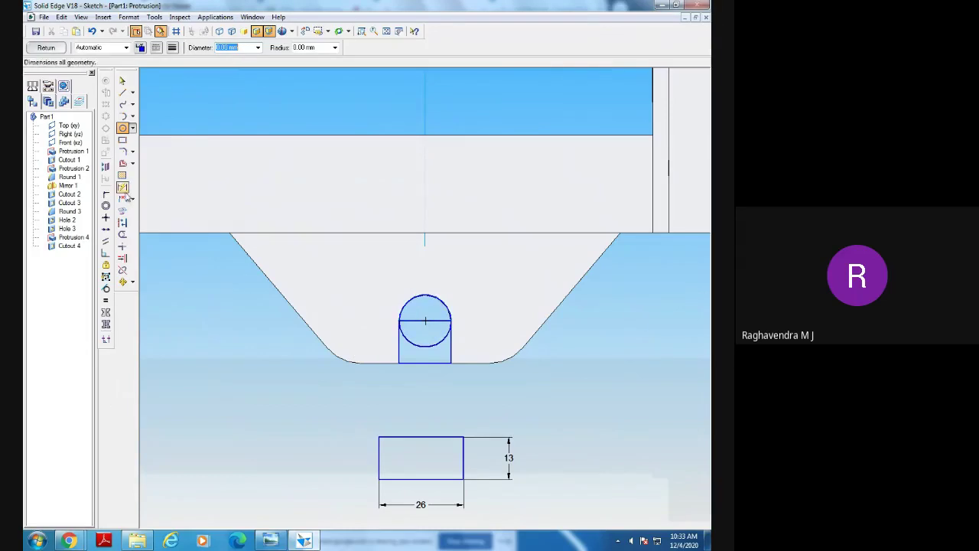
Trim the circle's lower half and the straight line between arc and rectangle to leave one arched slot outline.
left_click(122, 234)
left_click(417, 345)
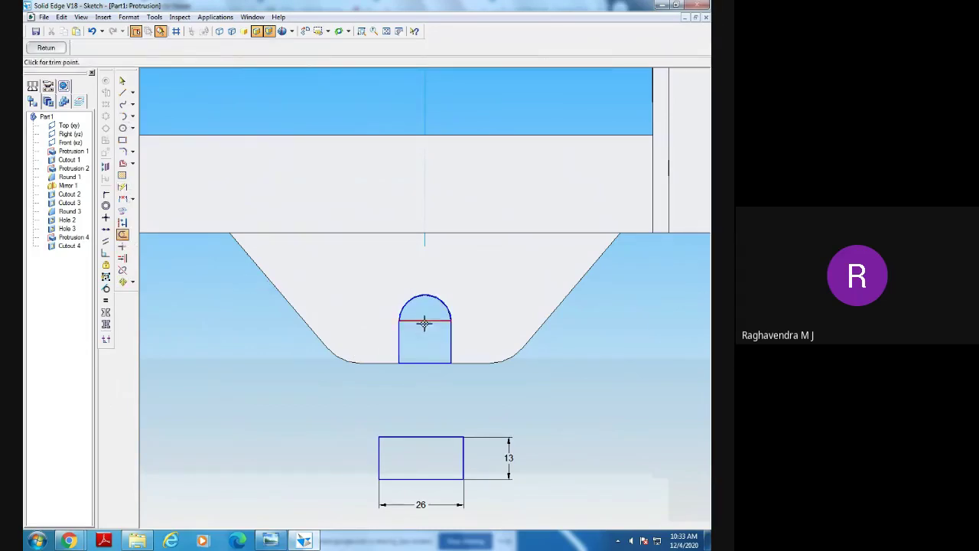
left_click(425, 321)
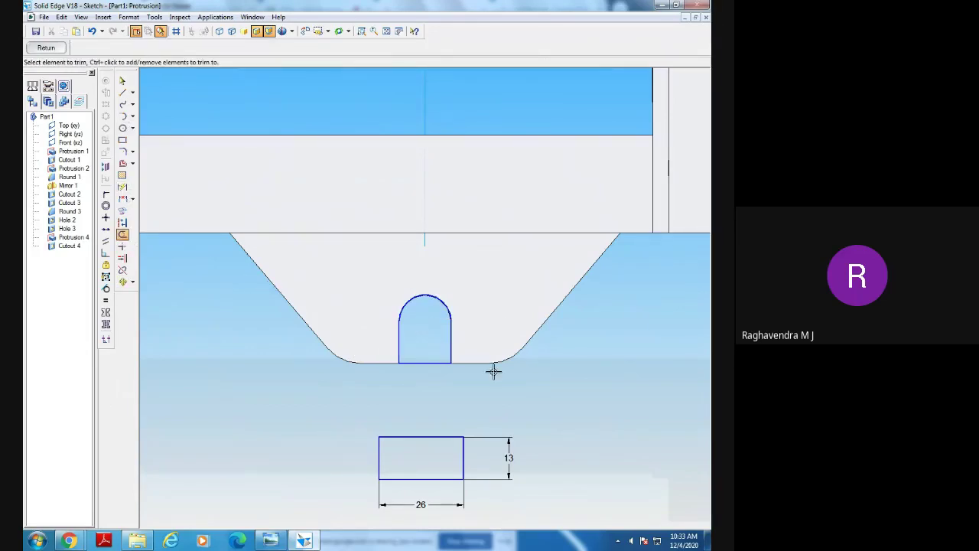
left_click(123, 80)
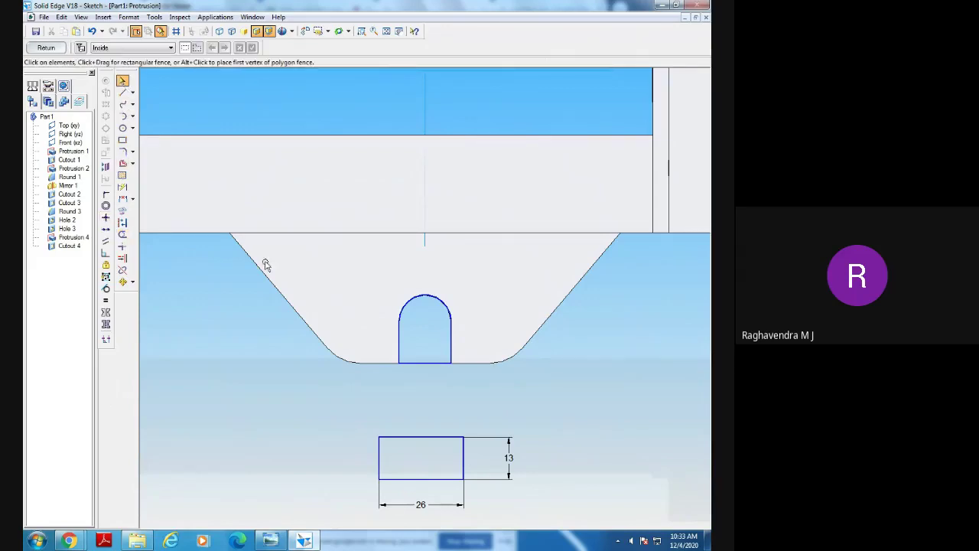
Consult the vice body drawing and offset the whole slot outline outward by 5 mm.
left_click(270, 541)
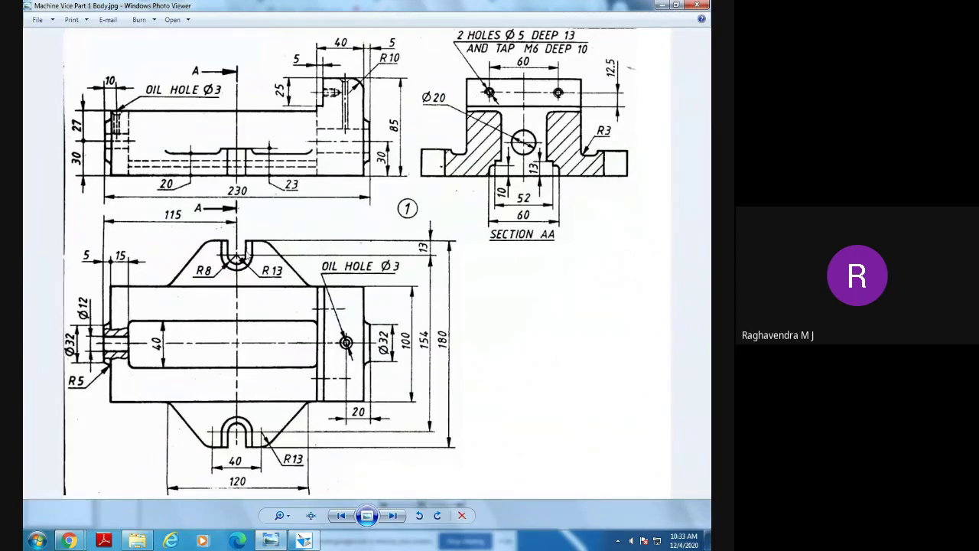
left_click(304, 540)
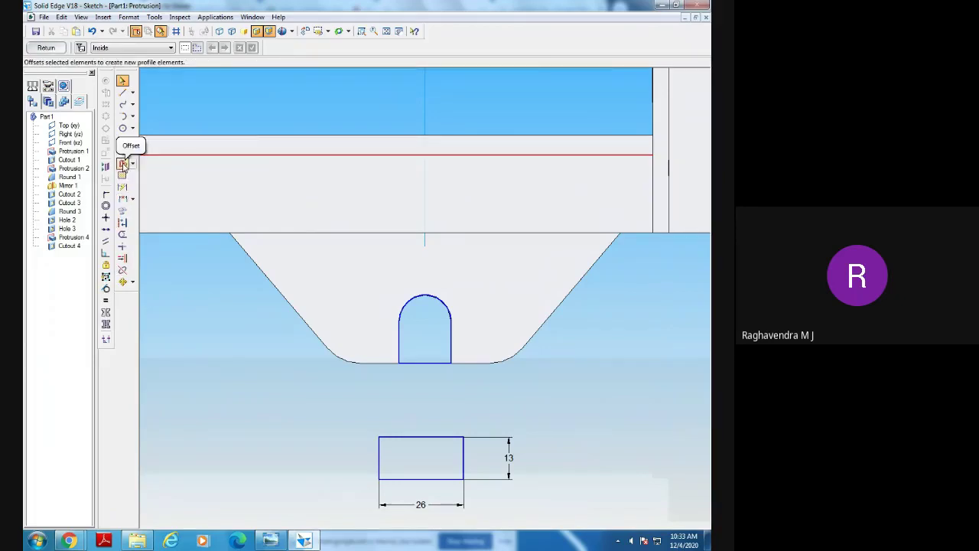
left_click(122, 165)
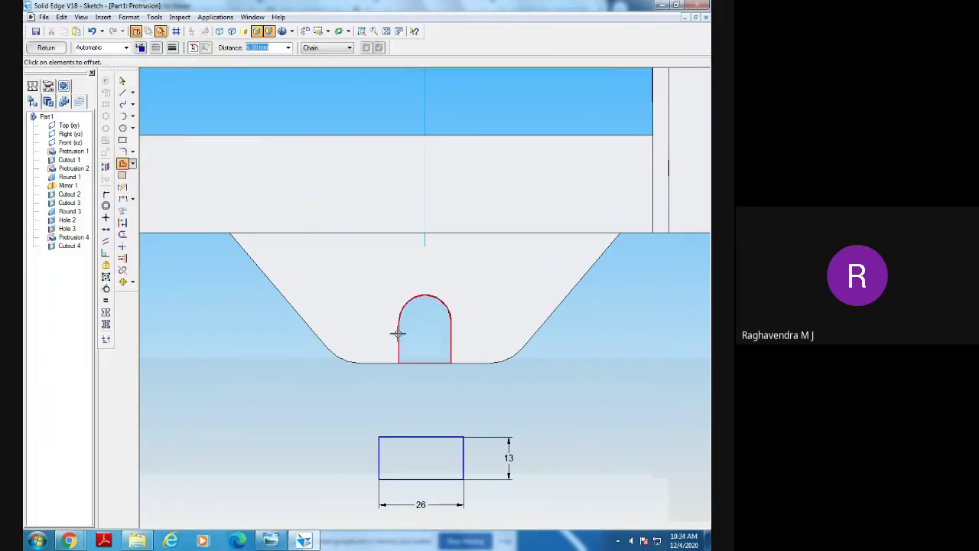
left_click(397, 332)
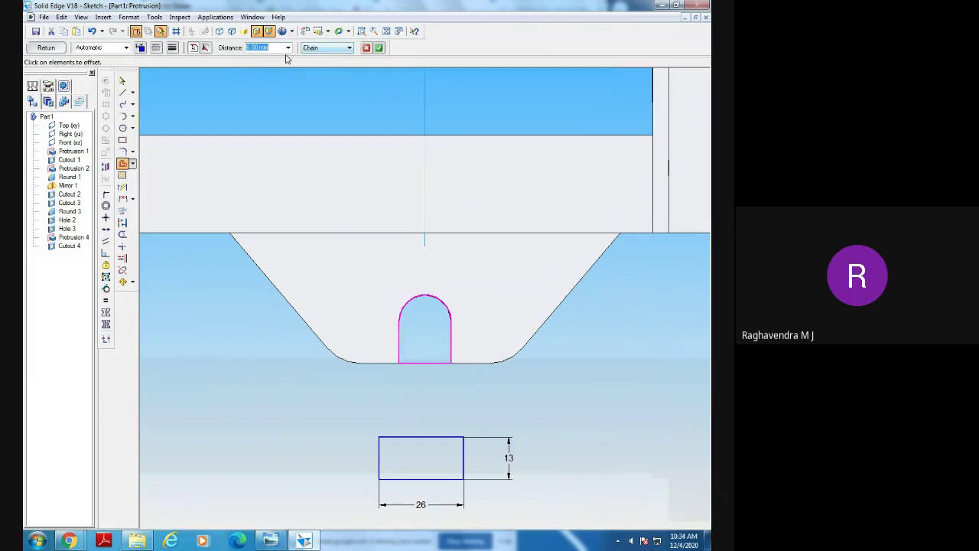
key("Return")
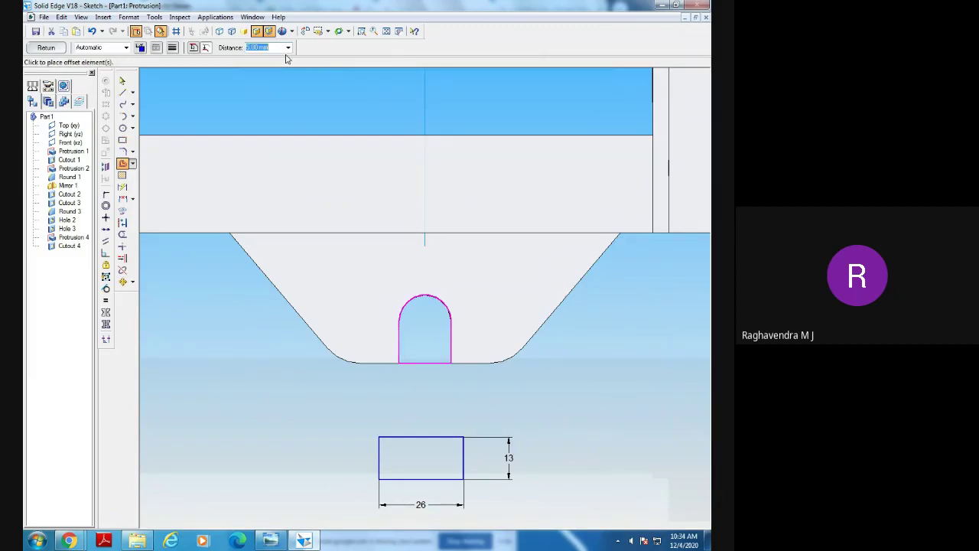
left_click(376, 288)
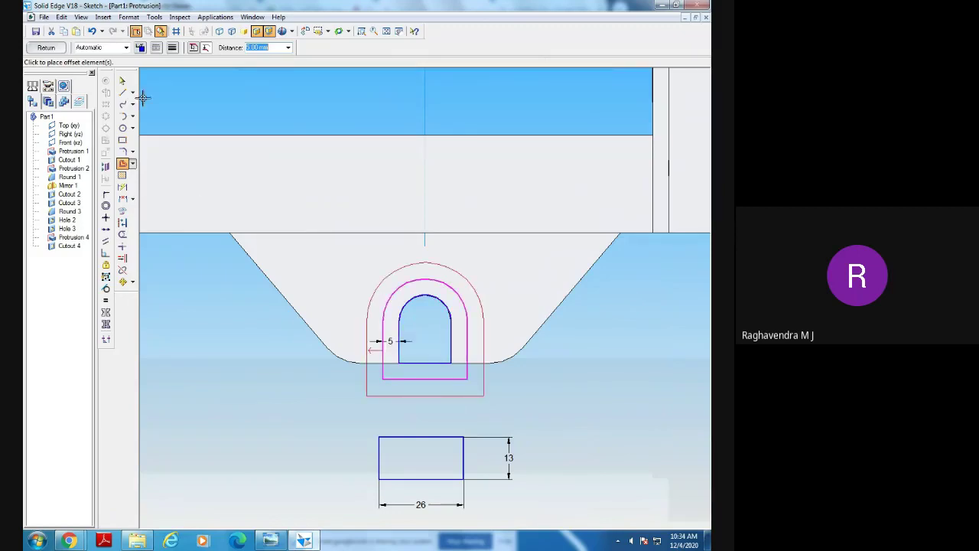
Delete the separate 26 by 13 mm rectangle below the lug together with its dimensions.
left_click(123, 80)
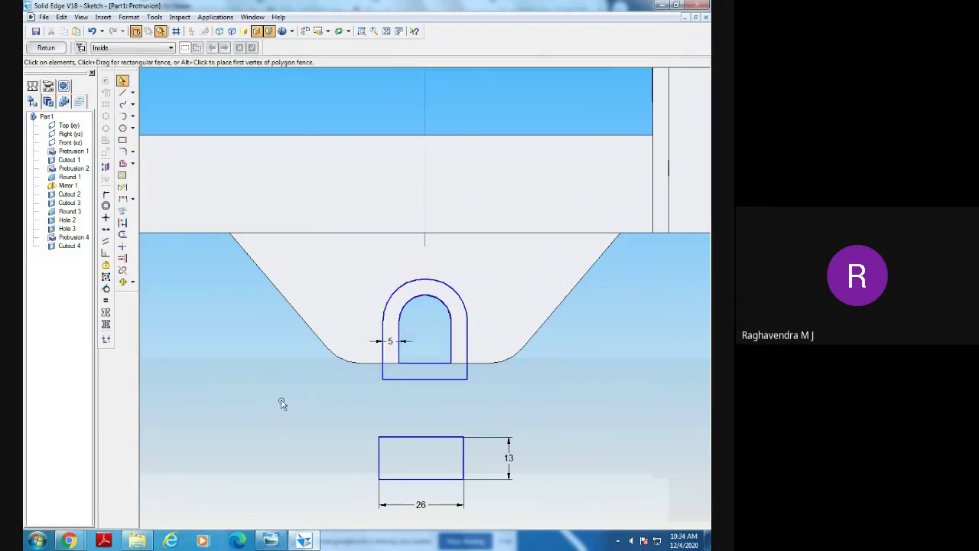
mouse_move(277, 399)
left_mouse_down()
mouse_move(465, 498)
mouse_move(560, 528)
left_mouse_up()
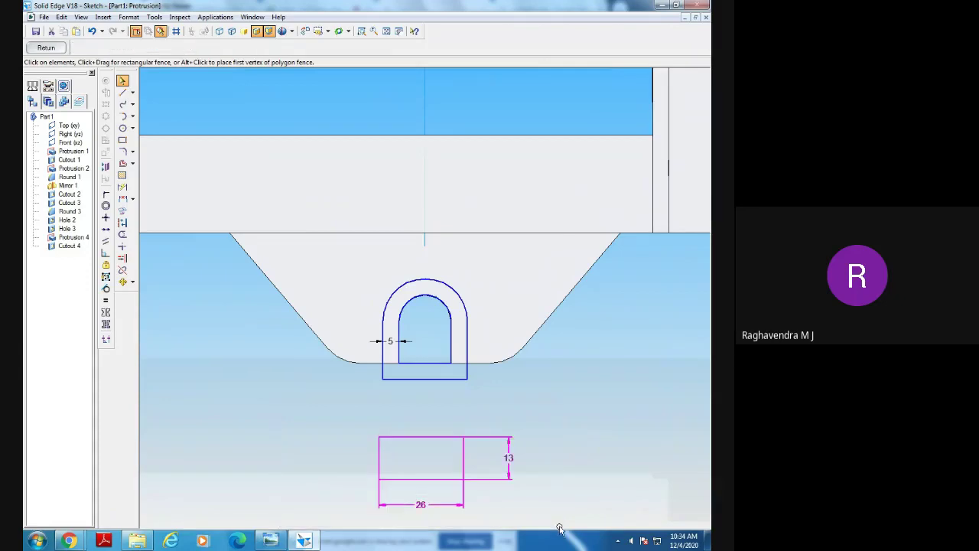
key("Delete")
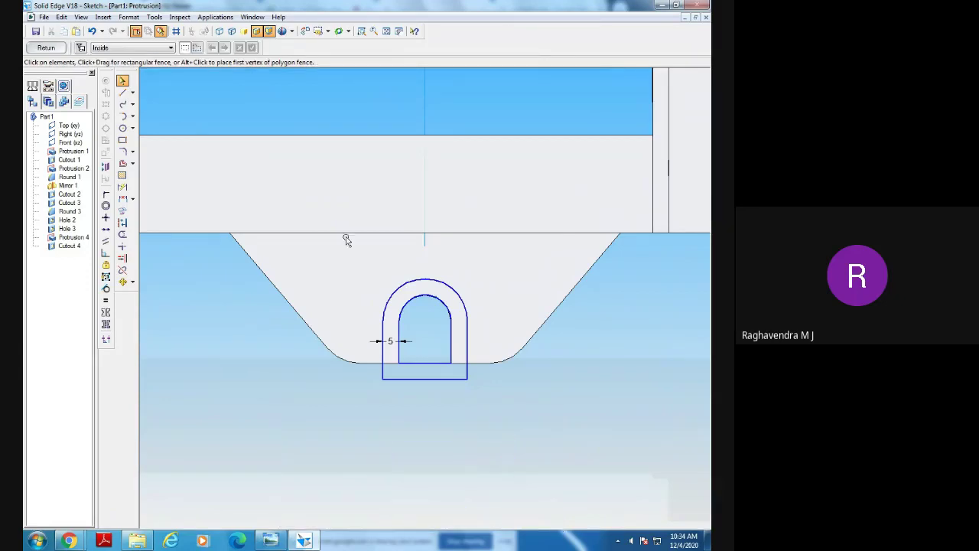
Dimension the outer arc's radius and the width of the offset outline's lower edge.
left_click(123, 187)
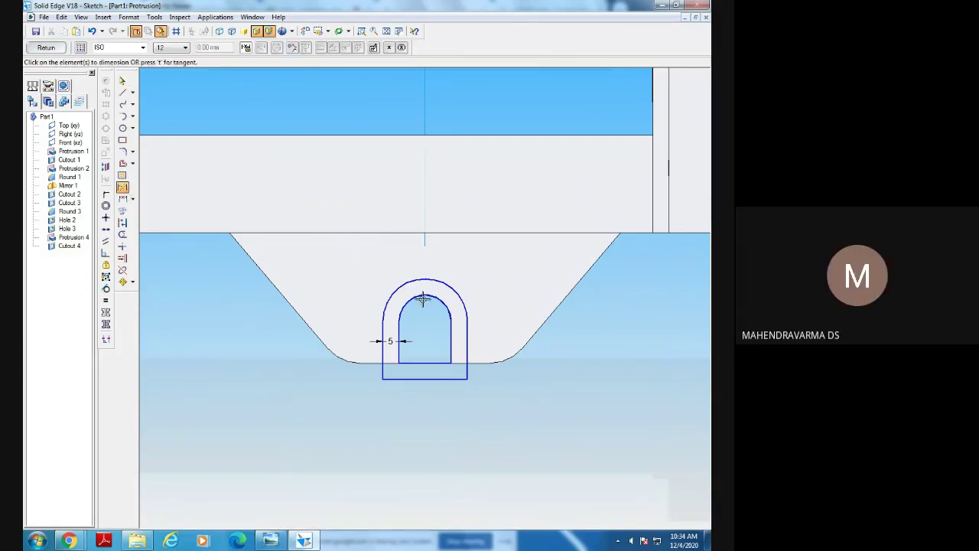
left_click(395, 291)
left_click(380, 274)
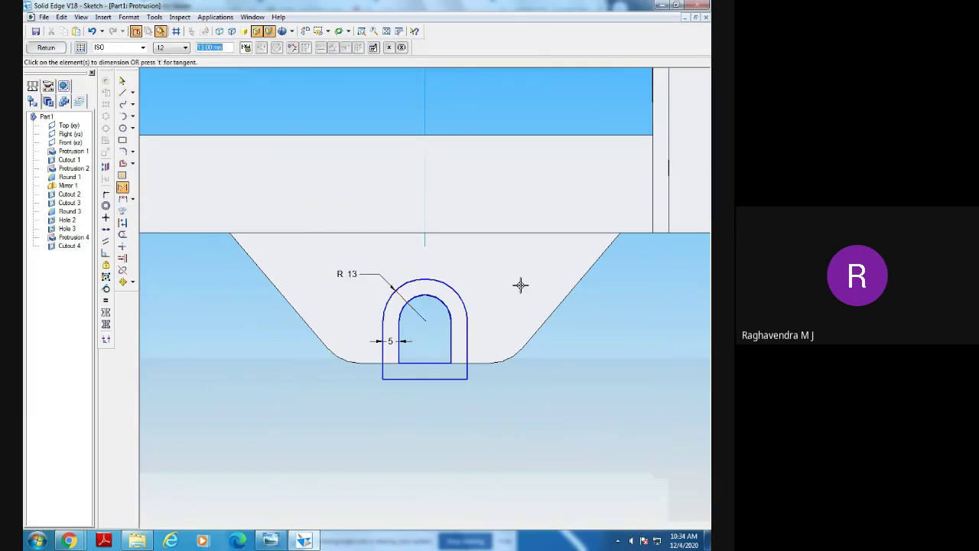
left_click(400, 378)
left_click(436, 417)
Try deleting the inner slot outline's sides, arc and closing line from the sketch.
left_click(123, 80)
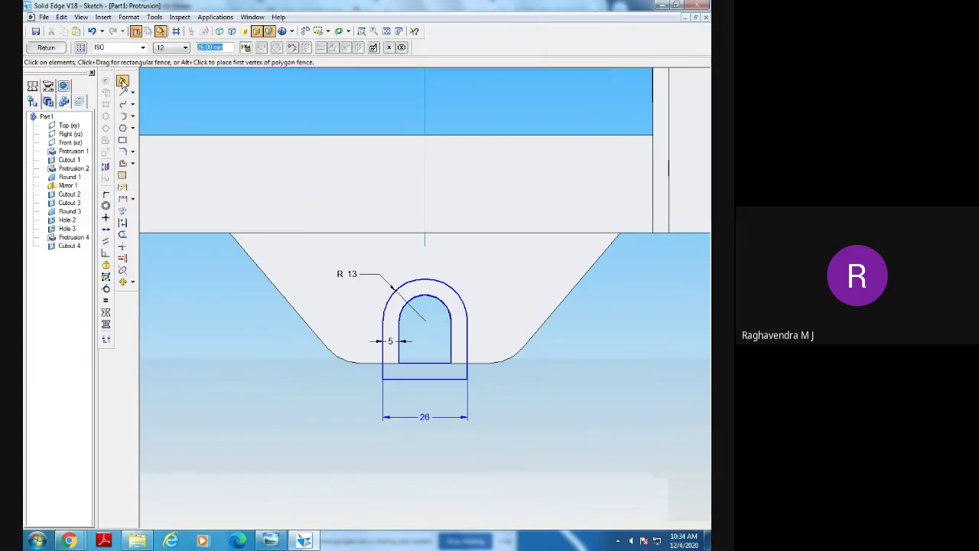
left_click(398, 330)
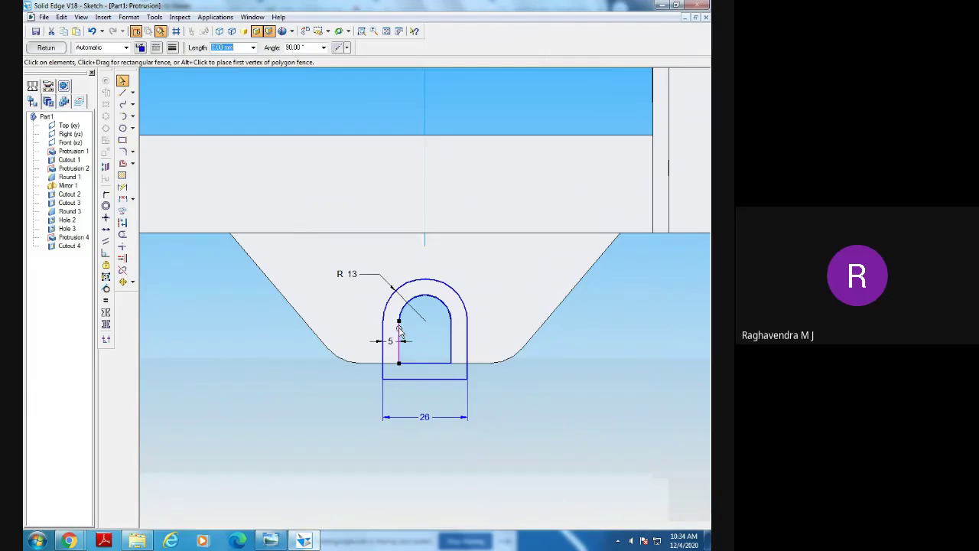
key("Delete")
left_click(447, 309)
key("Delete")
left_click(450, 331)
key("Delete")
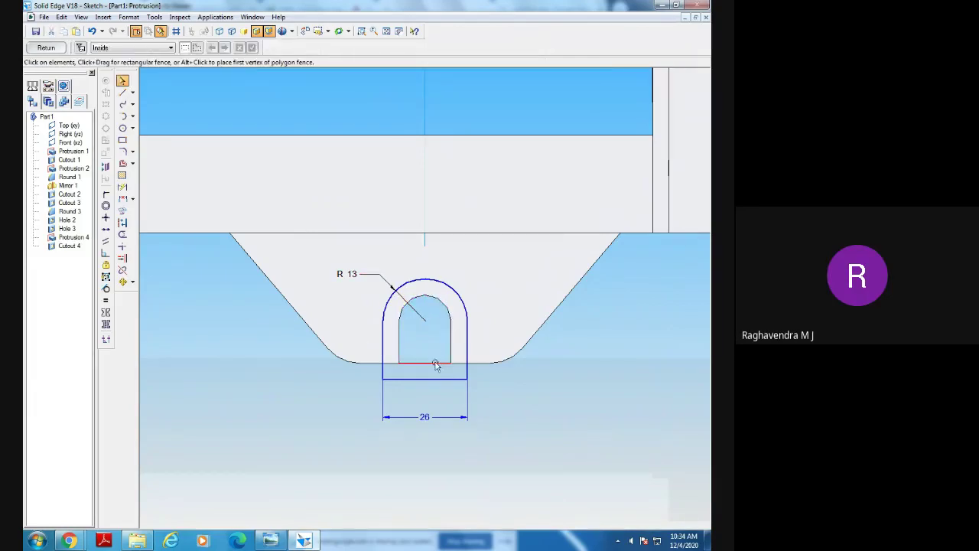
left_click(435, 366)
key("Delete")
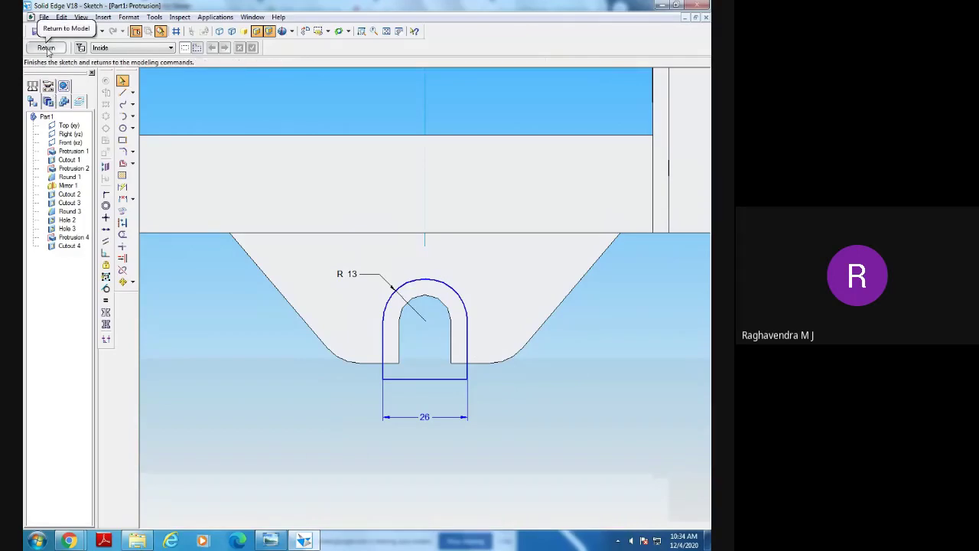
Draw a line along the lug's outer edge across the slot and trim the offset outline beyond it.
left_click(123, 92)
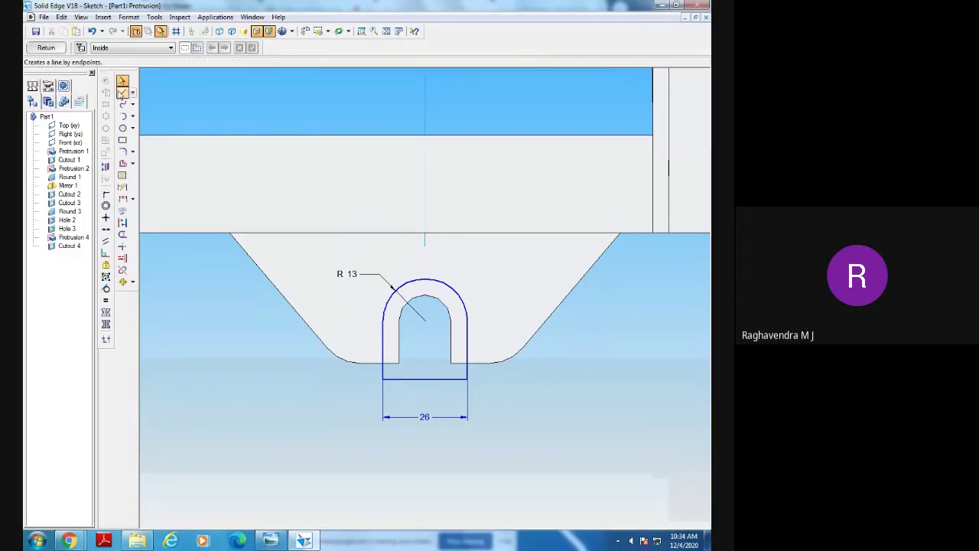
left_click(362, 361)
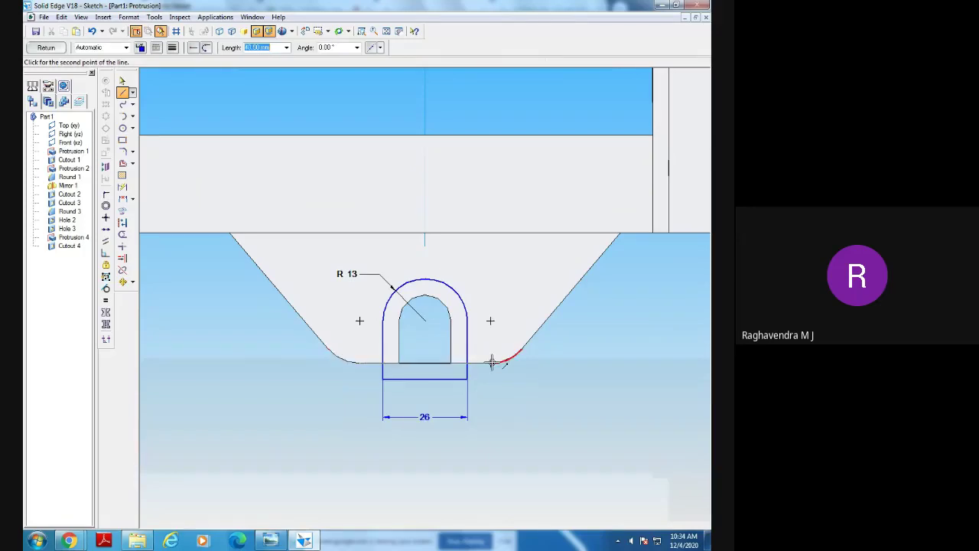
left_click(492, 361)
left_click(123, 234)
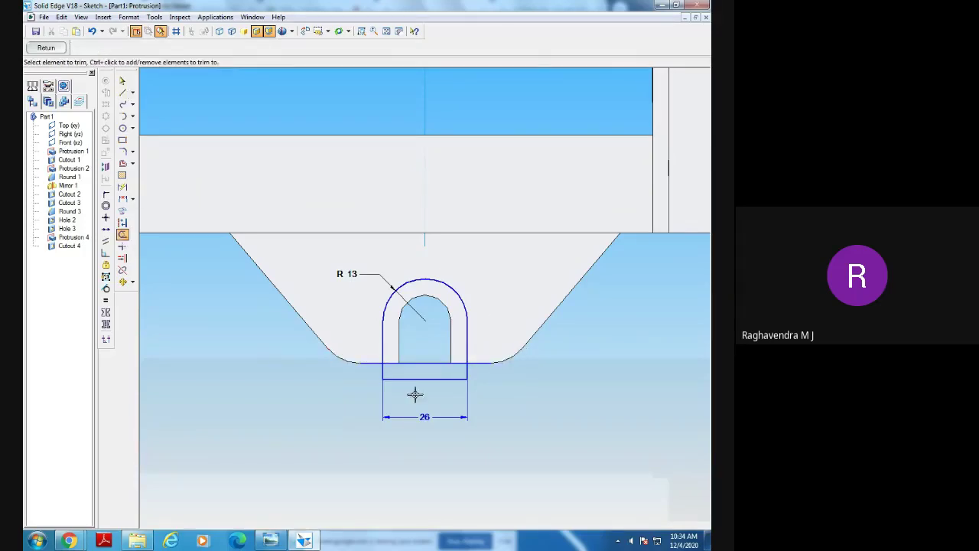
left_click(383, 373)
left_click(431, 378)
left_click(468, 374)
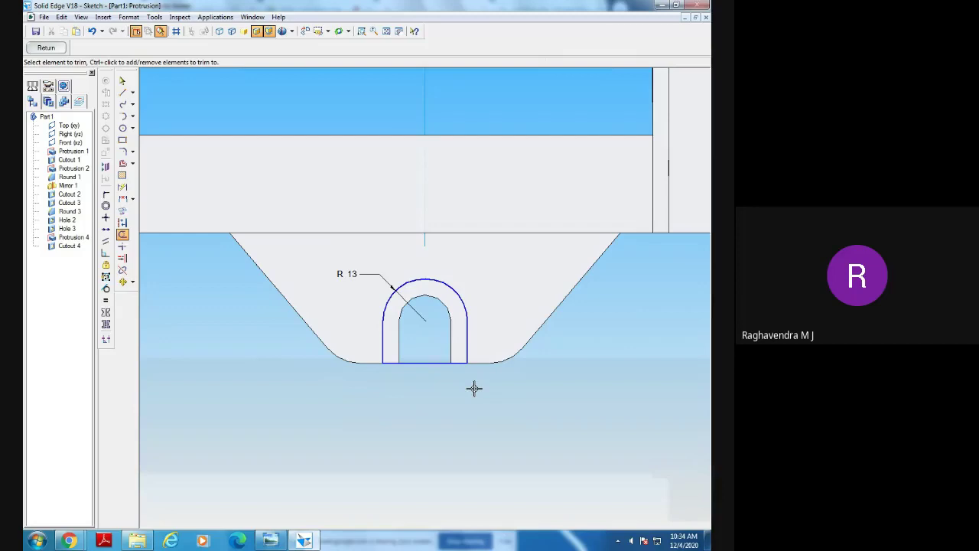
Undo the recent trims, edge line and deletions until the inner slot outline is restored.
key("ctrl+z")
key("ctrl+z")
key("ctrl+z")
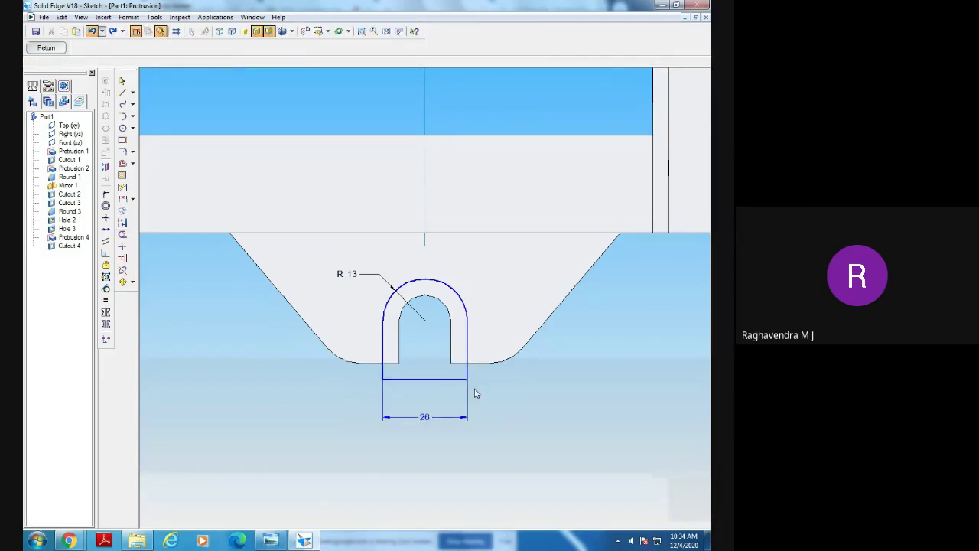
key("ctrl+z")
key("ctrl+z")
key("ctrl+z")
key("ctrl+z")
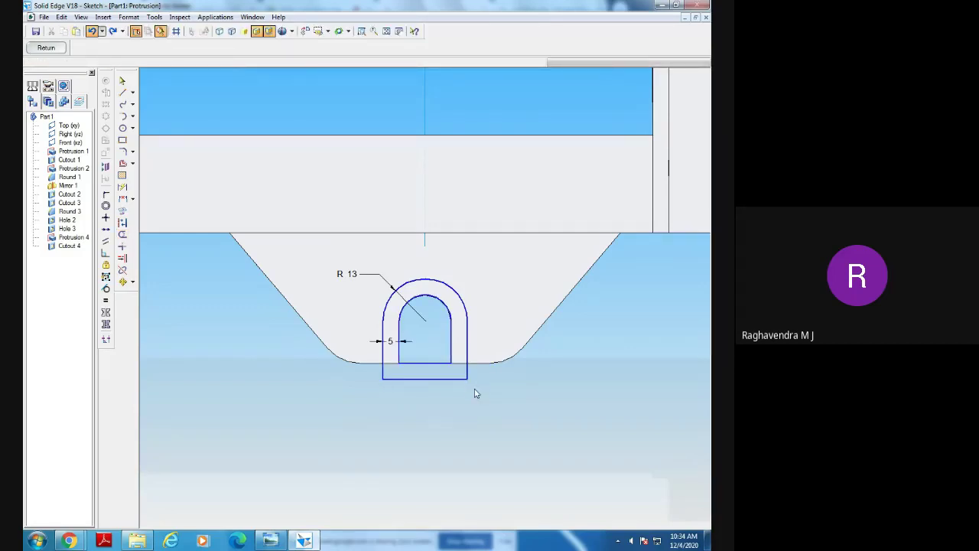
key("Escape")
Extend the slot's closing line to the outer outline's sides and trim the outer outline beyond the lug's edge.
left_click(123, 257)
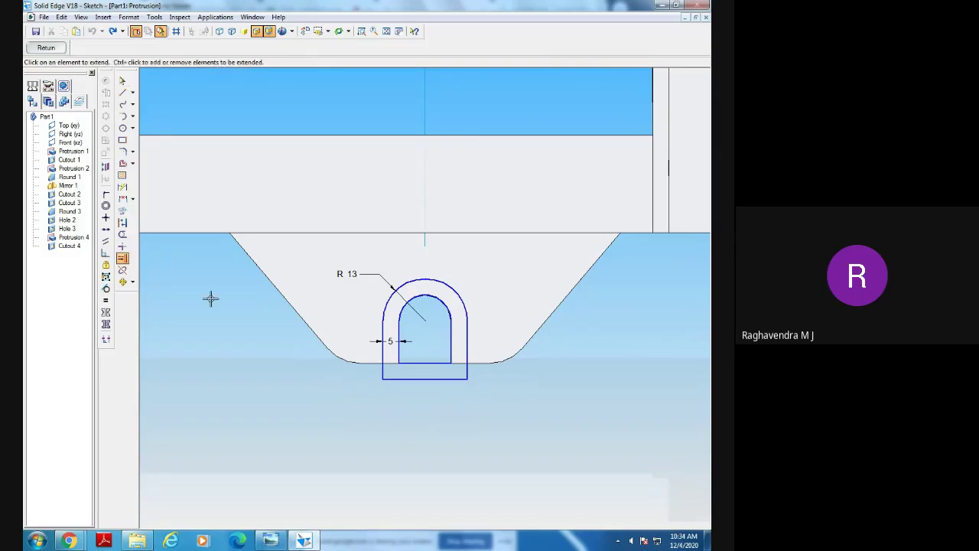
left_click(408, 365)
left_click(123, 235)
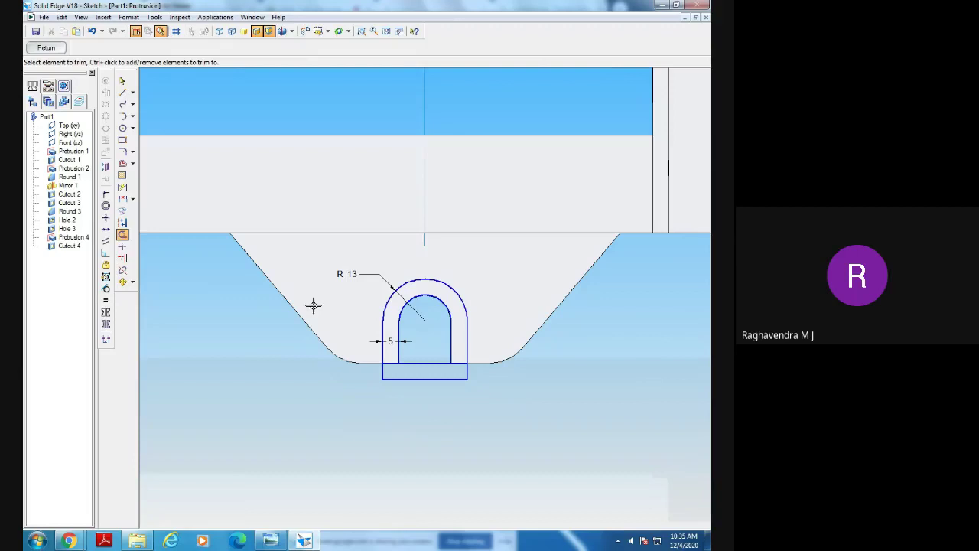
left_click(417, 379)
left_click(381, 371)
left_click(464, 374)
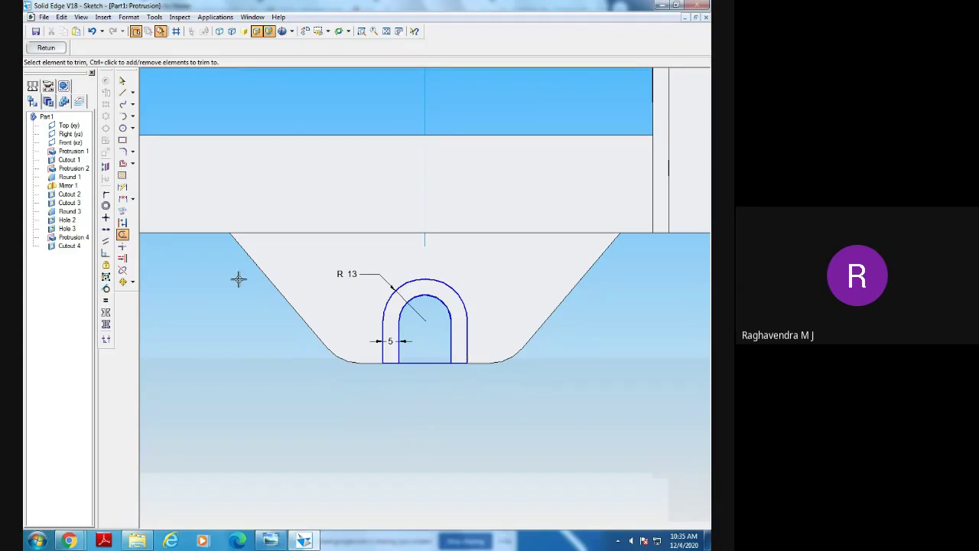
Try to finish the border sketch, highlight each disconnected-elements error in the profile, and close the error assistant.
left_click(46, 47)
left_click(94, 120)
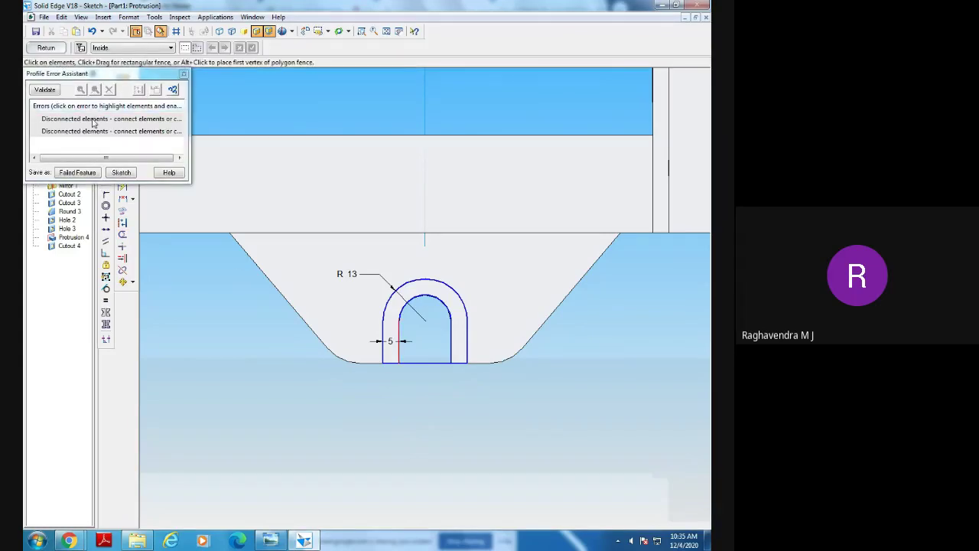
left_click(93, 131)
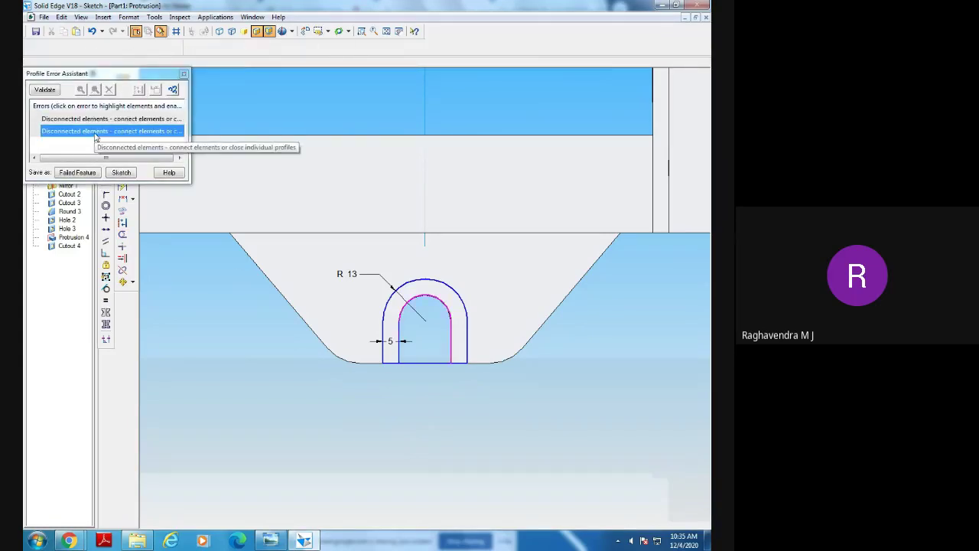
left_click(183, 73)
key("Escape")
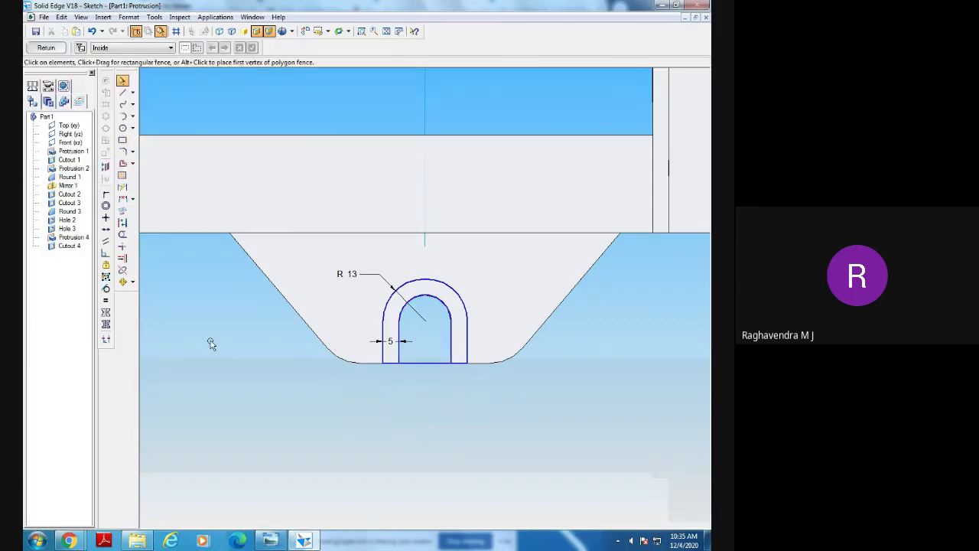
Display the sketch's relationship handles and examine the connections around the slot border profile up close.
left_click(106, 340)
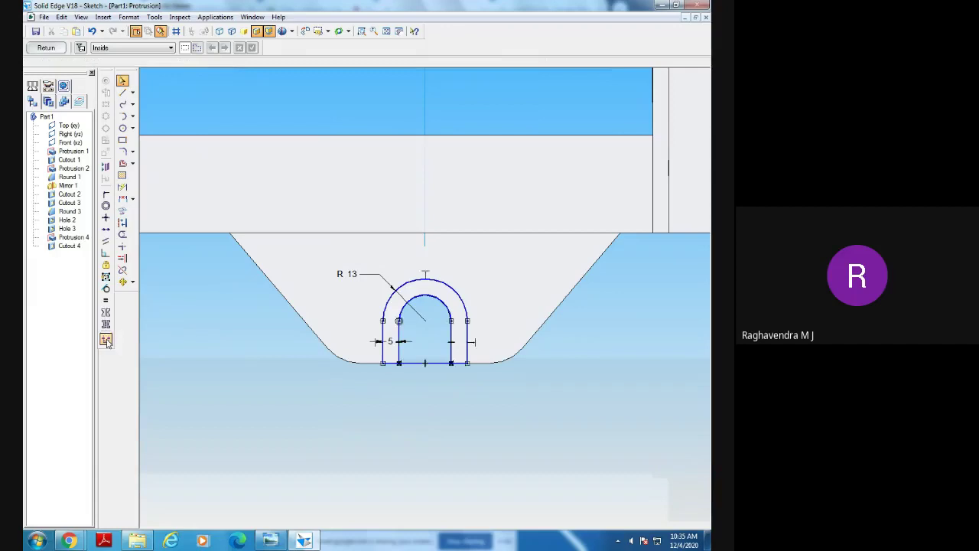
left_click(362, 31)
left_click_drag(356, 263, 527, 406)
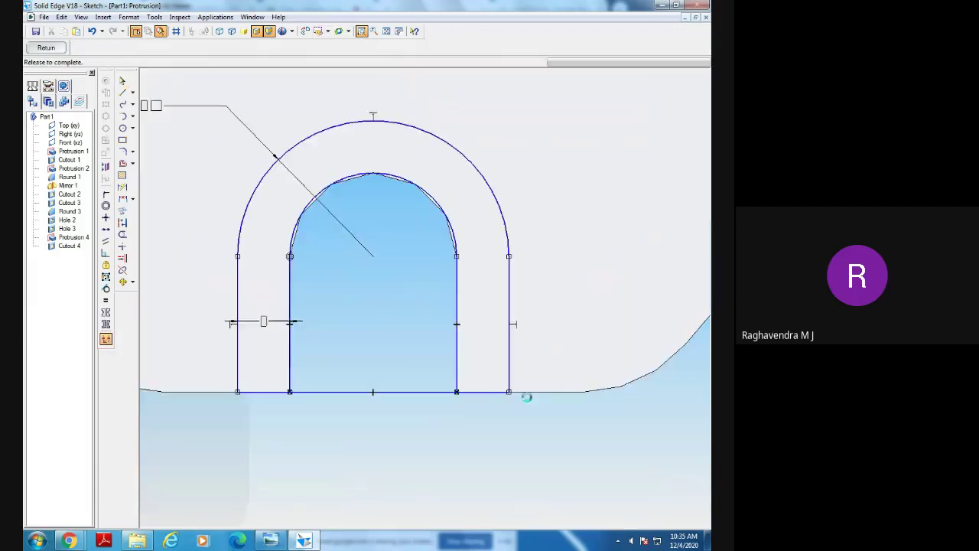
Add a tangent relationship between the inner slot arc and its straight side that is still unconstrained.
key("Escape")
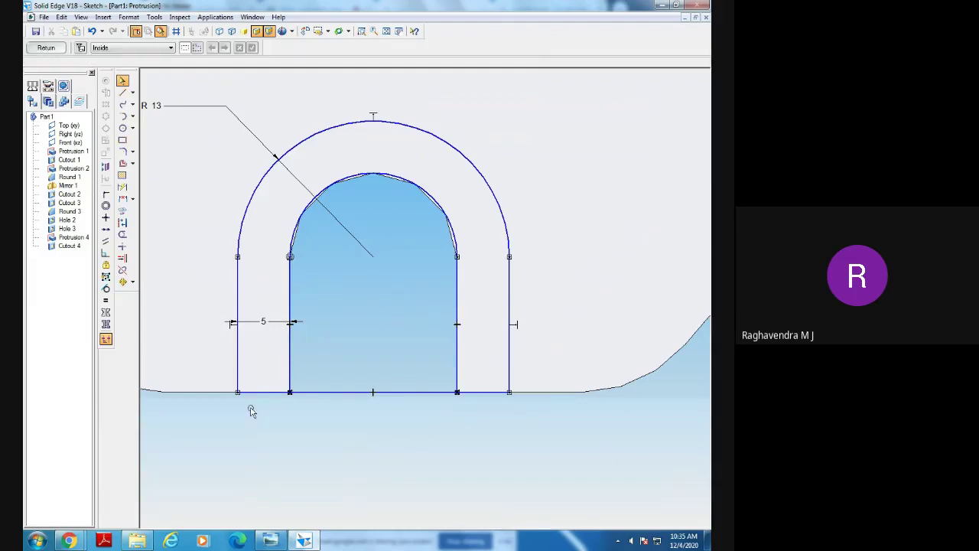
left_click(107, 290)
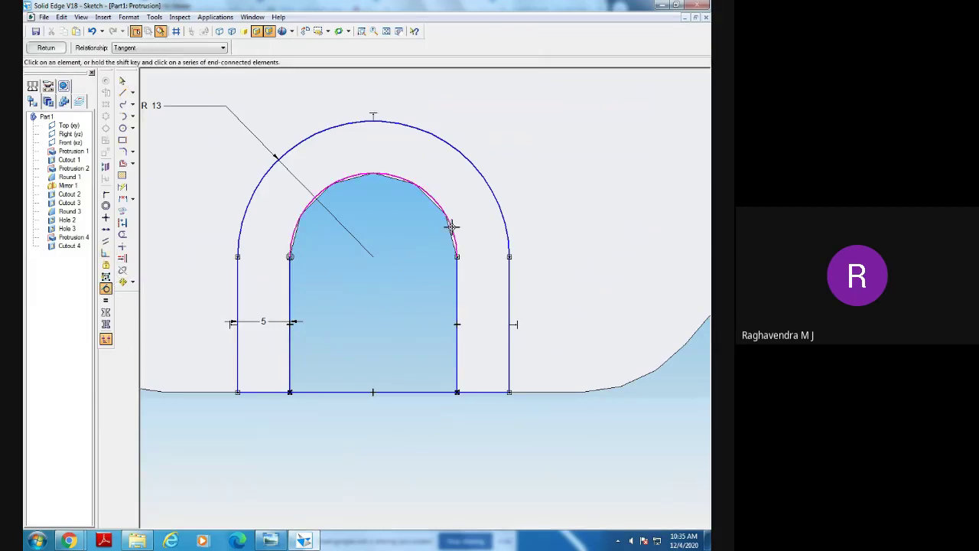
left_click(457, 275)
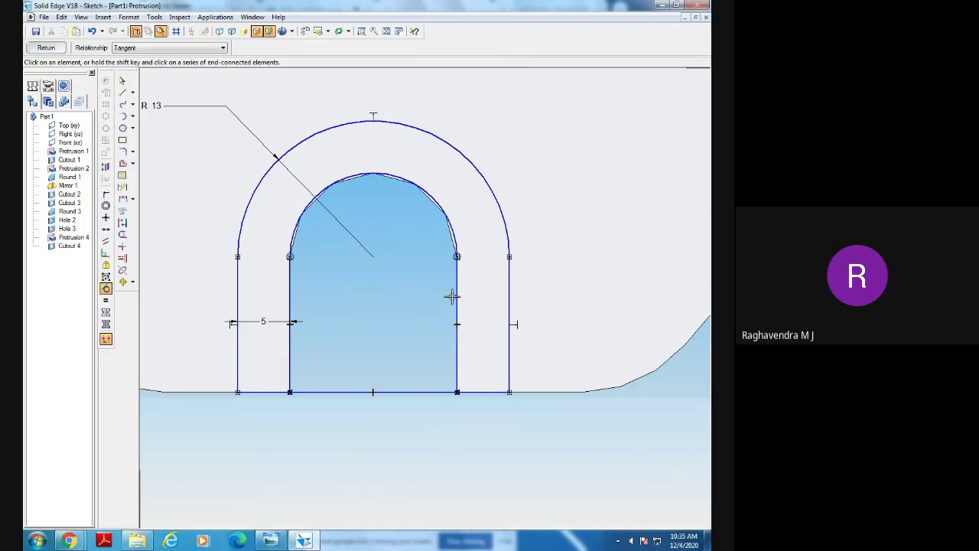
left_click(122, 82)
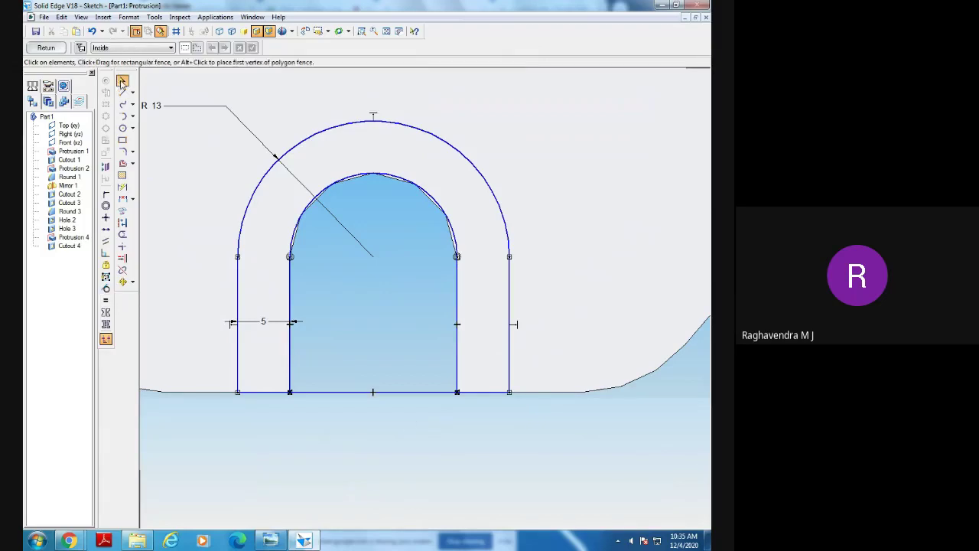
Trim the closing line's middle portion between the two inner slot sides and turn off the sketch's relationship handles.
left_click(320, 392)
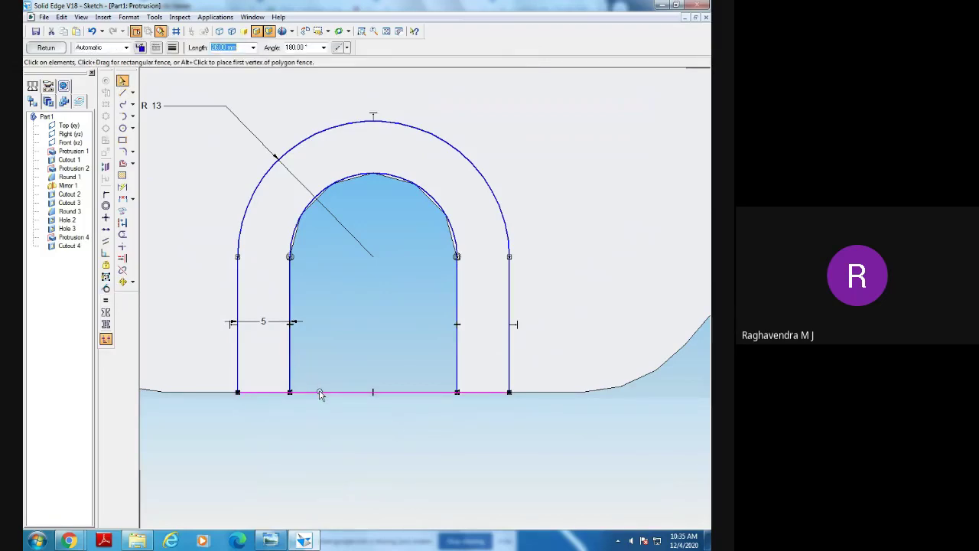
left_click(322, 411)
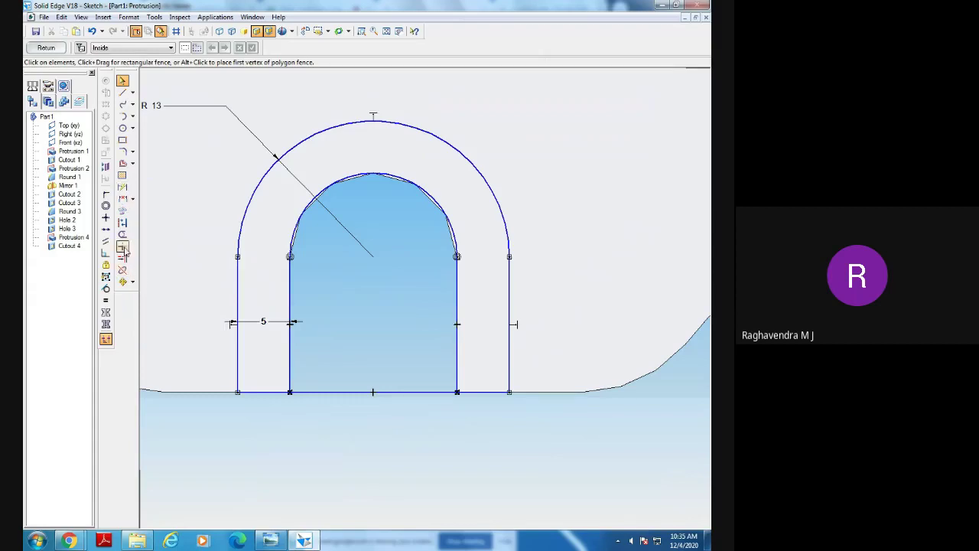
left_click(122, 235)
left_click(329, 393)
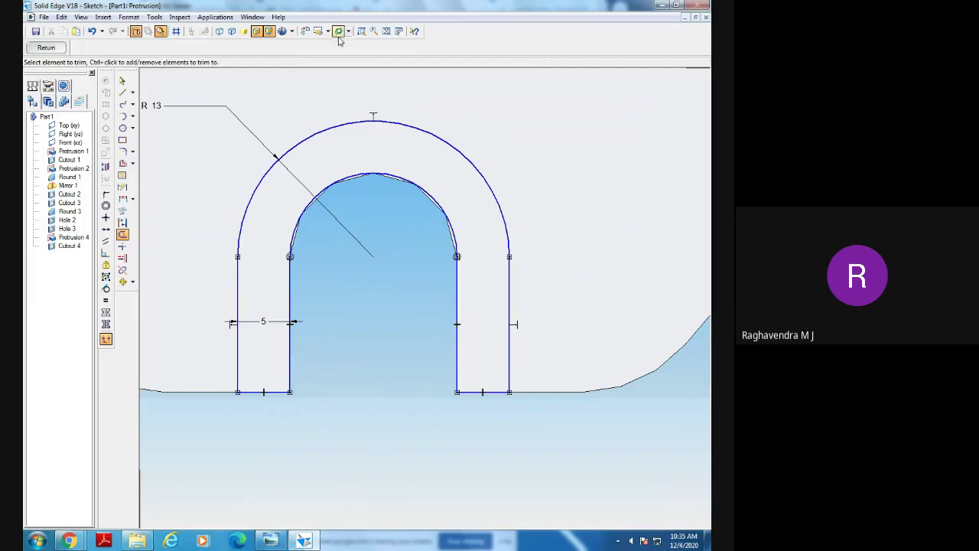
left_click(387, 32)
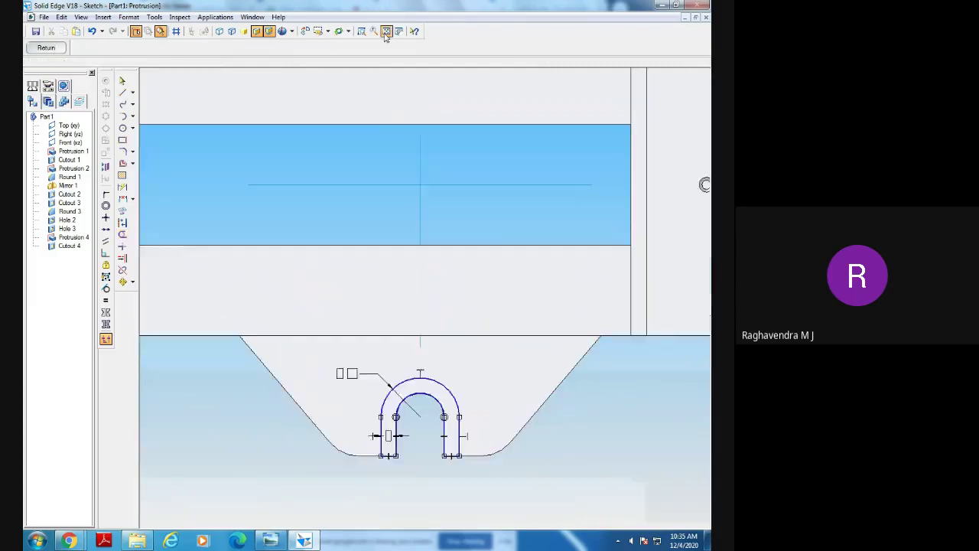
left_click(106, 340)
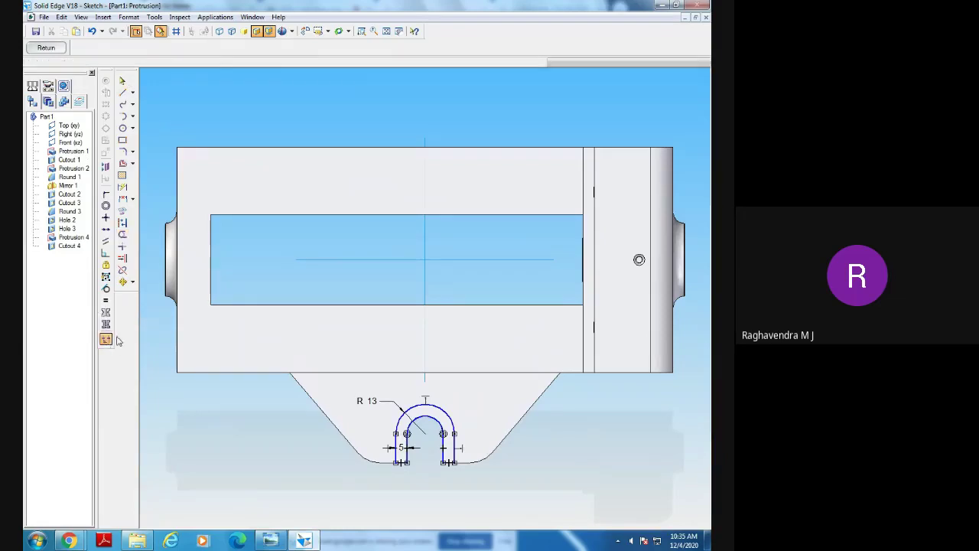
Finish the border sketch and extrude it 3 mm upward from the mounting lug's top face.
left_click(46, 47)
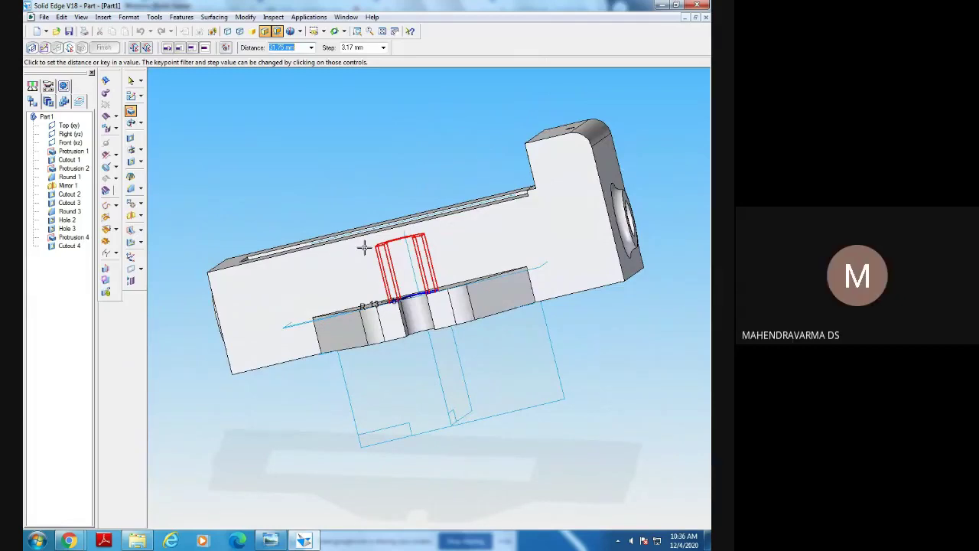
type("3")
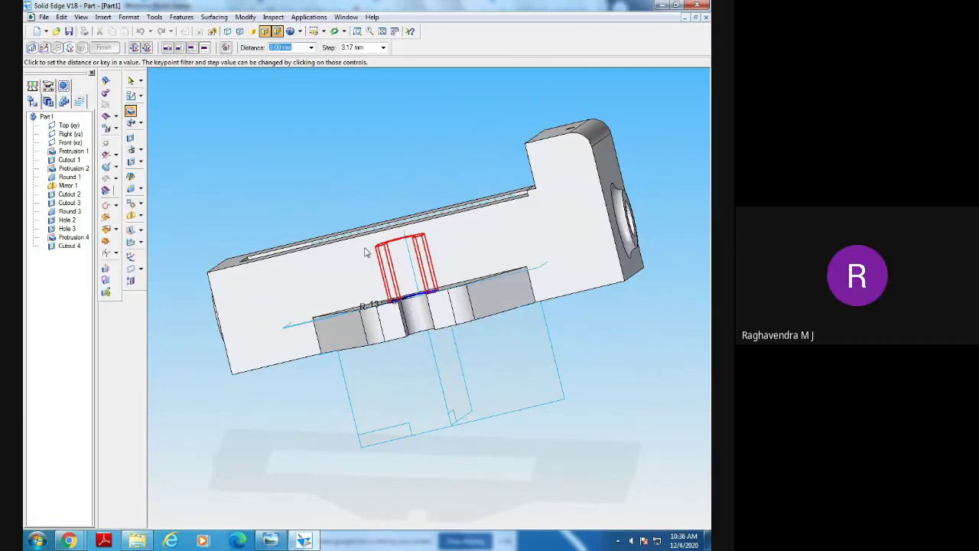
key("Return")
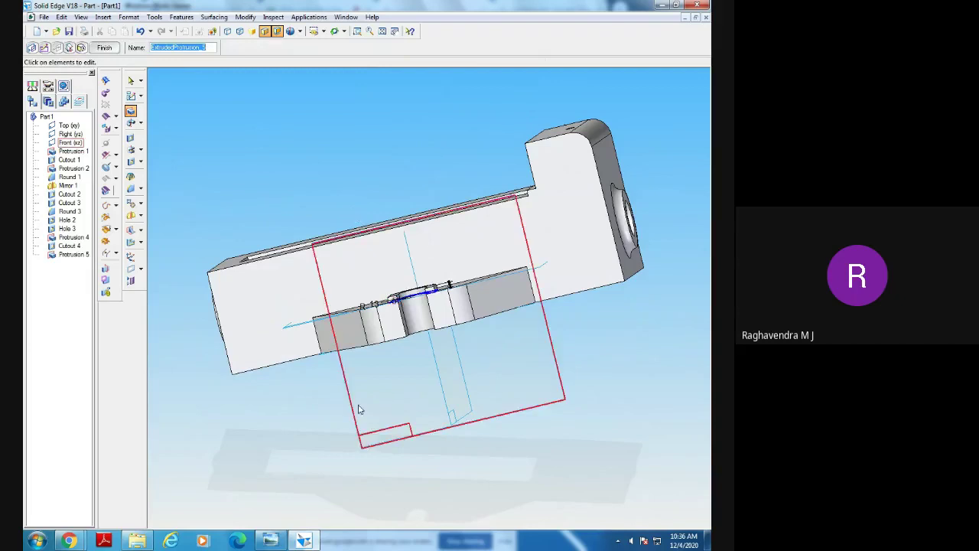
middle_click_drag(359, 408, 368, 478)
left_click(105, 48)
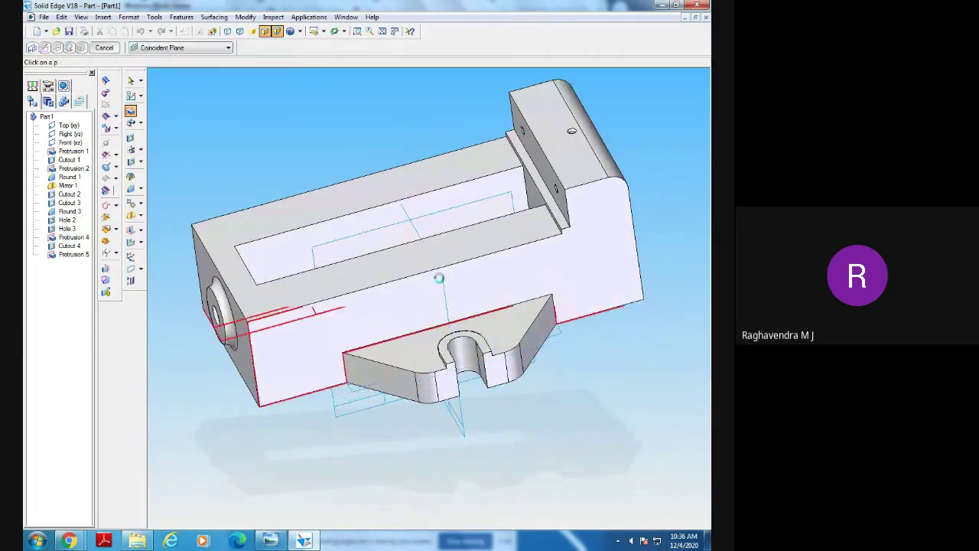
Inspect the raised slot border from several angles and compare the mounting lug with the machine vice body drawing.
middle_click_drag(578, 452, 582, 383)
middle_click_drag(517, 456, 472, 485)
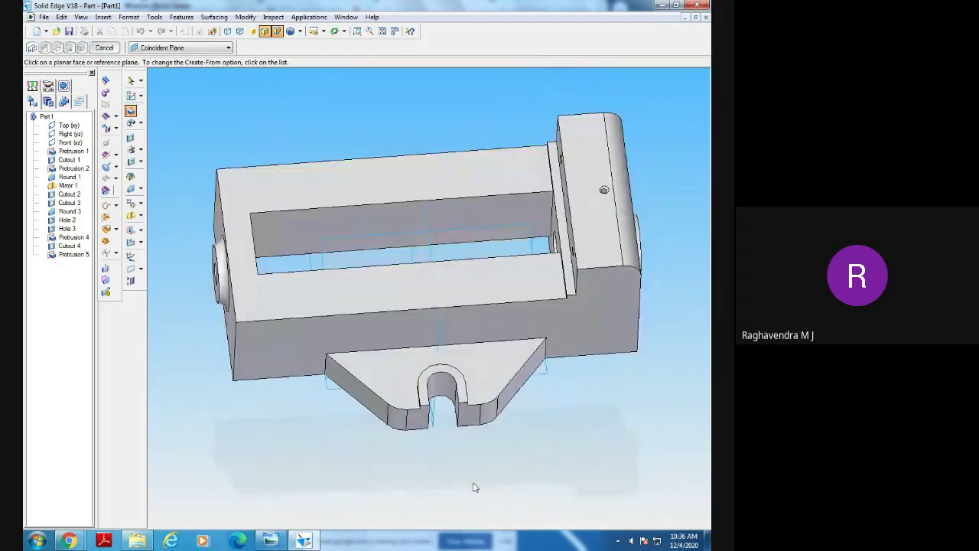
left_click(131, 80)
middle_click_drag(520, 478, 474, 485)
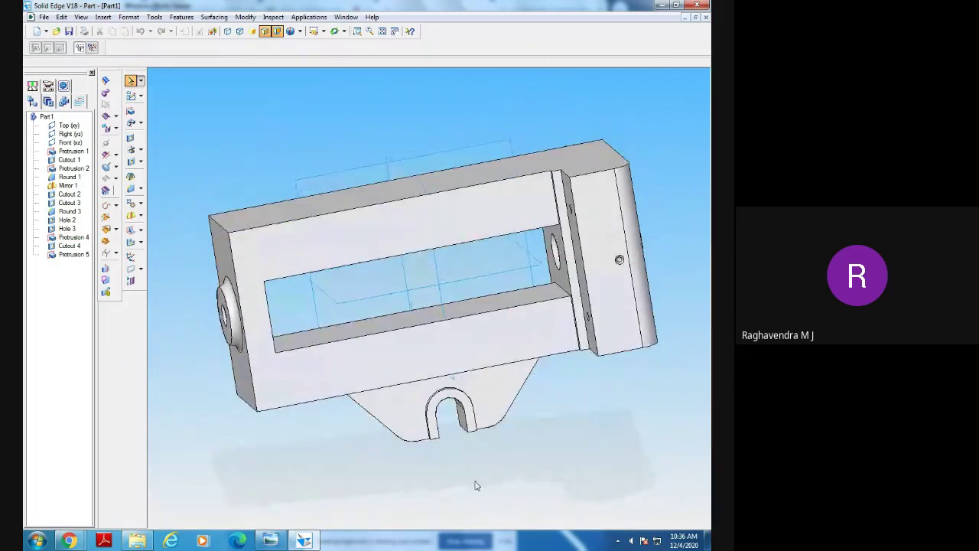
left_click(269, 539)
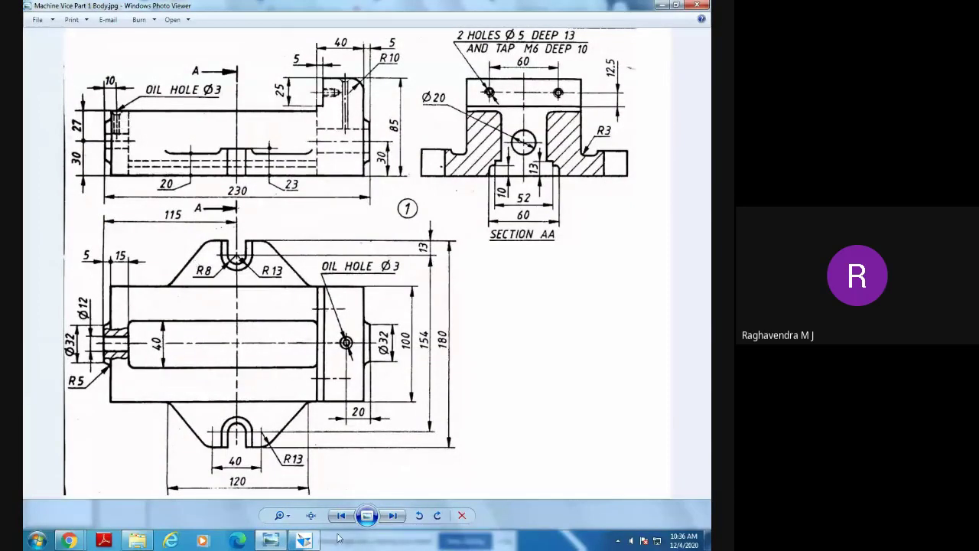
left_click(304, 540)
mouse_move(551, 484)
middle_mouse_down()
mouse_move(544, 467)
mouse_move(533, 483)
mouse_move(551, 441)
mouse_move(529, 423)
middle_mouse_up()
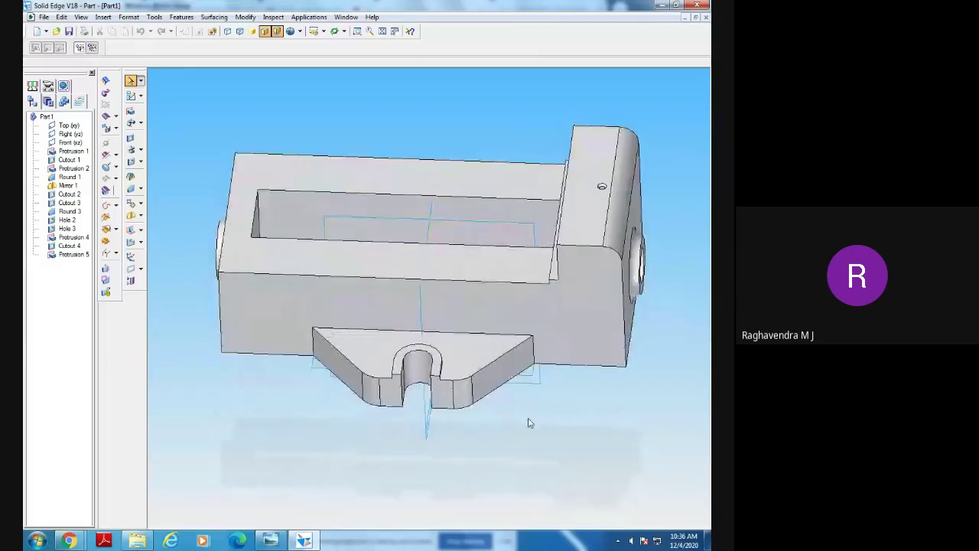
scroll(529, 423, "up", 1)
left_click(140, 217)
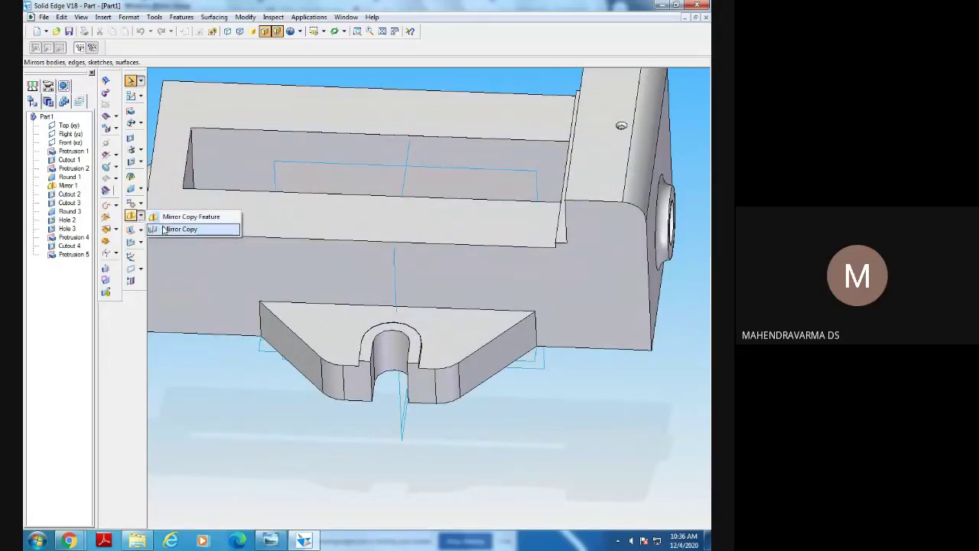
left_click(164, 230)
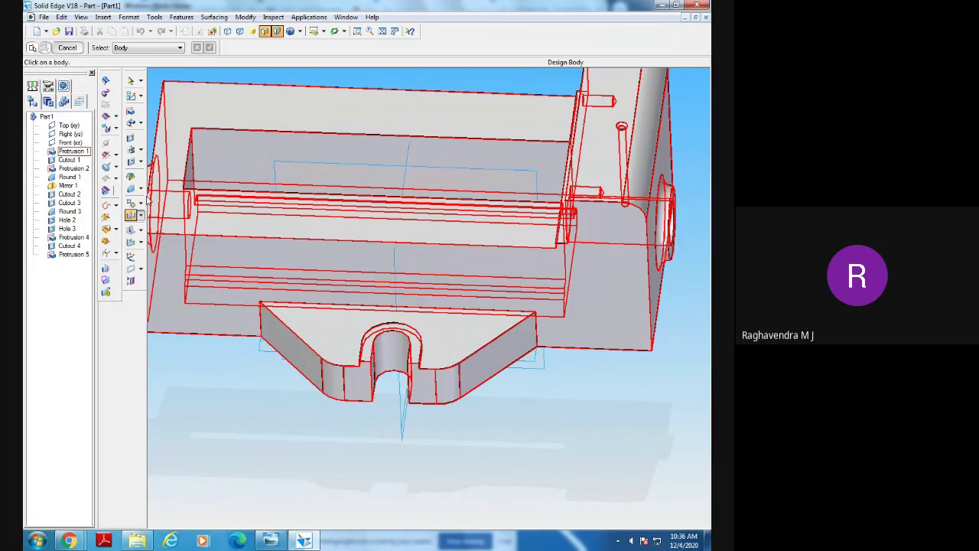
Mirror the lug protrusion, its slot cutout and the raised border as features about the vertical plane running lengthwise through the body's centre.
left_click(142, 217)
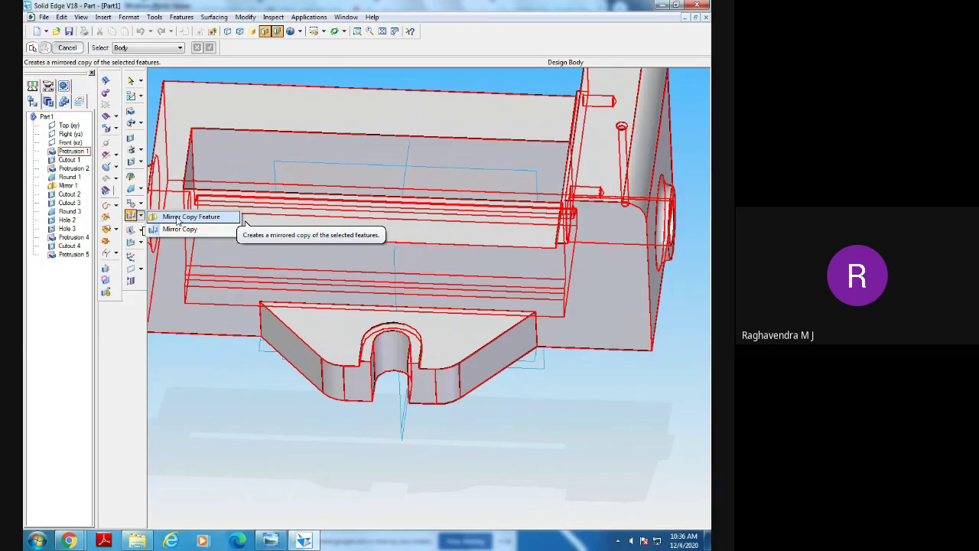
left_click(177, 218)
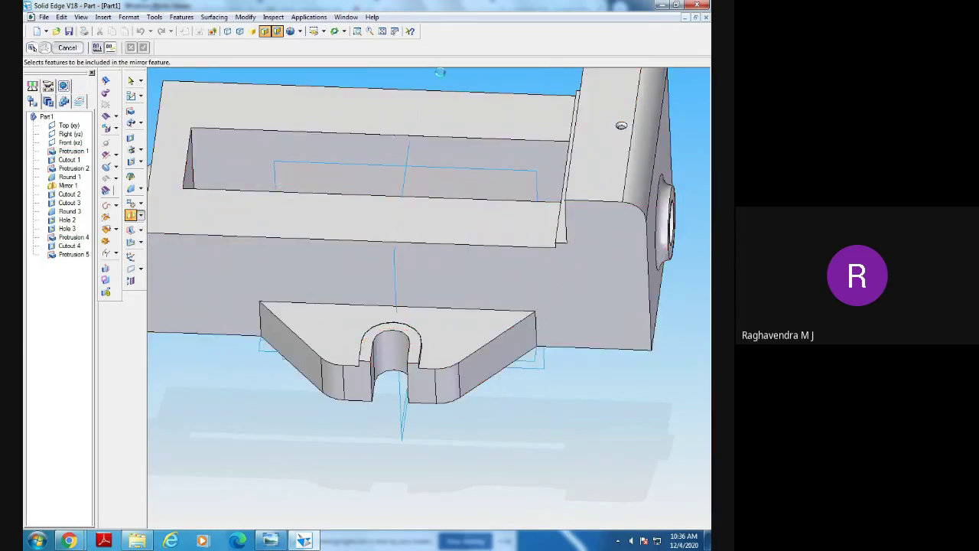
left_click(384, 30)
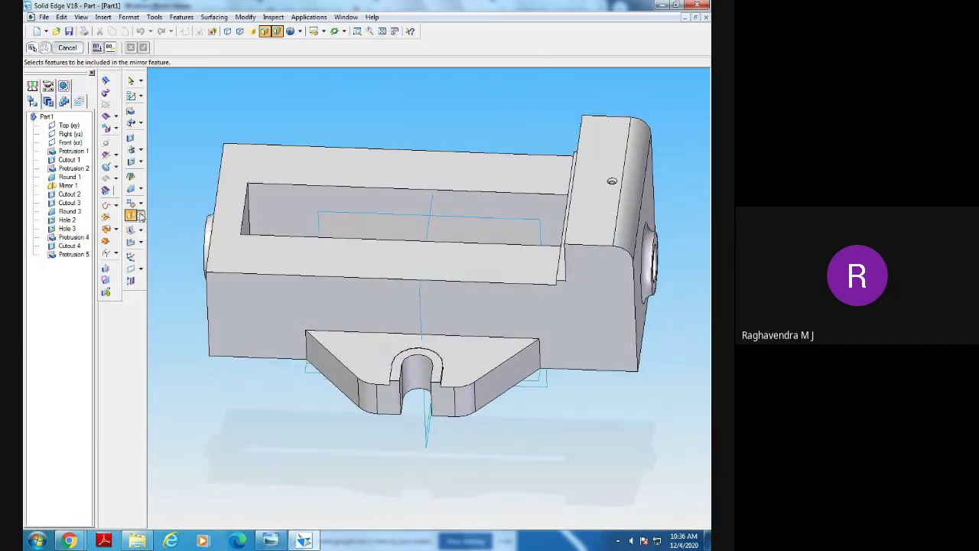
left_click(140, 216)
left_click(189, 216)
middle_click_drag(322, 442, 321, 483)
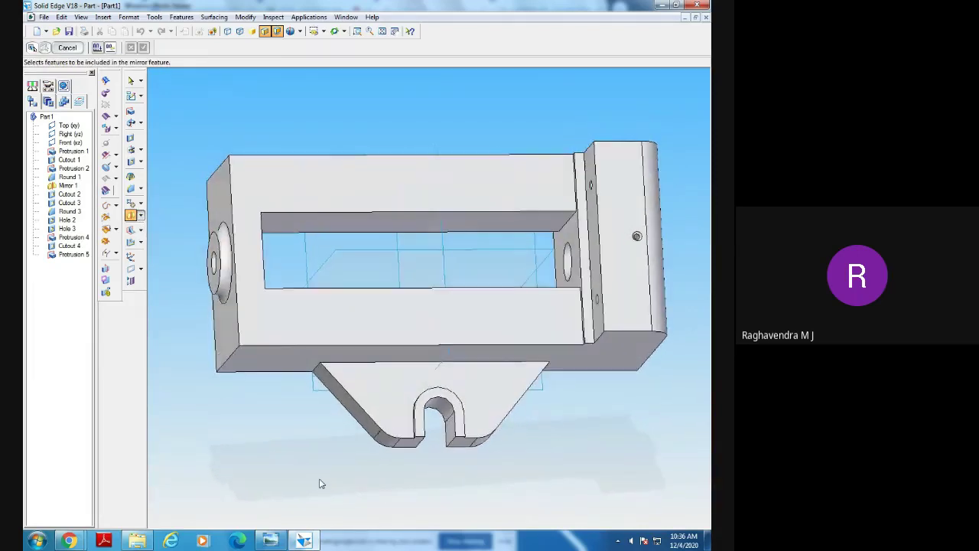
left_click(72, 255)
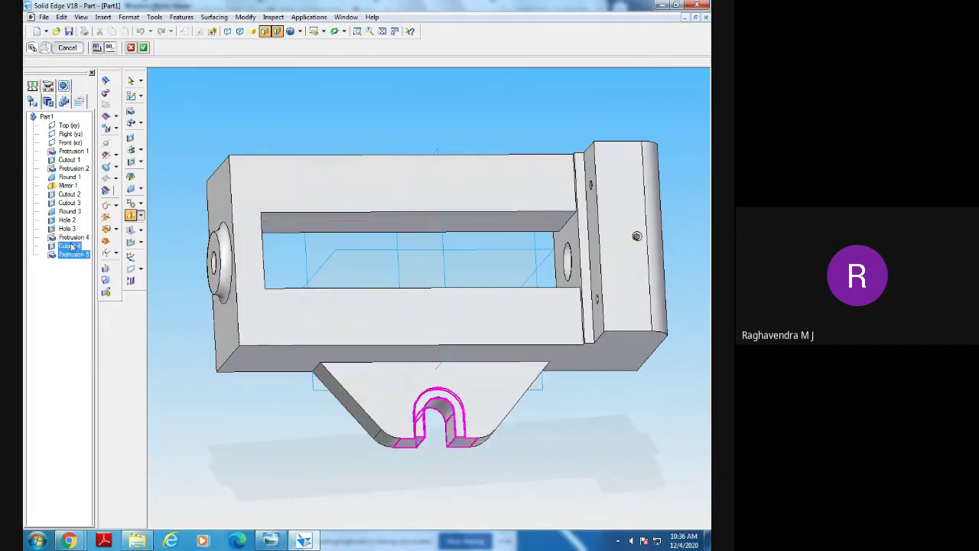
left_click(73, 238, "ctrl")
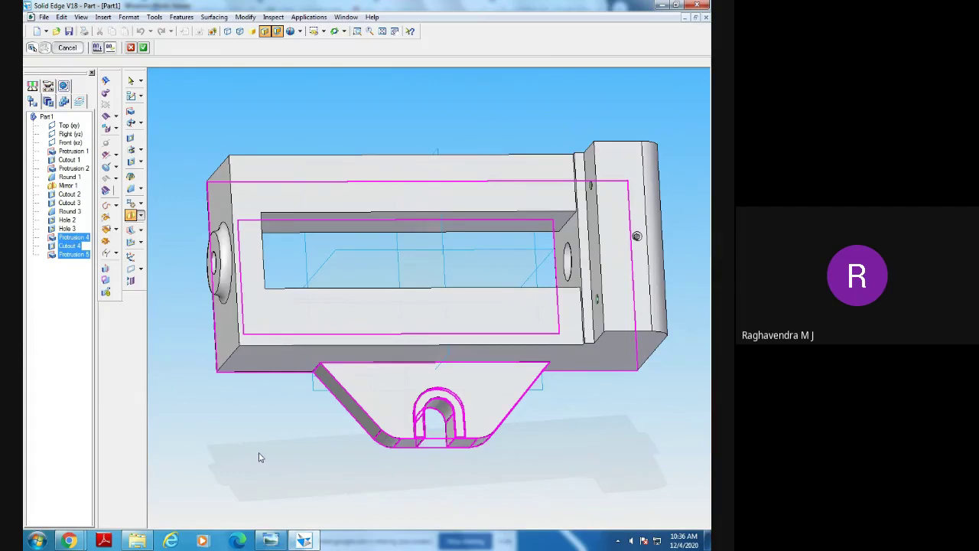
mouse_move(259, 457)
middle_mouse_down()
mouse_move(243, 426)
mouse_move(204, 402)
mouse_move(240, 451)
middle_mouse_up()
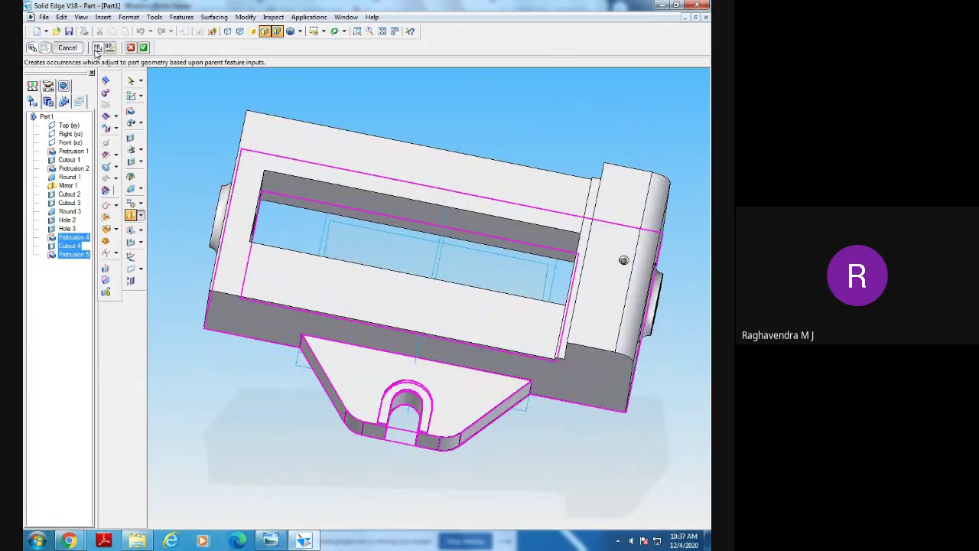
left_click(143, 48)
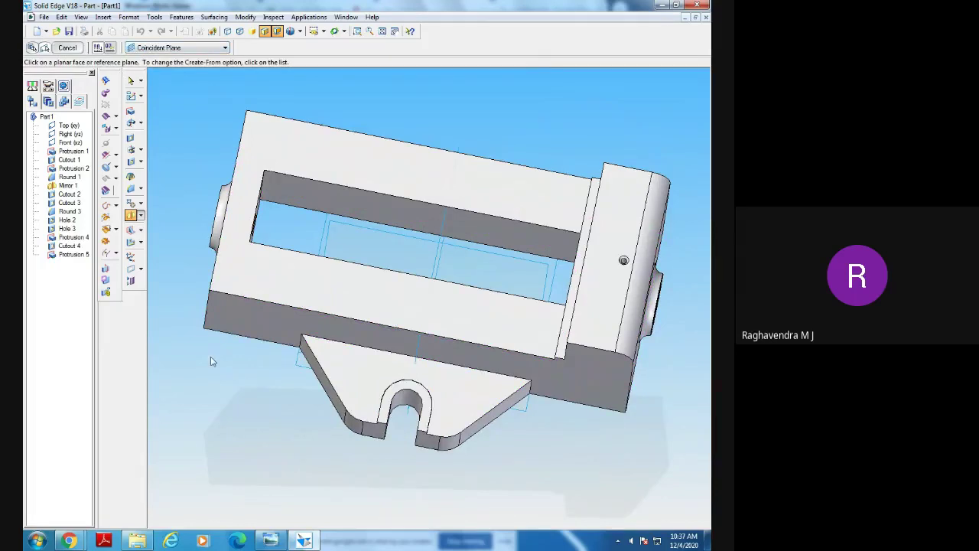
mouse_move(211, 357)
middle_mouse_down()
mouse_move(213, 397)
mouse_move(207, 375)
mouse_move(219, 387)
mouse_move(204, 377)
mouse_move(212, 371)
mouse_move(195, 369)
mouse_move(210, 344)
mouse_move(201, 371)
middle_mouse_up()
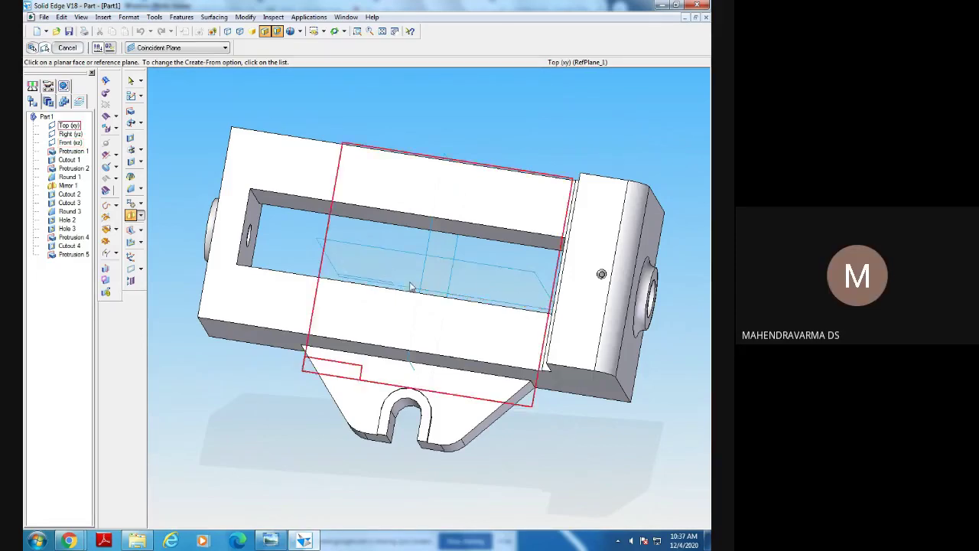
left_click(367, 254)
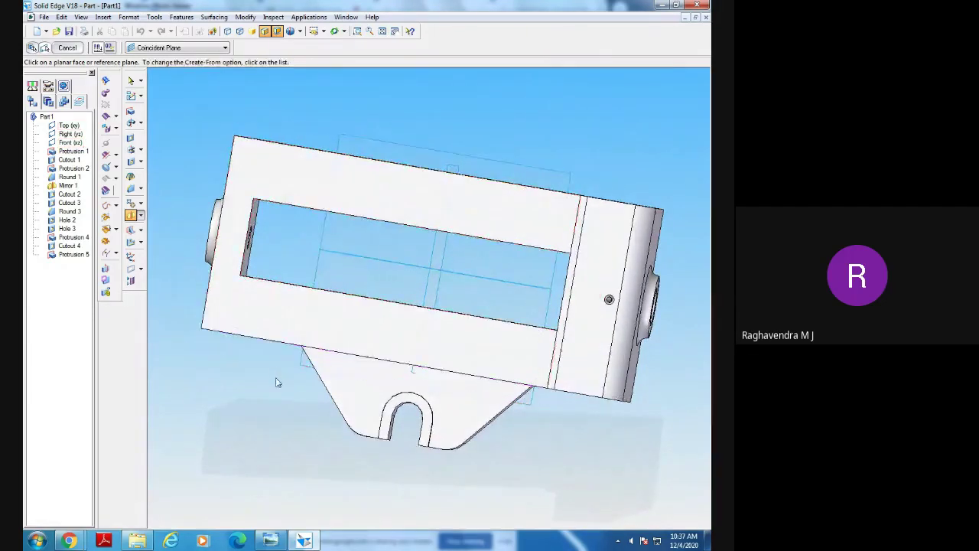
middle_click_drag(276, 378, 276, 365)
left_click(363, 256)
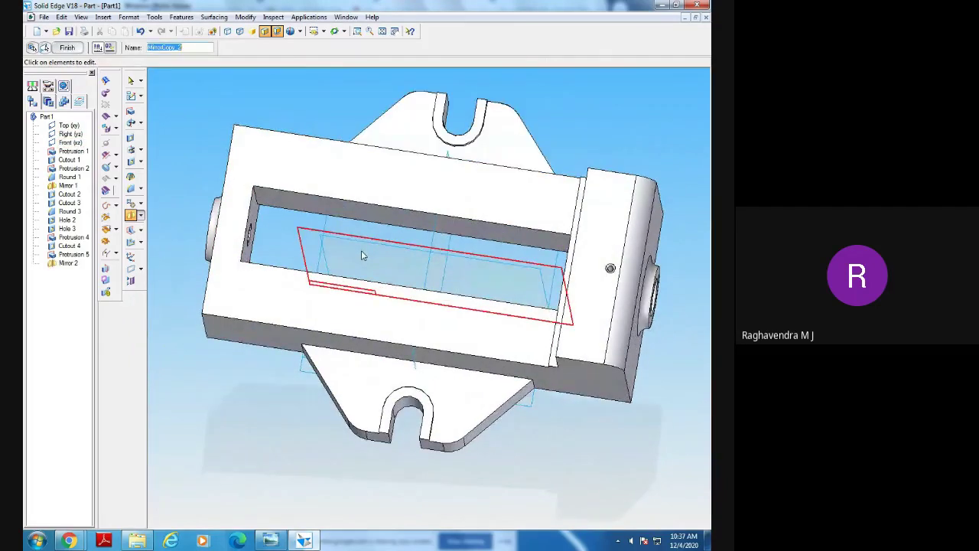
left_click(66, 47)
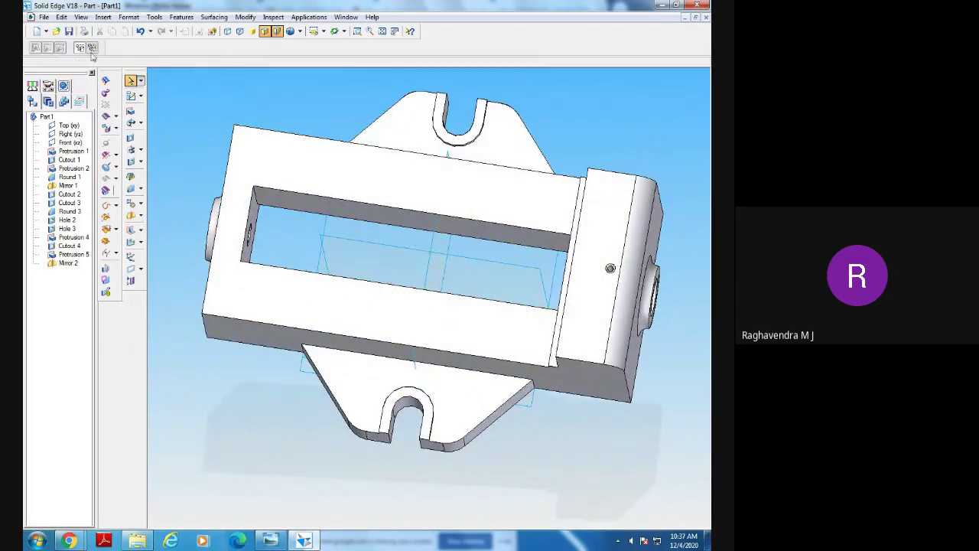
Check the mirrored lugs against the drawing and delete the raised border protrusion around the mounting lug's slot.
middle_click_drag(188, 121, 181, 82)
middle_click_drag(597, 479, 625, 481)
left_click(300, 540)
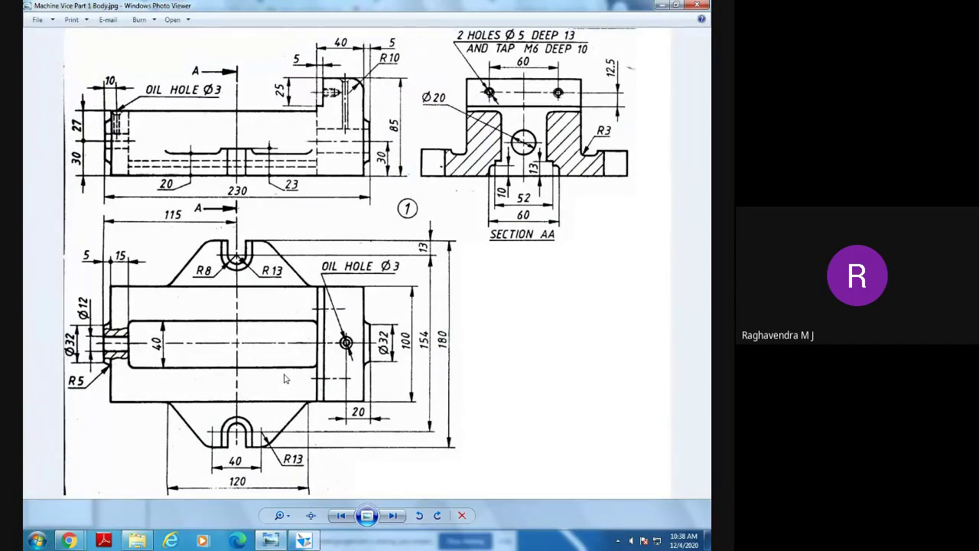
left_click(308, 540)
middle_click_drag(653, 360, 623, 389)
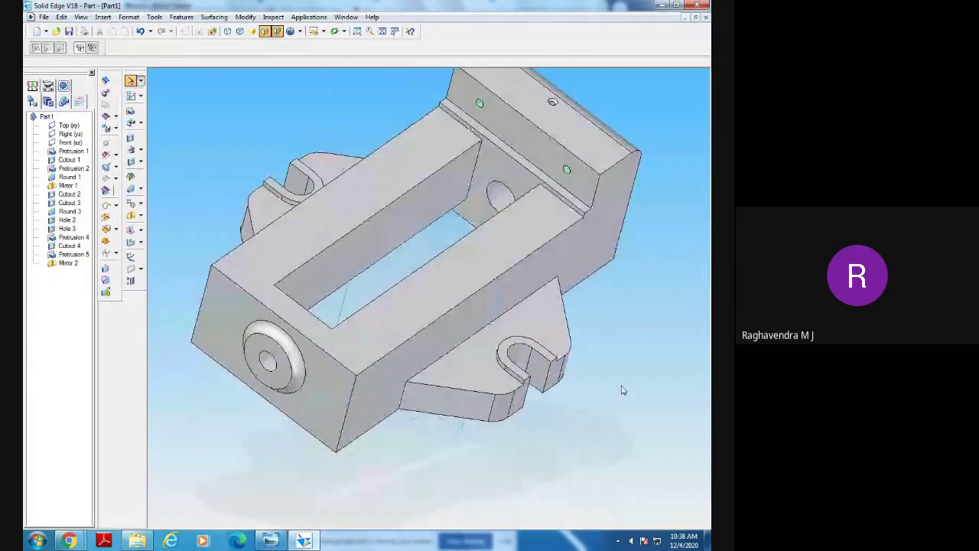
right_click(74, 257)
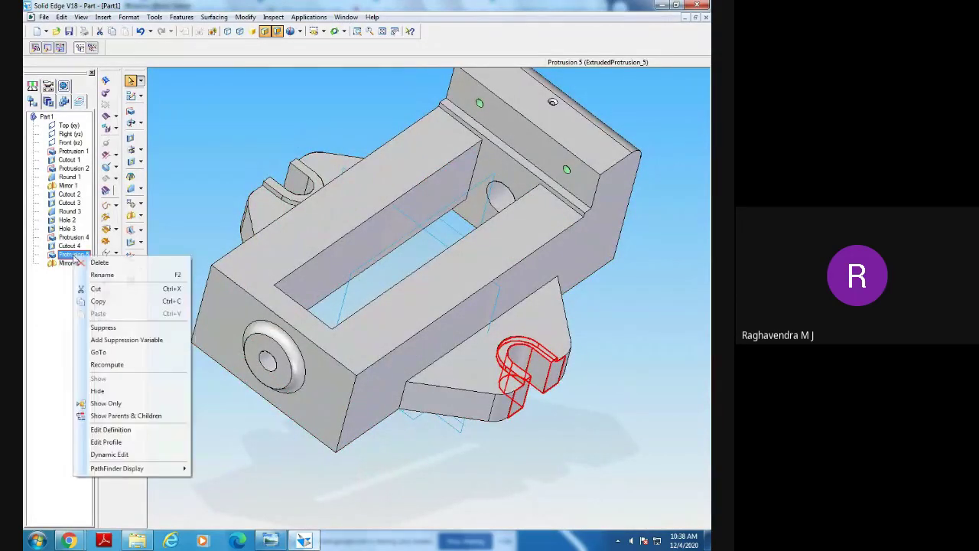
key("Delete")
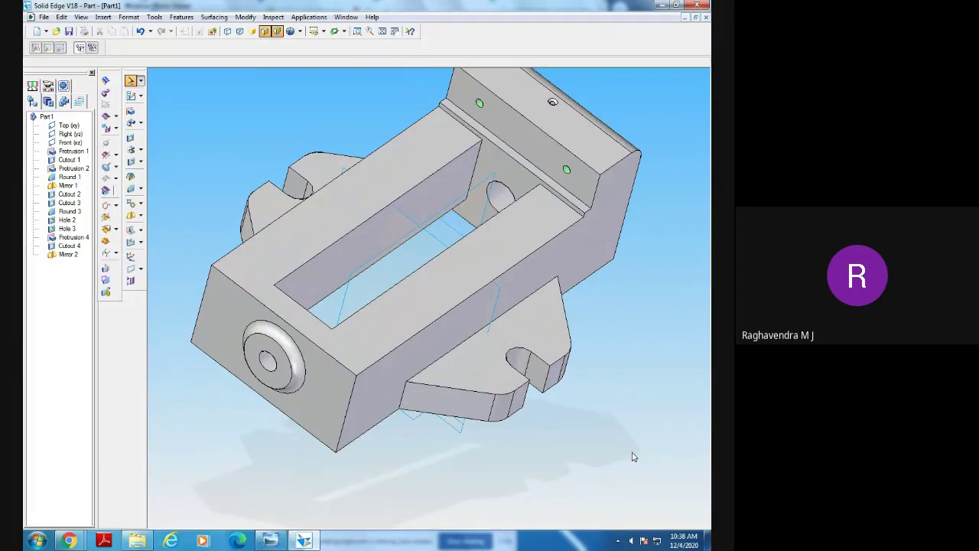
Undo the deletion of the raised border protrusion around the mounting lug's slot.
middle_click_drag(633, 456, 623, 502)
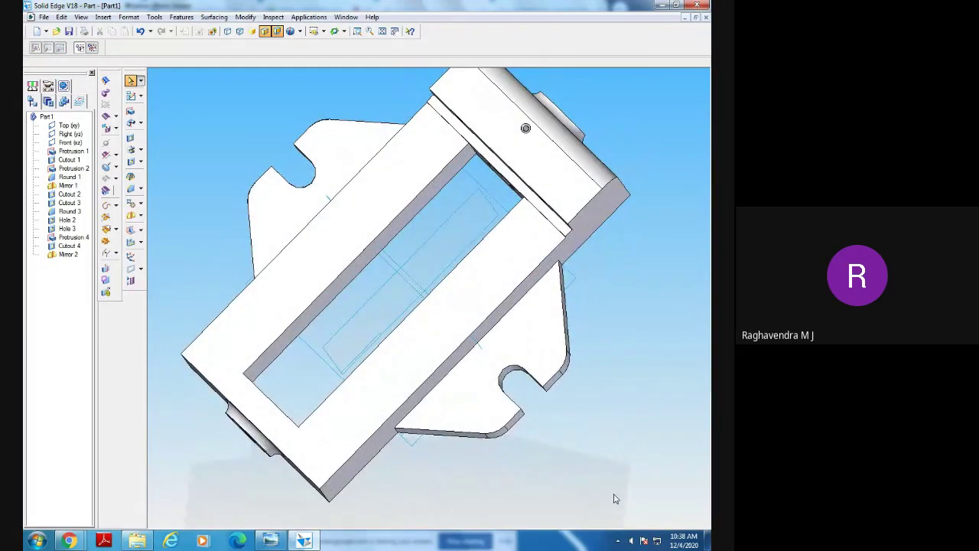
key("ctrl+z")
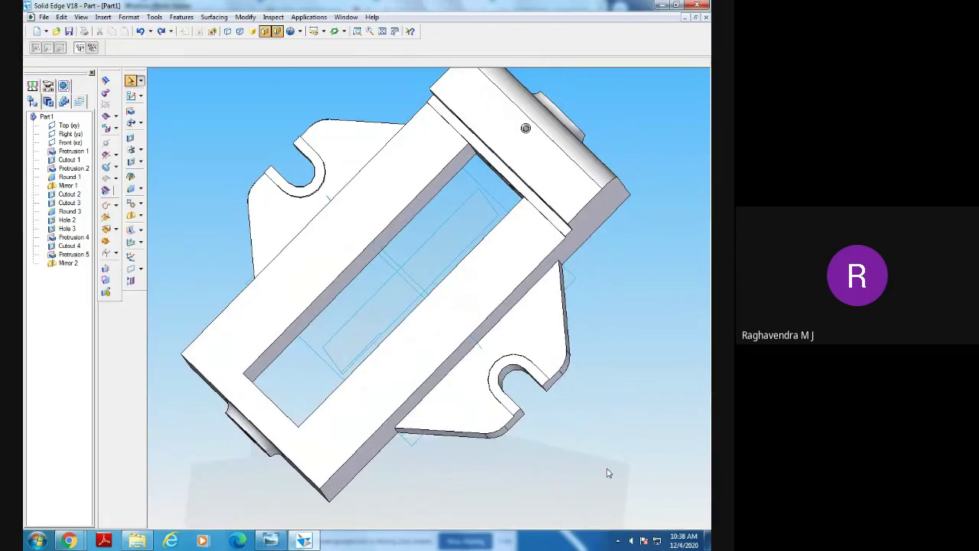
middle_click_drag(608, 473, 617, 456)
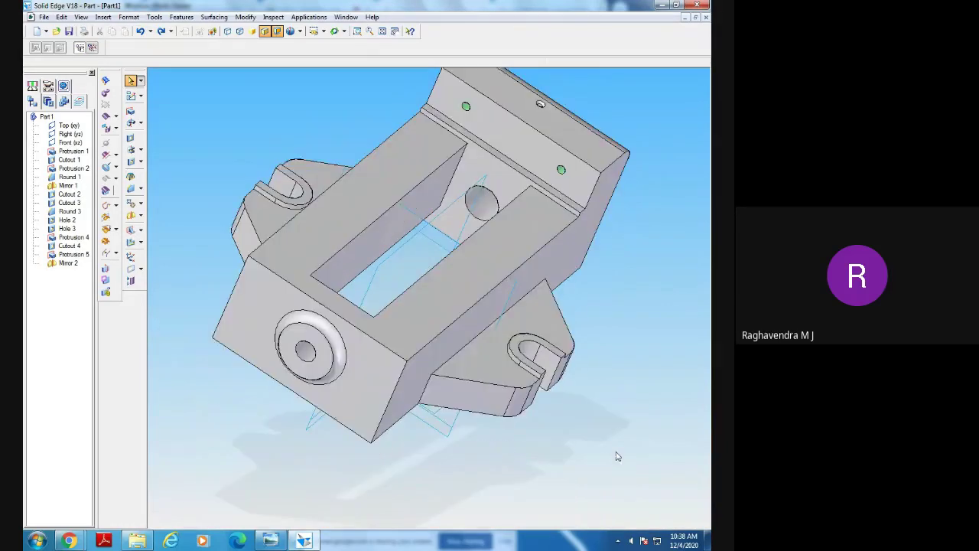
Delete the raised slot border again to compare the lugs without it, and undo that deletion.
left_click(77, 253)
right_click(76, 254)
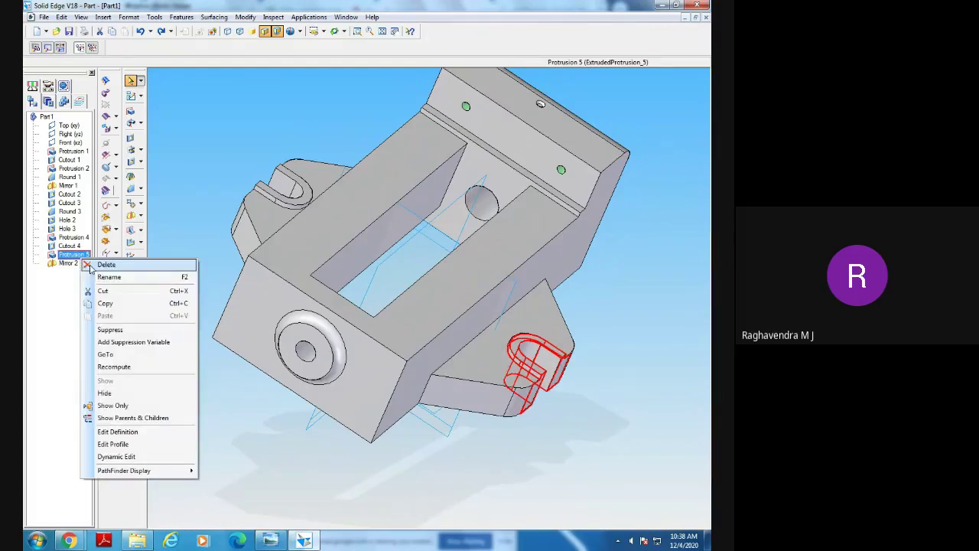
left_click(187, 267)
middle_click_drag(624, 432, 600, 487)
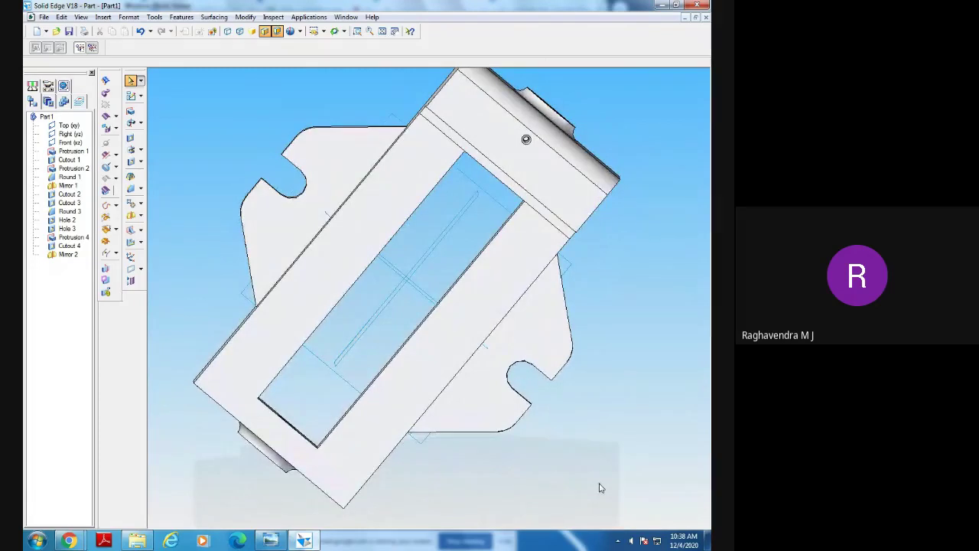
key("ctrl+z")
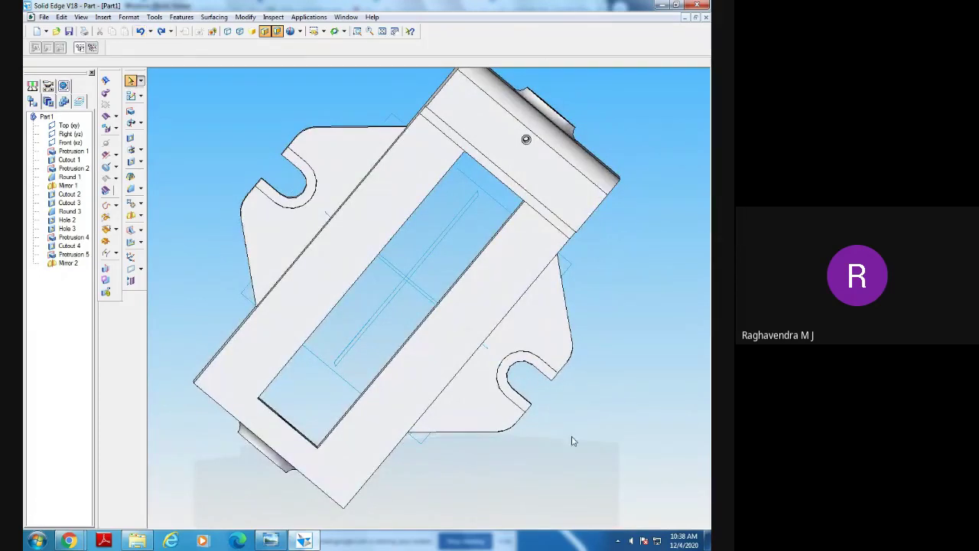
Examine which parts of the mounting lug belong to the raised border, the slot cutout and the lug protrusion.
middle_click_drag(607, 436, 548, 338)
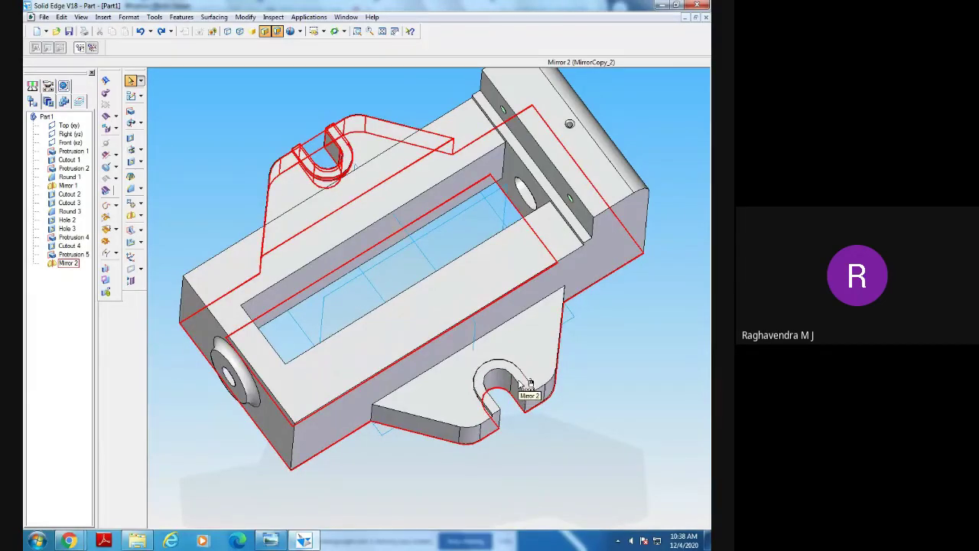
left_click(73, 254)
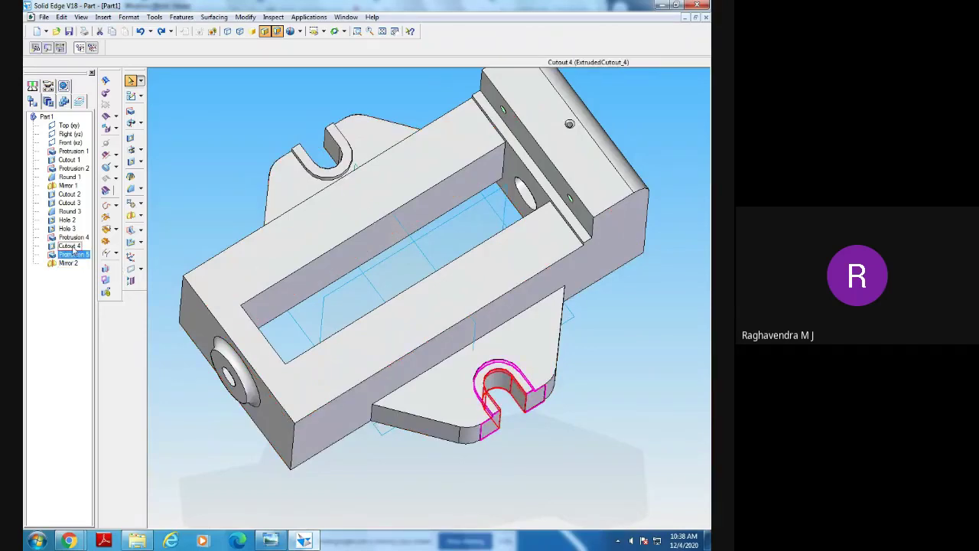
left_click(78, 237)
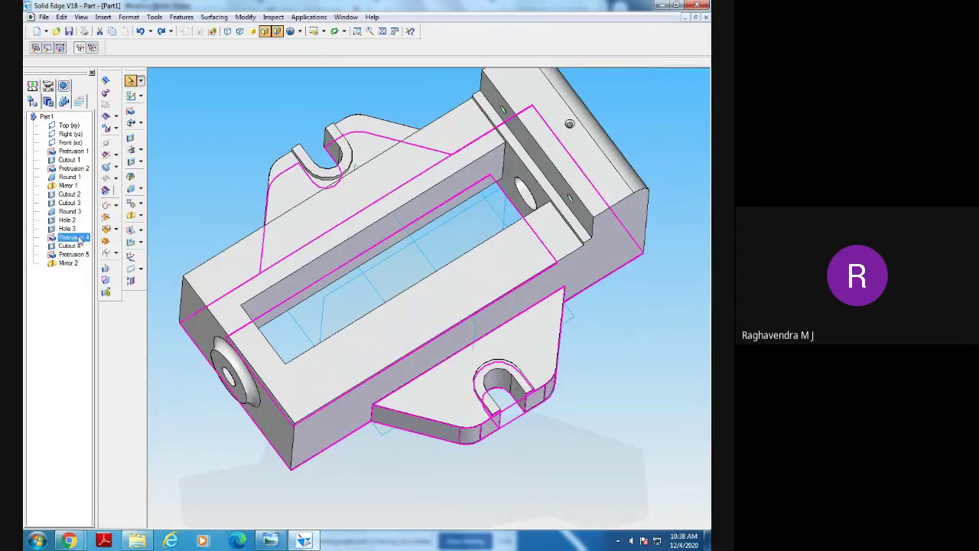
left_click(562, 437)
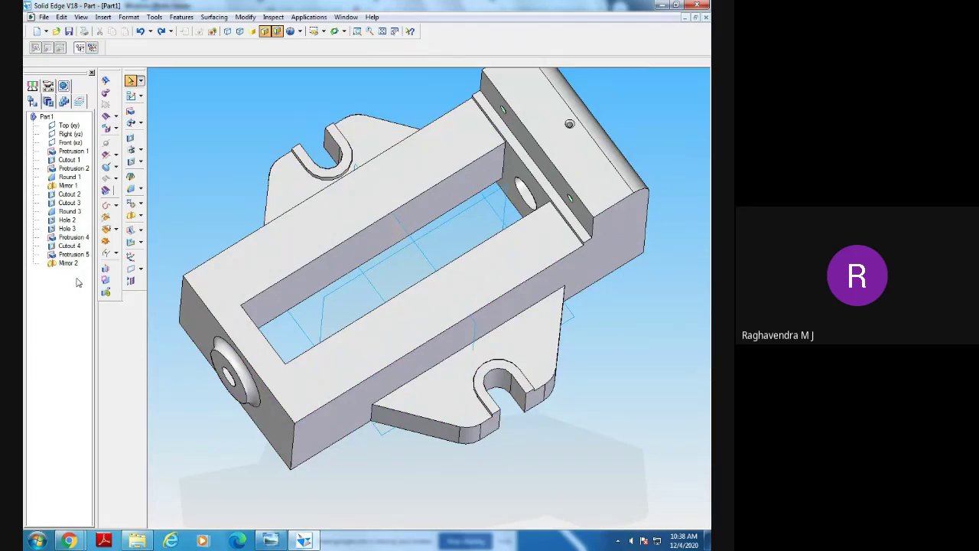
Delete the raised slot border, the mirrored lug feature, the slot cutout and the mounting lug protrusion from the vice body.
left_click(70, 256)
right_click(70, 255)
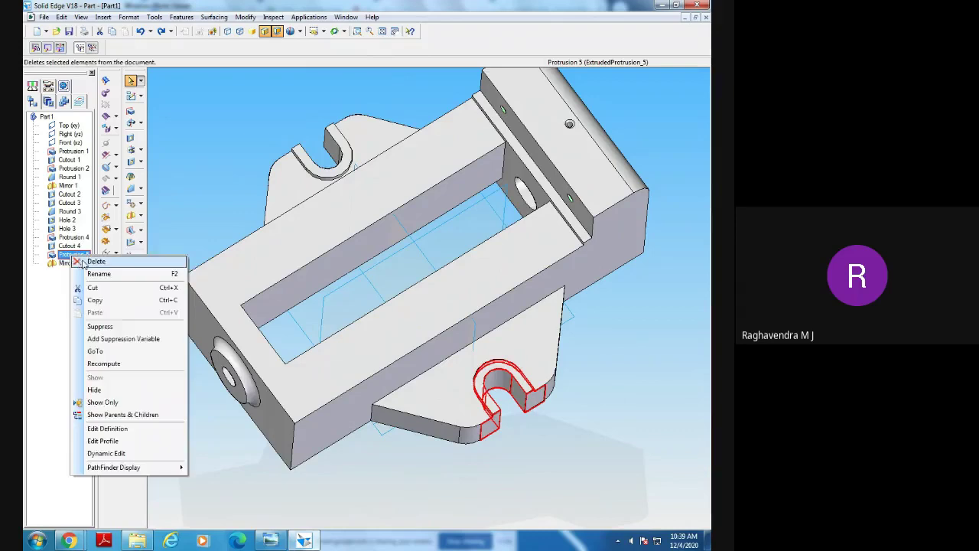
left_click(98, 322)
right_click(71, 255)
left_click(70, 255)
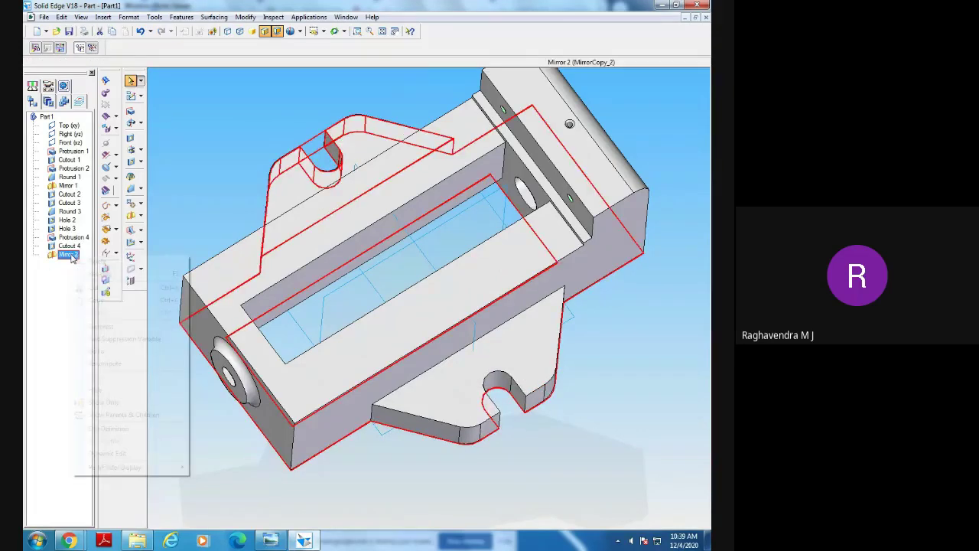
key("Delete")
right_click(68, 247)
left_click(94, 254)
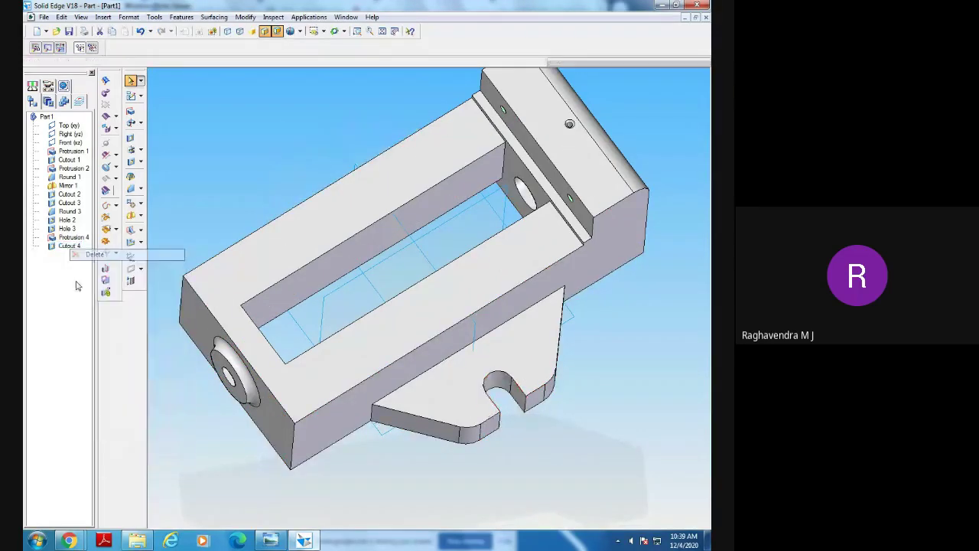
left_click(72, 238)
right_click(73, 238)
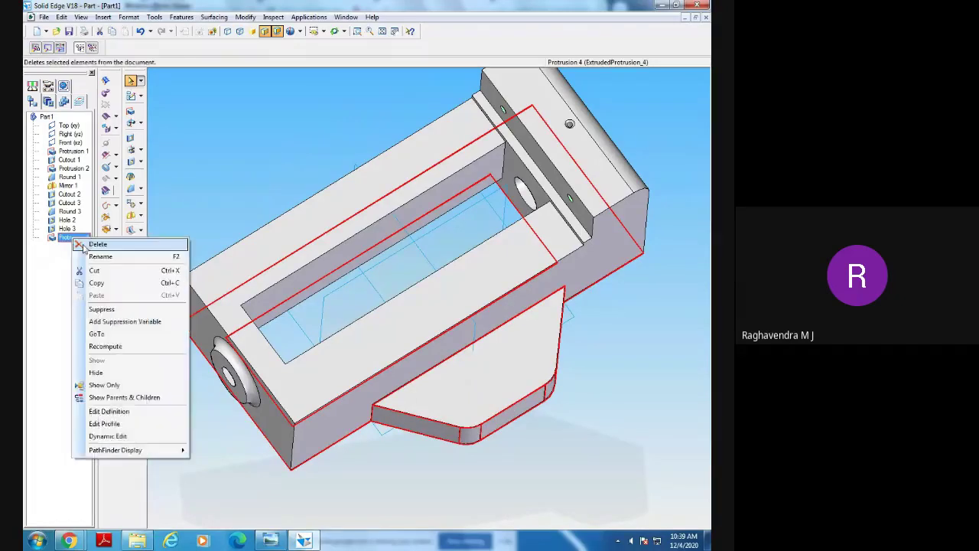
left_click(96, 246)
Begin a new extruded protrusion with its sketch coincident with the horizontal Top (xy) plane at the body's base.
middle_click_drag(572, 403, 570, 306)
left_click(130, 112)
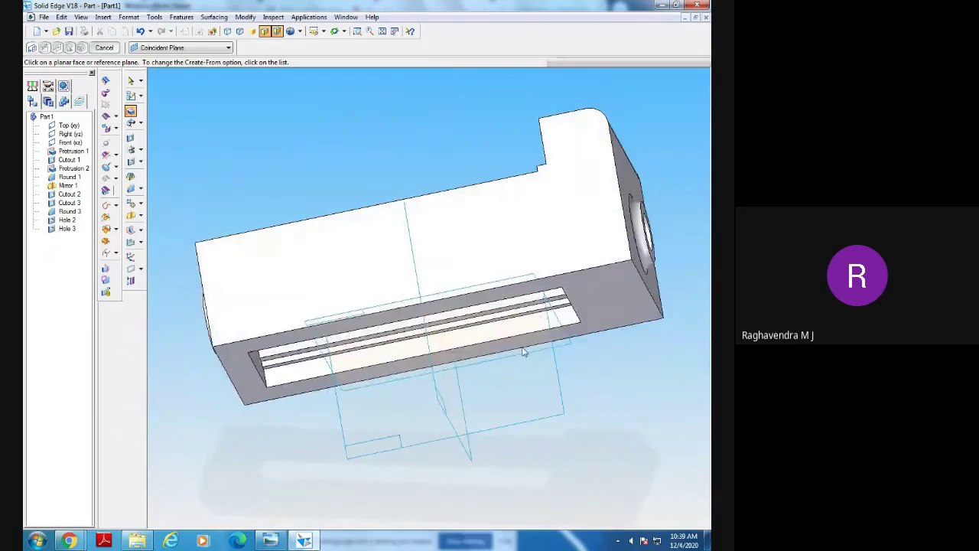
middle_click_drag(610, 410, 588, 428)
left_click(510, 368)
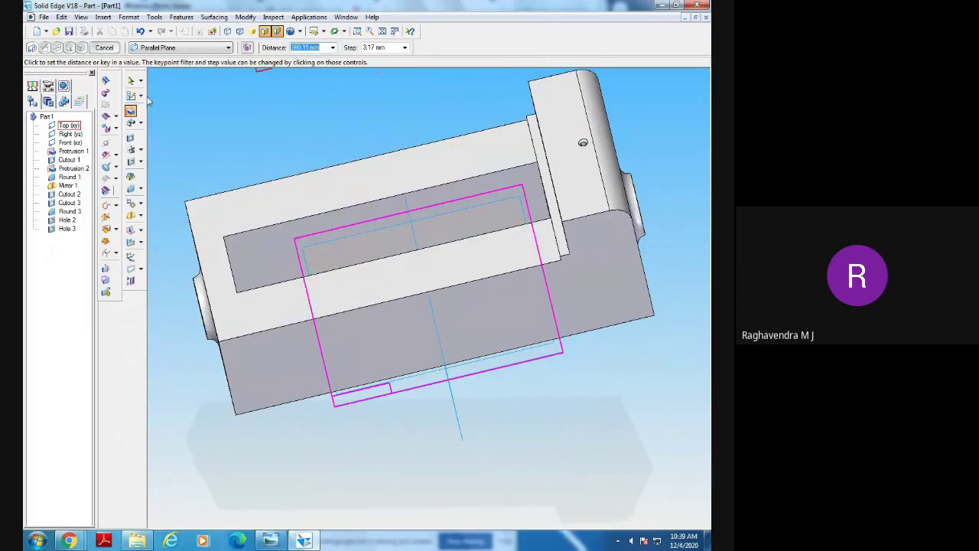
left_click(131, 82)
left_click(130, 110)
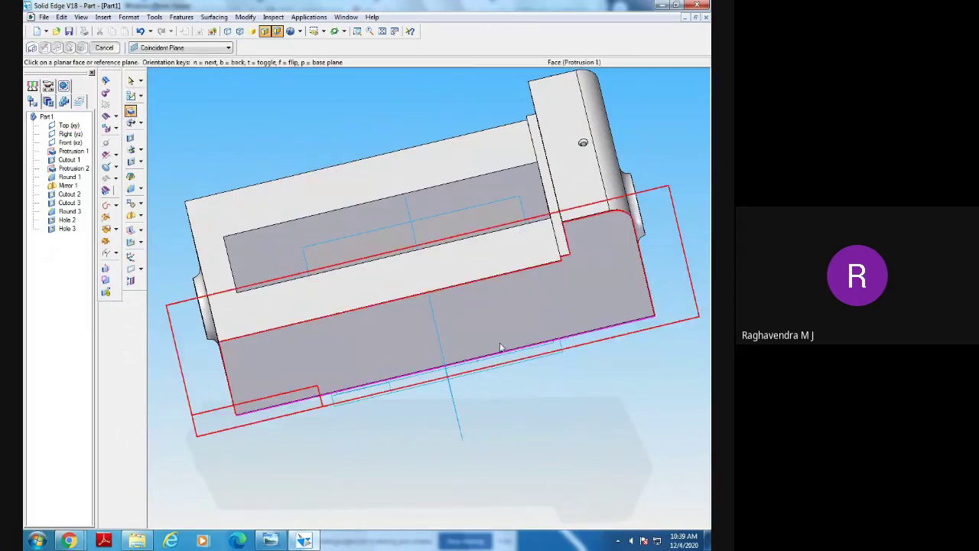
left_click(519, 369)
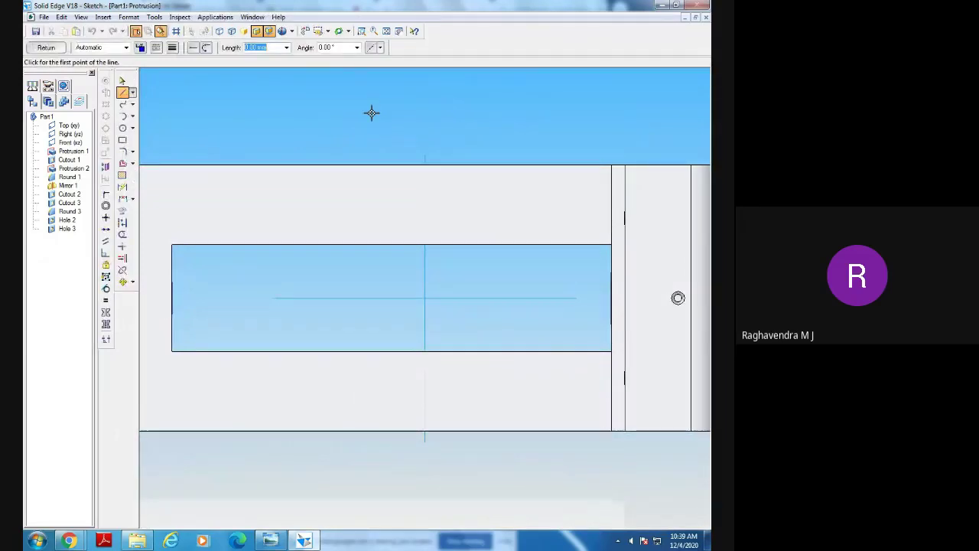
Sketch a closed trapezoidal lug profile outward from the body's long edge, about 90 mm wide at the body, following the drawing.
left_click(398, 30)
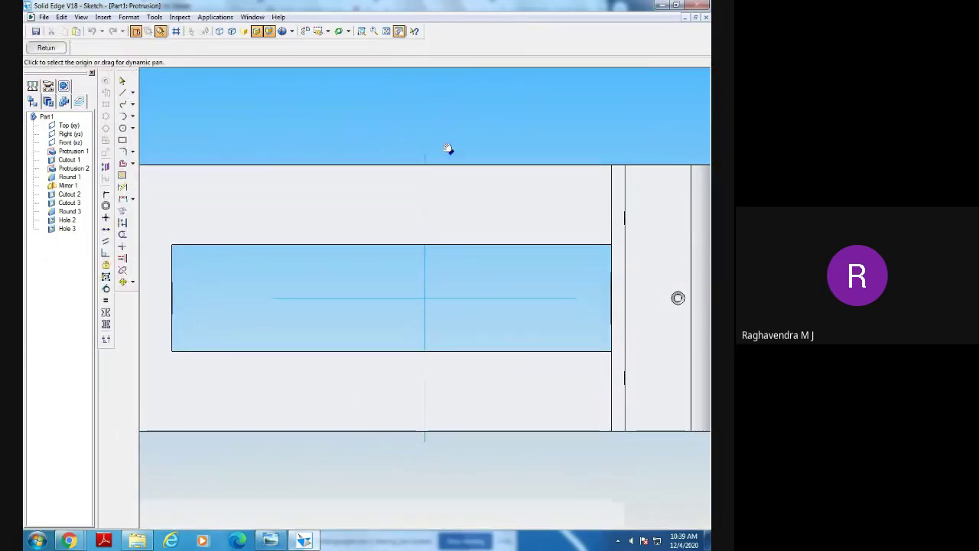
left_click_drag(448, 143, 455, 56)
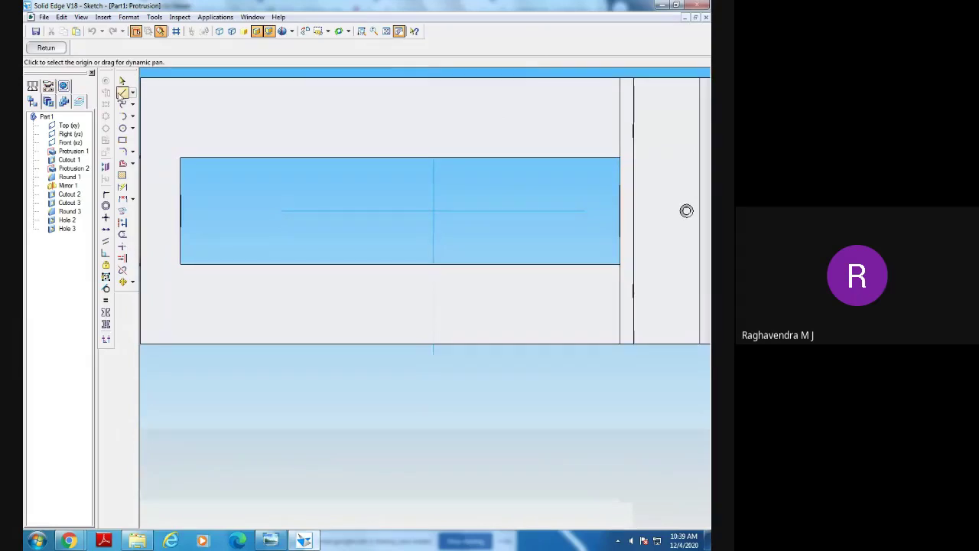
left_click(122, 92)
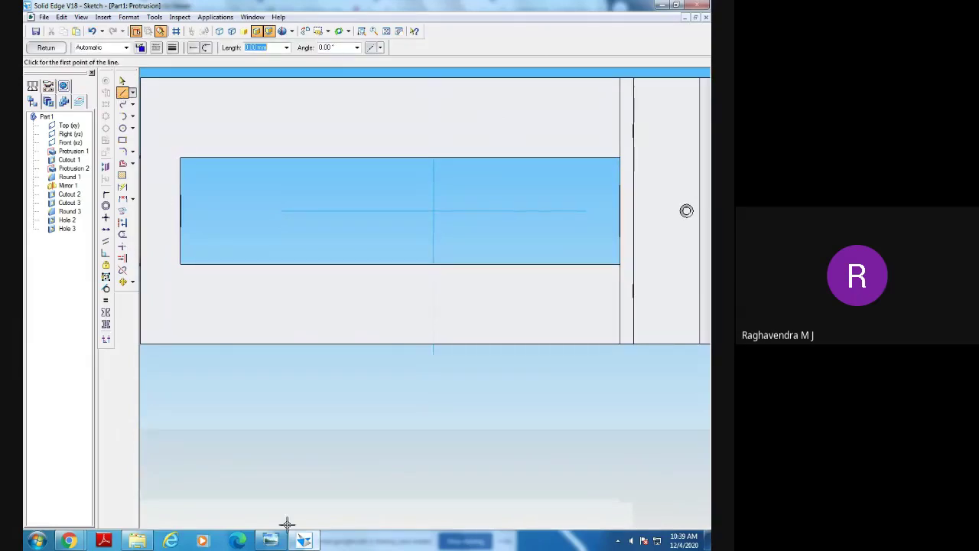
left_click(269, 540)
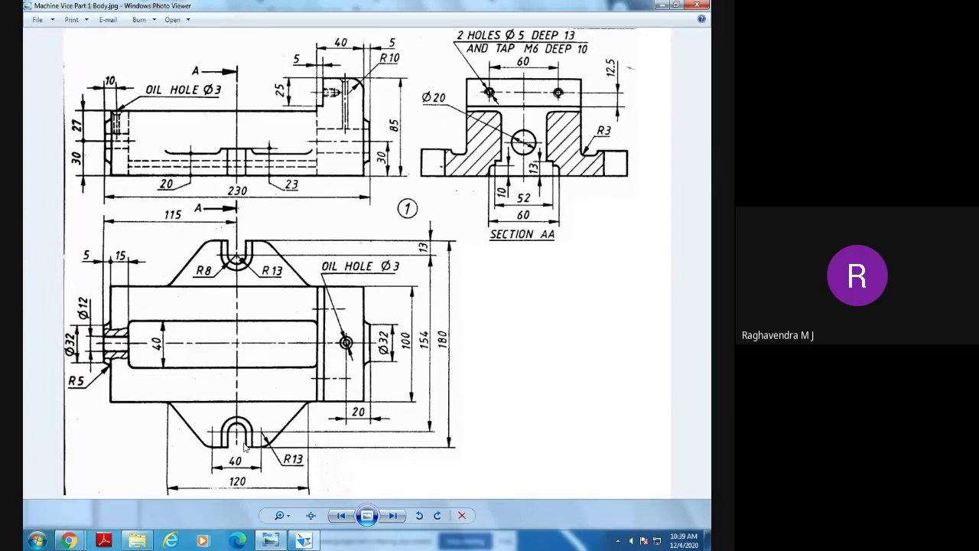
left_click(304, 540)
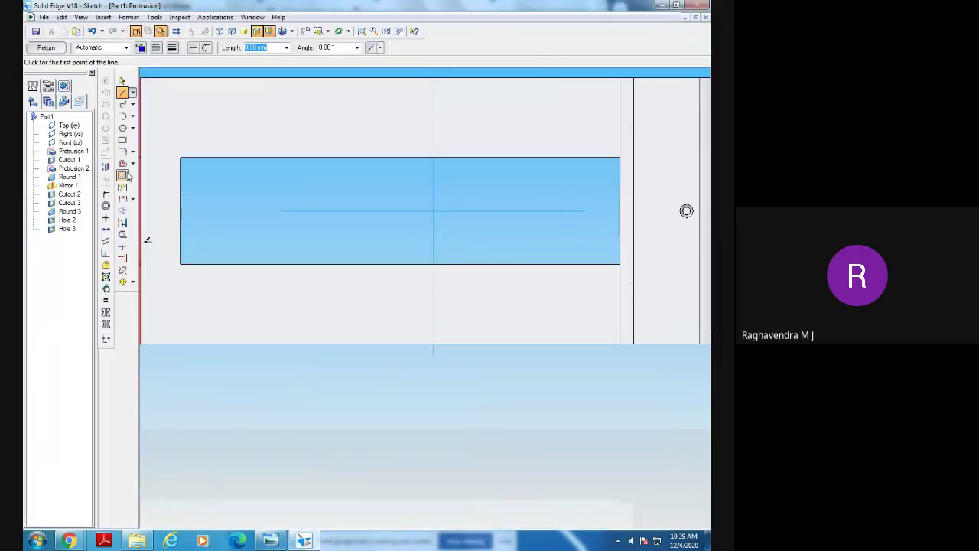
left_click(126, 94)
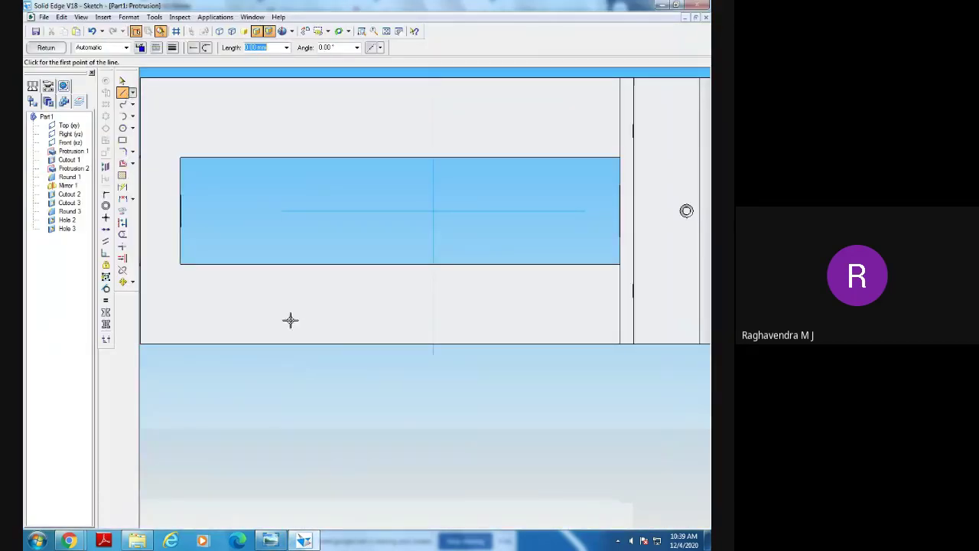
left_click(321, 343)
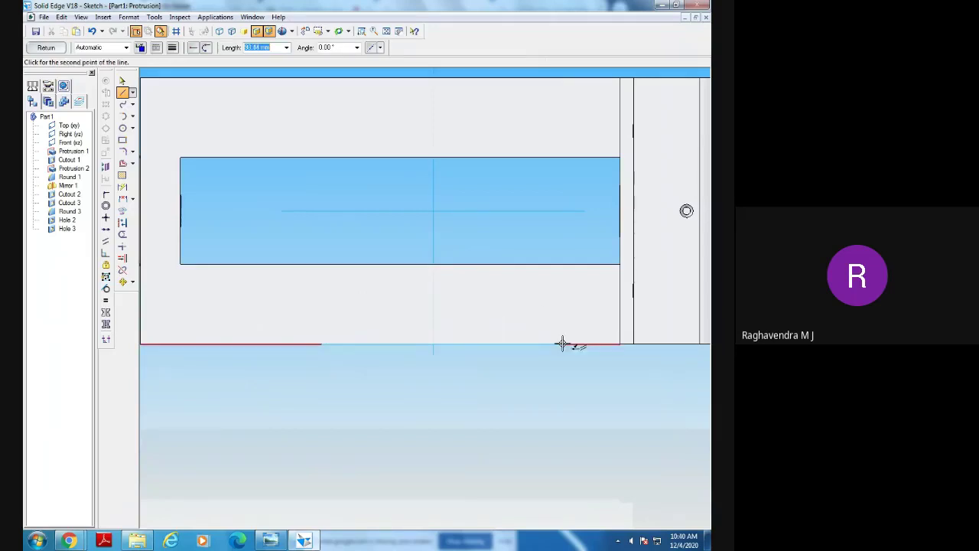
left_click(562, 344)
left_click(520, 434)
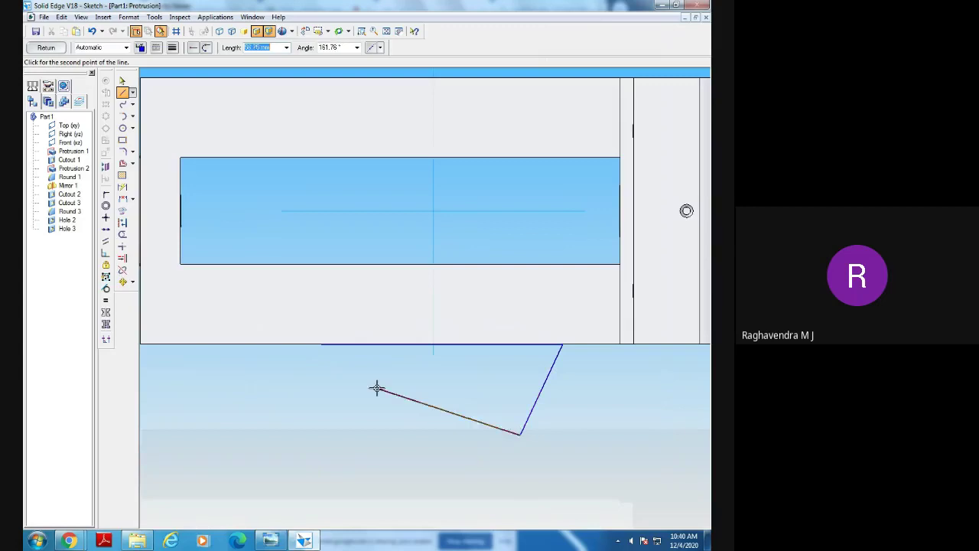
left_click(367, 435)
left_click(321, 344)
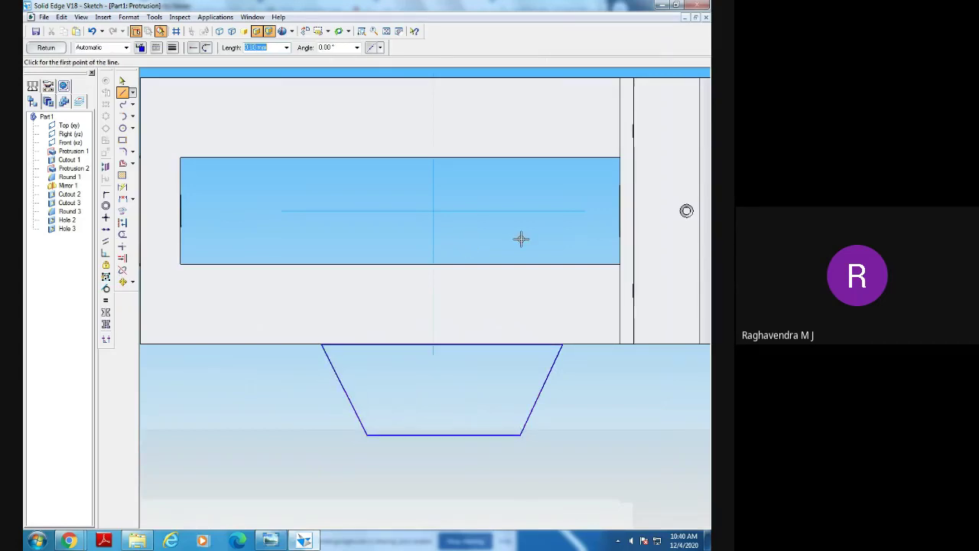
Make the trapezoid's two slanted sides symmetric about the body's transverse centre plane.
left_click(107, 323)
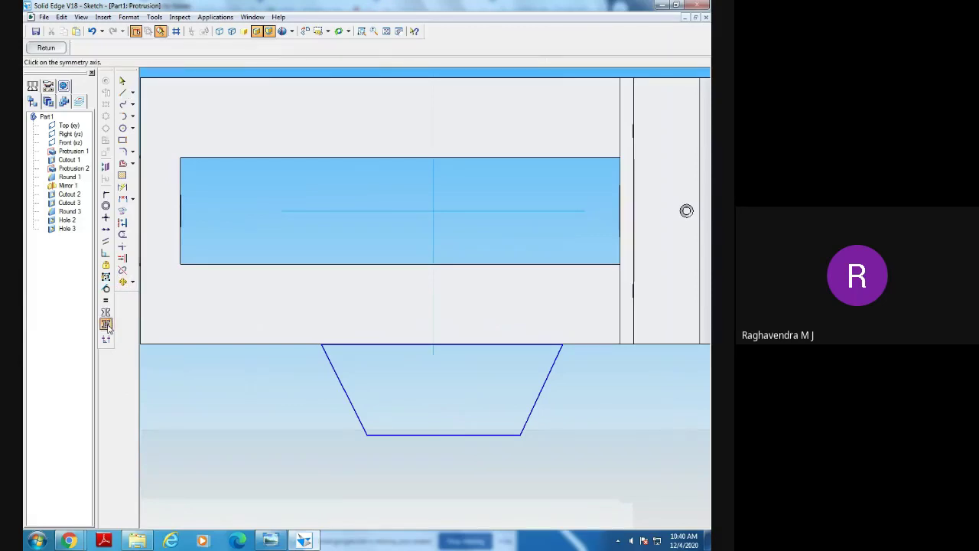
left_click(433, 239)
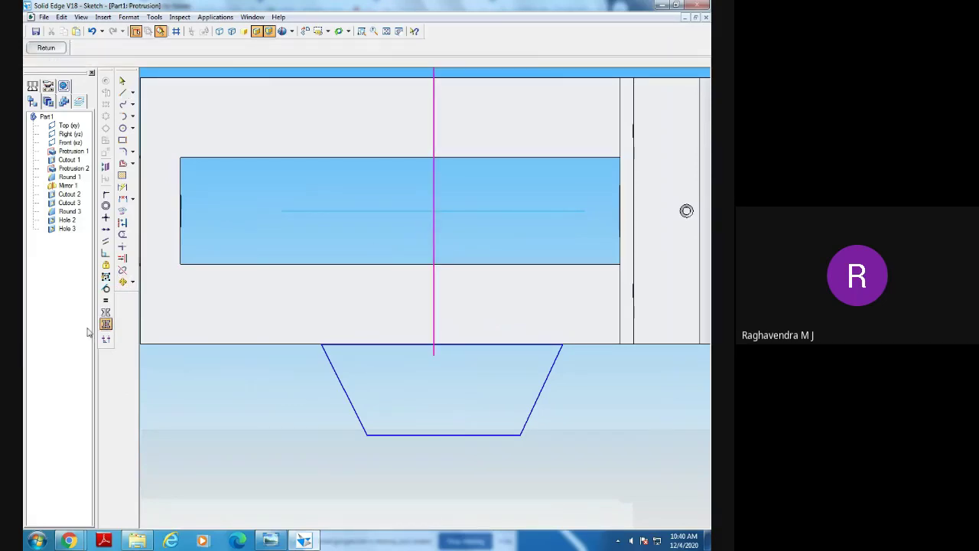
left_click(106, 312)
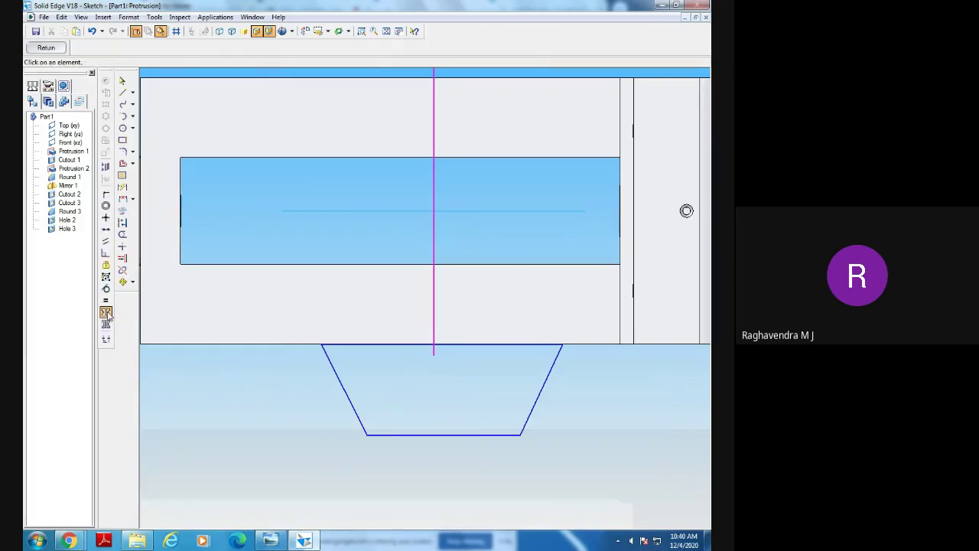
left_click(351, 400)
left_click(528, 406)
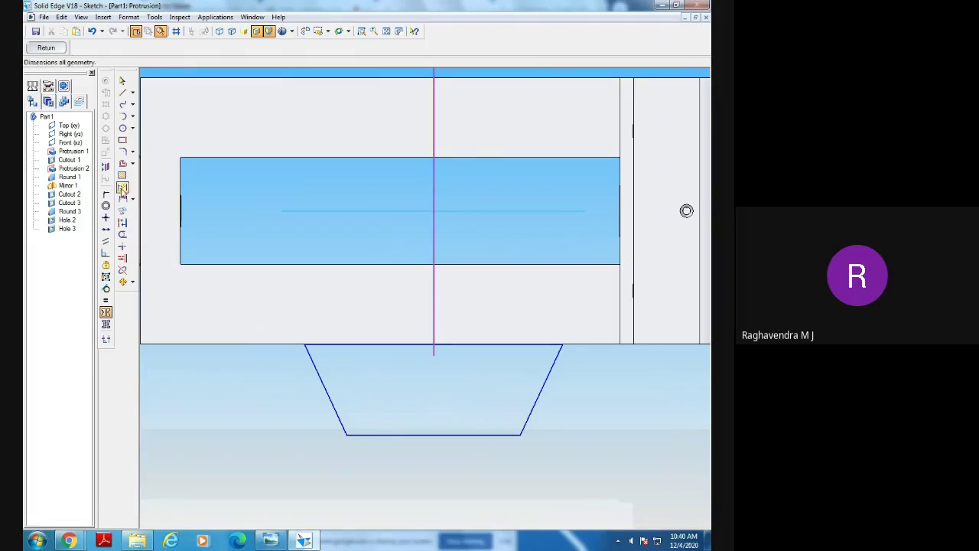
Dimension the trapezoid's long side along the body edge to 120 mm, as given in the drawing.
left_click(122, 191)
left_click(269, 540)
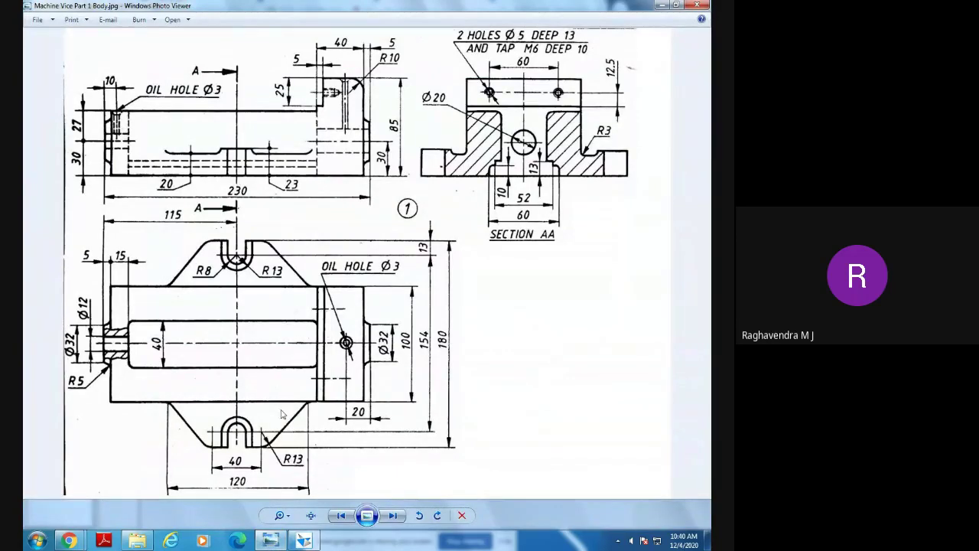
left_click(302, 540)
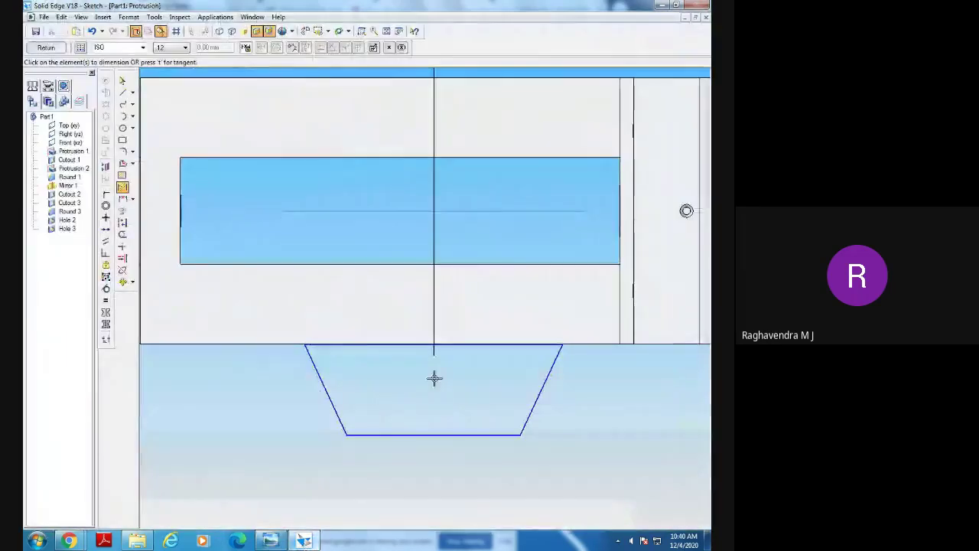
left_click(400, 344)
type("12")
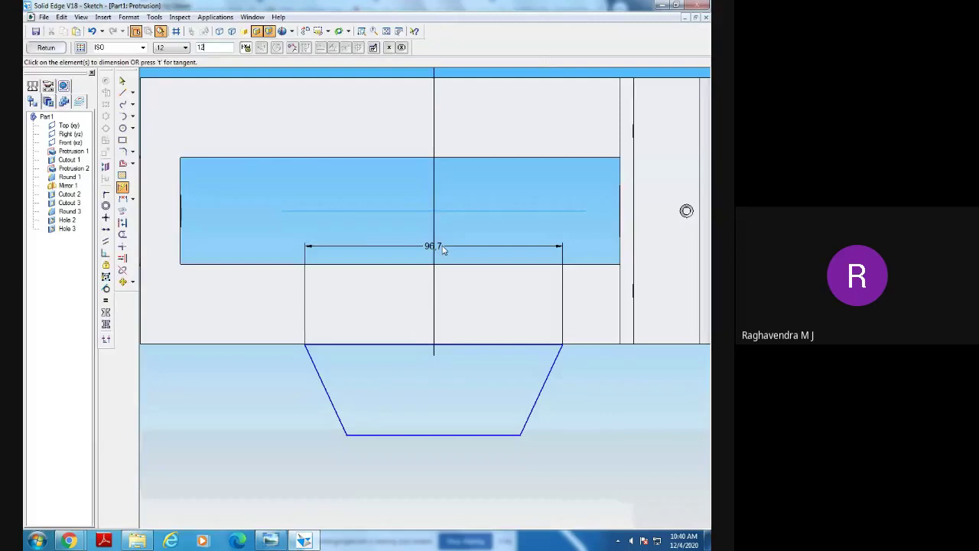
type("0")
key("Return")
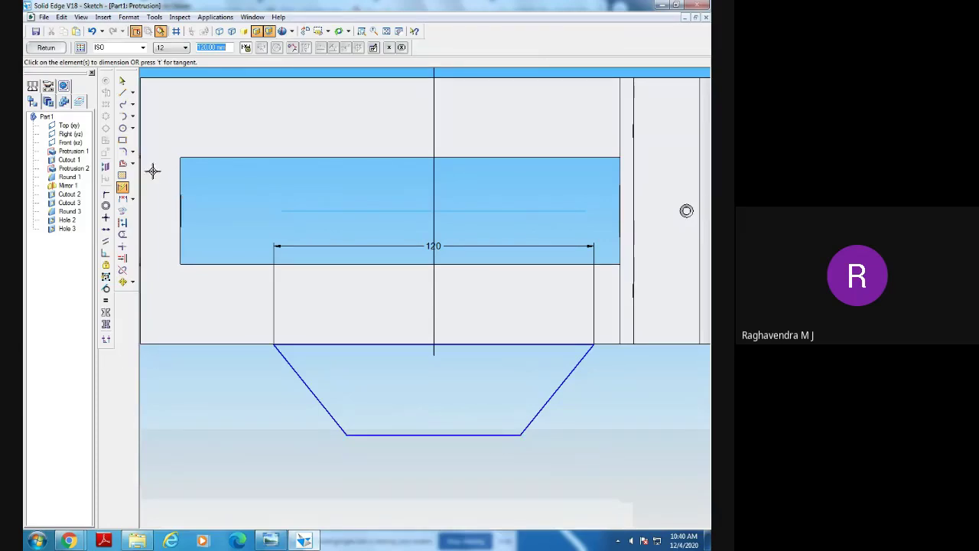
Dimension the lug's short outer side 90 mm from the body's longitudinal centre line.
left_click(462, 434)
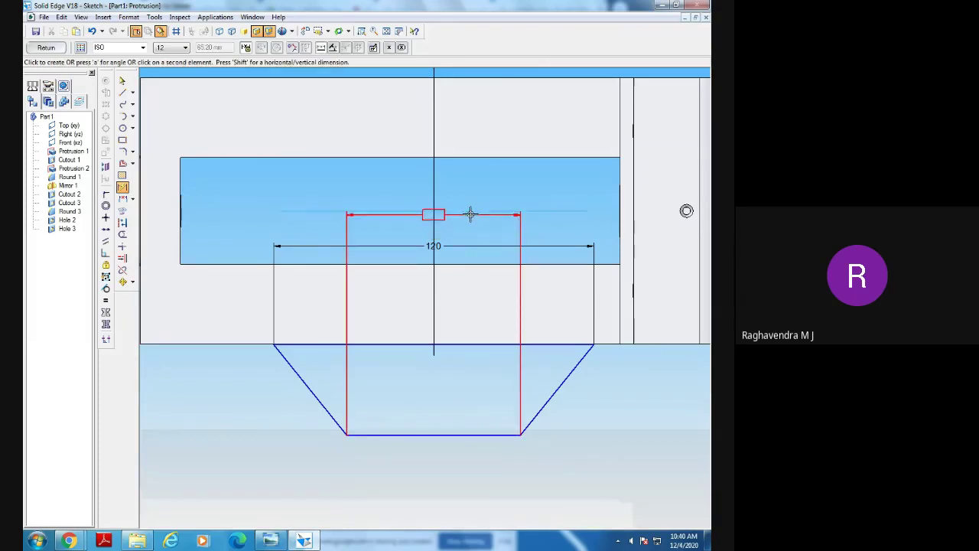
left_click(222, 322)
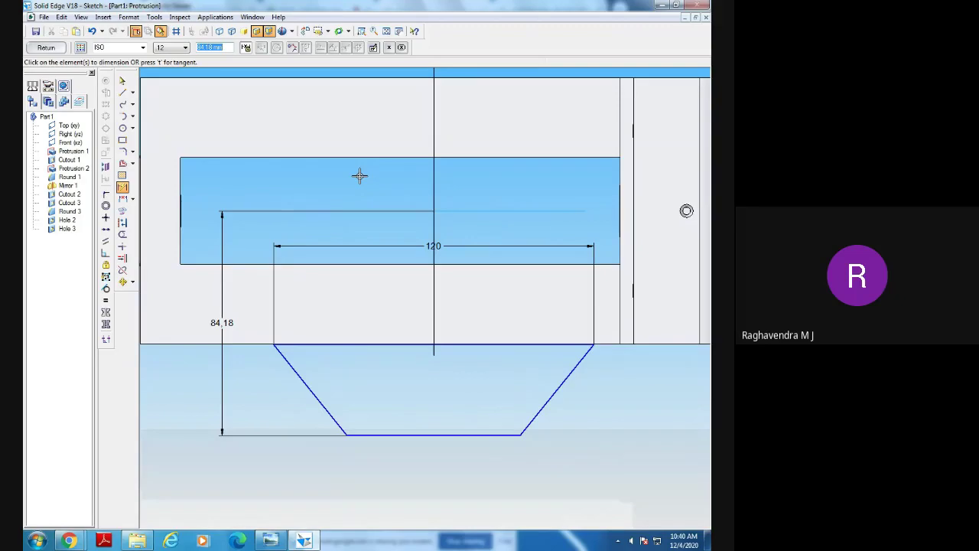
type("90")
key("Return")
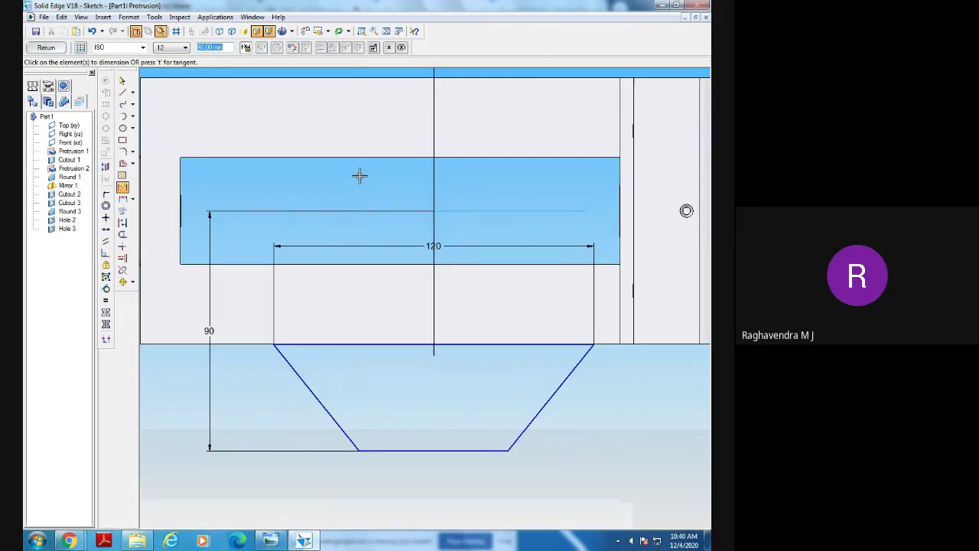
Check the corner radius in the vice body drawing and fillet both outer corners of the lug profile with a 13 mm radius.
left_click(281, 541)
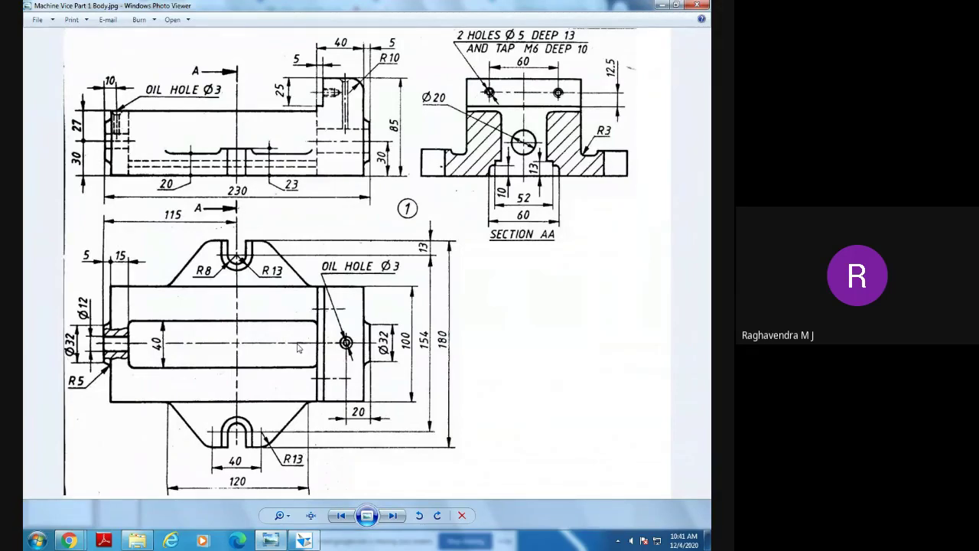
left_click(304, 535)
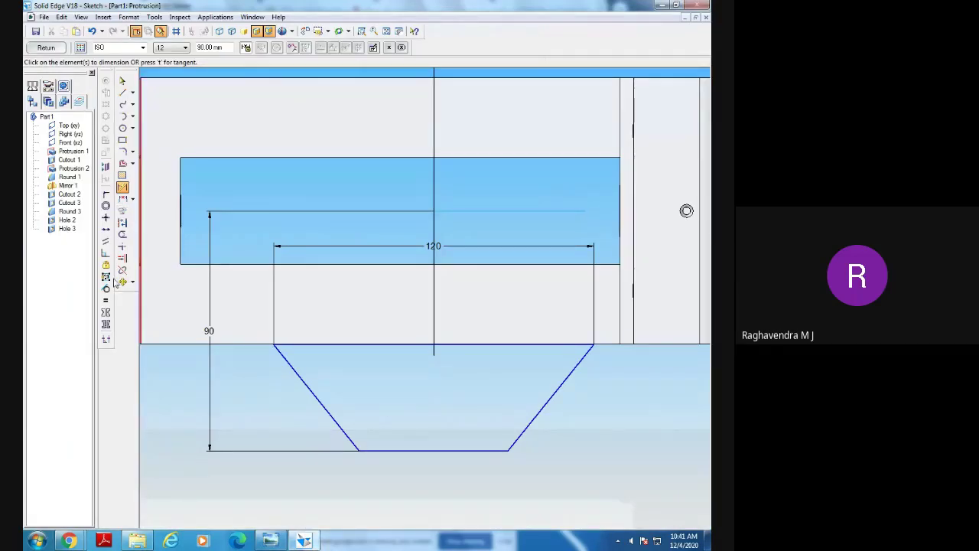
left_click(269, 540)
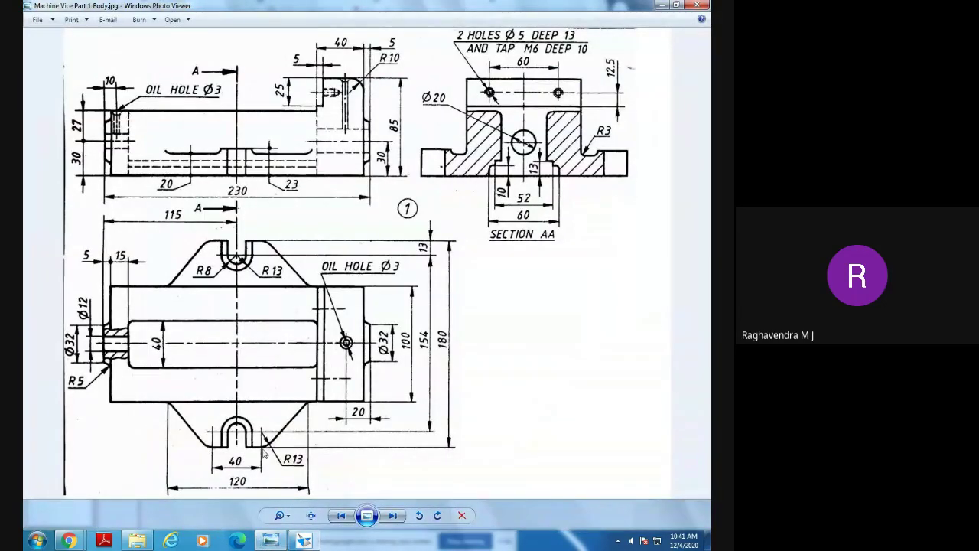
left_click(304, 540)
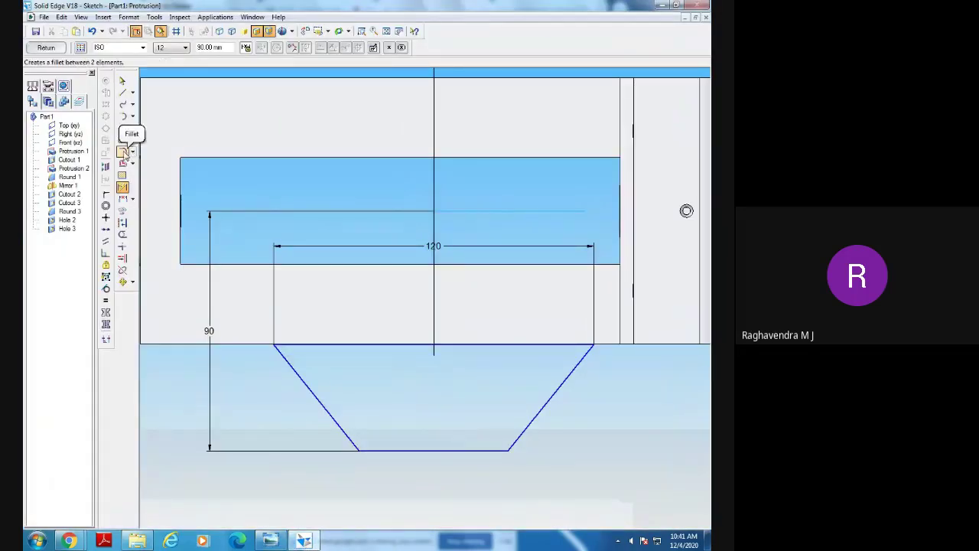
left_click(122, 151)
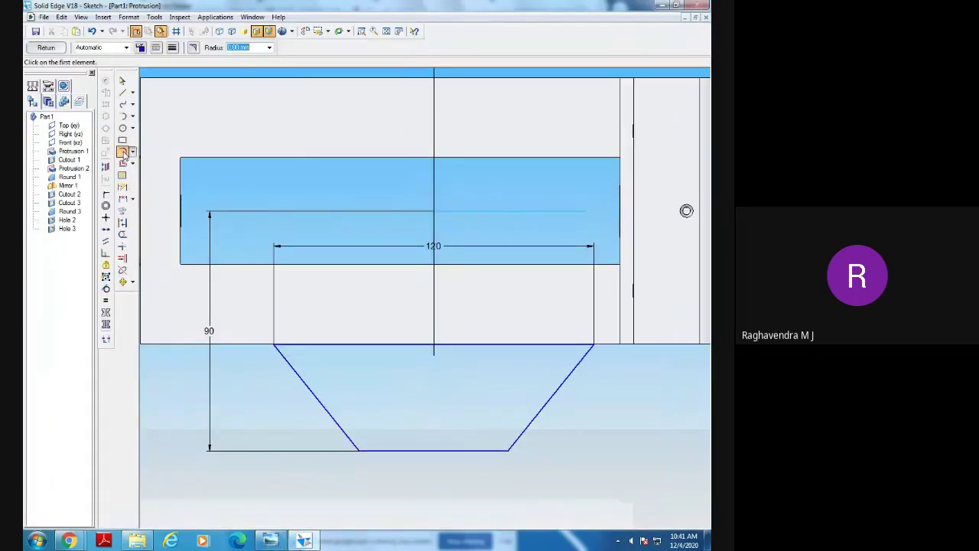
left_click(350, 440)
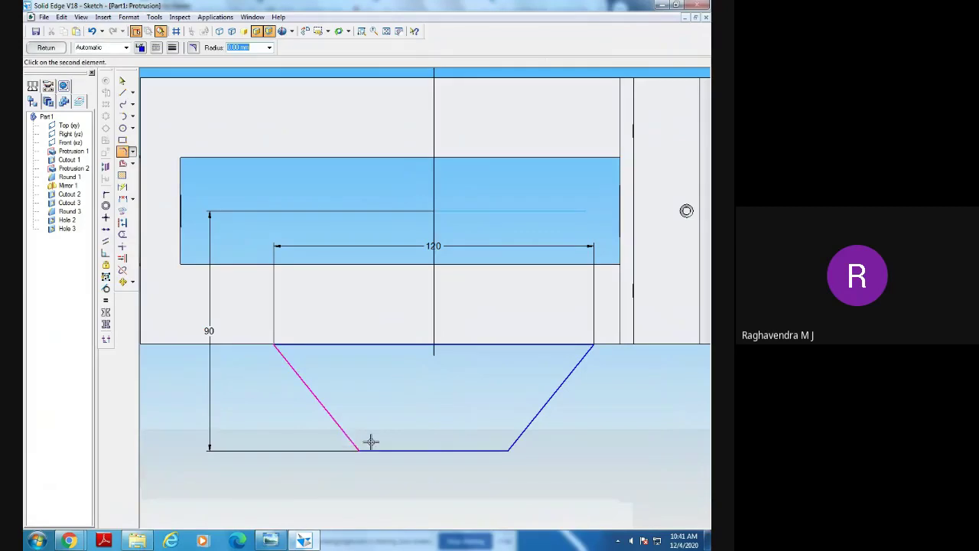
left_click(372, 449)
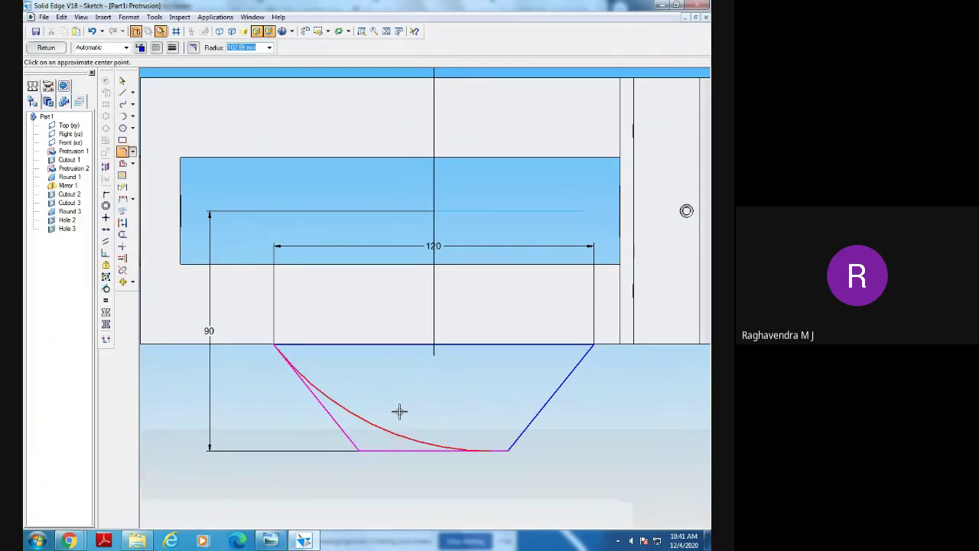
type("13")
key("Return")
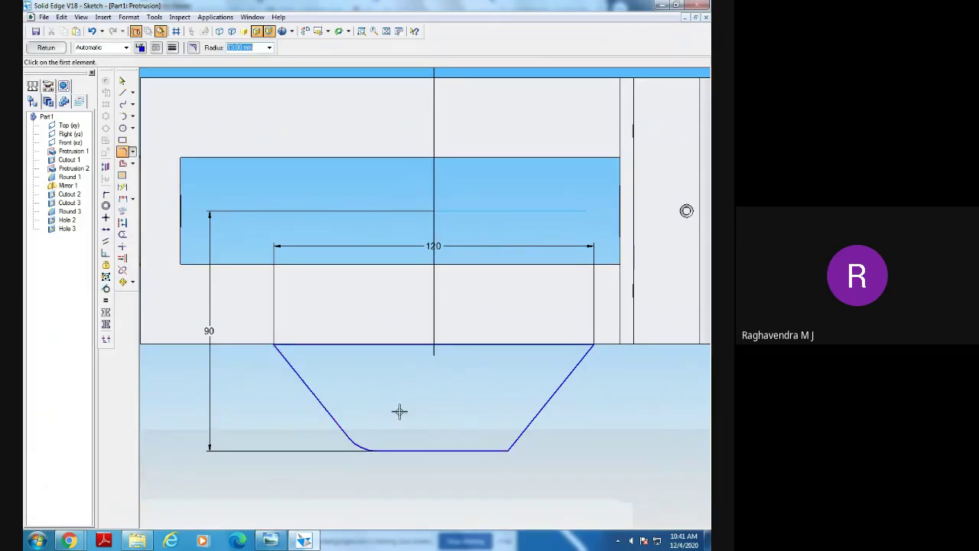
left_click(503, 451)
left_click(517, 438)
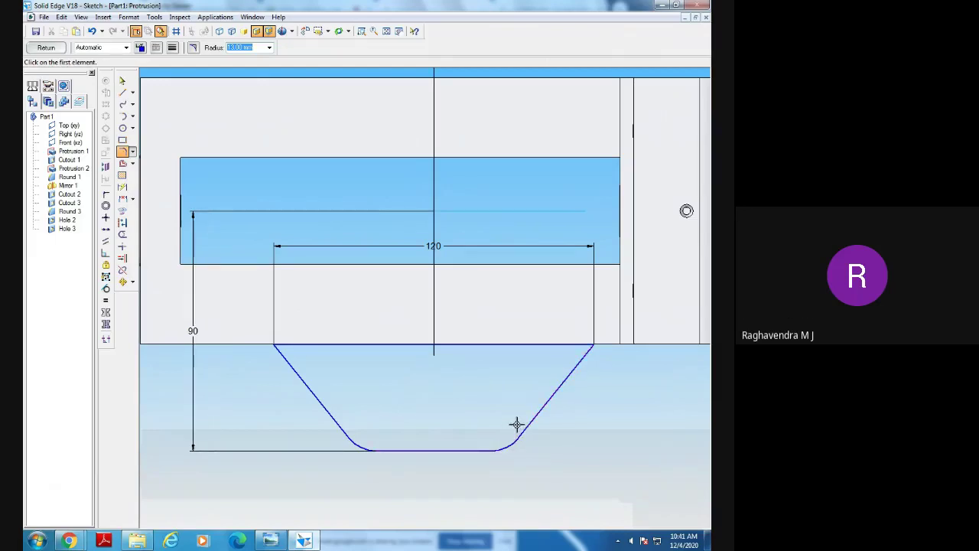
Add R 13 radius dimensions to both filleted outer corners of the lug profile.
left_click(123, 188)
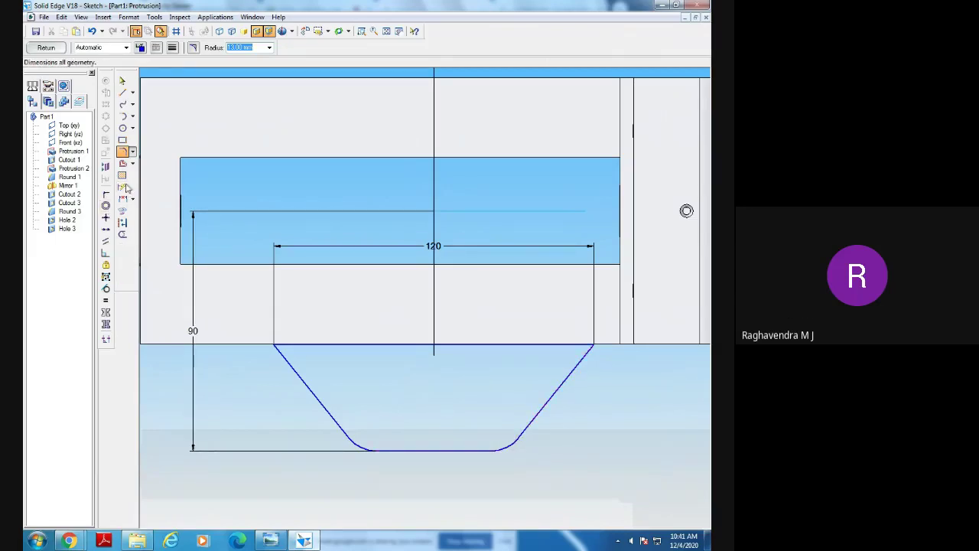
left_click(351, 442)
left_click(328, 468)
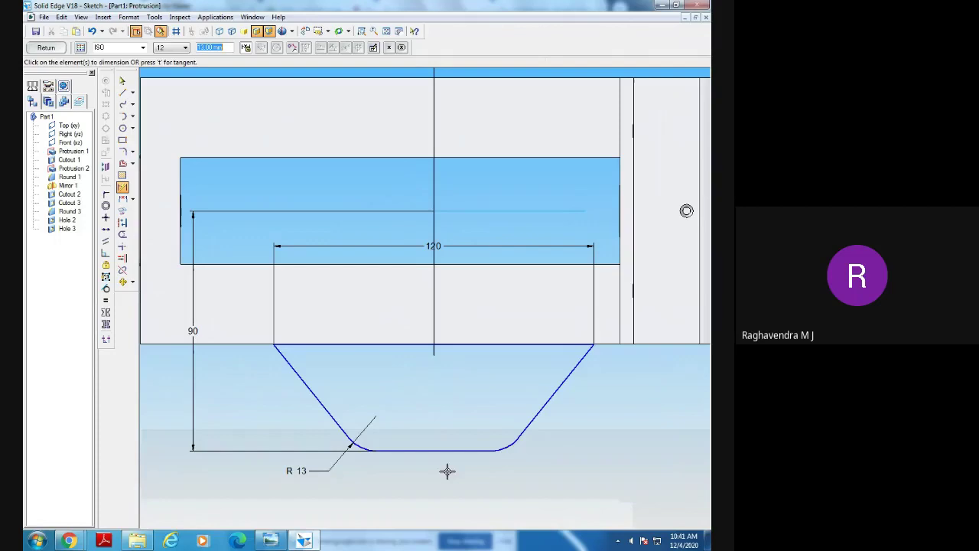
left_click(505, 442)
left_click(580, 451)
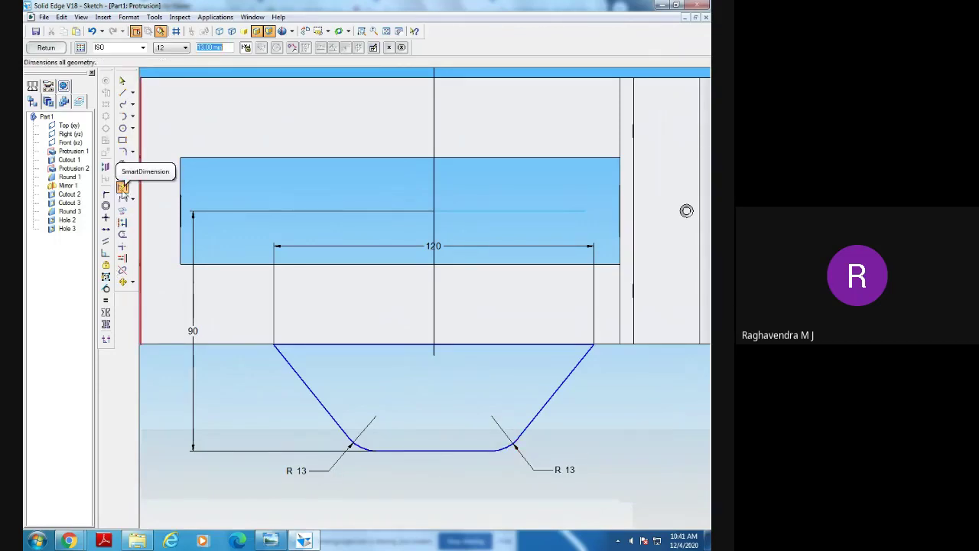
left_click(123, 188)
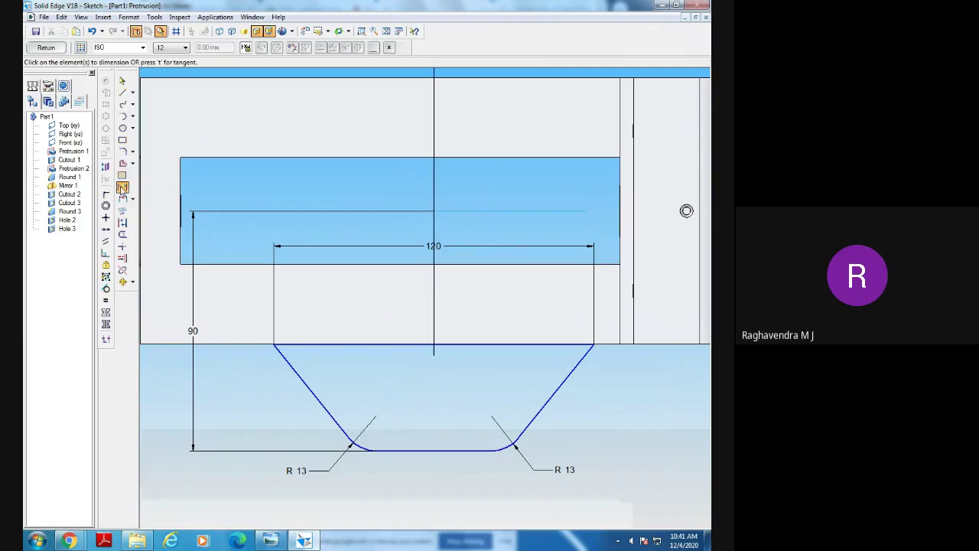
left_click(356, 444)
left_click(505, 447)
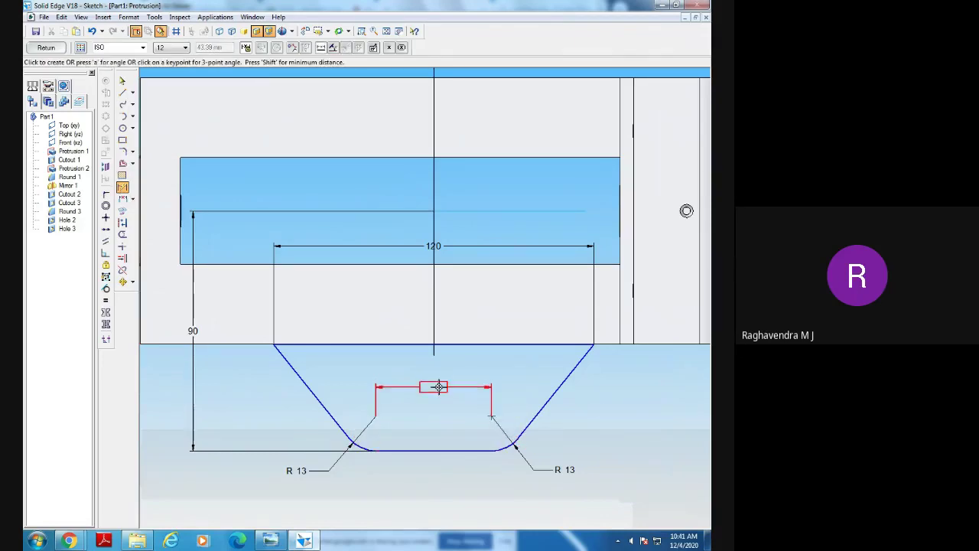
left_click(437, 387)
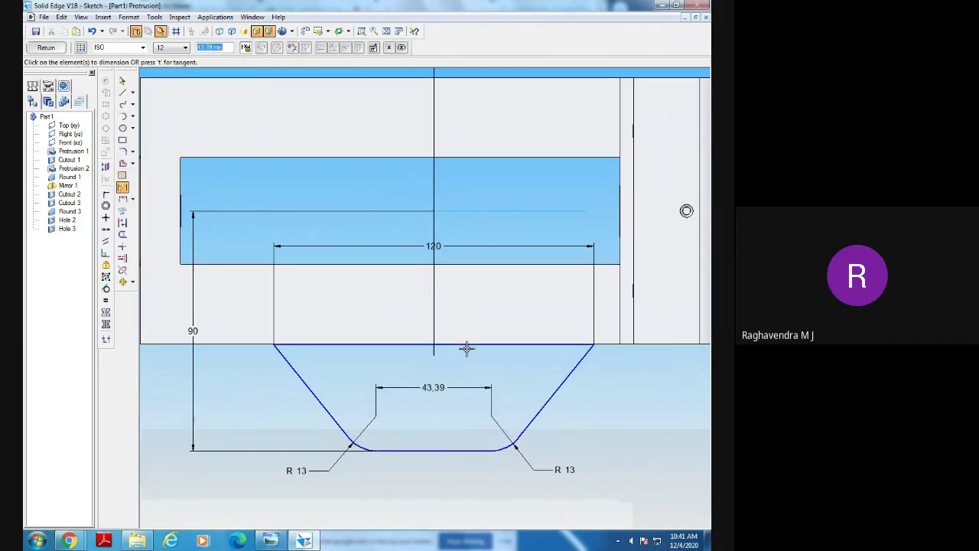
left_click(122, 81)
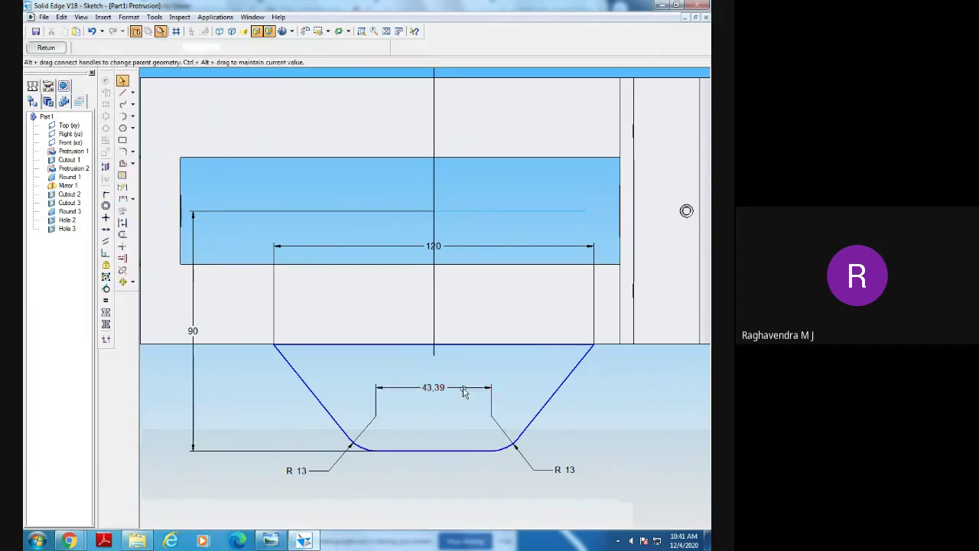
right_click(463, 391)
left_click(485, 225)
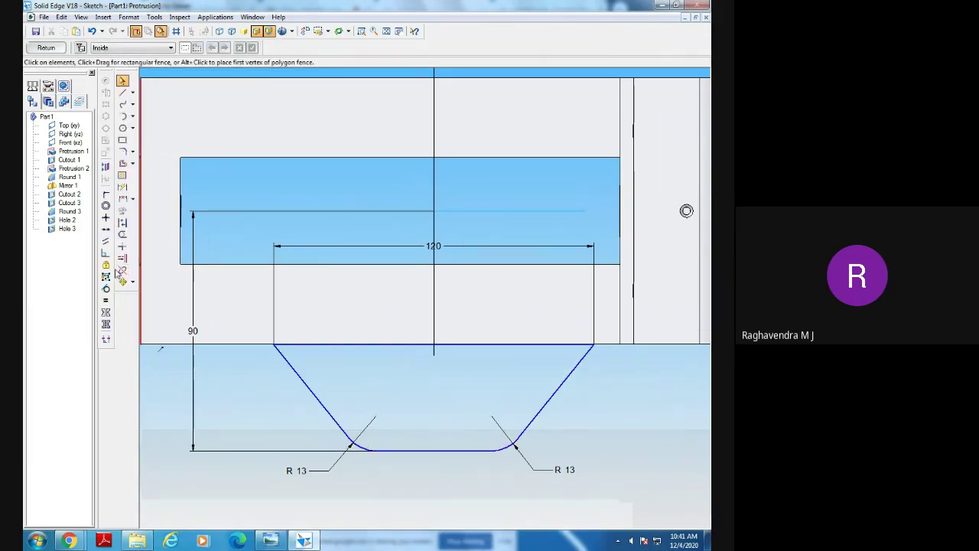
Try to make the two outer corner arcs symmetric about the body's transverse centre plane.
left_click(106, 323)
left_click(435, 220)
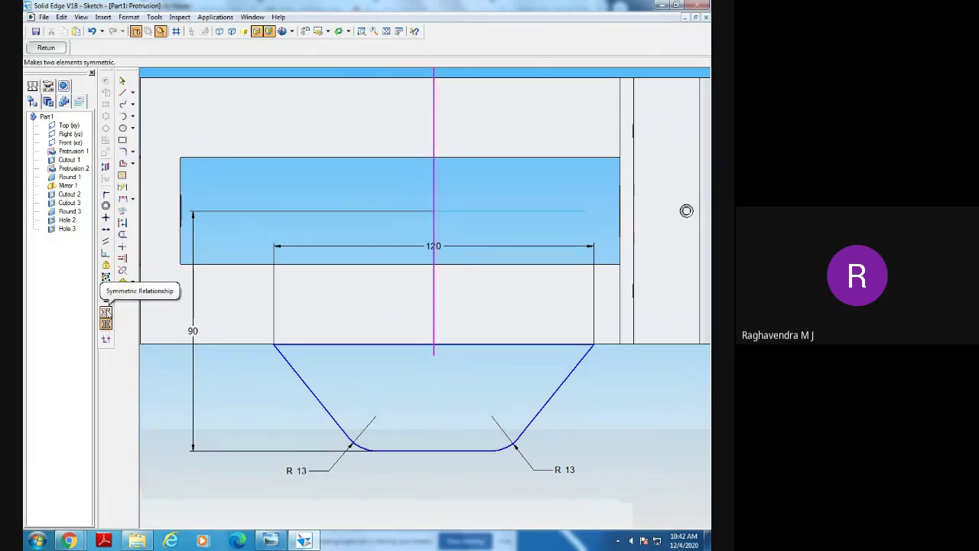
left_click(107, 312)
left_click(358, 445)
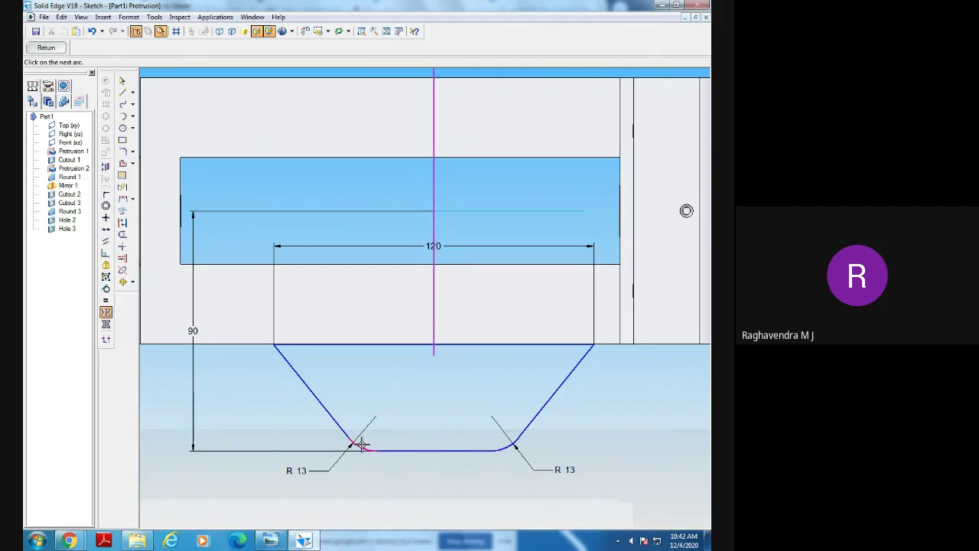
left_click(507, 444)
left_click(448, 295)
left_click(122, 80)
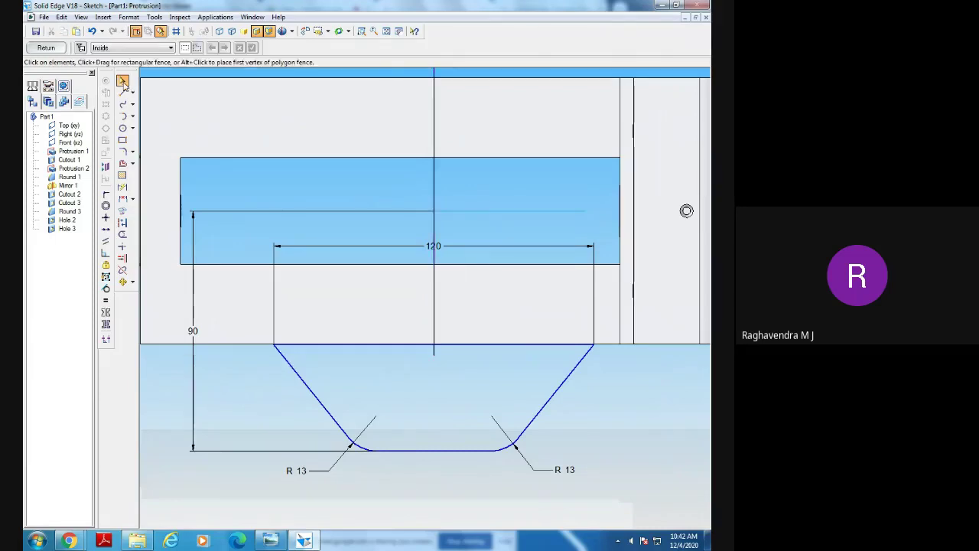
Dimension the spacing between the two corner arc centres and set it to 40 mm, as given in the drawing.
left_click(123, 187)
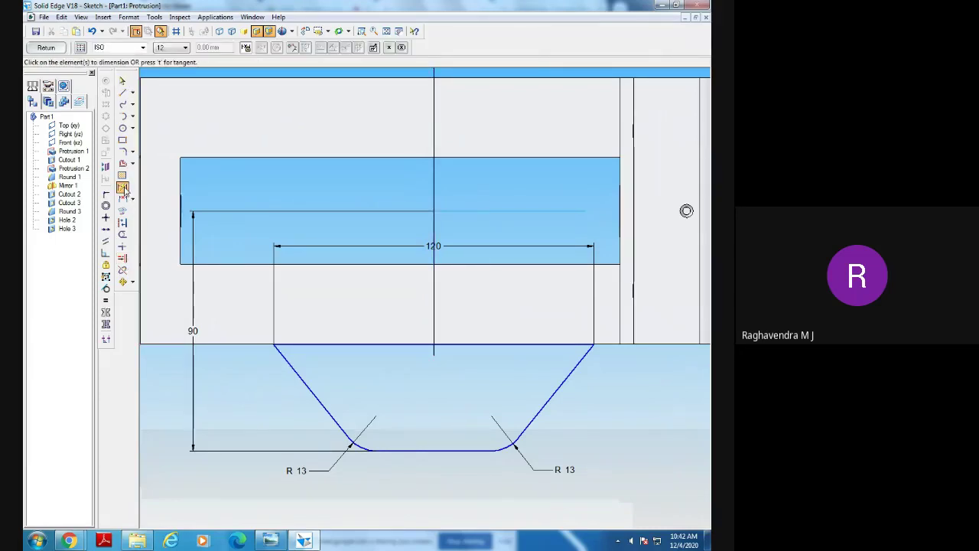
left_click(352, 441)
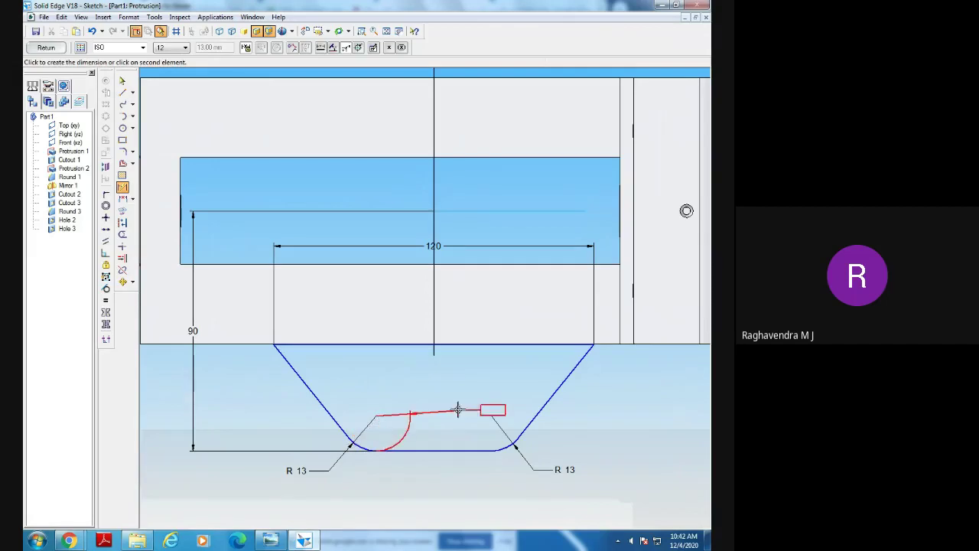
left_click(510, 442)
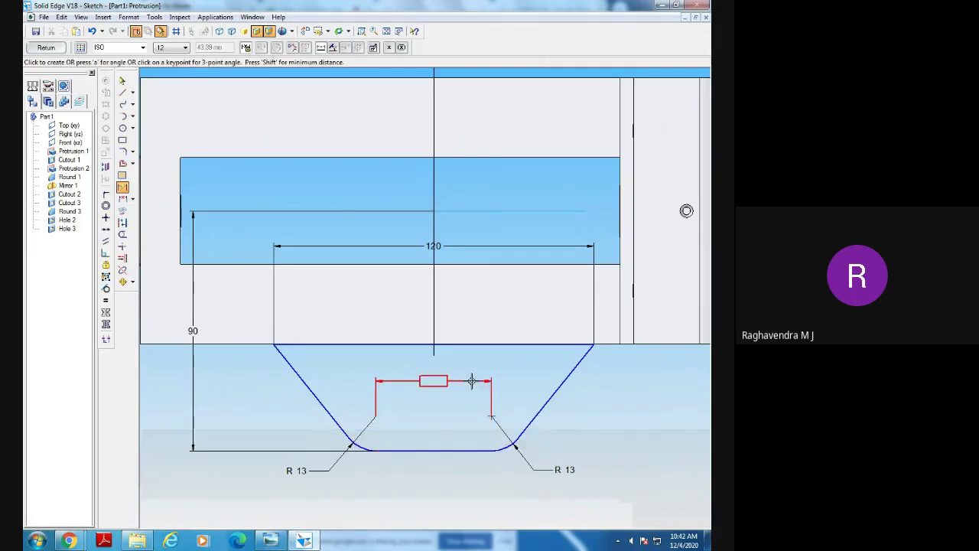
left_click(497, 379)
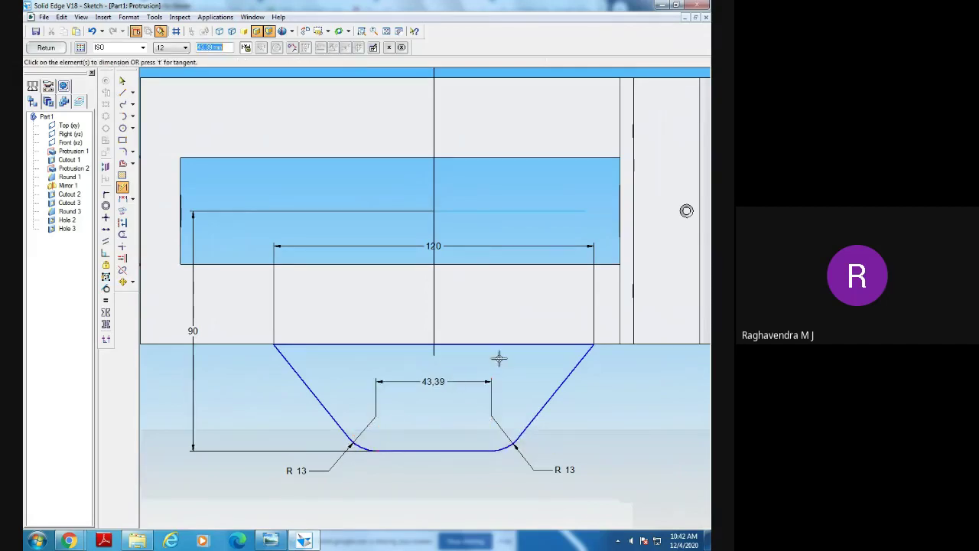
left_click(276, 546)
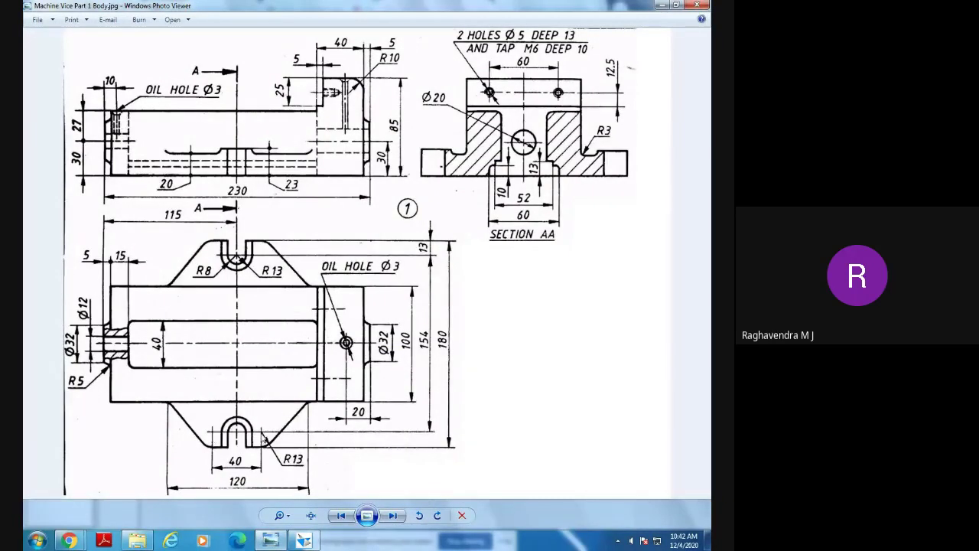
left_click(304, 541)
left_click(122, 80)
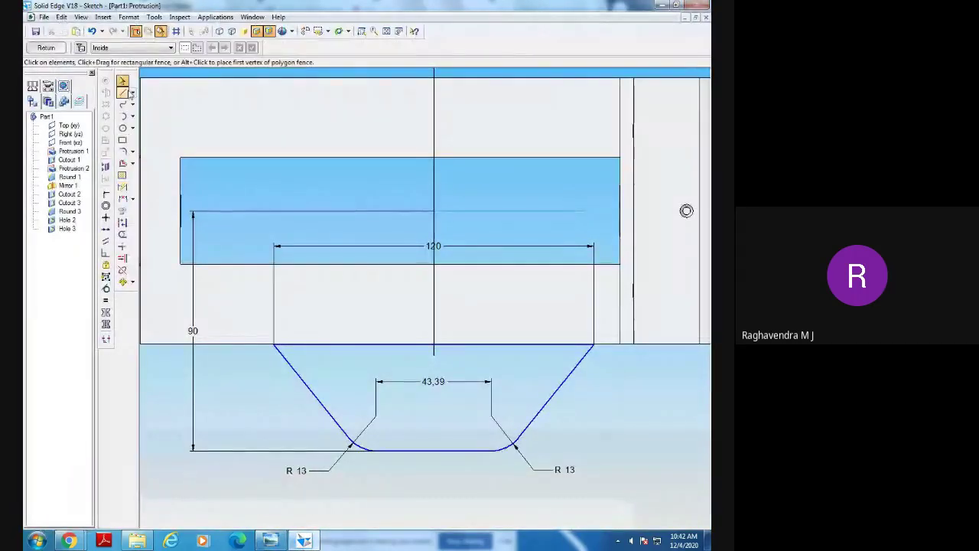
left_click(403, 387)
type("40")
key("Return")
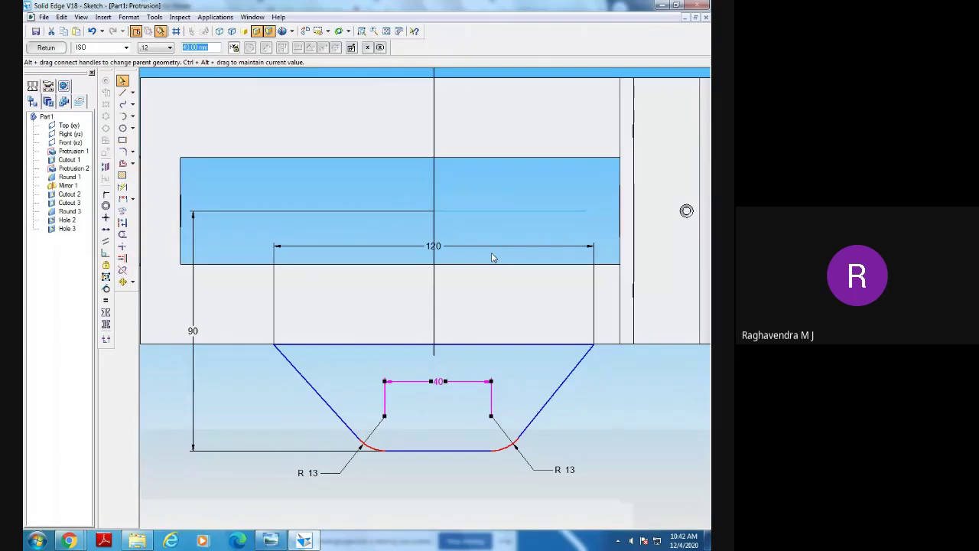
left_click(474, 486)
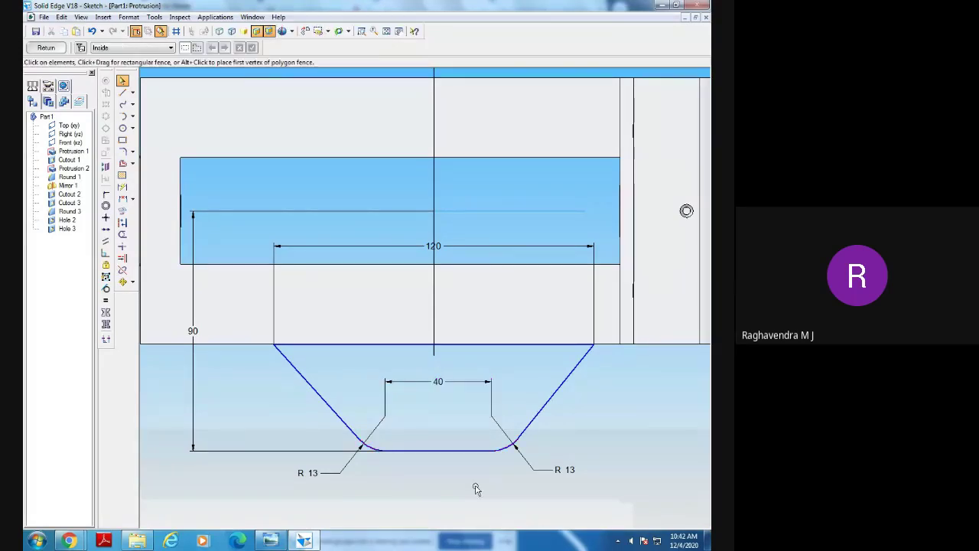
Try to set a 20 mm dimension from the vertical centre line to the edge of the lug's left corner arc.
left_click(123, 187)
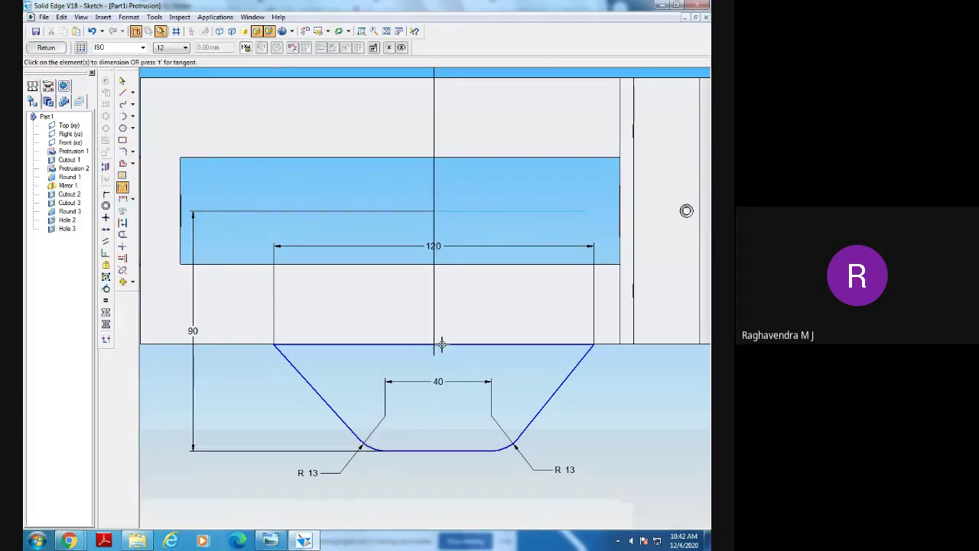
left_click(434, 317)
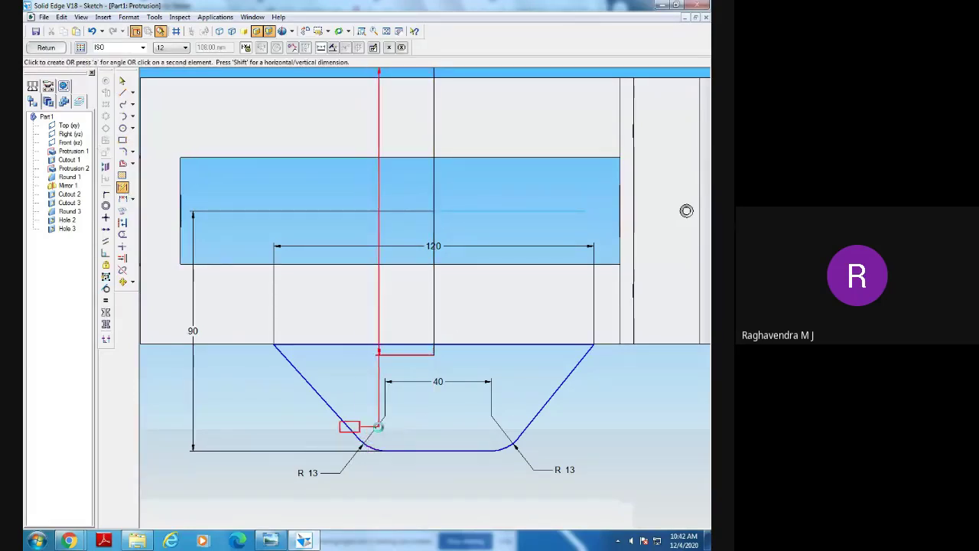
left_click(372, 443)
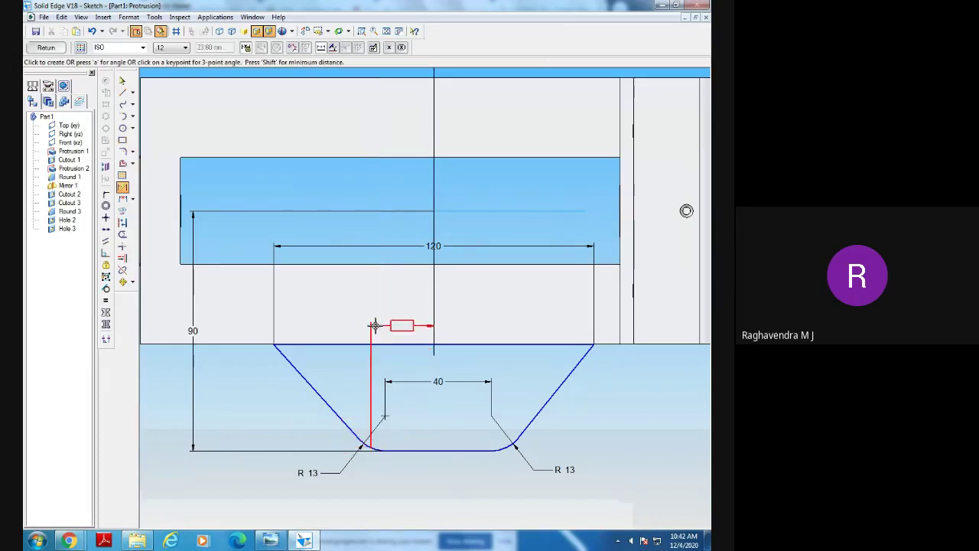
left_click(375, 325)
type("20")
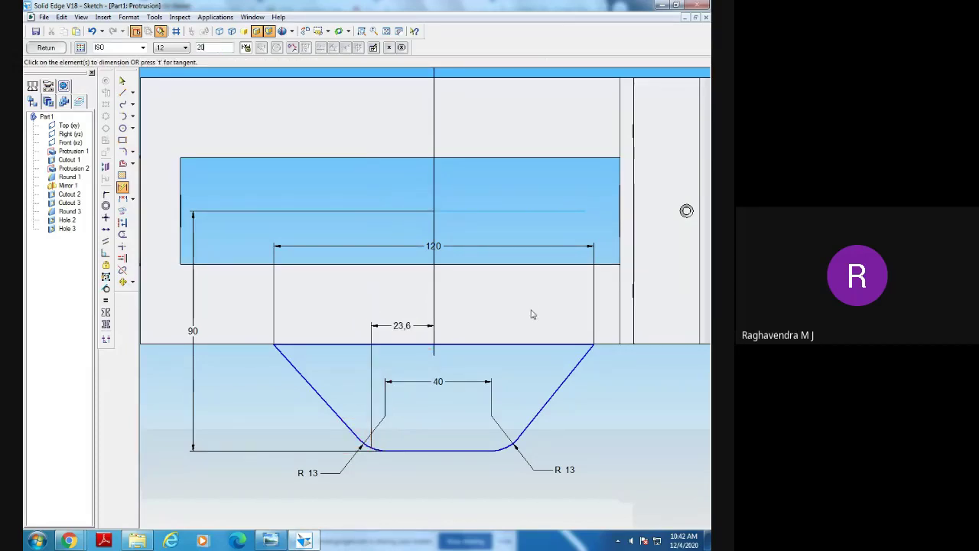
key("Return")
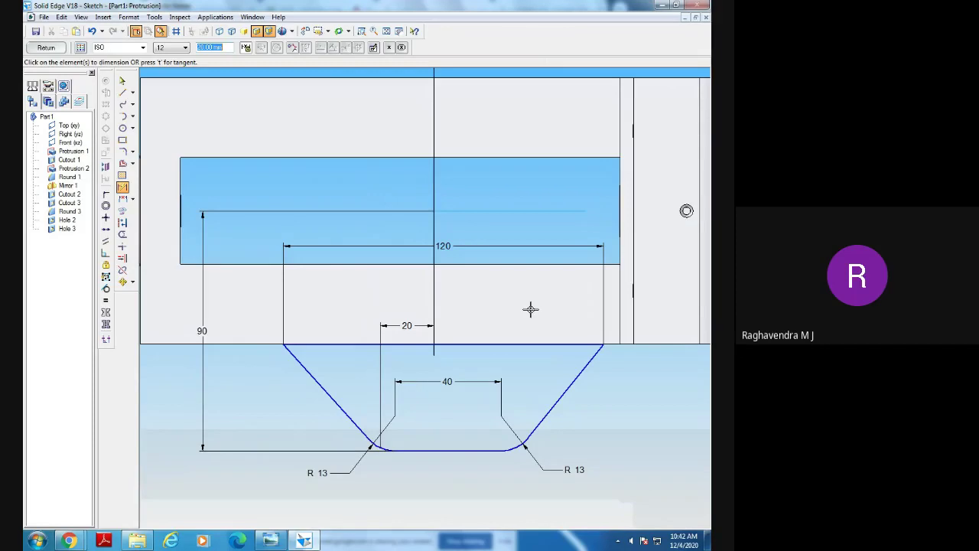
Dimension the lug profile's left base corner from the vertical centre line and set the distance to 60 mm.
left_click(434, 302)
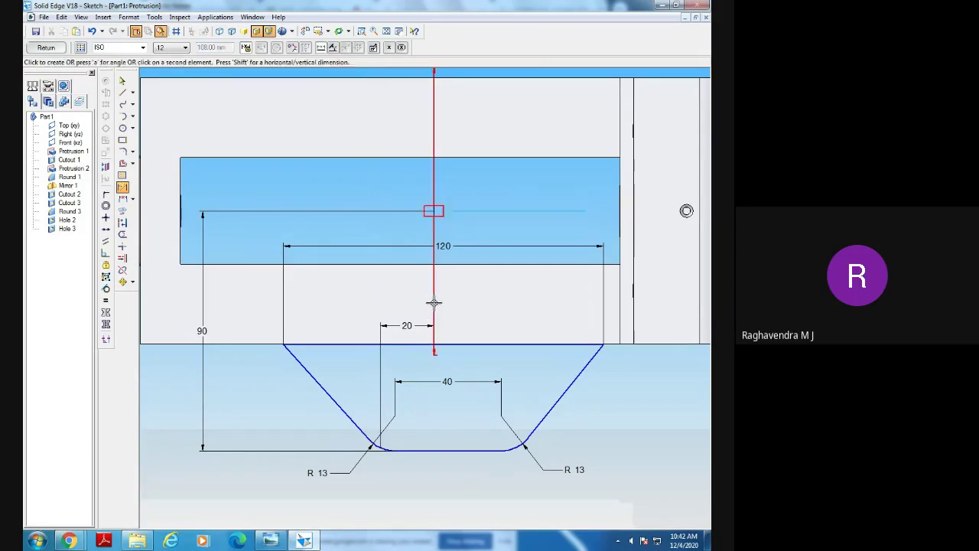
left_click(284, 344)
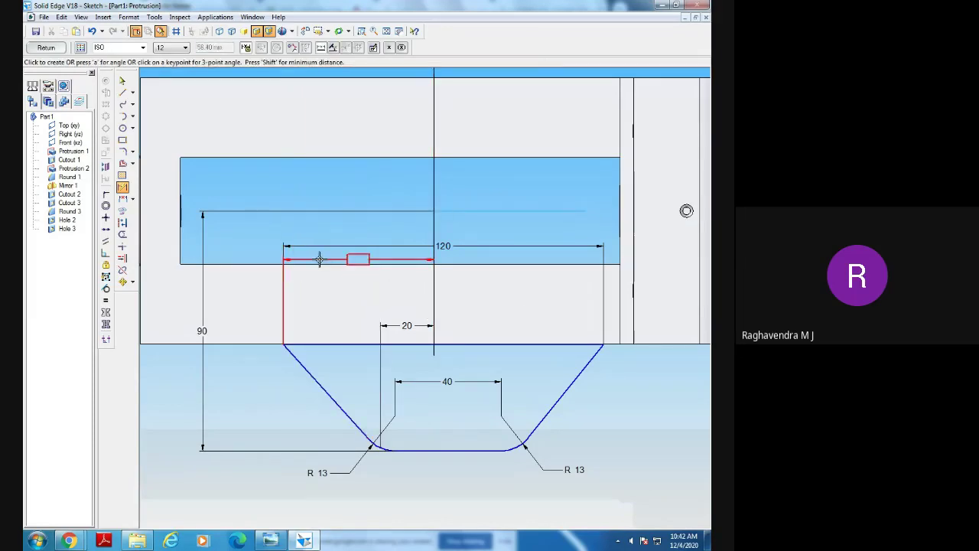
left_click(319, 260)
type("60")
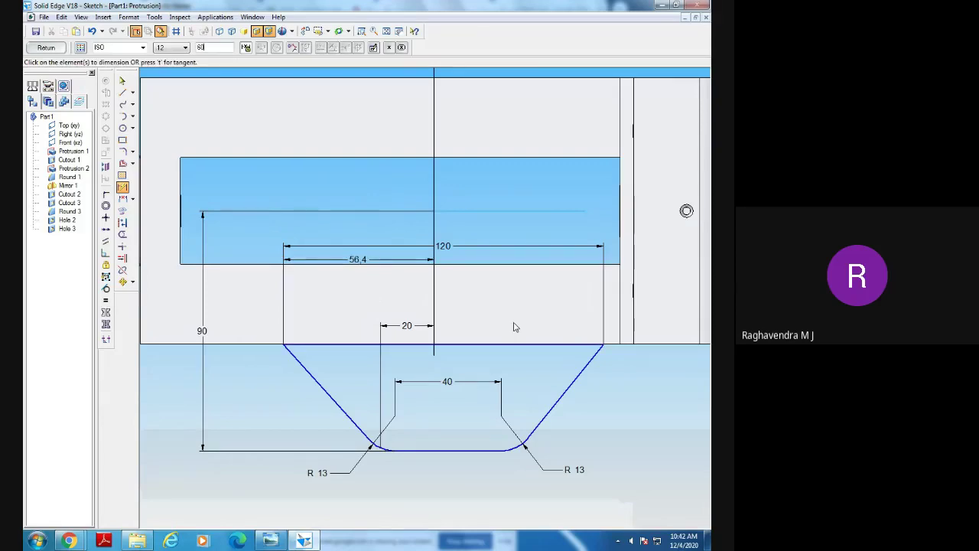
key("Return")
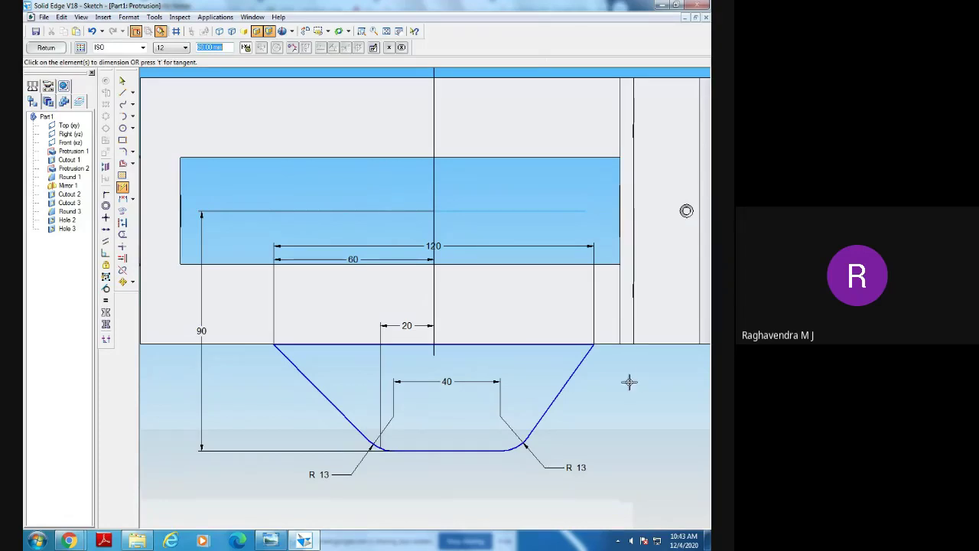
Delete the 20 mm dimension to the left corner arc's edge and shift that arc's radius label slightly.
left_click(123, 81)
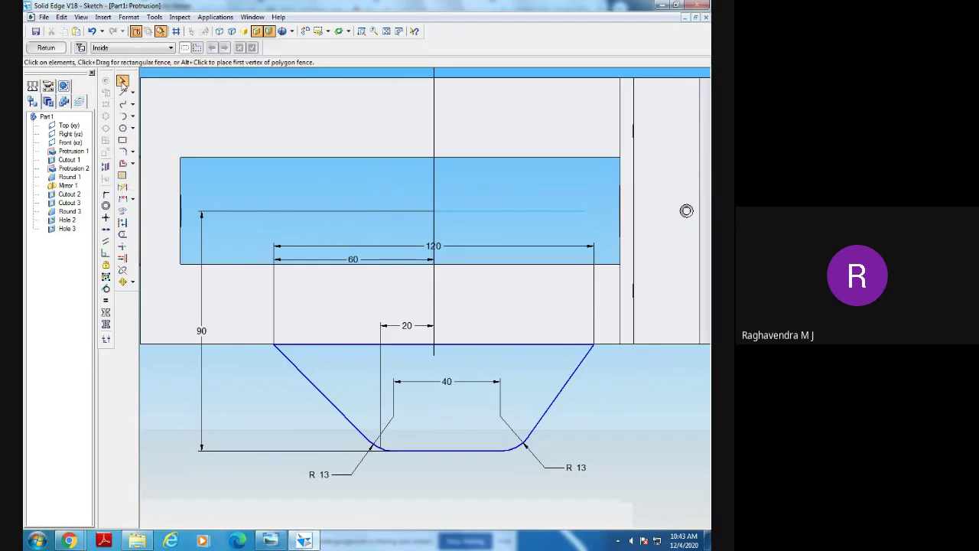
right_click(419, 324)
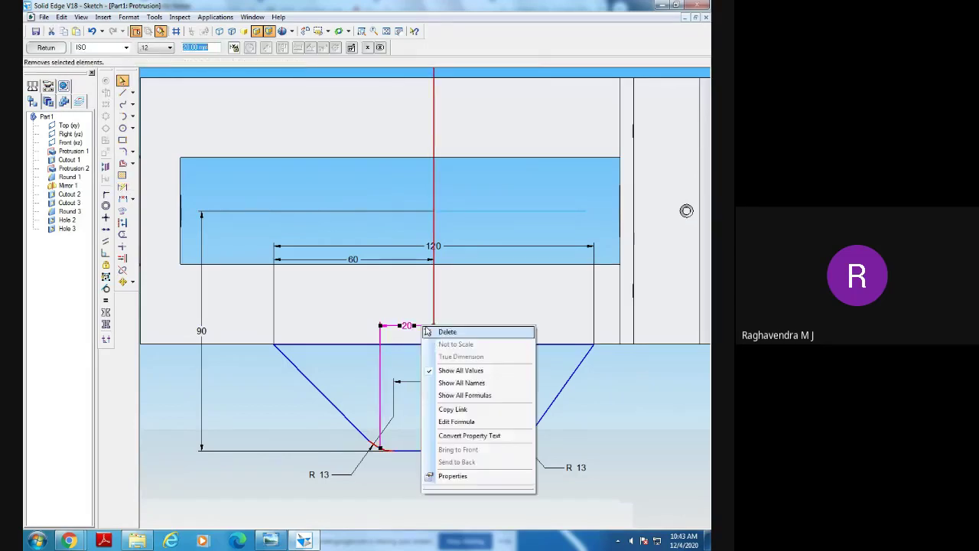
left_click(448, 329)
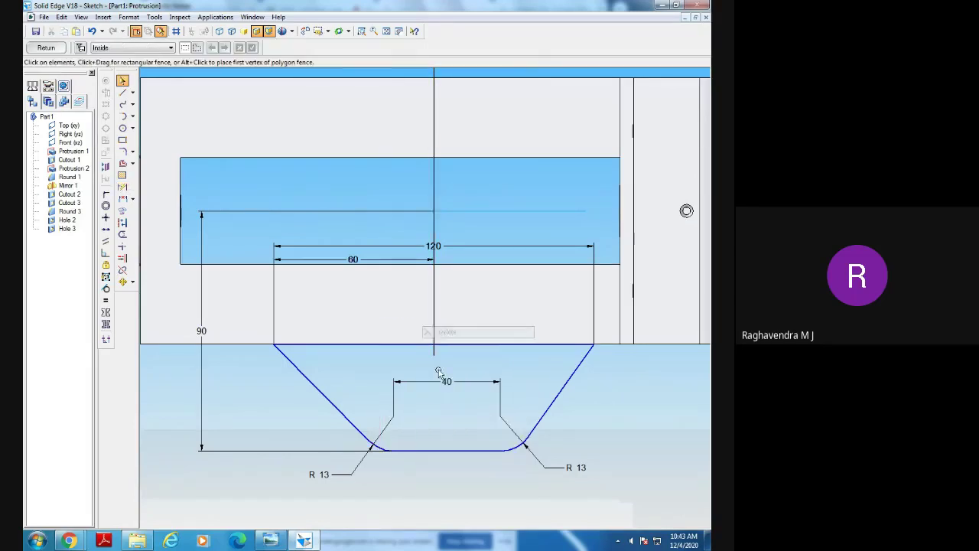
left_click(370, 454)
left_click_drag(369, 457, 369, 458)
left_click(413, 482)
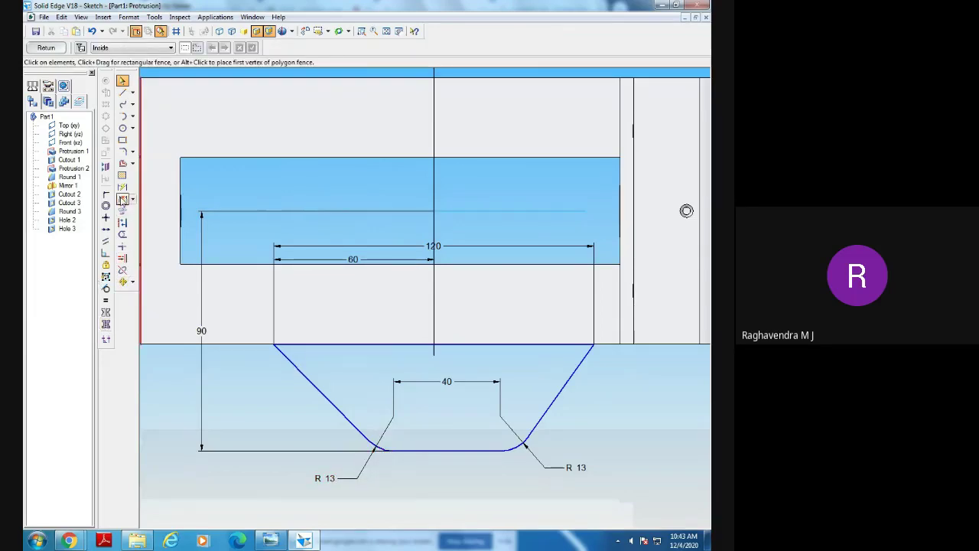
Dimension the left corner arc's centre from the vertical centre line and set the distance to 20 mm.
left_click(122, 188)
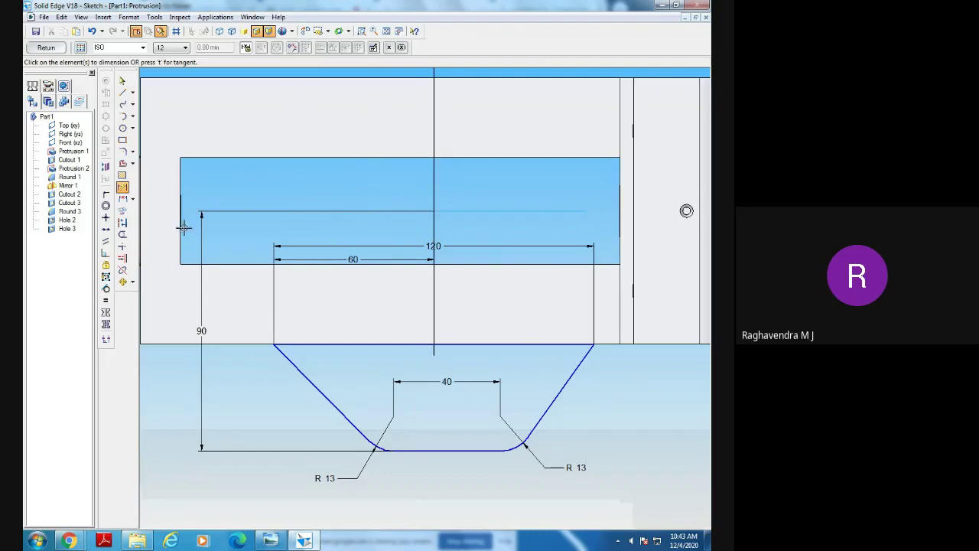
left_click(433, 328)
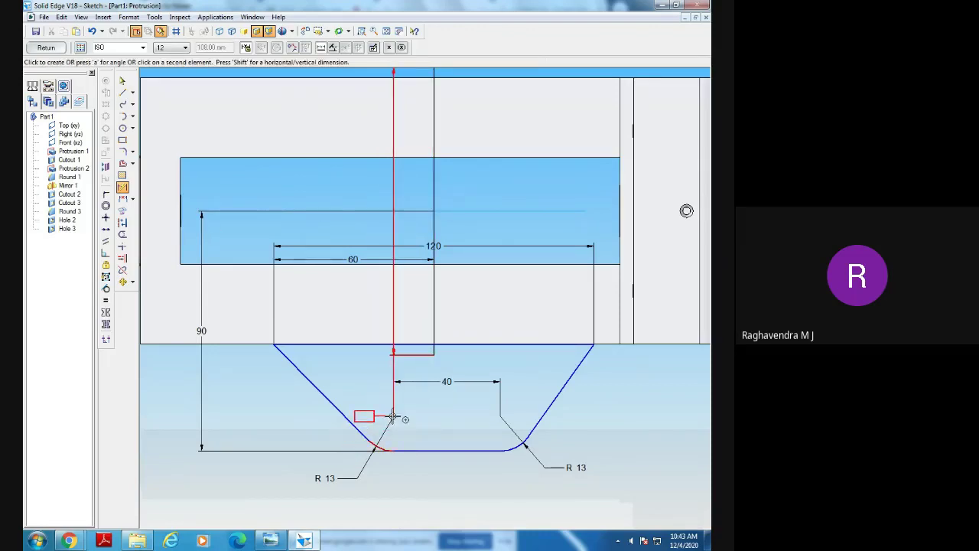
left_click(393, 416)
left_click(399, 305)
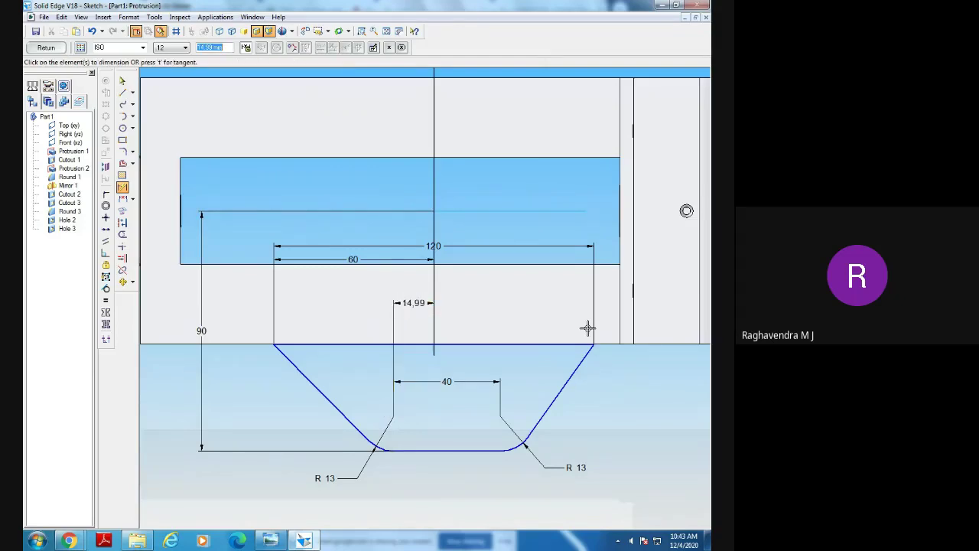
type("20")
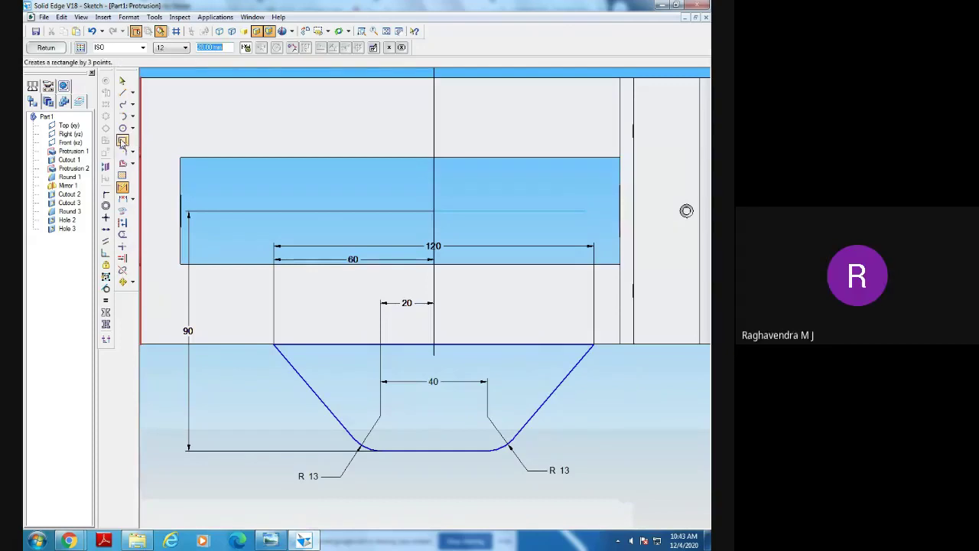
Sketch a small rectangle about 14 mm wide and 11.5 mm high just beyond the lug's outer edge.
left_click(122, 142)
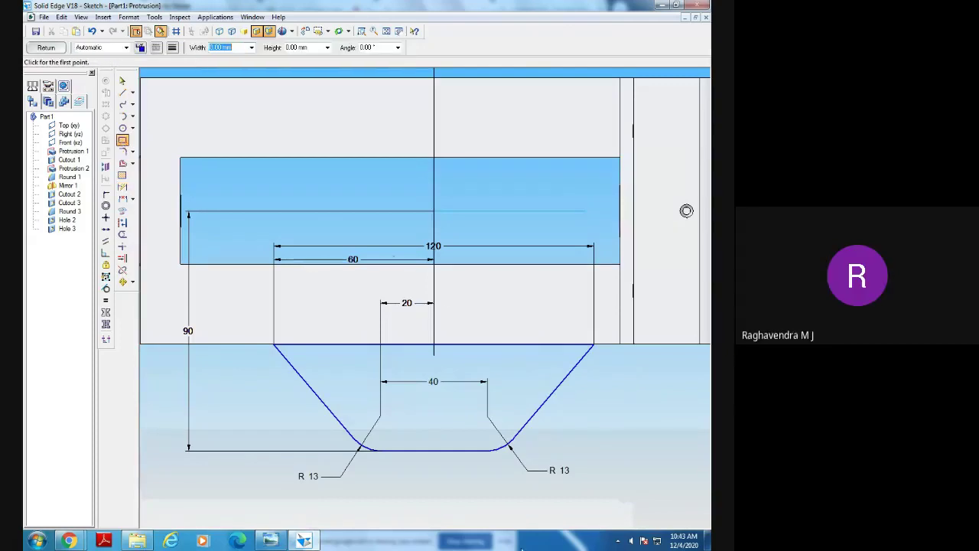
left_click(402, 499)
left_click(401, 468)
left_click(439, 468)
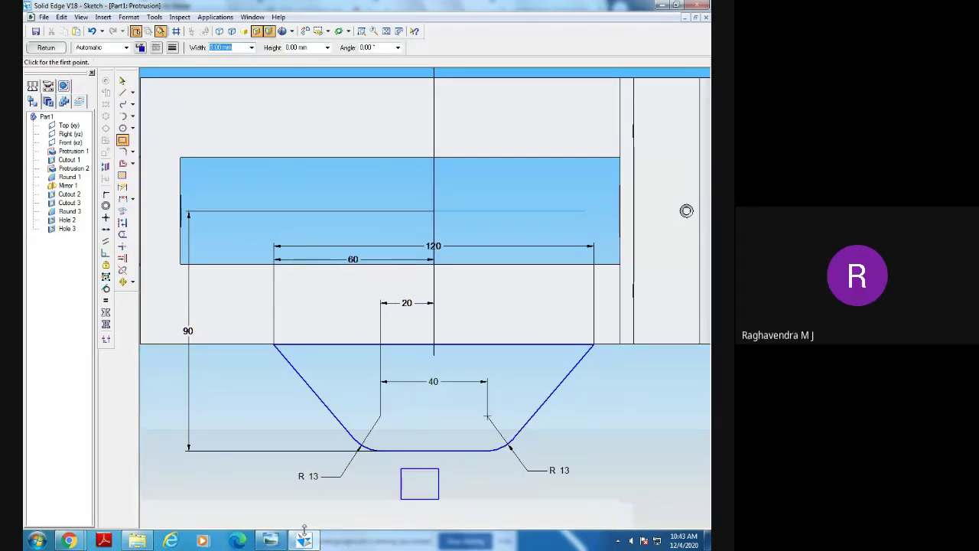
Check the slot in the vice body drawing and dimension the small rectangle to 16 mm wide and 13 mm high.
left_click(304, 538)
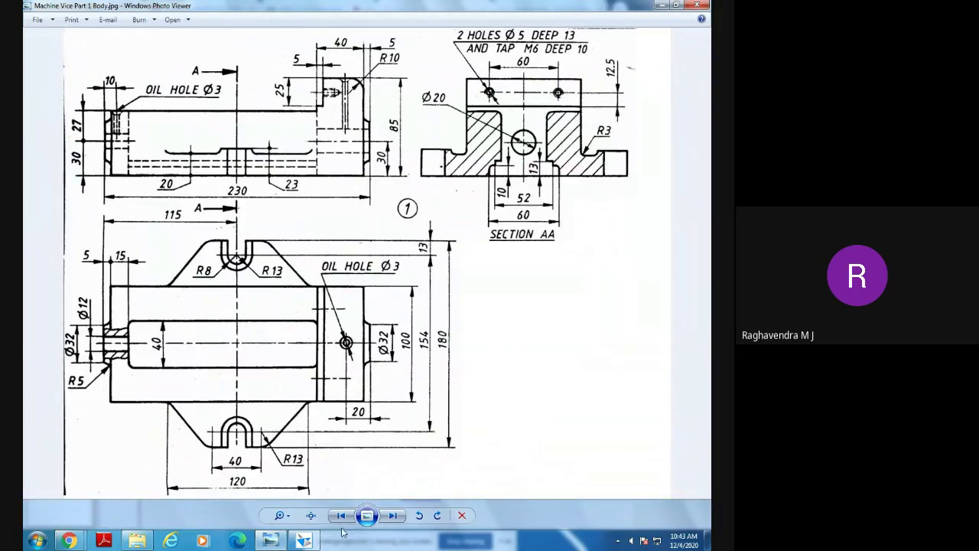
left_click(270, 540)
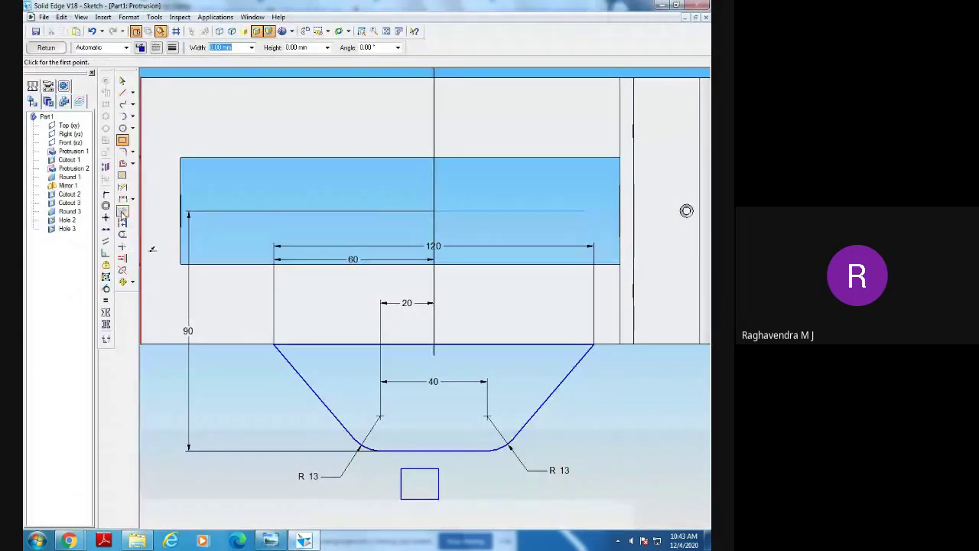
left_click(122, 213)
left_click(404, 499)
left_click(411, 516)
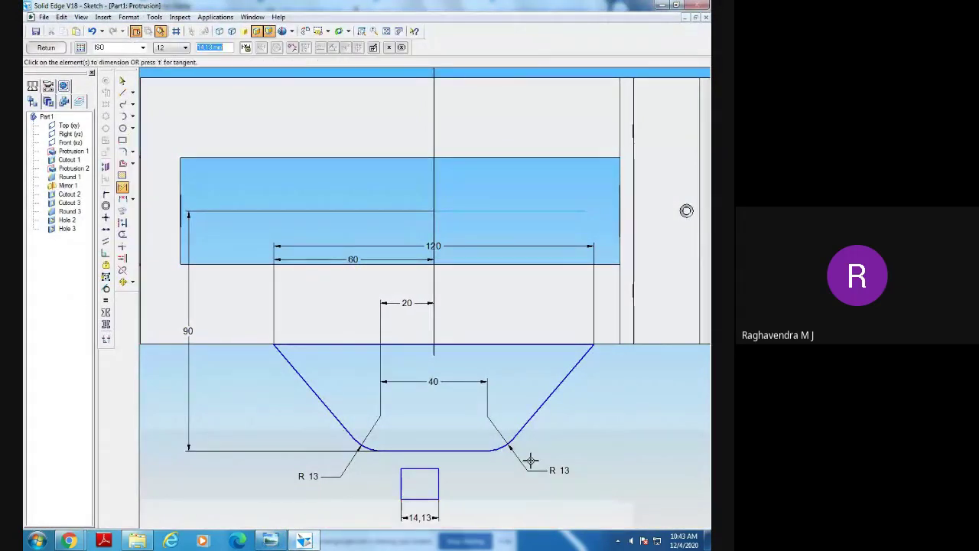
type("16")
key("Return")
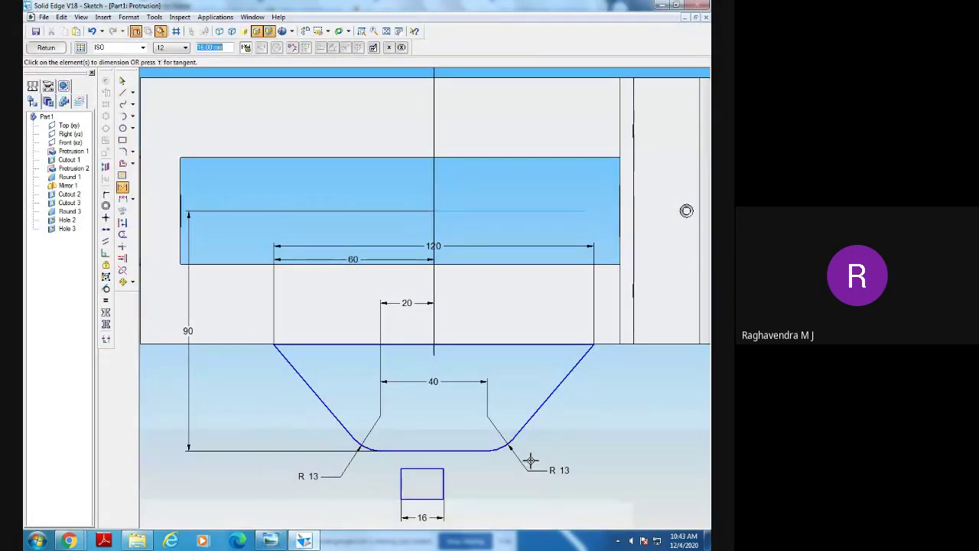
left_click(443, 486)
left_click(481, 485)
type("13")
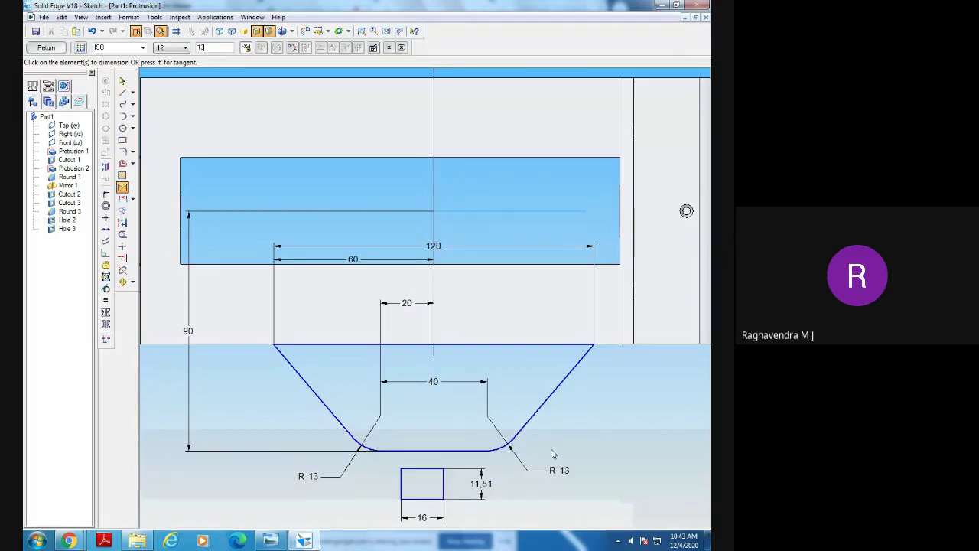
key("Return")
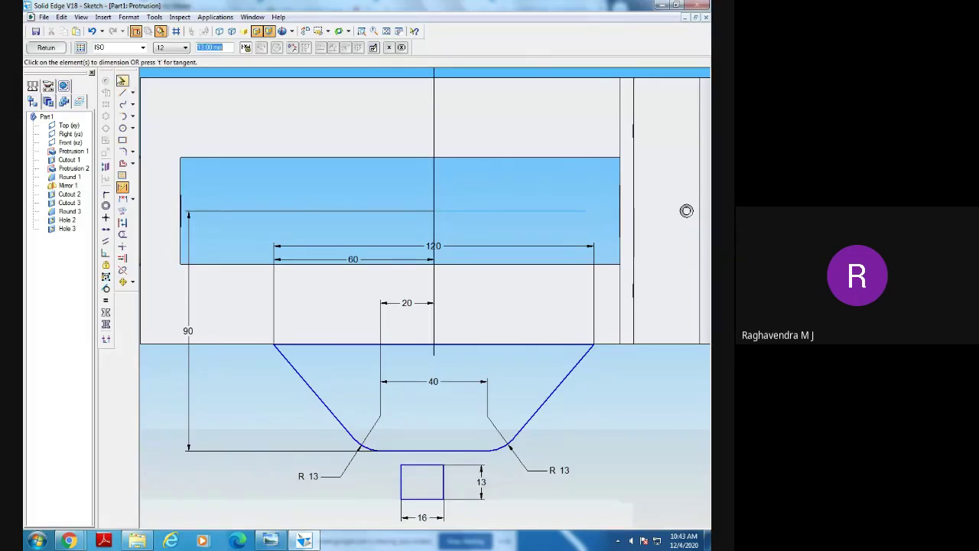
Move the rectangle by its lower edge's midpoint onto the midpoint of the lug's outer edge.
left_click(122, 79)
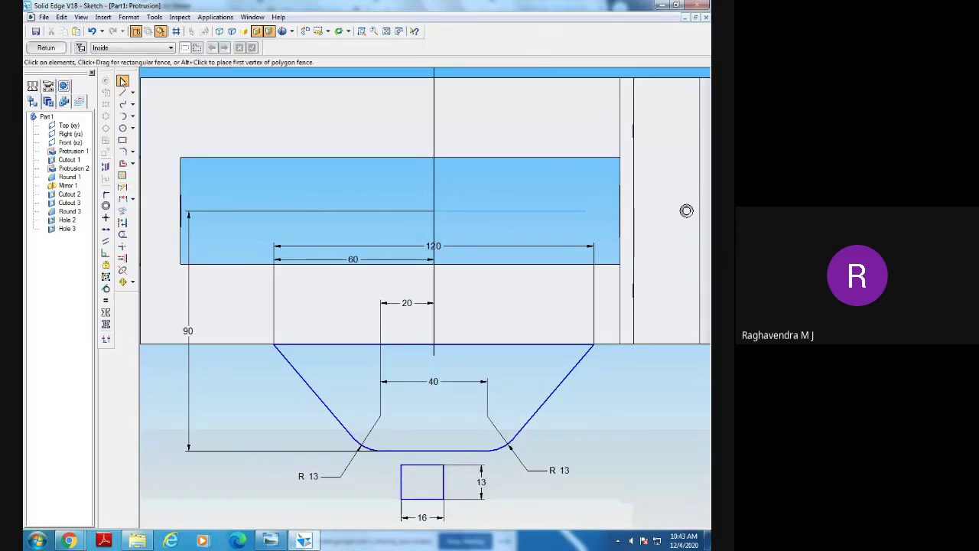
left_click(122, 281)
mouse_move(391, 438)
left_mouse_down()
mouse_move(453, 520)
mouse_move(493, 529)
left_mouse_up()
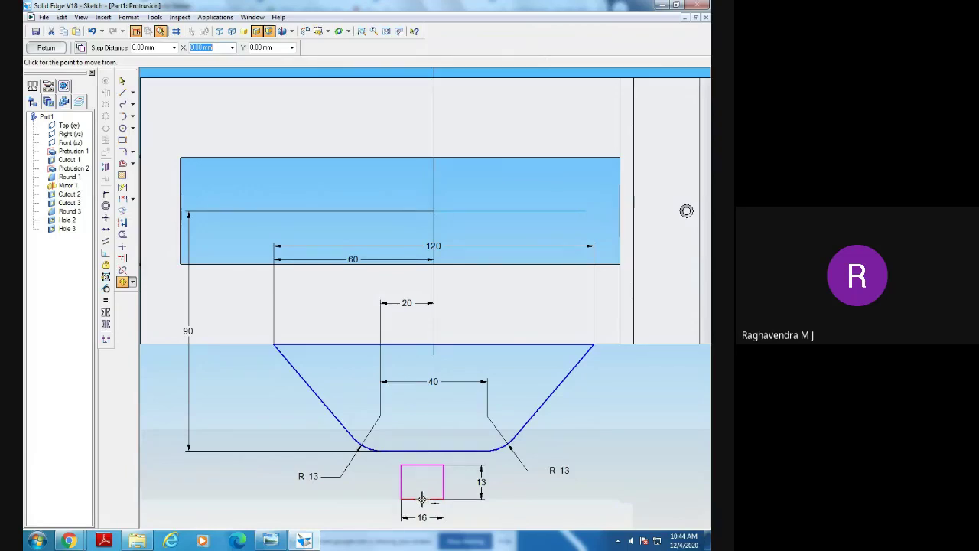
left_click(421, 498)
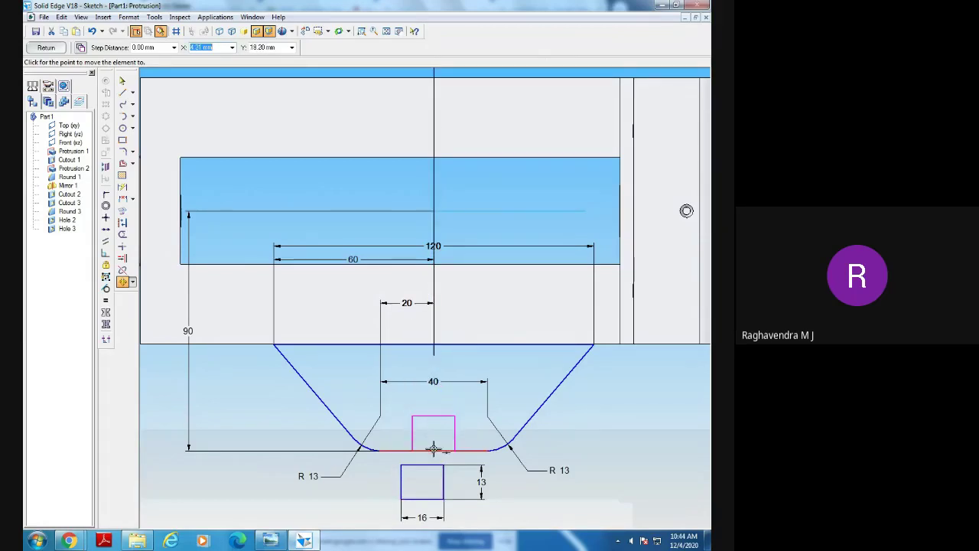
left_click(433, 449)
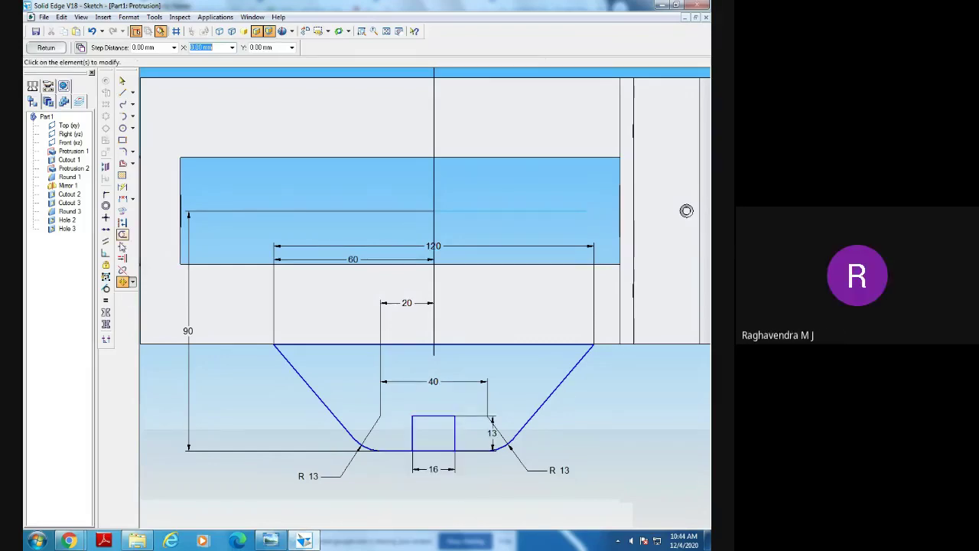
Draw a 16 mm diameter circle centred on the midpoint of the rectangle's upper edge, matching the rectangle's width.
left_click(123, 129)
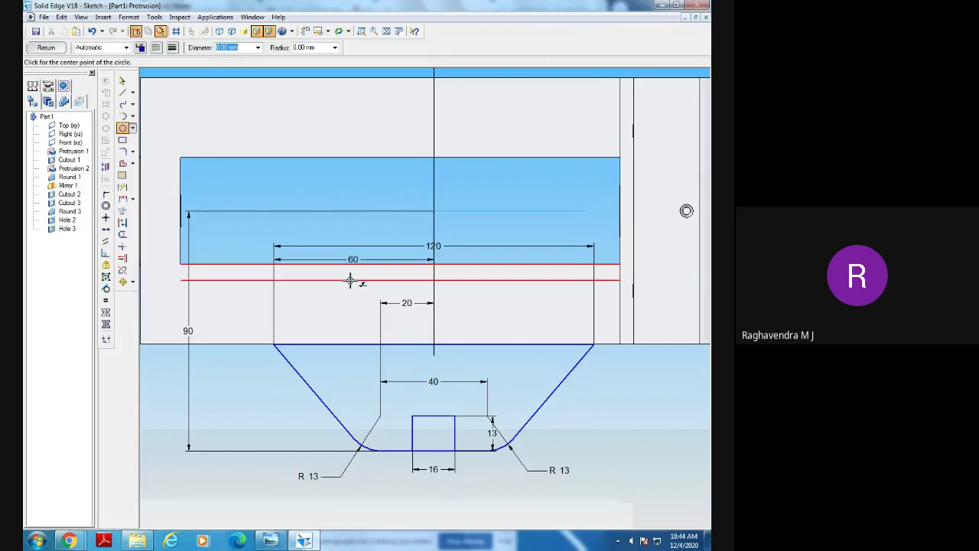
left_click(432, 417)
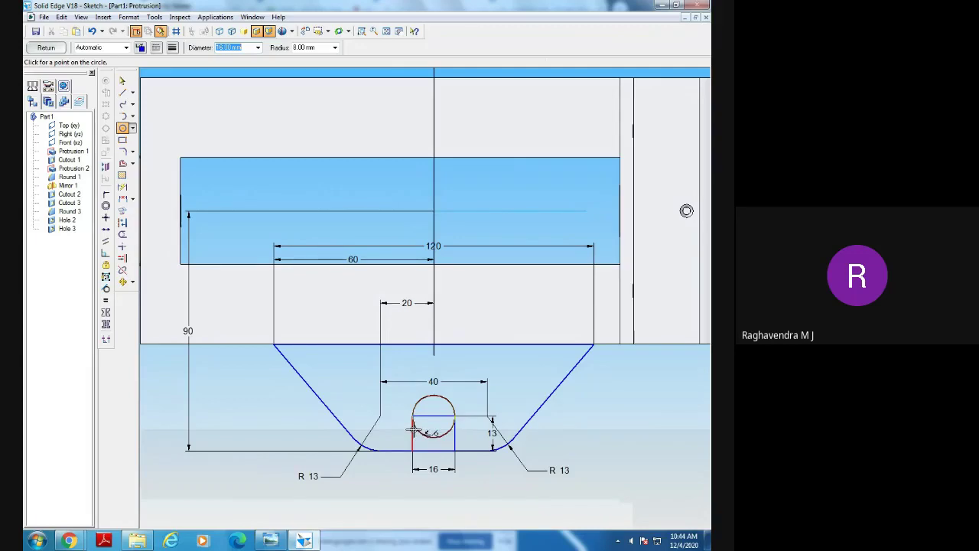
left_click(412, 429)
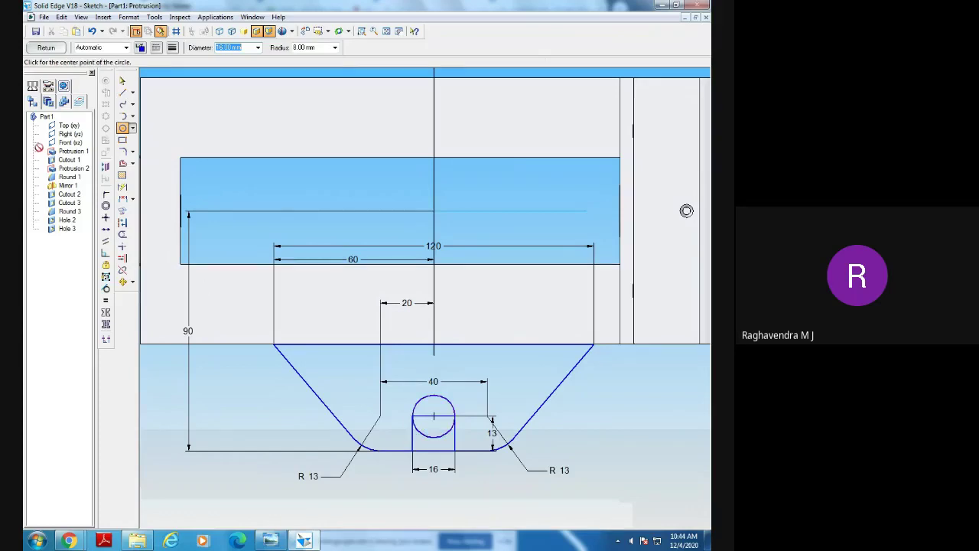
Trim away the circle's lower half and the line across it to round the slot end, and dimension the remaining arc's radius.
left_click(122, 80)
left_click(122, 234)
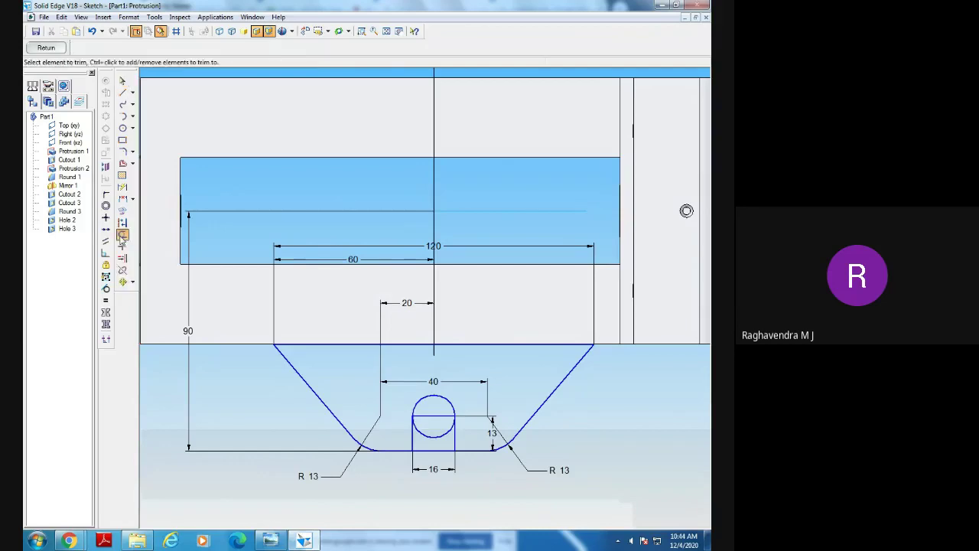
left_click(425, 433)
left_click(122, 186)
left_click(415, 403)
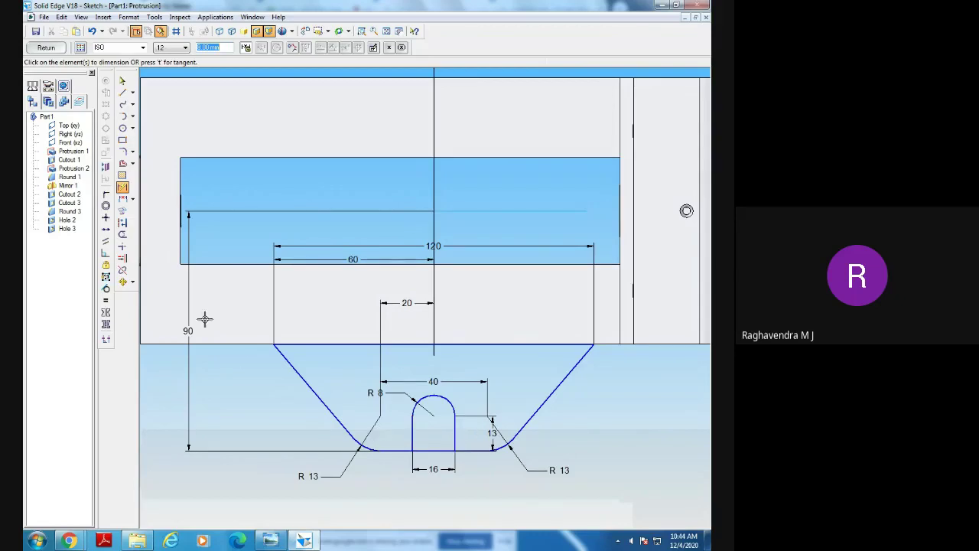
Trim away the lines closing the slot's mouth at the lug's outer edge and finish the sketch.
left_click(122, 234)
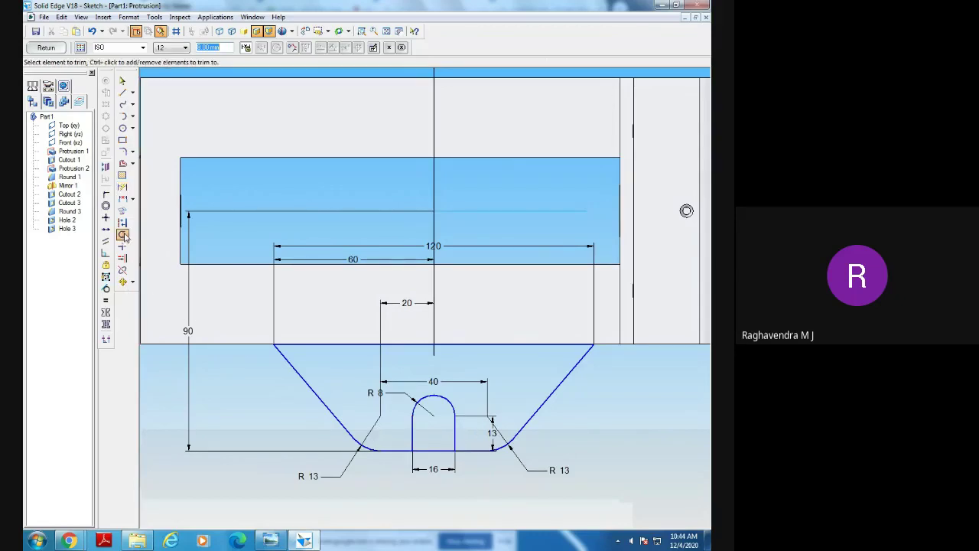
left_click_drag(430, 440, 426, 477)
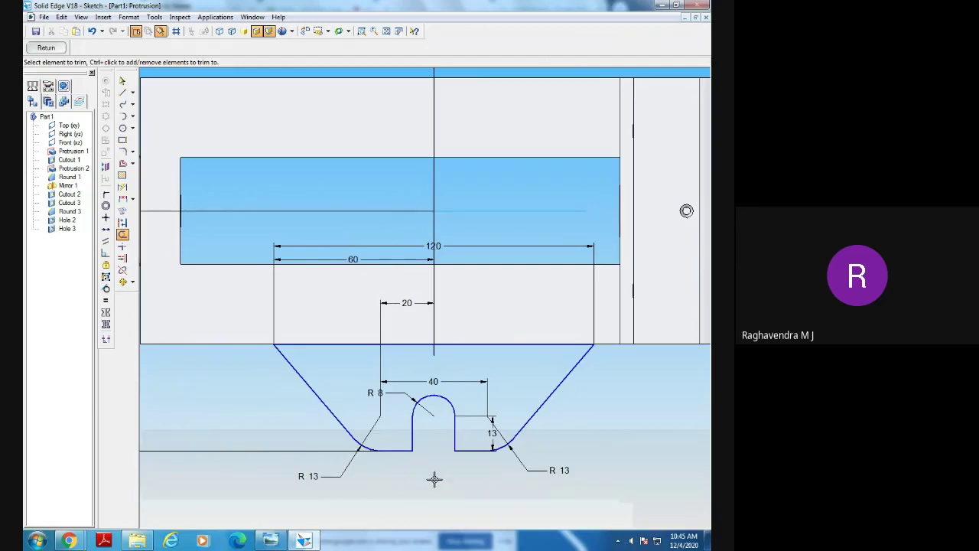
left_click(46, 48)
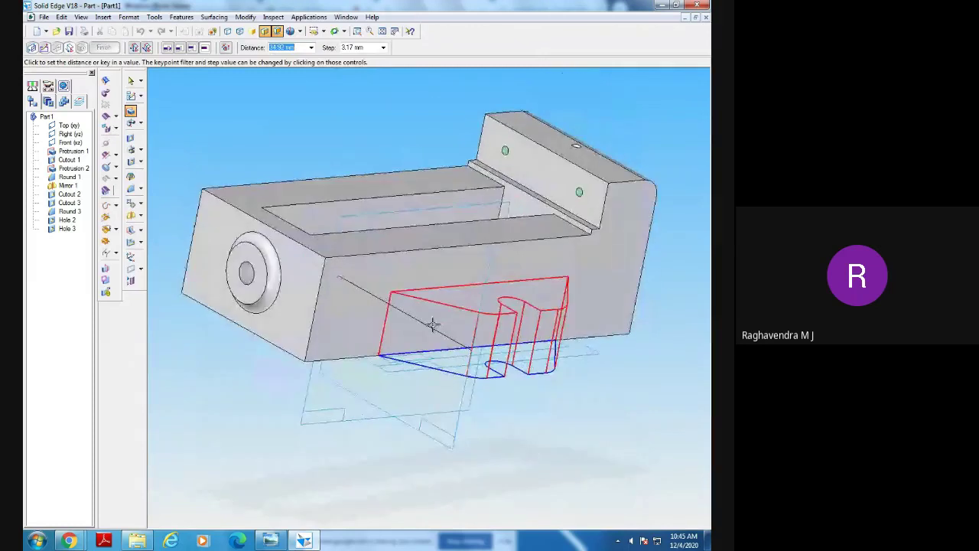
Check the lug thickness in the vice body drawing and extrude the lug profile 20 mm upward.
left_click(270, 540)
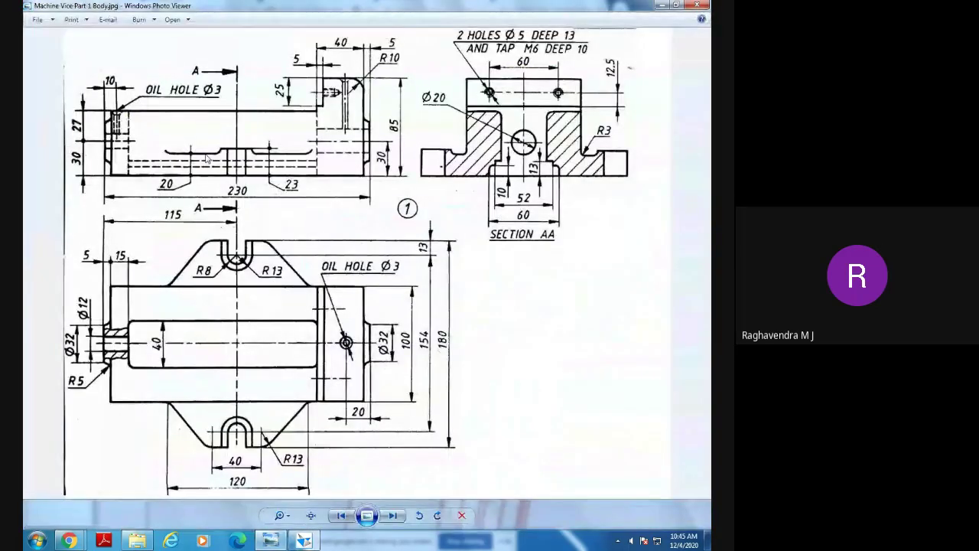
key("alt+Tab")
type("20")
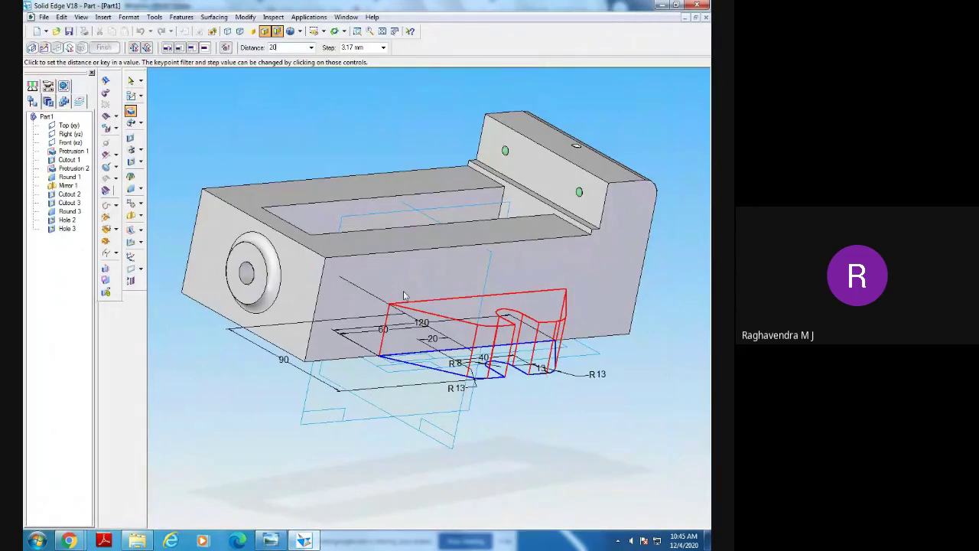
key("Return")
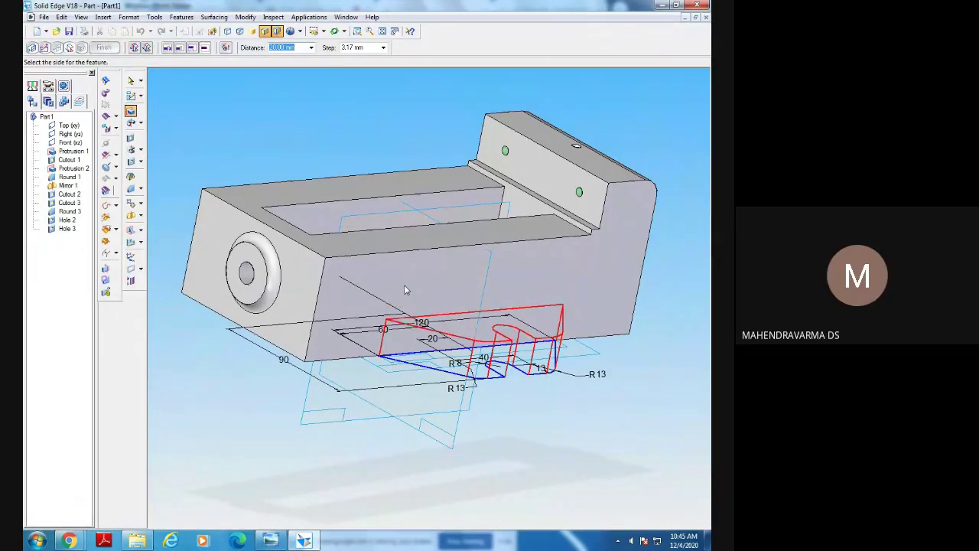
left_click(405, 288)
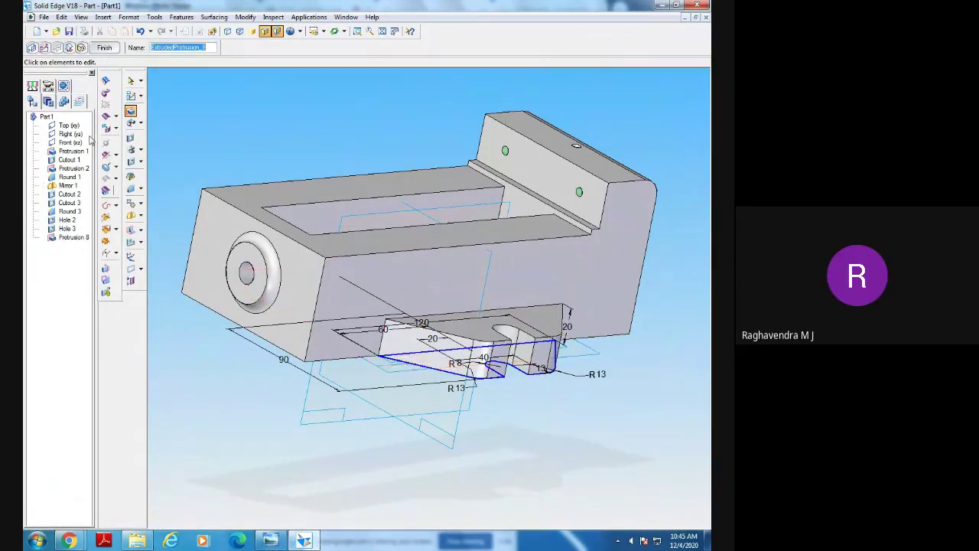
left_click(106, 50)
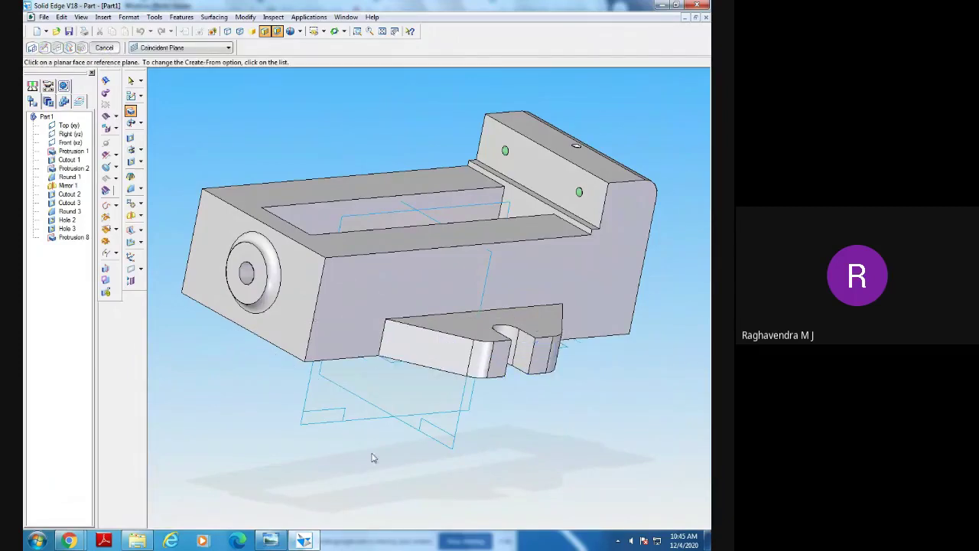
Consult the drawing for the slot's raised rim and start a protrusion sketch on the lug's upper face.
middle_click_drag(620, 464, 264, 543)
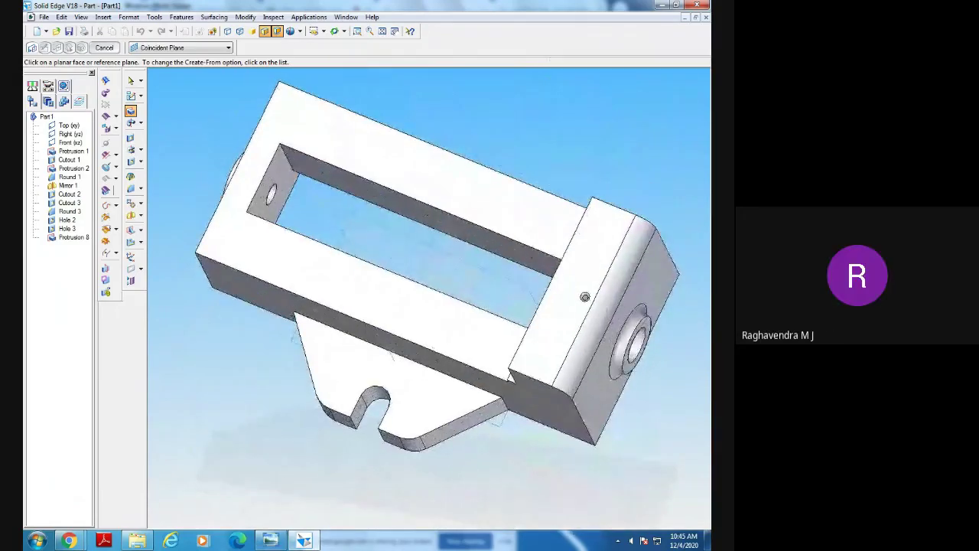
left_click(279, 542)
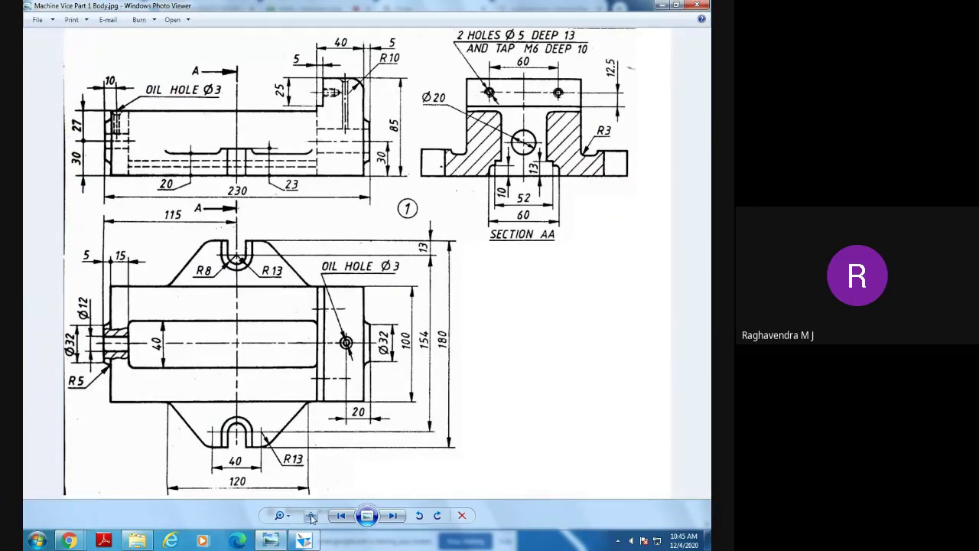
left_click(305, 540)
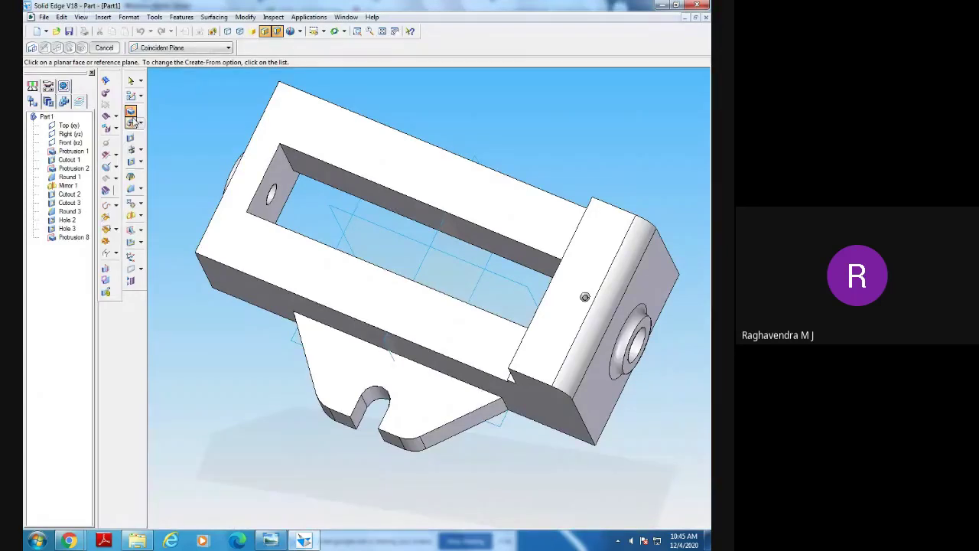
left_click(408, 406)
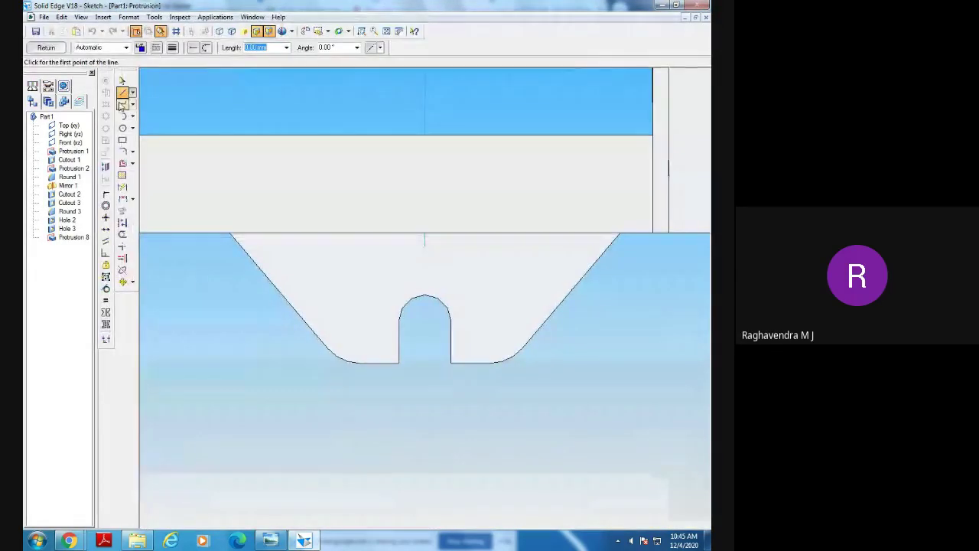
Draw a closed rectangle of lines over the straight part of the slot, 13 mm high, using the slot's corners.
left_click(398, 363)
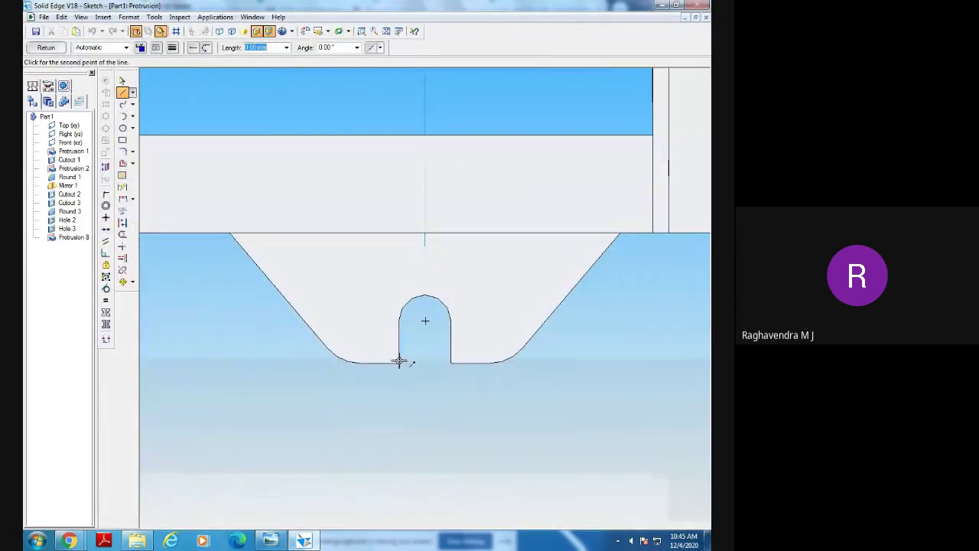
left_click(398, 320)
left_click(452, 321)
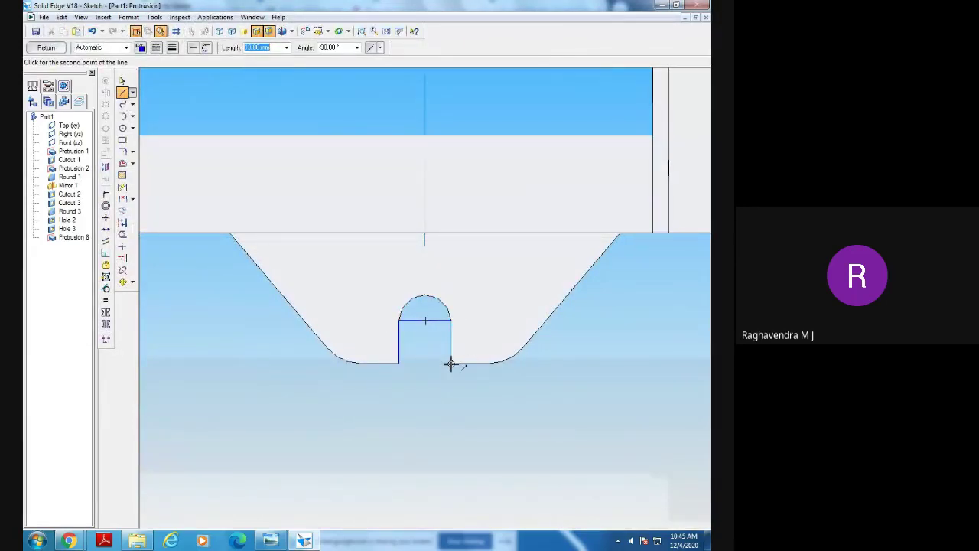
left_click(451, 364)
left_click(398, 363)
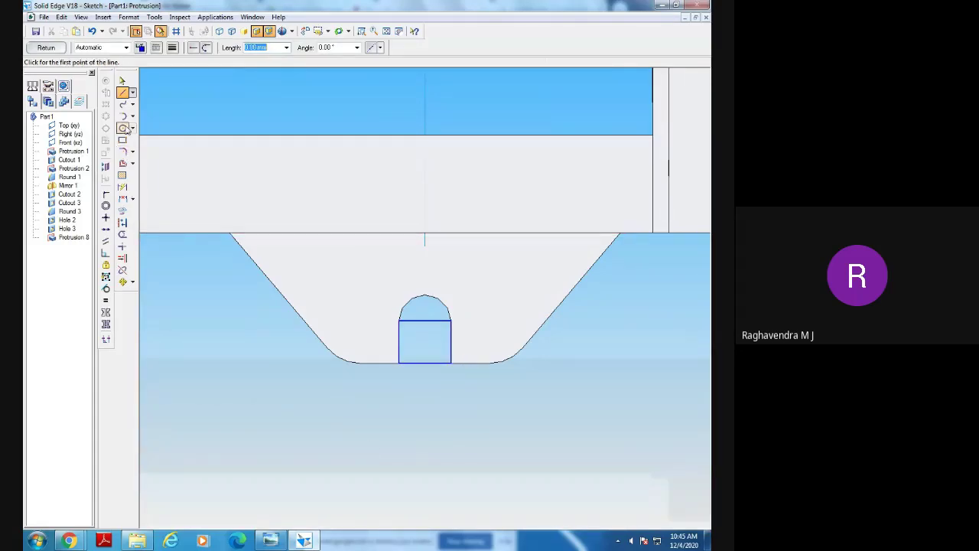
Draw a 16 mm circle centred on the rectangle's inner edge, and trim its lower half and the line across it.
left_click(123, 127)
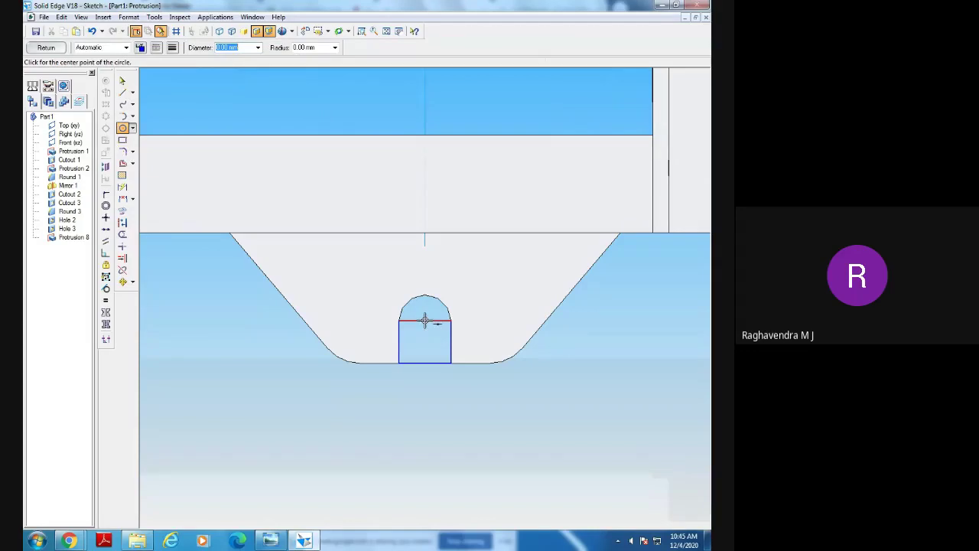
left_click(424, 321)
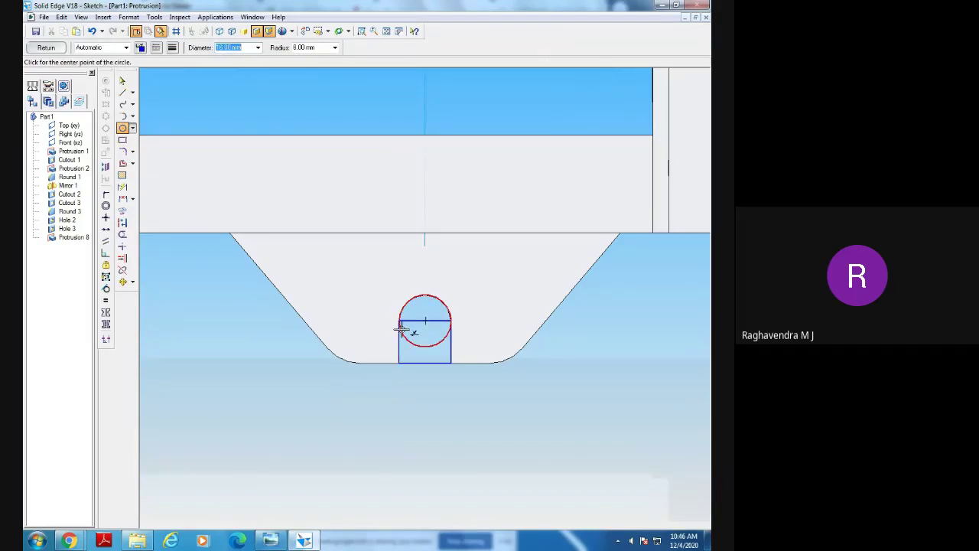
left_click(398, 329)
left_click(123, 235)
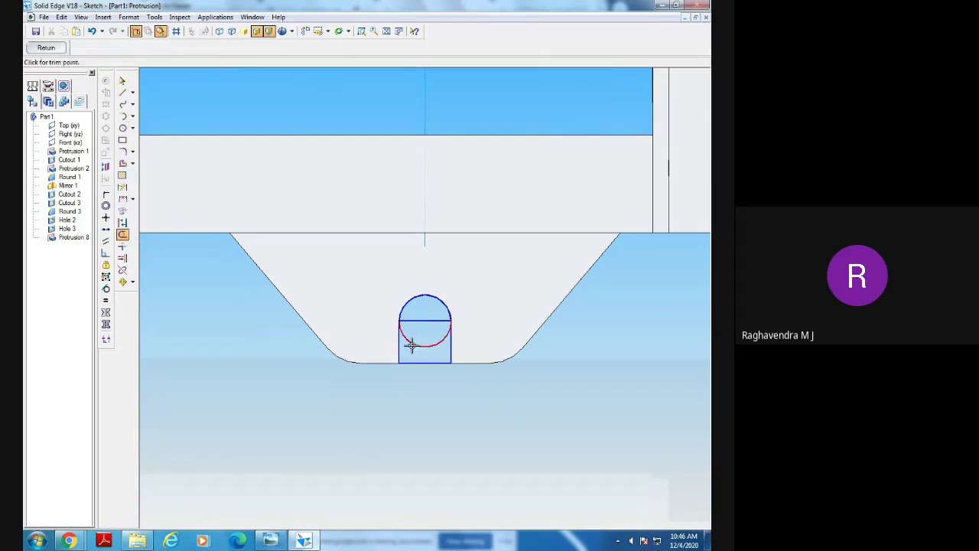
left_click(416, 344)
left_click(417, 322)
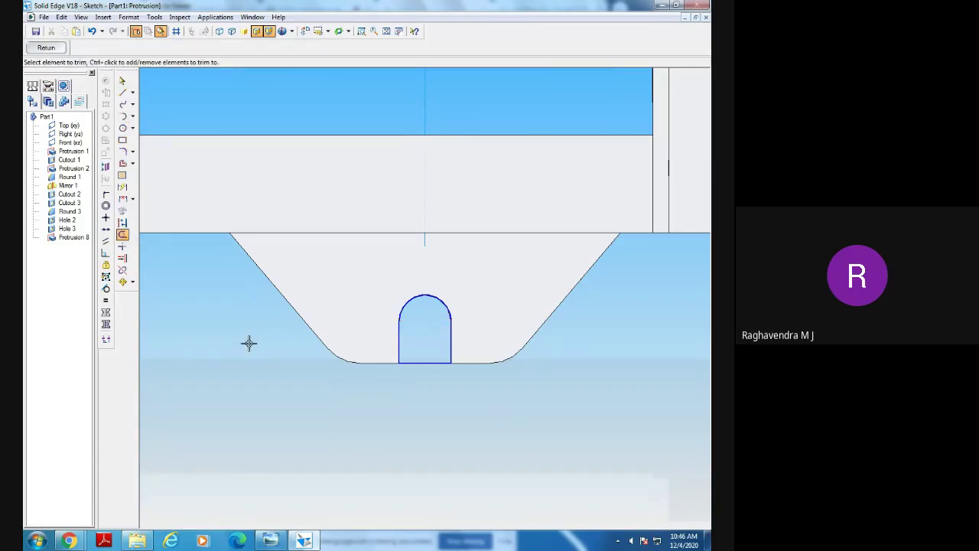
Dimension the slot outline's arc radius and the distance from the arc centre to the lug's outer edge.
left_click(123, 187)
left_click(412, 293)
left_click(417, 292)
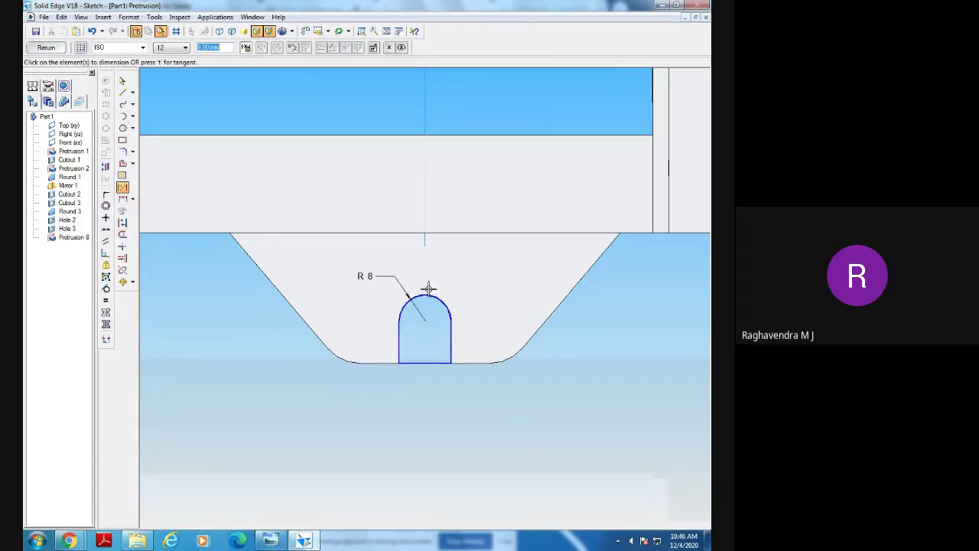
left_click(428, 361)
right_click(410, 347)
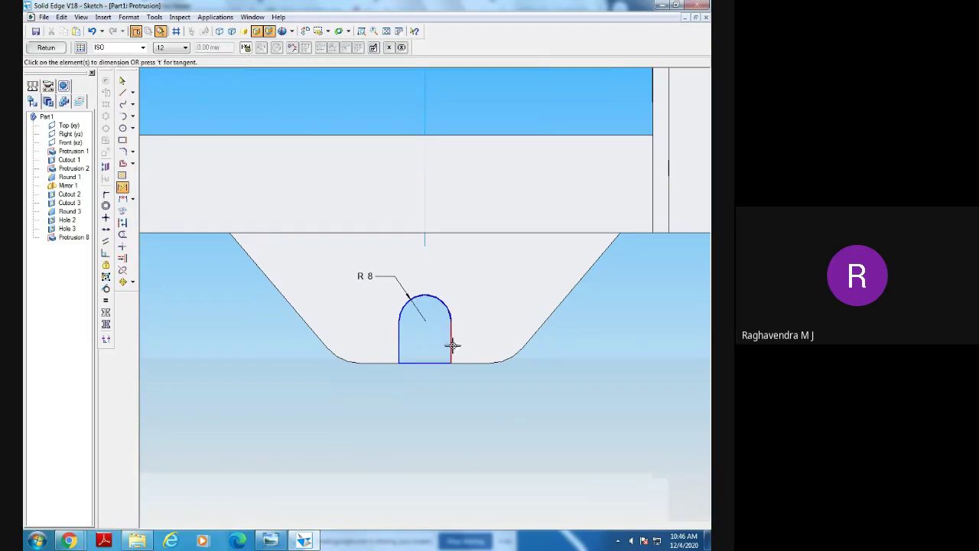
left_click(431, 299)
left_click(459, 362)
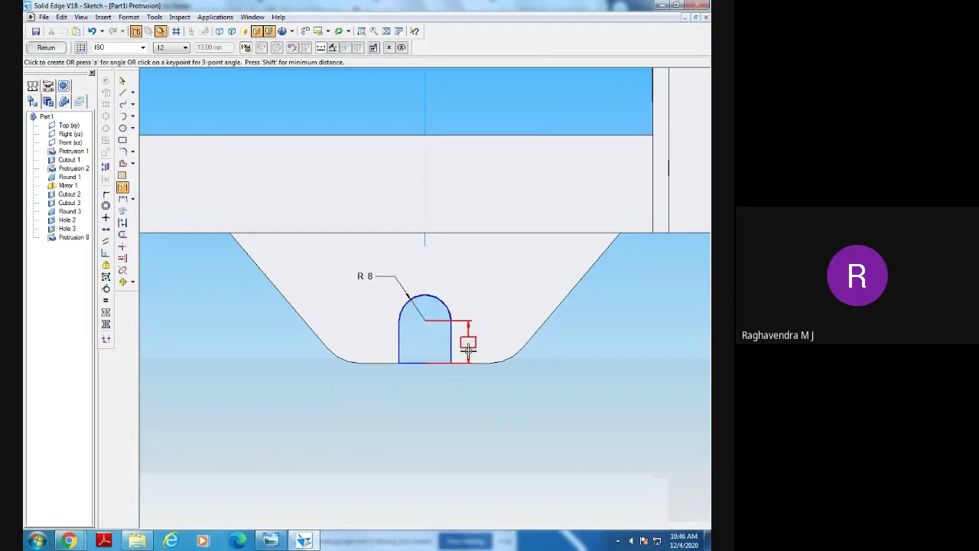
left_click(475, 342)
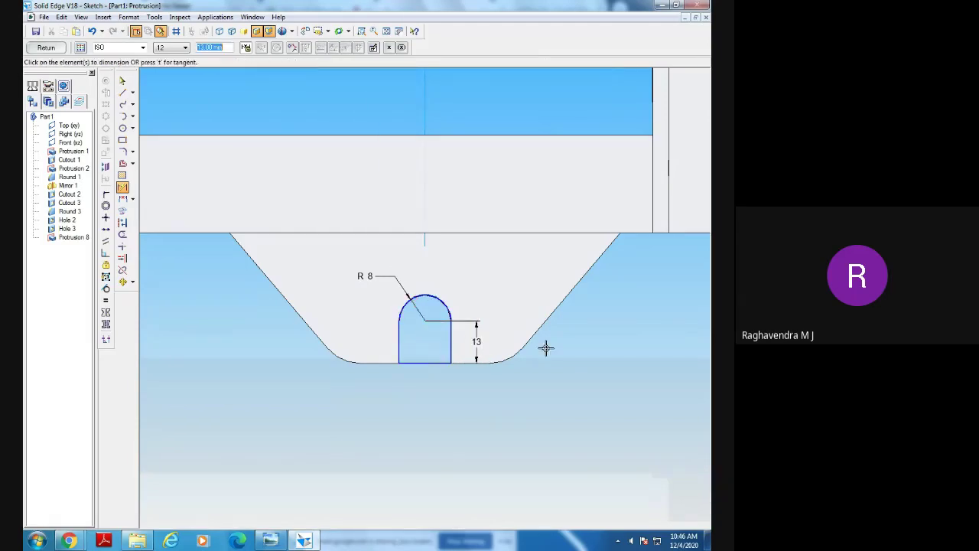
Check the rim radius in the drawing and offset the whole slot outline 5 mm outward as a chain.
left_click(271, 540)
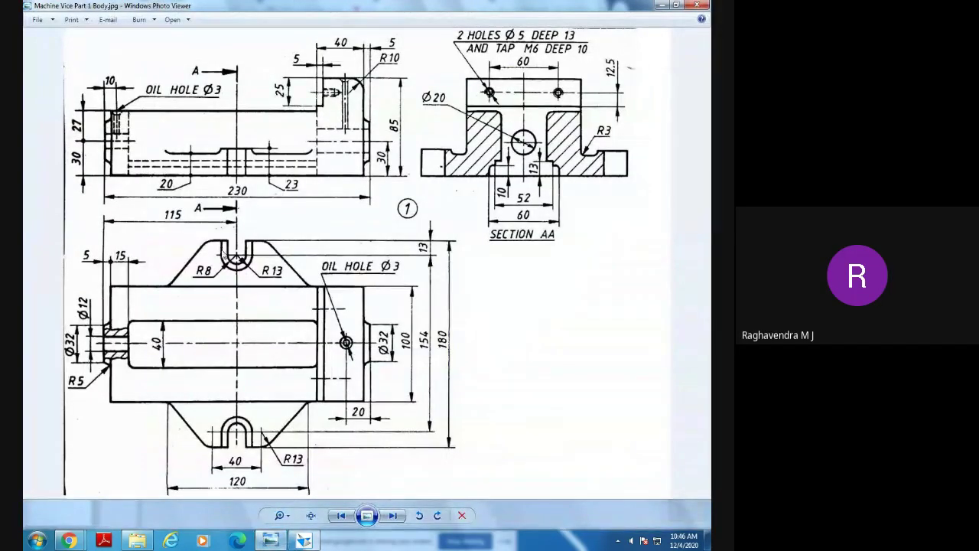
left_click(272, 540)
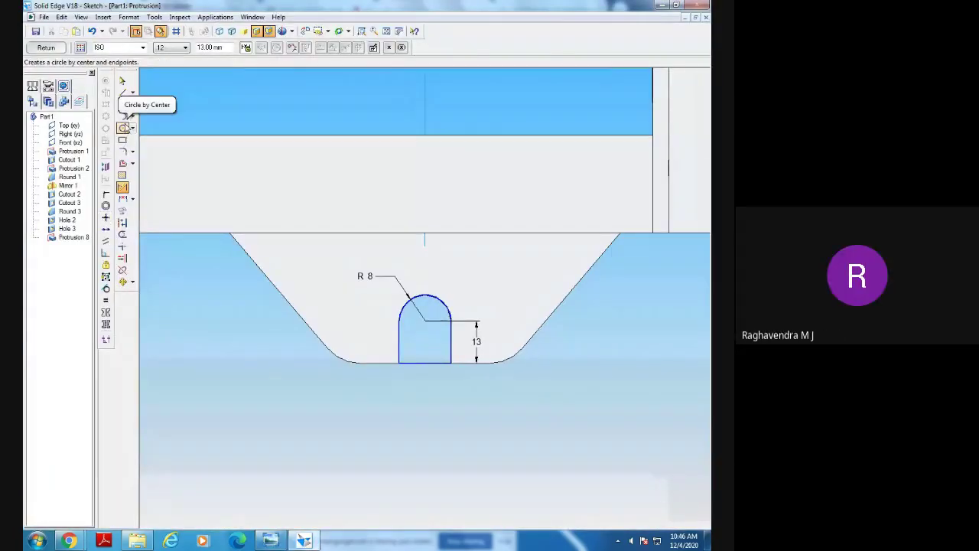
left_click(123, 163)
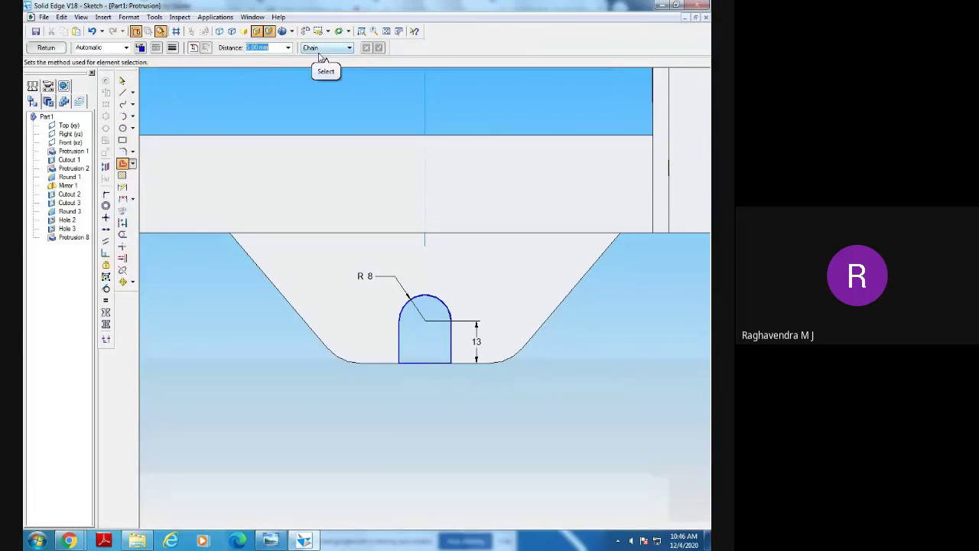
left_click(399, 341)
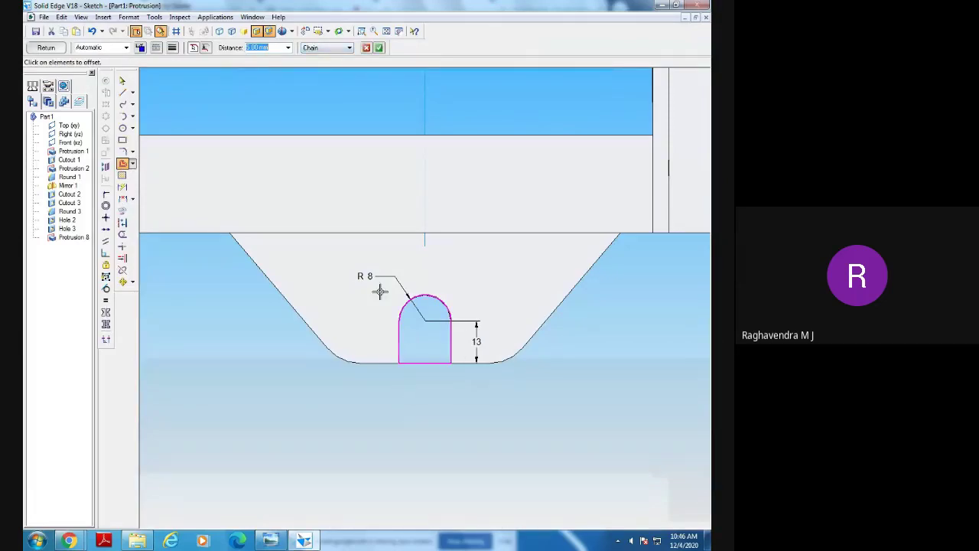
left_click(379, 48)
left_click(383, 341)
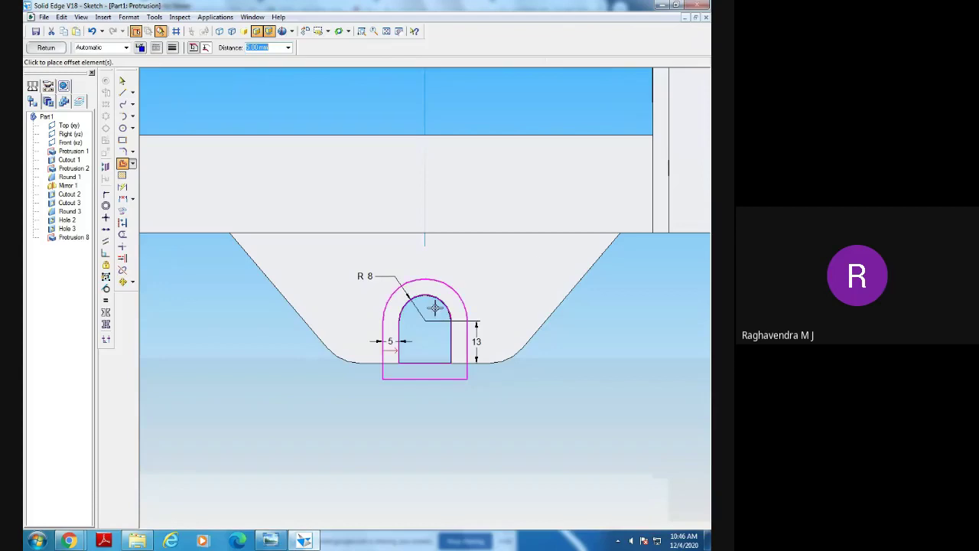
left_click(122, 81)
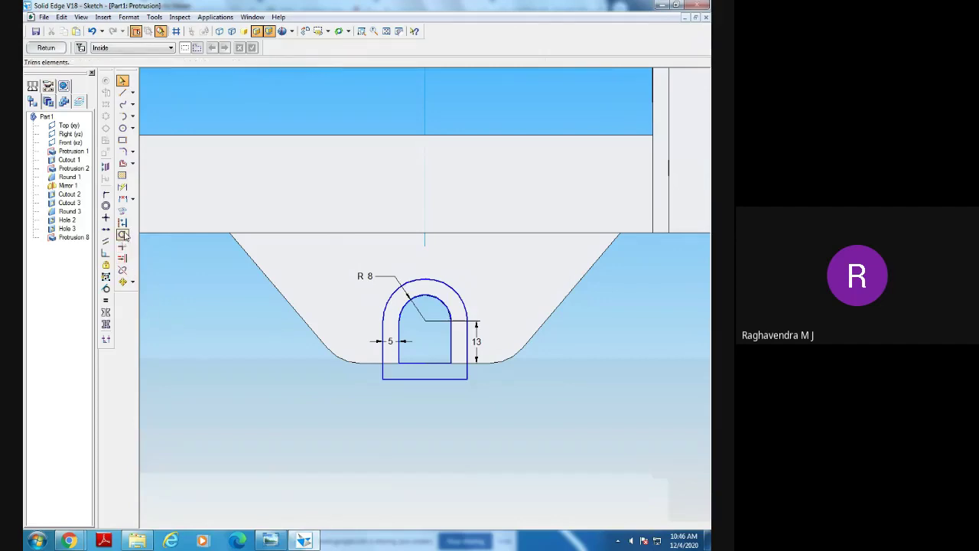
Extend the slot outline's closing line to the offset sides and trim the excess, leaving a closed U-shaped band; toggle the relationship handles.
left_click(123, 259)
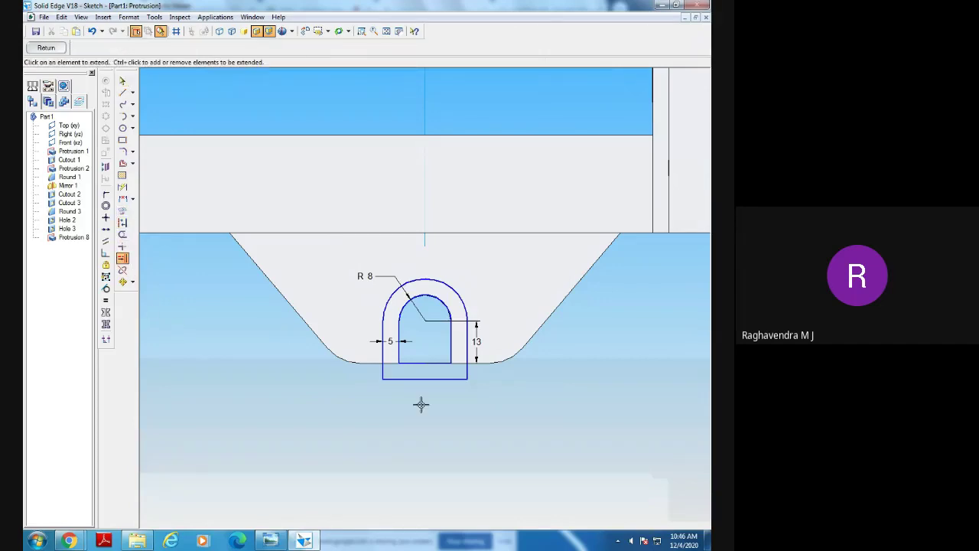
left_click(437, 362)
left_click(122, 234)
mouse_move(484, 375)
left_mouse_down()
mouse_move(372, 374)
mouse_move(436, 403)
left_mouse_up()
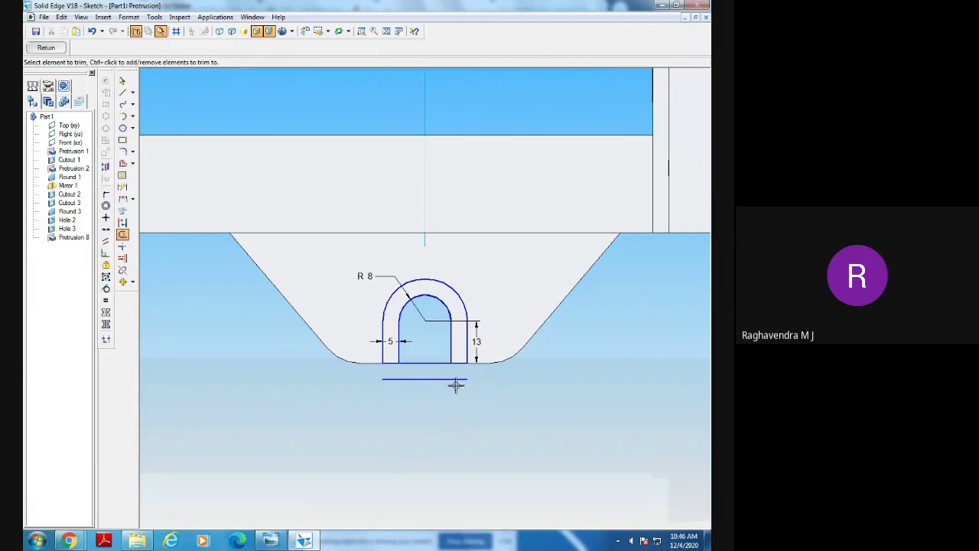
left_click(454, 380)
left_click(106, 341)
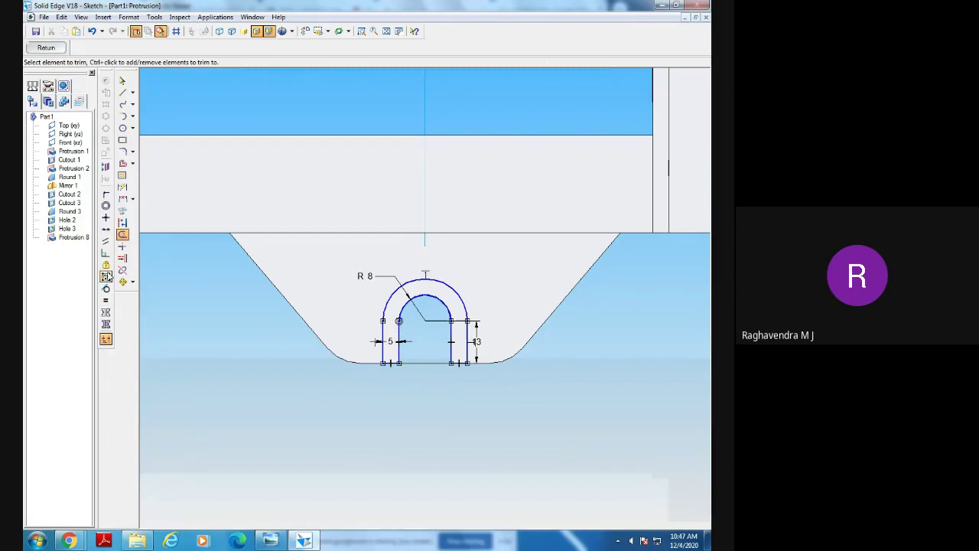
Extrude the closed U-shaped band 3 mm upward from the lug's top face to form the raised rim around the slot.
left_click(46, 47)
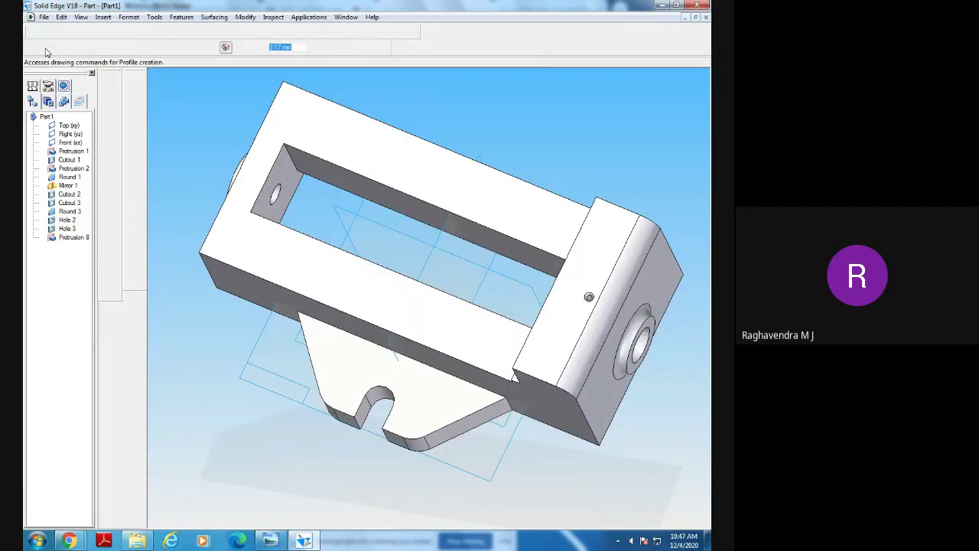
middle_click_drag(285, 454, 343, 435)
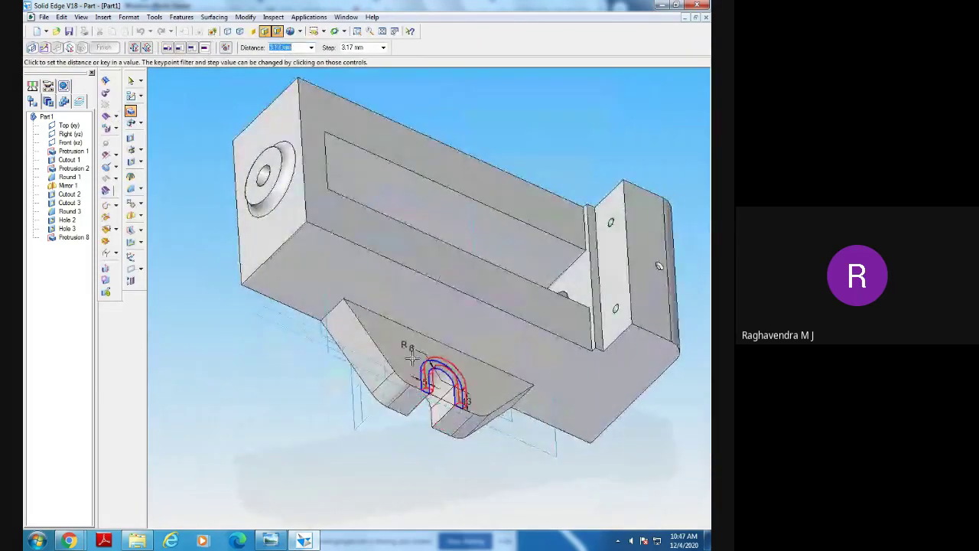
middle_click_drag(452, 323, 540, 208)
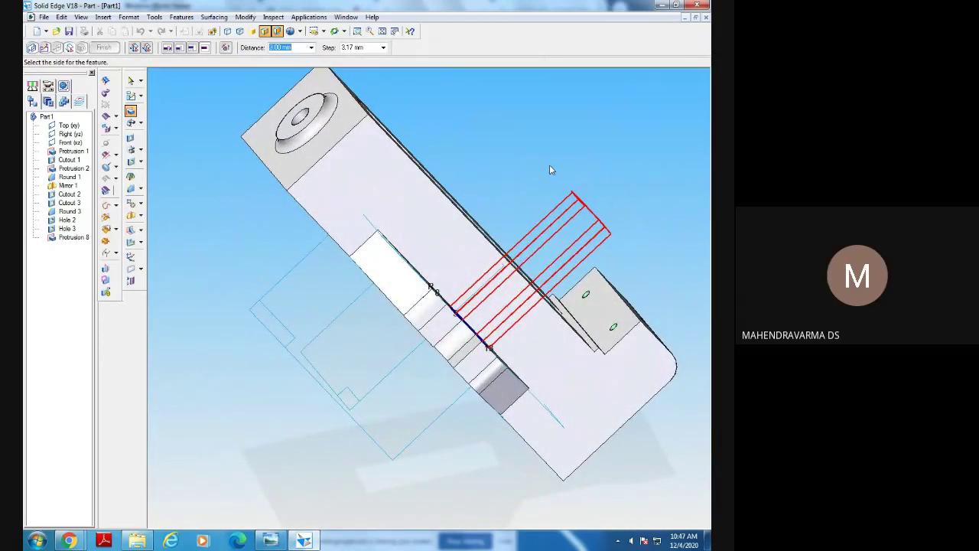
left_click(549, 165)
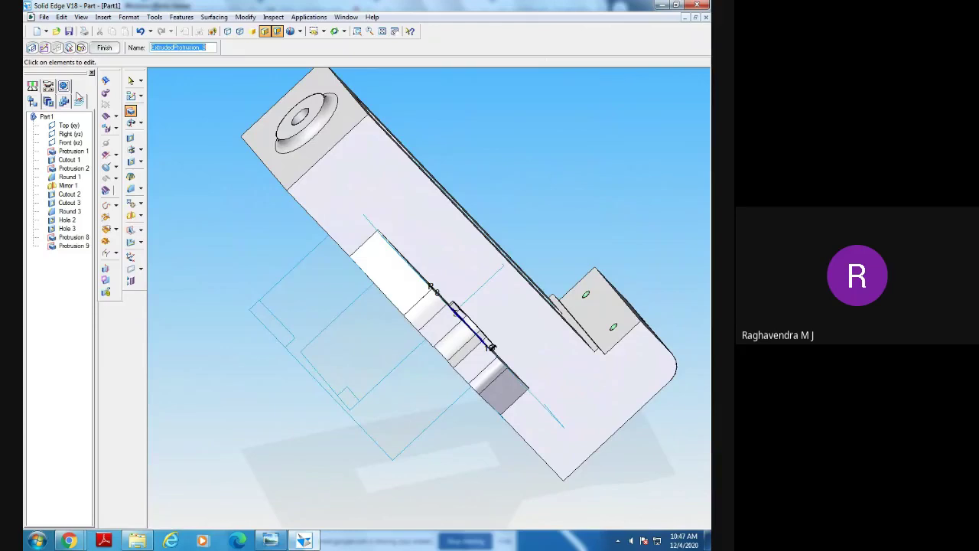
left_click(105, 48)
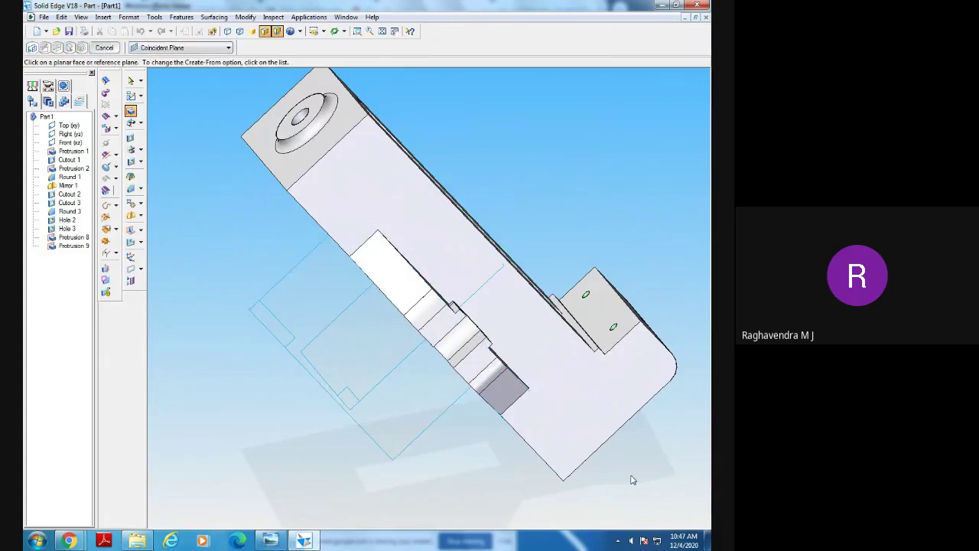
Look over the raised slot rim from several sides and check both mounting lugs in the vice body drawing.
middle_click_drag(632, 479, 564, 470)
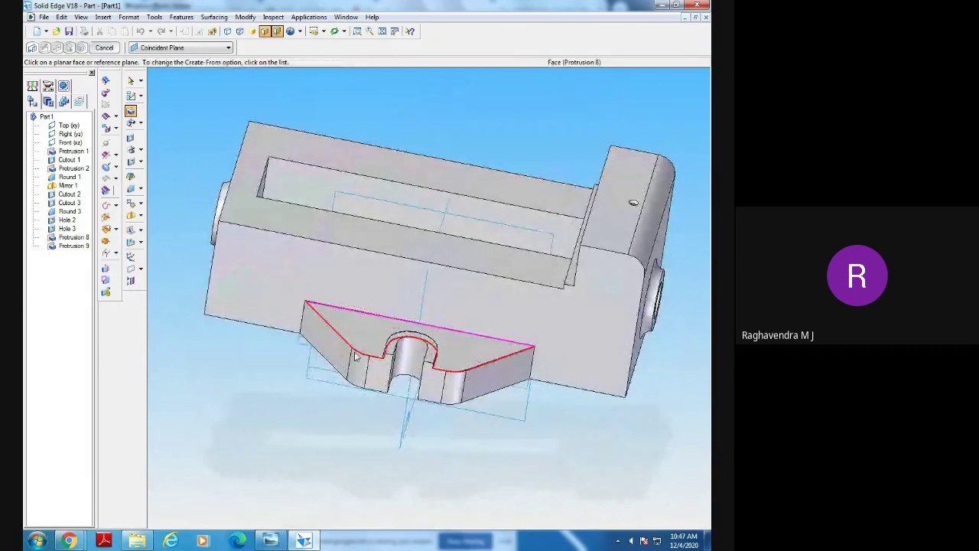
middle_click_drag(354, 356, 525, 151)
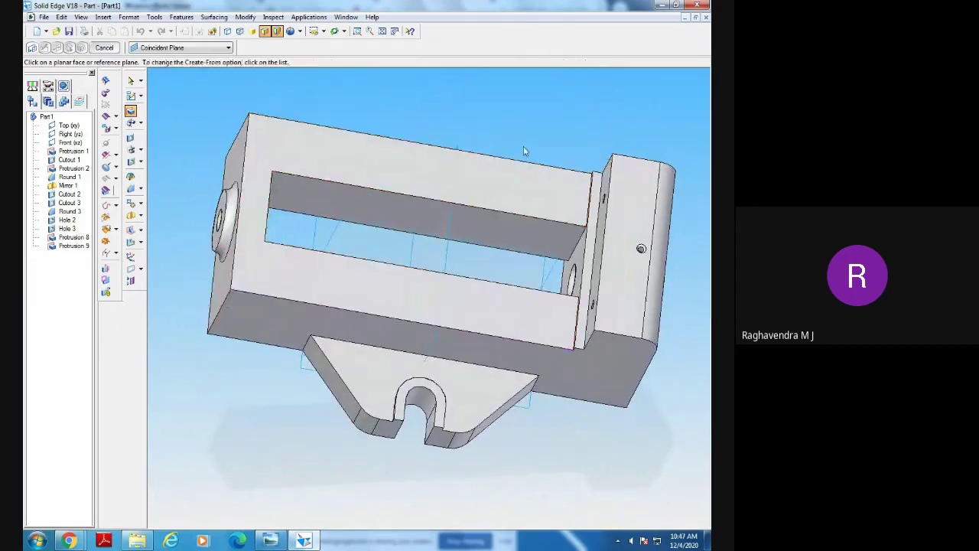
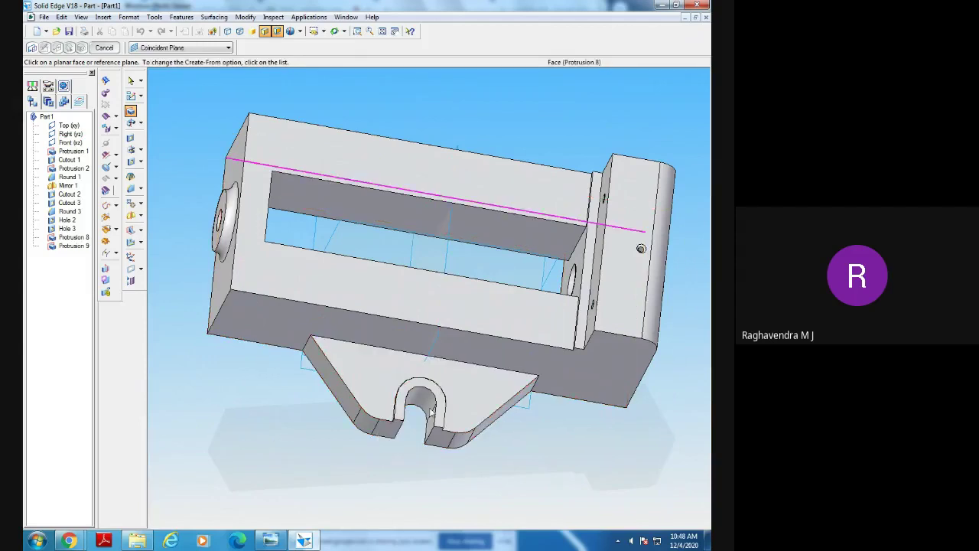
middle_click_drag(468, 472, 477, 421)
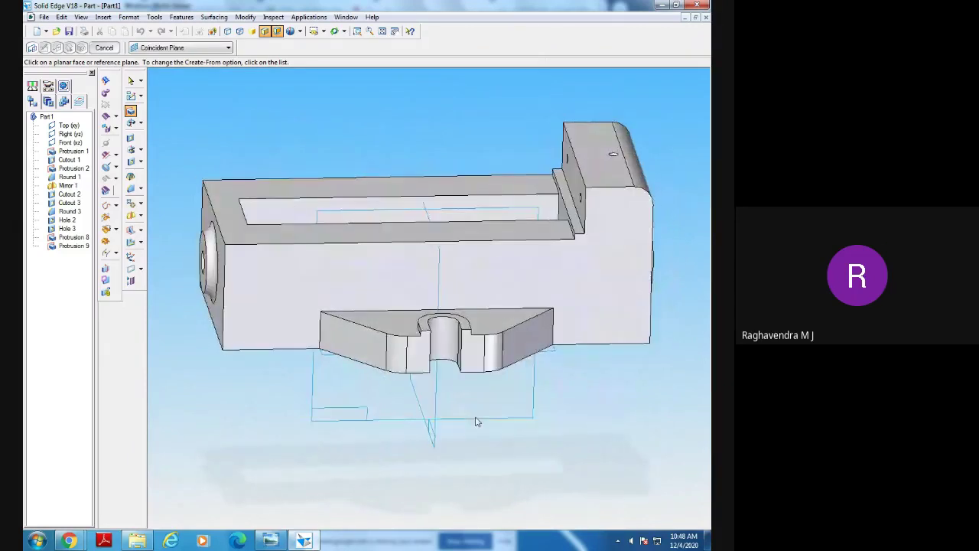
mouse_move(619, 452)
middle_mouse_down()
mouse_move(638, 518)
mouse_move(559, 448)
mouse_move(459, 447)
middle_mouse_up()
left_click(274, 540)
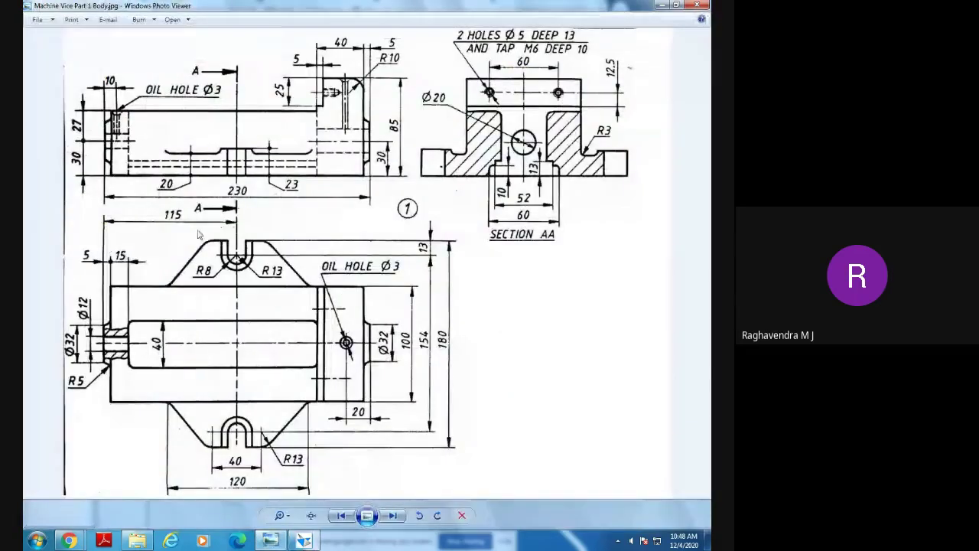
key("alt+Tab")
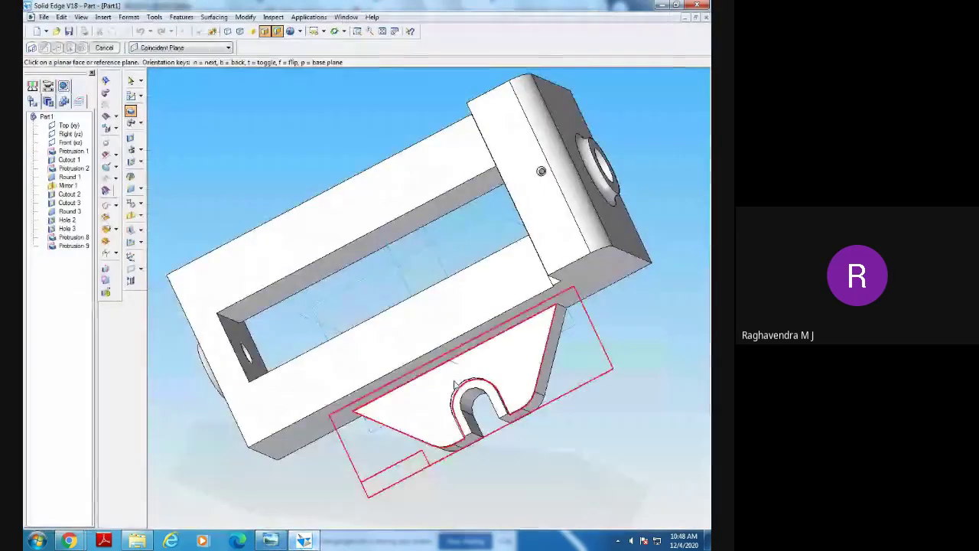
Mirror the lug protrusion and its slot rim to the opposite side of the body about the Front (xz) plane with Mirror Copy Feature.
left_click(142, 218)
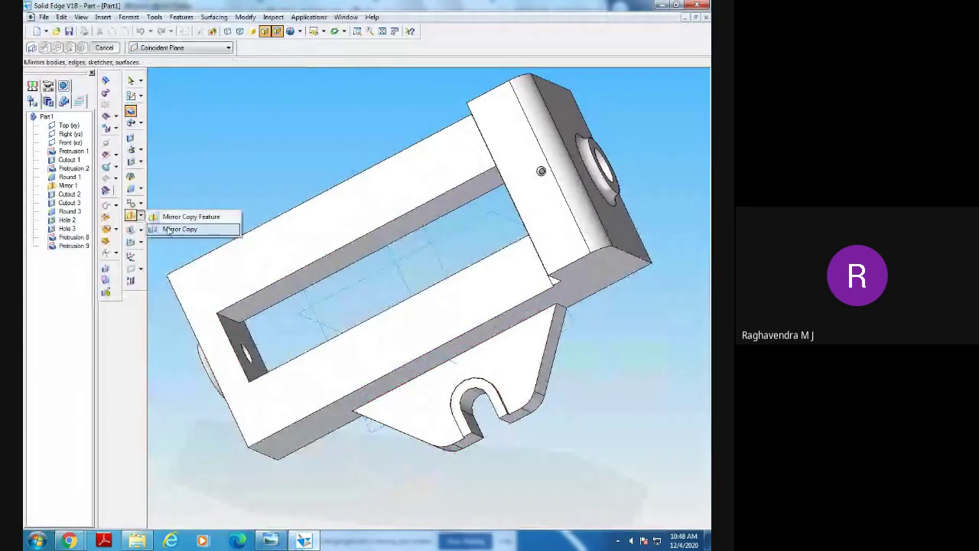
left_click(192, 217)
middle_click_drag(419, 491, 442, 436)
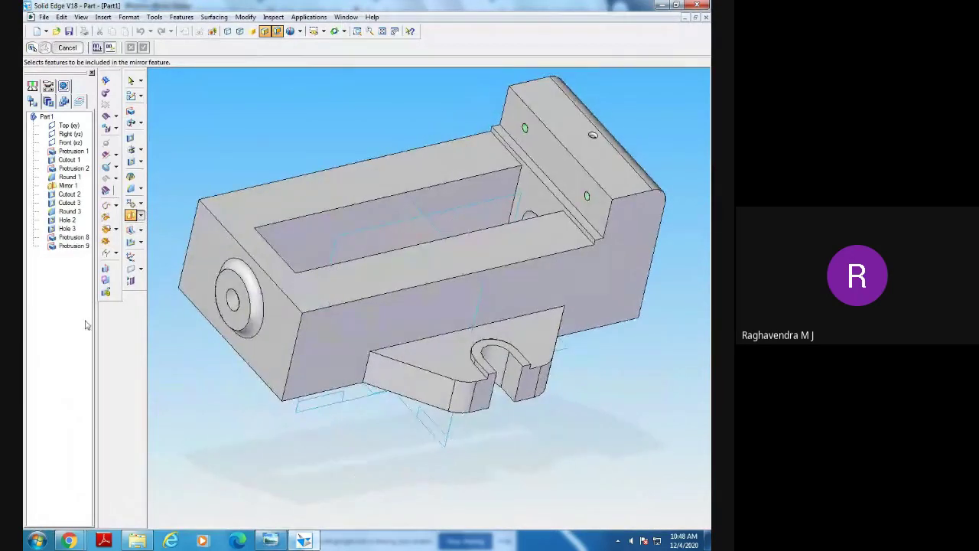
left_click(73, 237)
left_click(74, 246)
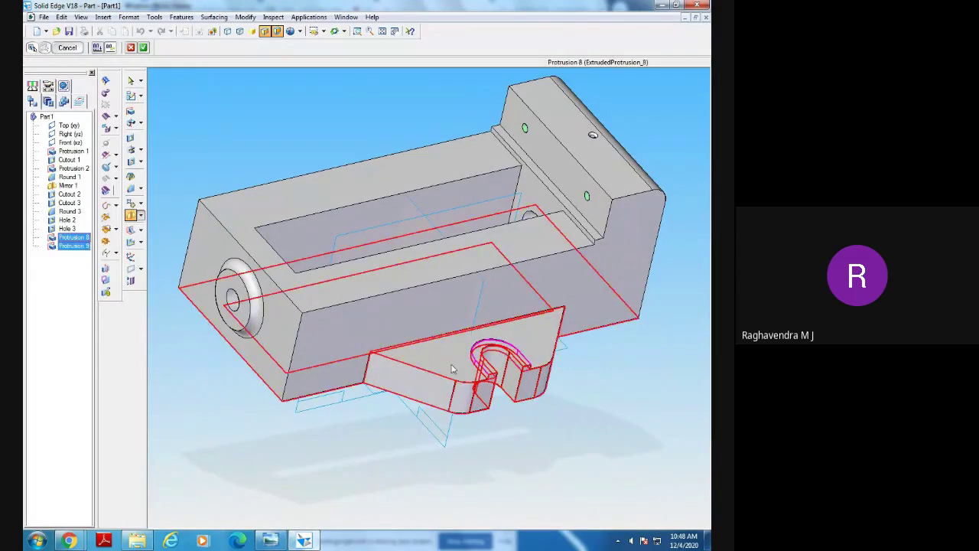
middle_click_drag(575, 437, 575, 449)
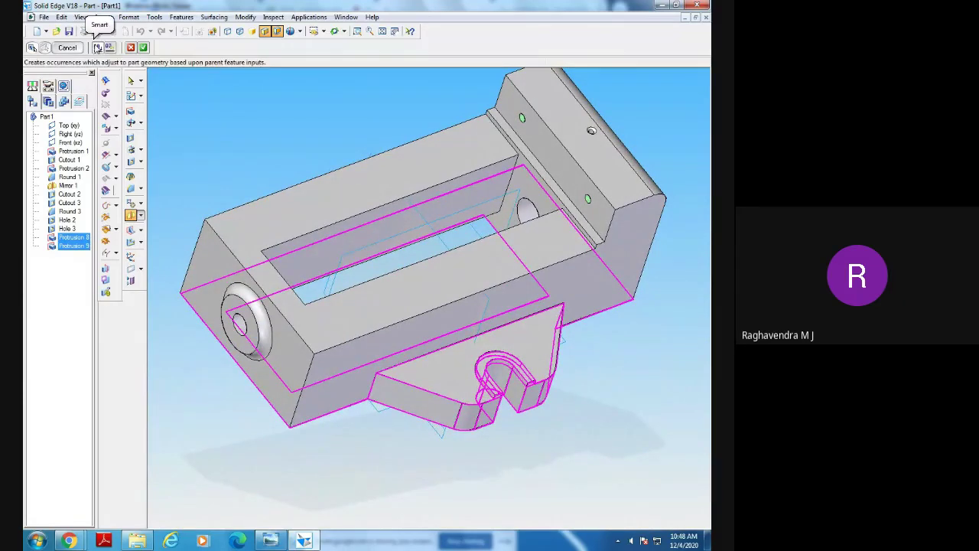
left_click(143, 47)
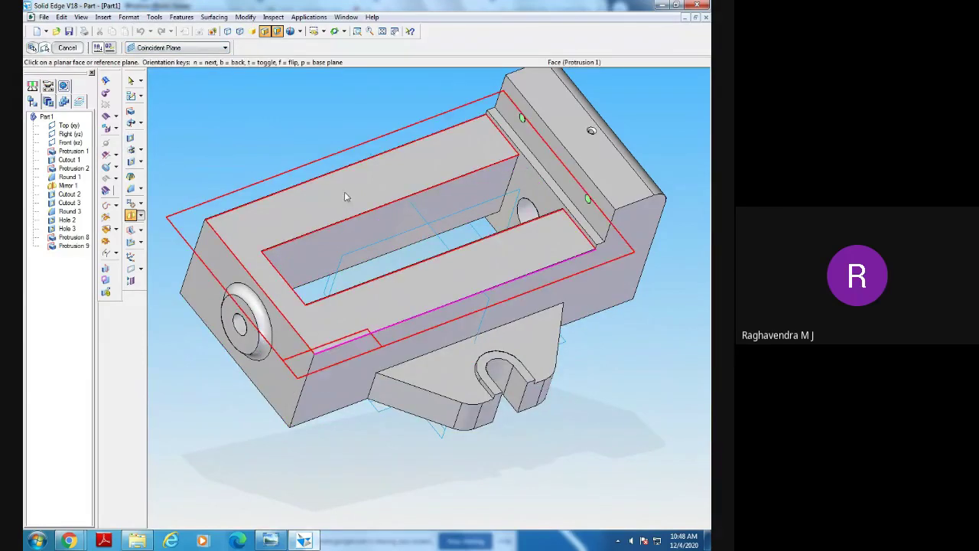
middle_click_drag(373, 436, 360, 462)
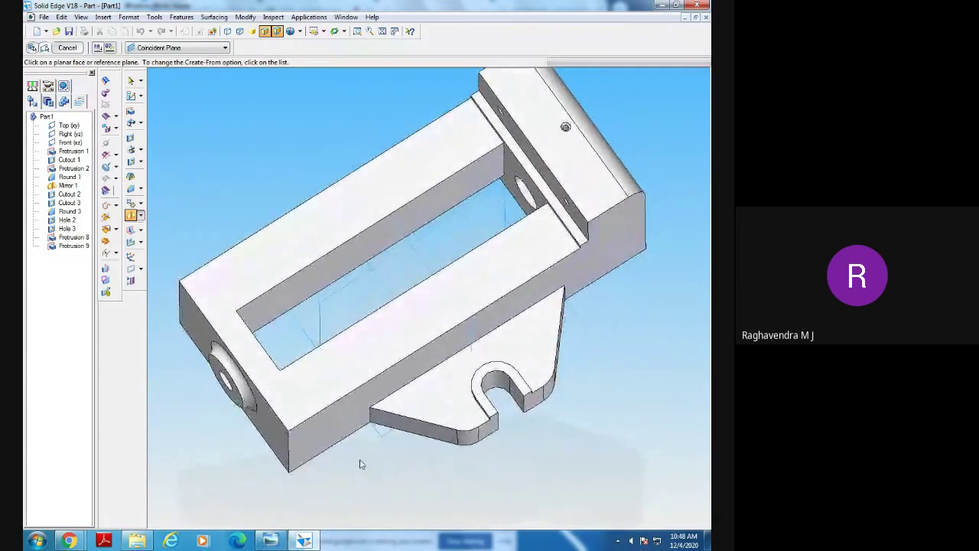
left_click(339, 307)
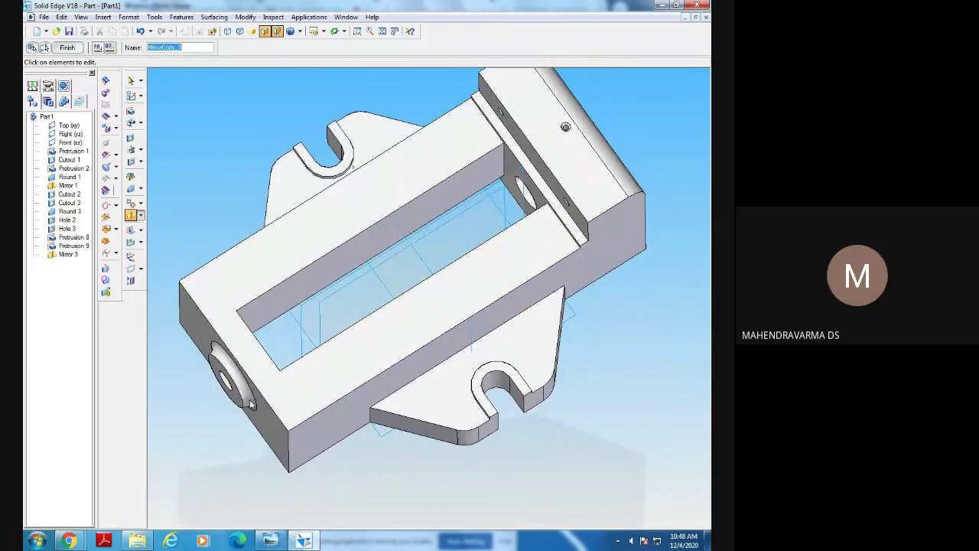
Undo the mirror copy of the lug and its rim after viewing it from below.
middle_click_drag(269, 429, 277, 449)
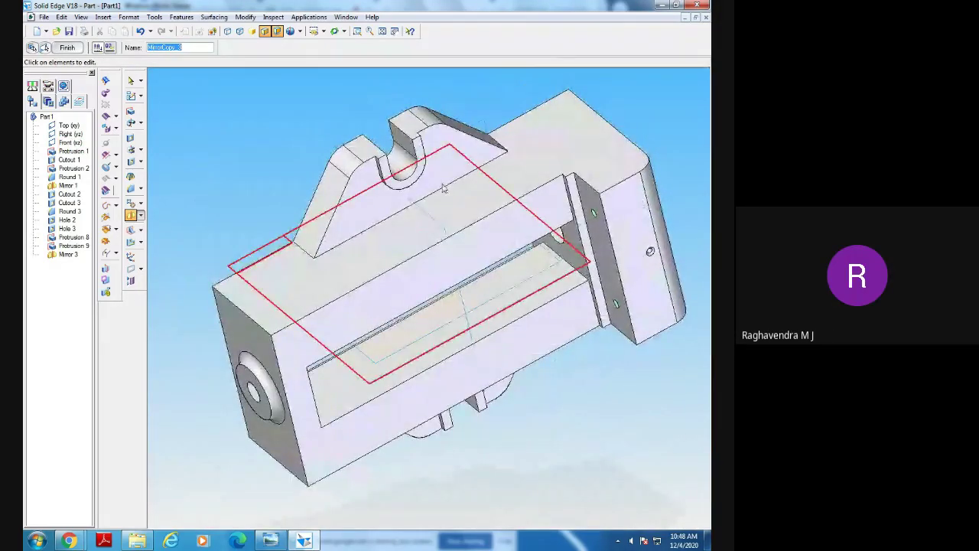
left_click(140, 31)
middle_click_drag(178, 160, 164, 94)
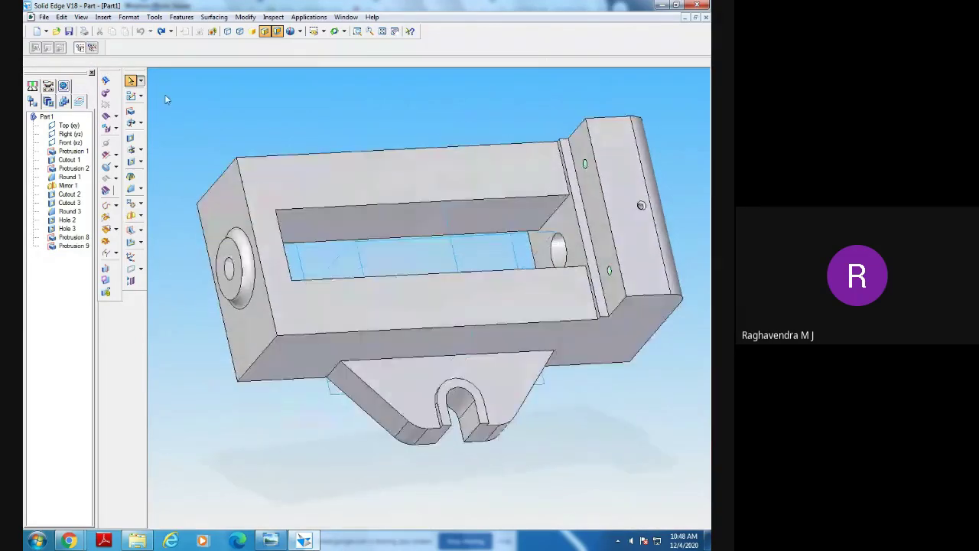
left_click(131, 215)
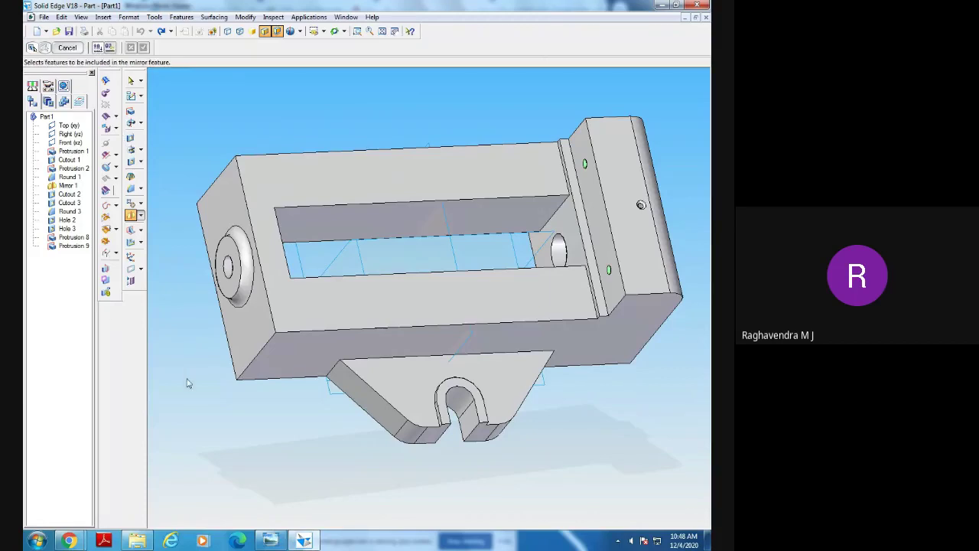
left_click(73, 245)
left_click(73, 237)
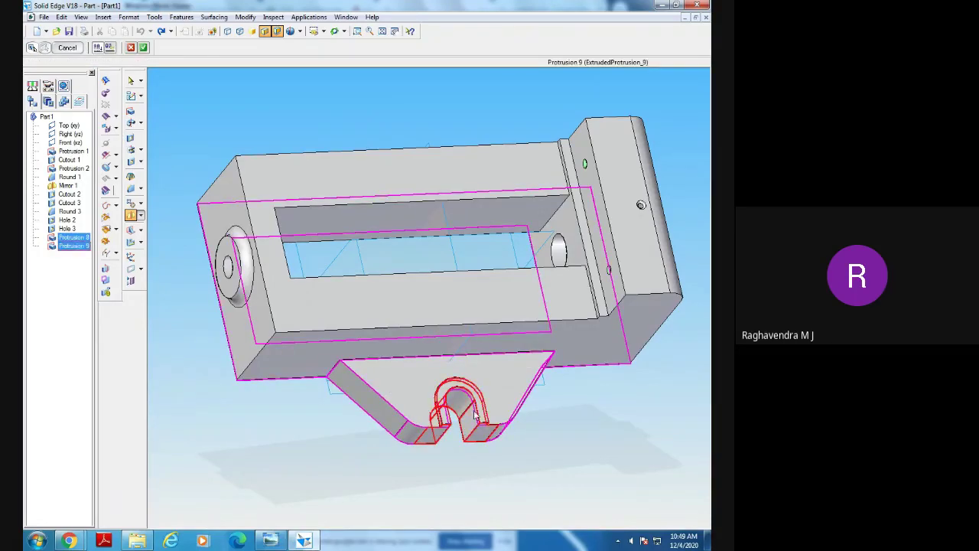
middle_click_drag(317, 433, 276, 425)
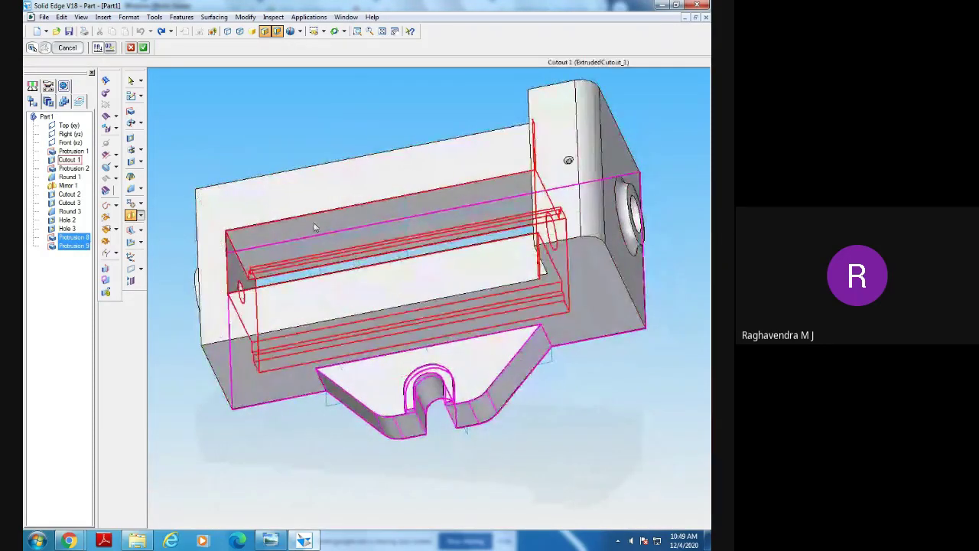
middle_click_drag(212, 289, 372, 431)
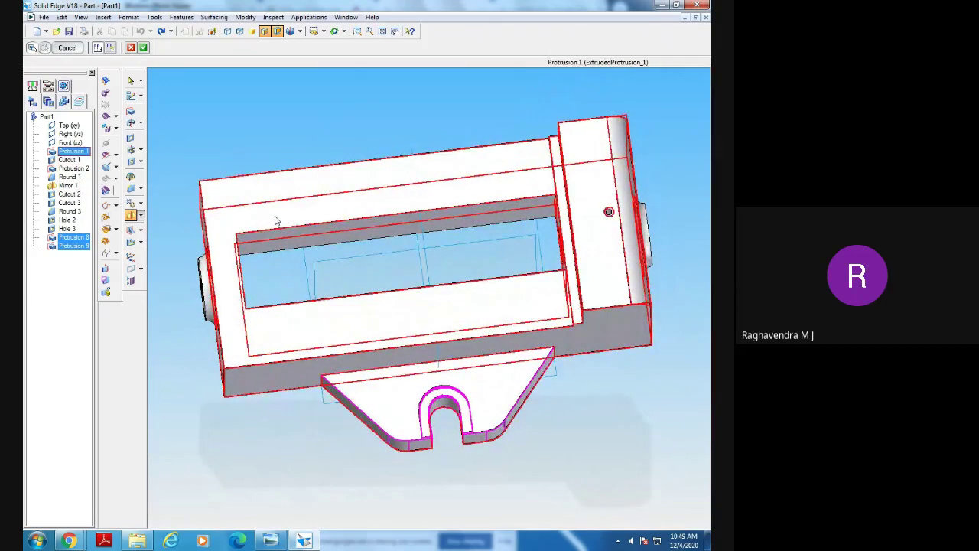
middle_click_drag(260, 337, 383, 400)
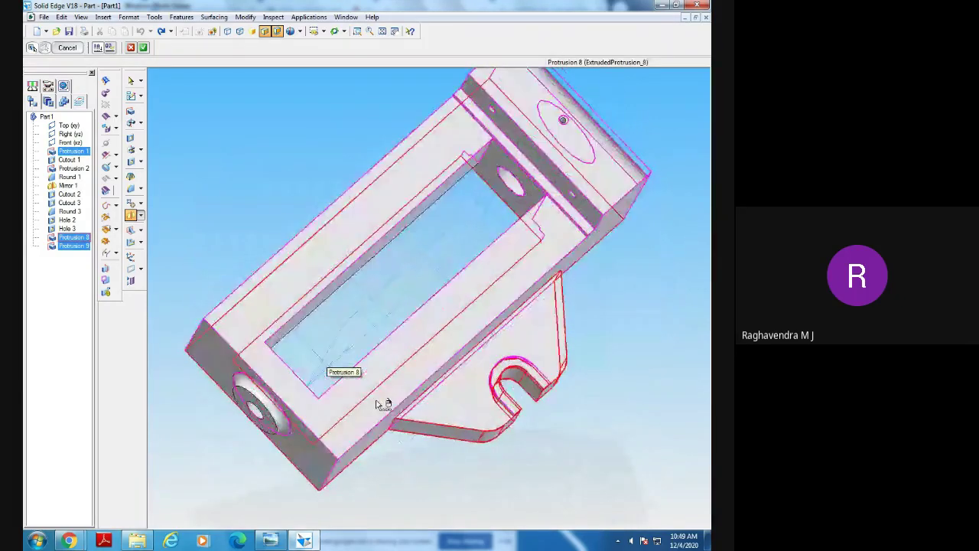
left_click(130, 82)
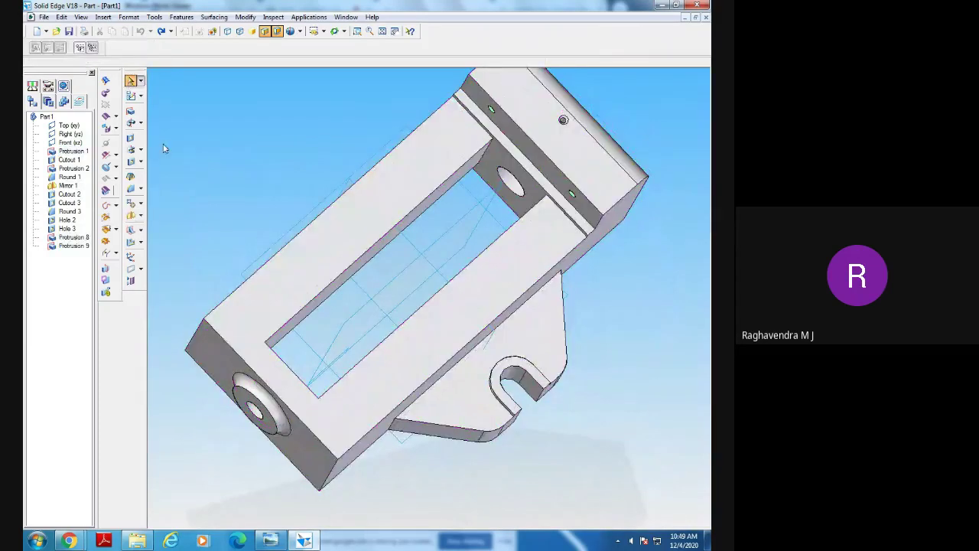
Create a reference plane parallel to the Front (xz) plane, offset about 28.58 mm toward the side opposite the lug.
left_click(141, 269)
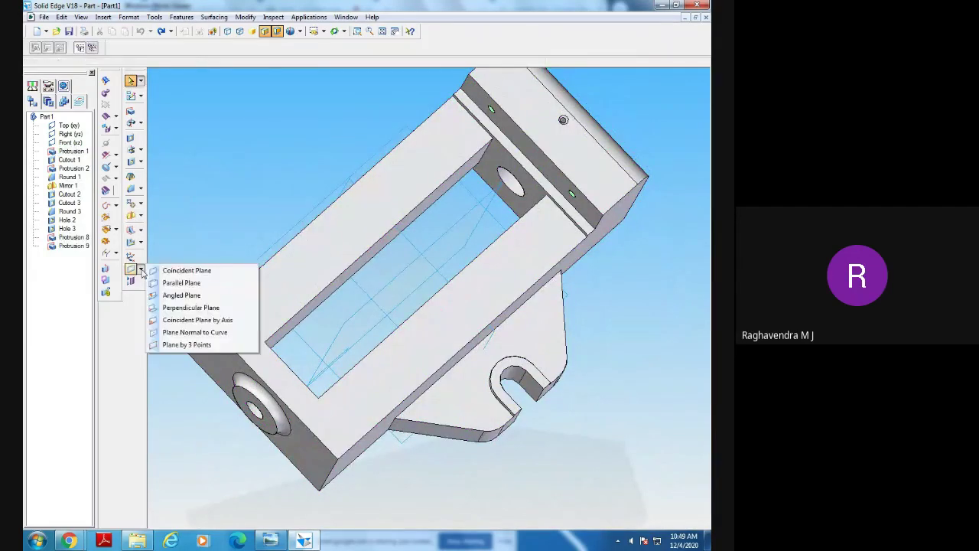
left_click(184, 282)
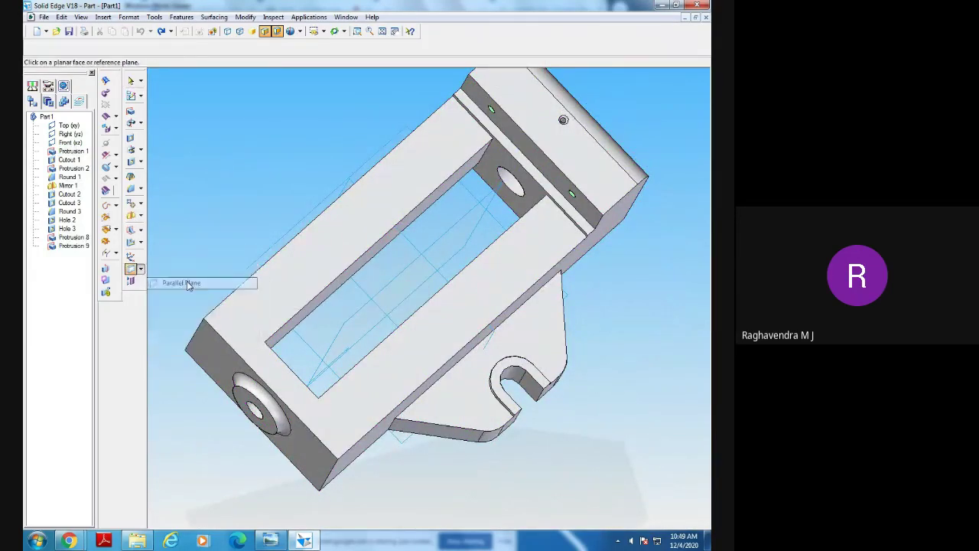
left_click(359, 319)
left_click(324, 298)
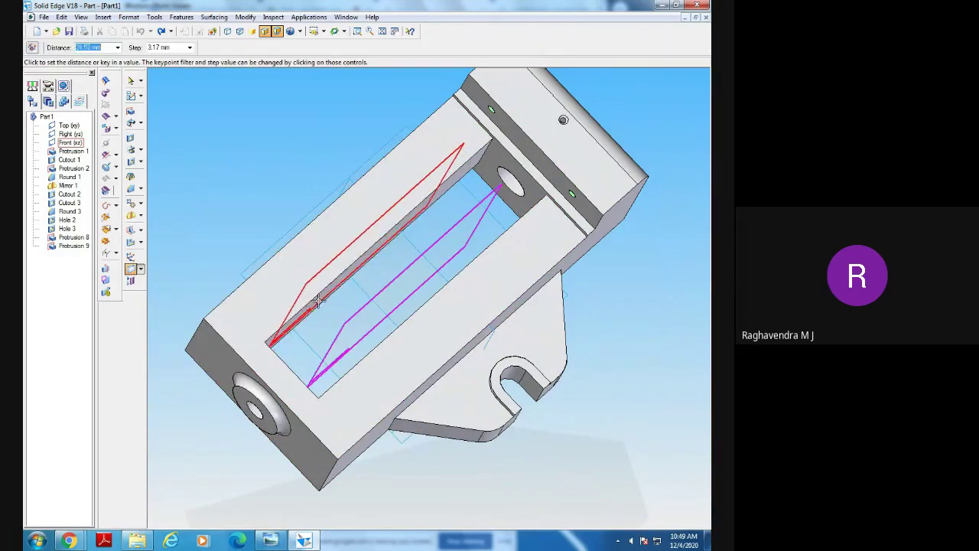
left_click(130, 80)
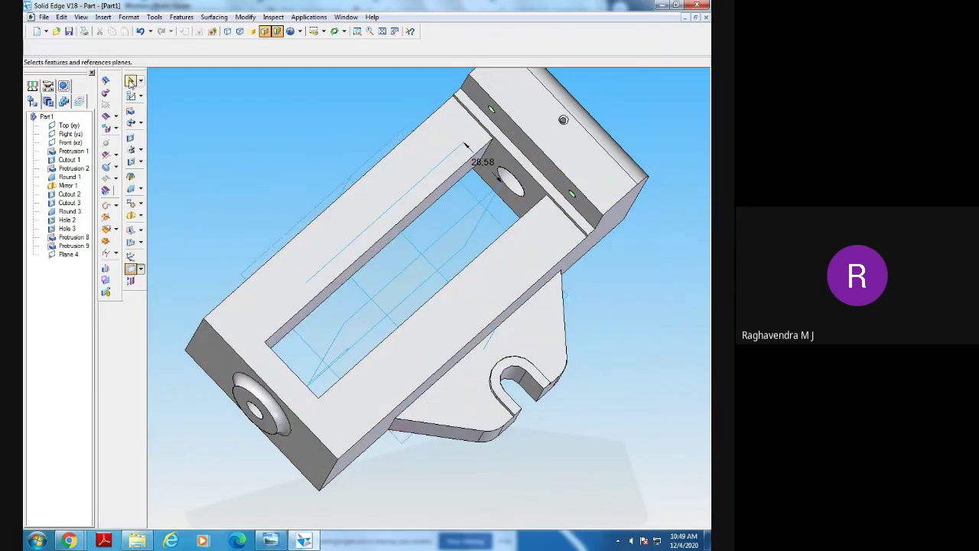
left_click(132, 216)
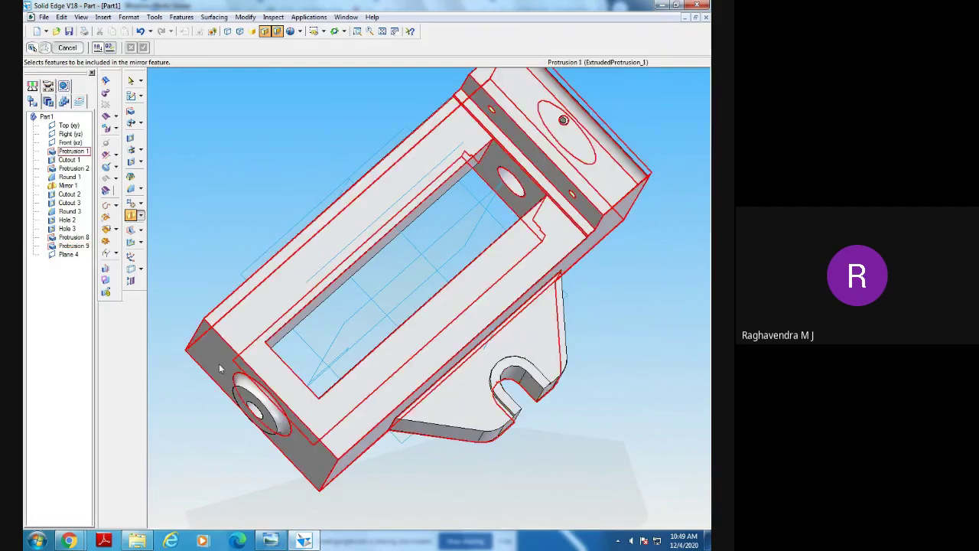
middle_click_drag(220, 369, 222, 328)
left_click(64, 49)
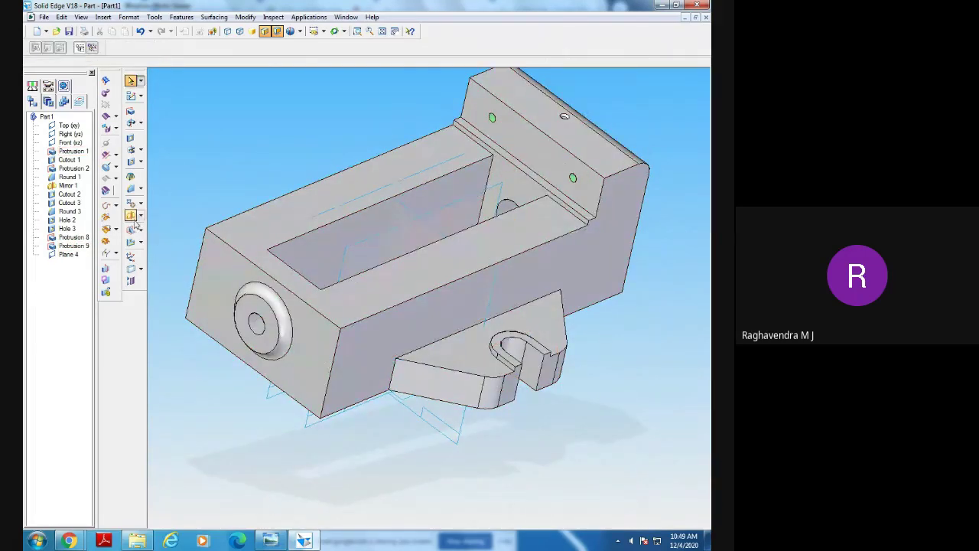
Mirror the mounting lug and its slot rim about the newly offset reference plane with Mirror Copy Feature.
left_click(132, 217)
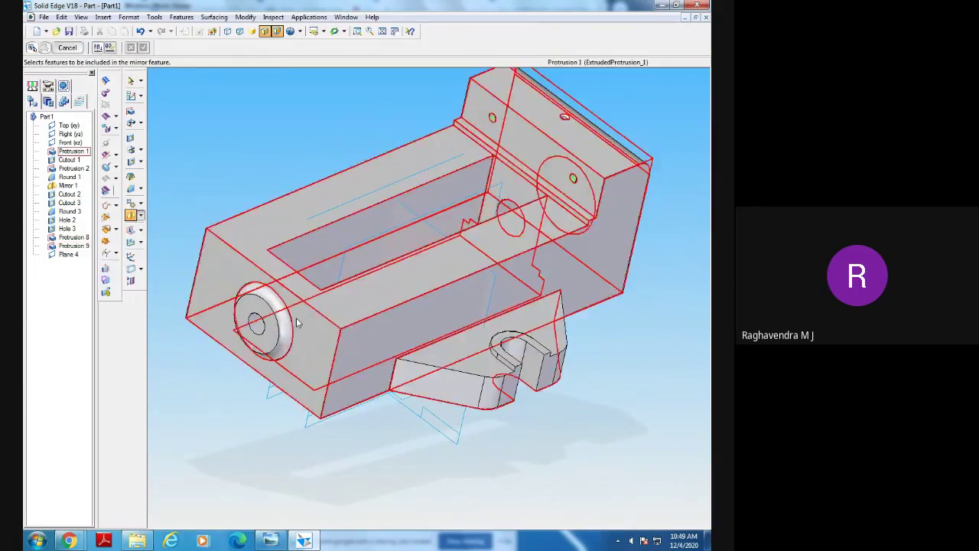
middle_click_drag(298, 323, 333, 468)
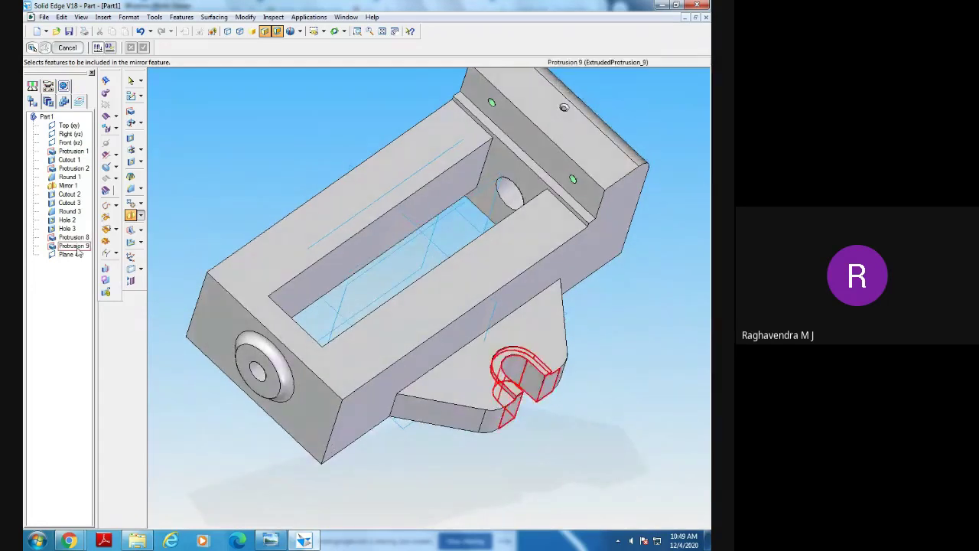
left_click(77, 246)
left_click(79, 238)
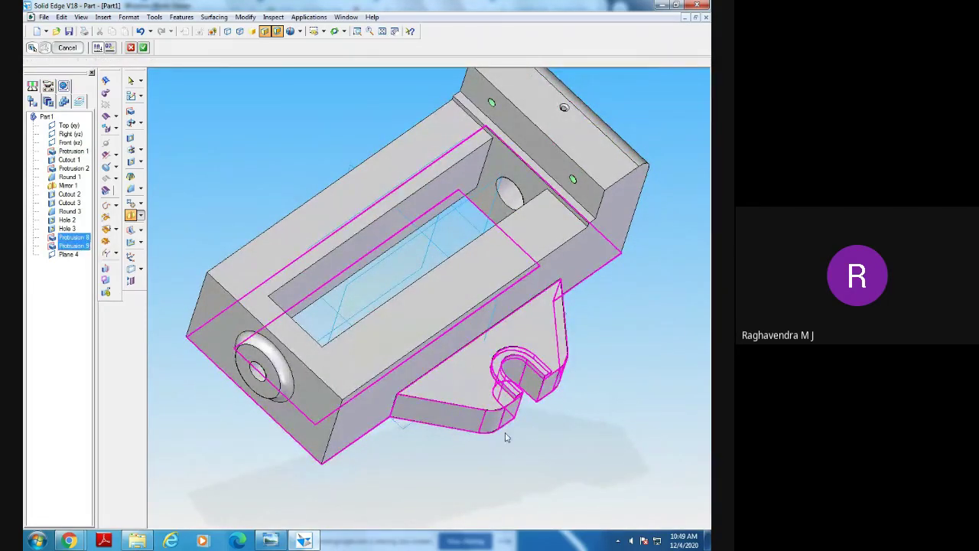
middle_click_drag(516, 459, 515, 468)
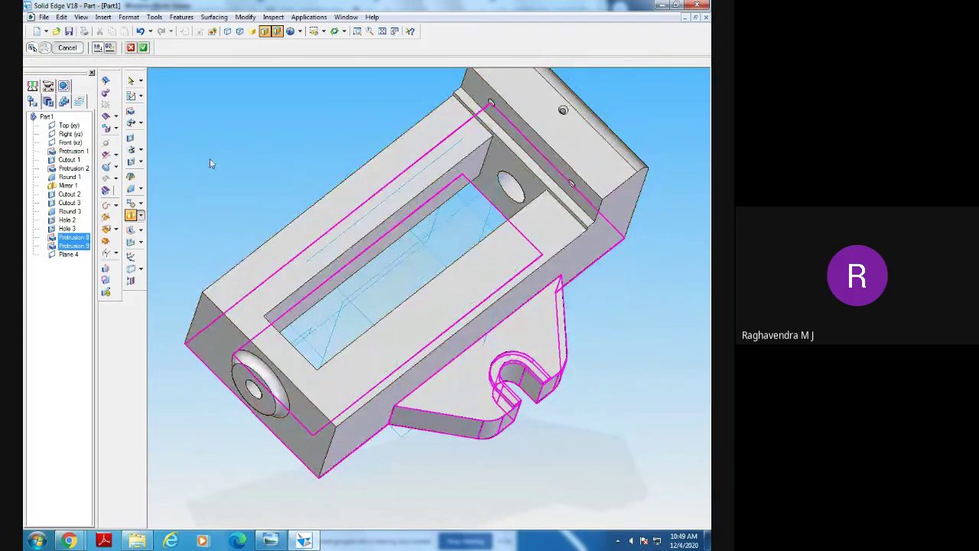
left_click(143, 48)
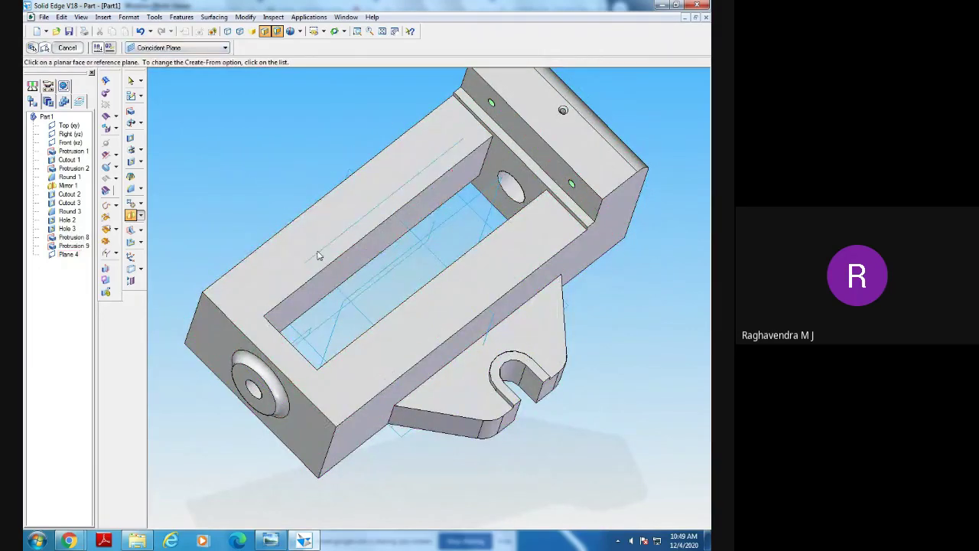
left_click(319, 256)
left_click(381, 32)
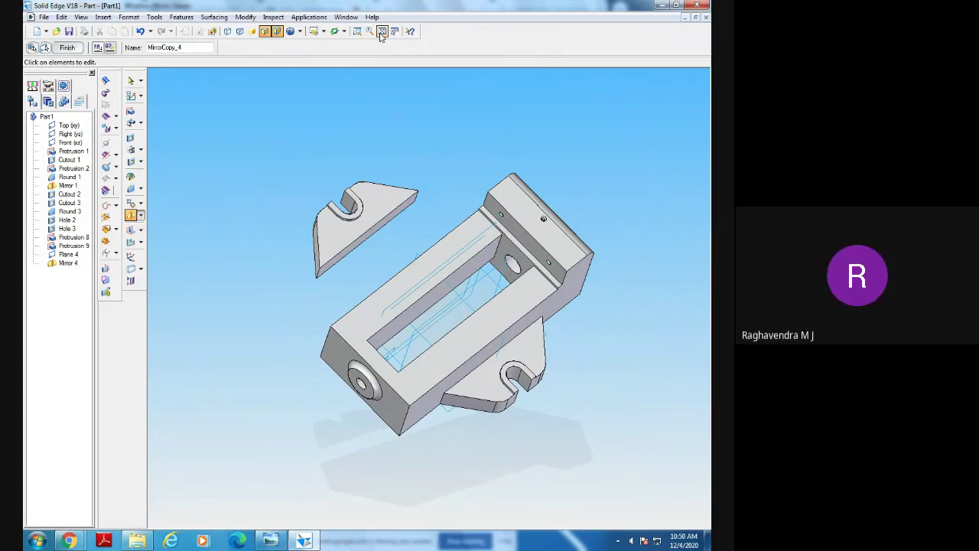
Delete the lug's mirror copy and the offset reference plane parallel to the Front (xz) plane.
left_click(131, 83)
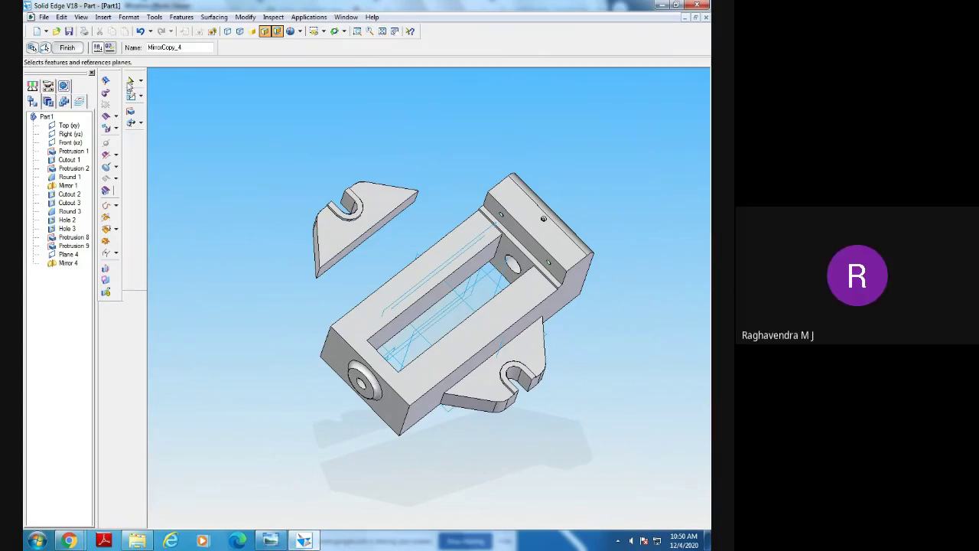
left_click(366, 214)
right_click(365, 214)
left_click(382, 218)
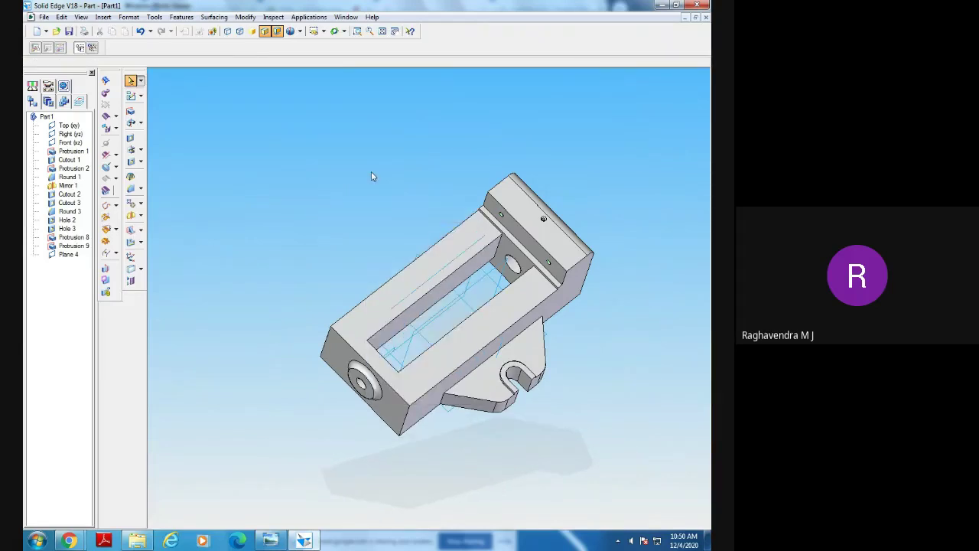
right_click(445, 271)
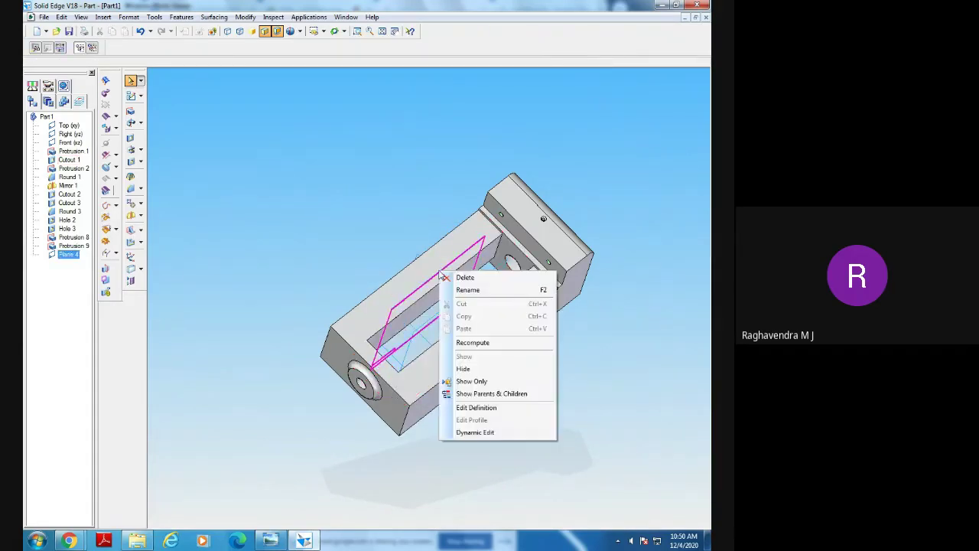
left_click(462, 277)
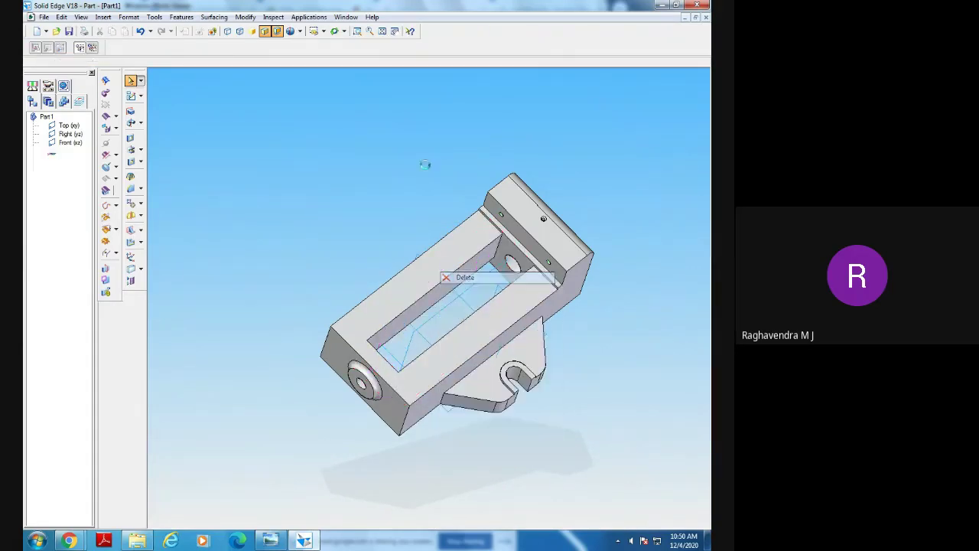
Mirror the mounting lug and its slot rim about the Front (xz) plane to the opposite side of the body.
left_click(131, 215)
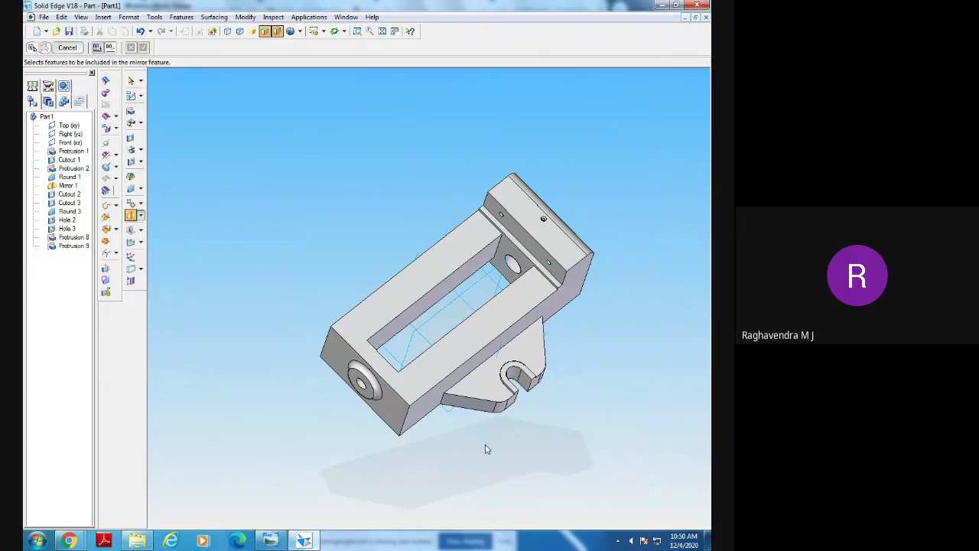
left_click(73, 237)
left_click(75, 245)
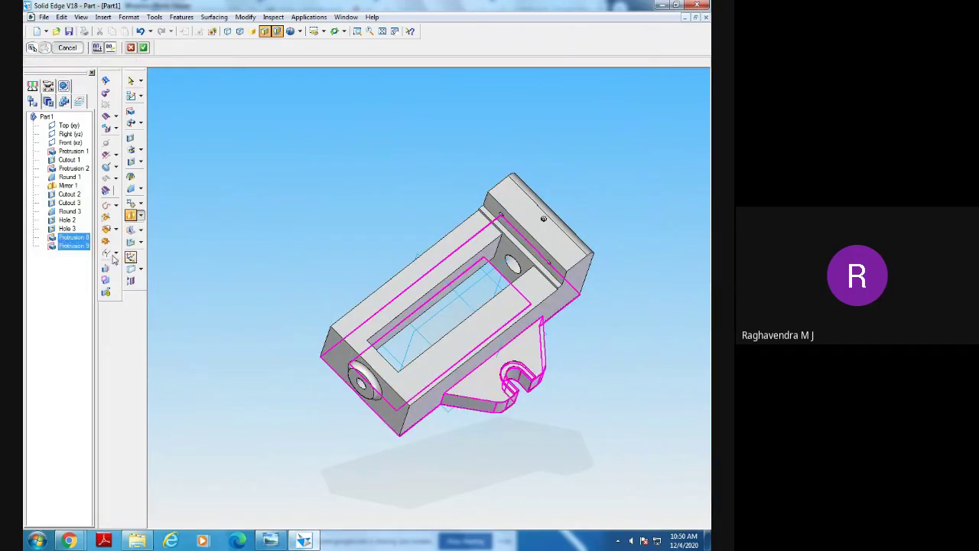
left_click(98, 48)
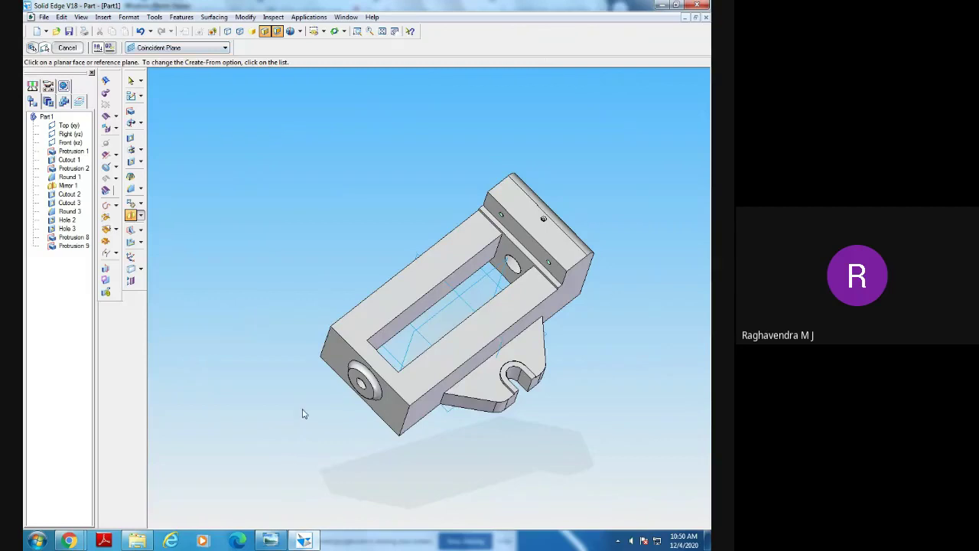
mouse_move(303, 410)
middle_mouse_down()
mouse_move(297, 401)
mouse_move(303, 414)
middle_mouse_up()
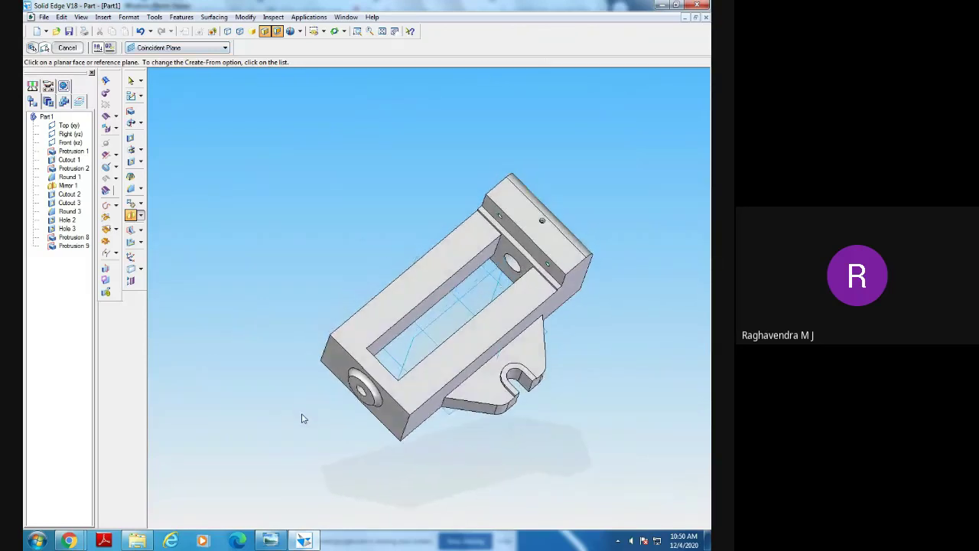
left_click(408, 347)
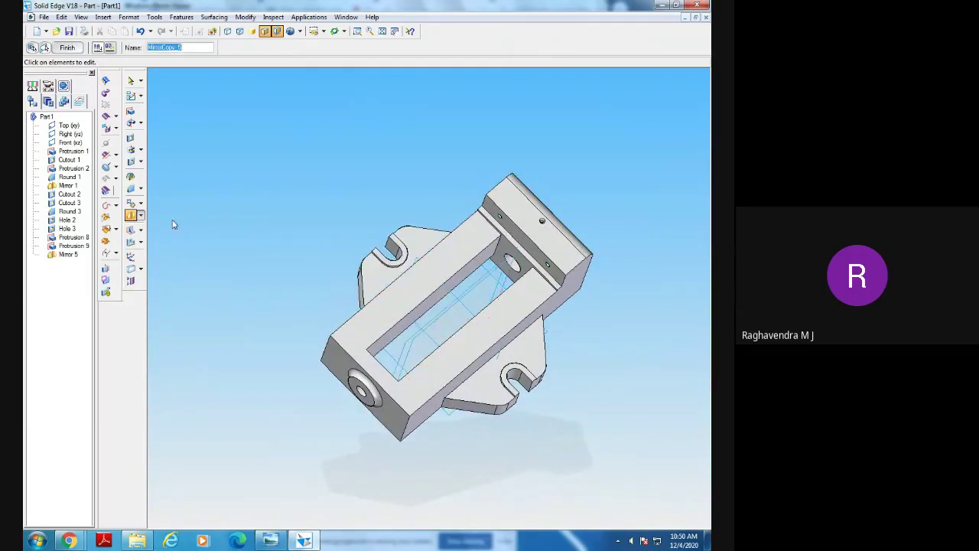
left_click(67, 47)
Hide the Top (xy), Right (yz) and Front (xz) reference planes to view the finished body.
middle_click_drag(256, 338, 253, 131)
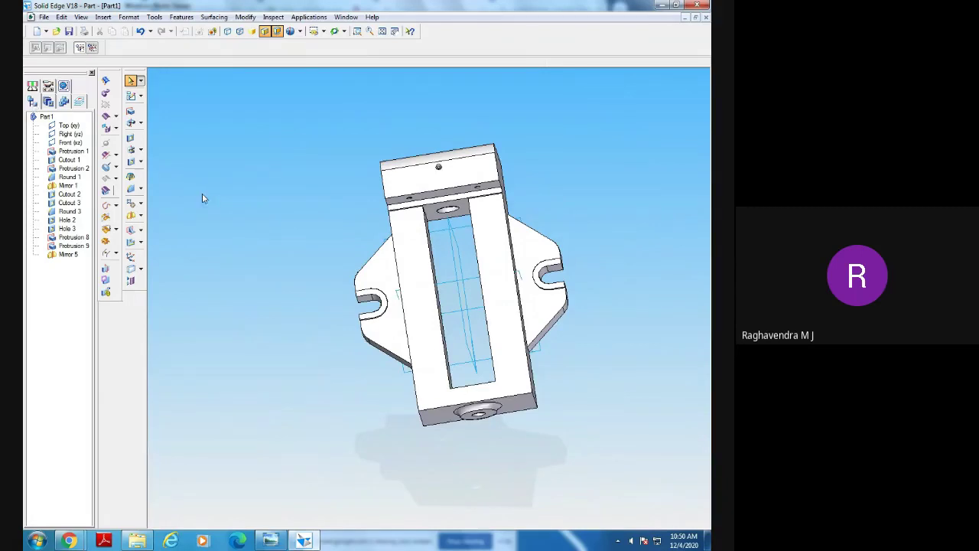
left_click(69, 126)
left_click(70, 134, "ctrl")
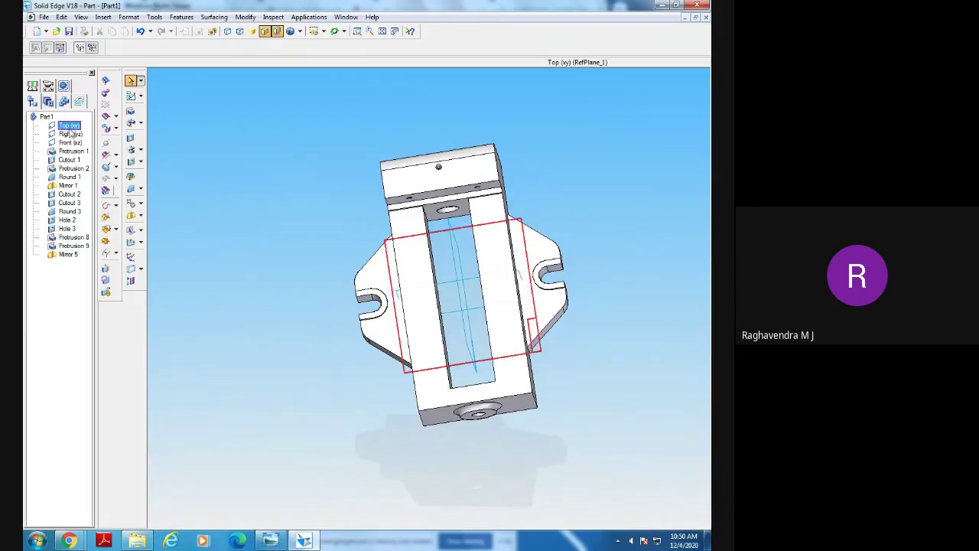
left_click(71, 143, "ctrl")
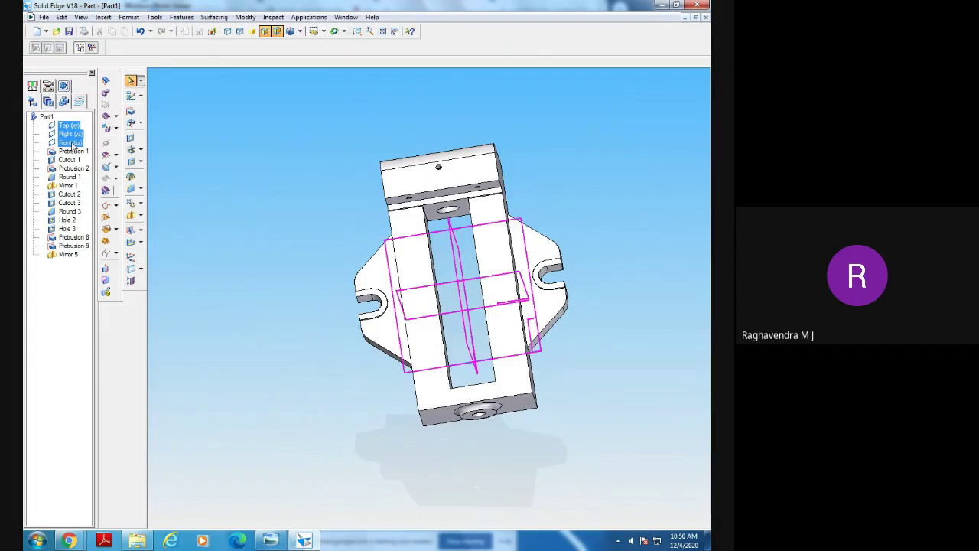
right_click(73, 146)
left_click(107, 236)
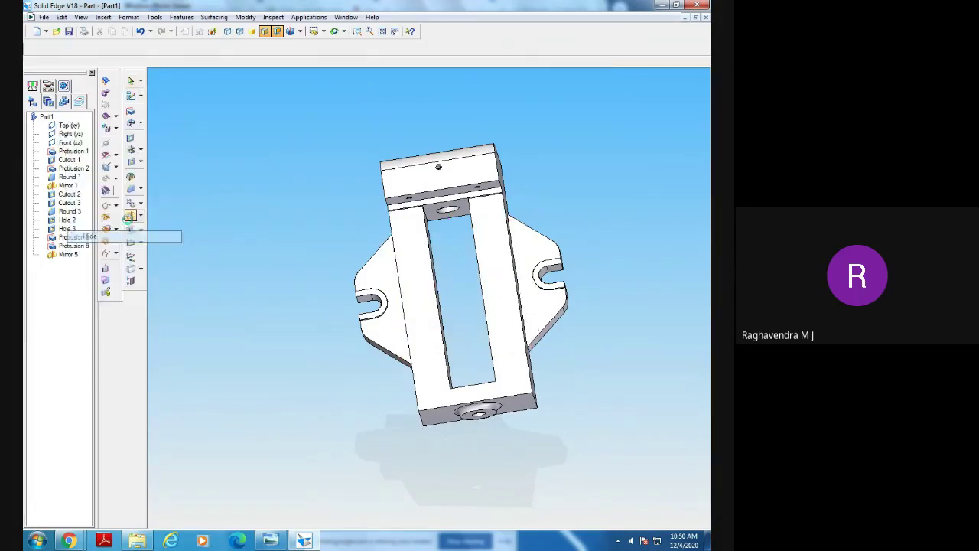
middle_click_drag(269, 441, 387, 212)
Show the Top (xy), Right (yz) and Front (xz) reference planes again and inspect them from below.
left_click(72, 127)
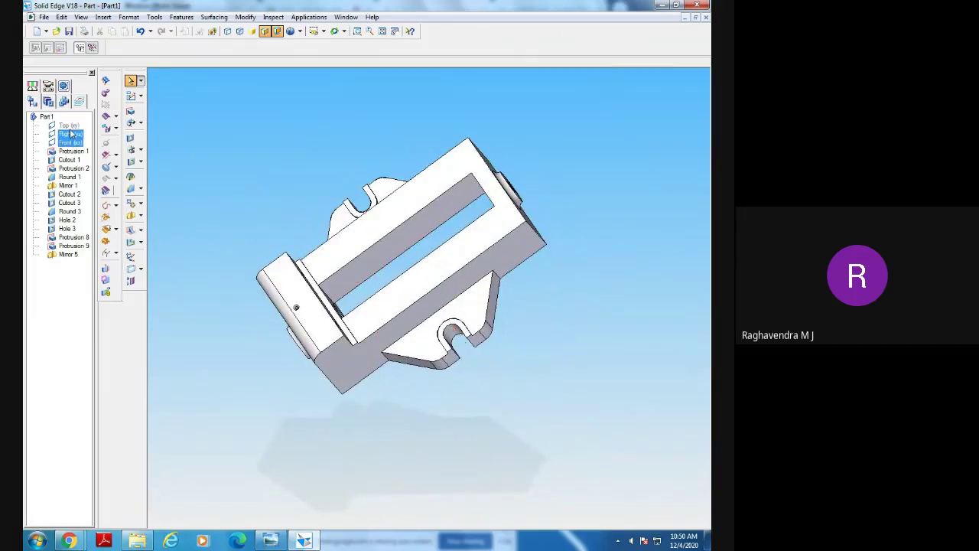
right_click(66, 136)
key("Escape")
left_click(69, 142, "shift")
right_click(69, 142)
left_click(93, 241)
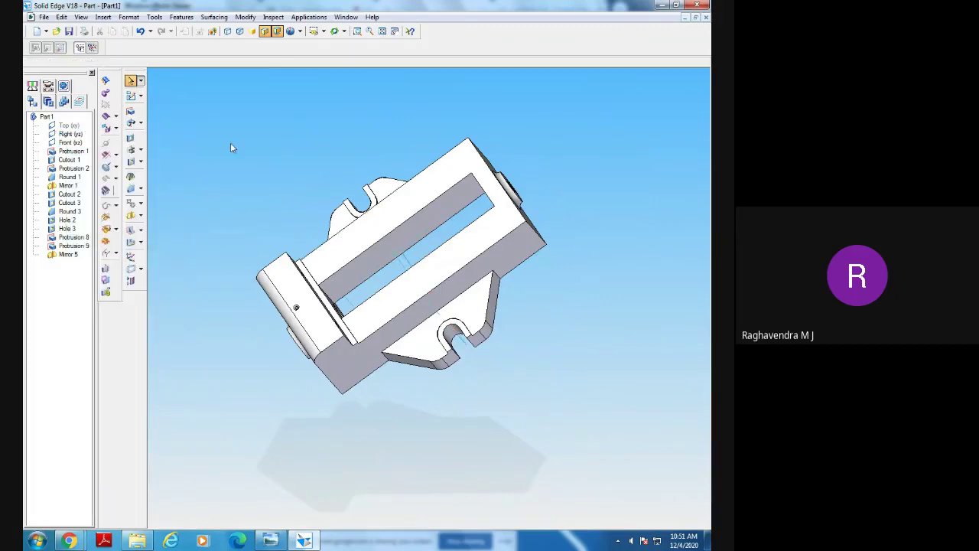
right_click(75, 126)
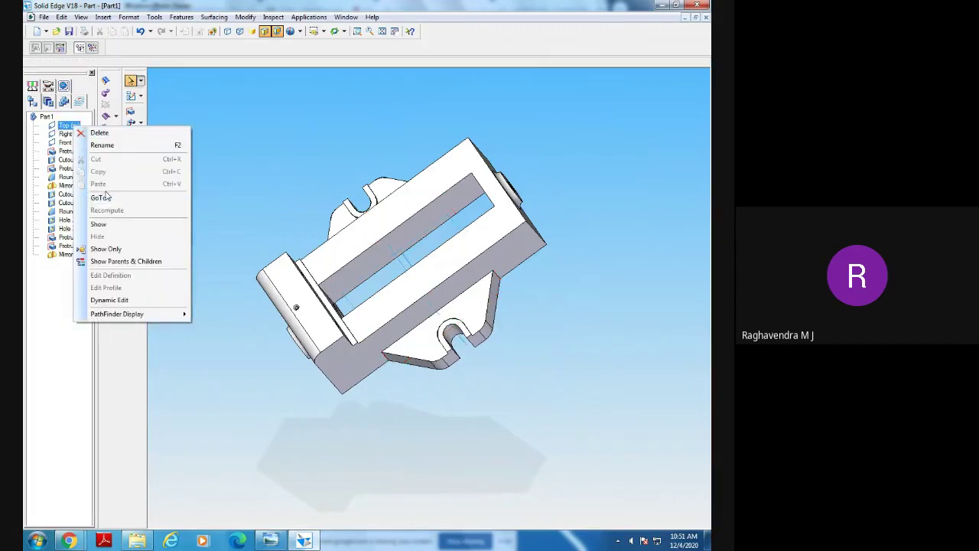
left_click(98, 224)
mouse_move(448, 377)
middle_mouse_down()
mouse_move(485, 287)
mouse_move(554, 324)
mouse_move(625, 339)
mouse_move(451, 375)
middle_mouse_up()
Hide all three base reference planes and display the whole body in an isometric view.
left_click(69, 127)
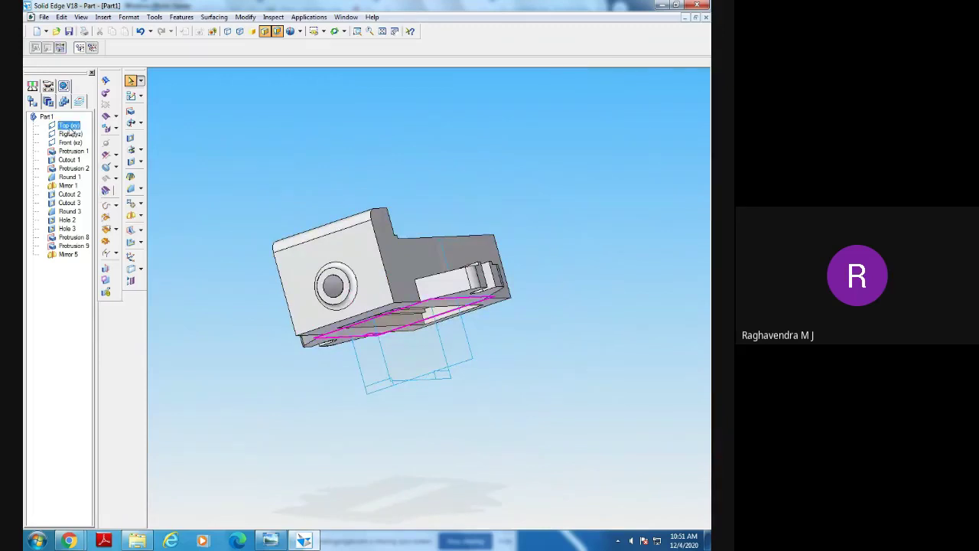
left_click(72, 135, "shift")
left_click(73, 143, "shift")
right_click(72, 143)
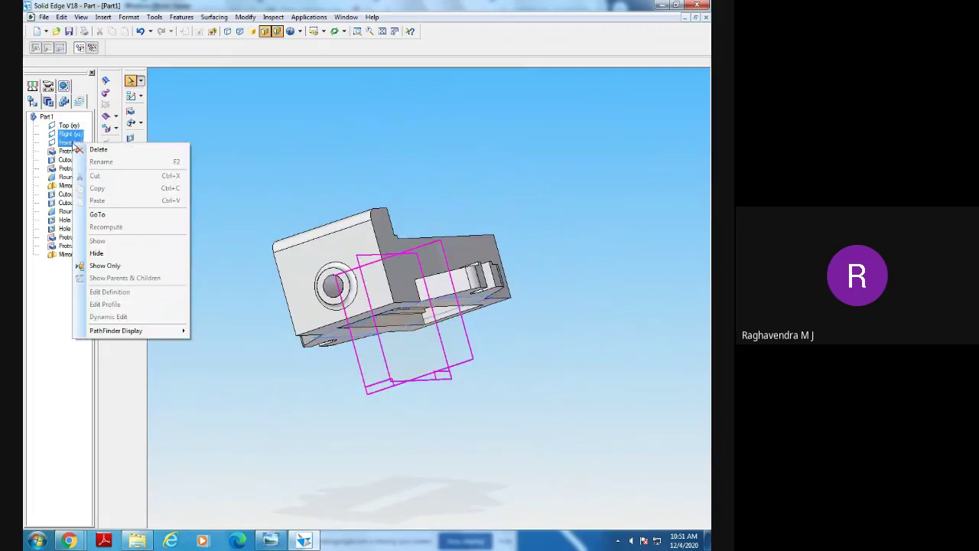
left_click(118, 259)
right_click(71, 130)
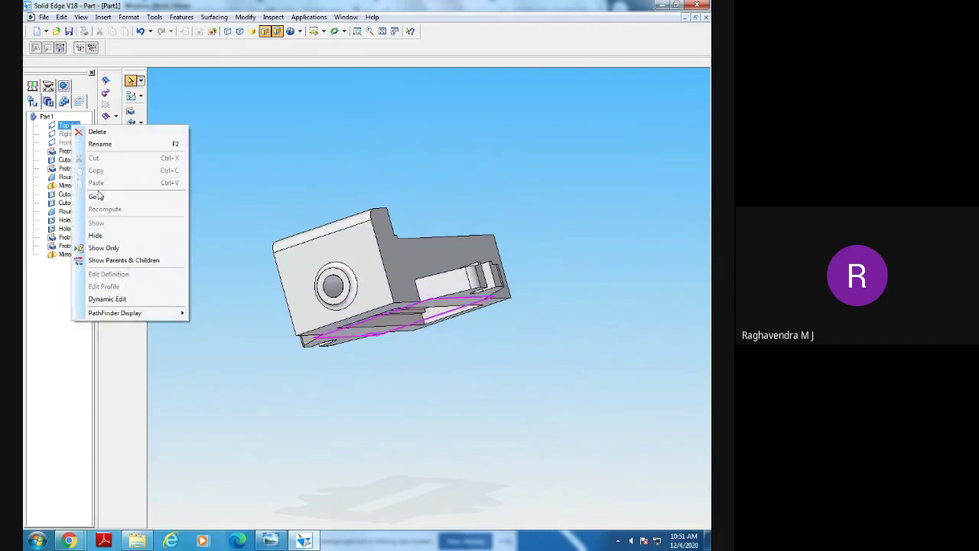
left_click(115, 236)
left_click(382, 31)
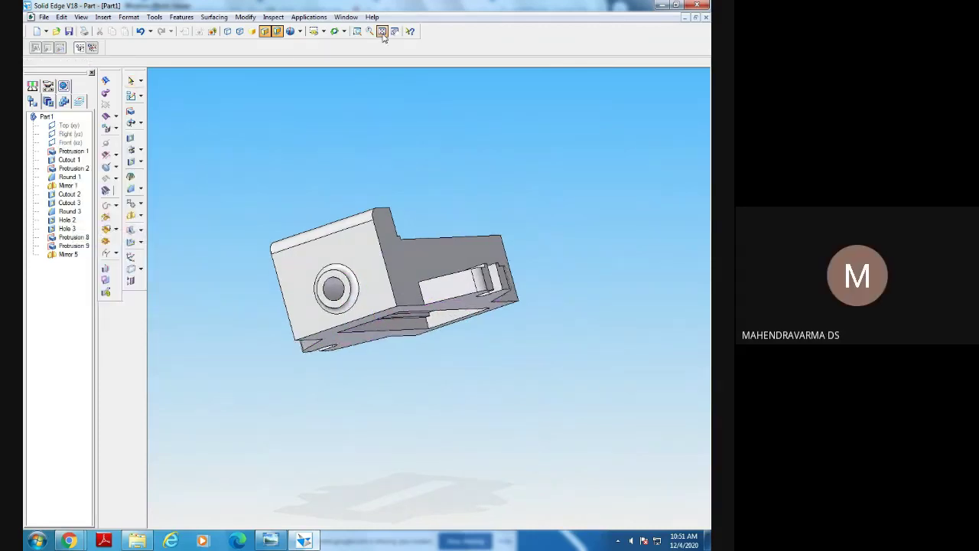
left_click(323, 31)
left_click(334, 66)
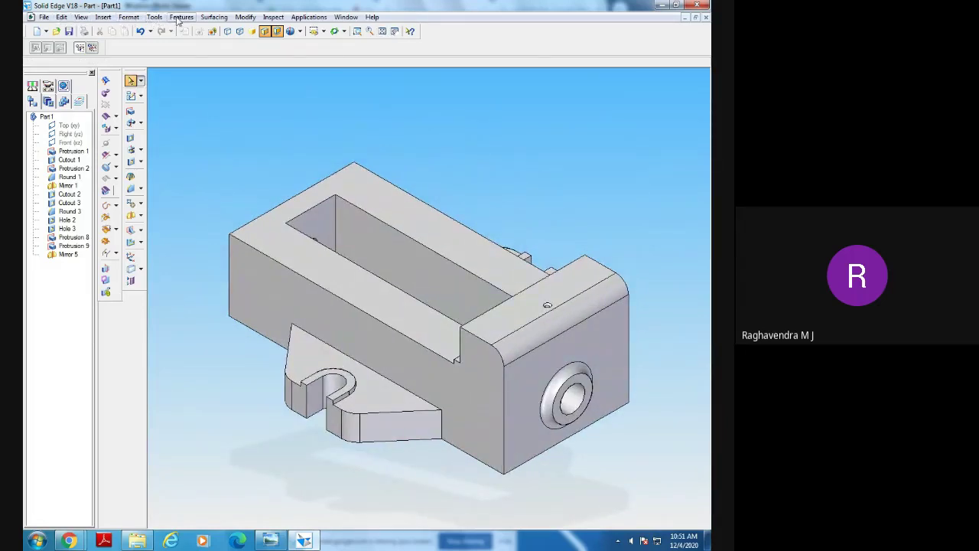
Look up the vice body's material in the machine vice drawing in Windows Photo Viewer and apply cast iron to the Solid Edge part.
left_click(280, 539)
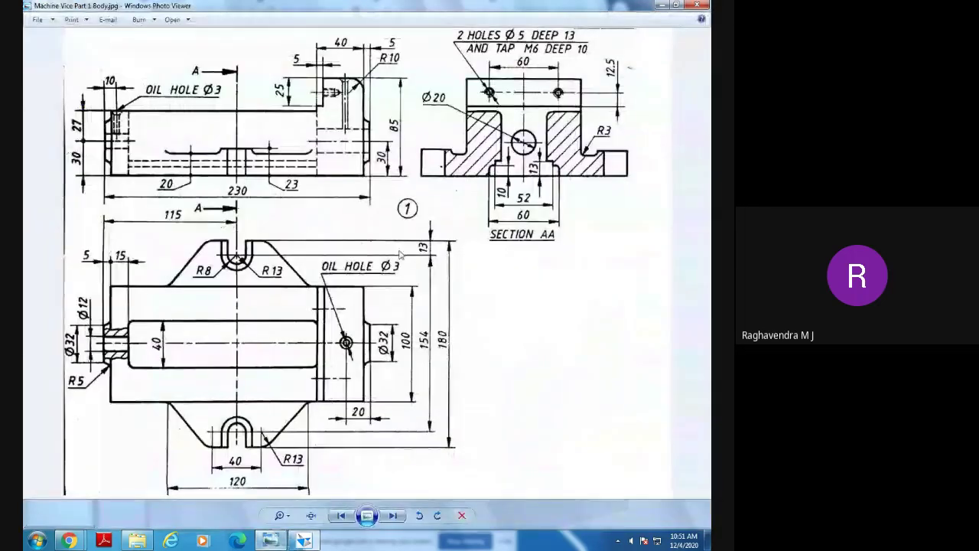
scroll(341, 520, "up", 2)
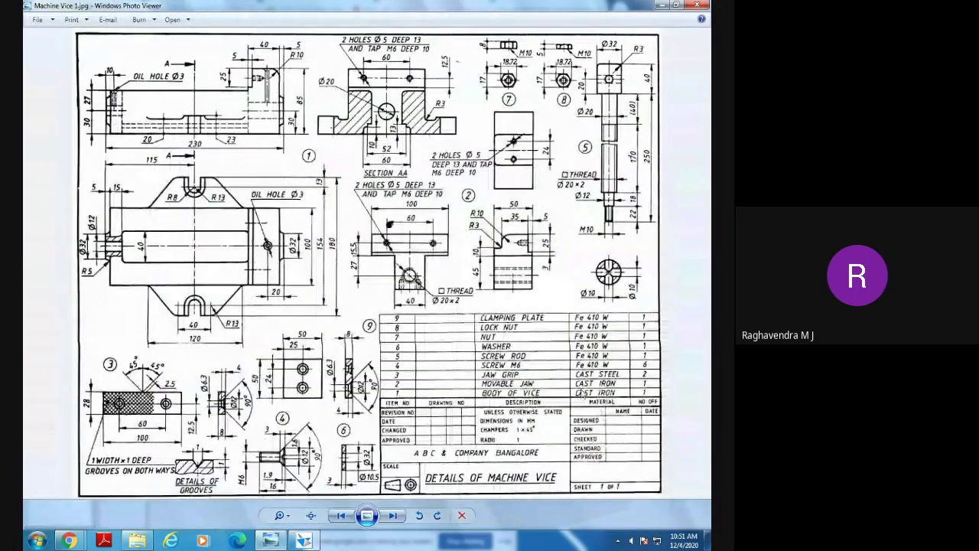
left_click(303, 540)
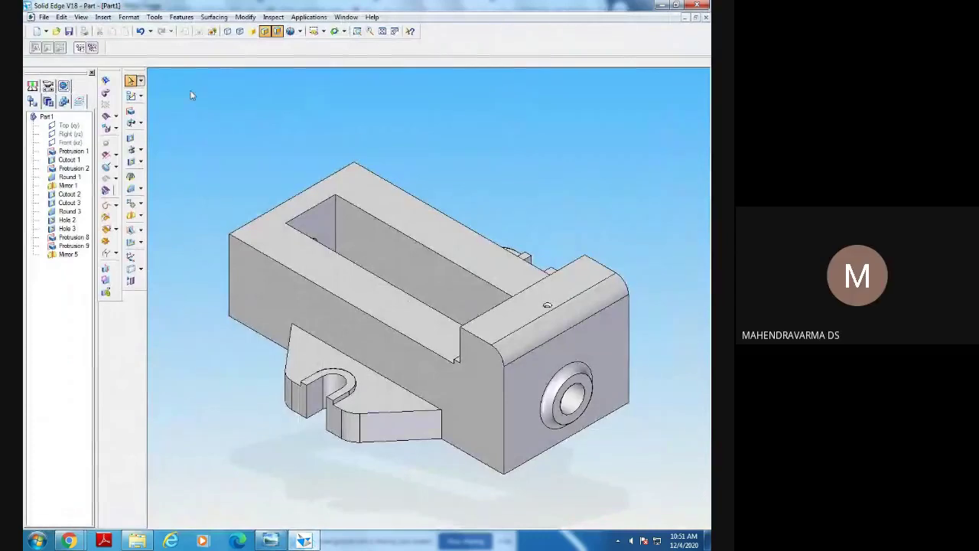
left_click(154, 17)
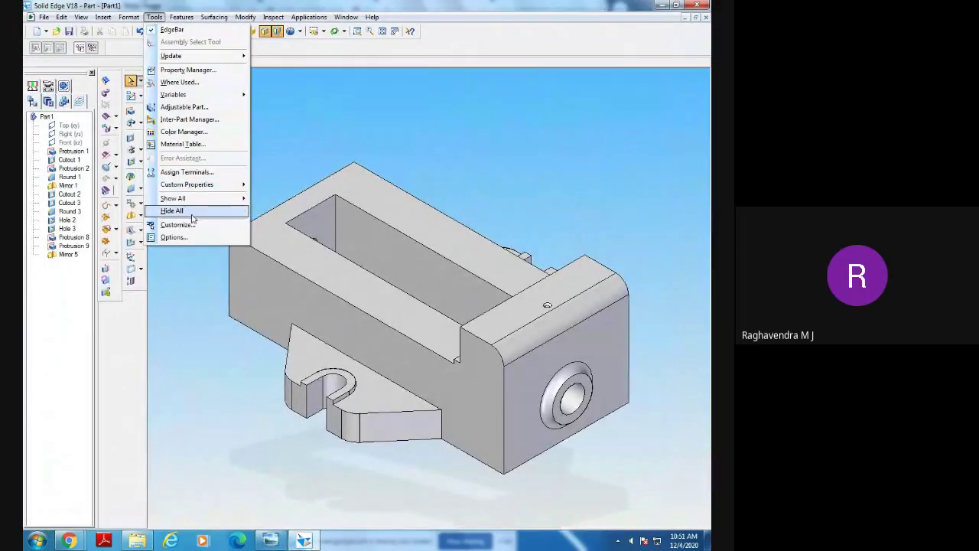
left_click(185, 144)
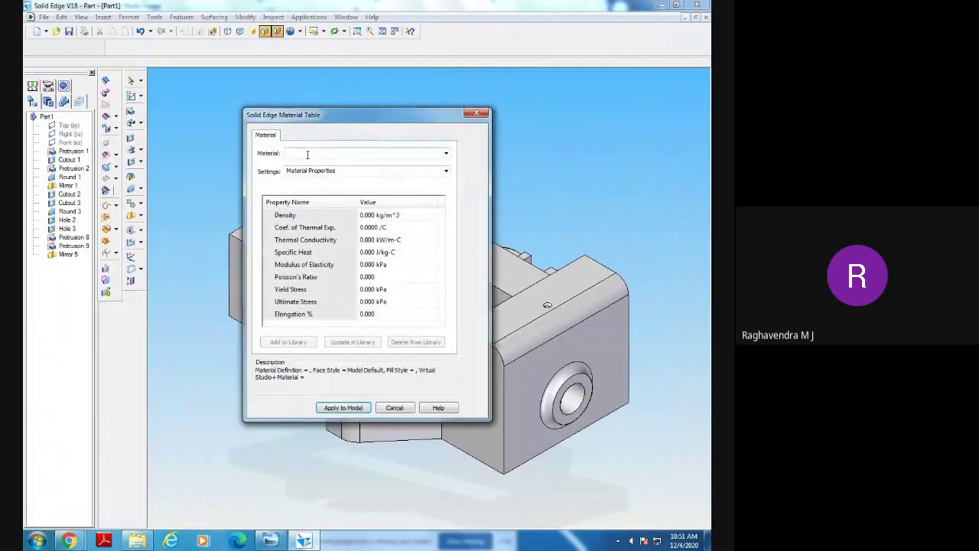
type("cast")
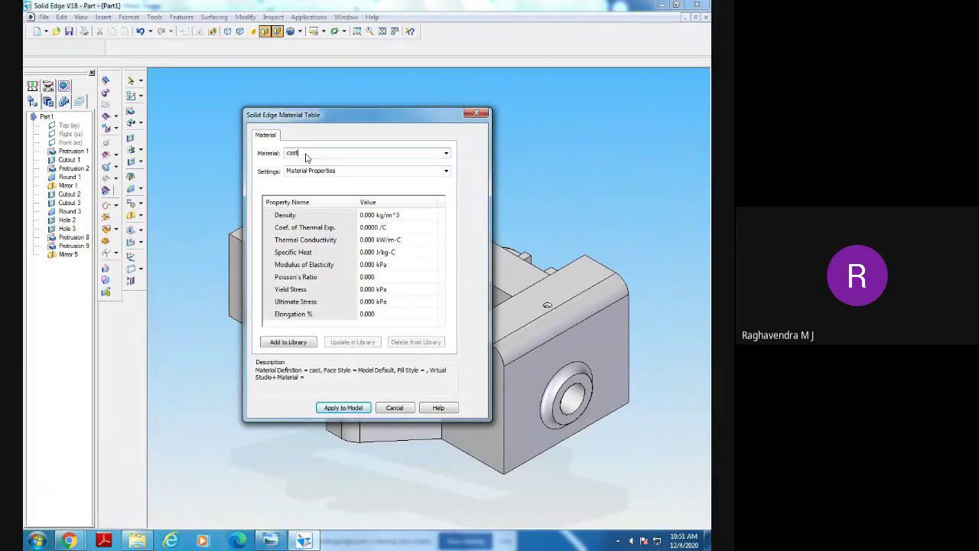
type(" iron")
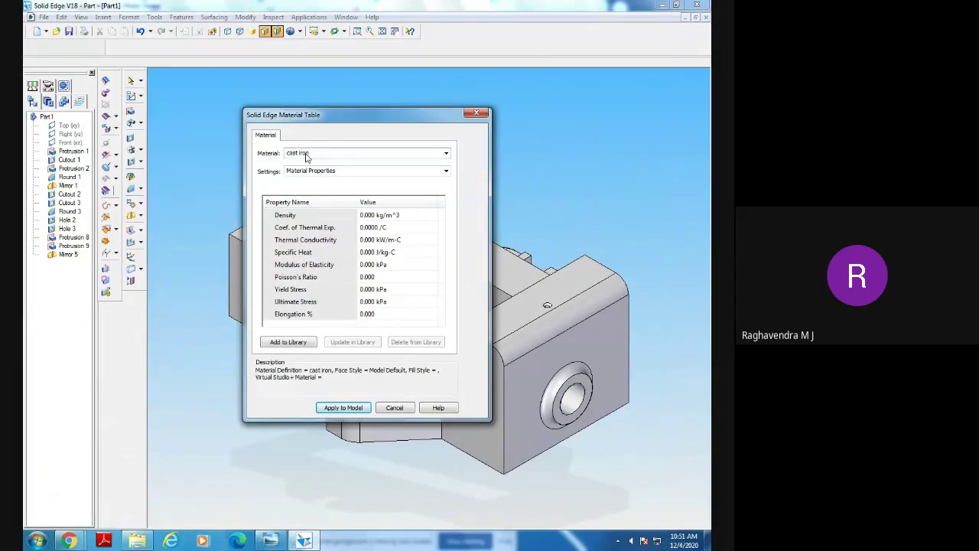
left_click(343, 407)
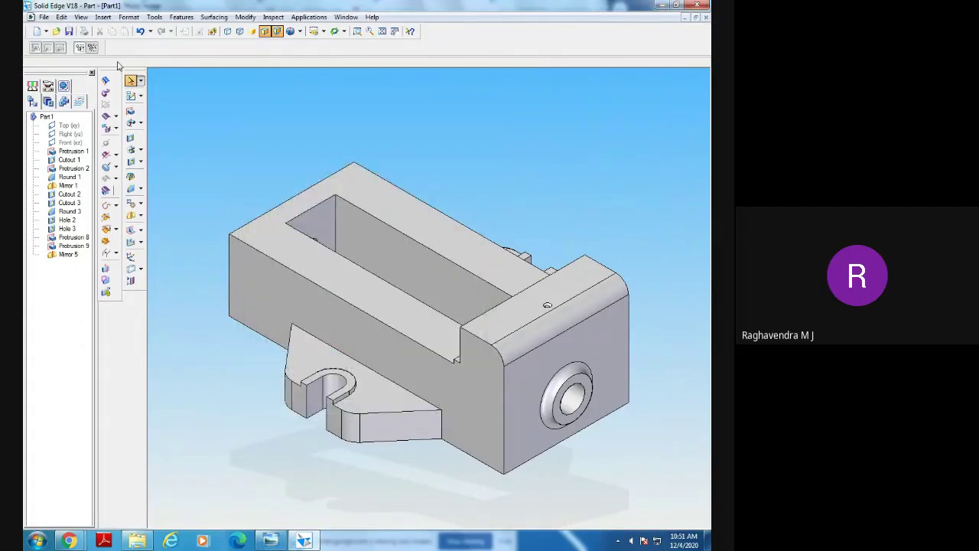
Set the part's title to "body" in the summary section of its file properties.
left_click(44, 17)
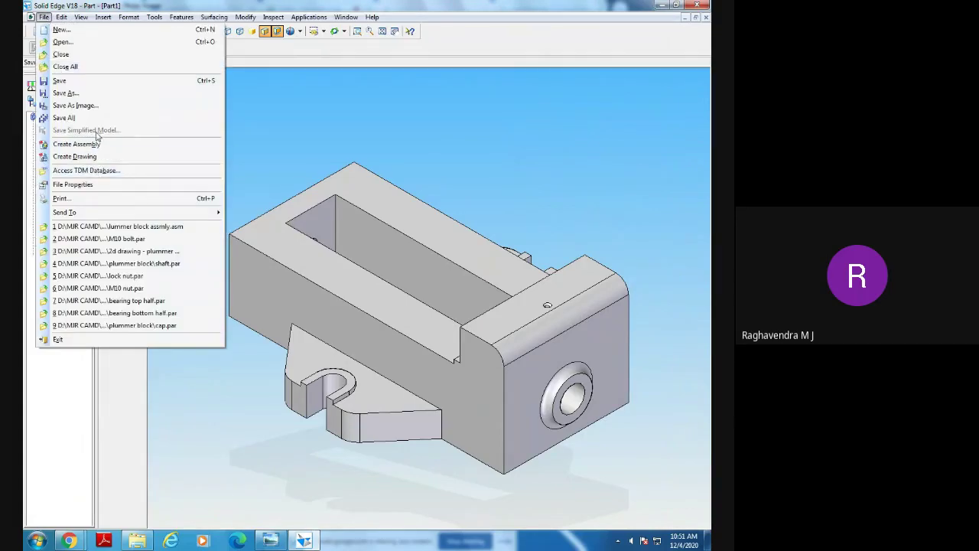
left_click(72, 185)
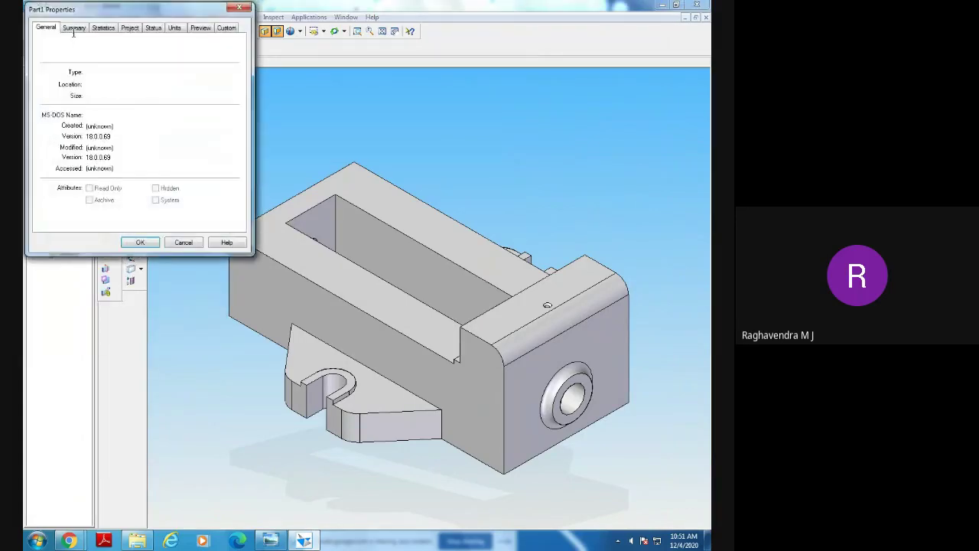
left_click(74, 28)
left_click(92, 46)
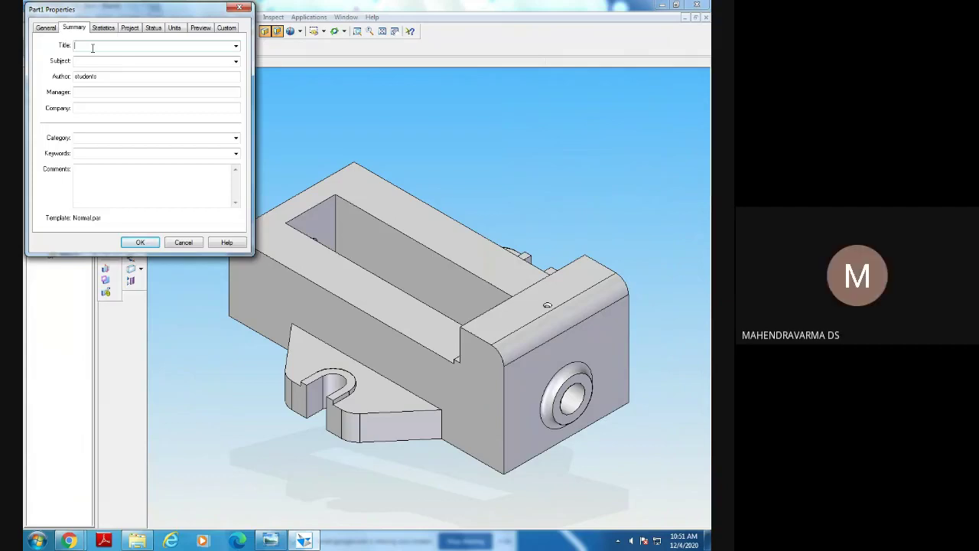
type("body")
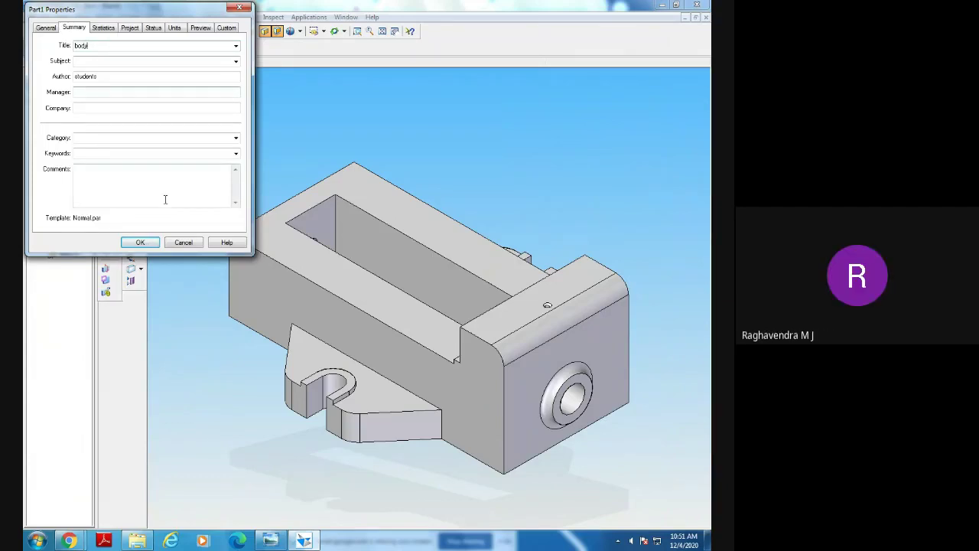
left_click_drag(90, 46, 72, 49)
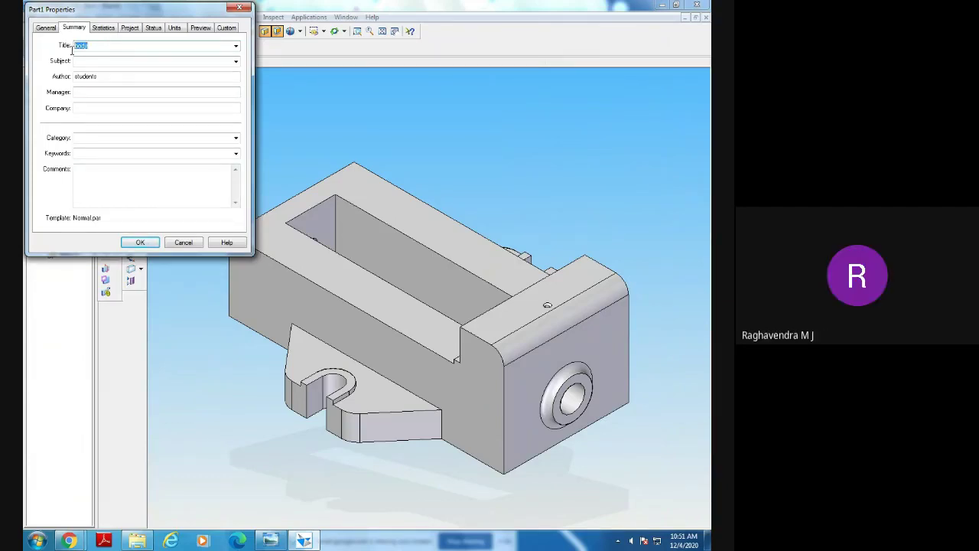
left_click(137, 242)
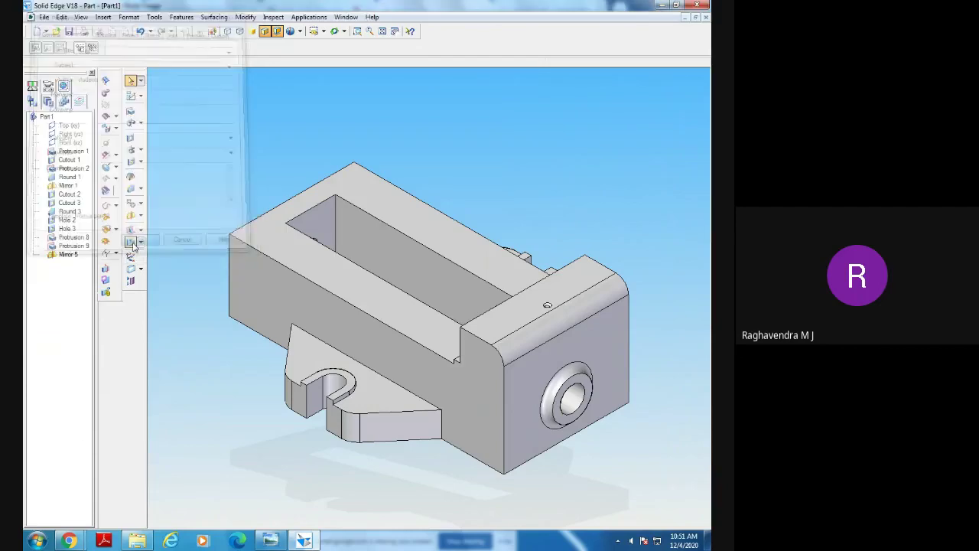
left_click(43, 16)
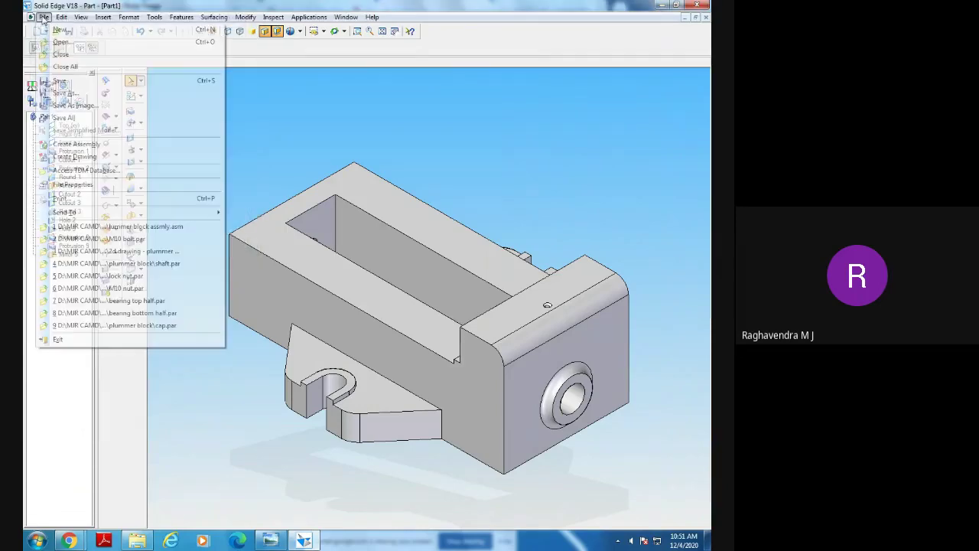
left_click(104, 95)
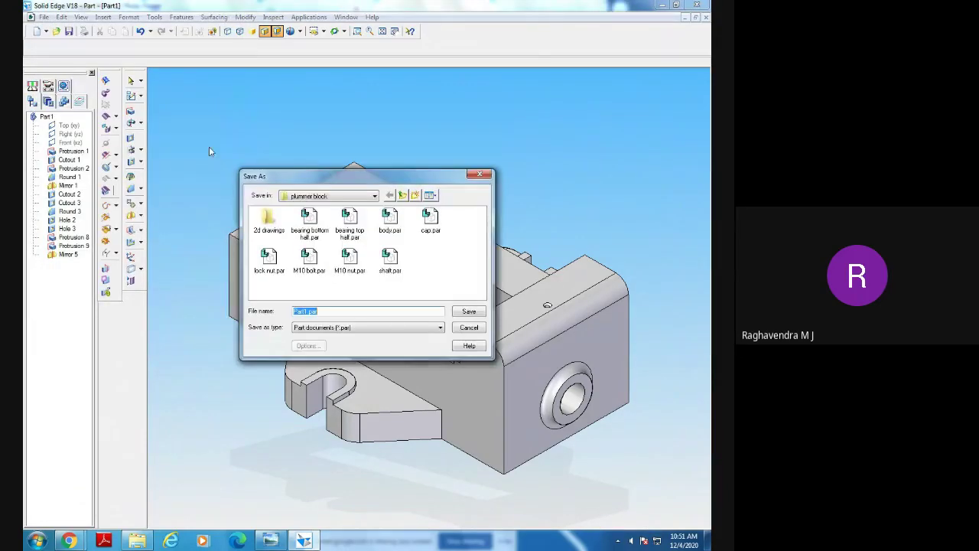
left_click(468, 327)
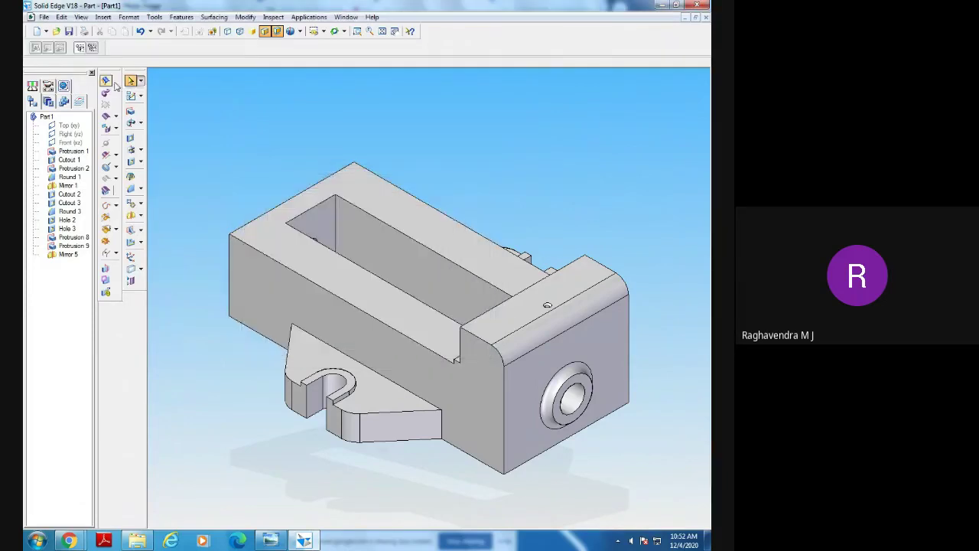
Save the part as body in the machine vice folder under assembly drawings, accepting its file properties as they are.
left_click(44, 17)
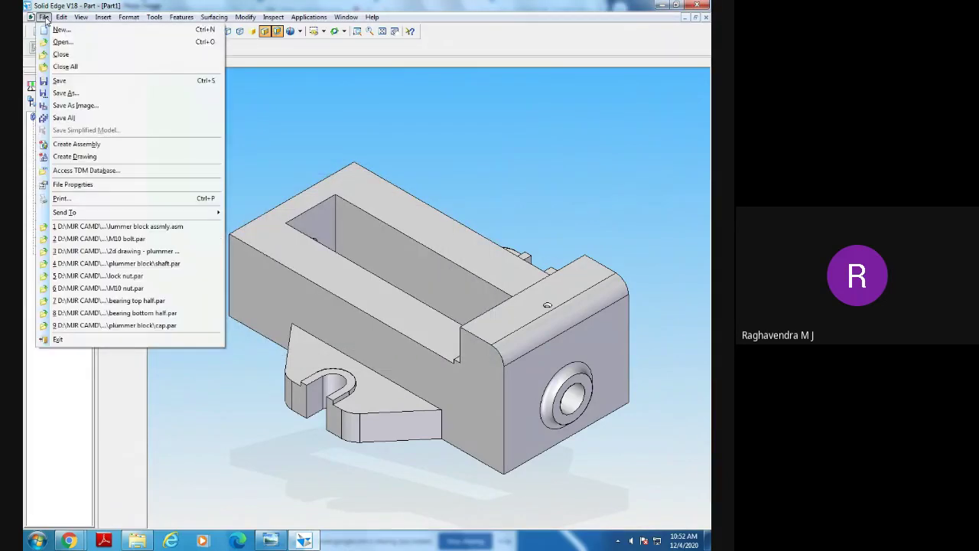
left_click(63, 80)
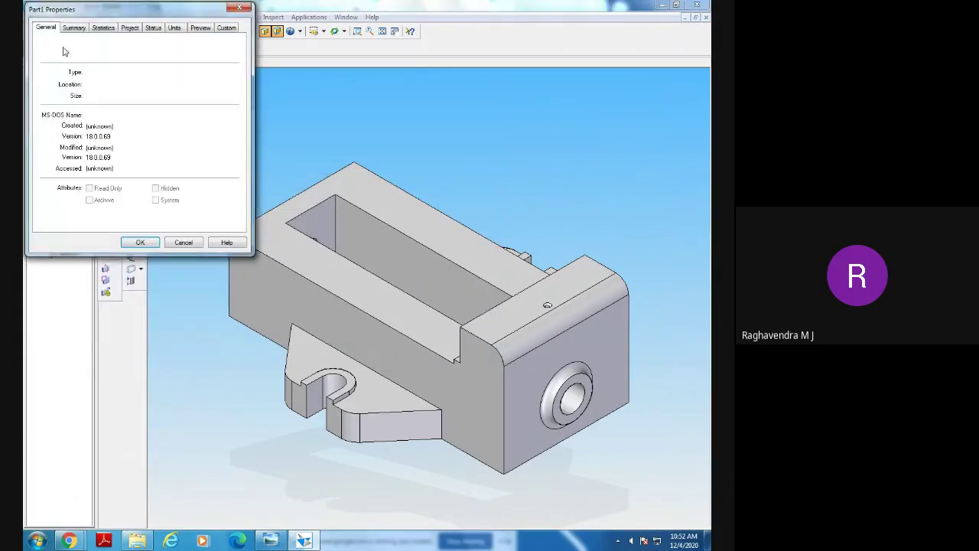
left_click(140, 242)
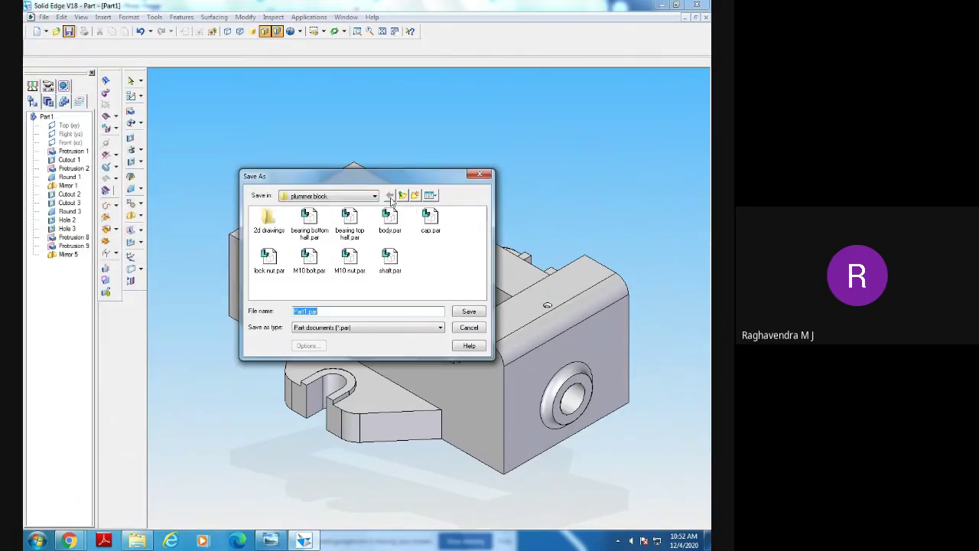
left_click(375, 197)
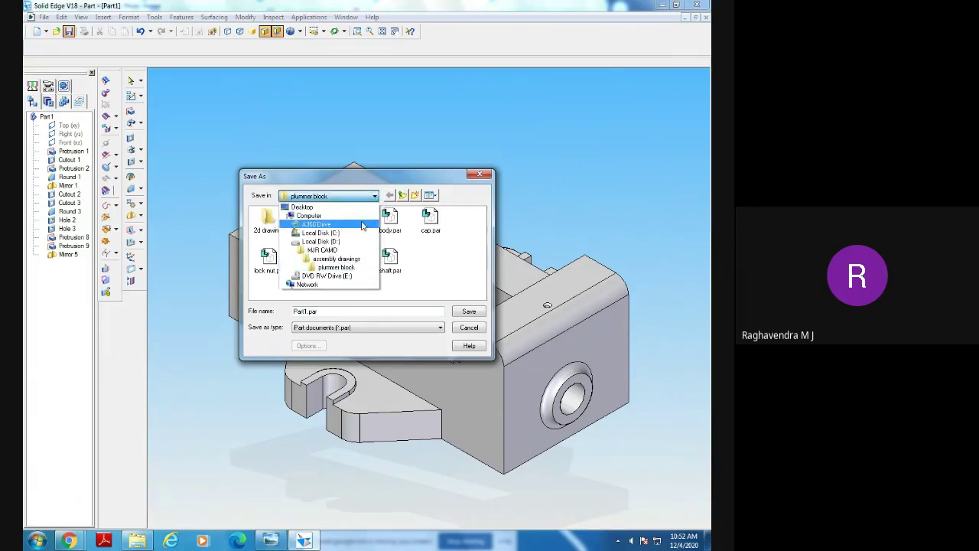
left_click(358, 259)
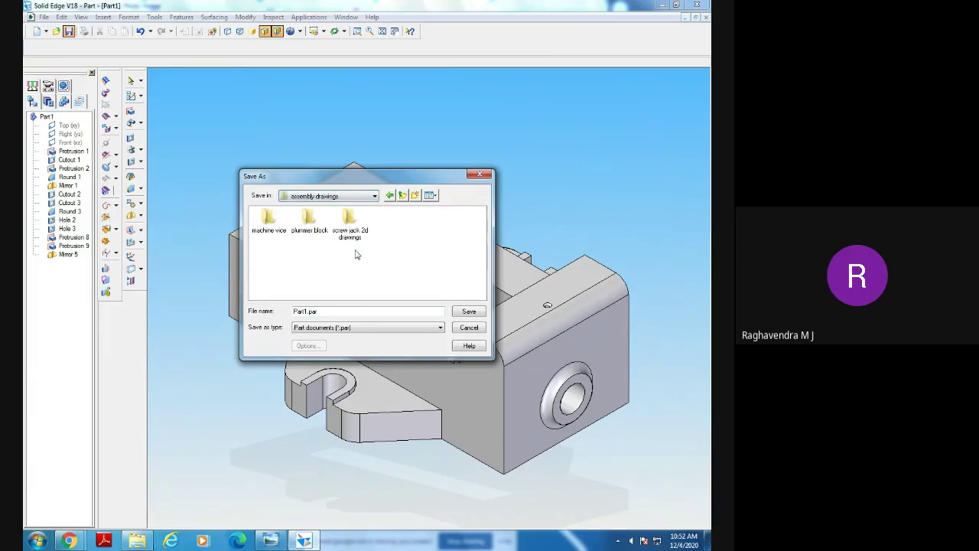
double_click(269, 223)
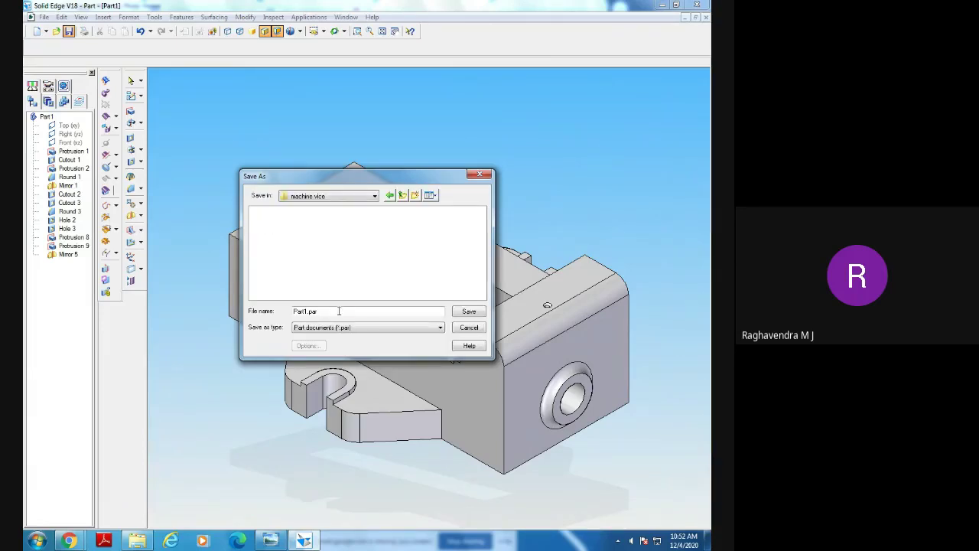
left_click_drag(333, 311, 278, 304)
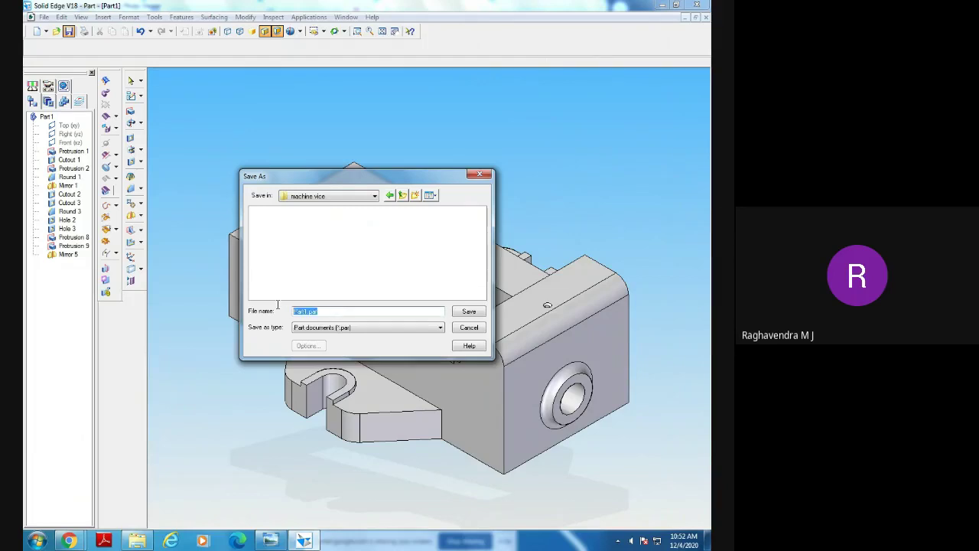
type("body")
left_click(468, 312)
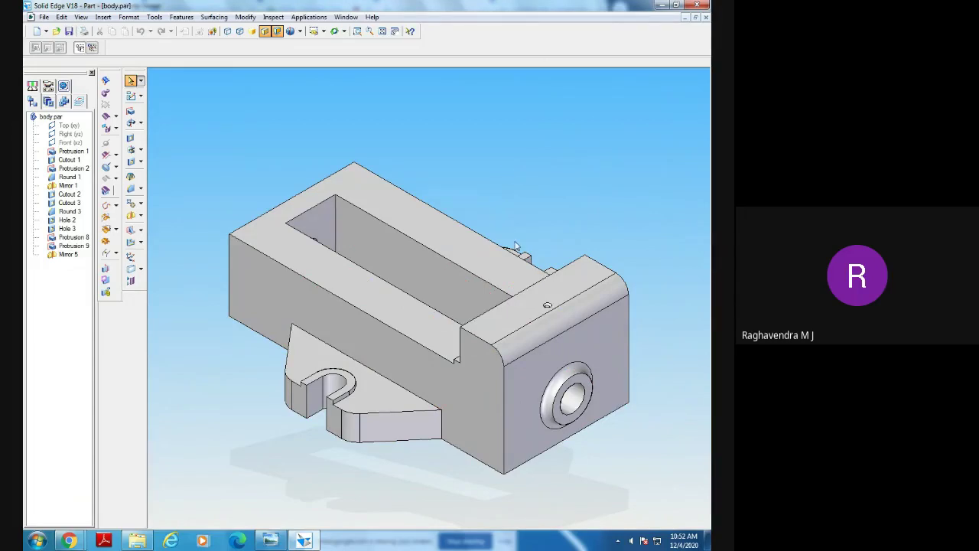
Compare the Solid Edge body from several angles with the machine vice details sheet and the Part 1 Body drawing in Windows Photo Viewer.
left_click(269, 540)
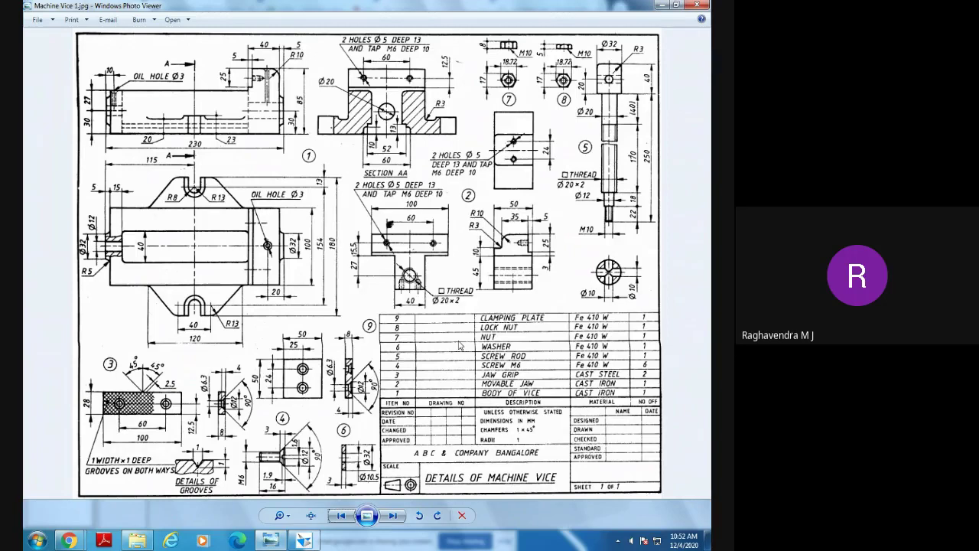
left_click(304, 541)
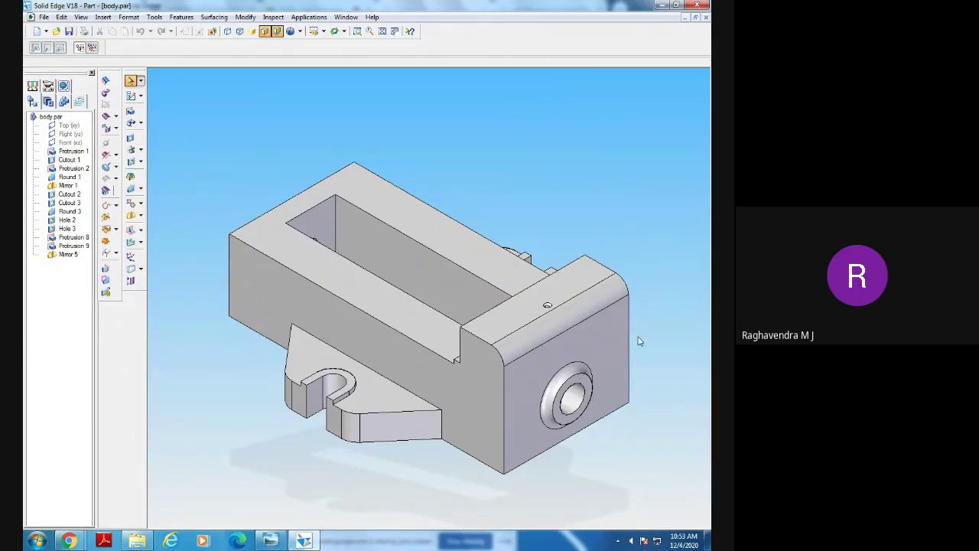
middle_click_drag(651, 372, 553, 481)
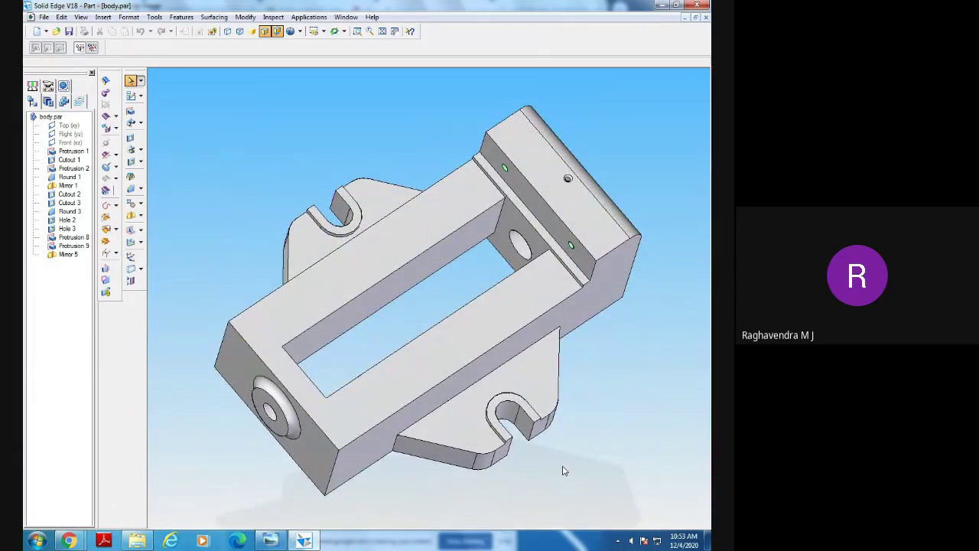
left_click(270, 540)
middle_click_drag(603, 408, 624, 390)
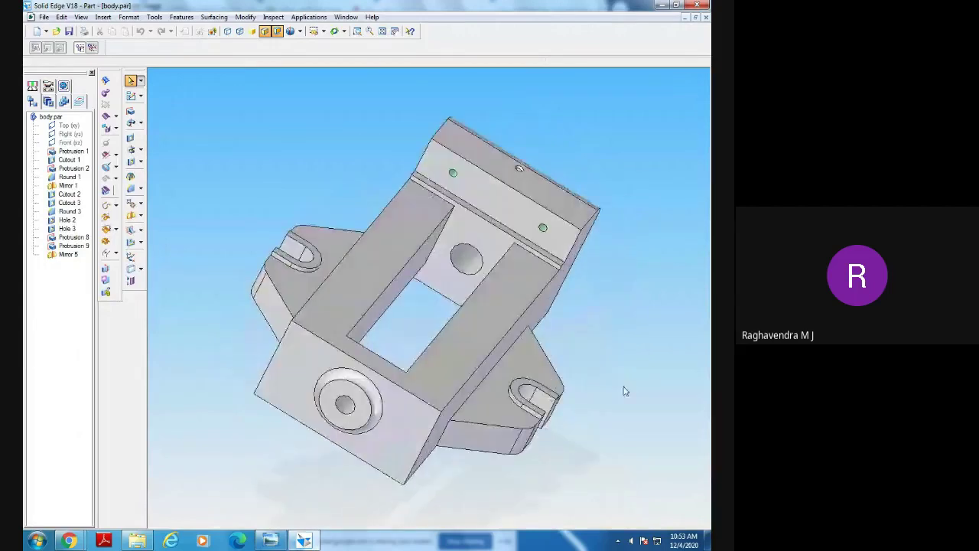
left_click(271, 540)
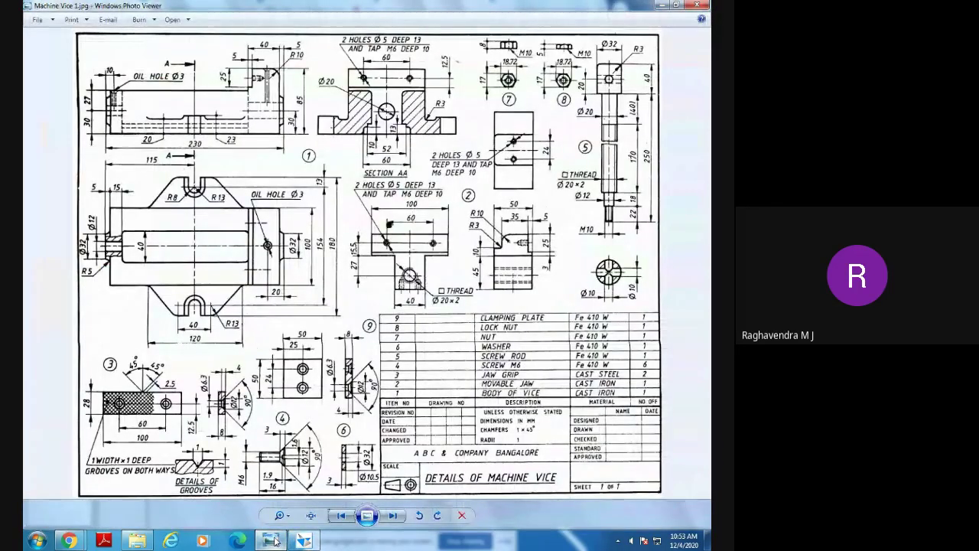
left_click(393, 515)
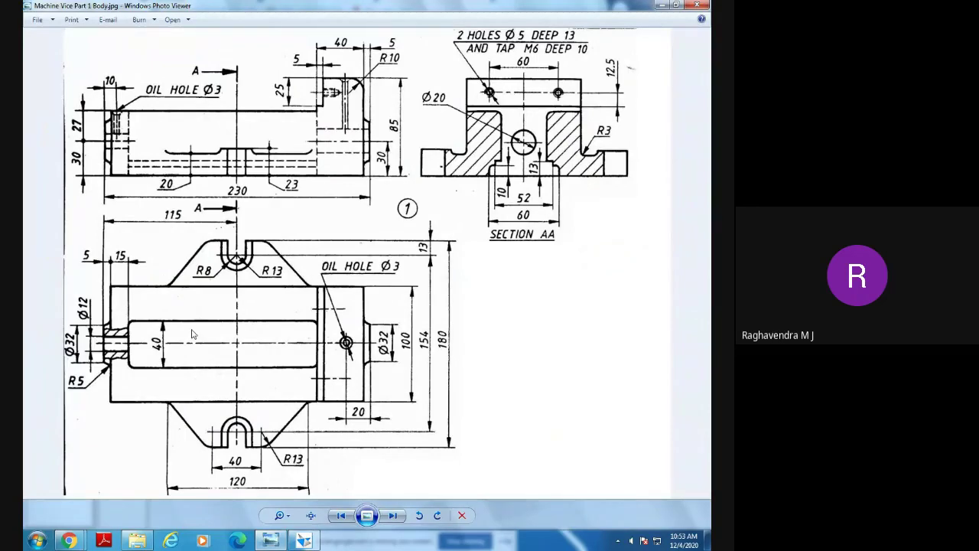
left_click(306, 539)
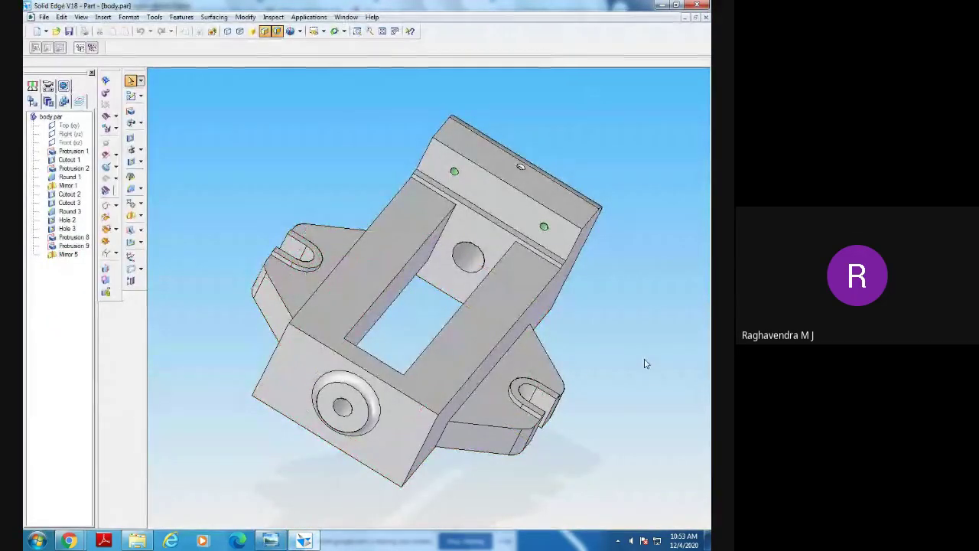
middle_click_drag(642, 373, 598, 245)
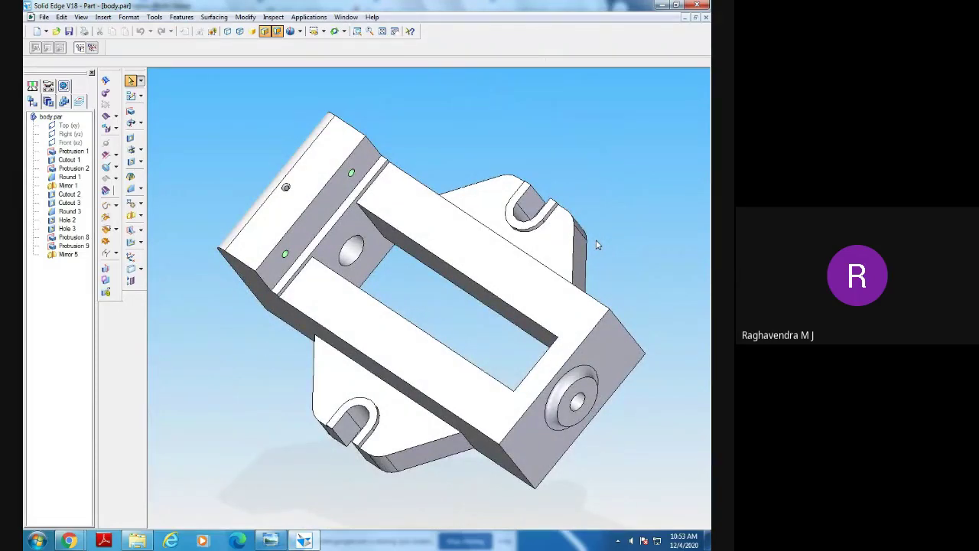
middle_click_drag(597, 244, 557, 415)
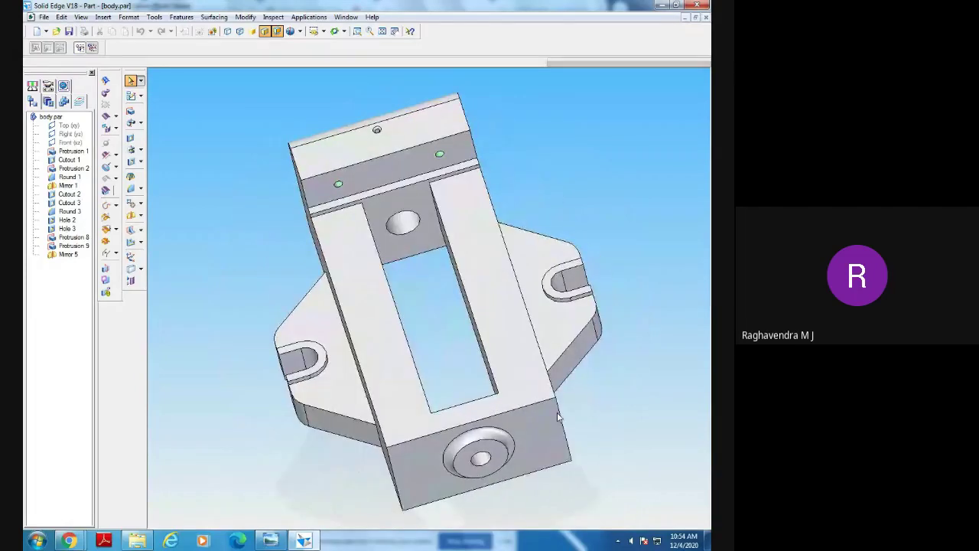
left_click(558, 415)
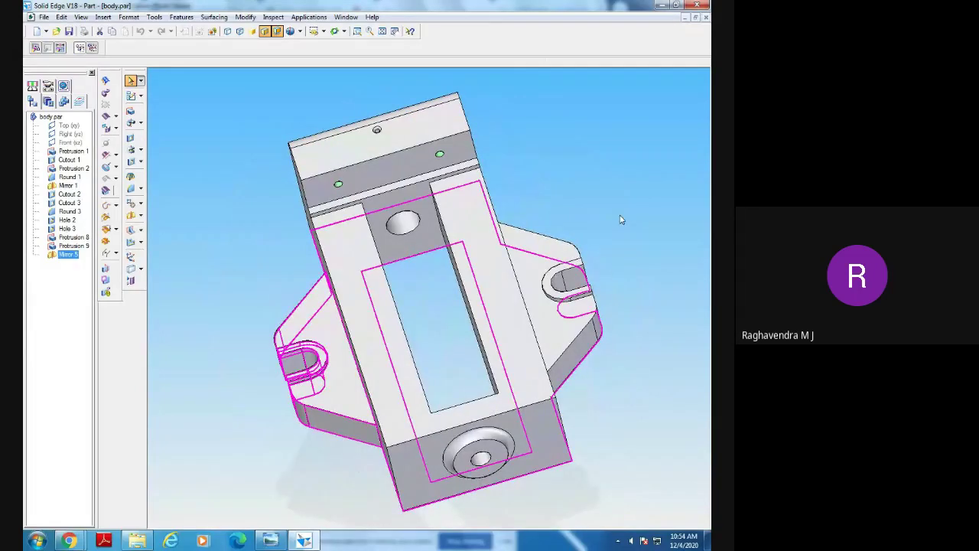
left_click(194, 367)
Try deleting Protrusion 9, the raised rim around the mounting lug's slot.
left_click(75, 246)
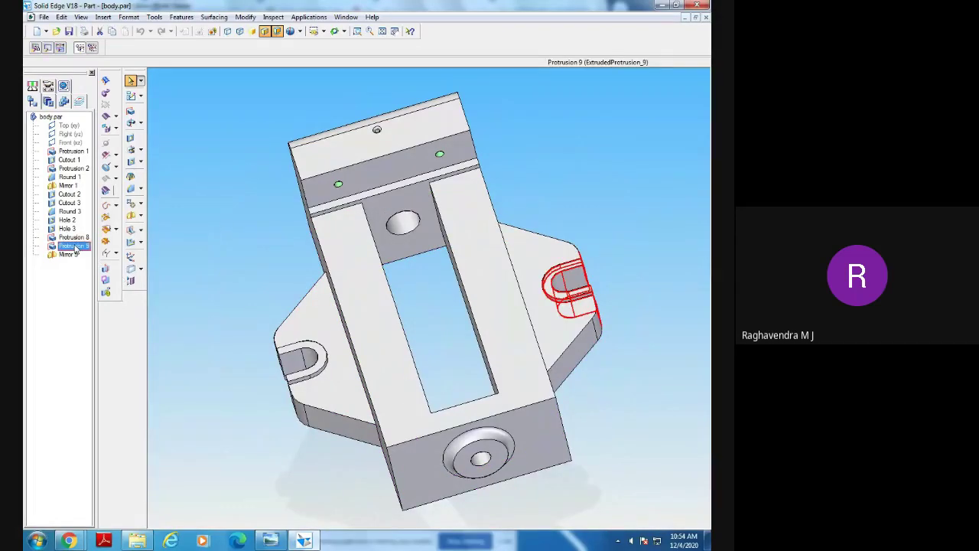
right_click(75, 249)
left_click(84, 254)
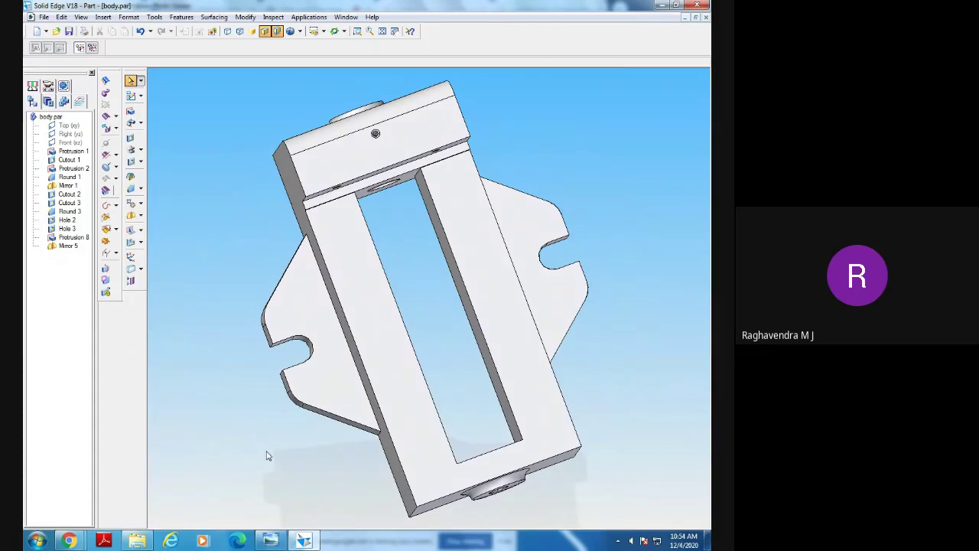
key("ctrl+z")
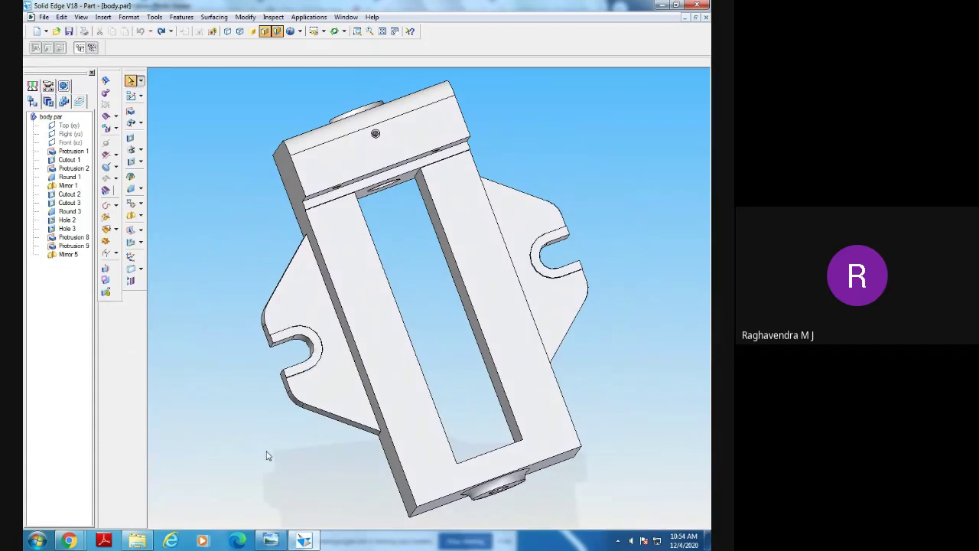
Save body.par and check the model once more against the Part 1 Body drawing in Windows Photo Viewer.
middle_click_drag(268, 455, 258, 398)
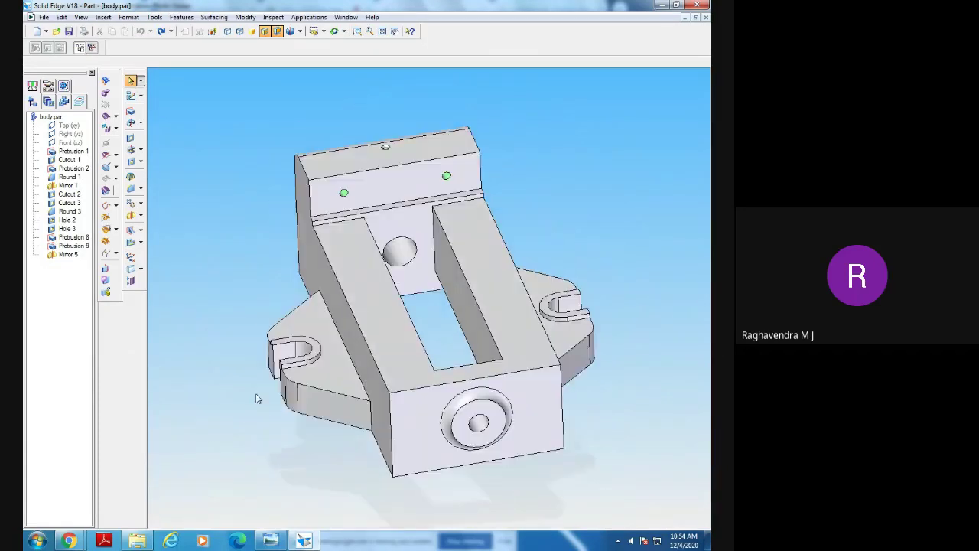
left_click(70, 32)
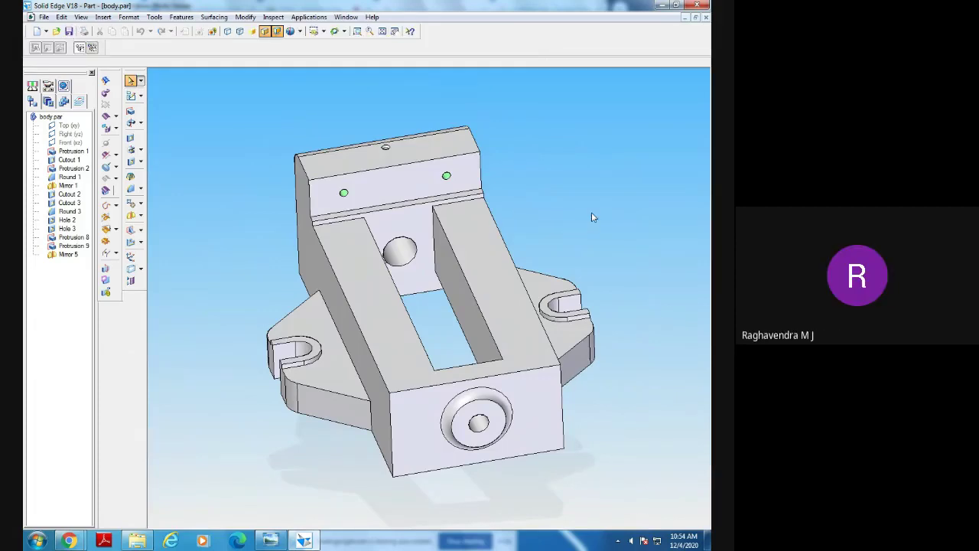
mouse_move(591, 212)
middle_mouse_down()
mouse_move(601, 204)
mouse_move(546, 227)
mouse_move(522, 276)
middle_mouse_up()
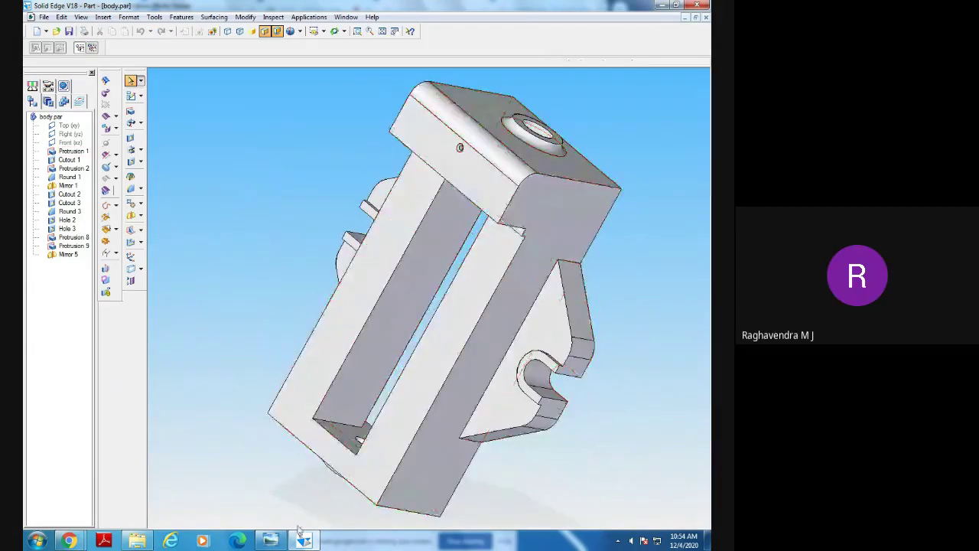
left_click(283, 540)
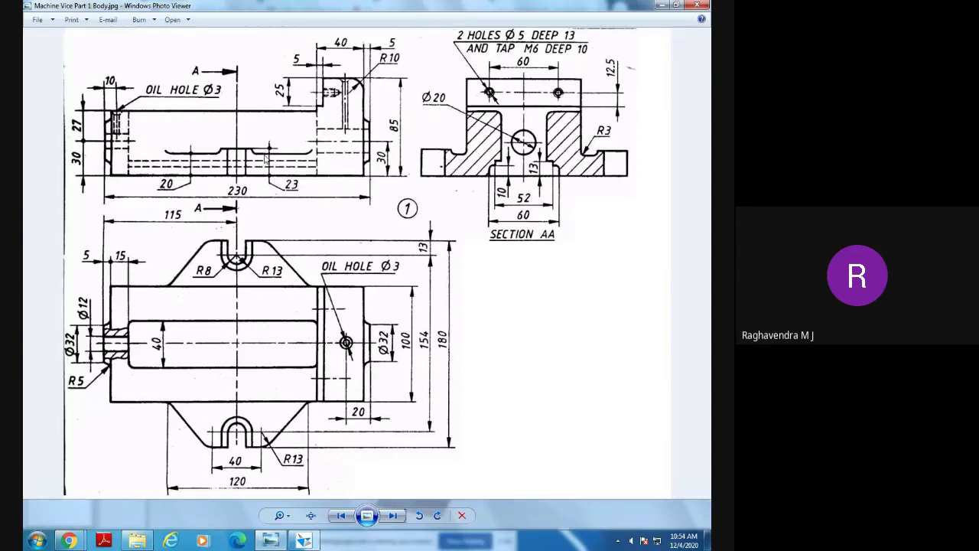
left_click(270, 539)
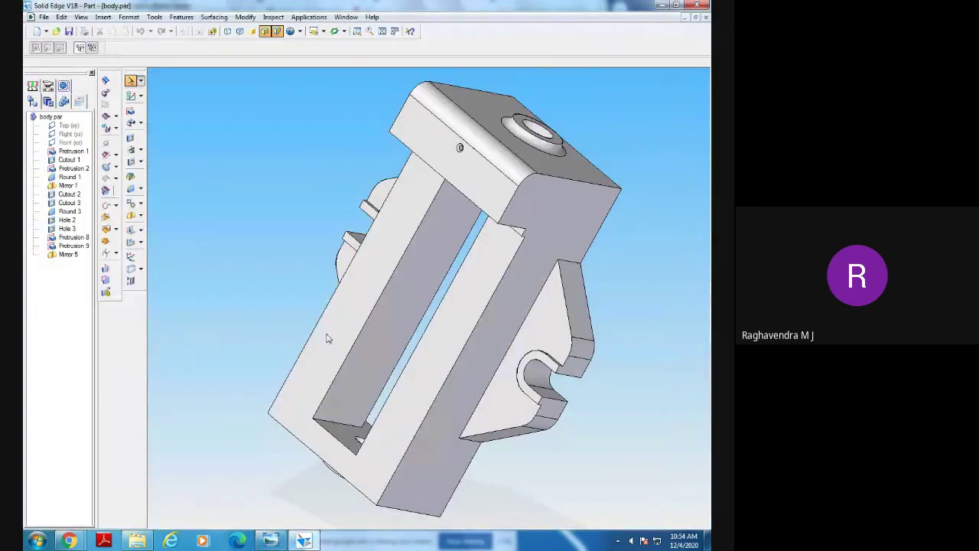
Enable texture display in the view format and inspect a tapped hole in the fixed jaw's face up close.
middle_click_drag(616, 357, 651, 286)
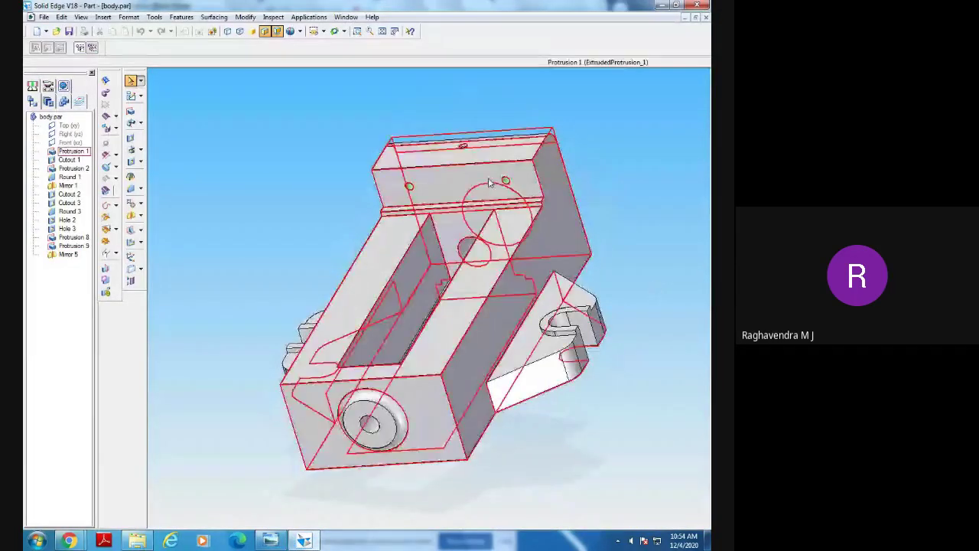
middle_click_drag(601, 218, 393, 474)
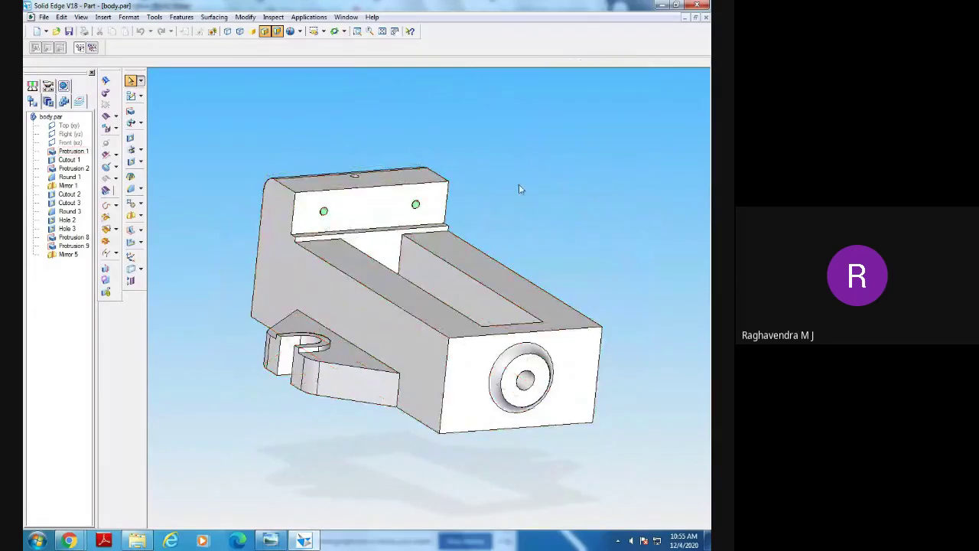
left_click(325, 211)
left_click(204, 75)
left_click(153, 17)
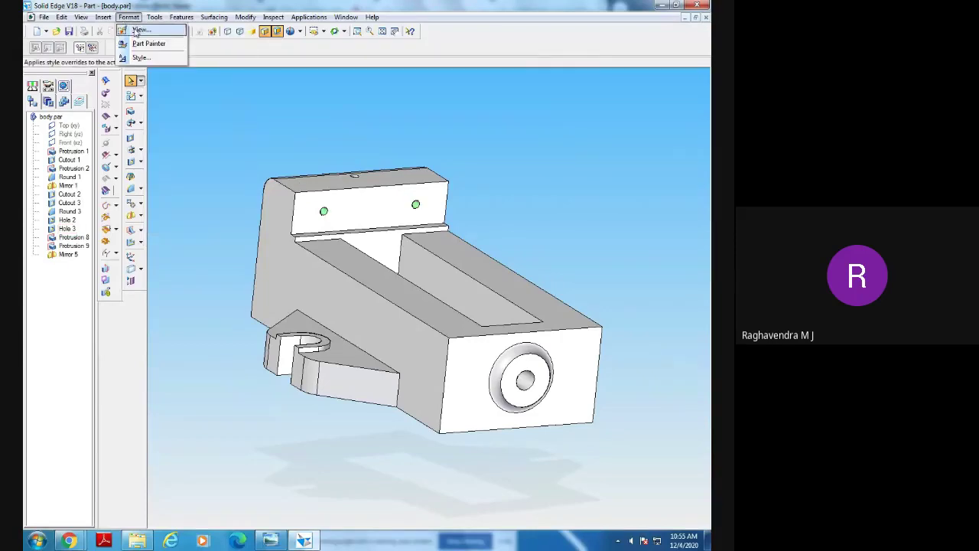
left_click(139, 32)
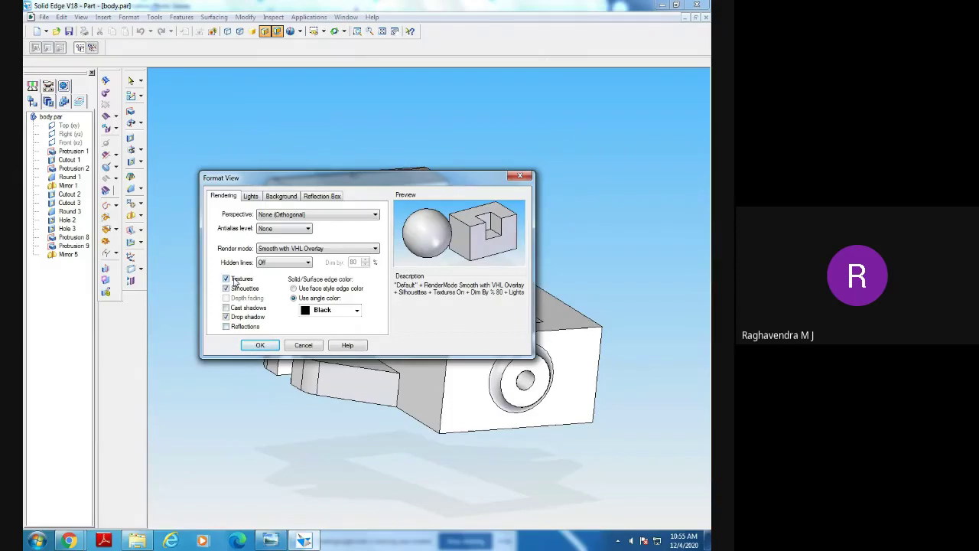
left_click(260, 345)
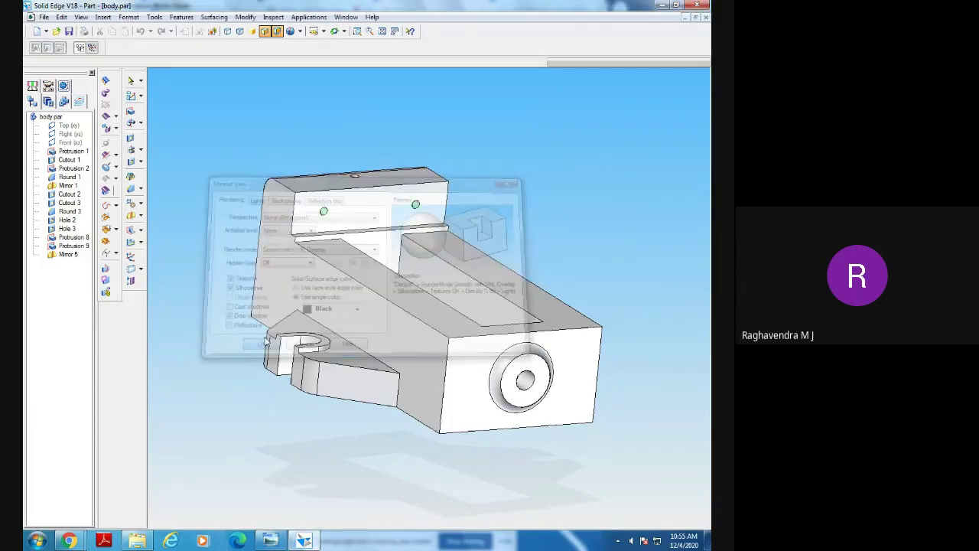
left_click(357, 31)
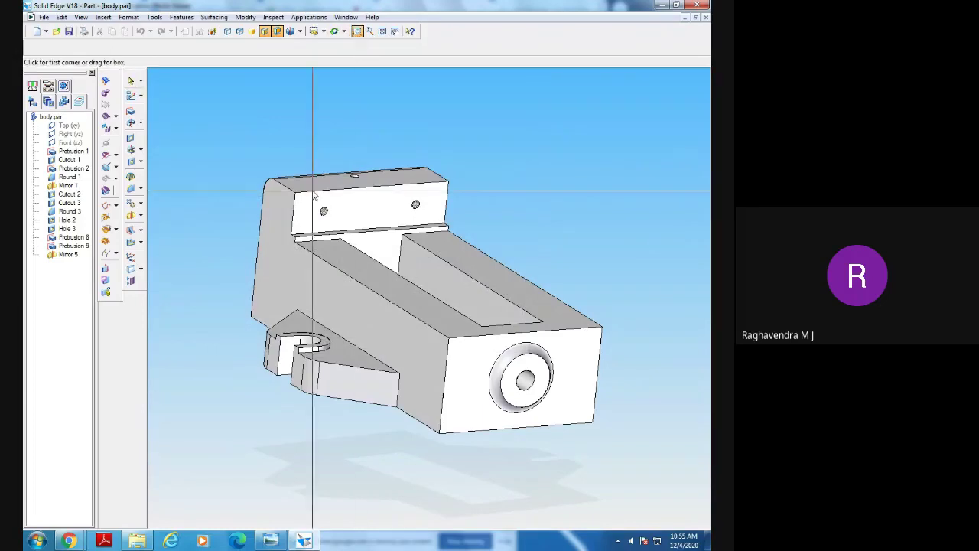
left_click_drag(312, 190, 386, 237)
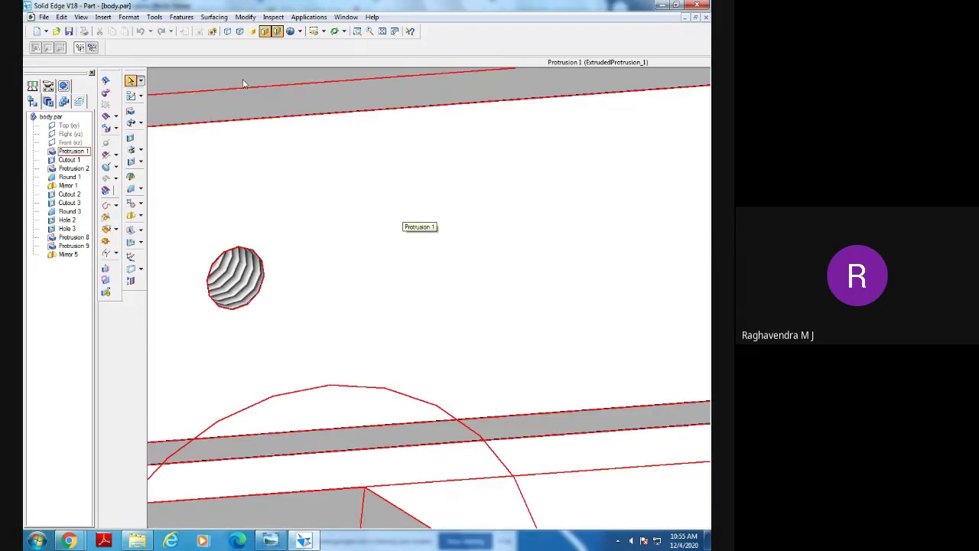
Turn texture display off in the view format.
left_click(154, 17)
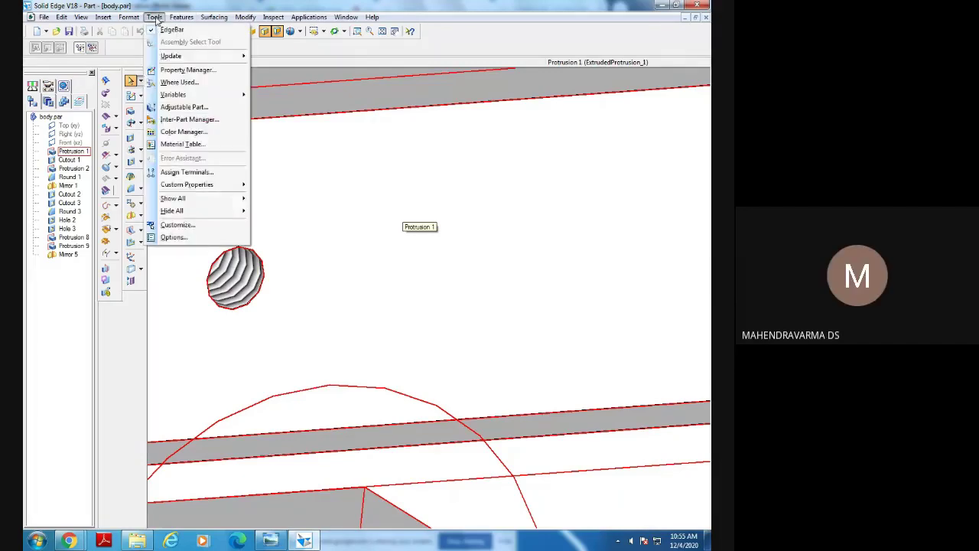
left_click(138, 29)
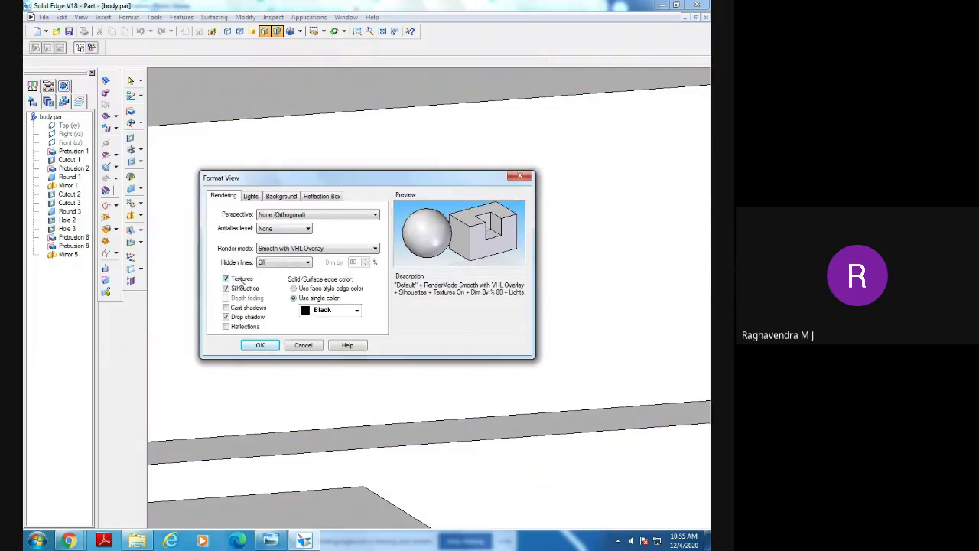
left_click(226, 278)
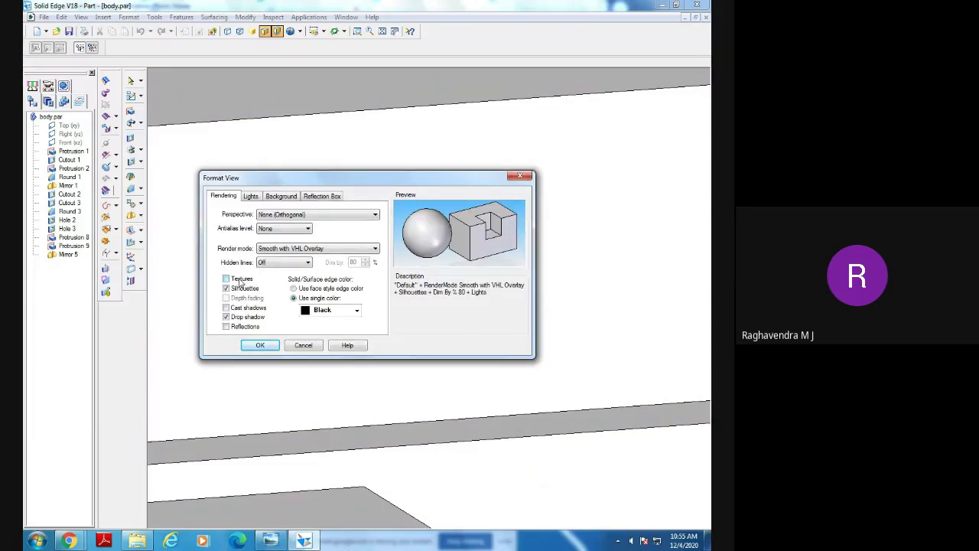
left_click(260, 345)
Fit the whole vice body in view and orient it to the iso view.
left_click(382, 30)
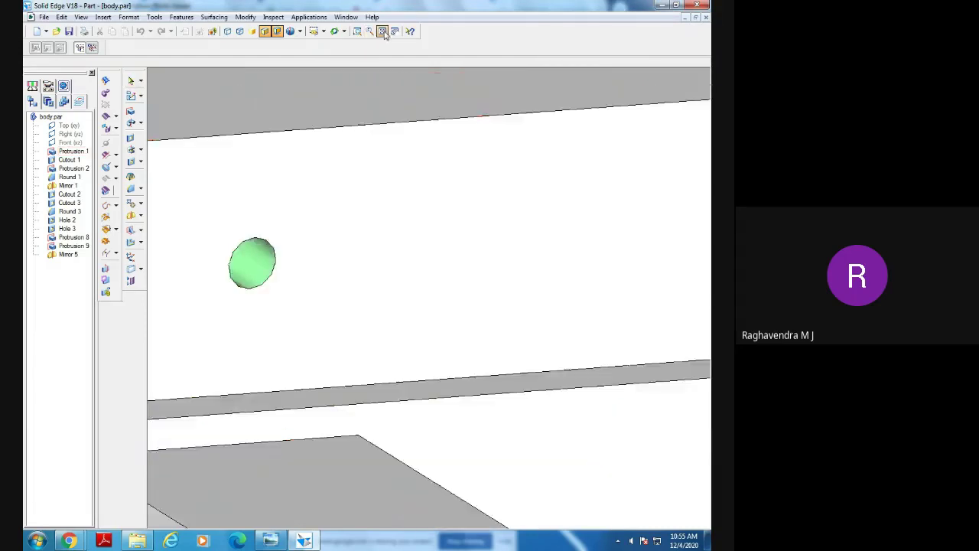
middle_click_drag(571, 206, 599, 257)
left_click(343, 31)
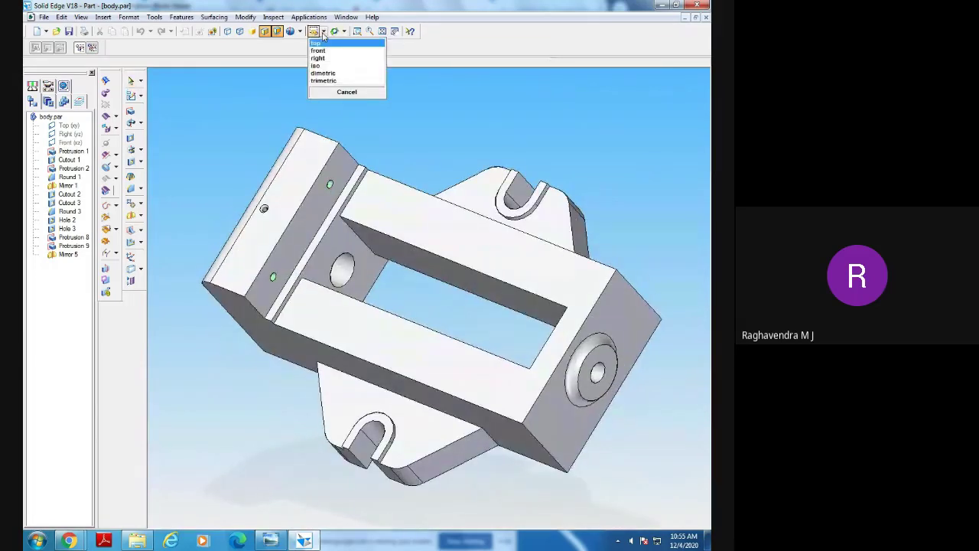
left_click(340, 74)
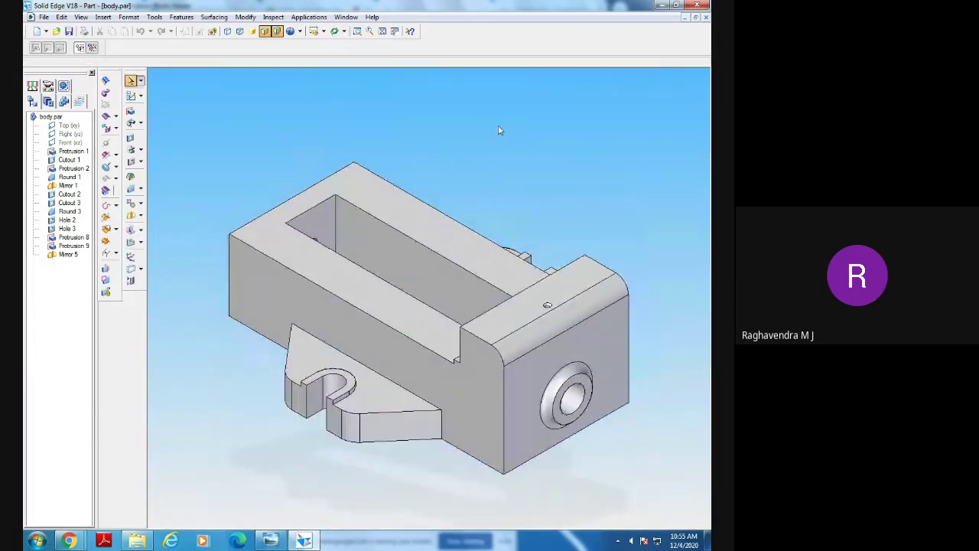
Review the machine vice part drawings in Windows Photo Viewer from Part 1 Body through Part 9 Clamping Plate, and return to Part 1.
left_click(265, 541)
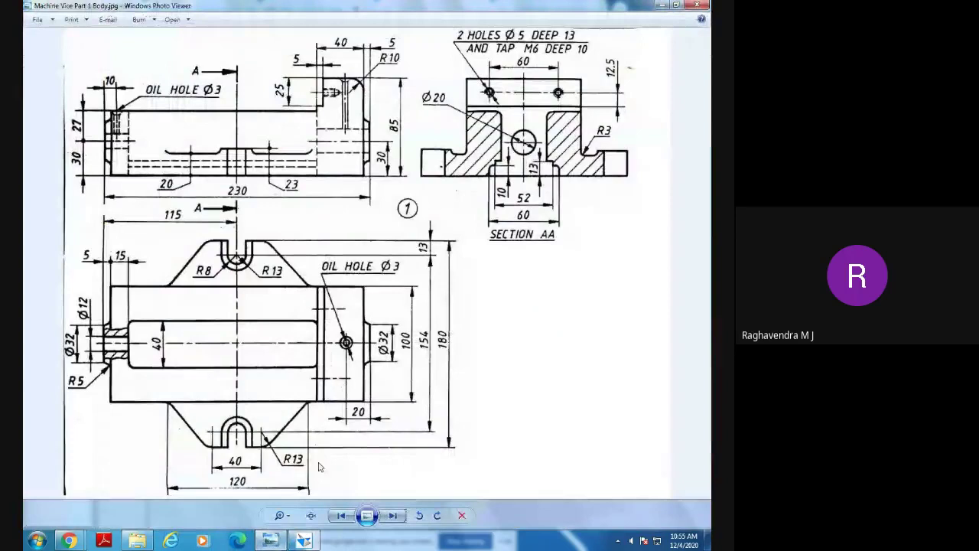
left_click(392, 516)
left_click(393, 516)
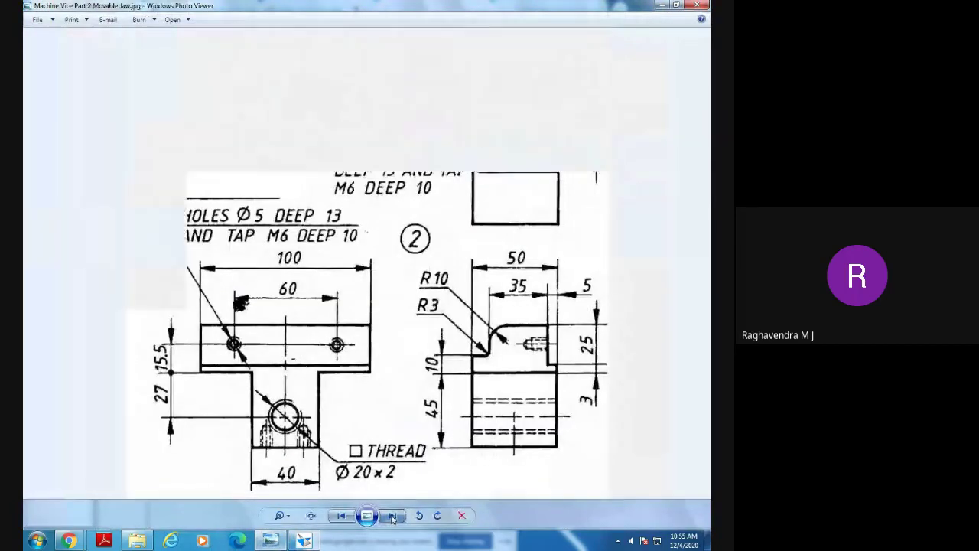
left_click(393, 517)
left_click(392, 516)
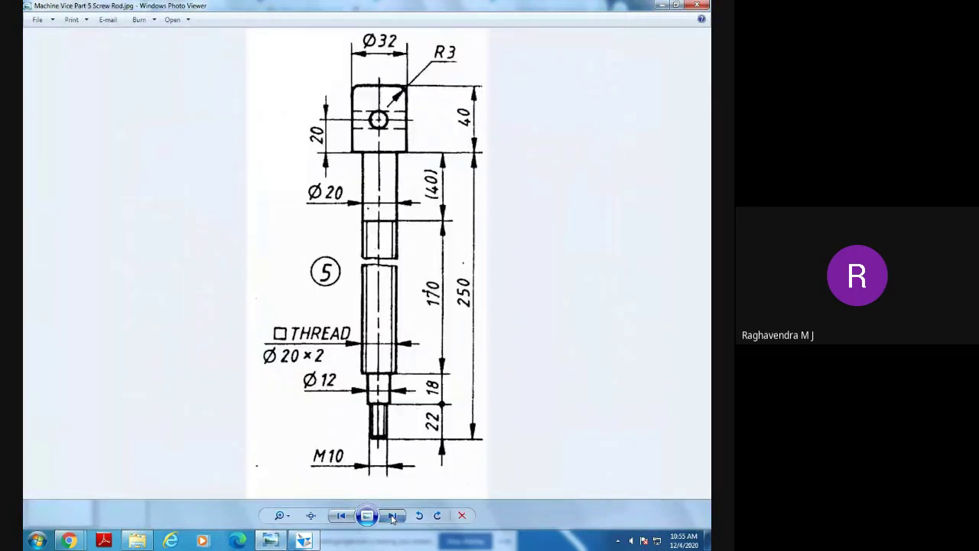
left_click(392, 516)
left_click(393, 516)
left_click(393, 516)
left_click(392, 516)
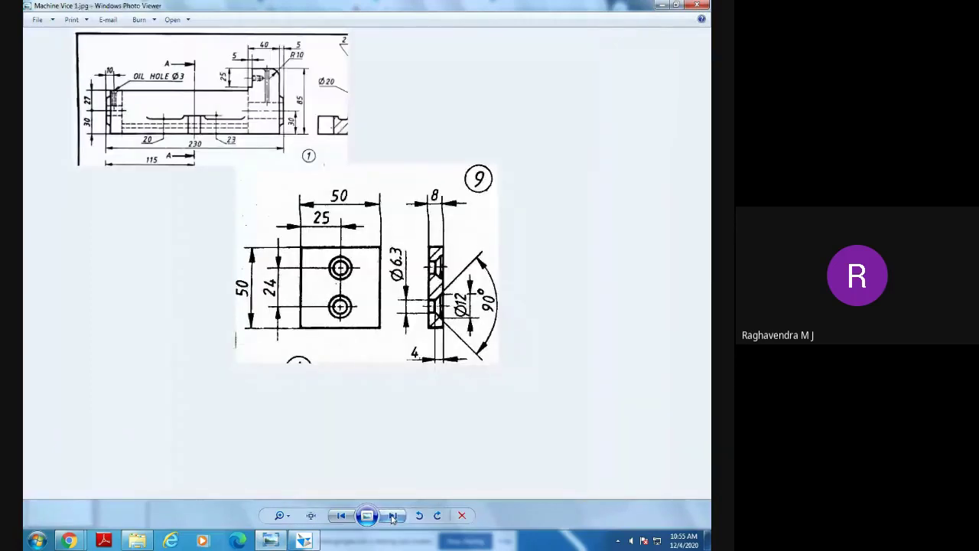
left_click(341, 516)
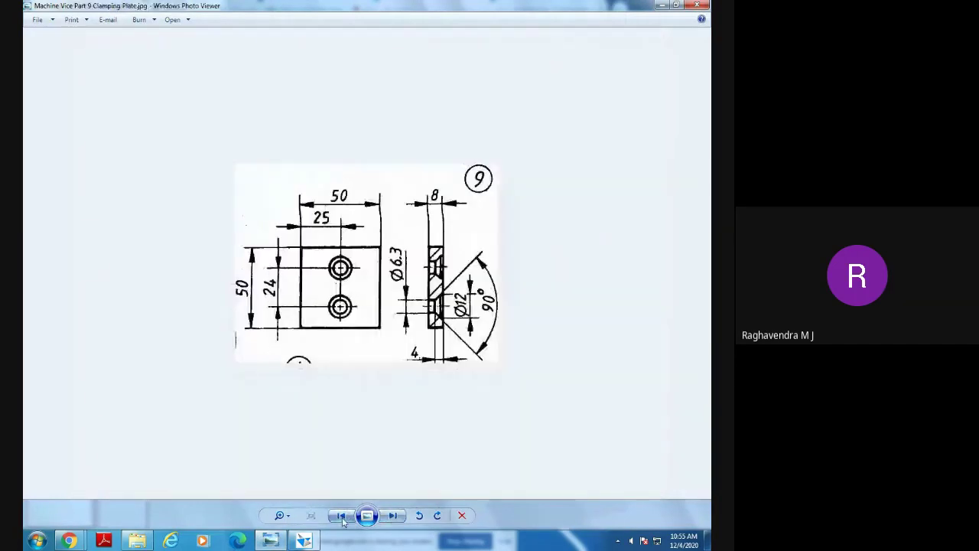
left_click(341, 516)
left_click(341, 516)
left_click(341, 516)
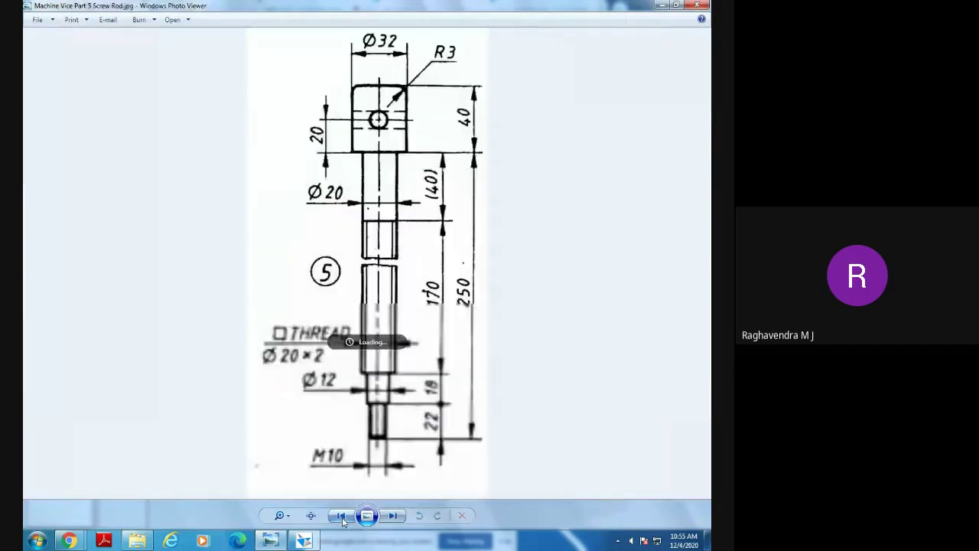
left_click(341, 516)
left_click(341, 516)
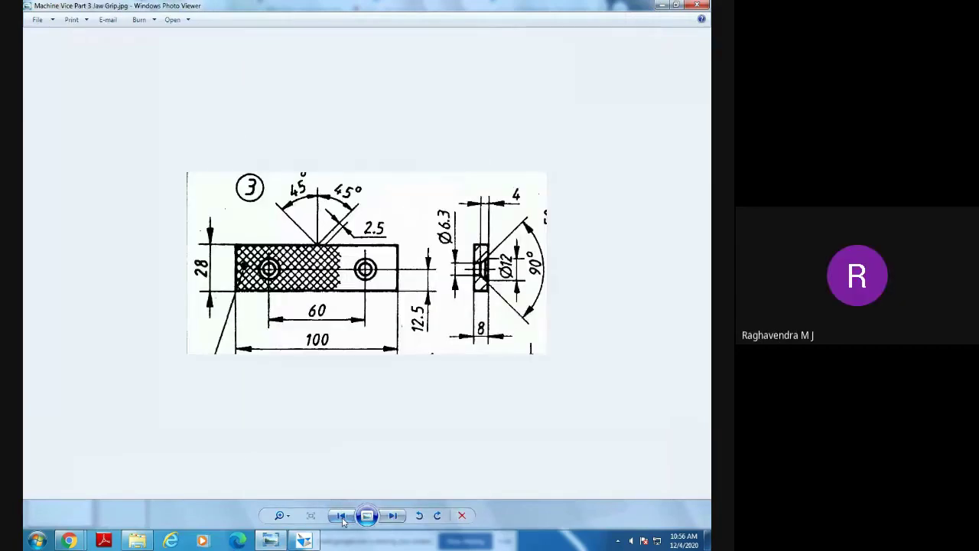
left_click(341, 516)
left_click(342, 517)
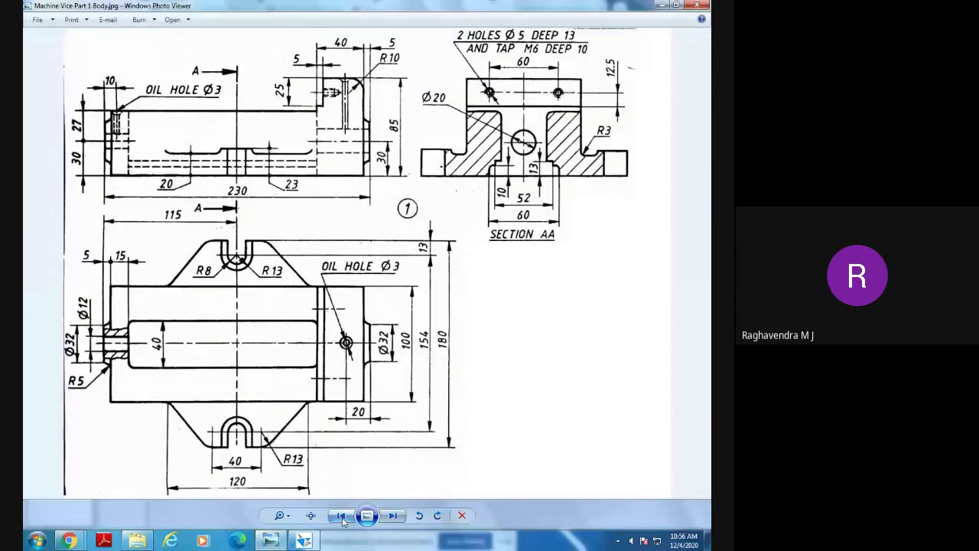
Go through the drawings again from Part 2 Movable Jaw to the Part 7 & 8 nut standards, and return to Part 1 Body.
left_click(392, 516)
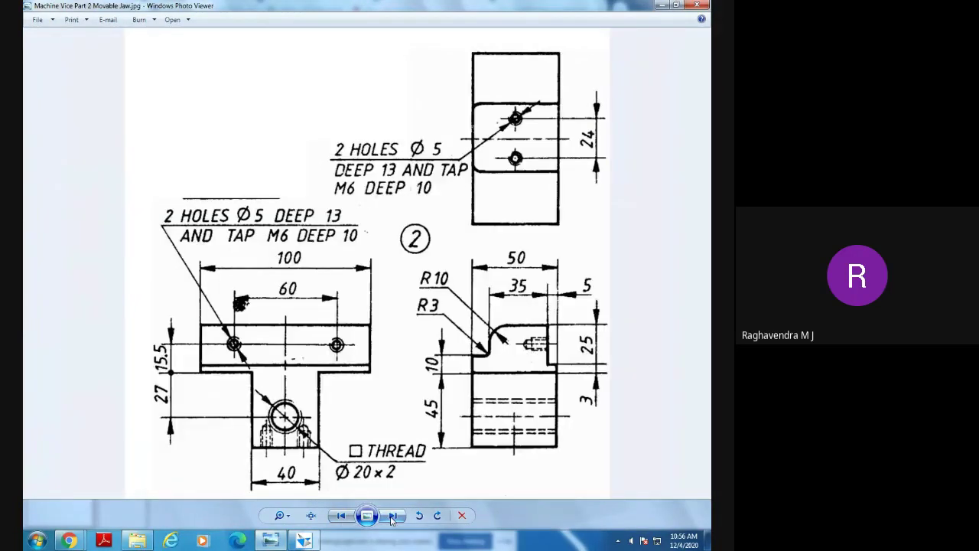
left_click(391, 516)
left_click(391, 517)
left_click(391, 516)
left_click(391, 516)
left_click(391, 517)
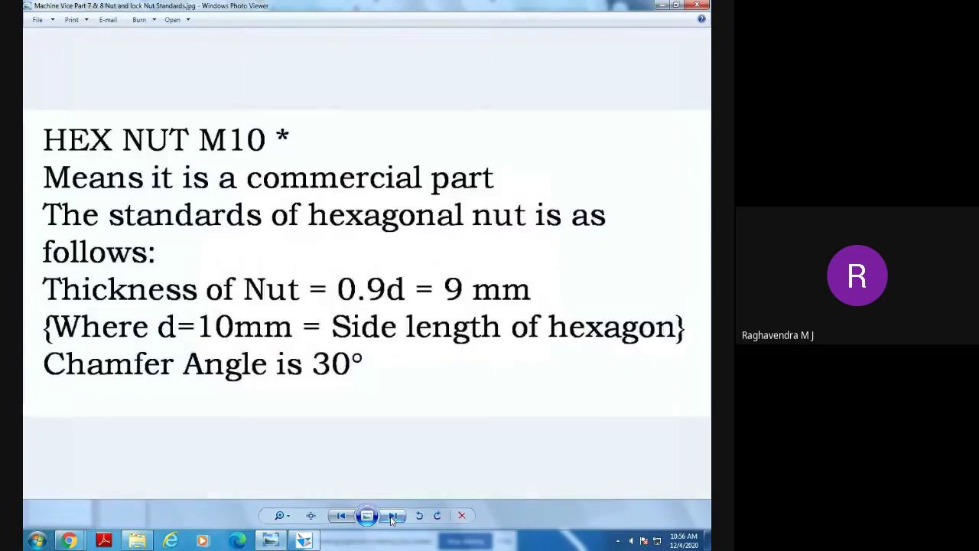
left_click(341, 516)
left_click(341, 515)
left_click(341, 515)
left_click(341, 516)
left_click(341, 515)
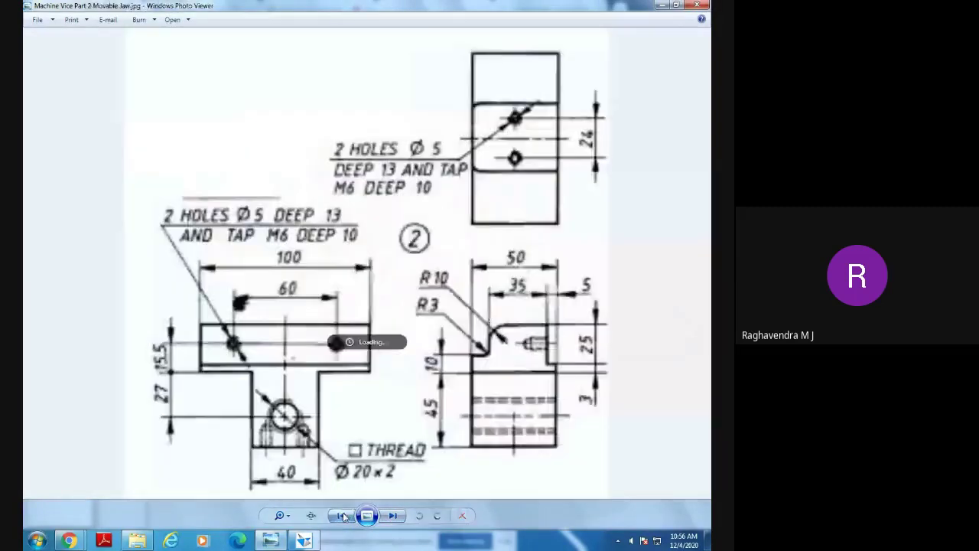
left_click(341, 515)
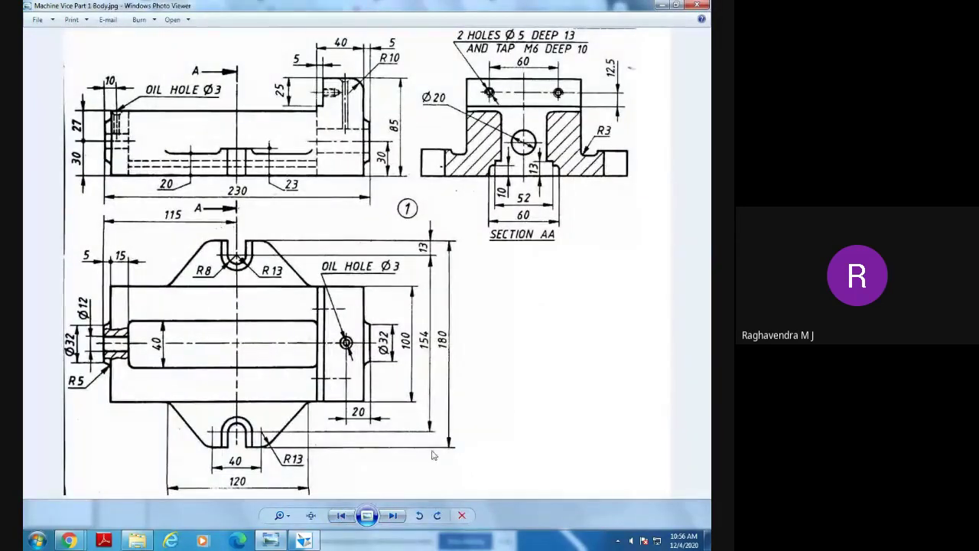
Return to Solid Edge, switch to the Google Meet session in Chrome and request to stop the meeting recording.
key("alt+Tab")
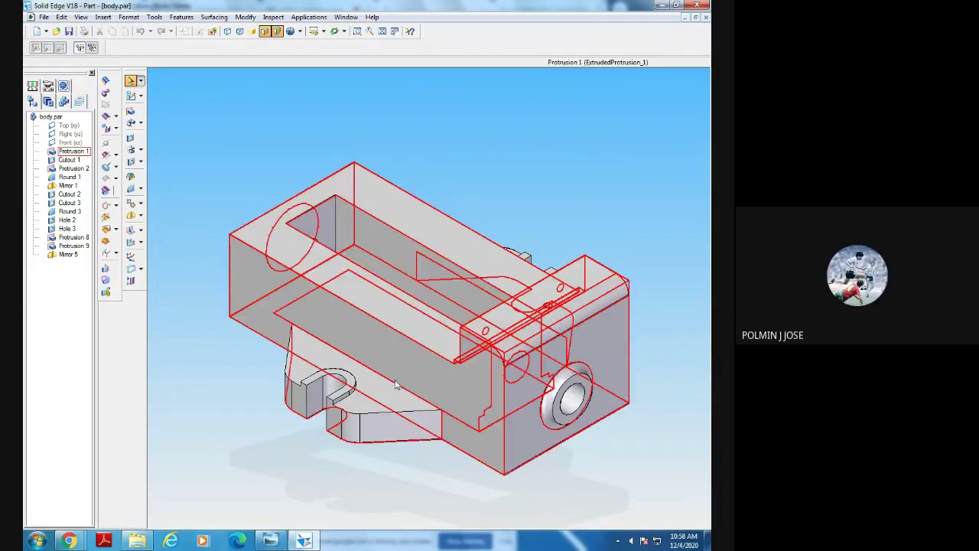
mouse_move(68, 540)
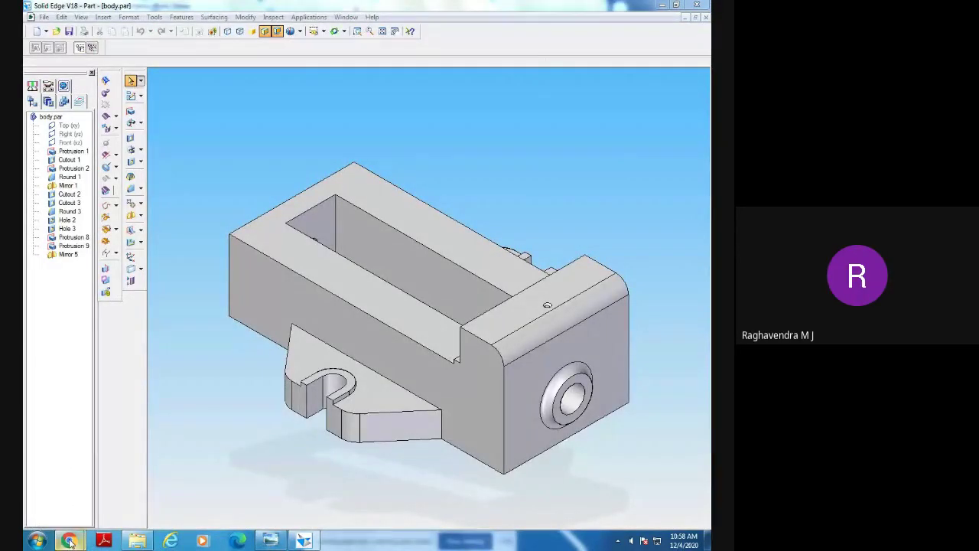
left_click(127, 469)
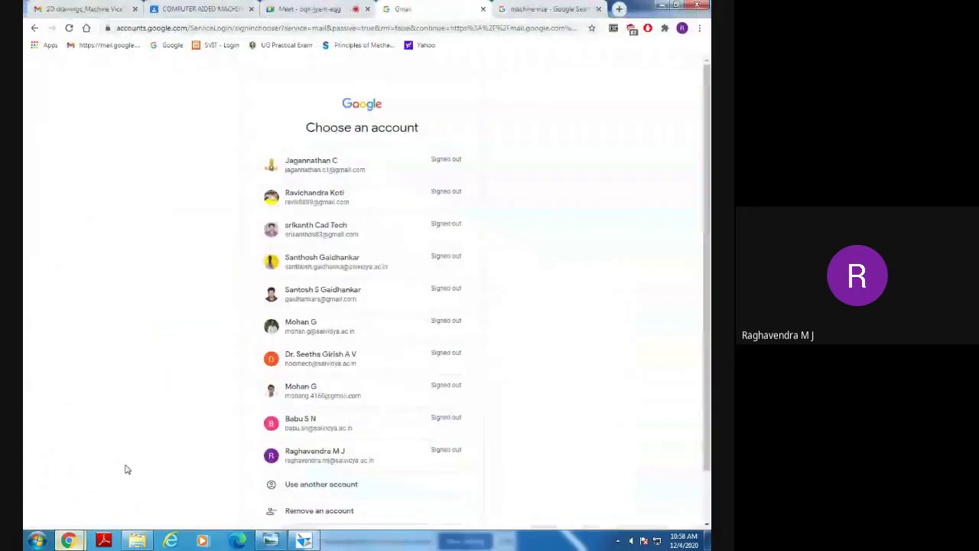
left_click(180, 10)
left_click(313, 11)
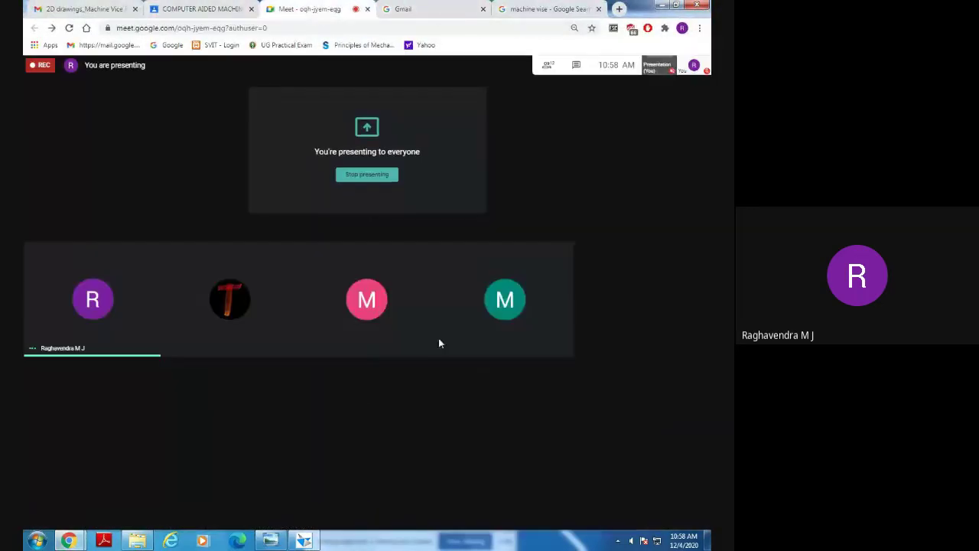
mouse_move(691, 465)
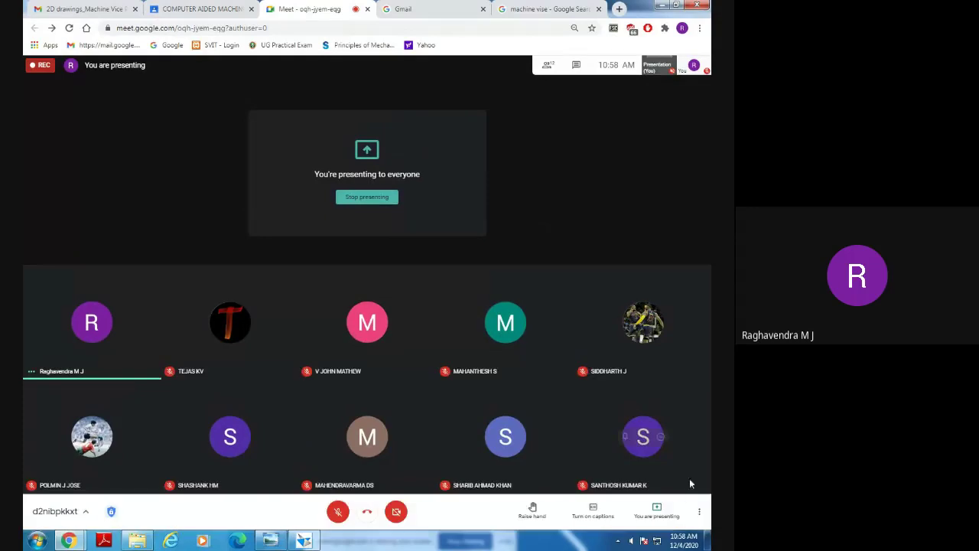
left_click(698, 512)
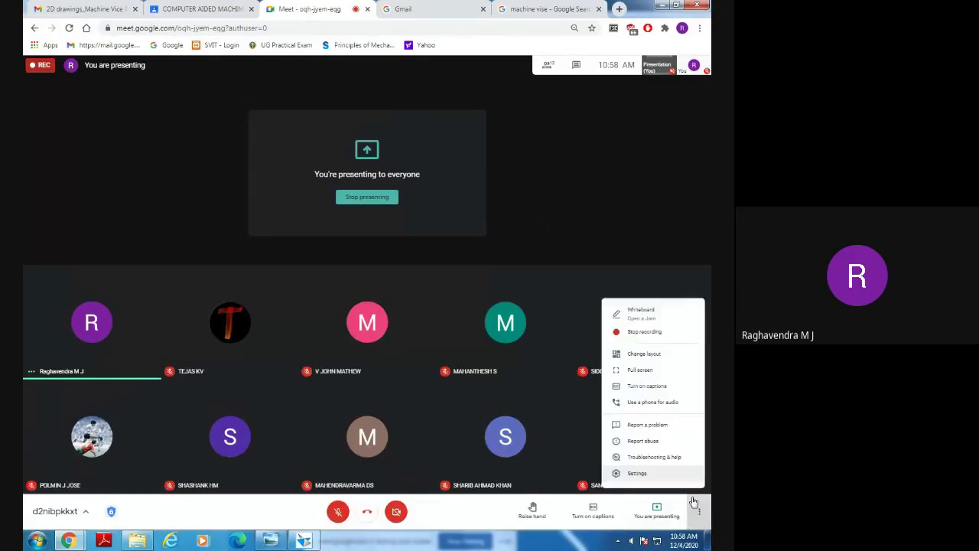
left_click(629, 332)
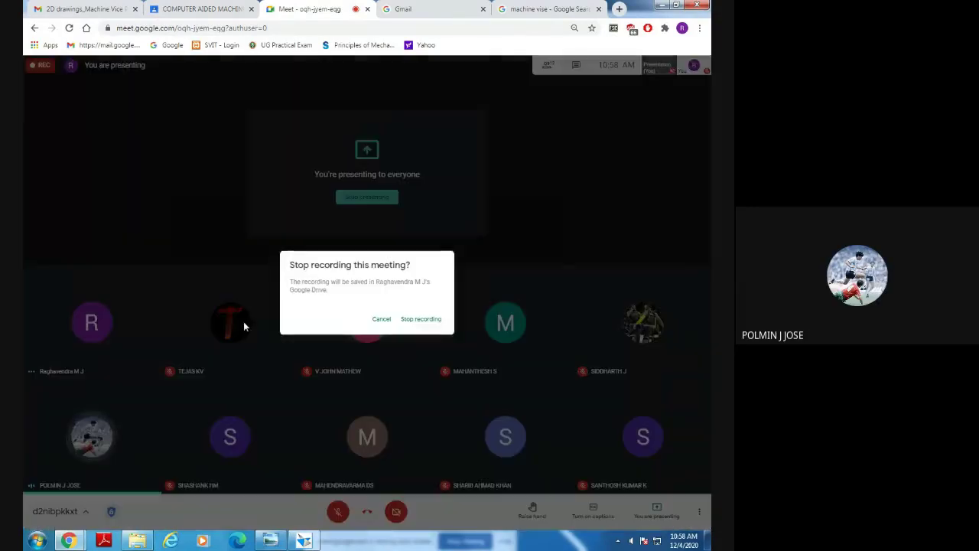